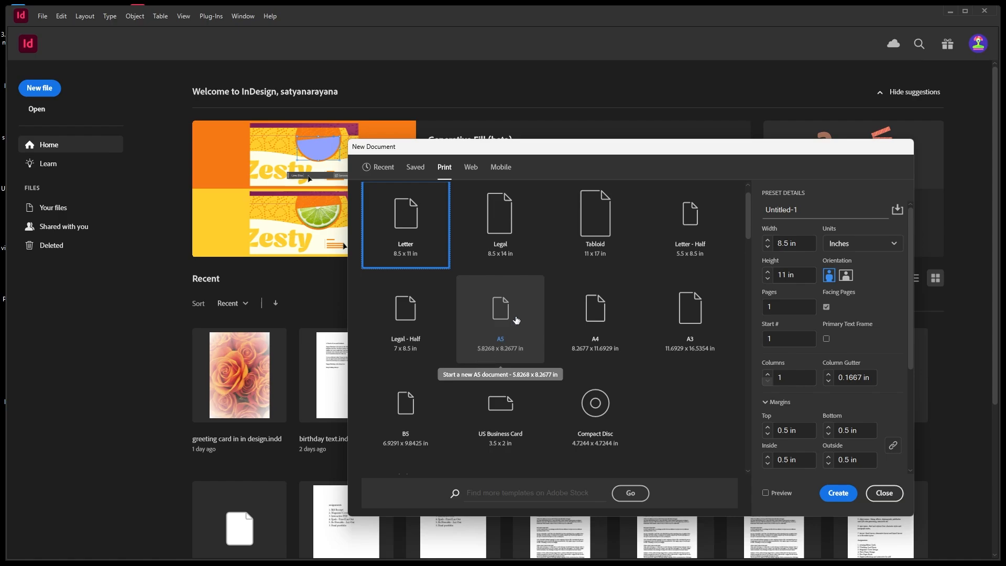
Choose the A5 print preset for the new document and set it to 4 pages starting at page number 2
{"action": "left_click", "coordinate": [516, 319]}
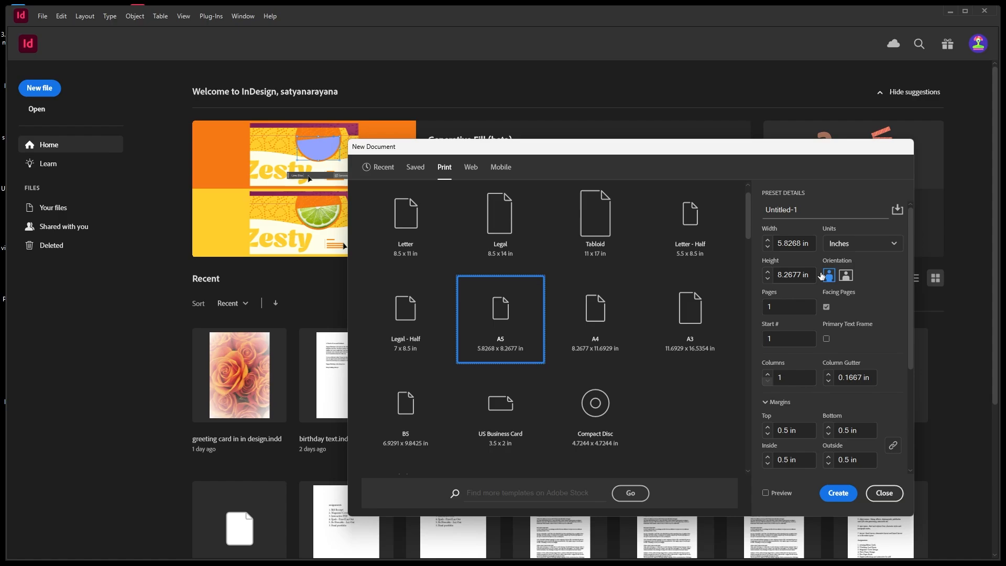
{"action": "left_click", "coordinate": [776, 309]}
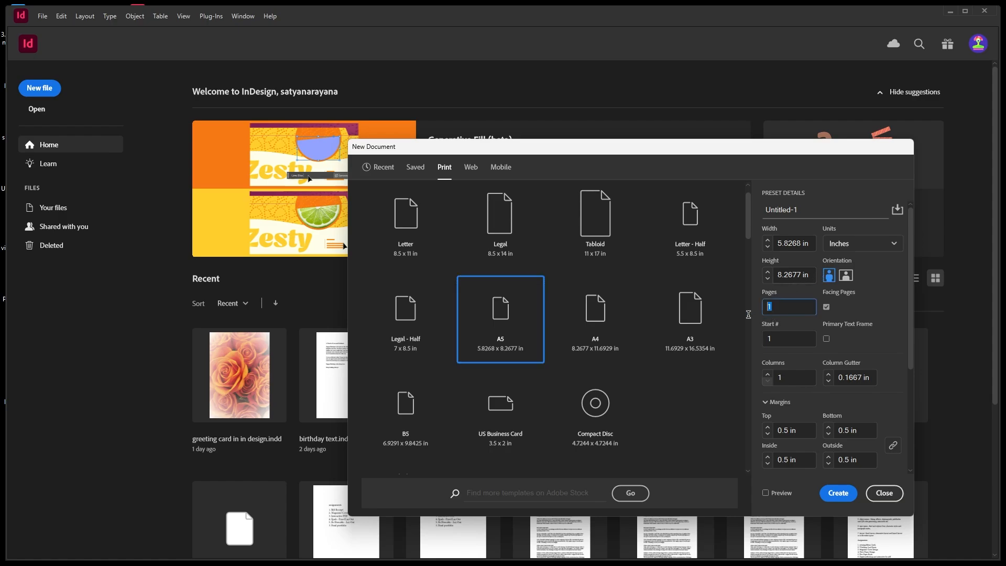
{"action": "type", "text": "4"}
{"action": "left_click", "coordinate": [775, 336]}
{"action": "type", "text": "2"}
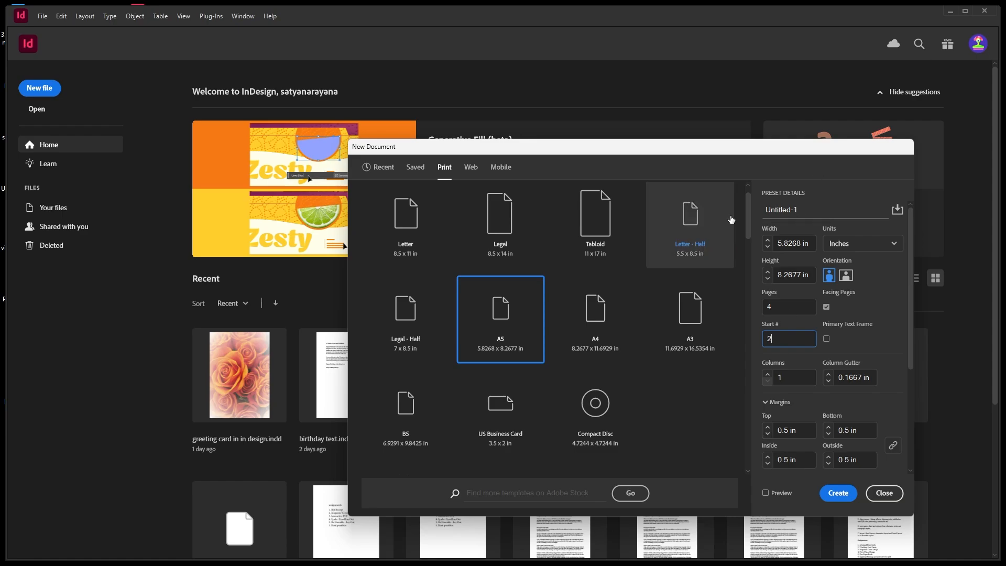
Name the new document "Greeting Card Design" and create it
{"action": "left_click_drag", "start_coordinate": [800, 210], "coordinate": [764, 211]}
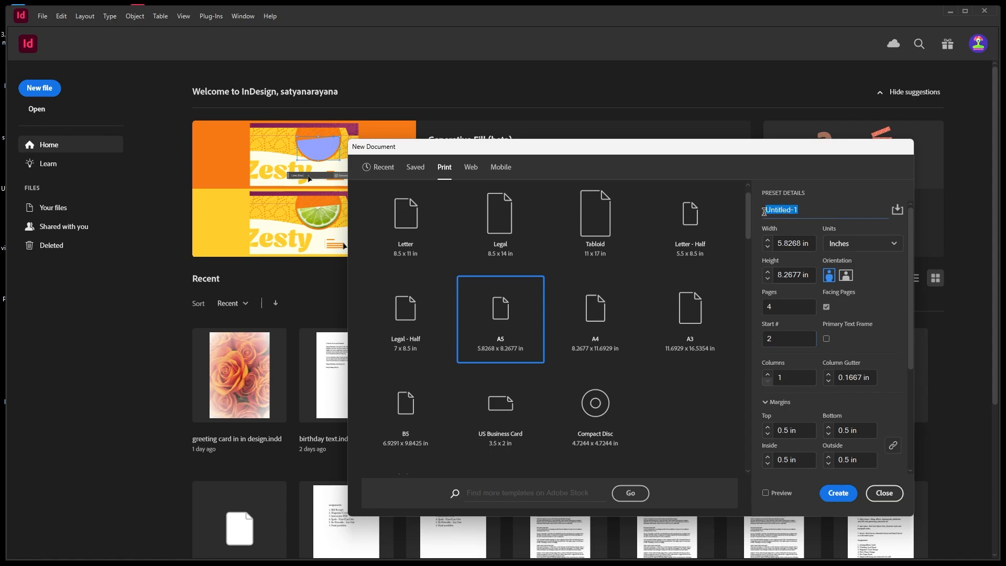
{"action": "type", "text": "Greeting c"}
{"action": "key", "text": "BackSpace"}
{"action": "type", "text": "Card Design"}
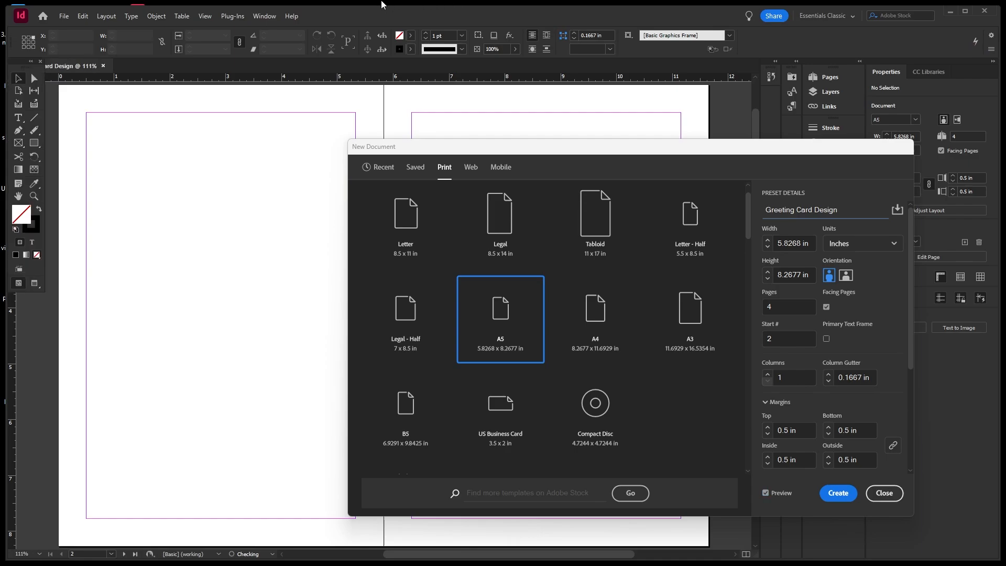
{"action": "left_click_drag", "start_coordinate": [482, 152], "coordinate": [410, 155]}
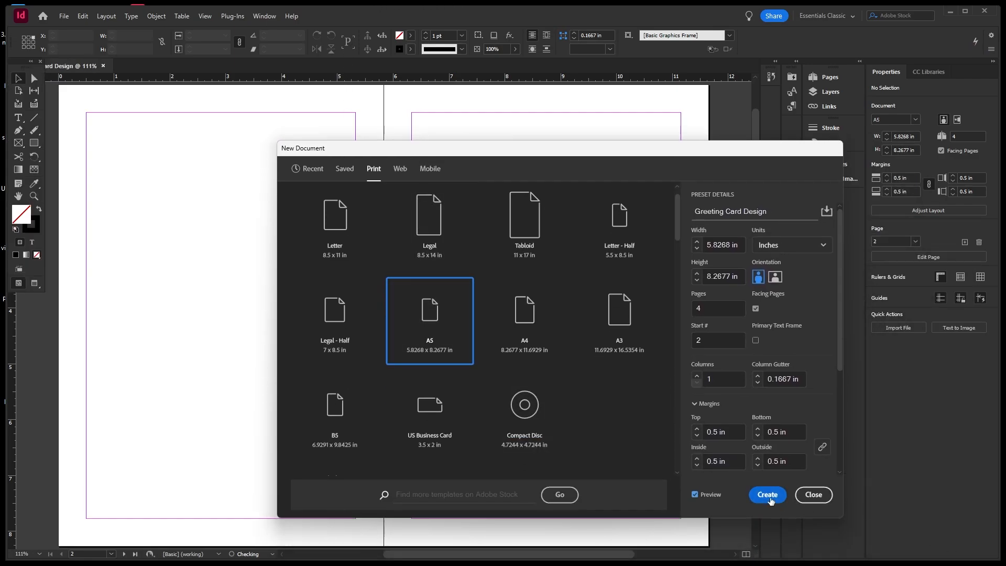
{"action": "left_click", "coordinate": [769, 495]}
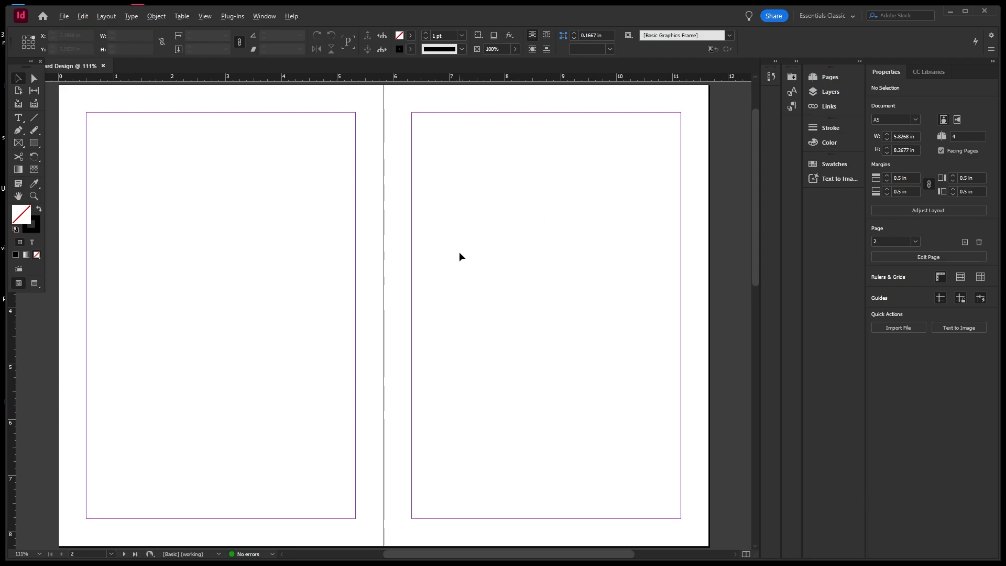
Bring both spreads into view and show the document's page thumbnails
{"action": "scroll", "coordinate": [460, 257], "scroll_direction": "down", "scroll_amount": 3}
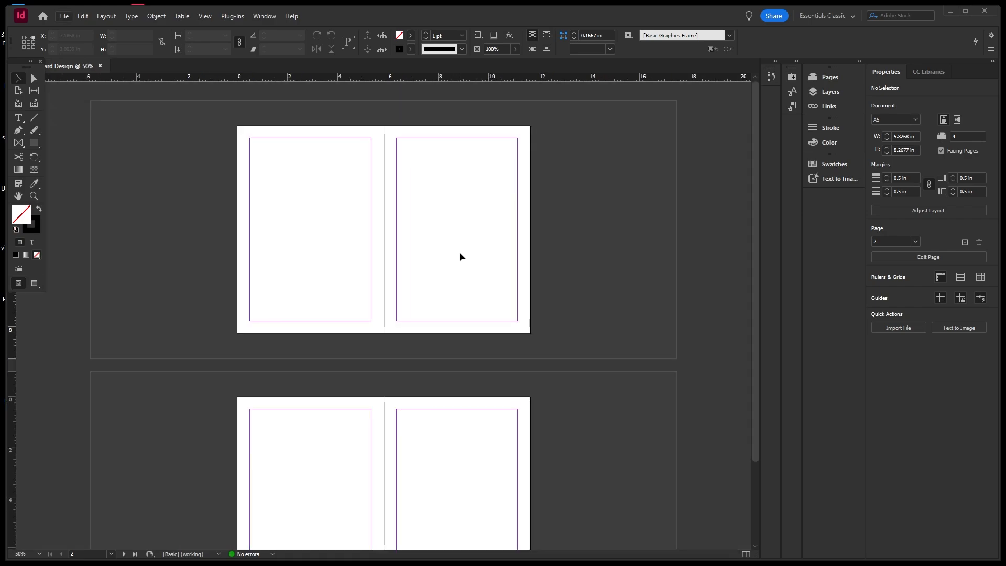
{"action": "scroll", "coordinate": [458, 254], "scroll_direction": "down", "scroll_amount": 1}
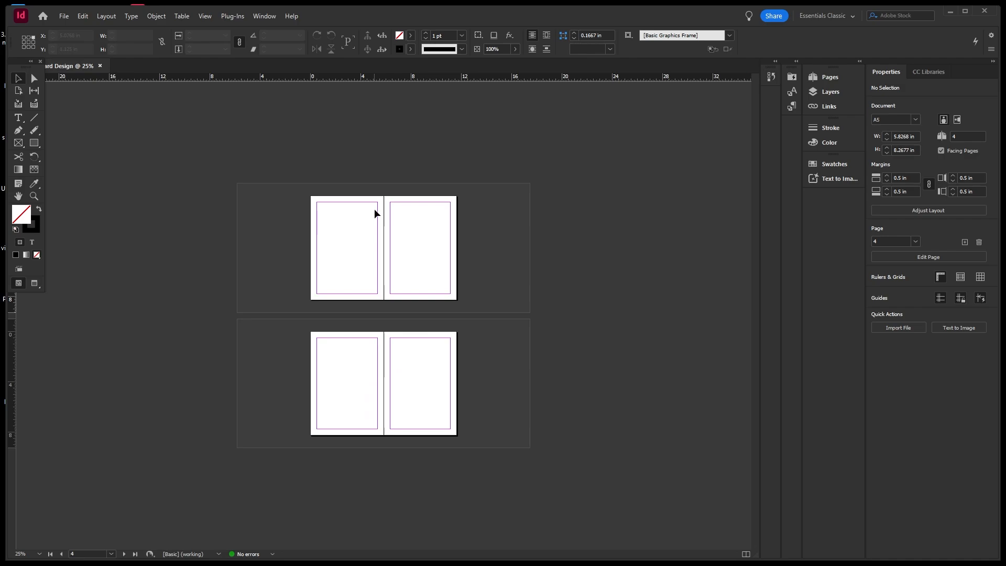
{"action": "scroll", "coordinate": [382, 212], "scroll_direction": "up", "scroll_amount": 1}
{"action": "scroll", "coordinate": [407, 266], "scroll_direction": "down", "scroll_amount": 1}
{"action": "left_click", "coordinate": [824, 80]}
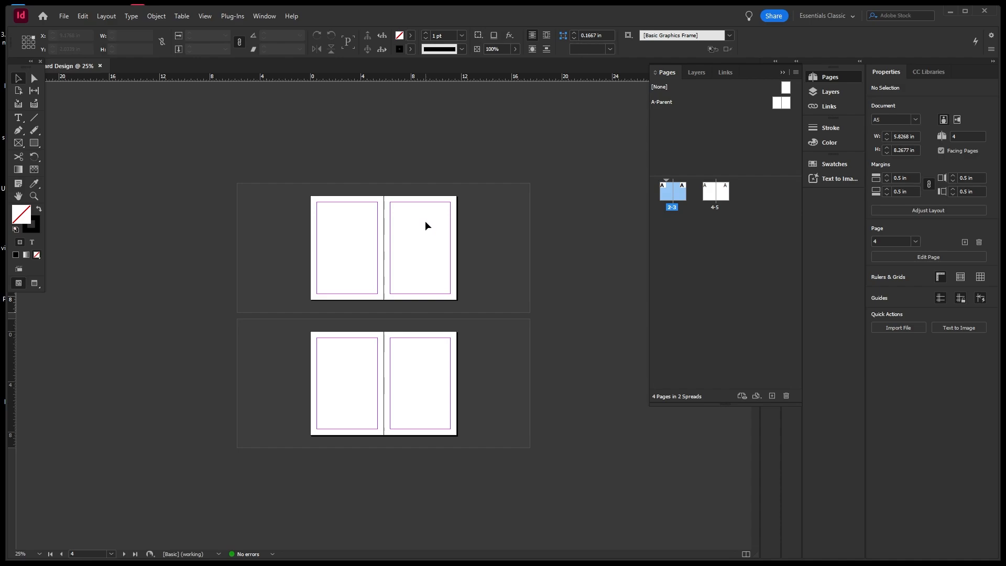
Reduce all four linked page margins to 0.125 in
{"action": "key", "text": "ctrl+="}
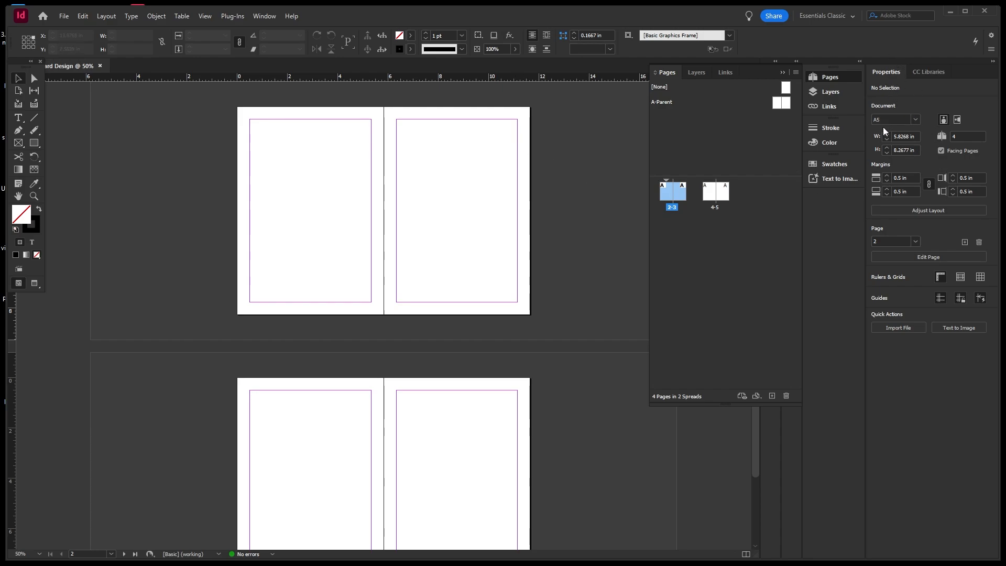
{"action": "left_click", "coordinate": [887, 181]}
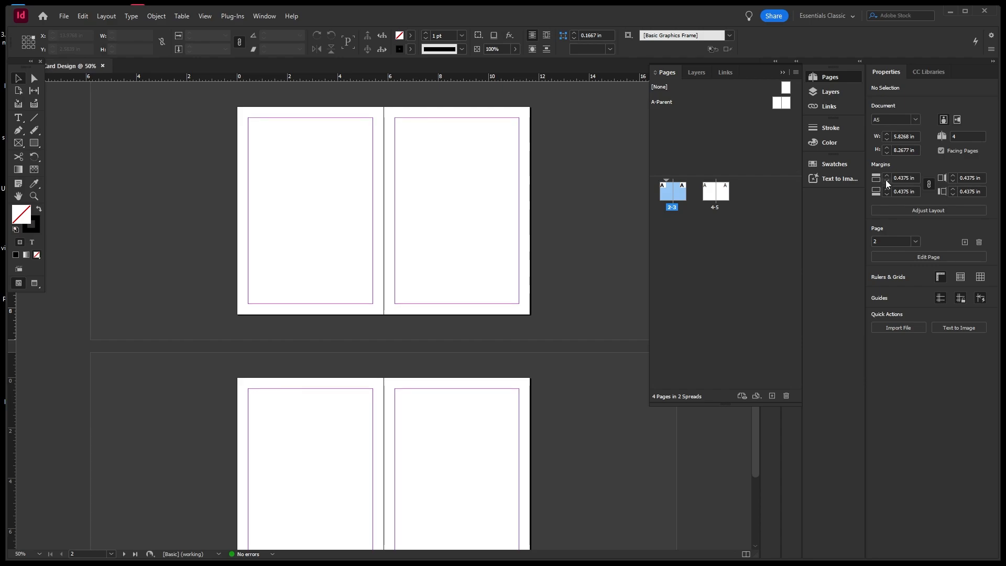
{"action": "left_click", "coordinate": [887, 181]}
{"action": "left_click", "coordinate": [887, 182]}
{"action": "left_click", "coordinate": [887, 182]}
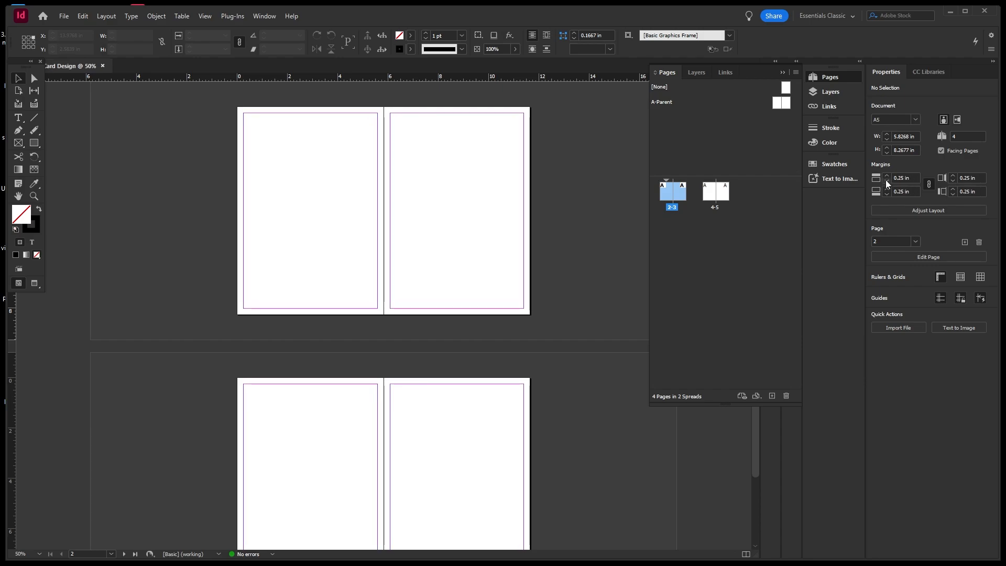
{"action": "left_click", "coordinate": [887, 182]}
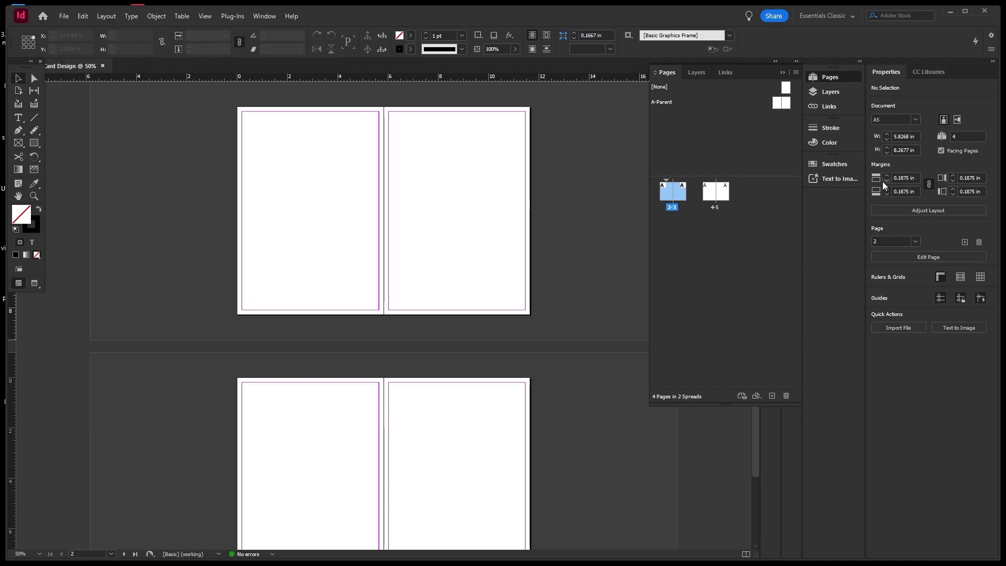
{"action": "left_click", "coordinate": [887, 181]}
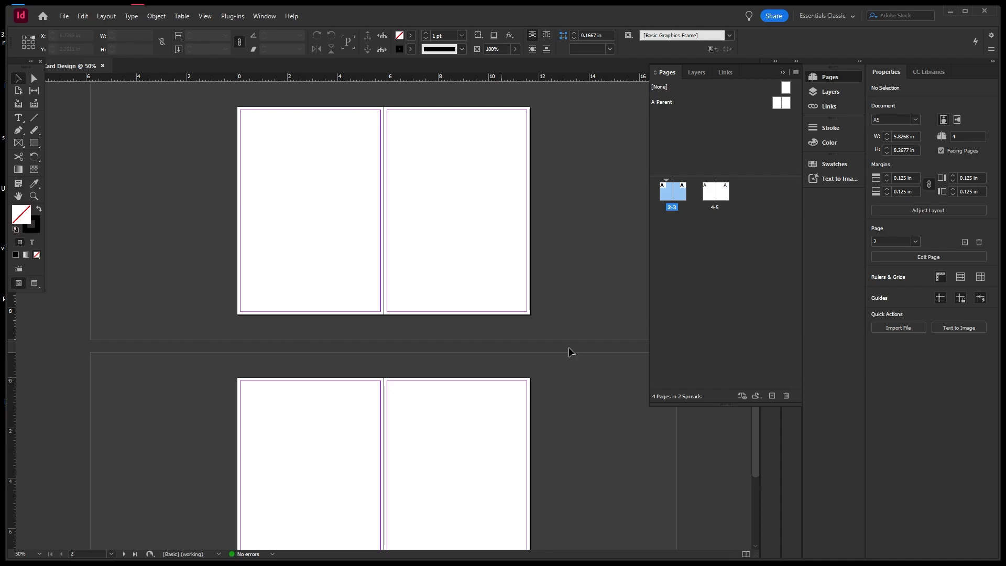
Divide both pages of the 2-3 spread into 3 columns using Margins and Columns
{"action": "left_click", "coordinate": [763, 262]}
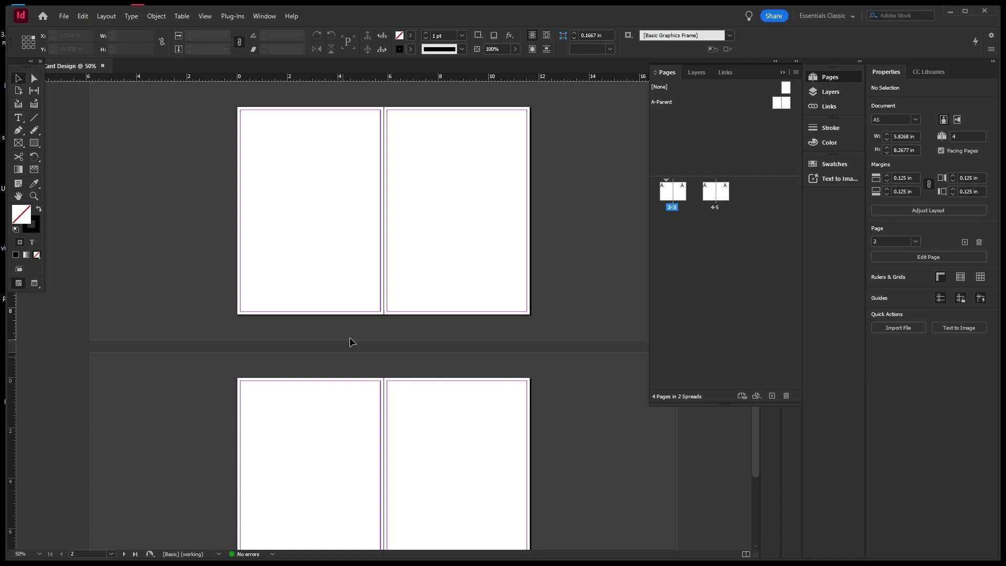
{"action": "left_click", "coordinate": [107, 20]}
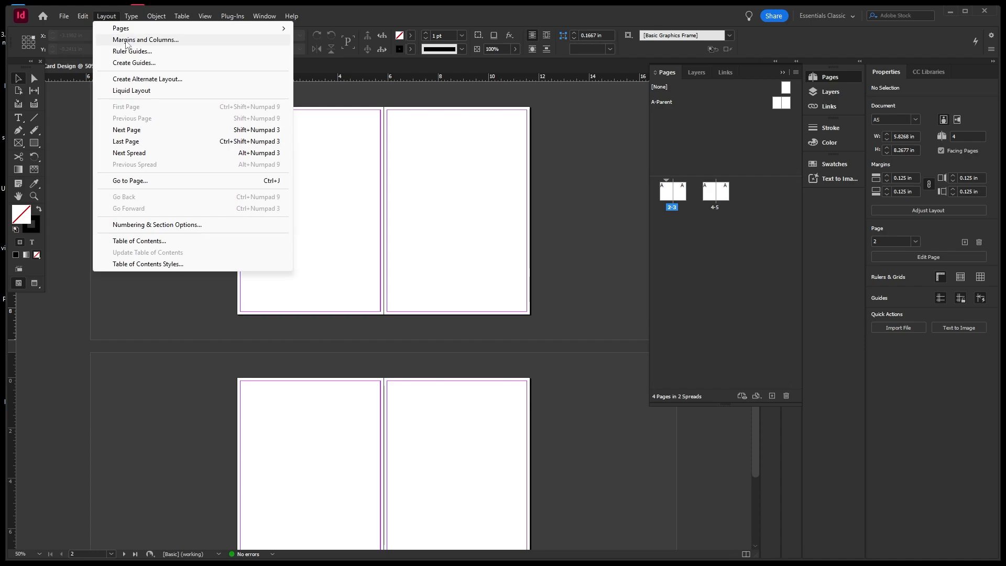
{"action": "left_click", "coordinate": [126, 42]}
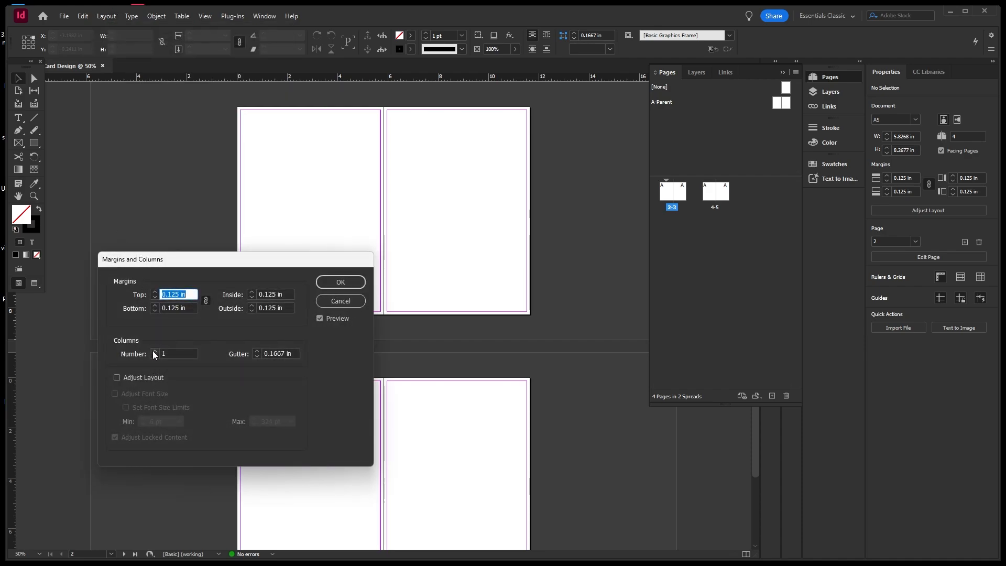
{"action": "left_click", "coordinate": [154, 351]}
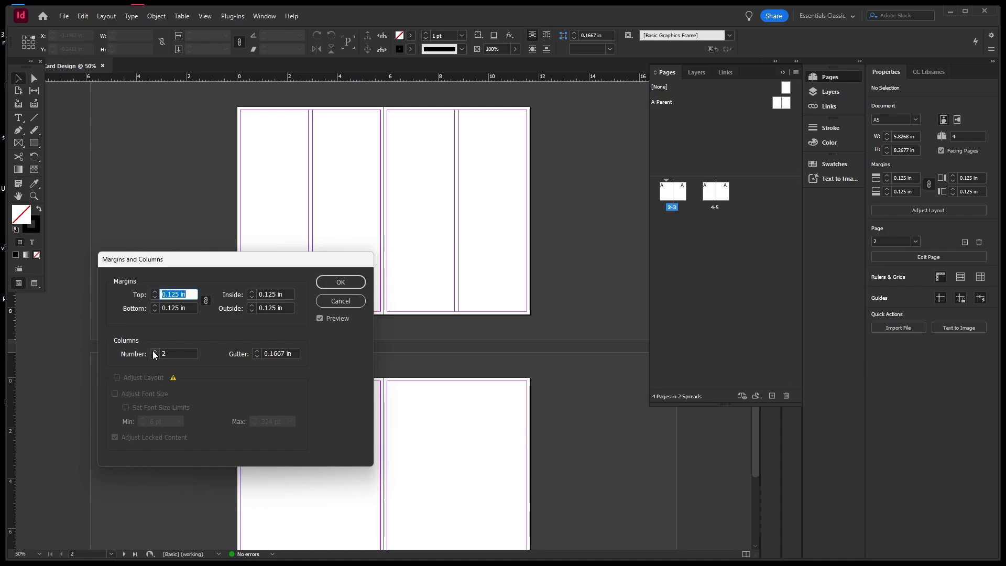
{"action": "left_click", "coordinate": [154, 351]}
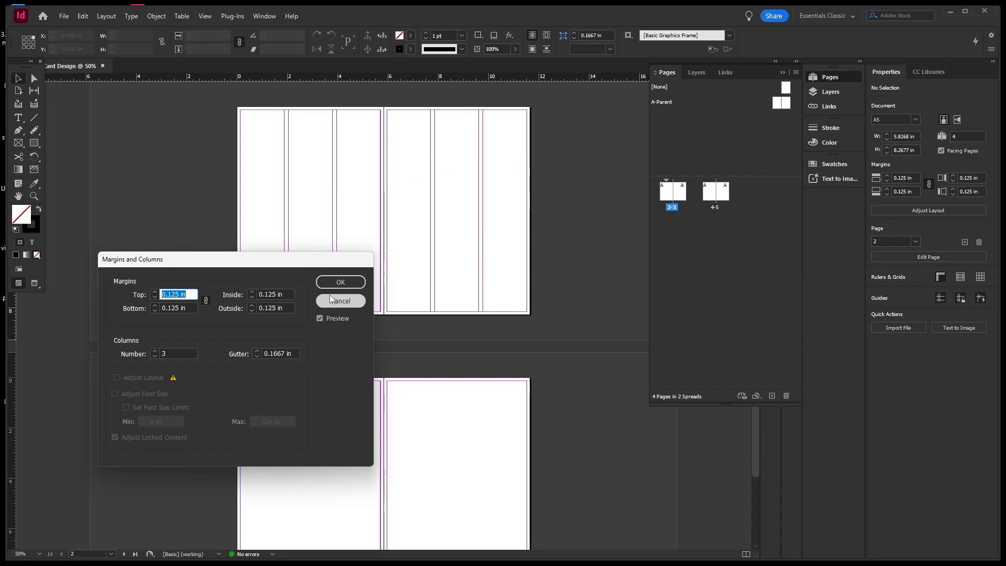
{"action": "left_click", "coordinate": [349, 283]}
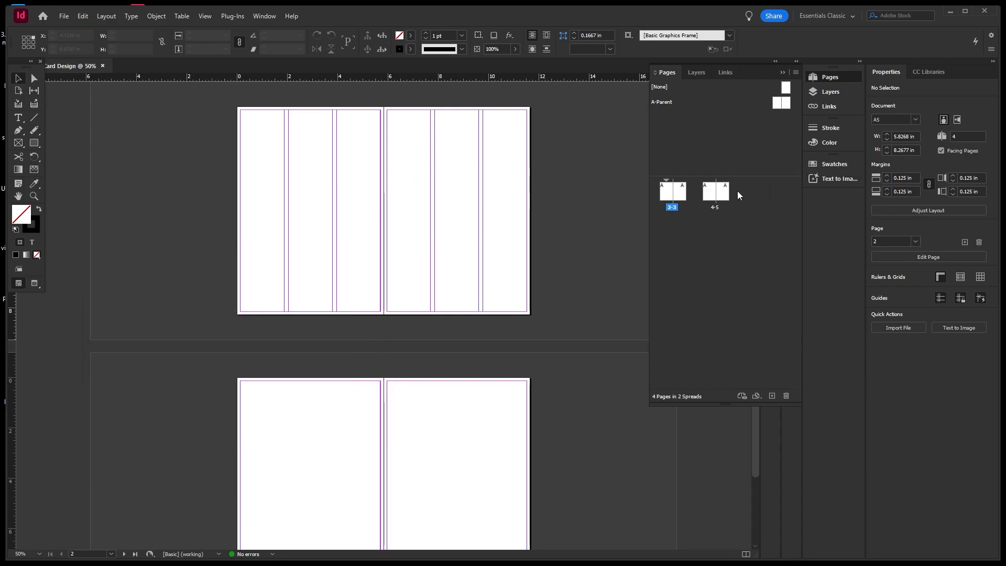
Go to the 4-5 spread and divide page 5 into 3 columns
{"action": "left_click", "coordinate": [712, 197]}
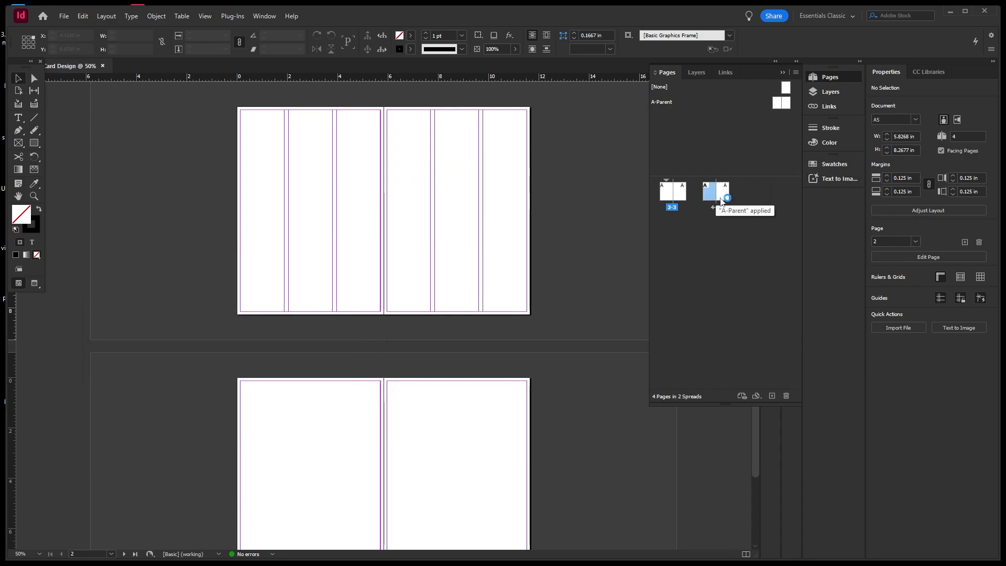
{"action": "left_click", "coordinate": [741, 202]}
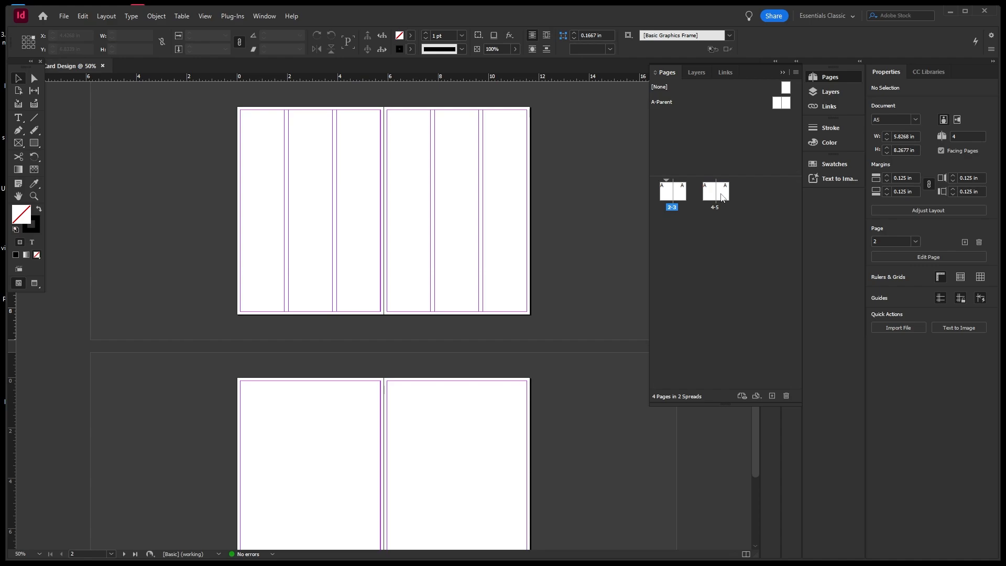
{"action": "double_click", "coordinate": [718, 197]}
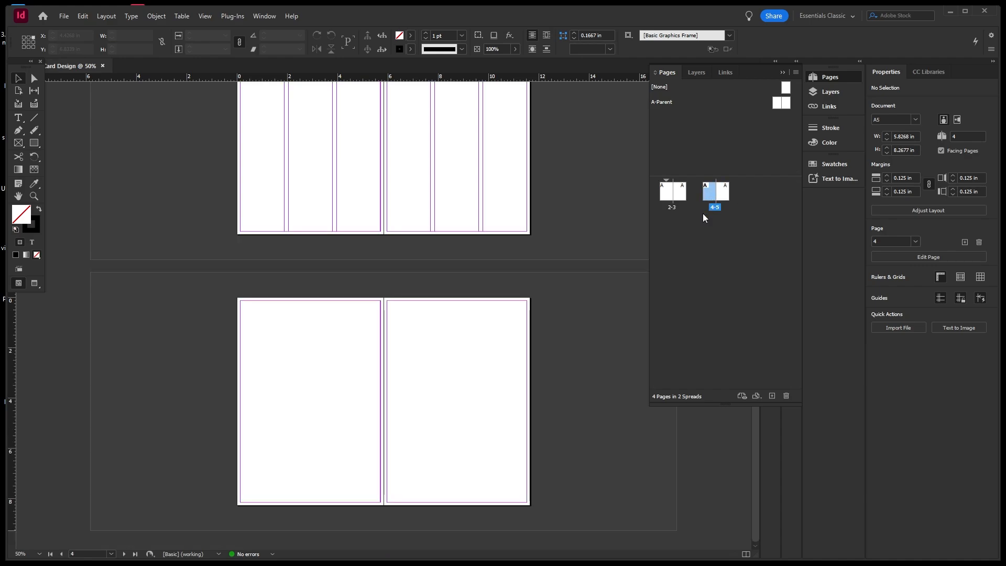
{"action": "left_click", "coordinate": [719, 193]}
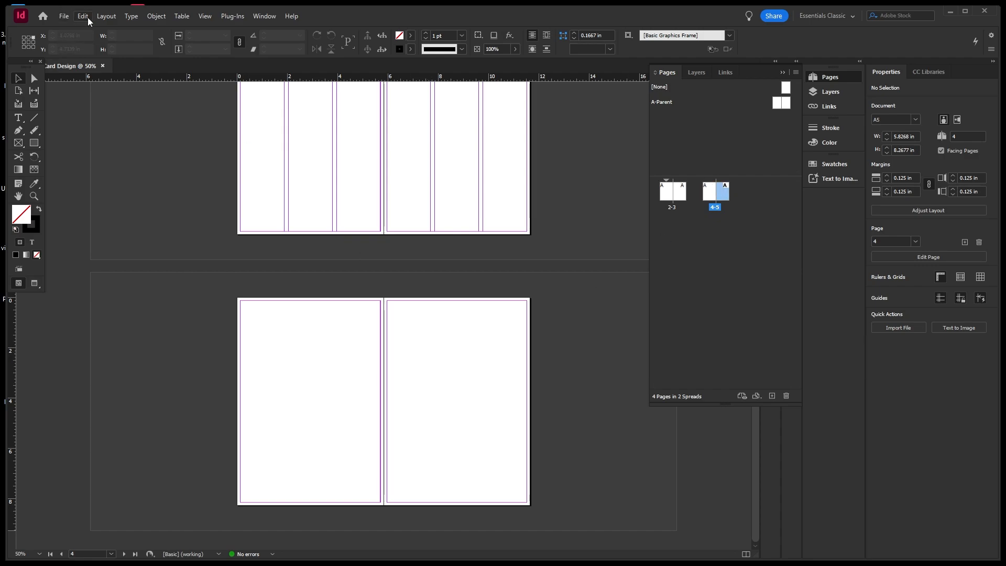
{"action": "left_click", "coordinate": [107, 16]}
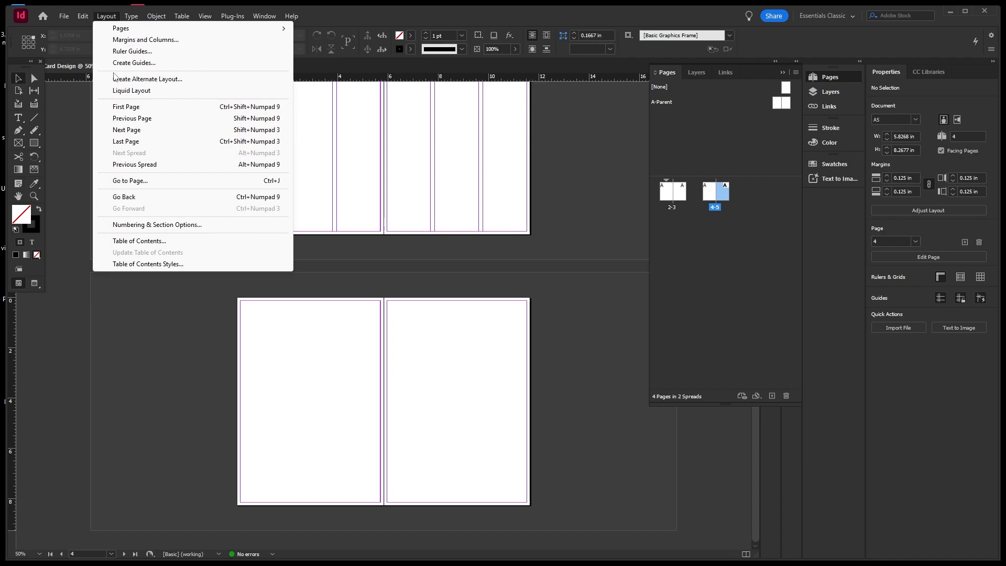
{"action": "left_click", "coordinate": [127, 40]}
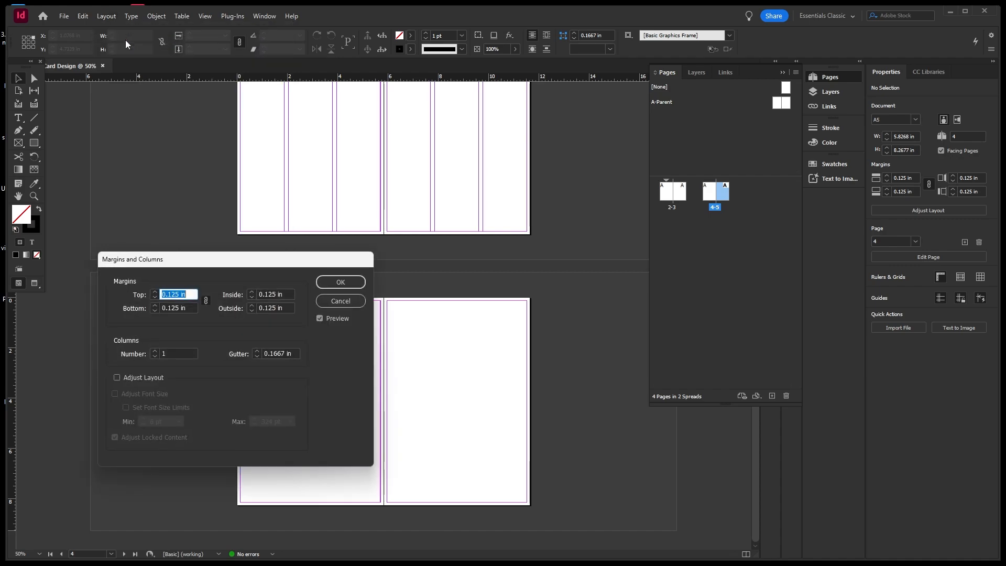
{"action": "left_click", "coordinate": [156, 352]}
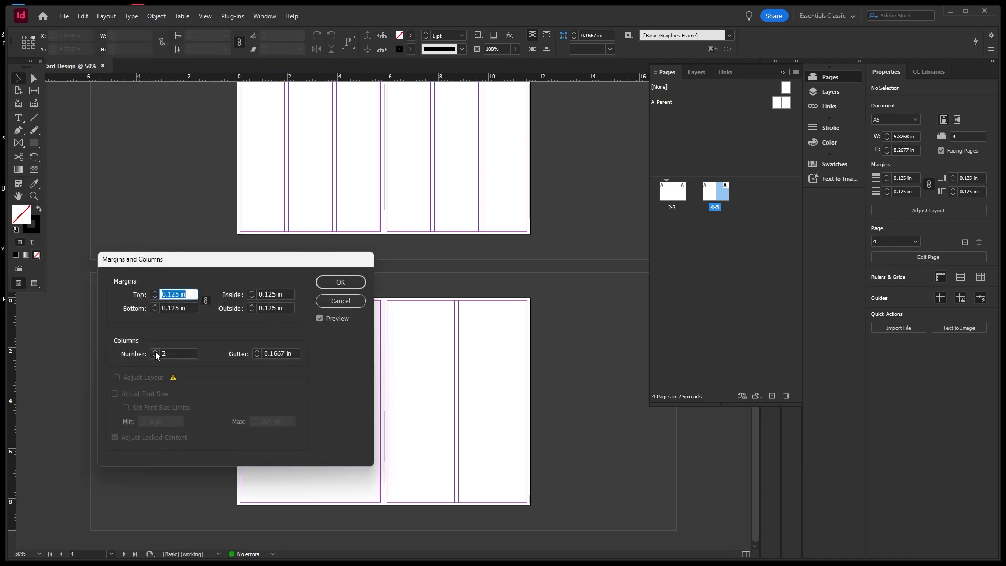
{"action": "left_click", "coordinate": [155, 352]}
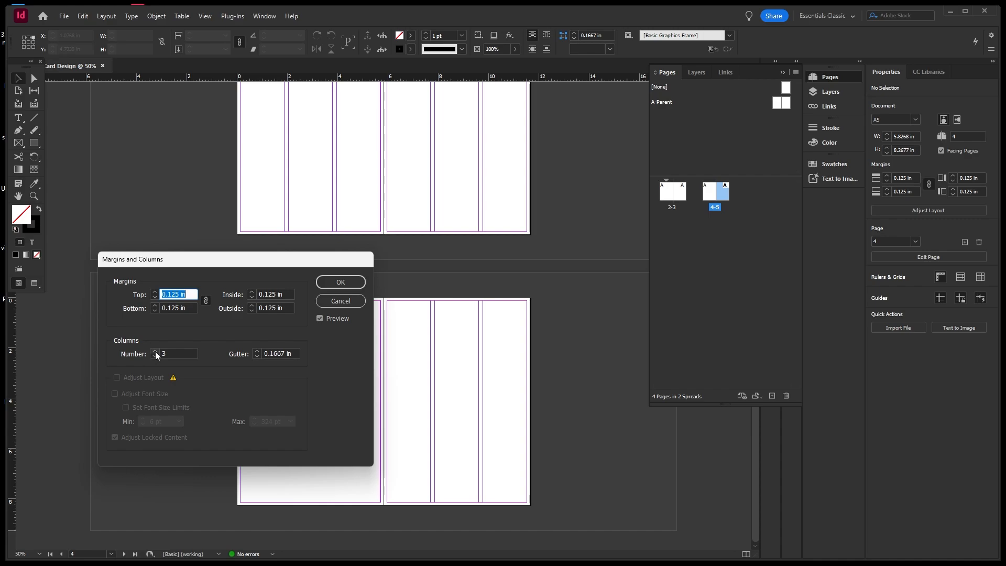
{"action": "left_click", "coordinate": [361, 283]}
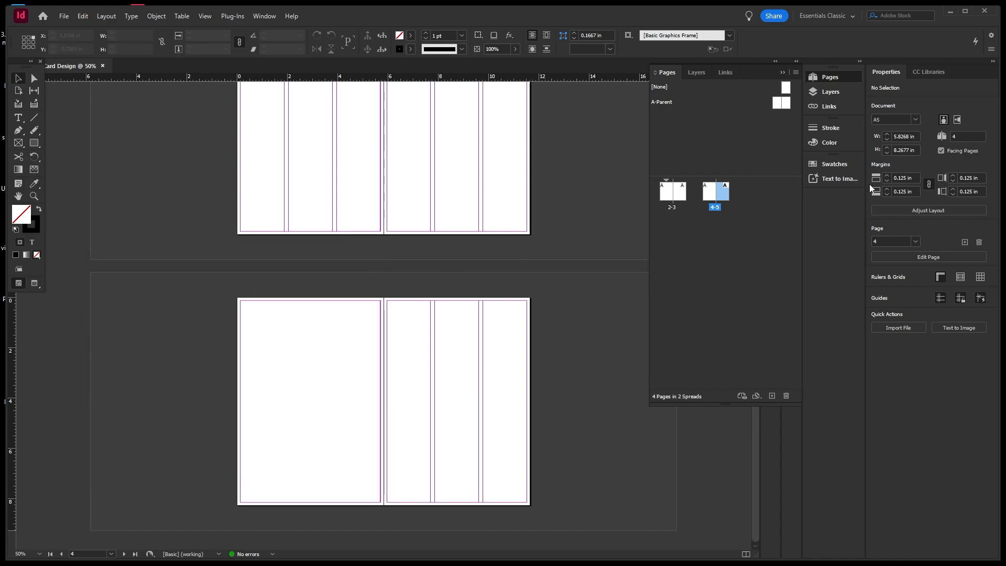
Select page 4 and divide it into 3 columns to match its facing page
{"action": "left_click", "coordinate": [706, 195]}
{"action": "key", "text": "ctrl+0"}
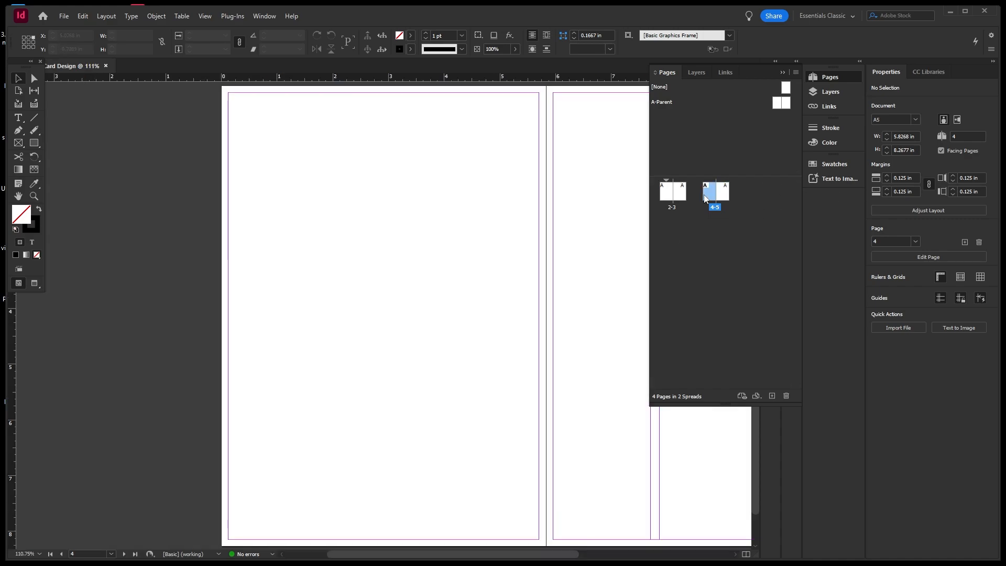
{"action": "left_click", "coordinate": [111, 20]}
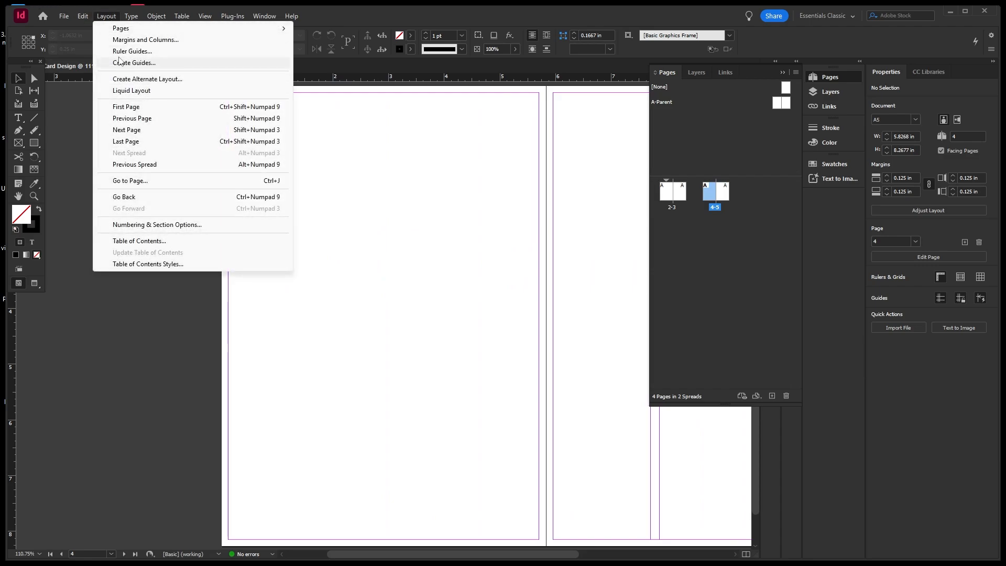
{"action": "left_click", "coordinate": [130, 40]}
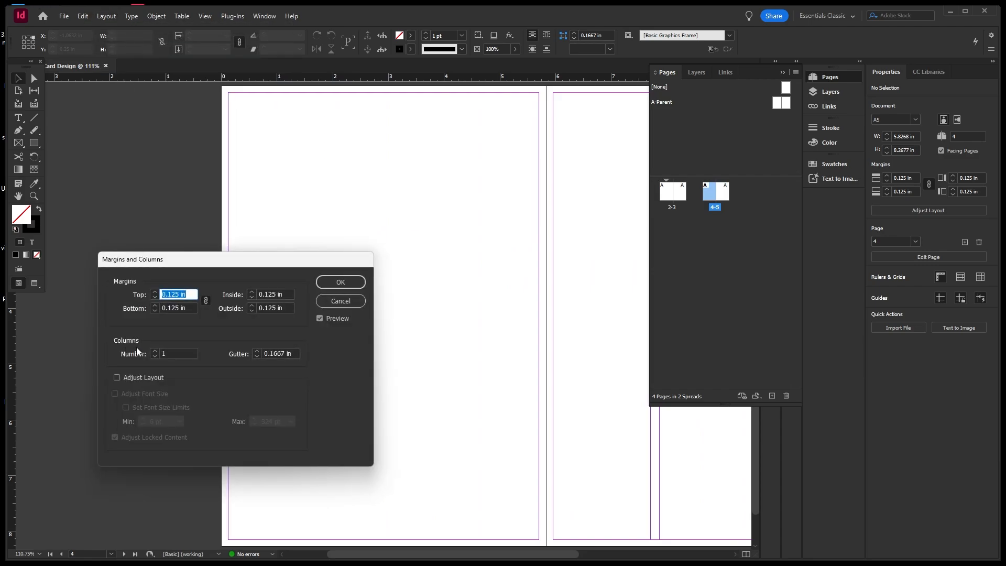
{"action": "left_click", "coordinate": [154, 350]}
{"action": "left_click", "coordinate": [154, 351]}
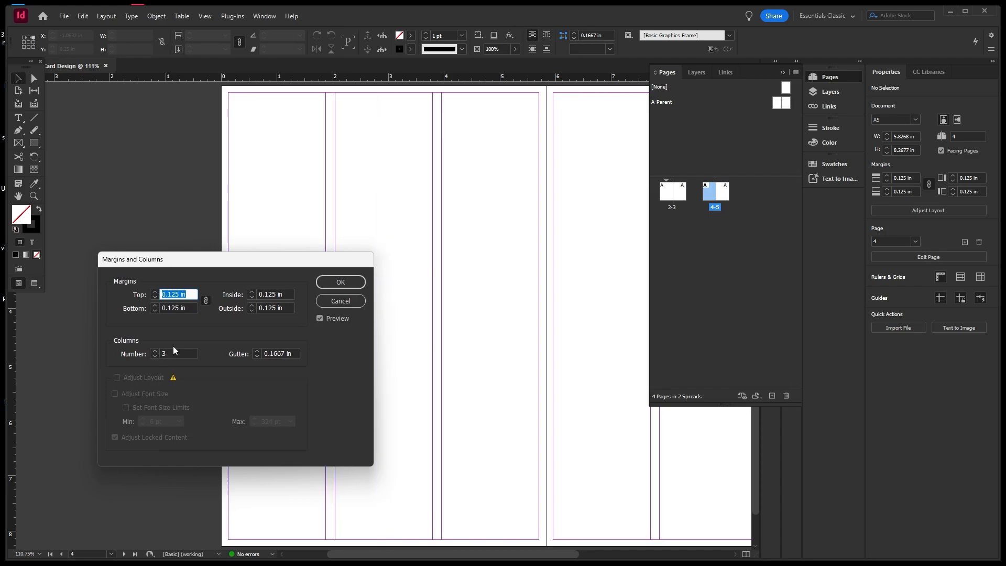
{"action": "left_click", "coordinate": [357, 284]}
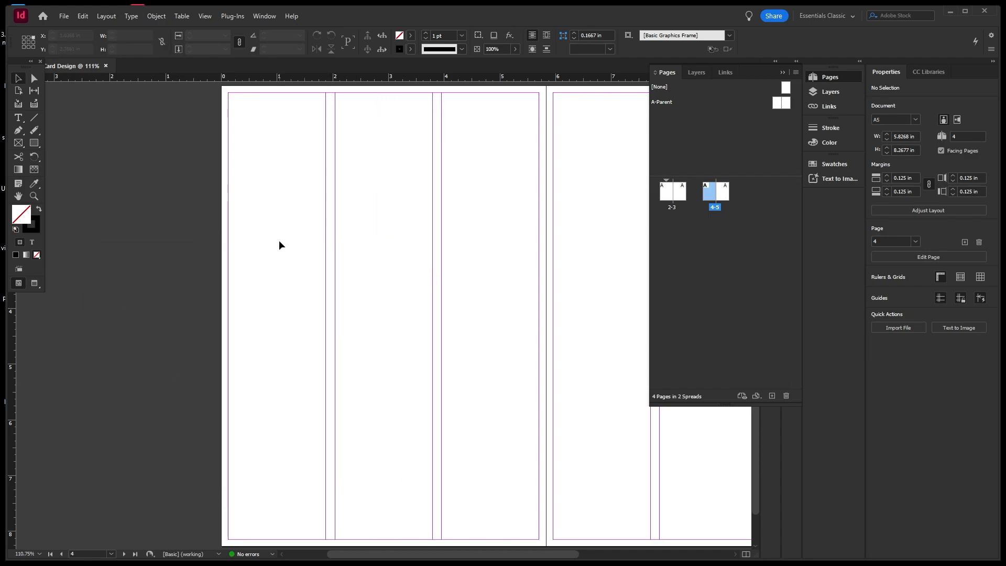
Place the thumb2 pink rose background image on the pasteboard beside page 2 of spread 2-3, about 4.59 by 2.87 in
{"action": "scroll", "coordinate": [340, 278], "scroll_direction": "down", "scroll_amount": 5}
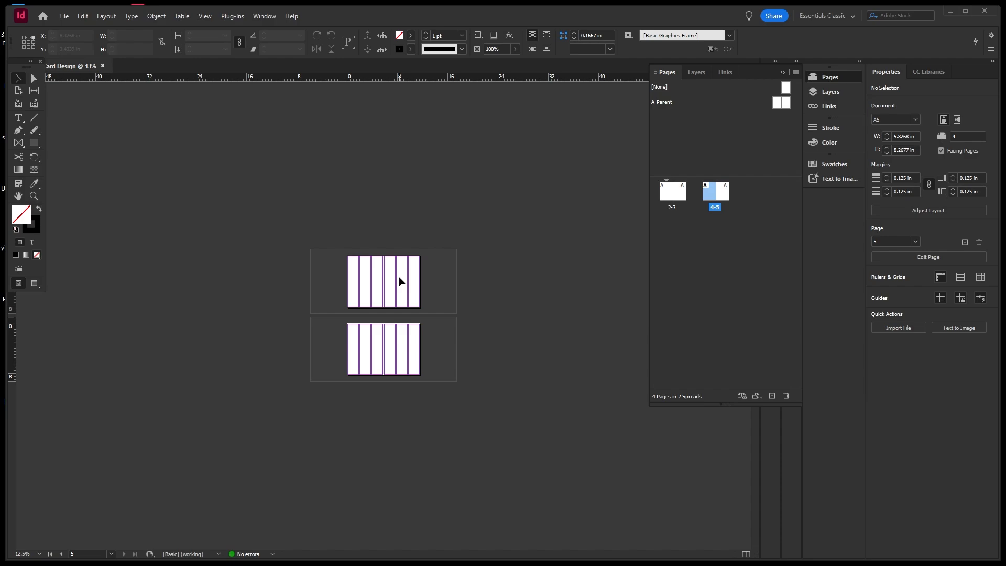
{"action": "key", "text": "ctrl+equal"}
{"action": "key", "text": "ctrl+equal"}
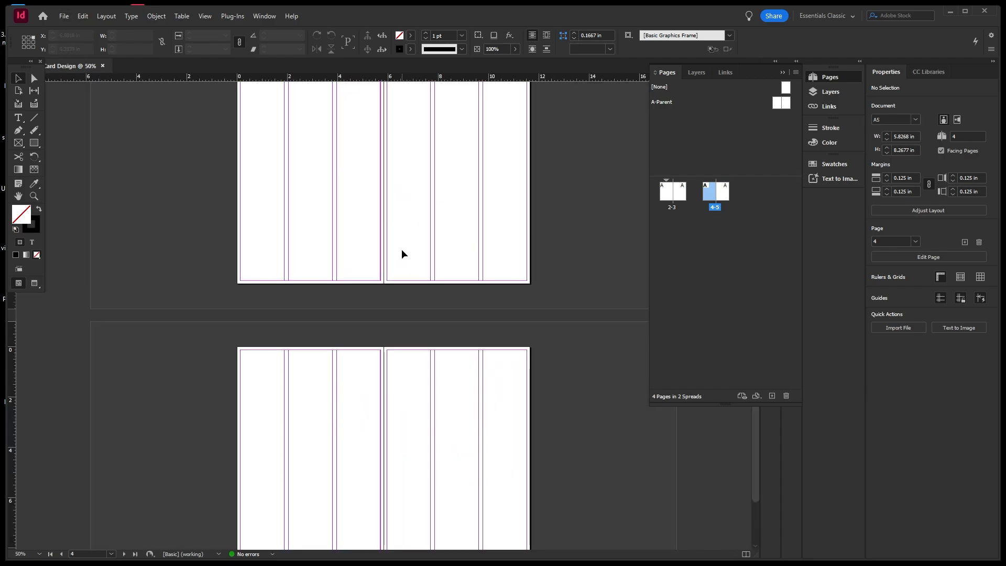
{"action": "scroll", "coordinate": [404, 251], "scroll_direction": "up", "scroll_amount": 2}
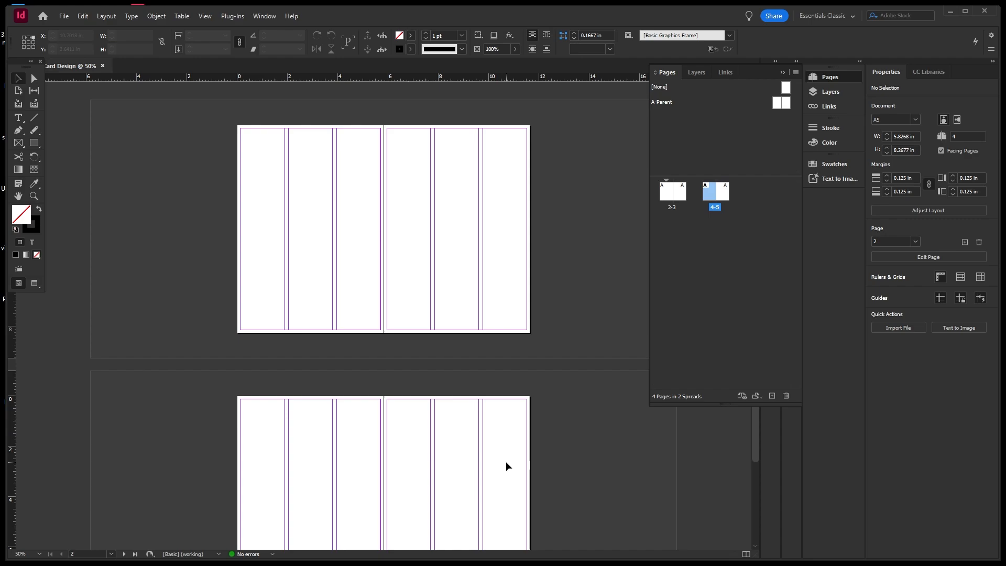
{"action": "left_click", "coordinate": [363, 182]}
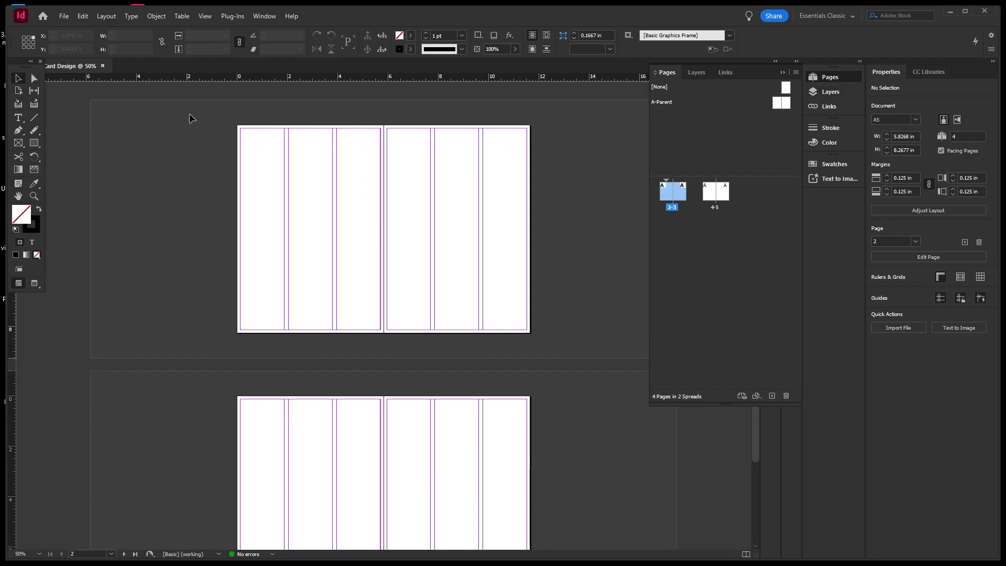
{"action": "left_click", "coordinate": [64, 20]}
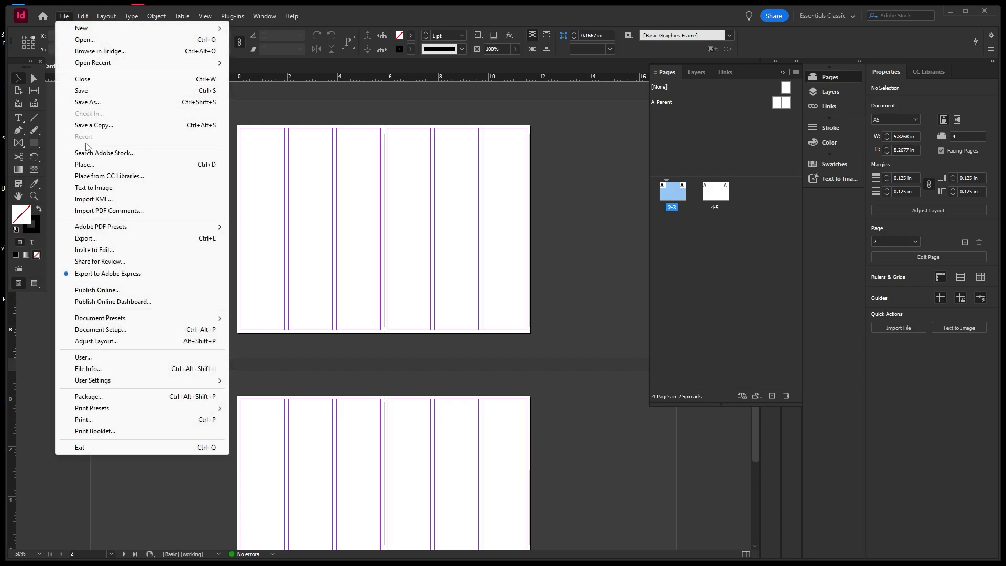
{"action": "left_click", "coordinate": [105, 165]}
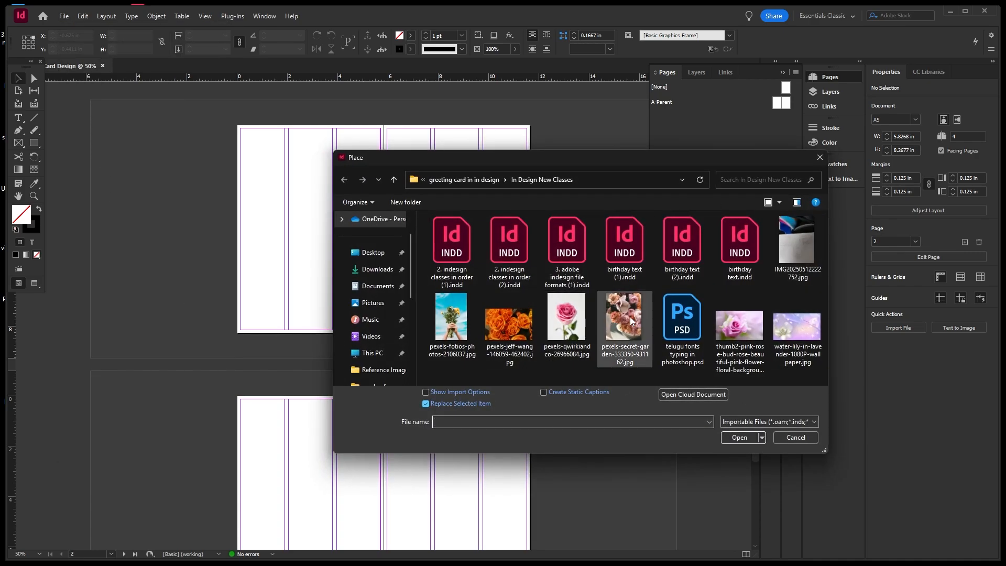
{"action": "left_click", "coordinate": [798, 251]}
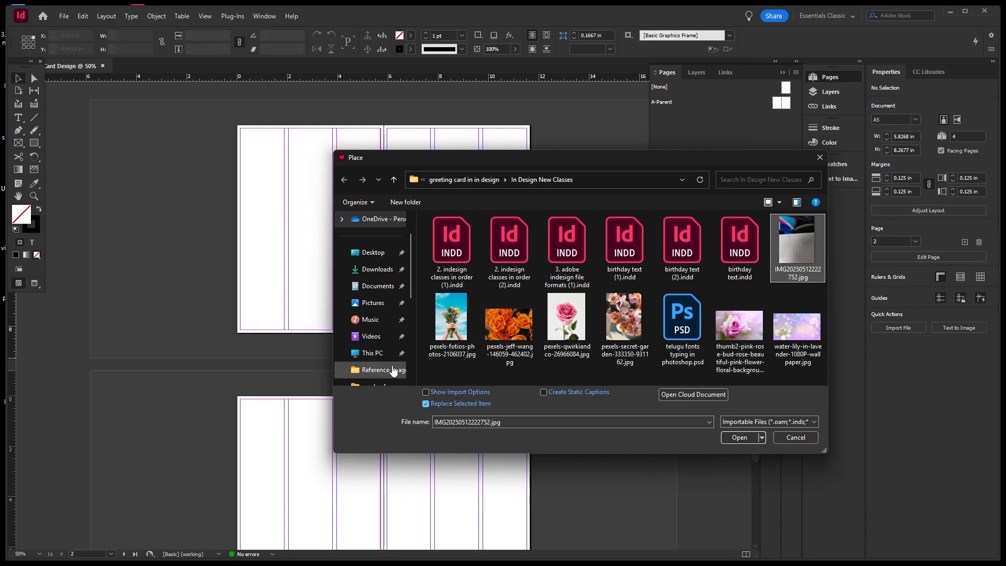
{"action": "left_click", "coordinate": [518, 345]}
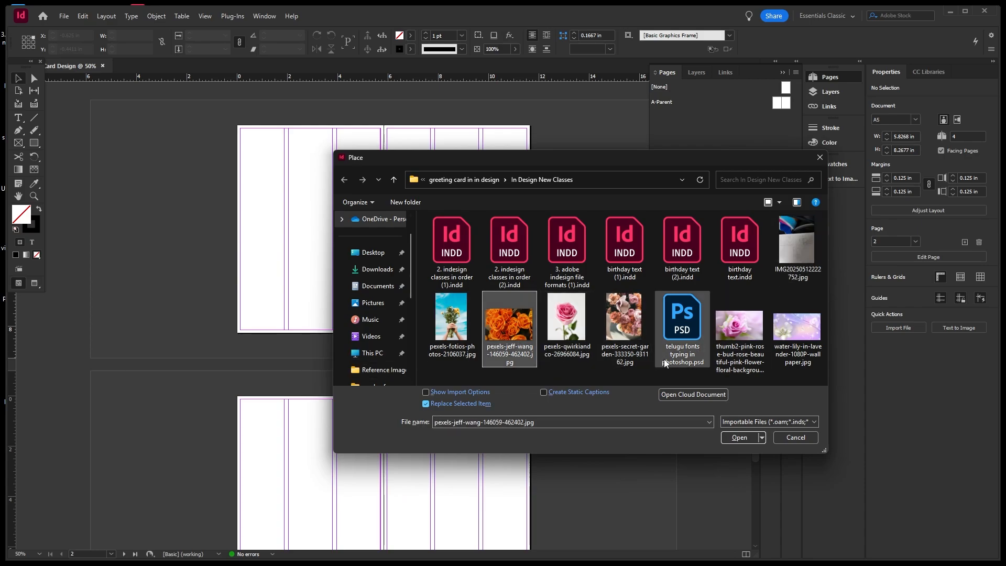
{"action": "left_click", "coordinate": [738, 346]}
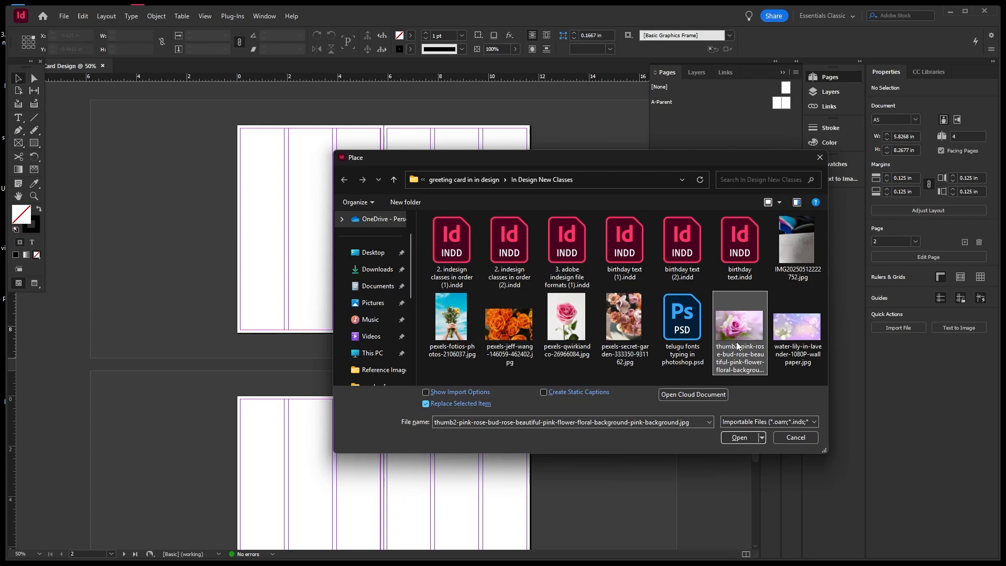
{"action": "left_click", "coordinate": [733, 439]}
{"action": "left_click_drag", "start_coordinate": [127, 144], "coordinate": [241, 215]}
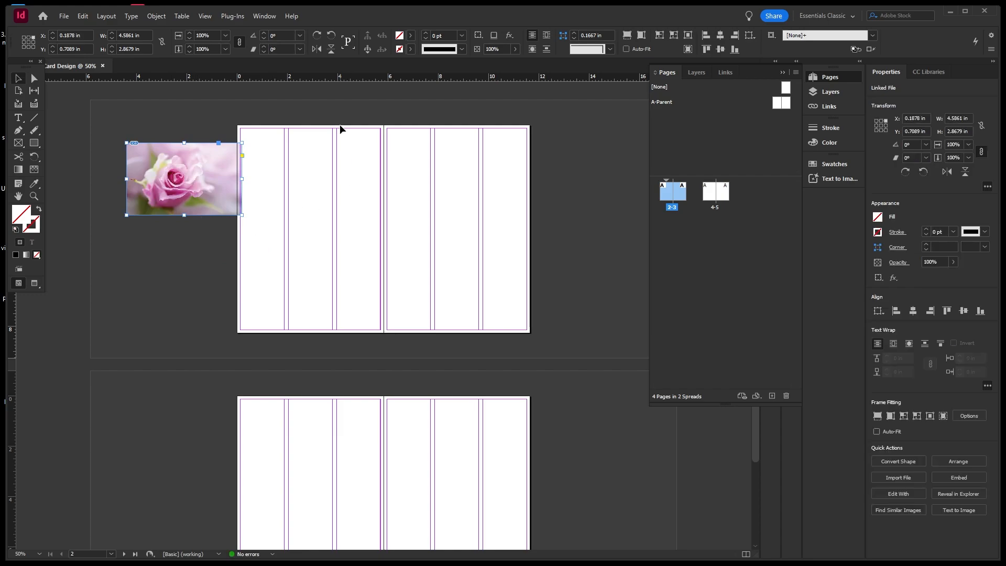
{"action": "left_click", "coordinate": [396, 181]}
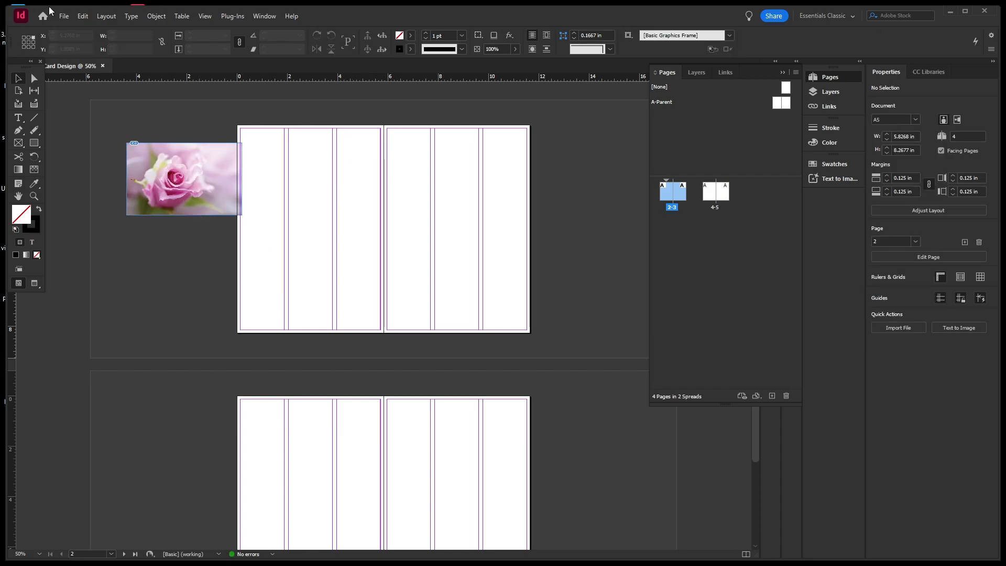
Place IMG20250512222752.jpg and the orange roses photo by spread 2-3, and pexels-secret-garden-333350-931162.jpg beside page 4, about 6.19 by 8.25 in
{"action": "left_click", "coordinate": [61, 16]}
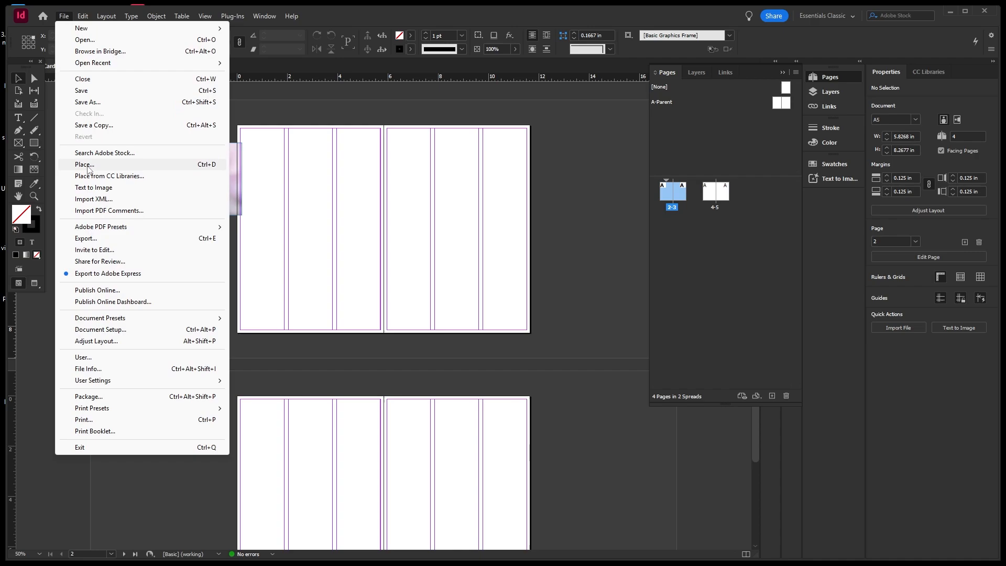
{"action": "left_click", "coordinate": [88, 166]}
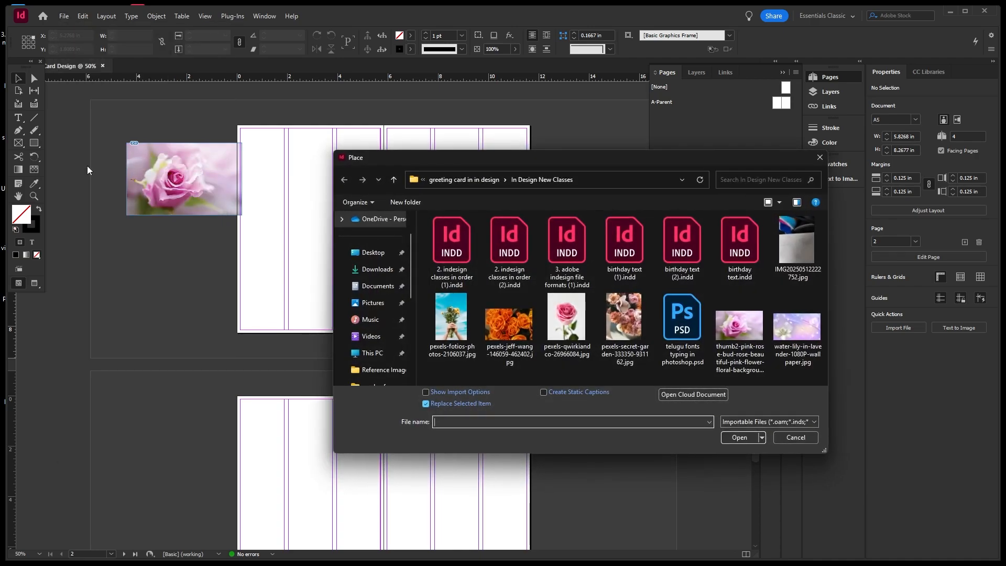
{"action": "left_click", "coordinate": [787, 275]}
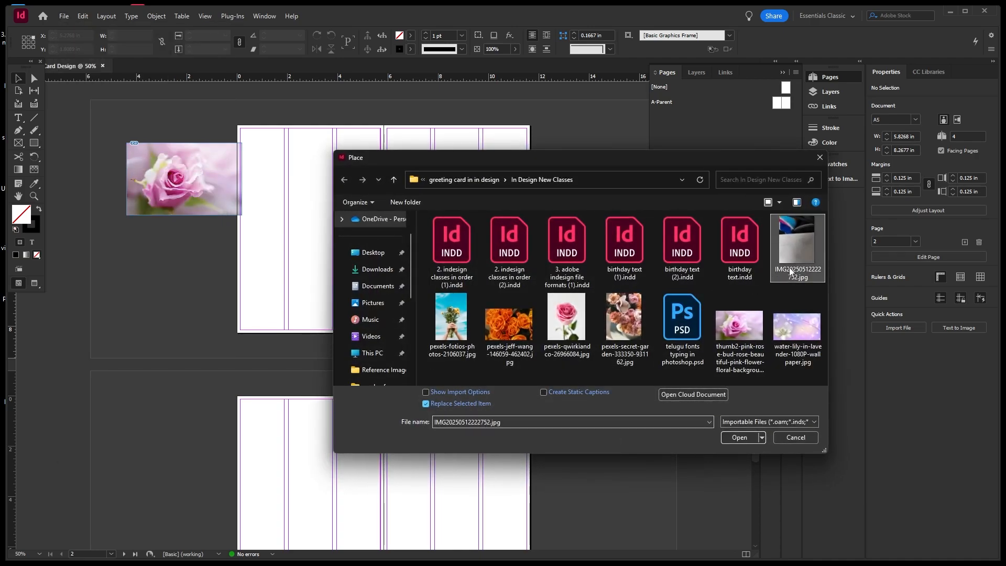
{"action": "left_click", "coordinate": [509, 349], "text": "ctrl"}
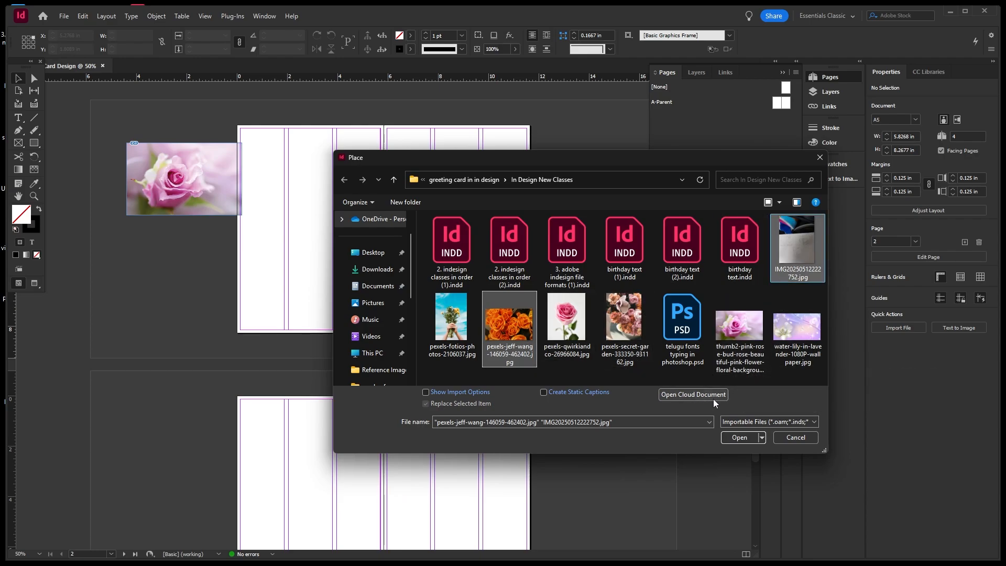
{"action": "left_click", "coordinate": [616, 338], "text": "ctrl"}
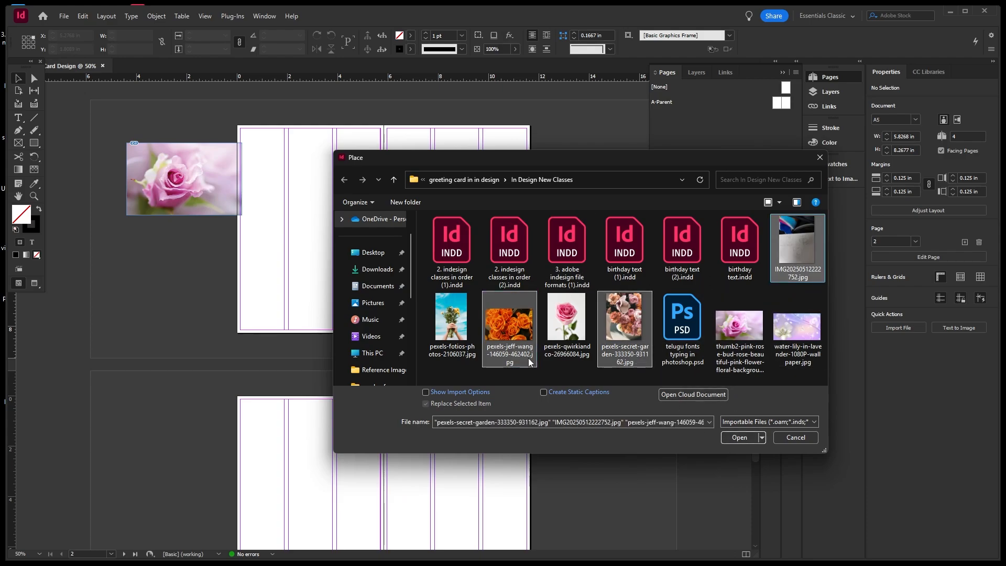
{"action": "left_click", "coordinate": [740, 437]}
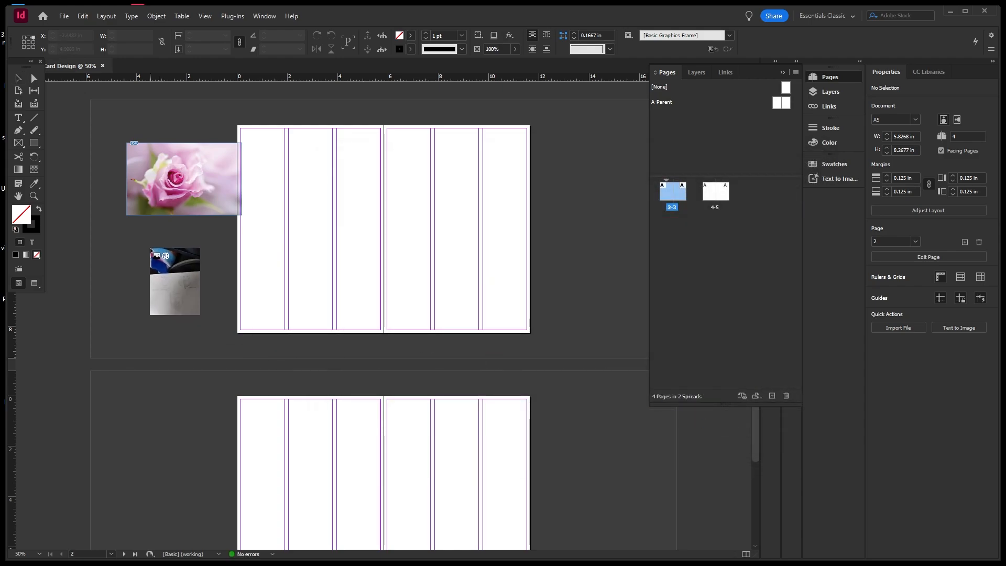
{"action": "left_click_drag", "start_coordinate": [150, 251], "coordinate": [271, 359]}
{"action": "left_click_drag", "start_coordinate": [428, 252], "coordinate": [531, 357]}
{"action": "left_click_drag", "start_coordinate": [95, 401], "coordinate": [251, 550]}
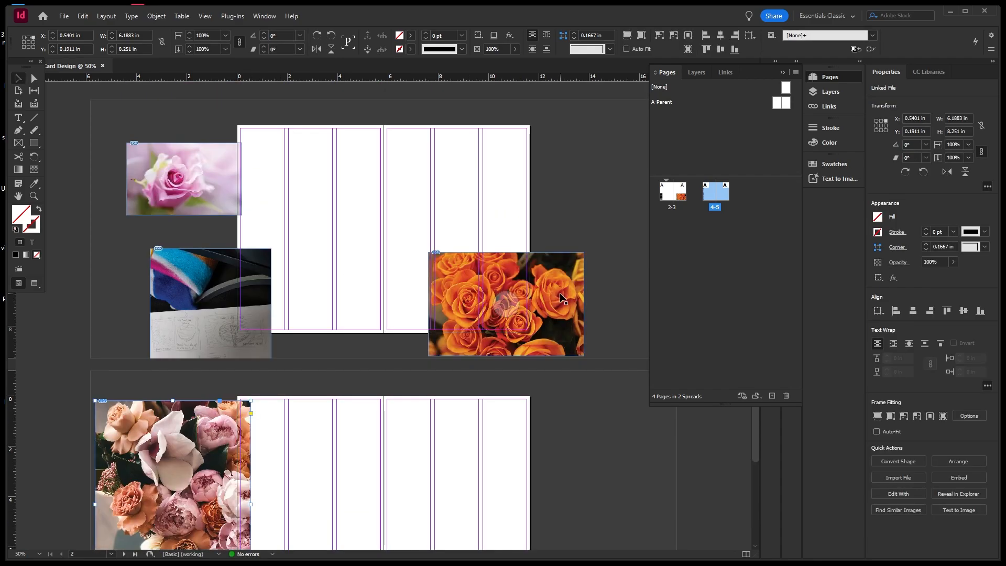
Move the orange roses photo to the outer edge of page 5 and the sketch photo onto the middle of spread 2-3
{"action": "left_click_drag", "start_coordinate": [556, 289], "coordinate": [598, 436]}
{"action": "mouse_move", "coordinate": [181, 309]}
{"action": "left_mouse_down"}
{"action": "mouse_move", "coordinate": [310, 250]}
{"action": "mouse_move", "coordinate": [321, 208]}
{"action": "left_mouse_up"}
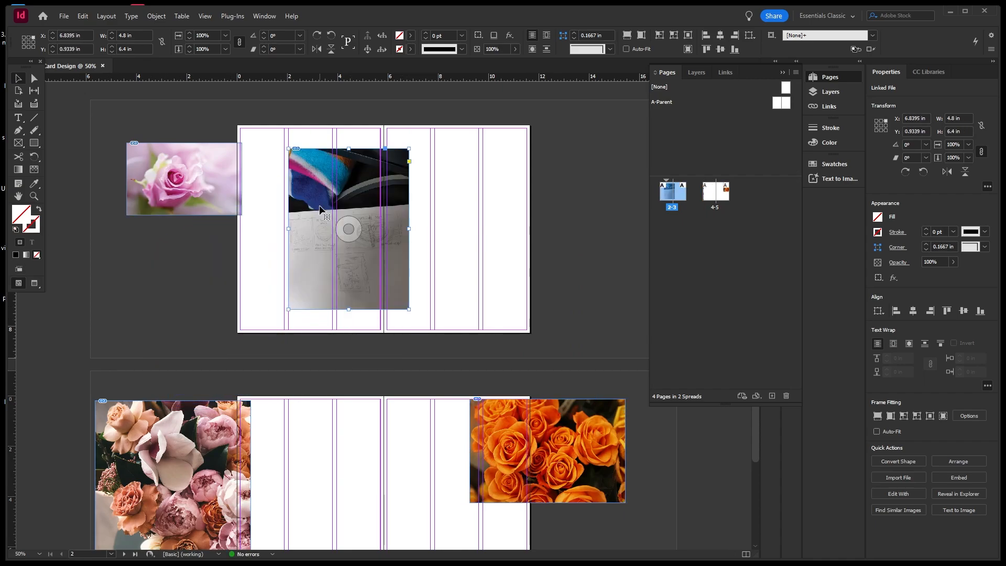
Examine the hand-drawn card layouts in the sketch photo, including the heart designs, their captions and the page numbering
{"action": "scroll", "coordinate": [336, 233], "scroll_direction": "up", "scroll_amount": 5}
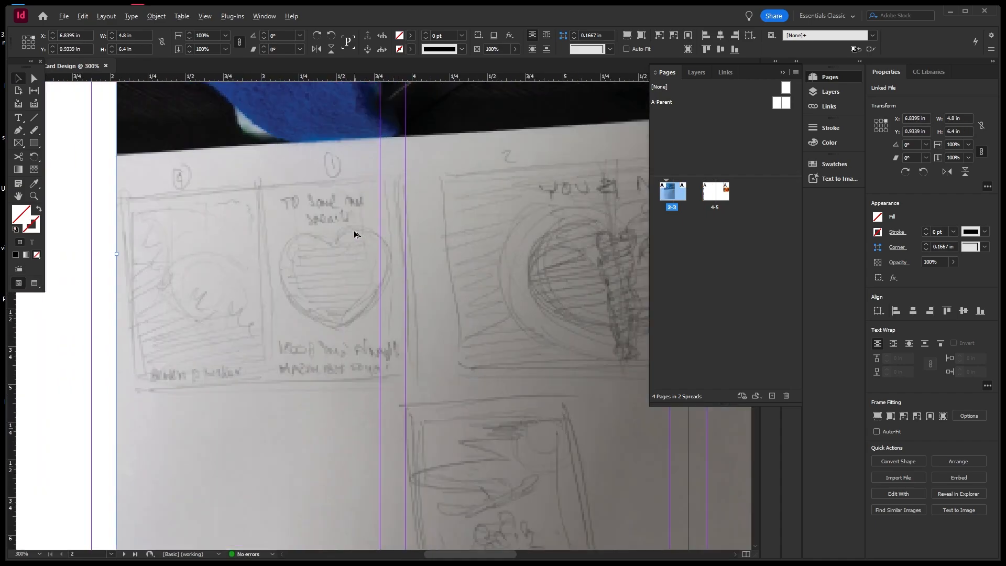
{"action": "scroll", "coordinate": [302, 280], "scroll_direction": "up", "scroll_amount": 1}
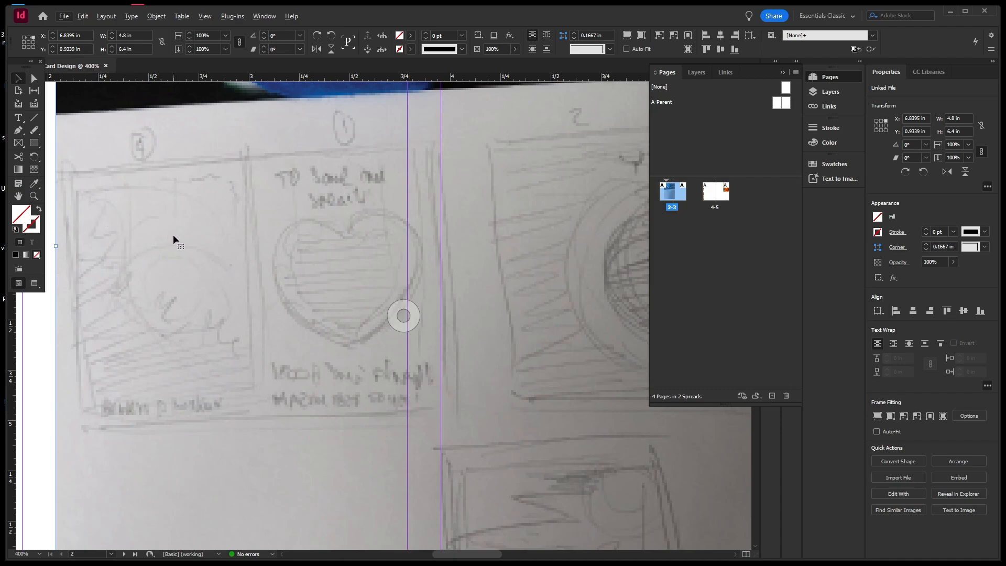
{"action": "scroll", "coordinate": [165, 226], "scroll_direction": "down", "scroll_amount": 1}
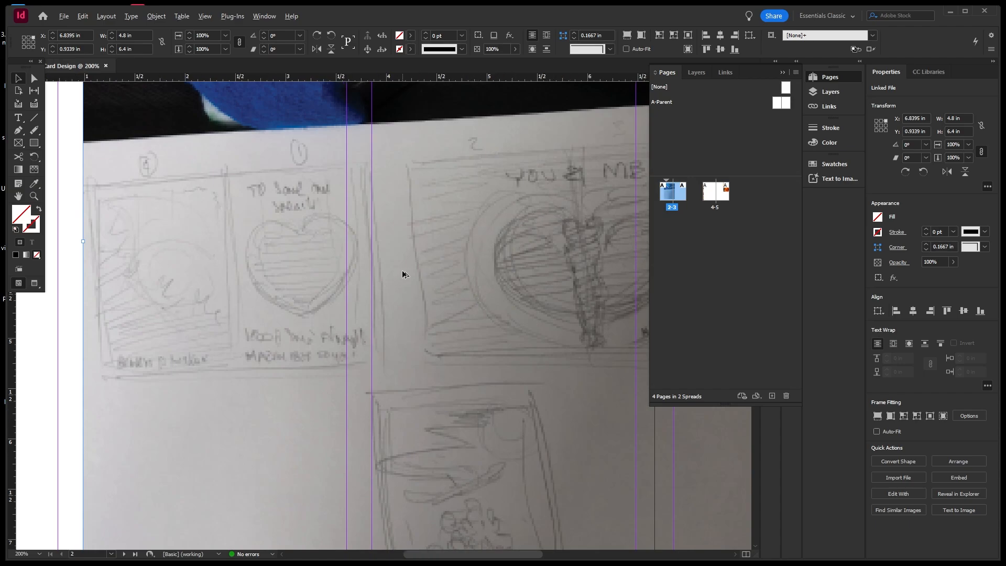
{"action": "scroll", "coordinate": [402, 269], "scroll_direction": "down", "scroll_amount": 1}
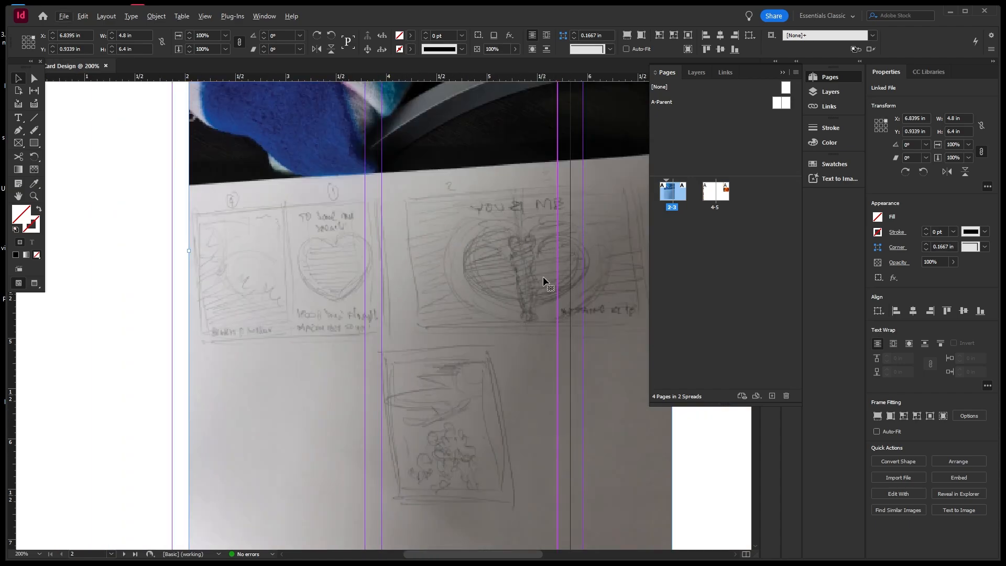
{"action": "scroll", "coordinate": [526, 266], "scroll_direction": "up", "scroll_amount": 2}
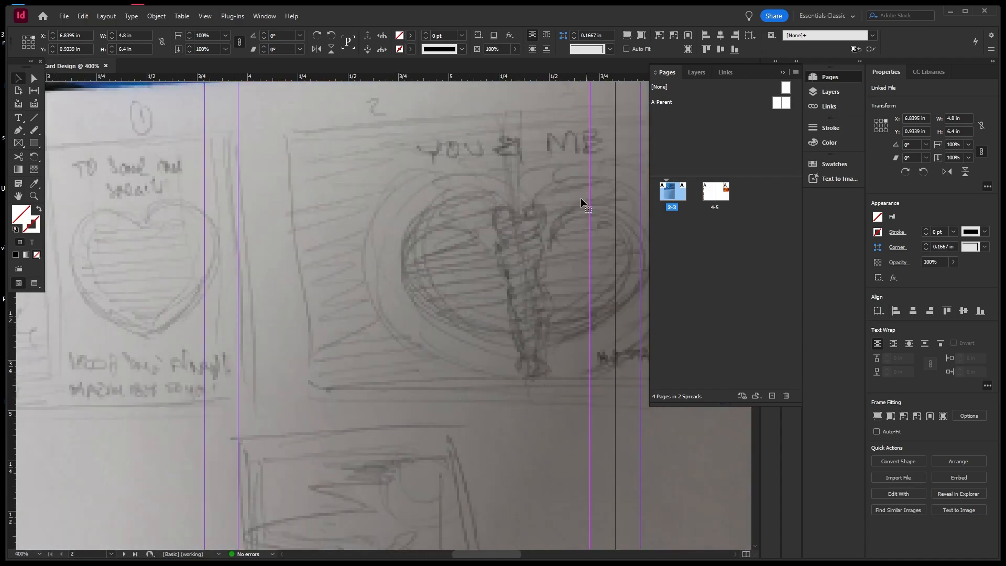
{"action": "scroll", "coordinate": [568, 241], "scroll_direction": "down", "scroll_amount": 2}
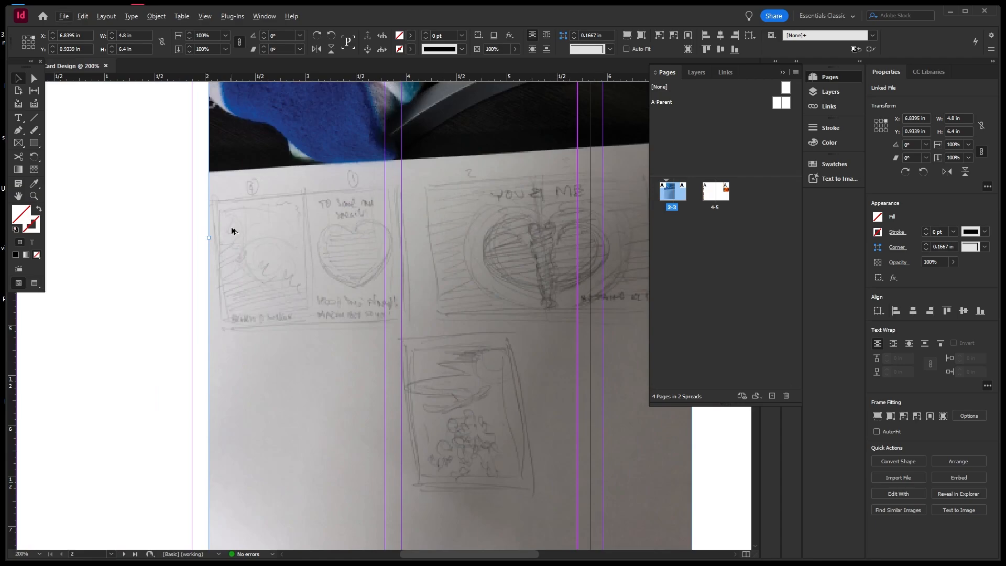
{"action": "scroll", "coordinate": [231, 230], "scroll_direction": "down", "scroll_amount": 3}
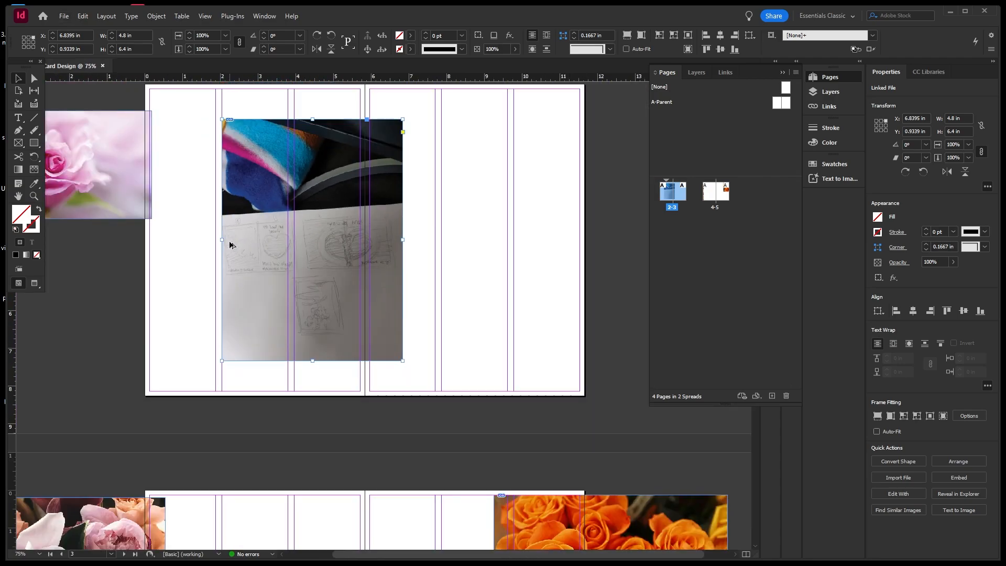
{"action": "scroll", "coordinate": [231, 246], "scroll_direction": "down", "scroll_amount": 2}
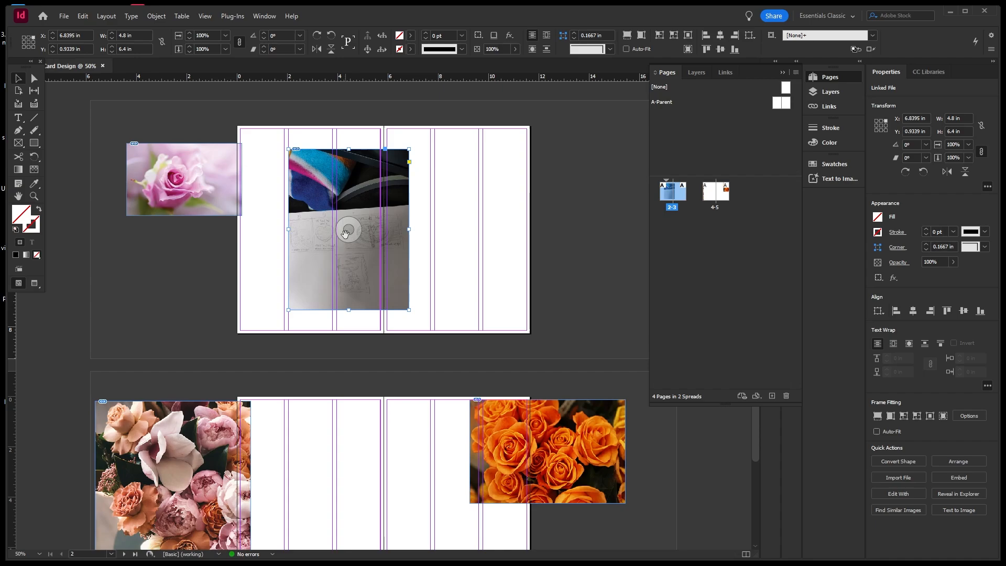
Move the sketch photo onto the pasteboard beside page 2, below the pink rose image, for reference
{"action": "left_click_drag", "start_coordinate": [349, 187], "coordinate": [172, 261]}
{"action": "left_click", "coordinate": [186, 95]}
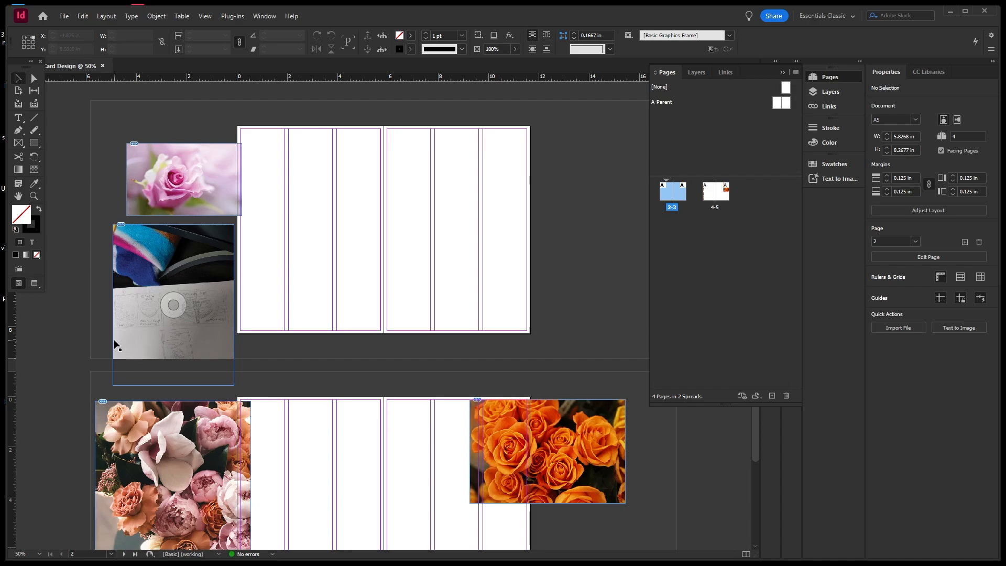
{"action": "scroll", "coordinate": [205, 290], "scroll_direction": "up", "scroll_amount": 2}
{"action": "scroll", "coordinate": [171, 306], "scroll_direction": "up", "scroll_amount": 2}
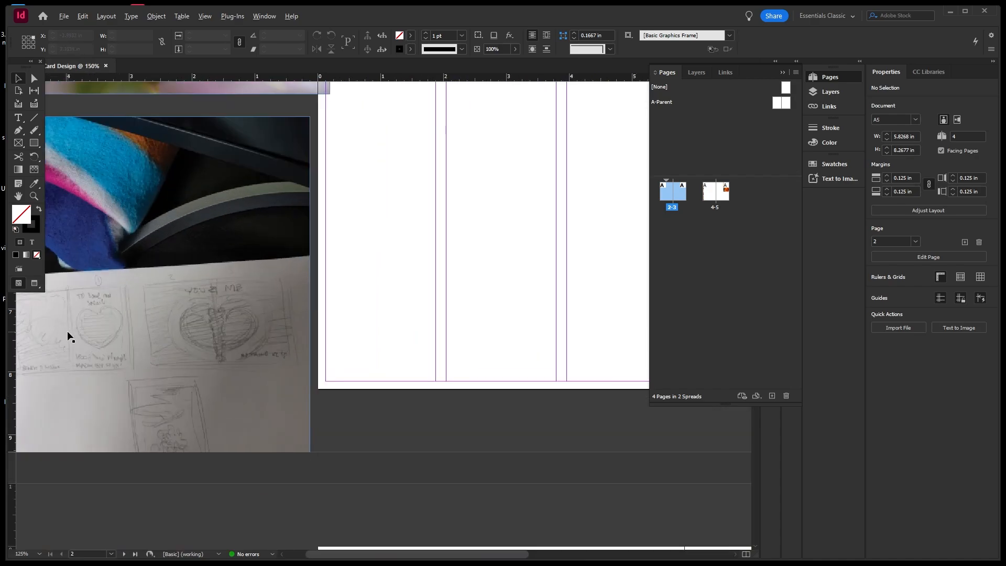
{"action": "scroll", "coordinate": [129, 323], "scroll_direction": "down", "scroll_amount": 2}
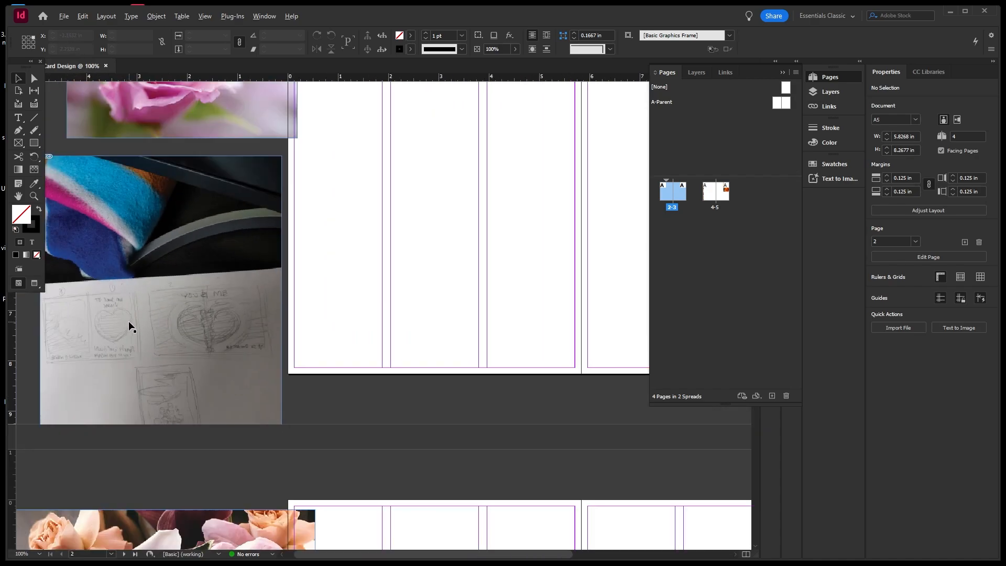
{"action": "scroll", "coordinate": [128, 321], "scroll_direction": "down", "scroll_amount": 2}
{"action": "scroll", "coordinate": [446, 303], "scroll_direction": "up", "scroll_amount": 1}
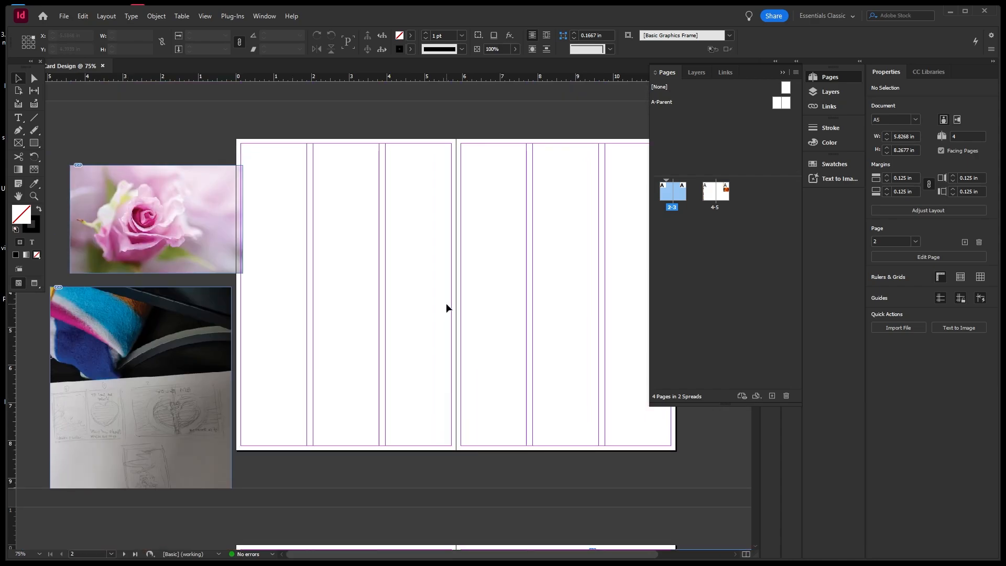
Add a vertical guide at X 8.7402 in and a horizontal guide at about Y 1.89 in on page 3
{"action": "key", "text": "space"}
{"action": "left_click_drag", "start_coordinate": [565, 266], "coordinate": [464, 284]}
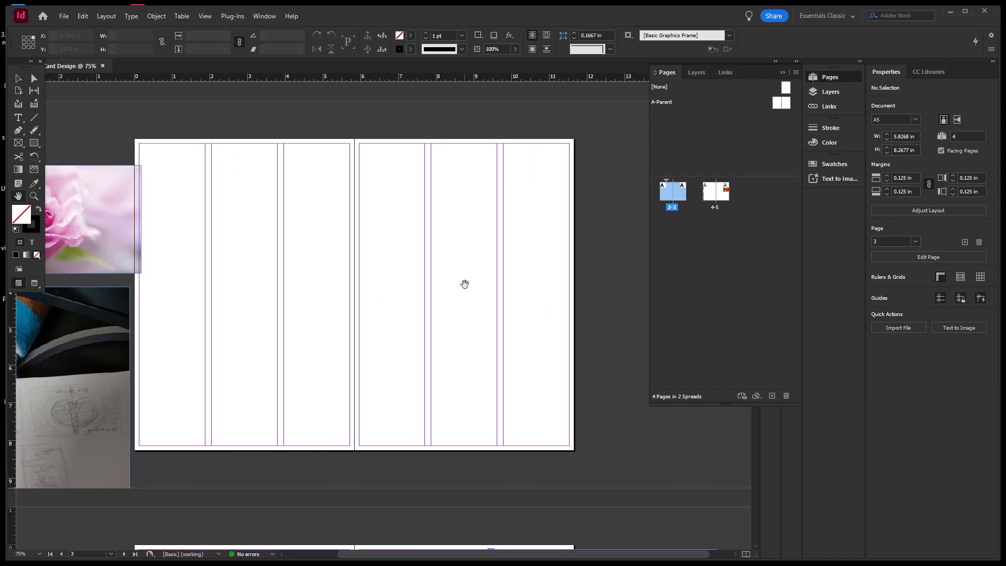
{"action": "left_click", "coordinate": [823, 92]}
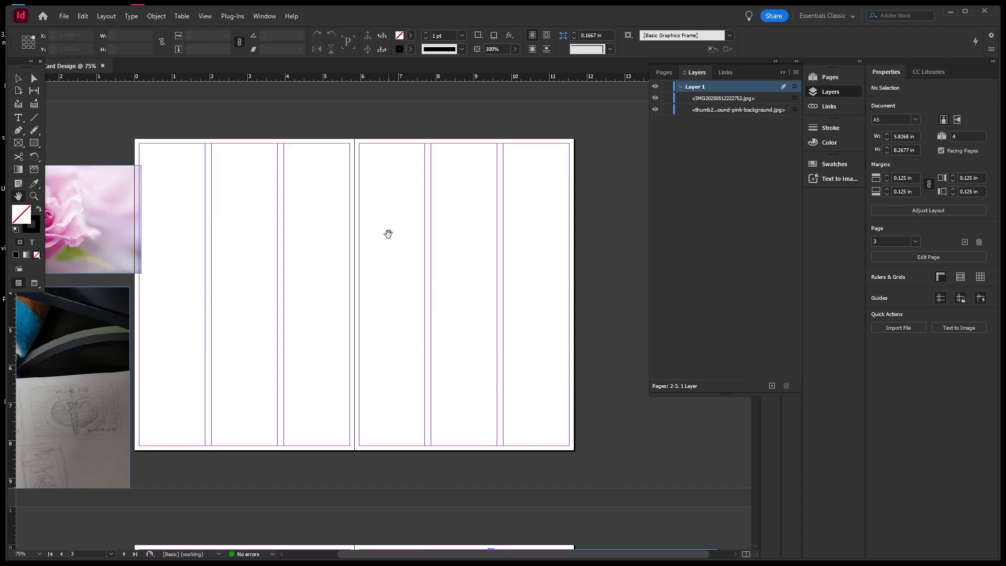
{"action": "left_click", "coordinate": [21, 131]}
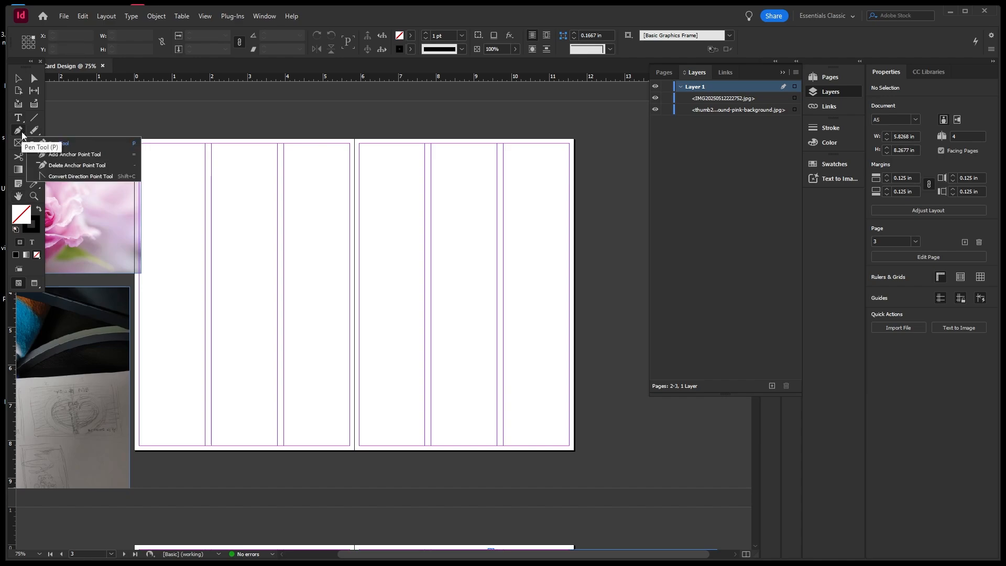
{"action": "left_click", "coordinate": [58, 143]}
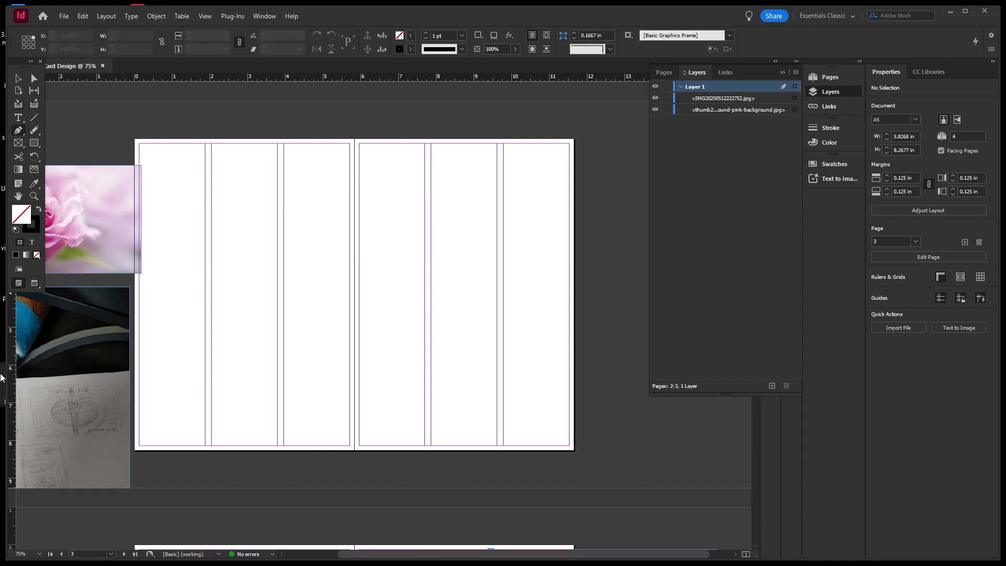
{"action": "left_click_drag", "start_coordinate": [12, 366], "coordinate": [469, 401]}
{"action": "left_click_drag", "start_coordinate": [466, 403], "coordinate": [466, 404]}
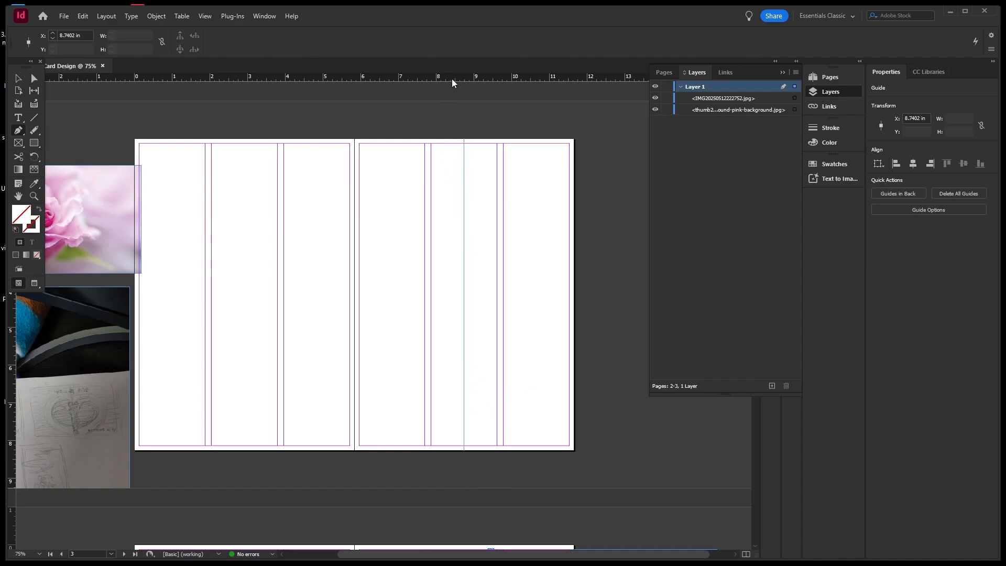
{"action": "left_click_drag", "start_coordinate": [453, 83], "coordinate": [478, 210]}
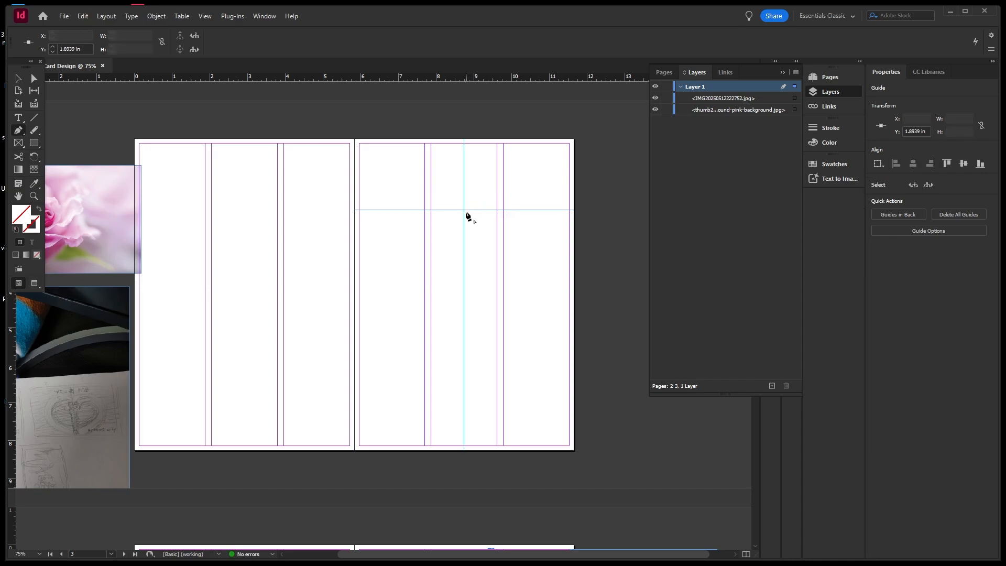
{"action": "left_click", "coordinate": [464, 210]}
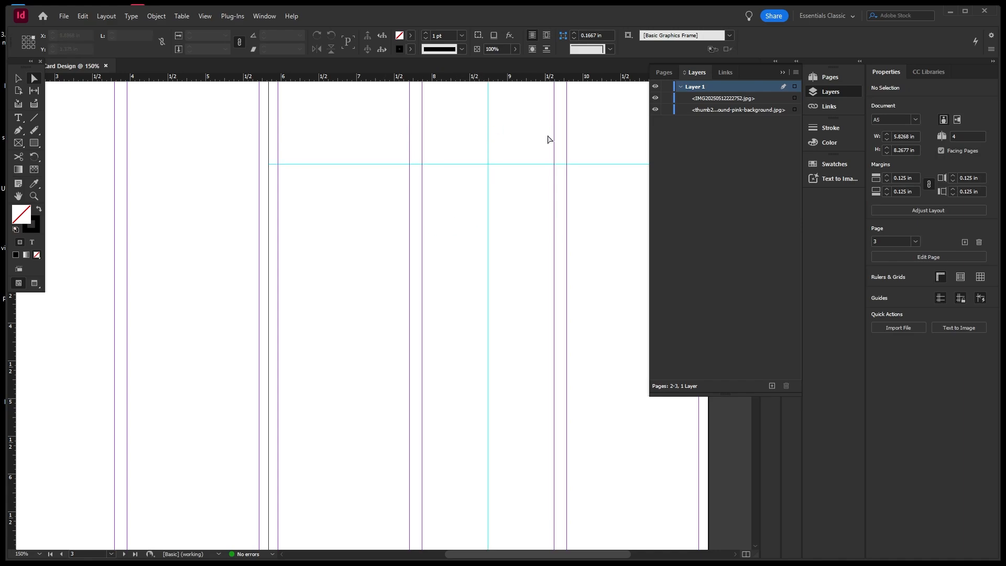
Draw an ellipse about 0.96 by 2.34 in on page 3, with its inner edge against the vertical guide
{"action": "left_click", "coordinate": [34, 143]}
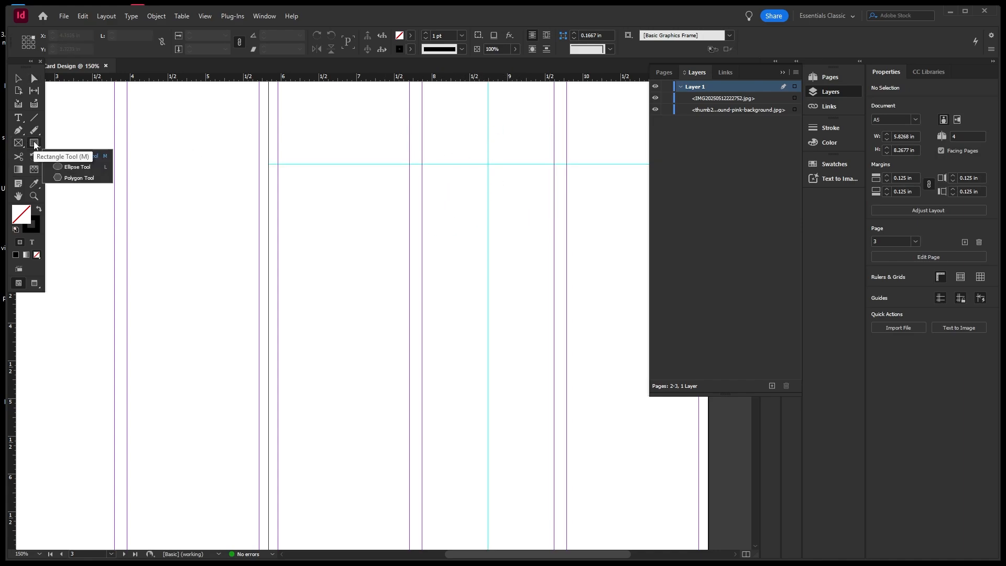
{"action": "left_click", "coordinate": [84, 168]}
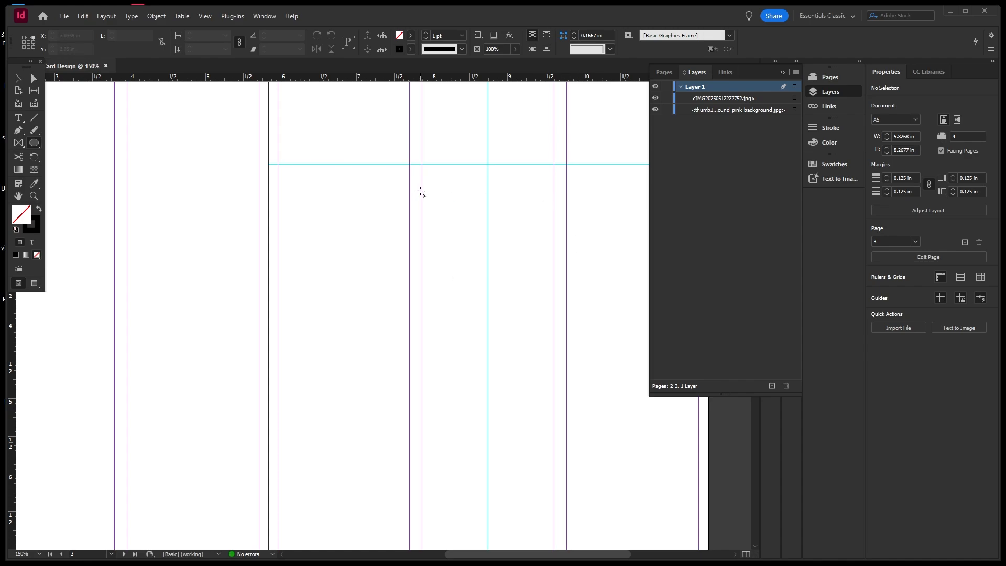
{"action": "left_click_drag", "start_coordinate": [418, 191], "coordinate": [488, 366]}
Widen the ellipse away from the vertical guide to about 1.67 in, keeping its opposite edge on the guide
{"action": "left_click", "coordinate": [32, 79]}
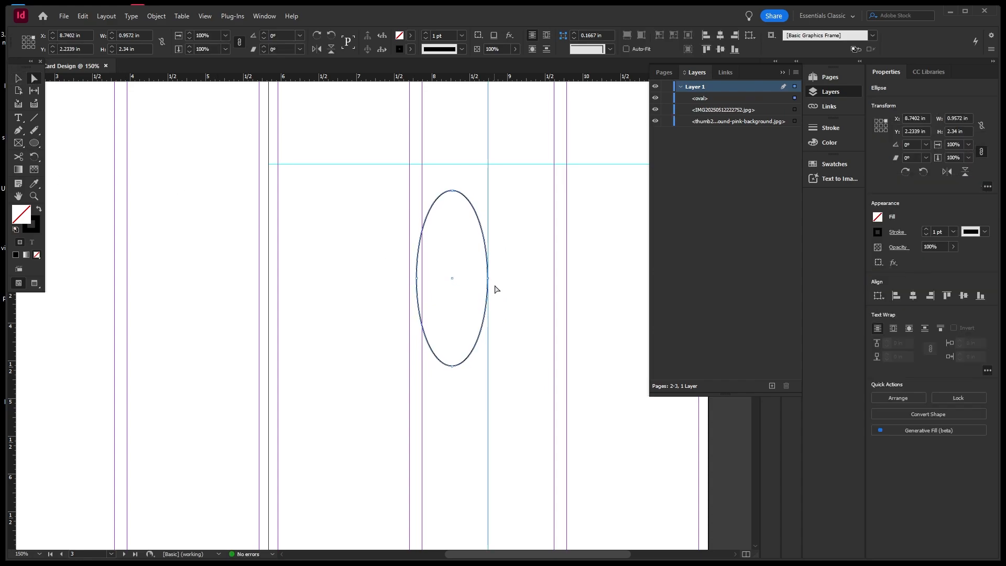
{"action": "left_click_drag", "start_coordinate": [435, 270], "coordinate": [362, 286]}
{"action": "key", "text": "ctrl+z"}
{"action": "key", "text": "v"}
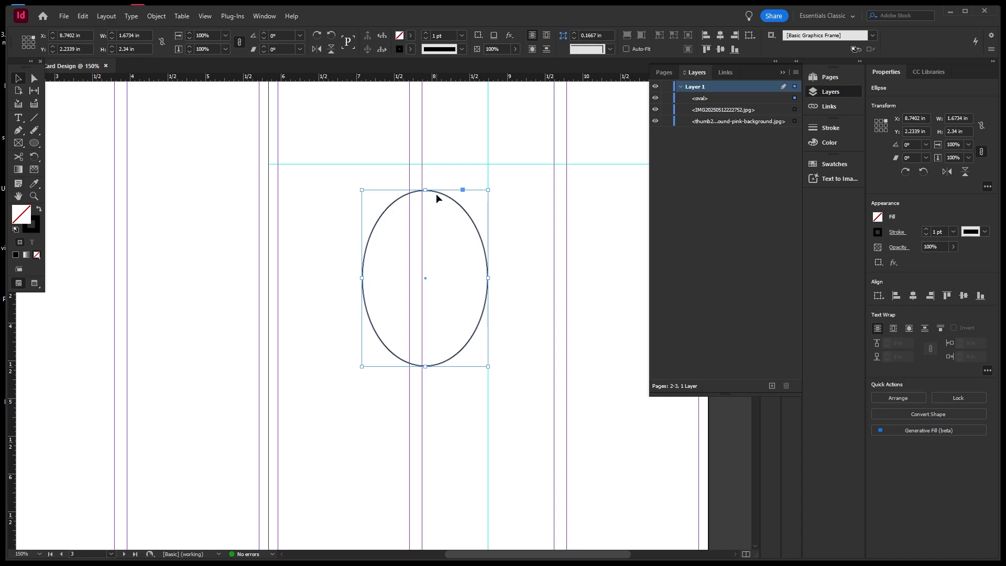
{"action": "left_click", "coordinate": [31, 78]}
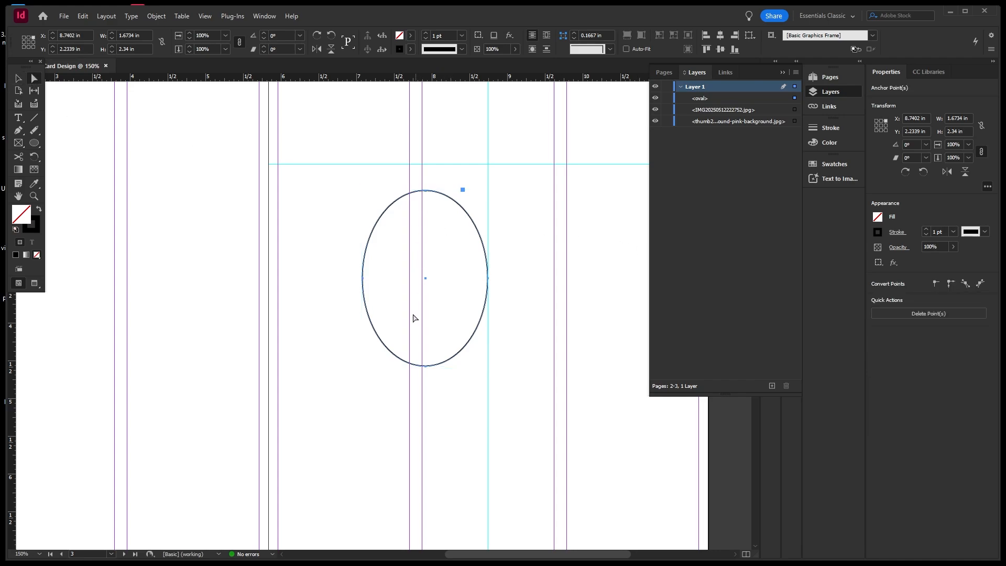
{"action": "left_click", "coordinate": [37, 134]}
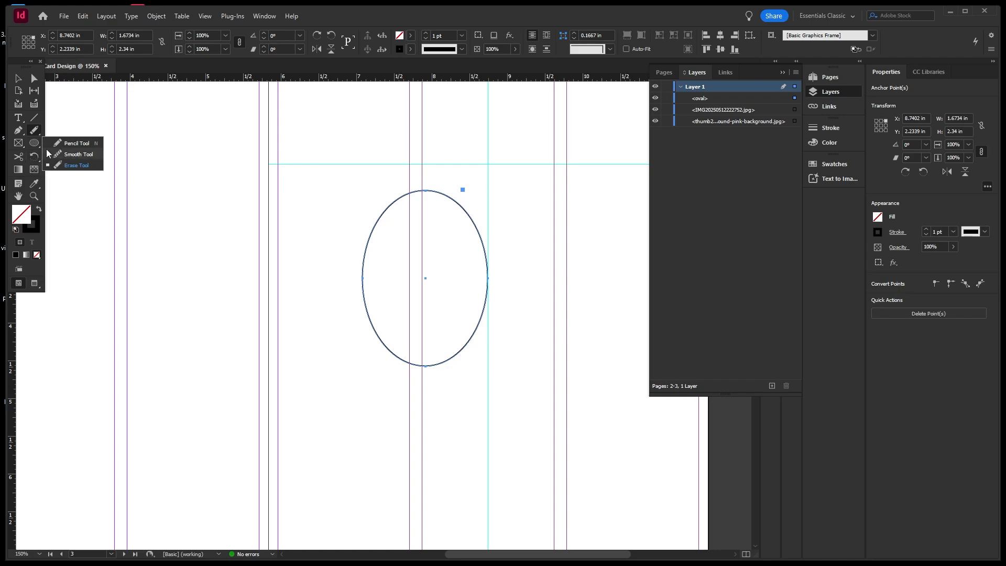
{"action": "left_click", "coordinate": [38, 148]}
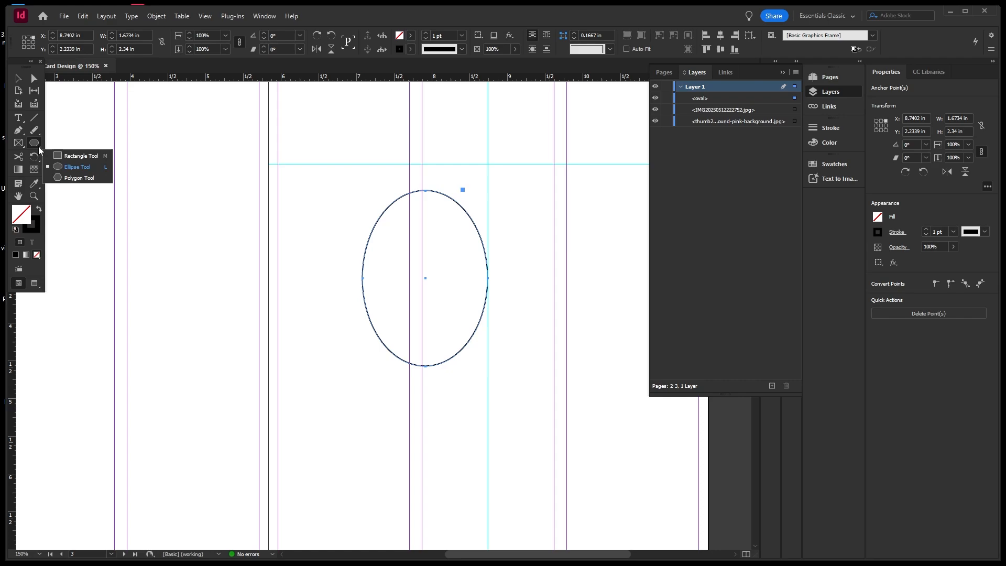
{"action": "left_click", "coordinate": [39, 148]}
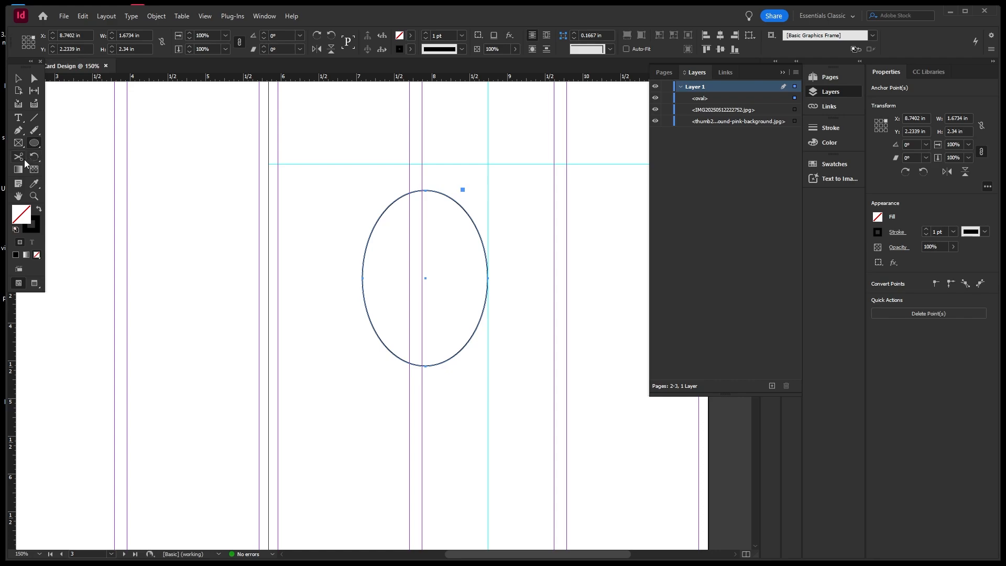
{"action": "left_click", "coordinate": [18, 157]}
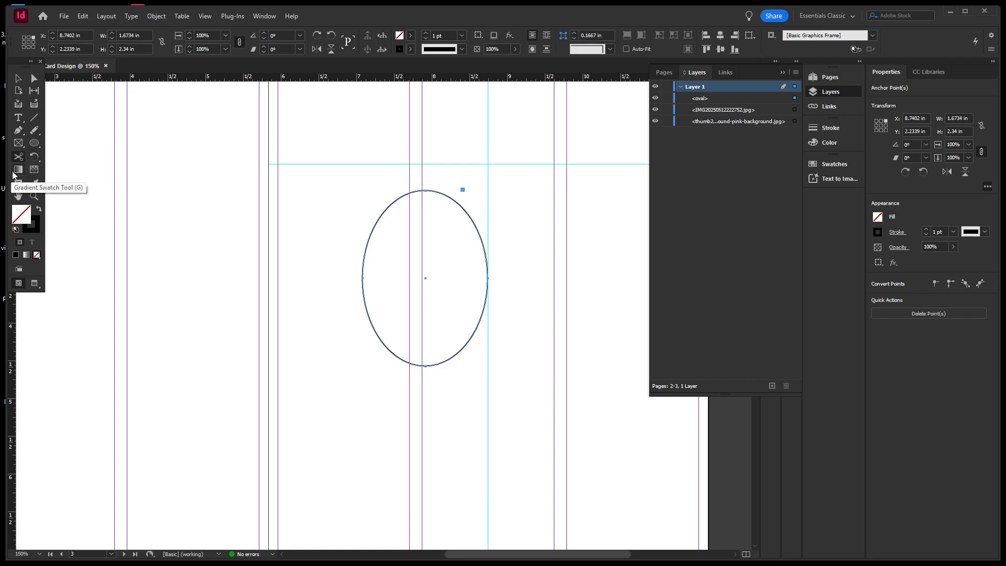
{"action": "left_click", "coordinate": [39, 162]}
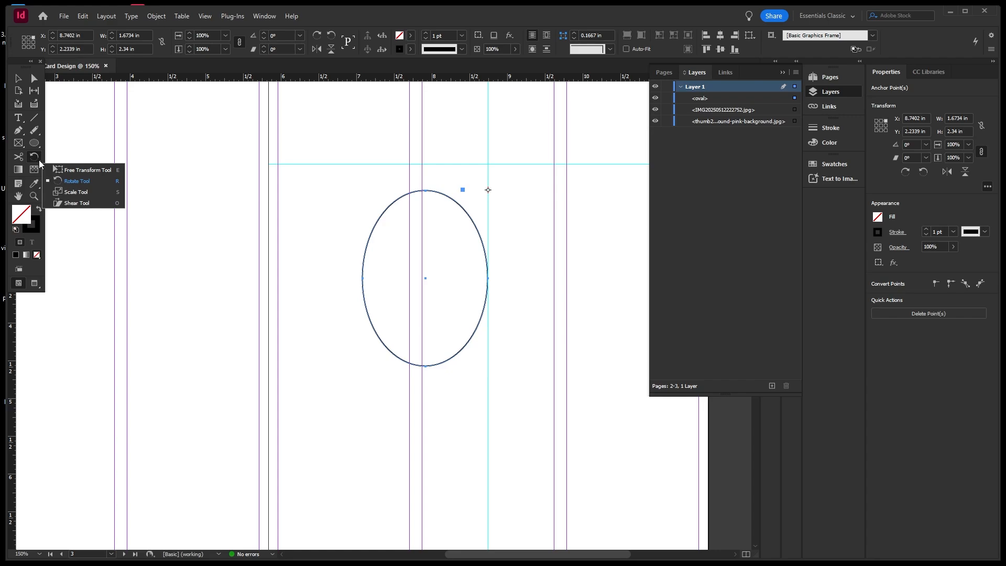
{"action": "left_click", "coordinate": [40, 161]}
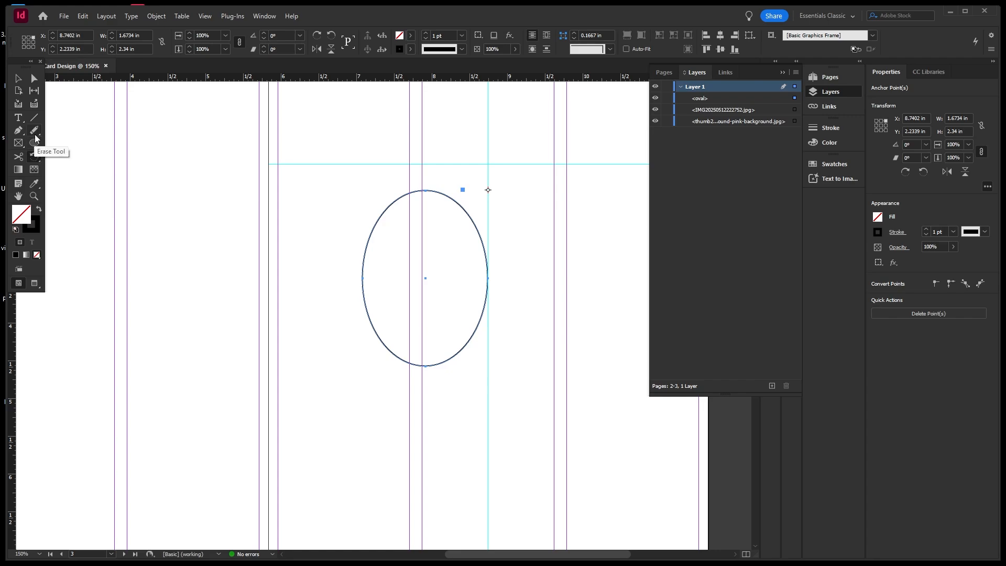
Erase the half of the ellipse nearest the vertical guide with the Erase tool, leaving an open arc
{"action": "left_click", "coordinate": [36, 137]}
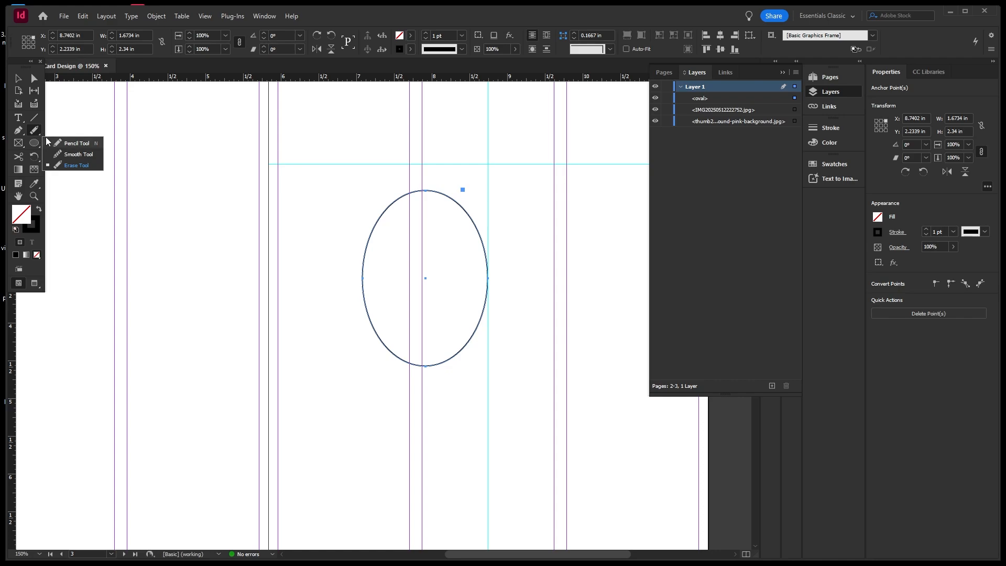
{"action": "left_click", "coordinate": [53, 111]}
{"action": "left_click", "coordinate": [40, 135]}
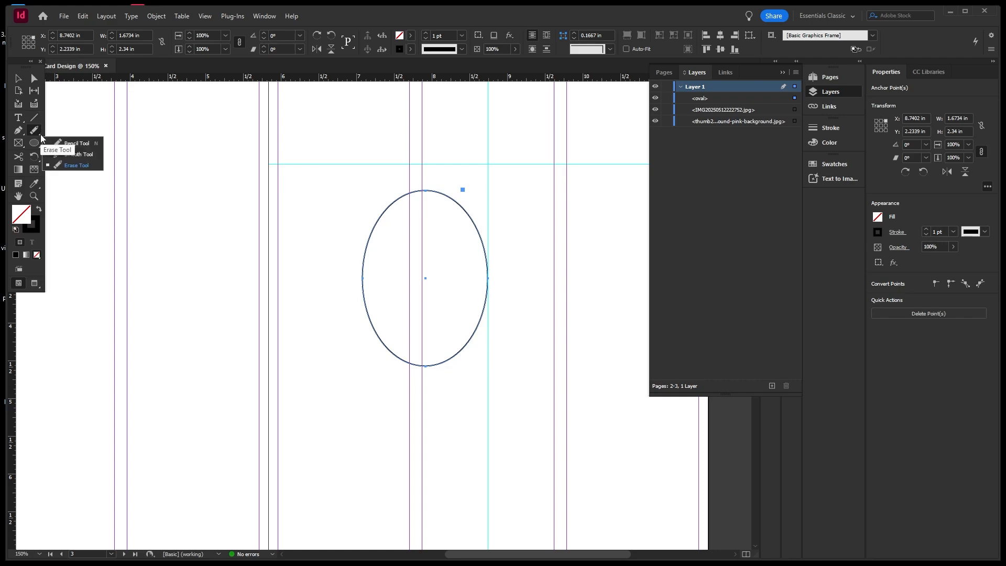
{"action": "left_click", "coordinate": [75, 166]}
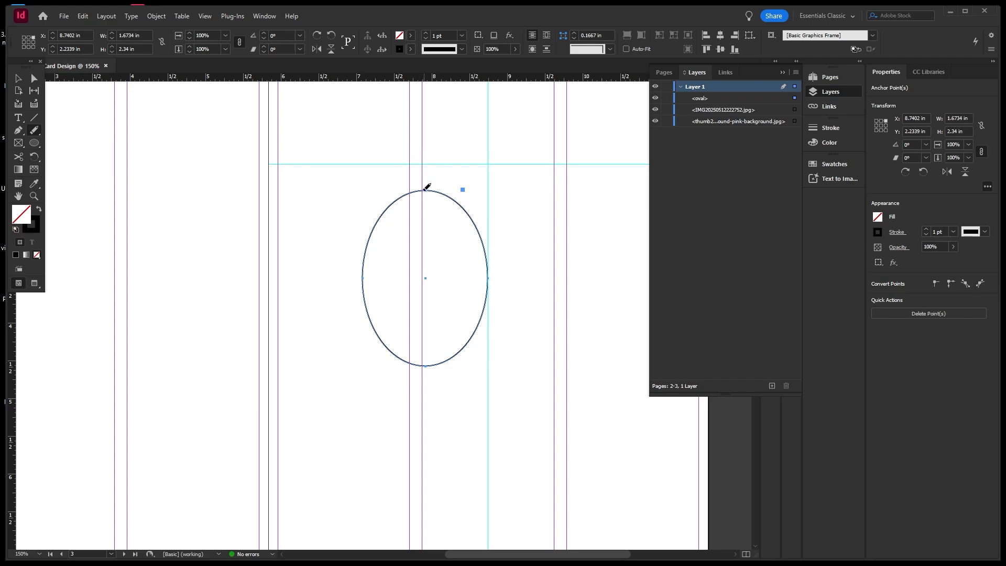
{"action": "left_click_drag", "start_coordinate": [427, 189], "coordinate": [427, 367]}
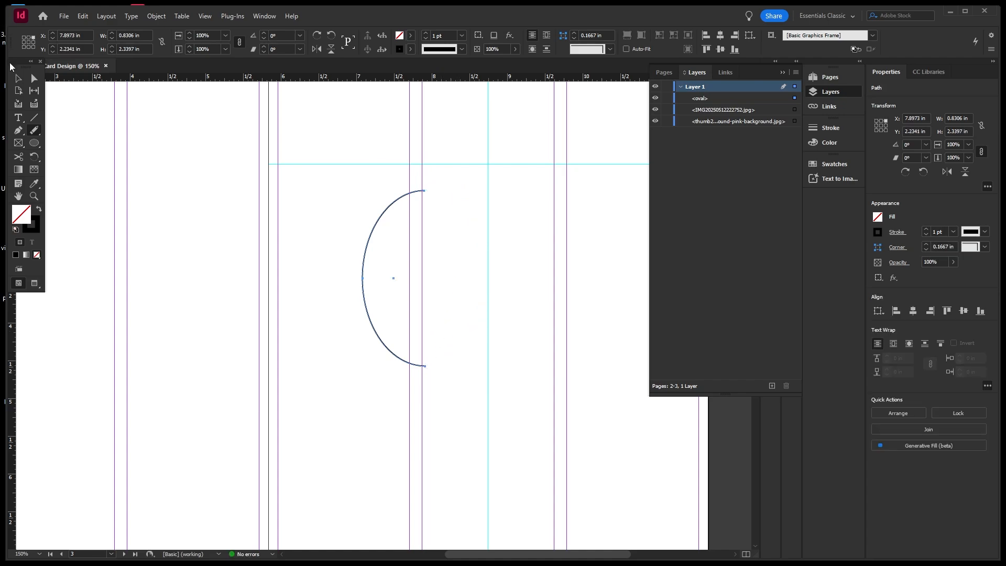
Lower the upper end point of the arc to Y 2.6994 in
{"action": "left_click", "coordinate": [30, 81]}
{"action": "left_click_drag", "start_coordinate": [398, 181], "coordinate": [467, 236]}
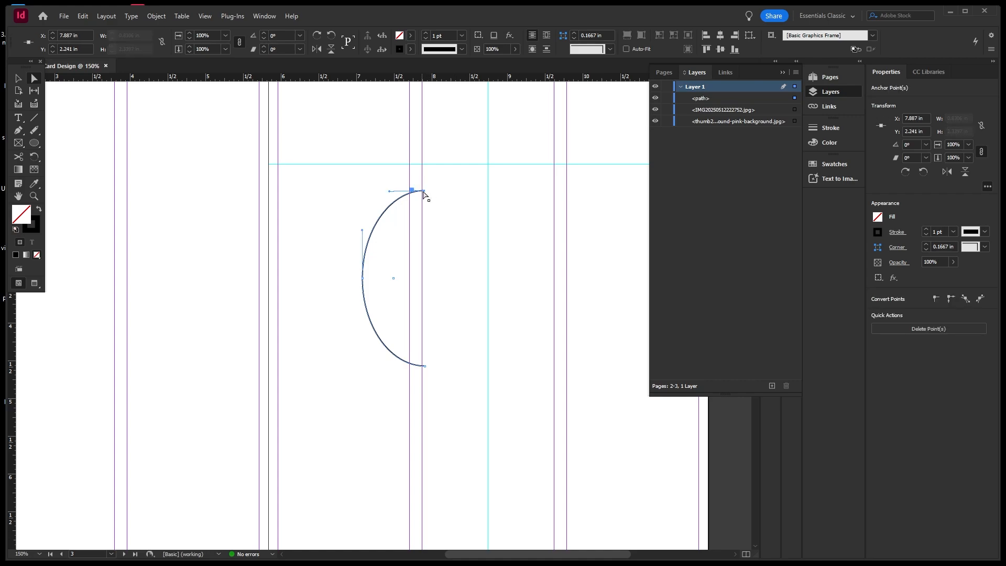
{"action": "key", "text": "Down"}
{"action": "key", "text": "Down"}
{"action": "key", "text": "Down"}
{"action": "key", "text": "Down"}
{"action": "key", "text": "Down"}
{"action": "key", "text": "Down"}
{"action": "key", "text": "Down"}
{"action": "key", "text": "Down"}
{"action": "key", "text": "Down"}
{"action": "key", "text": "Down"}
{"action": "key", "text": "Down"}
{"action": "key", "text": "Down"}
{"action": "key", "text": "Down"}
{"action": "key", "text": "Down"}
{"action": "key", "text": "Down"}
{"action": "key", "text": "Down"}
{"action": "key", "text": "Down"}
{"action": "key", "text": "Down"}
{"action": "key", "text": "Down"}
{"action": "key", "text": "Down"}
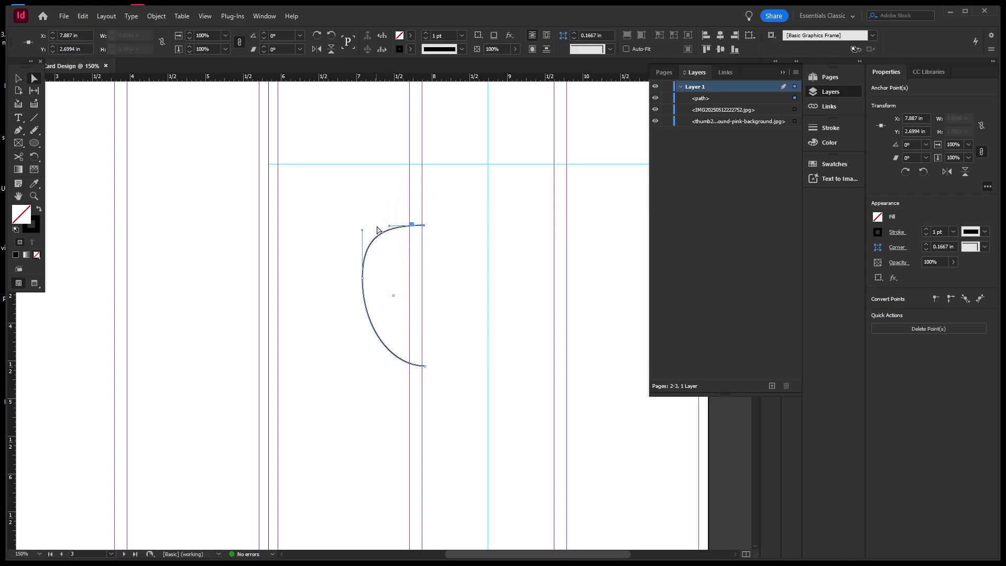
Angle the upper end's direction handle upward and move the side anchor point to about X 7.00, Y 3.23 in to round the heart's lobe
{"action": "left_click_drag", "start_coordinate": [391, 224], "coordinate": [388, 187]}
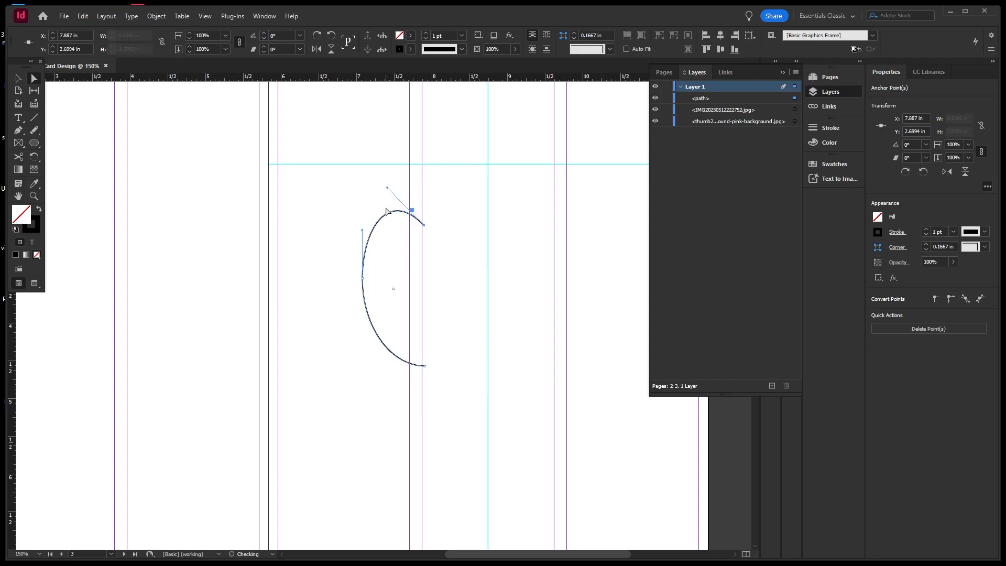
{"action": "left_click", "coordinate": [365, 281]}
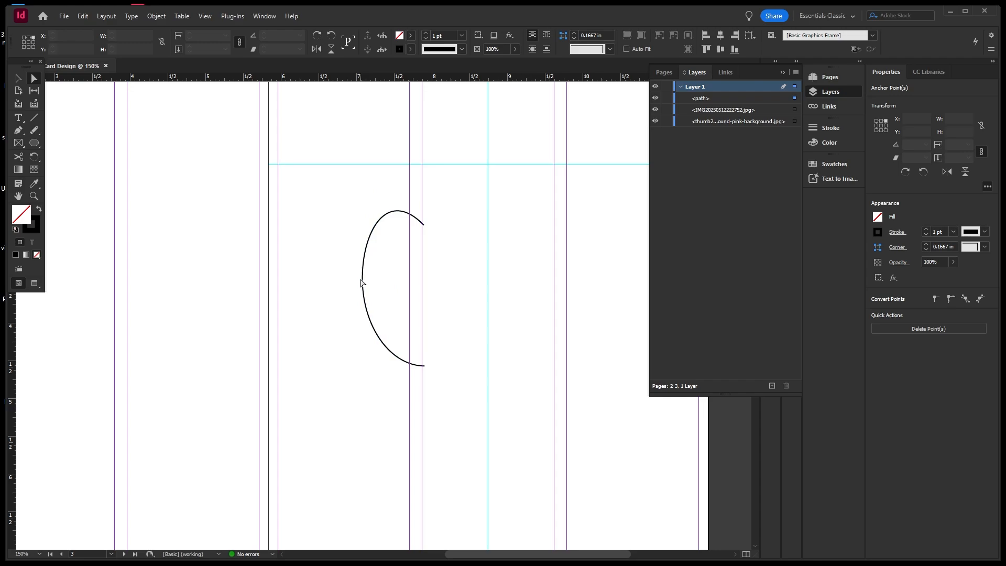
{"action": "left_click_drag", "start_coordinate": [365, 281], "coordinate": [357, 270]}
Lower the bottom end point of the curve to Y 5.1919 in and angle its direction handle up and outward for the heart's tip
{"action": "left_click_drag", "start_coordinate": [460, 355], "coordinate": [420, 424]}
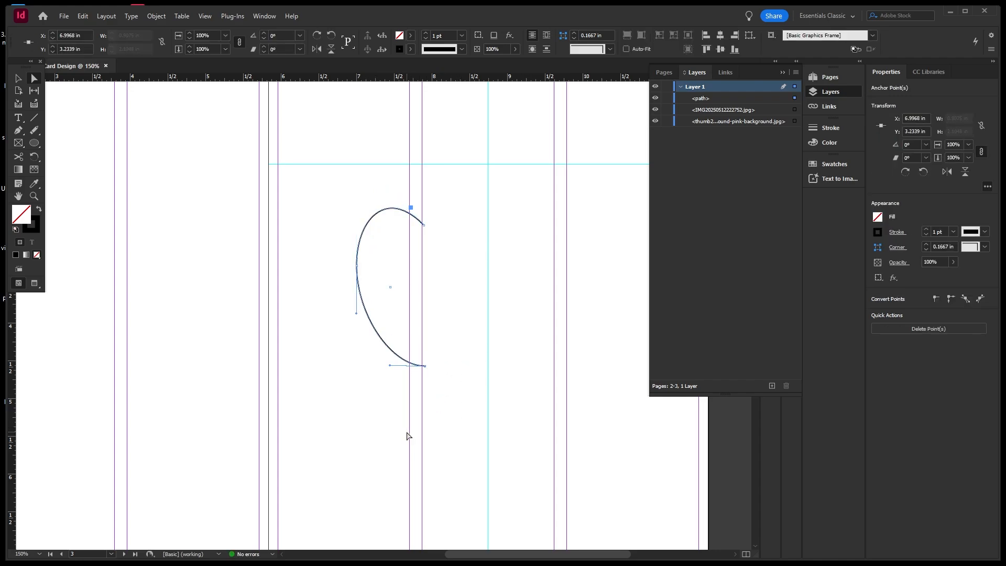
{"action": "key", "text": "Down"}
{"action": "key", "text": "Down"}
{"action": "key", "text": "Down"}
{"action": "key", "text": "Down"}
{"action": "key", "text": "Down"}
{"action": "key", "text": "Down"}
{"action": "key", "text": "Down"}
{"action": "key", "text": "Down"}
{"action": "key", "text": "Down"}
{"action": "key", "text": "Down"}
{"action": "key", "text": "Down"}
{"action": "key", "text": "Down"}
{"action": "key", "text": "Down"}
{"action": "key", "text": "Down"}
{"action": "key", "text": "Down"}
{"action": "key", "text": "Down"}
{"action": "key", "text": "Down"}
{"action": "key", "text": "Down"}
{"action": "key", "text": "Down"}
{"action": "key", "text": "Down"}
{"action": "key", "text": "Down"}
{"action": "key", "text": "Down"}
{"action": "key", "text": "Down"}
{"action": "key", "text": "Down"}
{"action": "key", "text": "Down"}
{"action": "key", "text": "Down"}
{"action": "key", "text": "Down"}
{"action": "key", "text": "Down"}
{"action": "key", "text": "Down"}
{"action": "key", "text": "Down"}
{"action": "key", "text": "Down"}
{"action": "key", "text": "Down"}
{"action": "key", "text": "Down"}
{"action": "key", "text": "Down"}
{"action": "key", "text": "Down"}
{"action": "key", "text": "Down"}
{"action": "key", "text": "Down"}
{"action": "key", "text": "Down"}
{"action": "key", "text": "Down"}
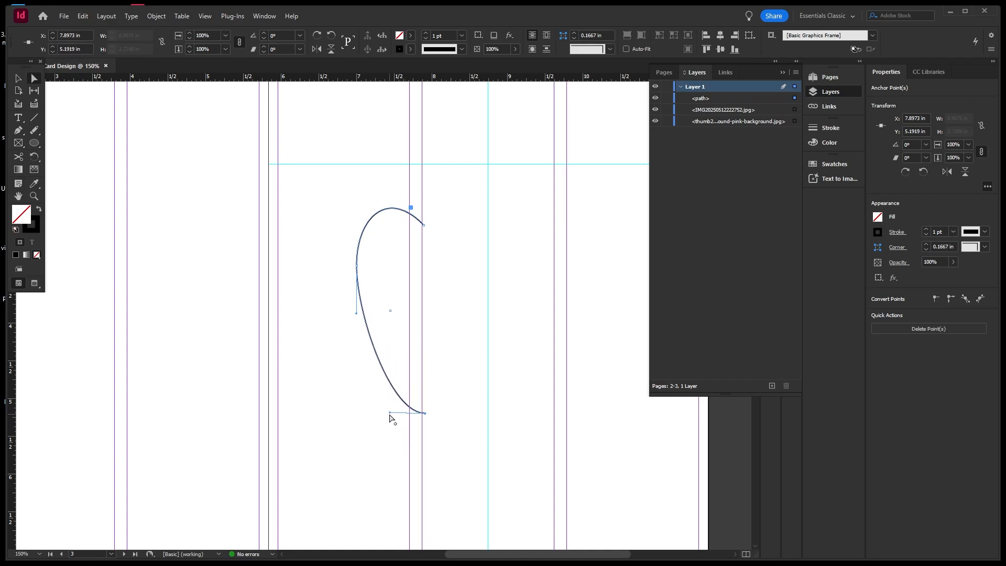
{"action": "left_click_drag", "start_coordinate": [390, 413], "coordinate": [363, 373]}
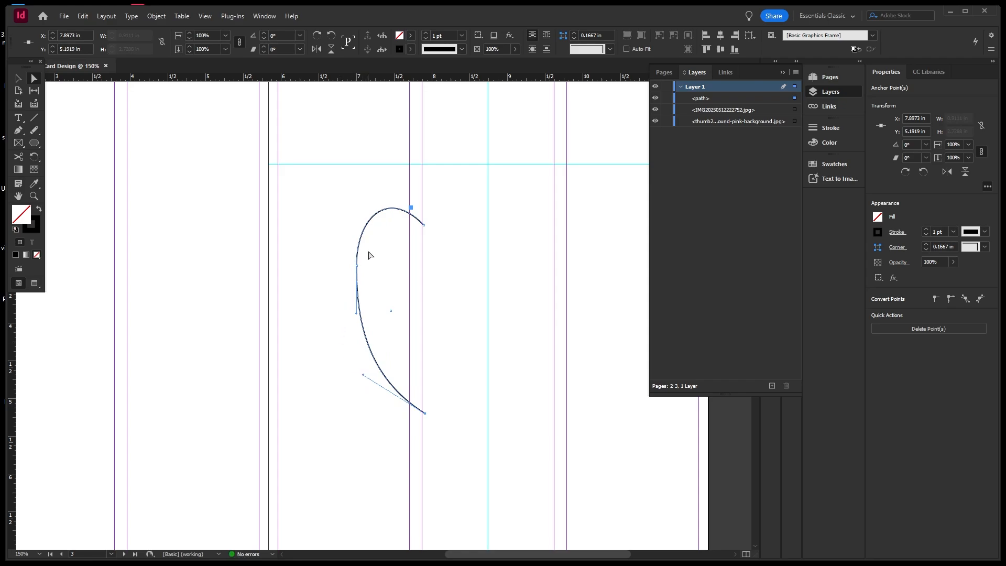
Move the side anchor point outward to X 6.7329 in to make the half heart fuller
{"action": "left_click", "coordinate": [356, 266]}
{"action": "key", "text": "Left"}
{"action": "key", "text": "Left"}
{"action": "key", "text": "Left"}
{"action": "key", "text": "Left"}
{"action": "key", "text": "Left"}
{"action": "key", "text": "Left"}
{"action": "key", "text": "Left"}
{"action": "key", "text": "Left"}
{"action": "key", "text": "Left"}
{"action": "key", "text": "Left"}
{"action": "key", "text": "Left"}
{"action": "key", "text": "Left"}
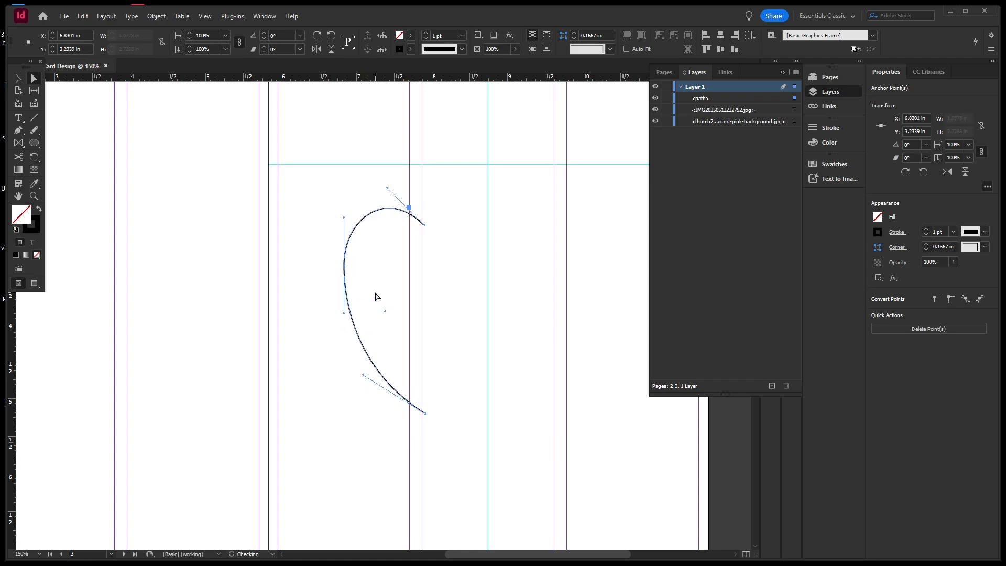
{"action": "key", "text": "Left"}
{"action": "key", "text": "Left"}
{"action": "key", "text": "Left"}
{"action": "key", "text": "Left"}
{"action": "key", "text": "Left"}
{"action": "key", "text": "Left"}
{"action": "key", "text": "Left"}
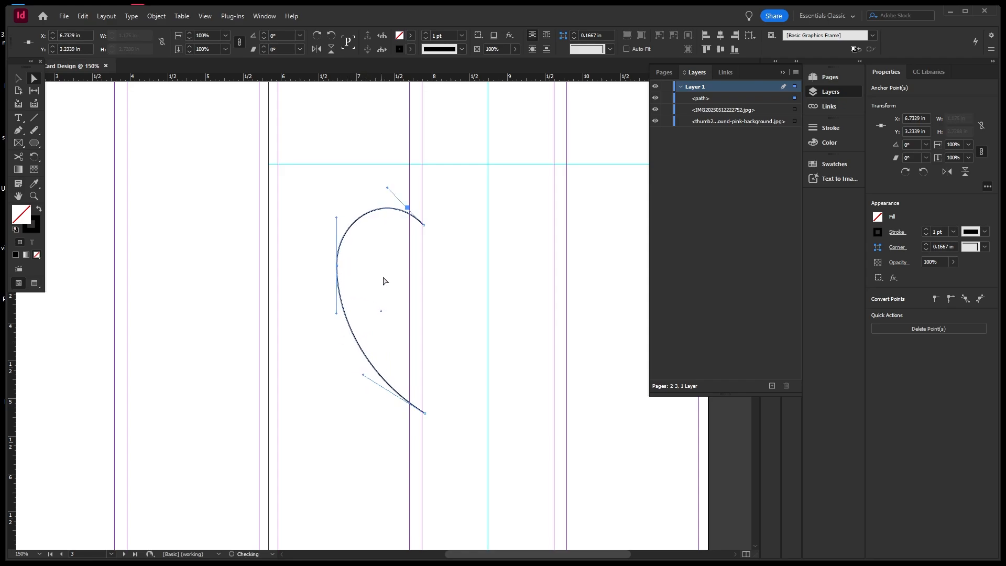
Nudge the upper and lower end points of the half heart sideways into line with the adjacent column guide
{"action": "left_click_drag", "start_coordinate": [445, 400], "coordinate": [412, 439]}
{"action": "left_click_drag", "start_coordinate": [456, 214], "coordinate": [423, 468]}
{"action": "key", "text": "Left"}
{"action": "key", "text": "Left"}
{"action": "key", "text": "Left"}
{"action": "key", "text": "Left"}
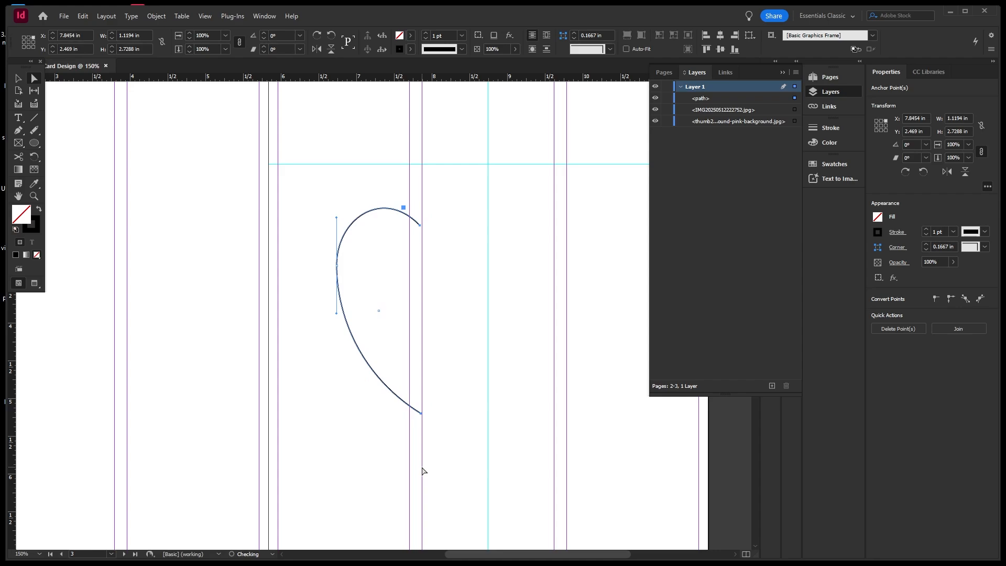
{"action": "key", "text": "Right"}
{"action": "key", "text": "Right"}
{"action": "key", "text": "Right"}
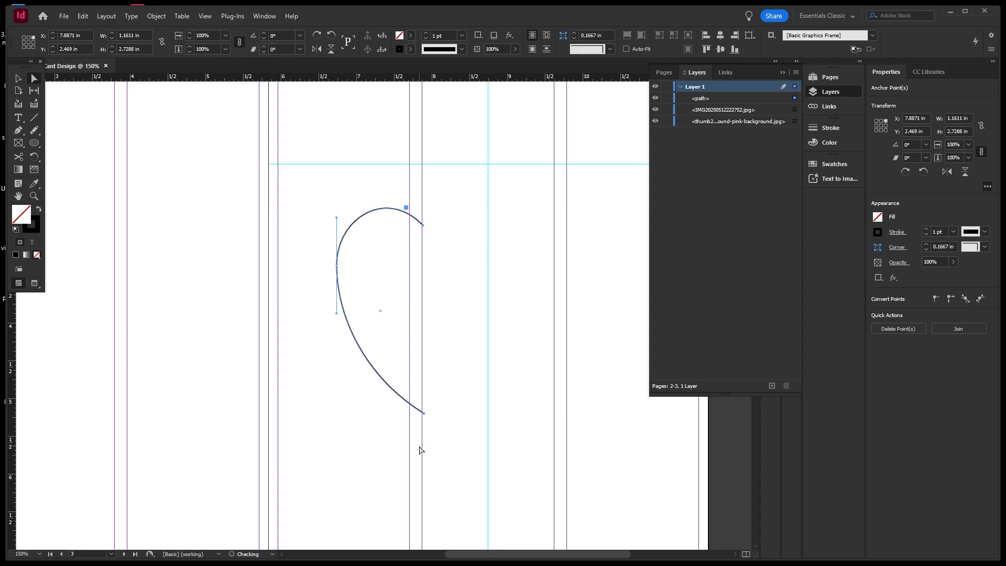
{"action": "left_click", "coordinate": [513, 249]}
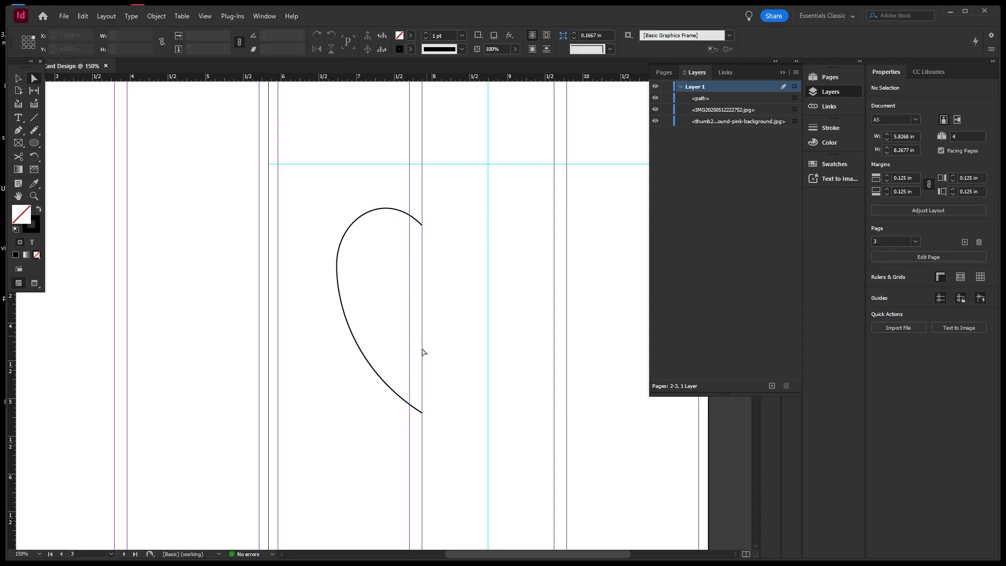
{"action": "left_click_drag", "start_coordinate": [431, 205], "coordinate": [417, 265]}
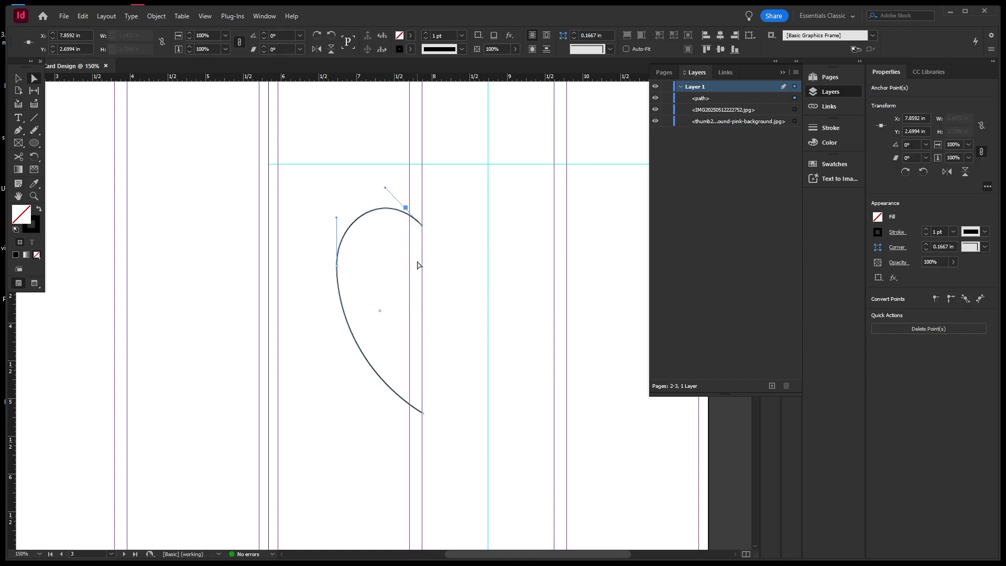
Lower the upper end point of the half heart to Y 2.8105 in
{"action": "key", "text": "Down"}
{"action": "key", "text": "Down"}
{"action": "key", "text": "Down"}
{"action": "key", "text": "Down"}
{"action": "key", "text": "Down"}
{"action": "key", "text": "Down"}
{"action": "key", "text": "Down"}
{"action": "key", "text": "Down"}
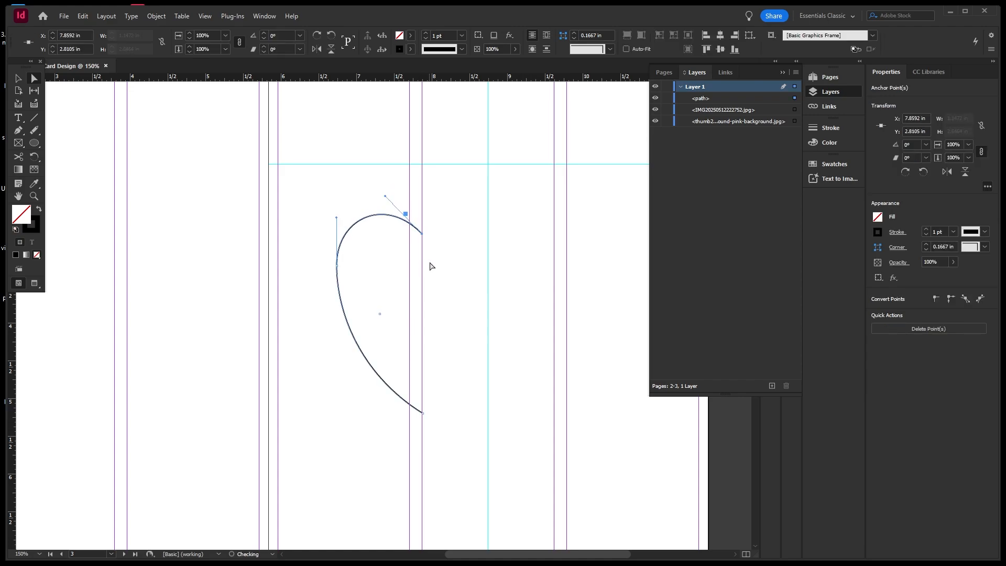
{"action": "left_click", "coordinate": [459, 266]}
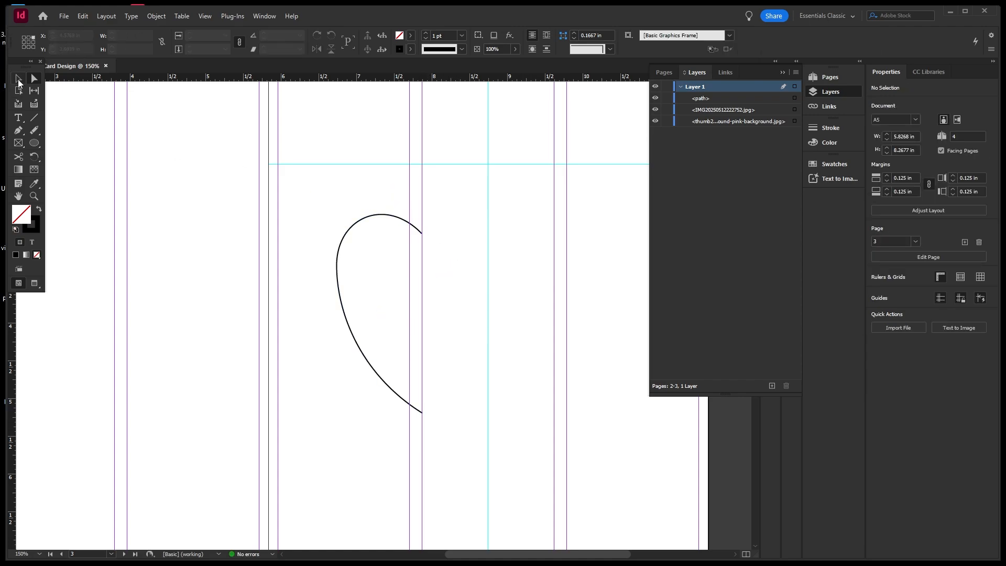
Draw a straight vertical Pen line from the half heart's bottom end point up to its upper end point
{"action": "left_click", "coordinate": [18, 80]}
{"action": "left_click", "coordinate": [19, 131]}
{"action": "left_click", "coordinate": [423, 415]}
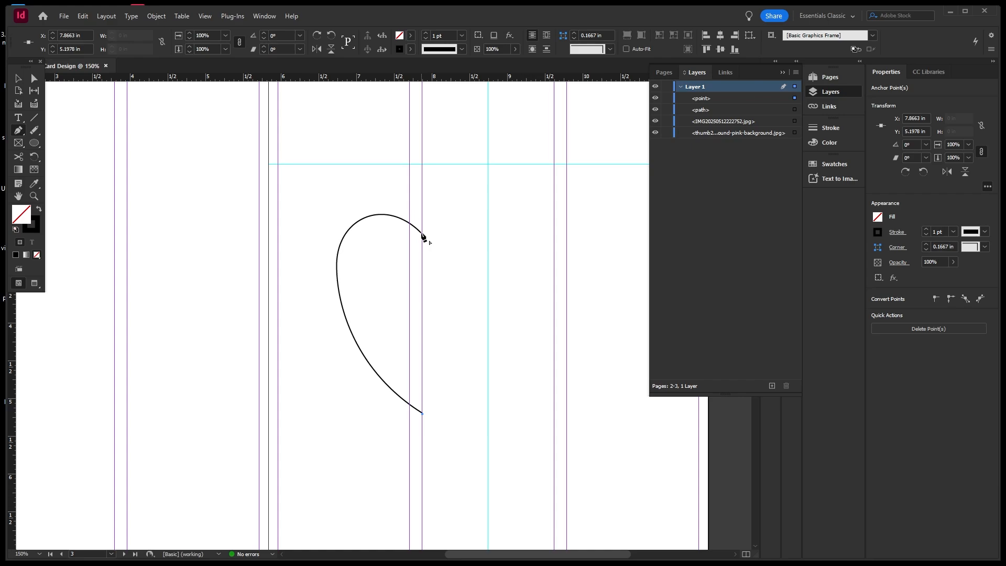
{"action": "left_click", "coordinate": [423, 235]}
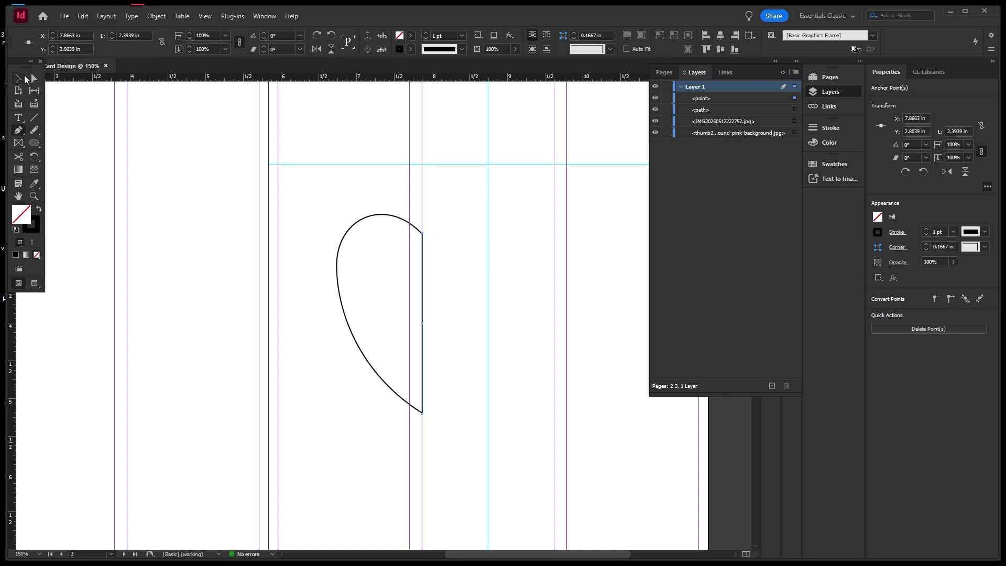
{"action": "left_click", "coordinate": [18, 78]}
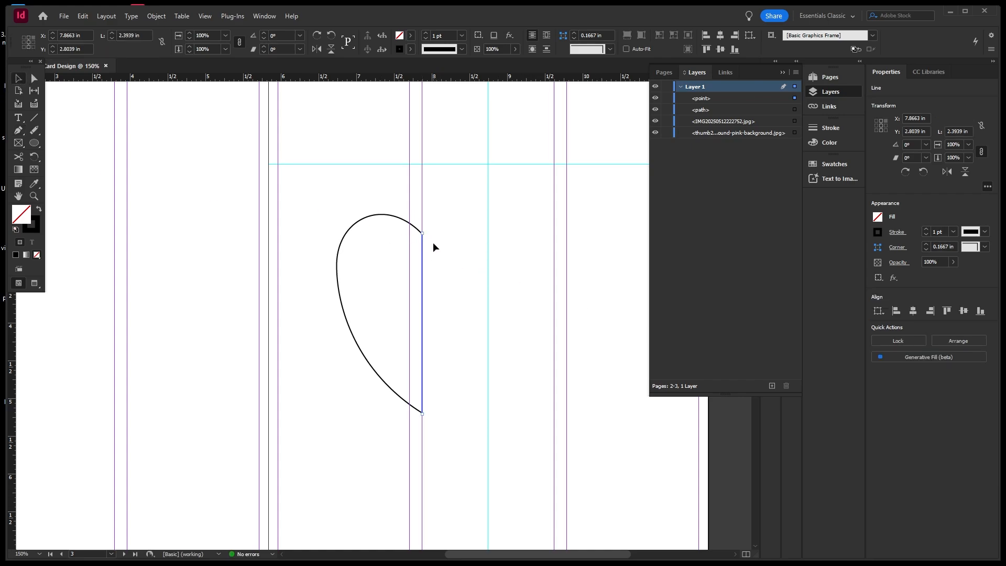
Move the curve's upper end point onto the top end of the vertical line so the two meet at the column guide
{"action": "scroll", "coordinate": [415, 228], "scroll_direction": "up", "scroll_amount": 8}
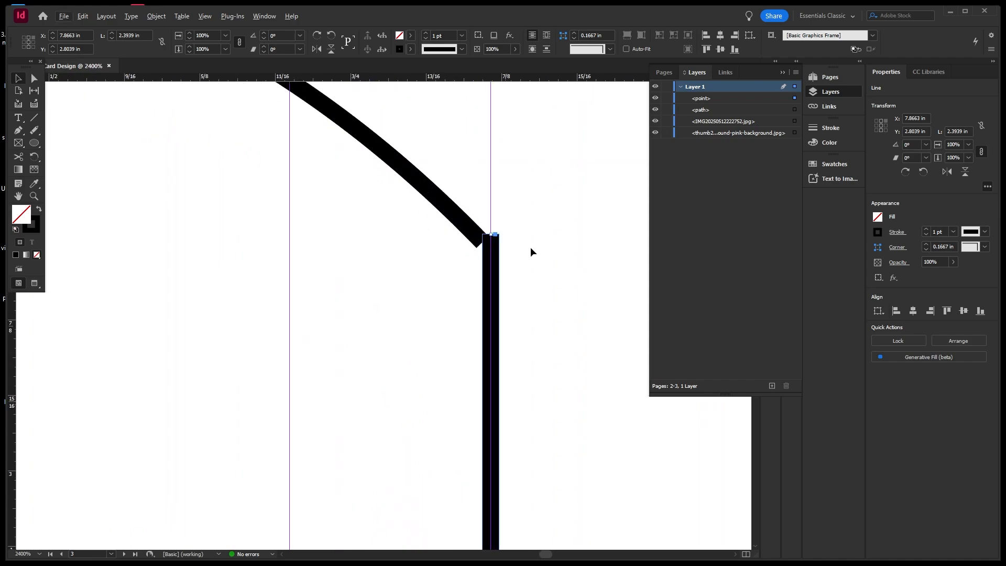
{"action": "key", "text": "a"}
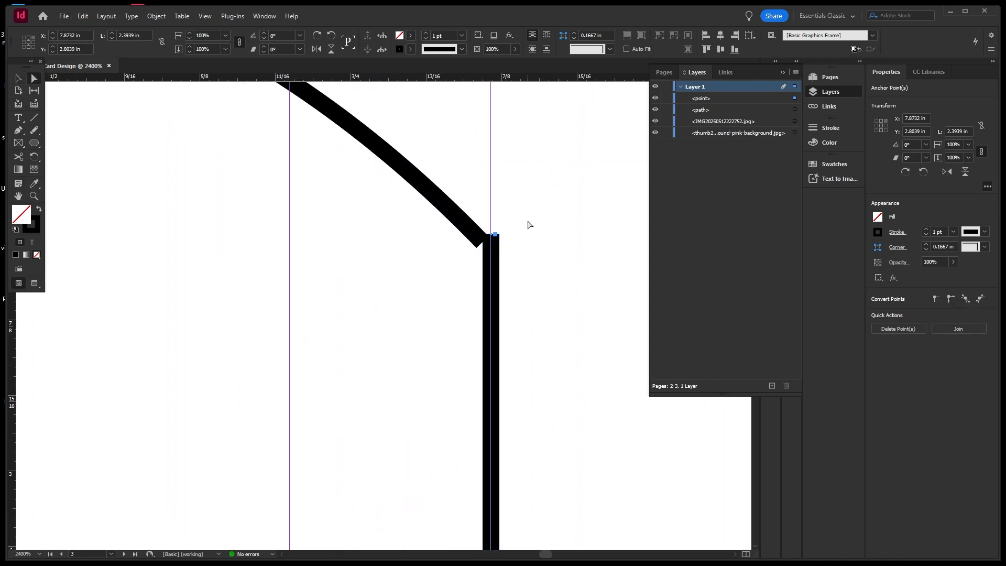
{"action": "left_click", "coordinate": [456, 269]}
{"action": "left_click", "coordinate": [483, 246]}
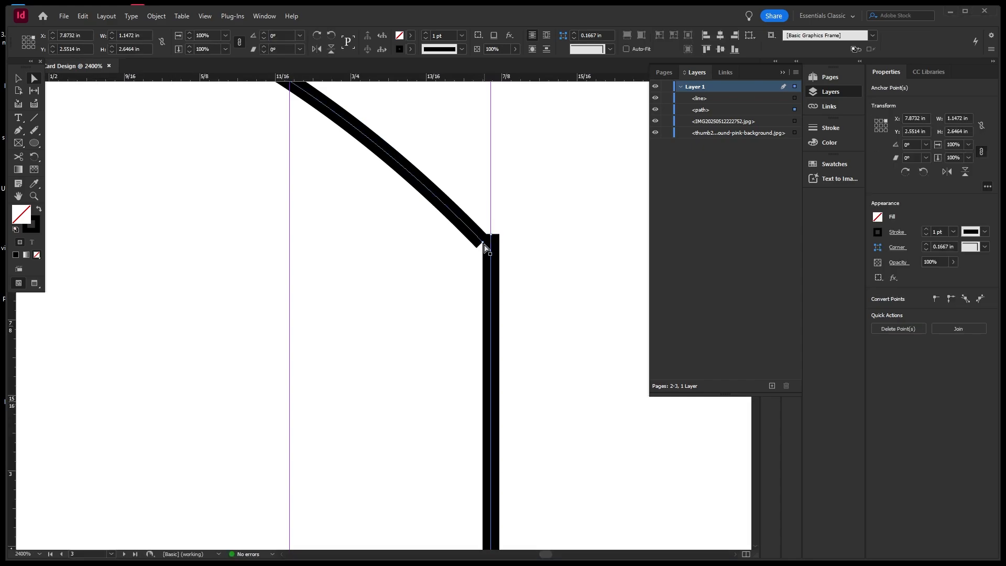
{"action": "left_click_drag", "start_coordinate": [488, 237], "coordinate": [497, 225]}
{"action": "key", "text": "ctrl+z"}
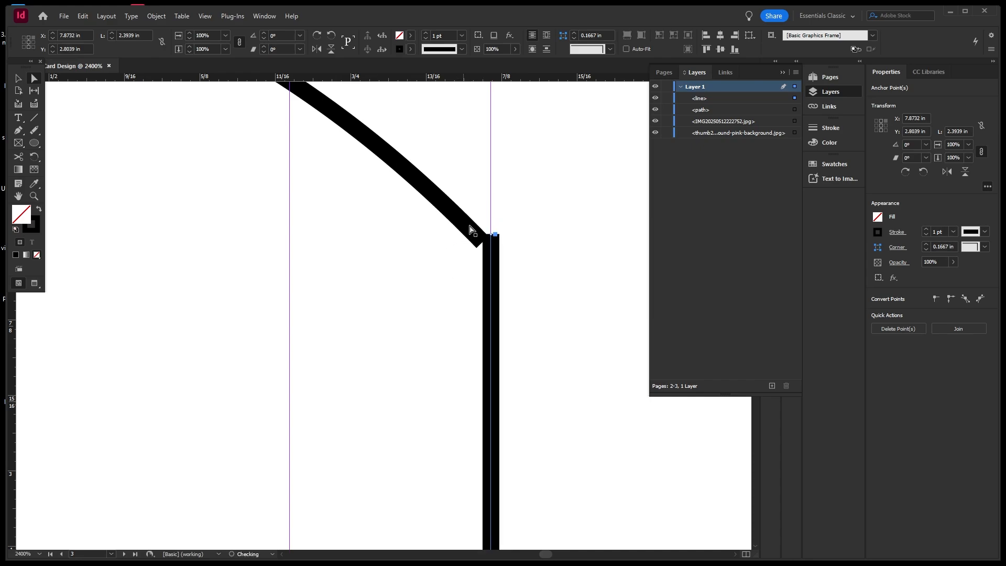
{"action": "left_click", "coordinate": [465, 231]}
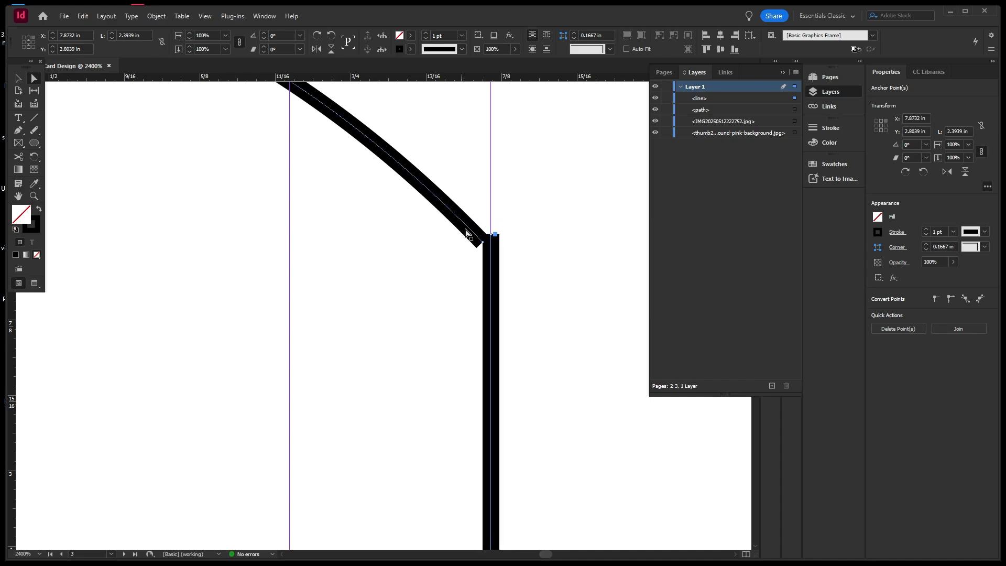
{"action": "left_click", "coordinate": [486, 245]}
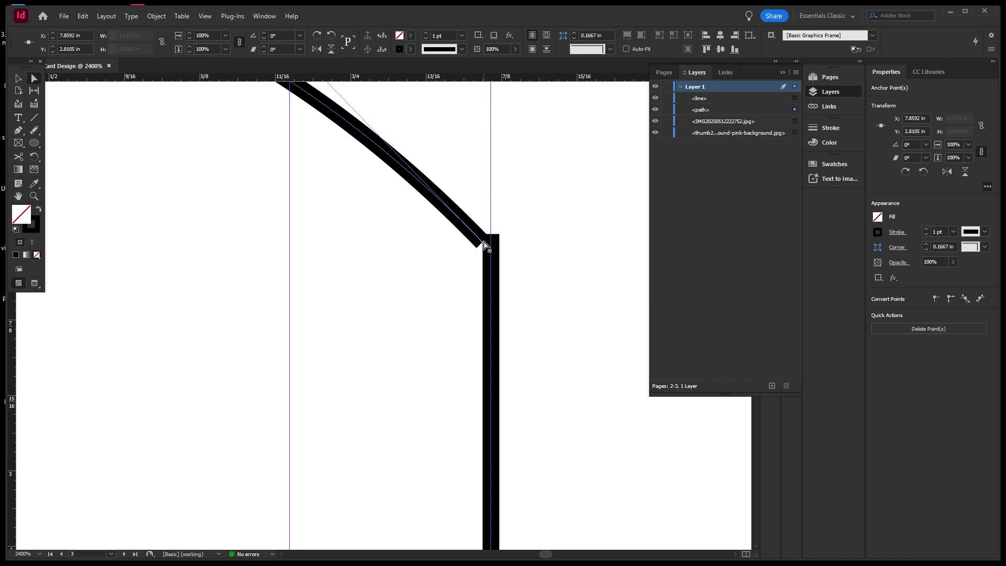
{"action": "left_click_drag", "start_coordinate": [484, 242], "coordinate": [489, 235]}
Join the curve and the vertical line at their upper end points into one path
{"action": "left_click_drag", "start_coordinate": [538, 211], "coordinate": [447, 298]}
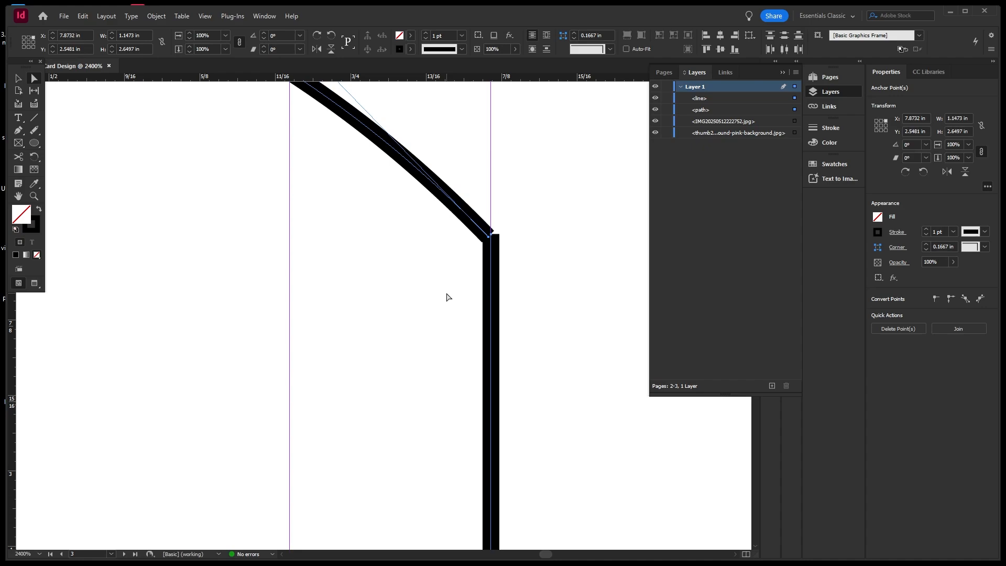
{"action": "left_click", "coordinate": [955, 329]}
{"action": "key", "text": "ctrl+minus"}
{"action": "key", "text": "ctrl+minus"}
{"action": "key", "text": "ctrl+minus"}
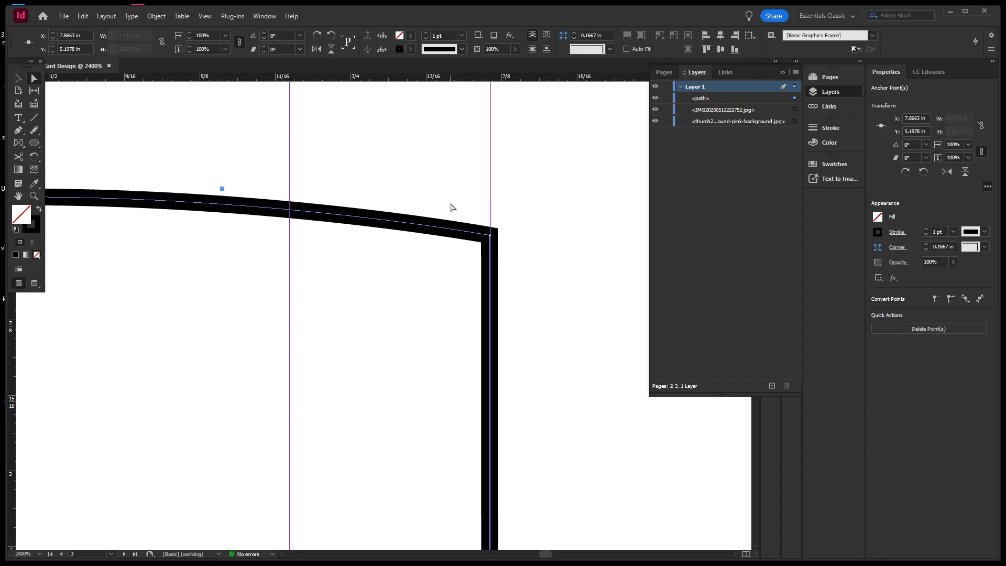
{"action": "scroll", "coordinate": [476, 205], "scroll_direction": "down", "scroll_amount": 5}
{"action": "scroll", "coordinate": [517, 208], "scroll_direction": "up", "scroll_amount": 2}
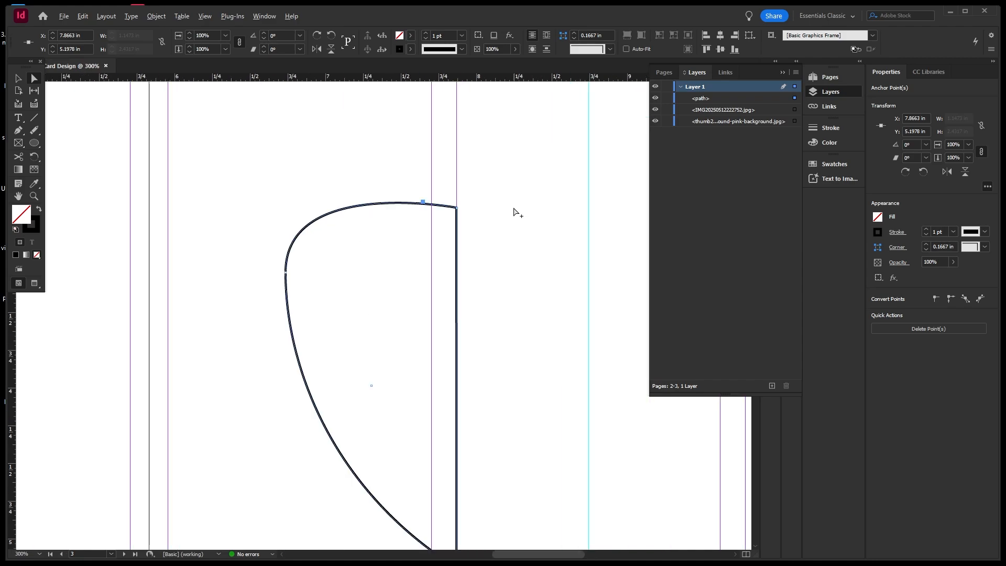
Try the smooth and the symmetrical point type on the half heart's upper inner corner point
{"action": "left_click_drag", "start_coordinate": [472, 199], "coordinate": [431, 263]}
{"action": "left_click", "coordinate": [966, 299]}
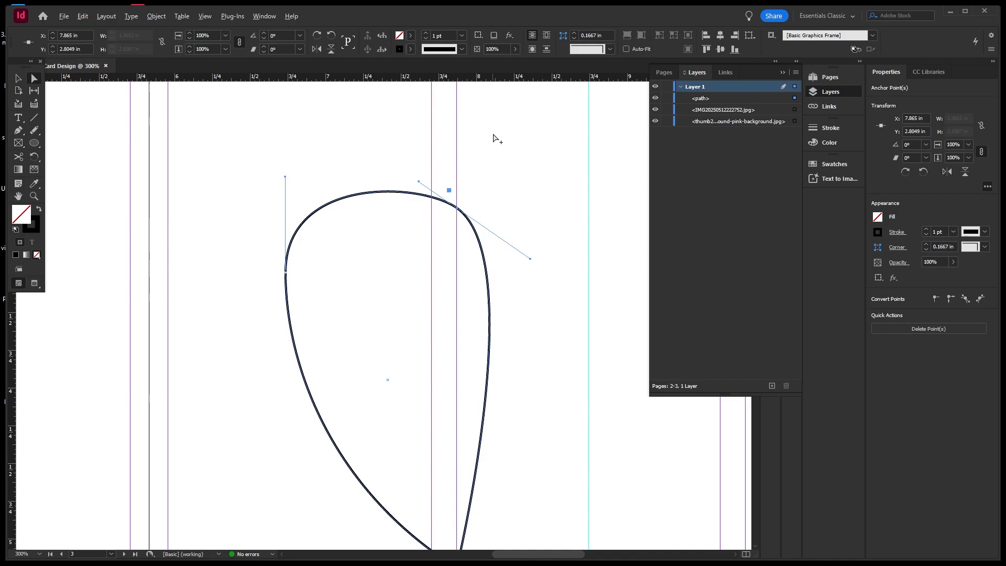
{"action": "scroll", "coordinate": [495, 139], "scroll_direction": "down", "scroll_amount": 1}
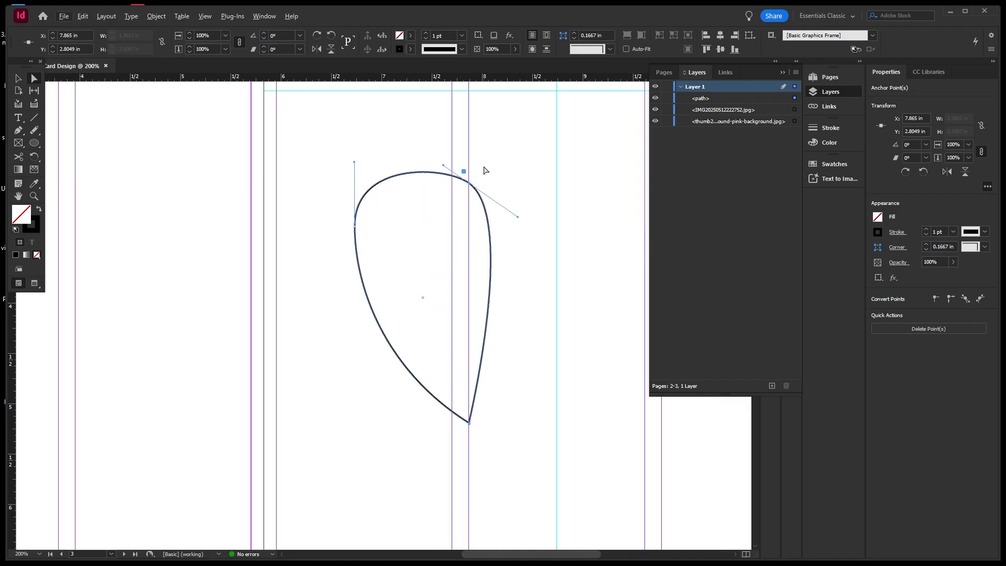
{"action": "left_click", "coordinate": [980, 300]}
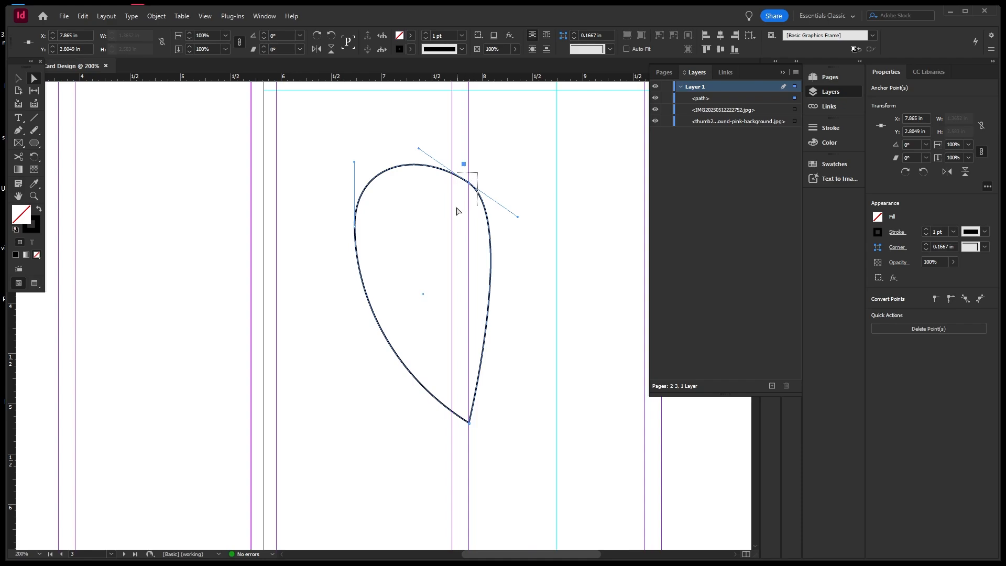
Lower the upper inner anchor point to Y 3.041 in and angle its outer direction handle more steeply upward
{"action": "key", "text": "Down"}
{"action": "key", "text": "Down"}
{"action": "key", "text": "Down"}
{"action": "key", "text": "Down"}
{"action": "key", "text": "Down"}
{"action": "key", "text": "Down"}
{"action": "key", "text": "Down"}
{"action": "key", "text": "Down"}
{"action": "key", "text": "Down"}
{"action": "key", "text": "Down"}
{"action": "key", "text": "Down"}
{"action": "key", "text": "Down"}
{"action": "key", "text": "Down"}
{"action": "key", "text": "Down"}
{"action": "key", "text": "Down"}
{"action": "key", "text": "Down"}
{"action": "key", "text": "Down"}
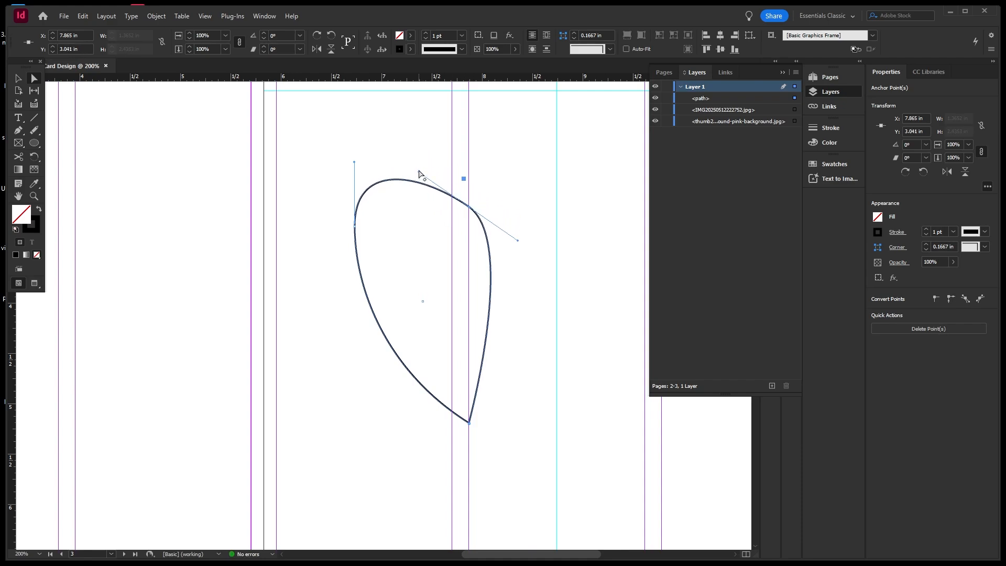
{"action": "left_click_drag", "start_coordinate": [419, 173], "coordinate": [423, 157]}
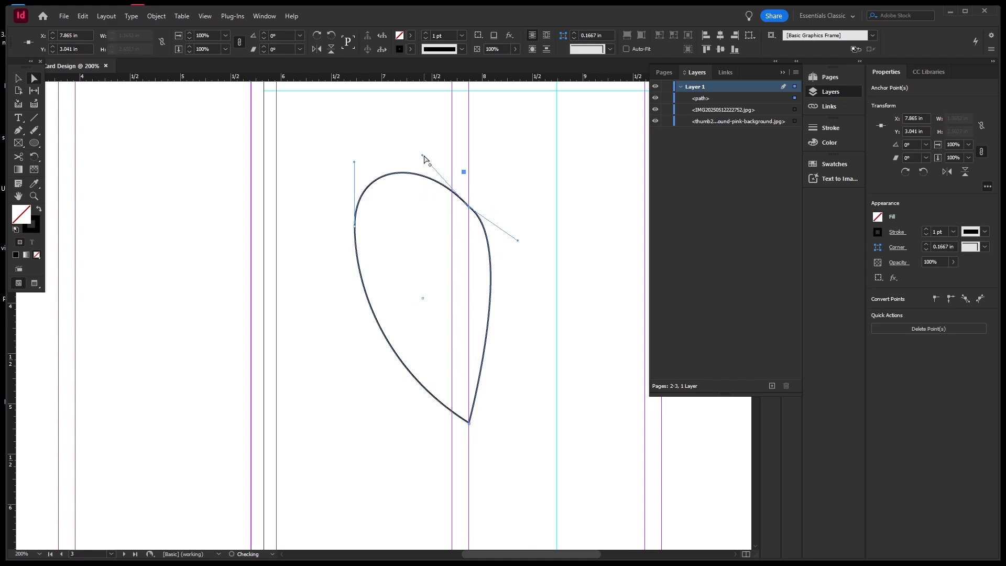
{"action": "left_click", "coordinate": [546, 201]}
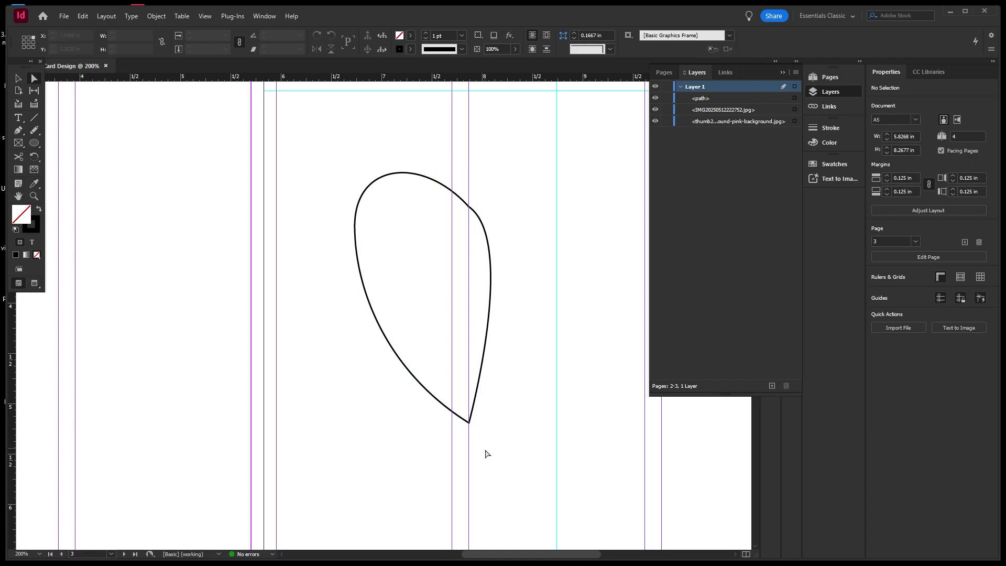
Convert the half heart's upper inner anchor point to a plain point to straighten the vertical edge
{"action": "left_click", "coordinate": [477, 421]}
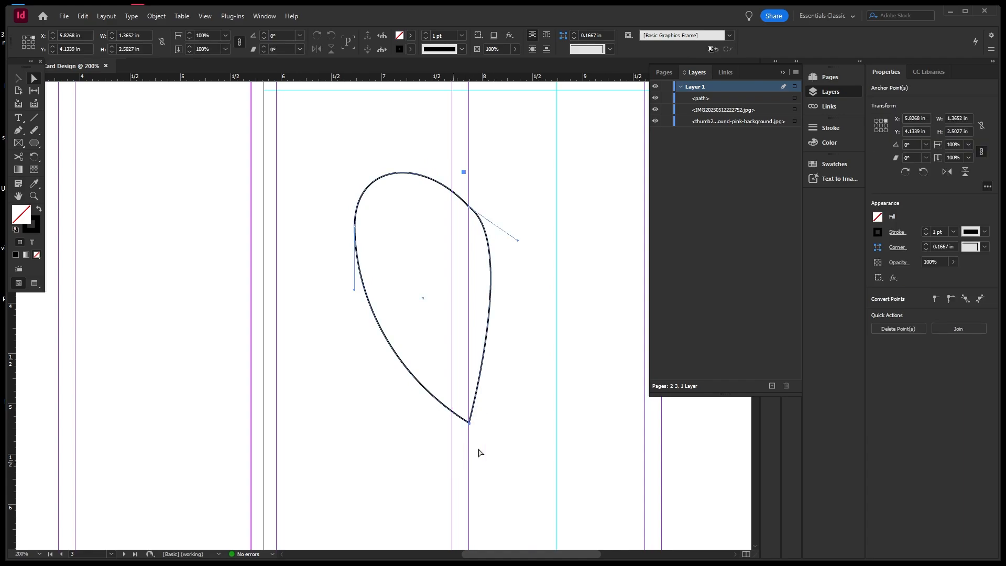
{"action": "left_click", "coordinate": [936, 300]}
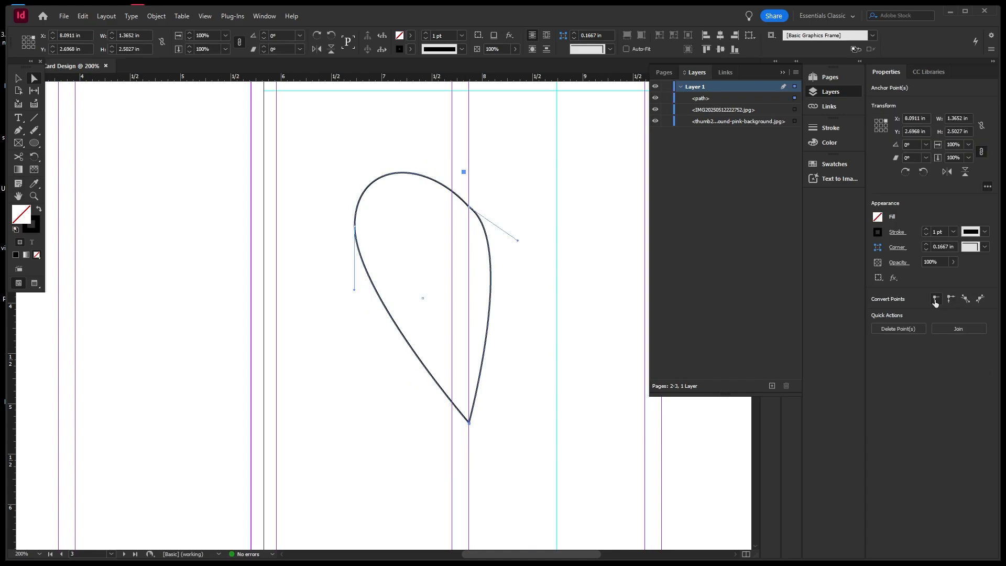
{"action": "left_click", "coordinate": [470, 208]}
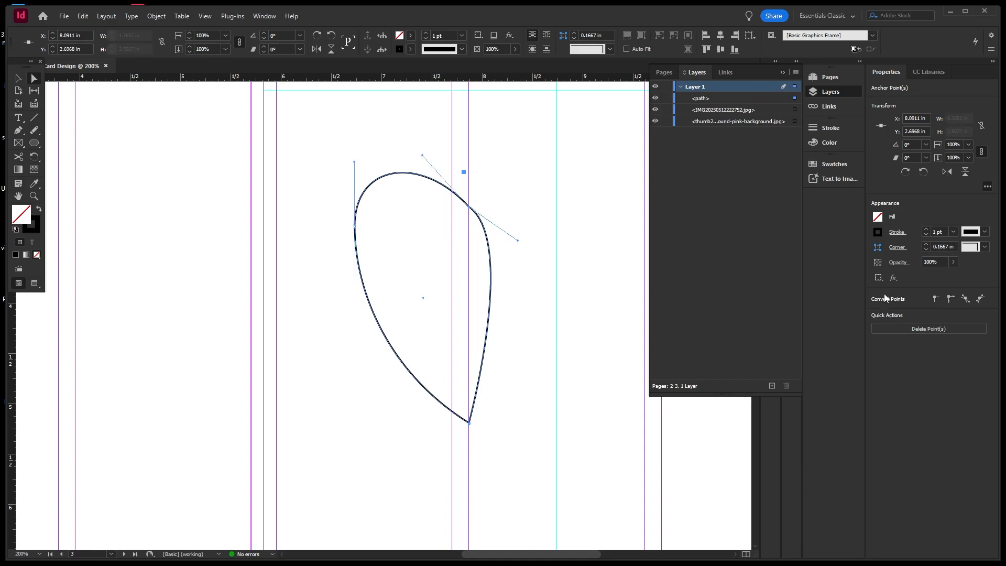
{"action": "left_click", "coordinate": [937, 300]}
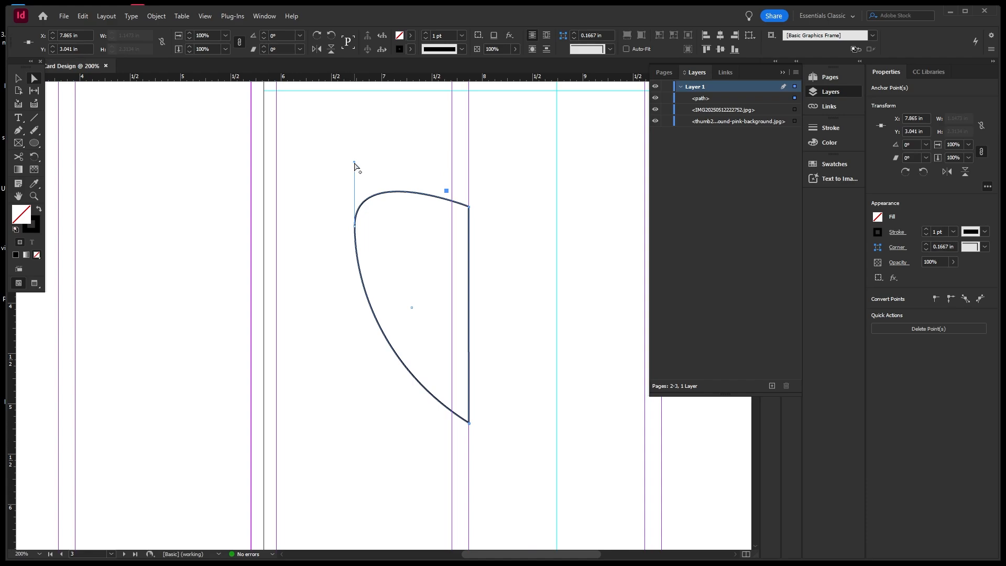
Tilt the side anchor point's direction handles toward the lobe and move the point to X 6.6568, Y 3.0039 in
{"action": "left_click_drag", "start_coordinate": [355, 164], "coordinate": [385, 126]}
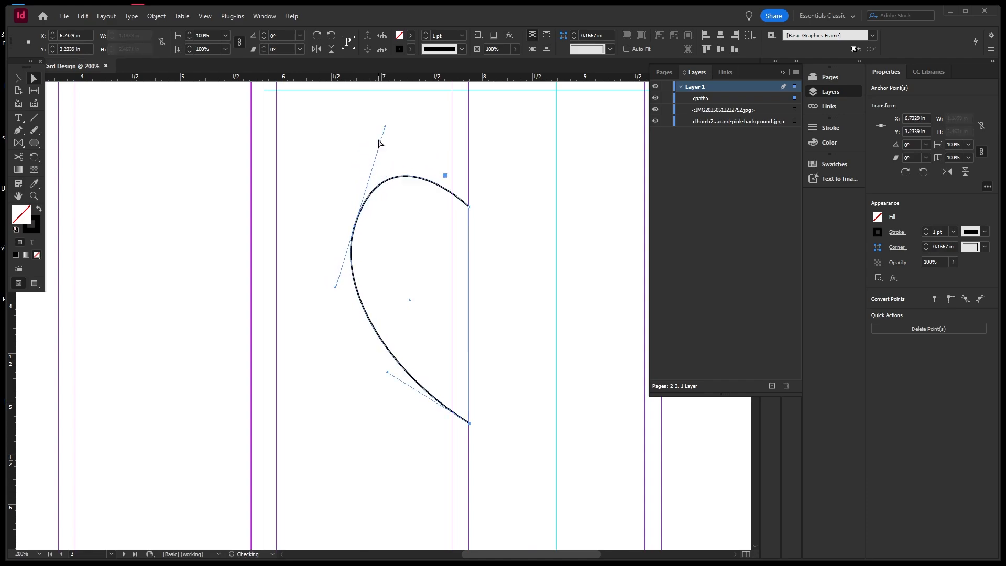
{"action": "key", "text": "ctrl+minus"}
{"action": "mouse_move", "coordinate": [371, 317]}
{"action": "left_mouse_down"}
{"action": "mouse_move", "coordinate": [375, 308]}
{"action": "mouse_move", "coordinate": [362, 323]}
{"action": "left_mouse_up"}
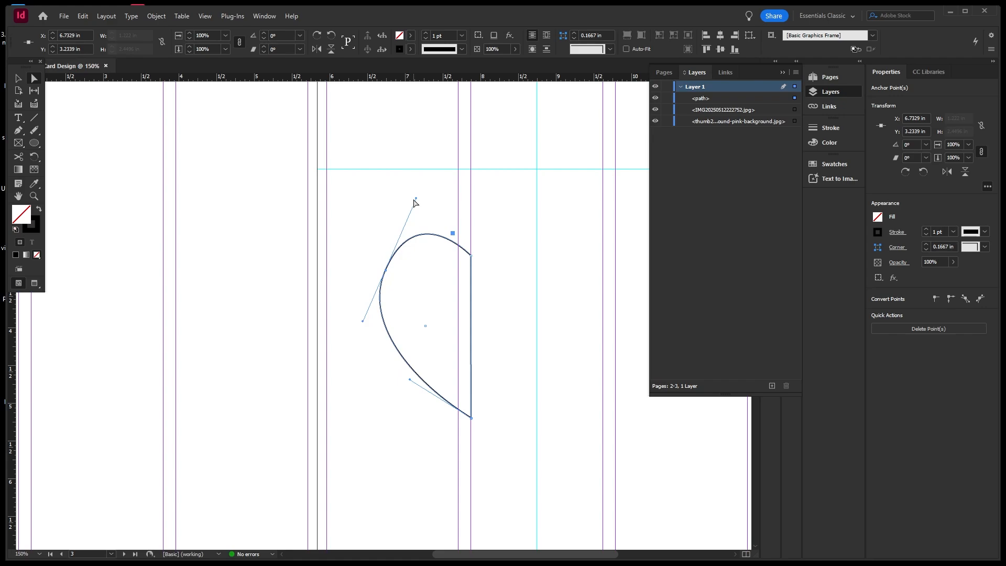
{"action": "left_click_drag", "start_coordinate": [416, 198], "coordinate": [419, 207]}
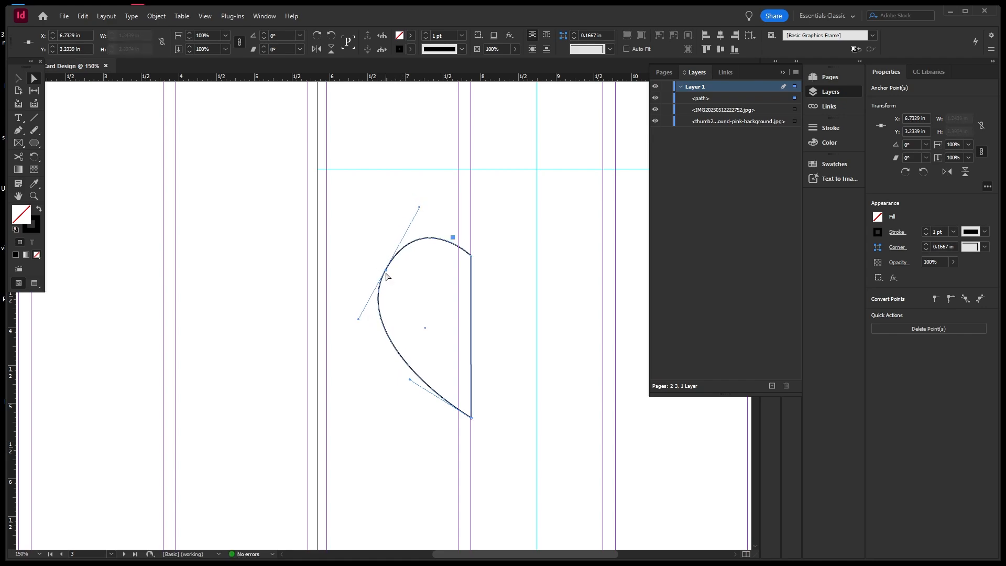
{"action": "left_click_drag", "start_coordinate": [386, 273], "coordinate": [380, 255]}
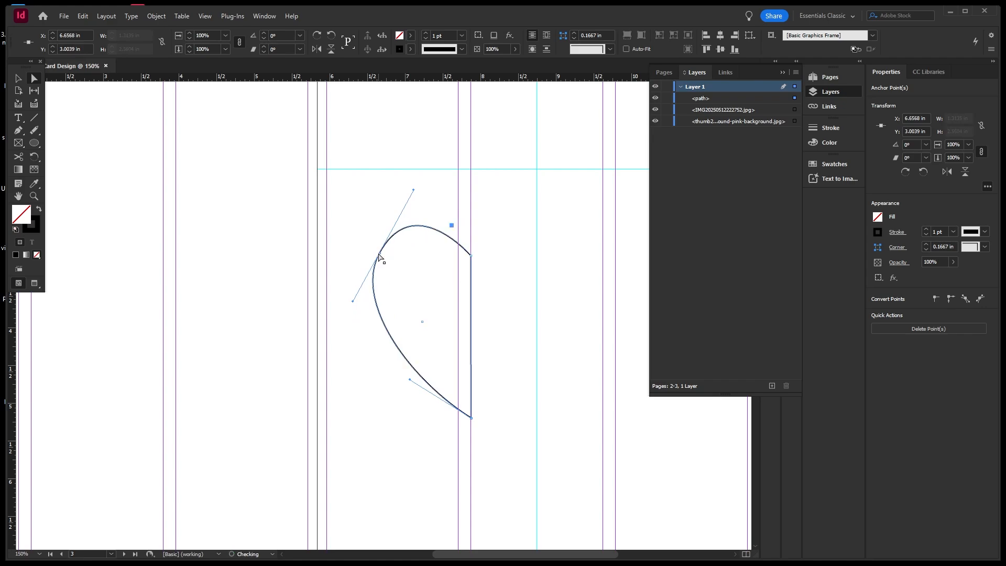
{"action": "left_click", "coordinate": [360, 208]}
{"action": "scroll", "coordinate": [527, 215], "scroll_direction": "down", "scroll_amount": 1}
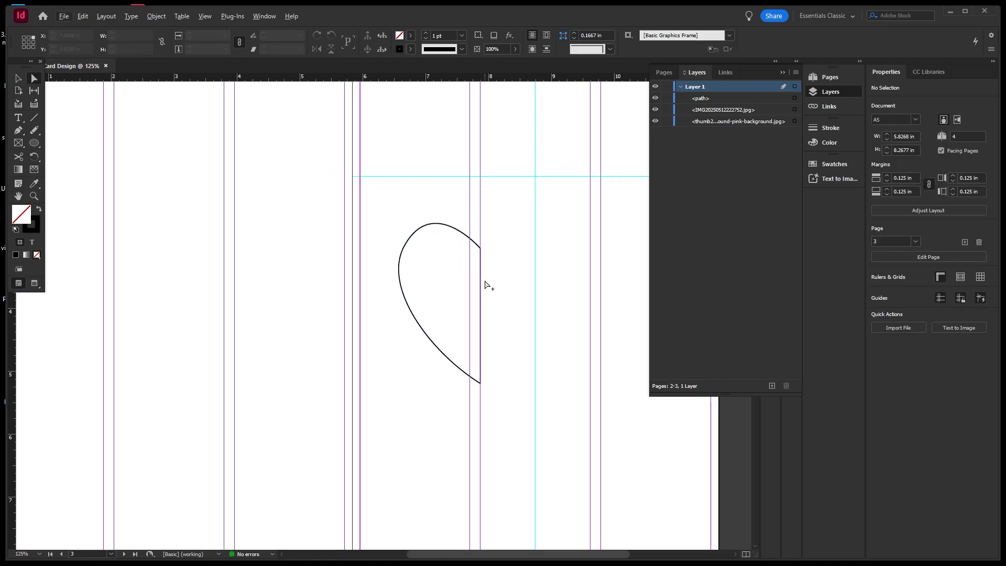
Fill the half heart with pure red, ff0000
{"action": "left_click", "coordinate": [23, 80]}
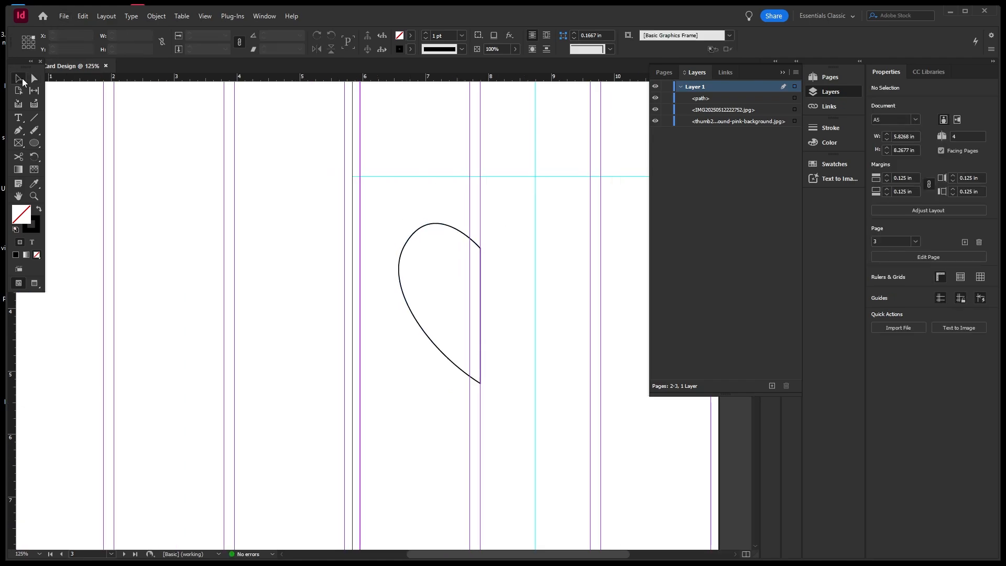
{"action": "left_click", "coordinate": [452, 231]}
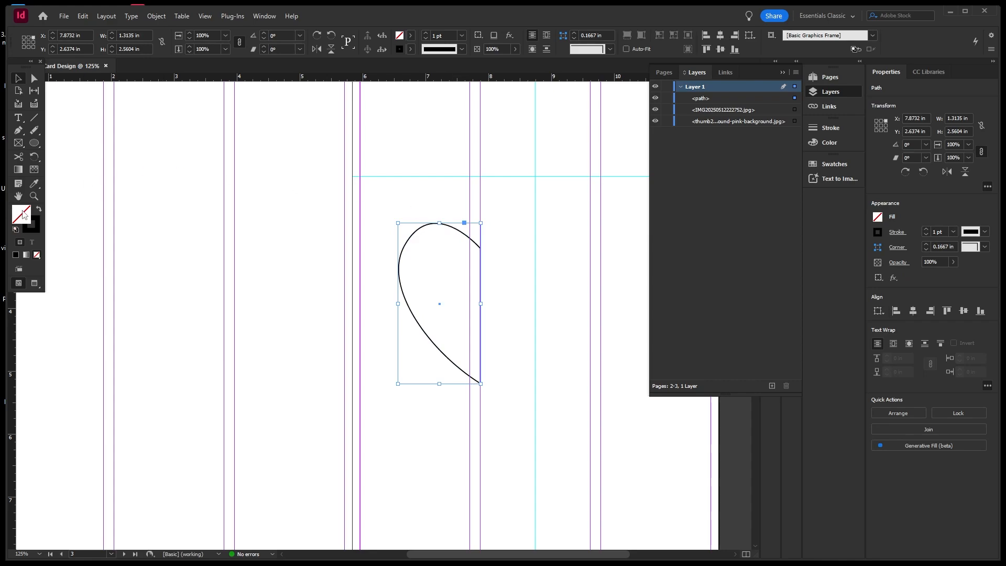
{"action": "double_click", "coordinate": [20, 220]}
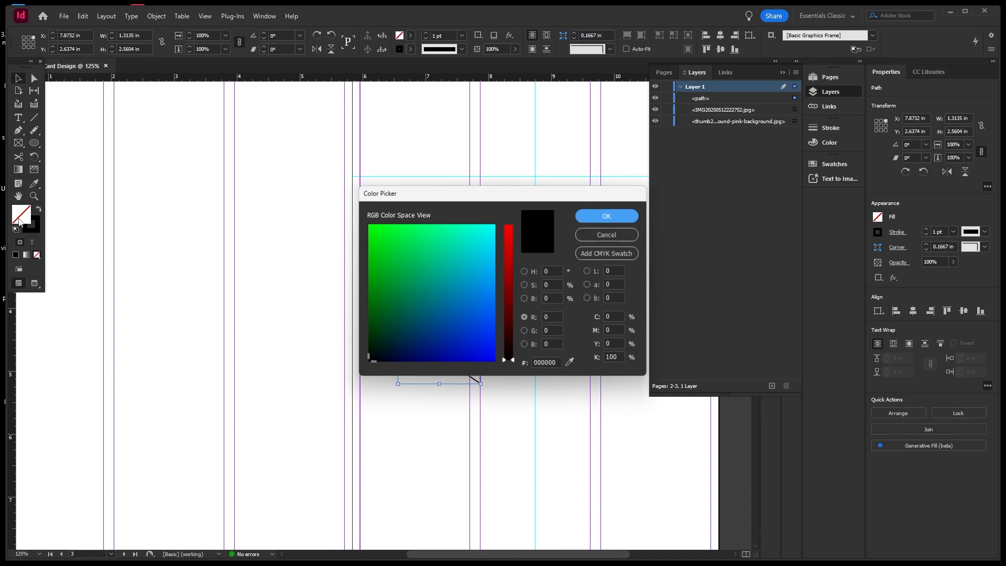
{"action": "left_click", "coordinate": [524, 271]}
{"action": "left_click_drag", "start_coordinate": [485, 254], "coordinate": [494, 224]}
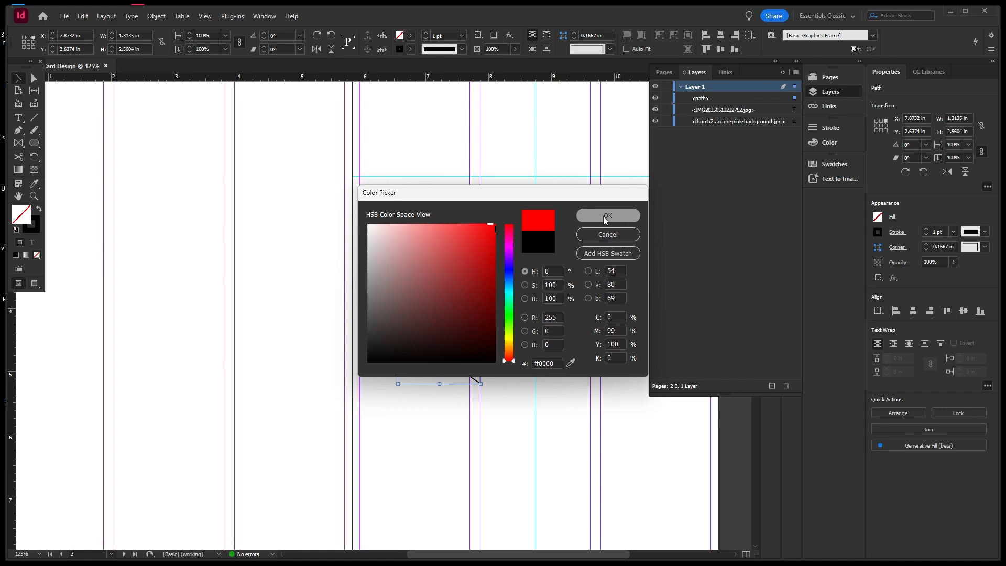
{"action": "left_click", "coordinate": [606, 216]}
{"action": "left_click", "coordinate": [411, 210]}
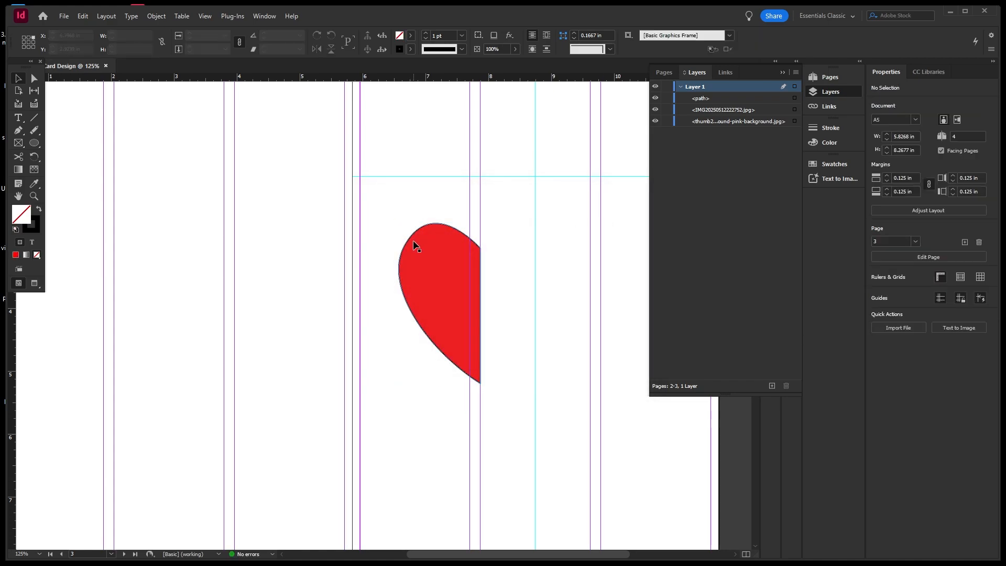
Remove the stroke from the red half heart
{"action": "left_click", "coordinate": [414, 243]}
{"action": "left_click", "coordinate": [37, 230]}
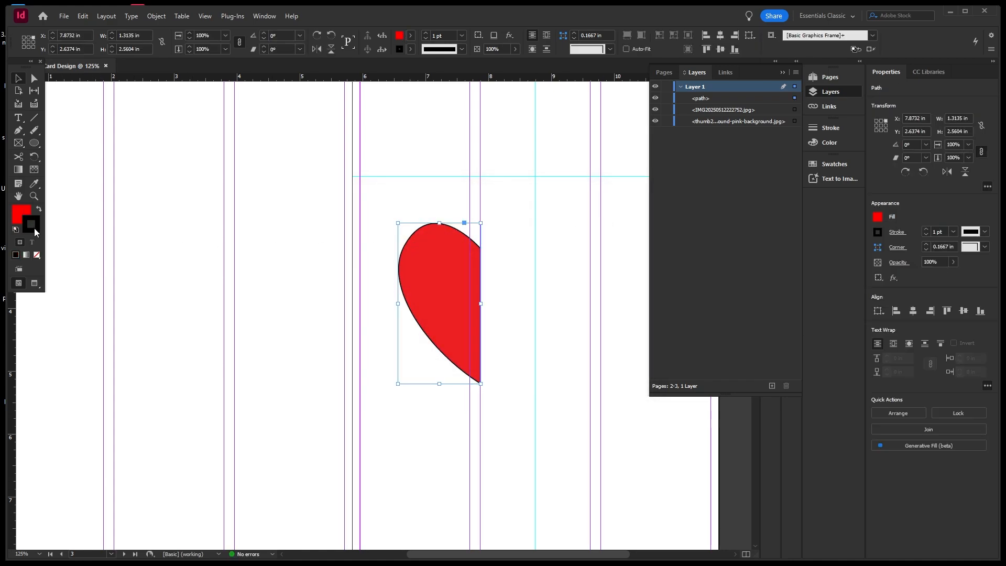
{"action": "left_click", "coordinate": [36, 256]}
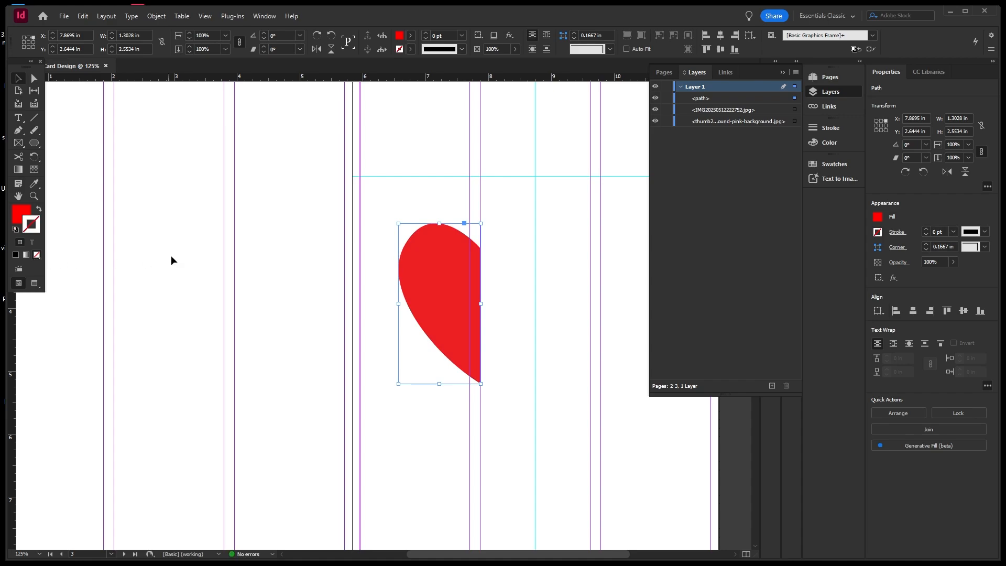
{"action": "left_click", "coordinate": [269, 251]}
Copy the red half heart and paste the duplicate in place over the original
{"action": "left_click", "coordinate": [449, 279]}
{"action": "left_click", "coordinate": [82, 17]}
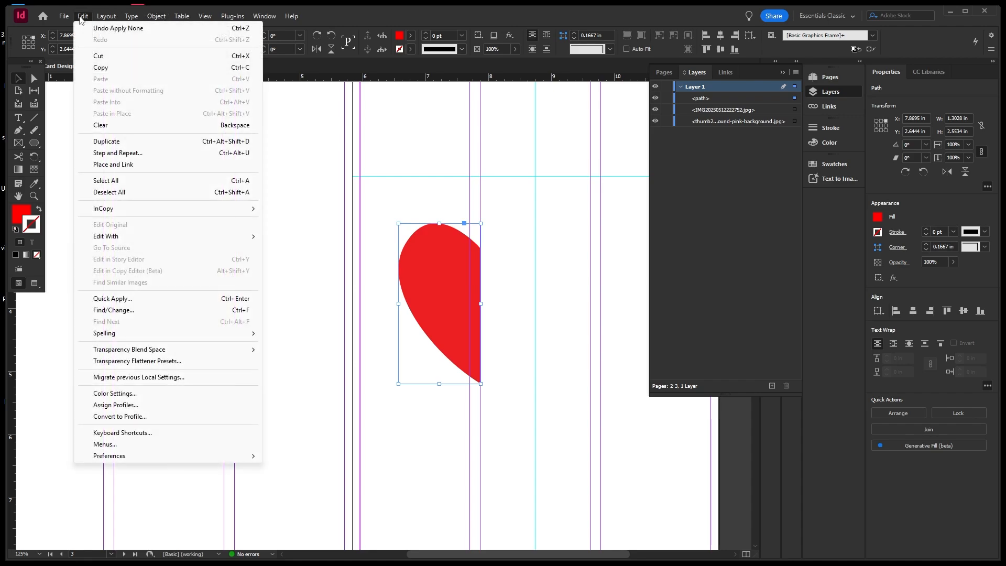
{"action": "left_click", "coordinate": [102, 68]}
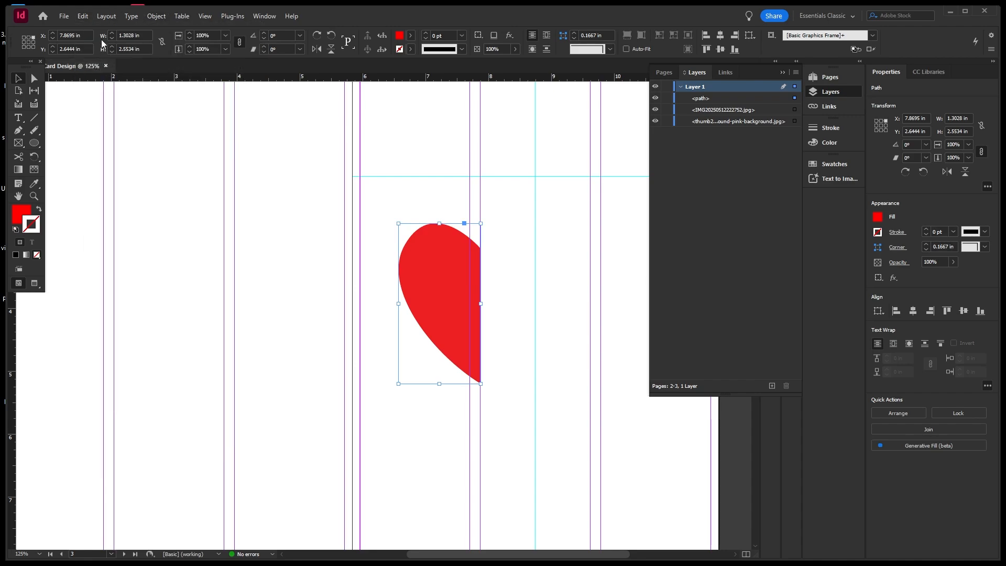
{"action": "left_click", "coordinate": [84, 17]}
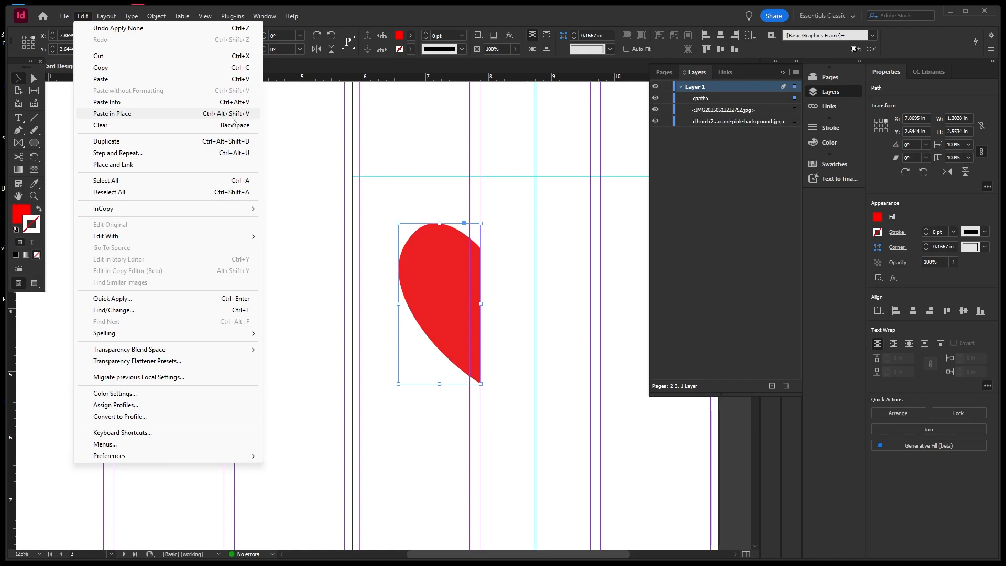
{"action": "left_click", "coordinate": [240, 119]}
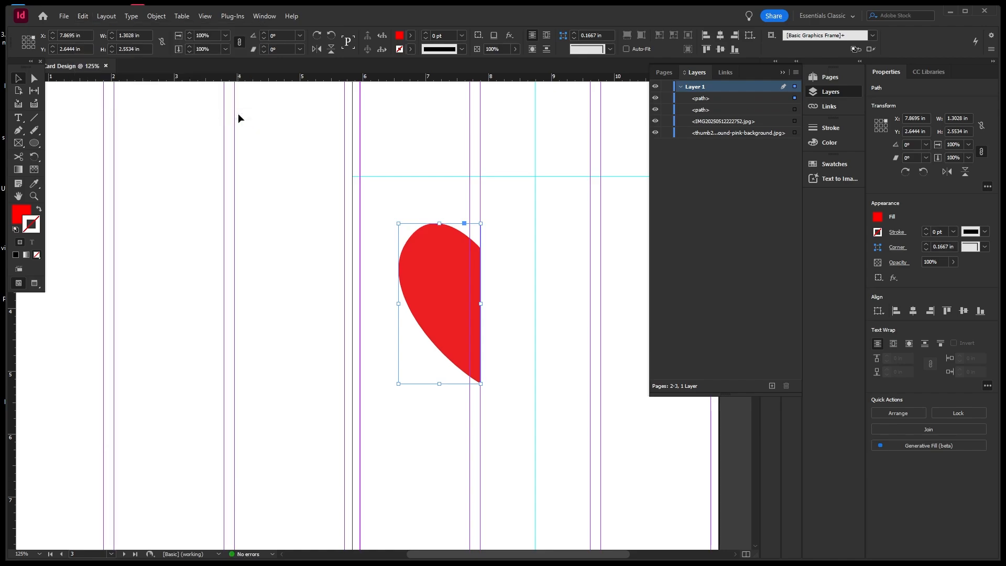
Flip the pasted half heart horizontally about its straight inner edge to form the other half
{"action": "right_click", "coordinate": [448, 258]}
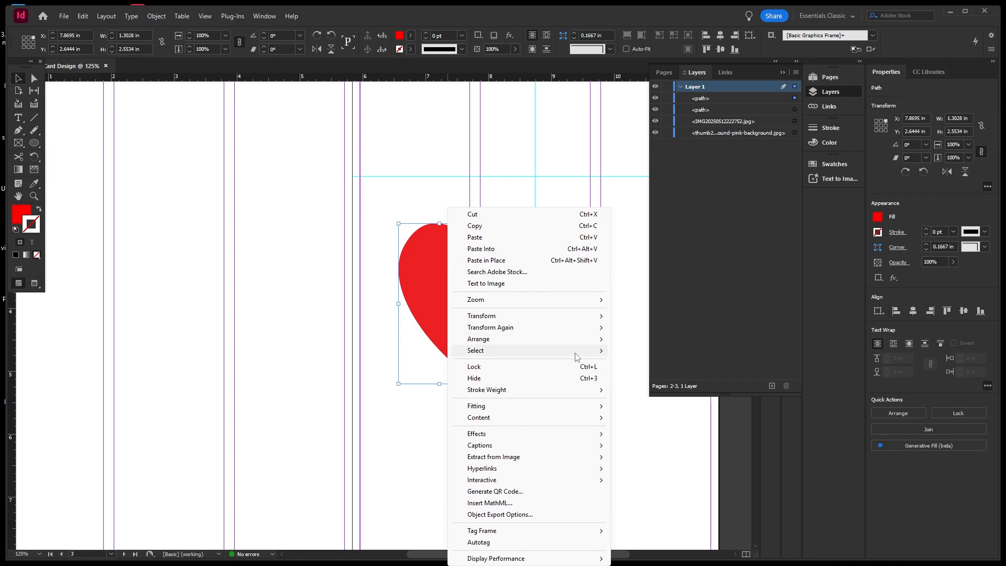
{"action": "mouse_move", "coordinate": [595, 317]}
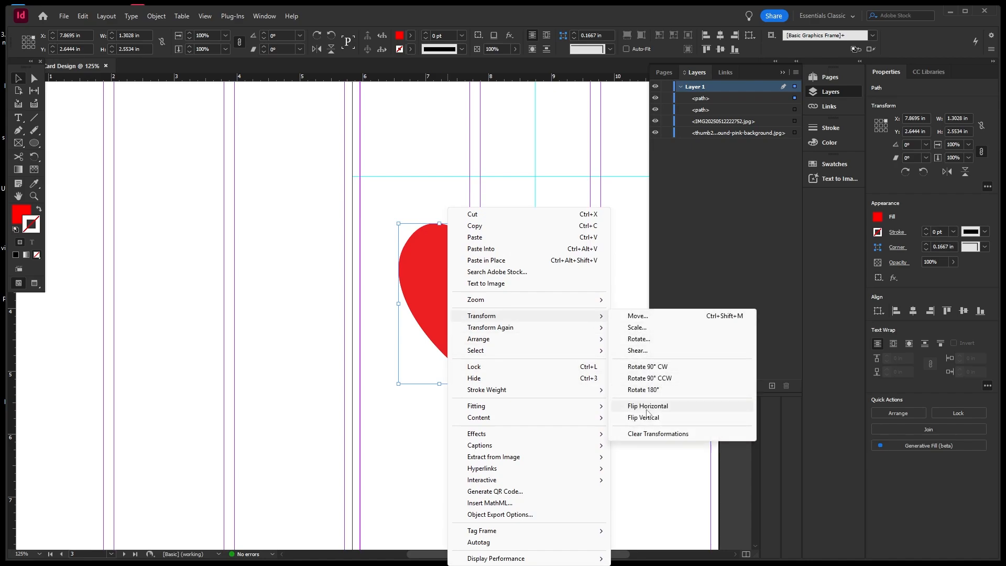
{"action": "left_click", "coordinate": [649, 407]}
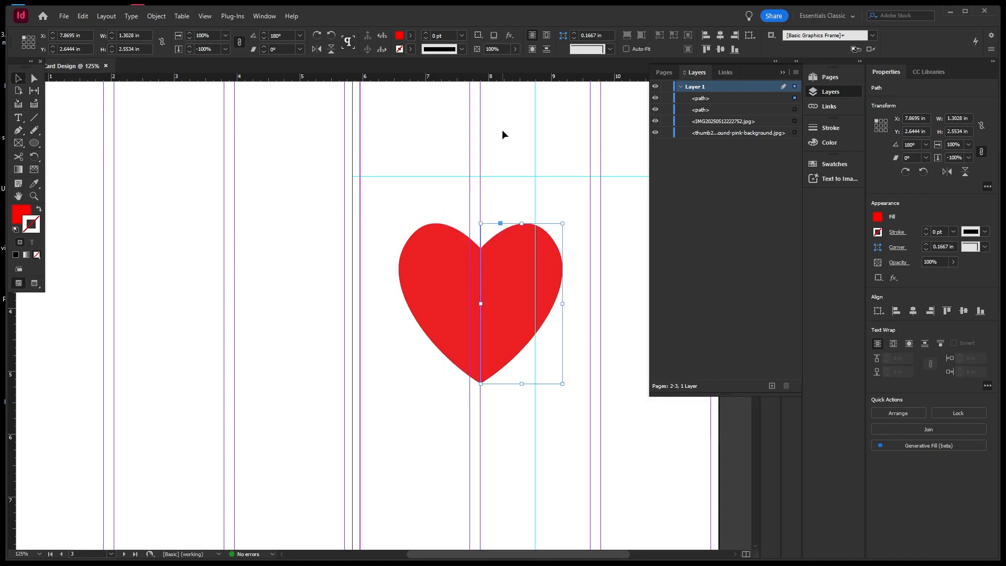
{"action": "left_click", "coordinate": [514, 140]}
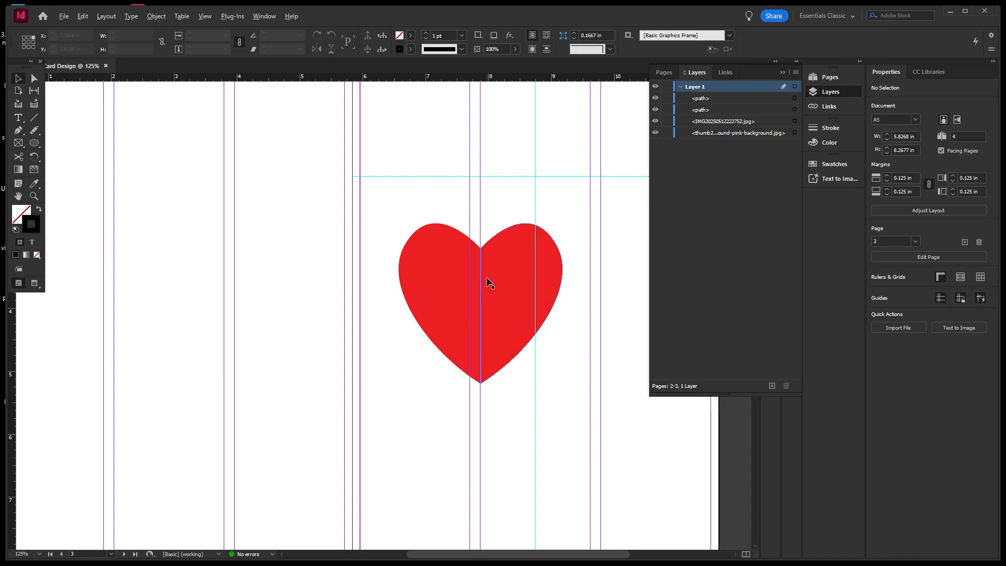
Nudge the mirrored half toward the original half to close the thin gap along the heart's centre line
{"action": "scroll", "coordinate": [487, 283], "scroll_direction": "up", "scroll_amount": 10}
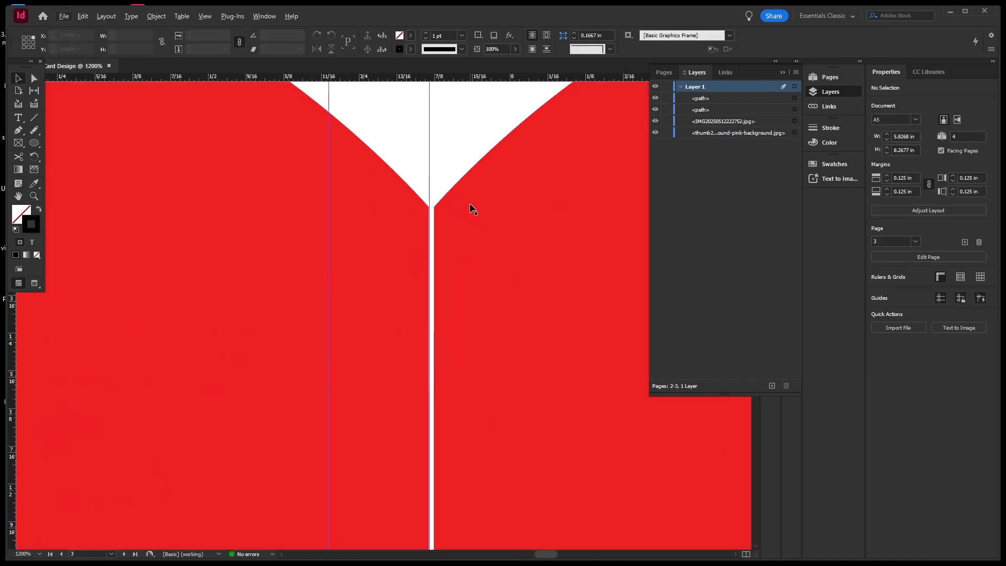
{"action": "left_click", "coordinate": [490, 244]}
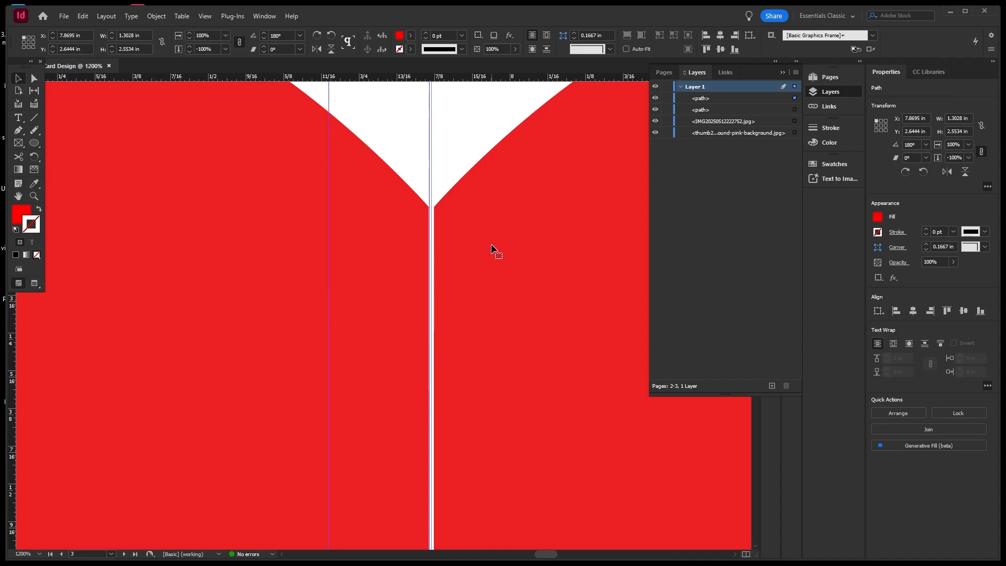
{"action": "left_click_drag", "start_coordinate": [491, 247], "coordinate": [486, 250]}
{"action": "left_click", "coordinate": [449, 126]}
{"action": "scroll", "coordinate": [449, 126], "scroll_direction": "down", "scroll_amount": 6, "text": "alt"}
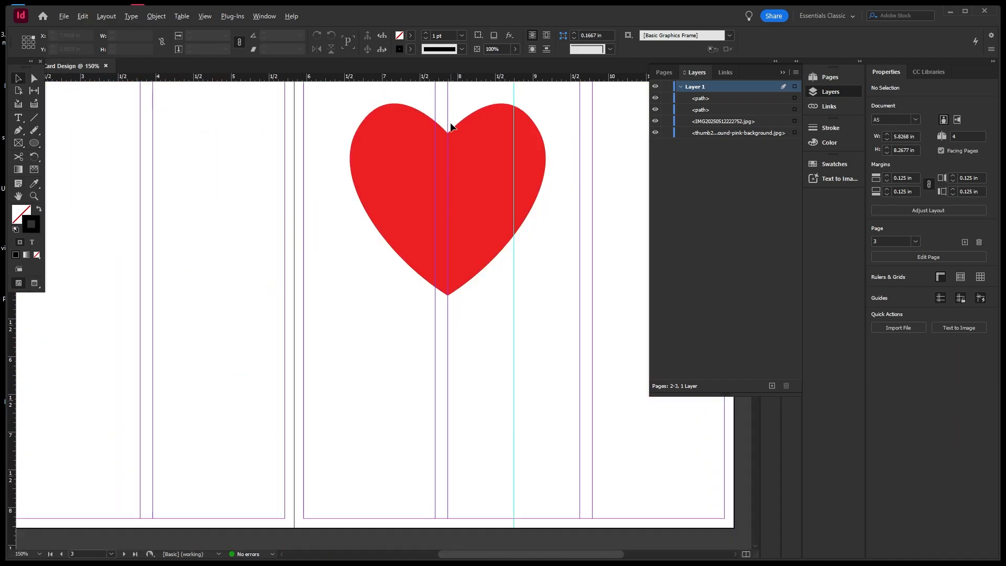
{"action": "scroll", "coordinate": [448, 233], "scroll_direction": "down", "scroll_amount": 1, "text": "alt"}
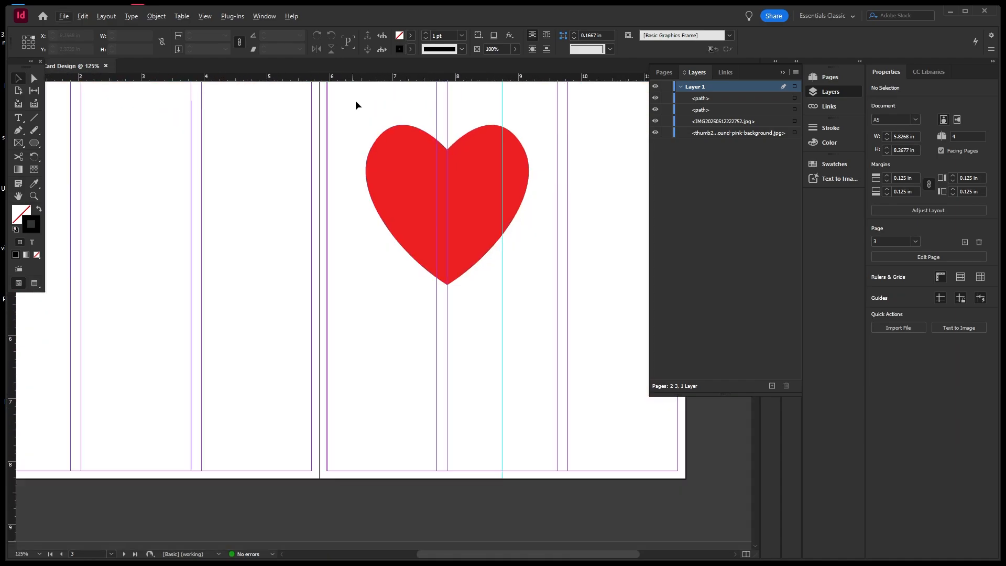
{"action": "left_click_drag", "start_coordinate": [359, 98], "coordinate": [488, 210]}
{"action": "scroll", "coordinate": [487, 209], "scroll_direction": "up", "scroll_amount": 1}
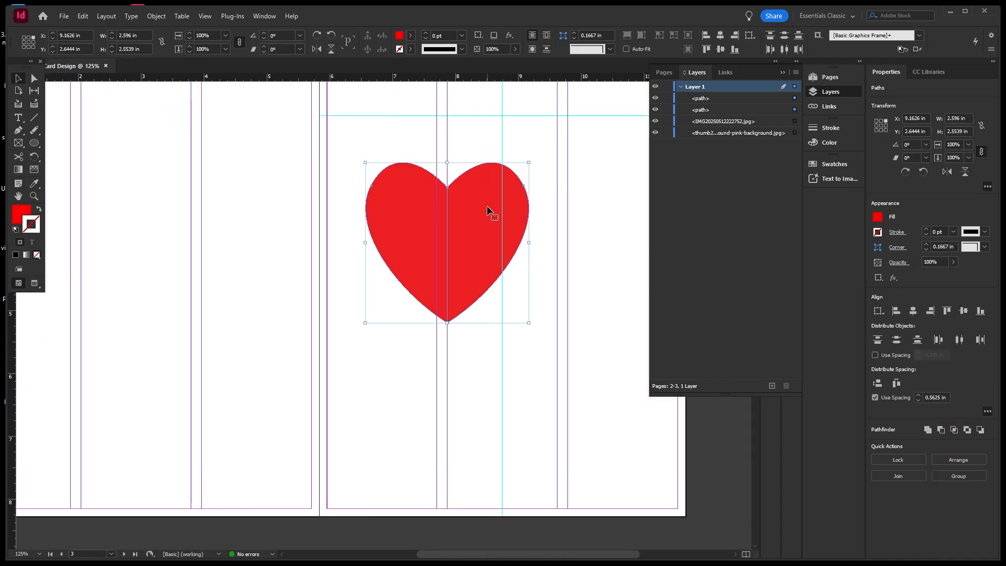
{"action": "left_click", "coordinate": [156, 16]}
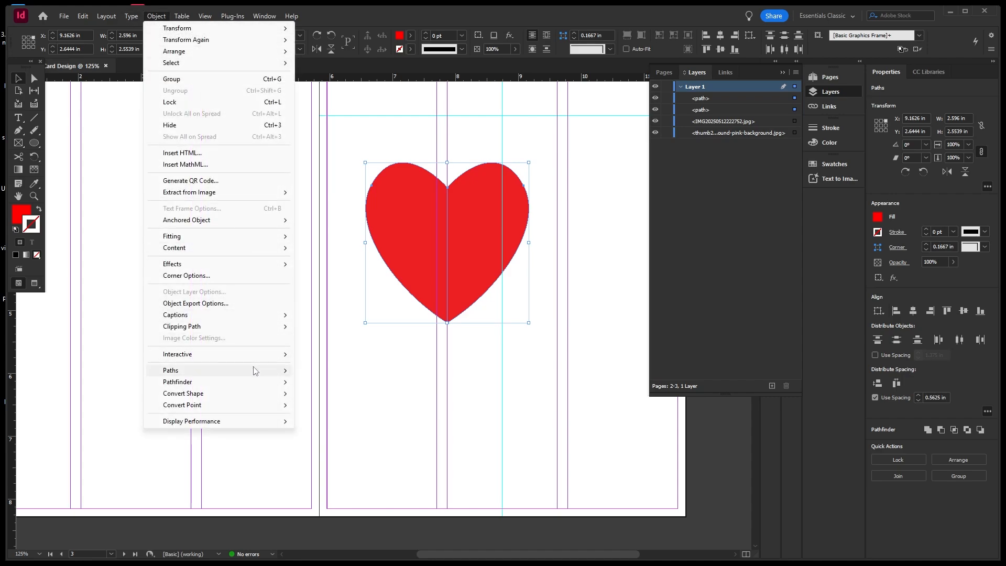
{"action": "mouse_move", "coordinate": [261, 387]}
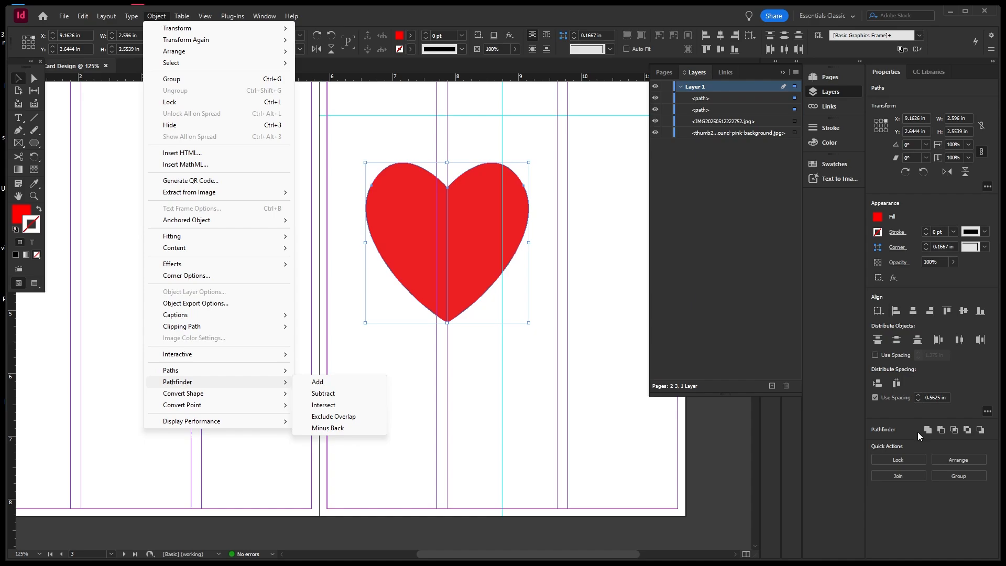
{"action": "left_click", "coordinate": [530, 394]}
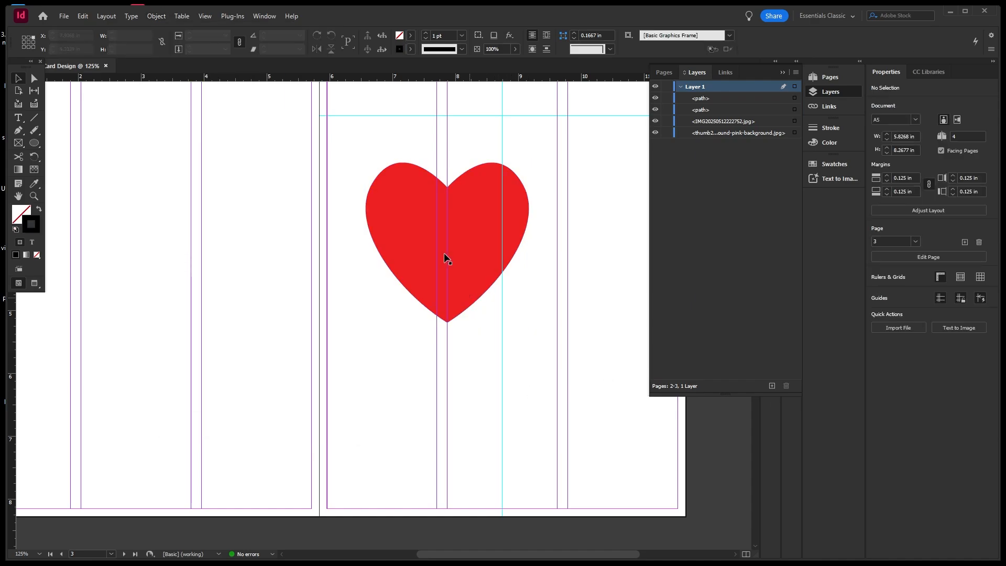
Merge both heart halves into one shape with the Pathfinder Add operation
{"action": "left_click_drag", "start_coordinate": [394, 135], "coordinate": [473, 261]}
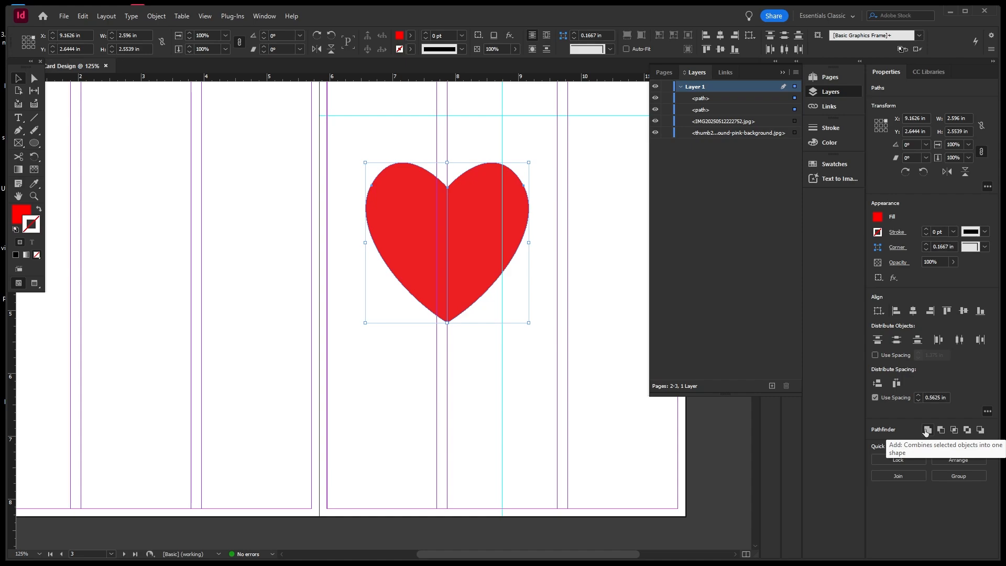
{"action": "left_click", "coordinate": [927, 430]}
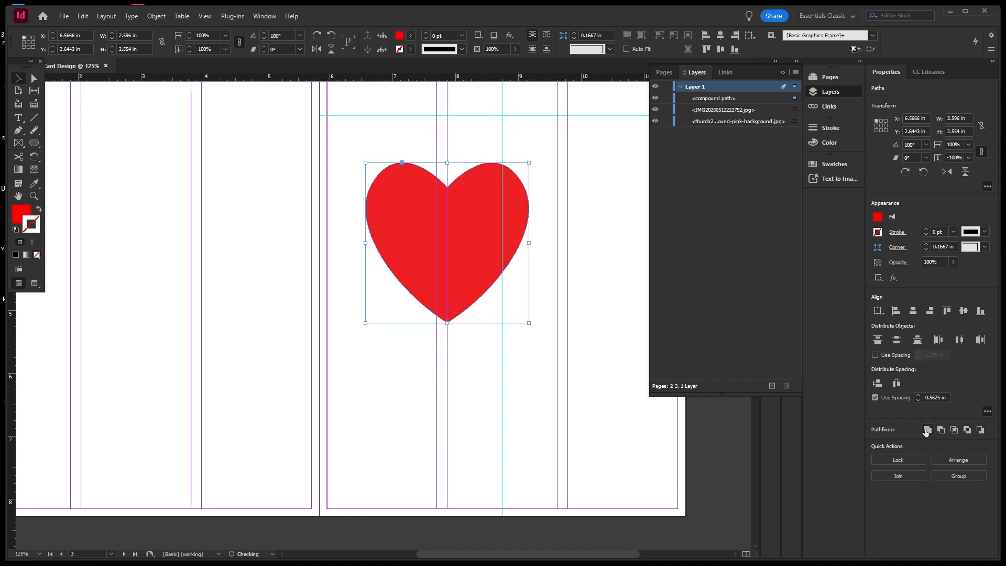
{"action": "left_click", "coordinate": [509, 383]}
Try moving the merged heart away from its position and undo the move
{"action": "scroll", "coordinate": [440, 167], "scroll_direction": "up", "scroll_amount": 3}
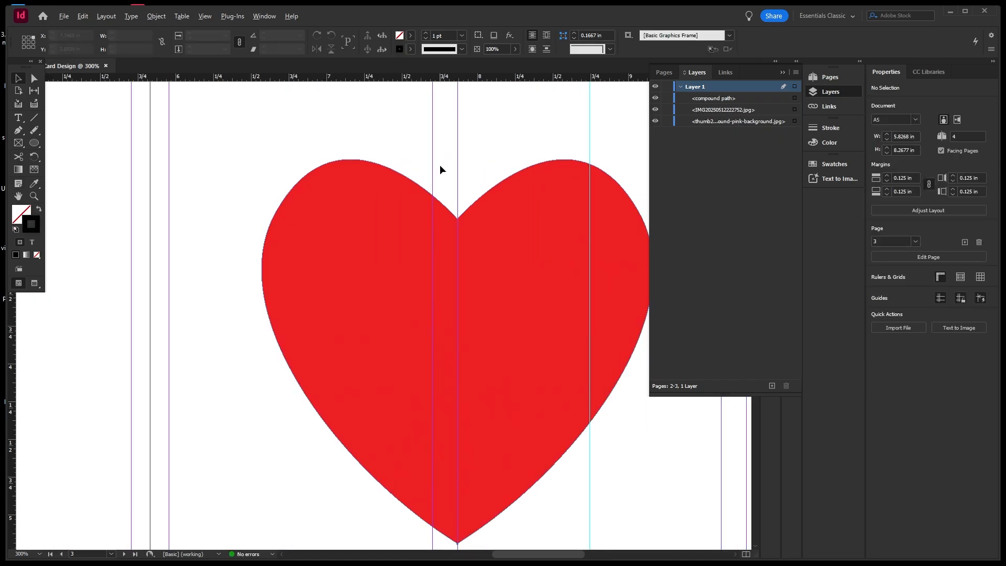
{"action": "scroll", "coordinate": [472, 242], "scroll_direction": "up", "scroll_amount": 1}
{"action": "scroll", "coordinate": [488, 219], "scroll_direction": "down", "scroll_amount": 2}
{"action": "left_click_drag", "start_coordinate": [526, 266], "coordinate": [435, 328]}
{"action": "key", "text": "ctrl+z"}
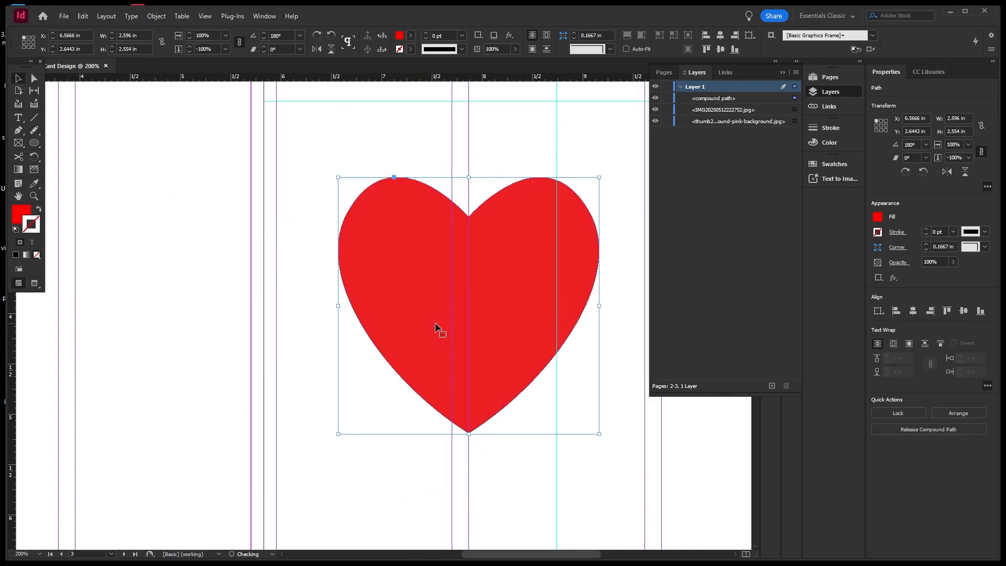
Move the heart to X 7.4422, Y 2.4739 in so that its centre line sits on page 3's vertical centre guide
{"action": "scroll", "coordinate": [411, 203], "scroll_direction": "down", "scroll_amount": 3}
{"action": "left_click_drag", "start_coordinate": [403, 264], "coordinate": [458, 243]}
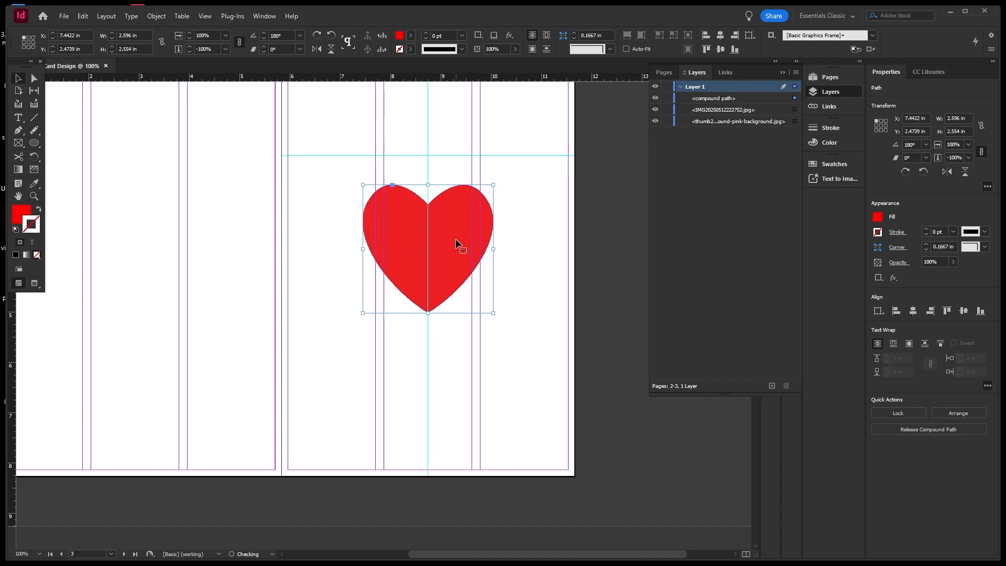
{"action": "scroll", "coordinate": [442, 207], "scroll_direction": "up", "scroll_amount": 1}
{"action": "scroll", "coordinate": [442, 207], "scroll_direction": "up", "scroll_amount": 1}
{"action": "scroll", "coordinate": [407, 225], "scroll_direction": "down", "scroll_amount": 3}
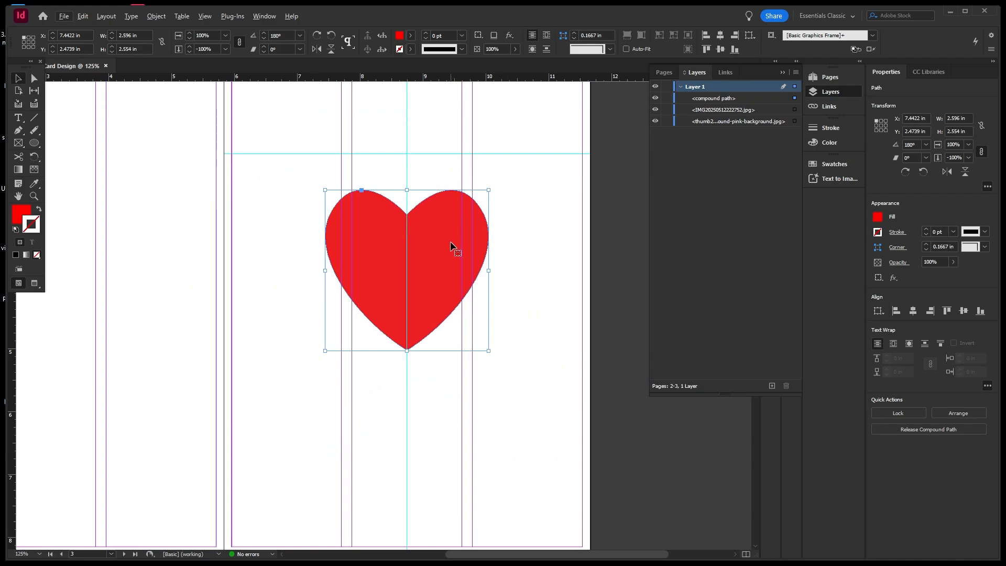
Copy the whole heart and paste the duplicate in place over the original
{"action": "left_click", "coordinate": [82, 16]}
{"action": "left_click", "coordinate": [100, 69]}
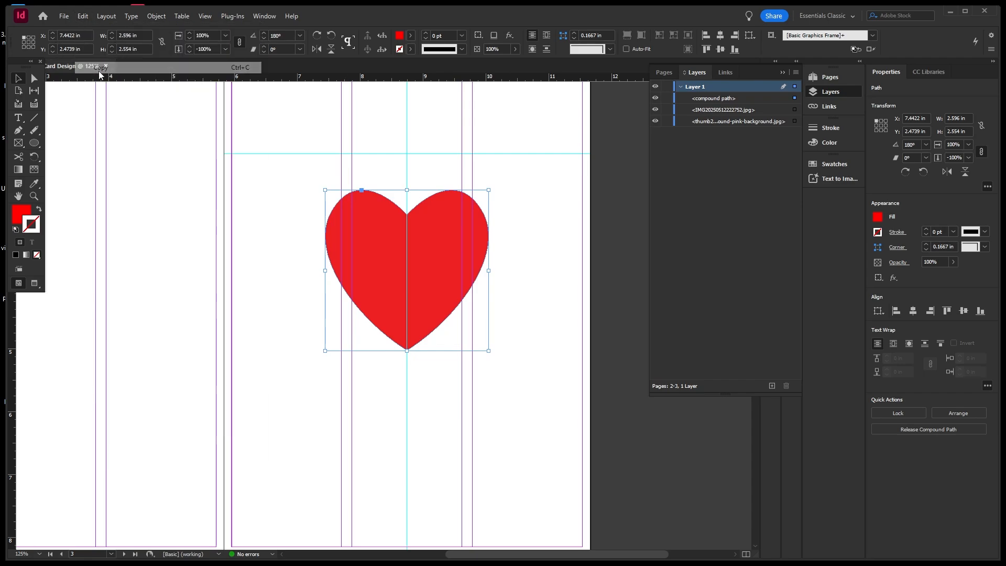
{"action": "left_click", "coordinate": [82, 17]}
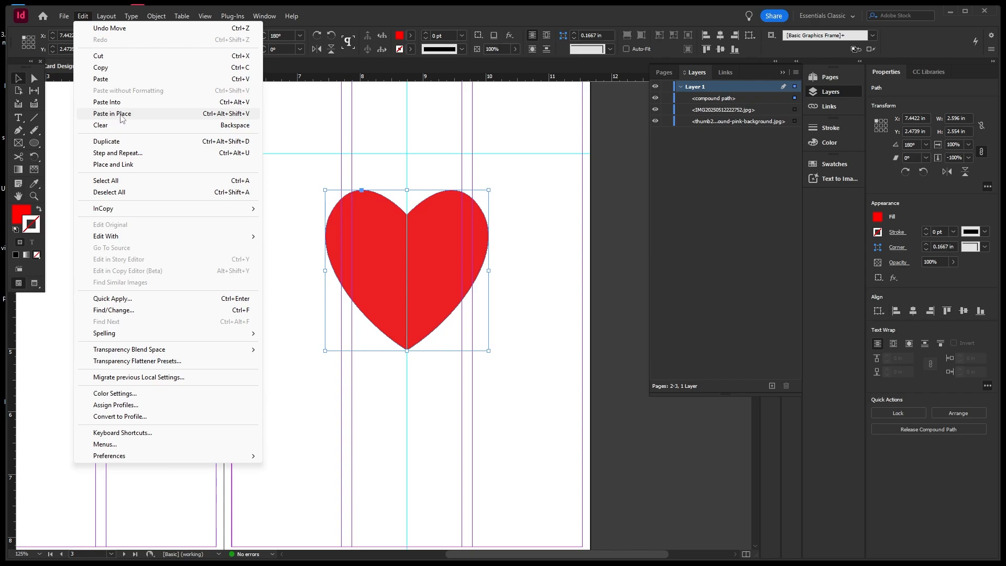
{"action": "left_click", "coordinate": [119, 114]}
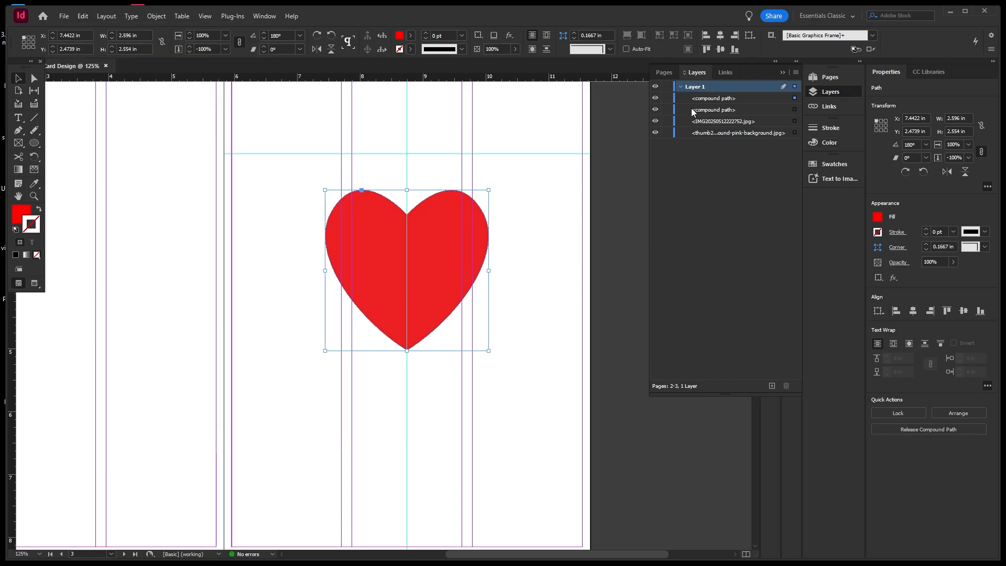
Toggle the visibility of the two stacked heart paths to check that they overlap
{"action": "left_click", "coordinate": [655, 110]}
{"action": "left_click", "coordinate": [656, 101]}
{"action": "left_click", "coordinate": [655, 102]}
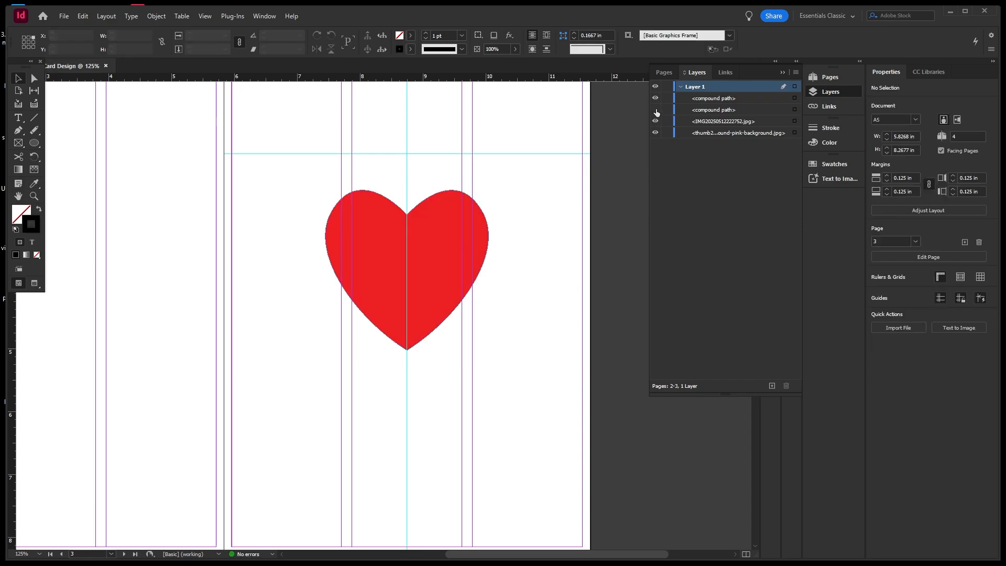
{"action": "left_click", "coordinate": [656, 110]}
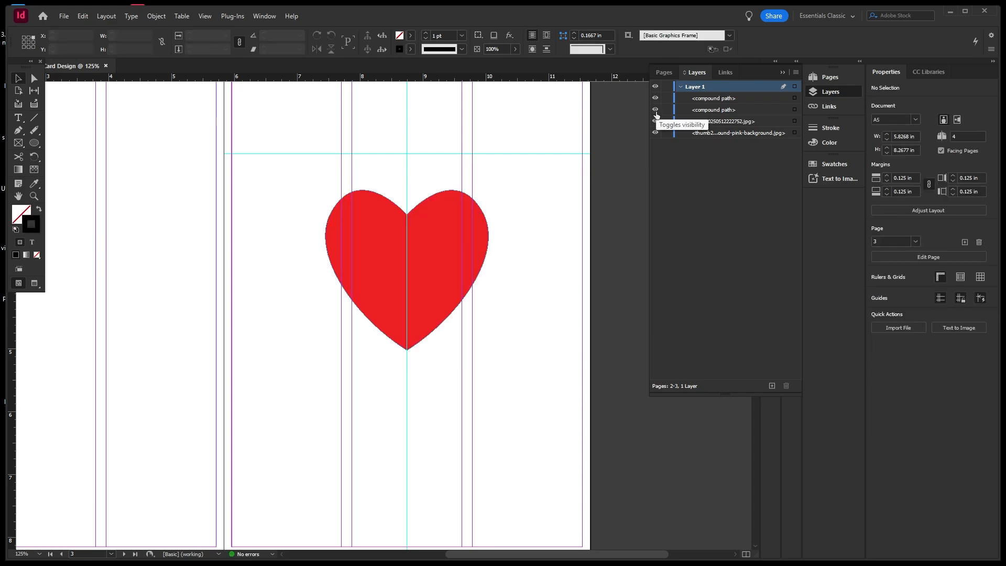
{"action": "left_click", "coordinate": [667, 110]}
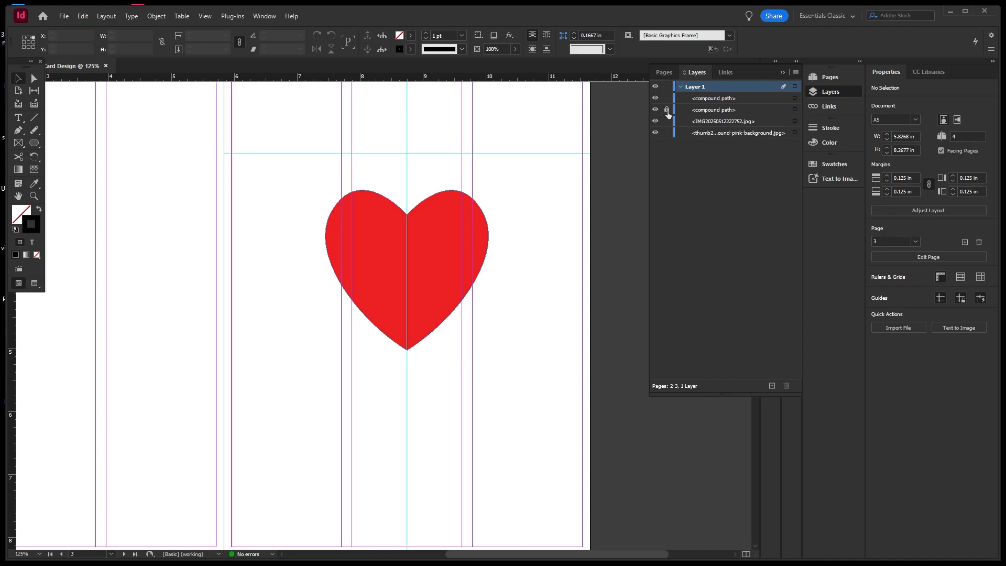
{"action": "left_click", "coordinate": [794, 99]}
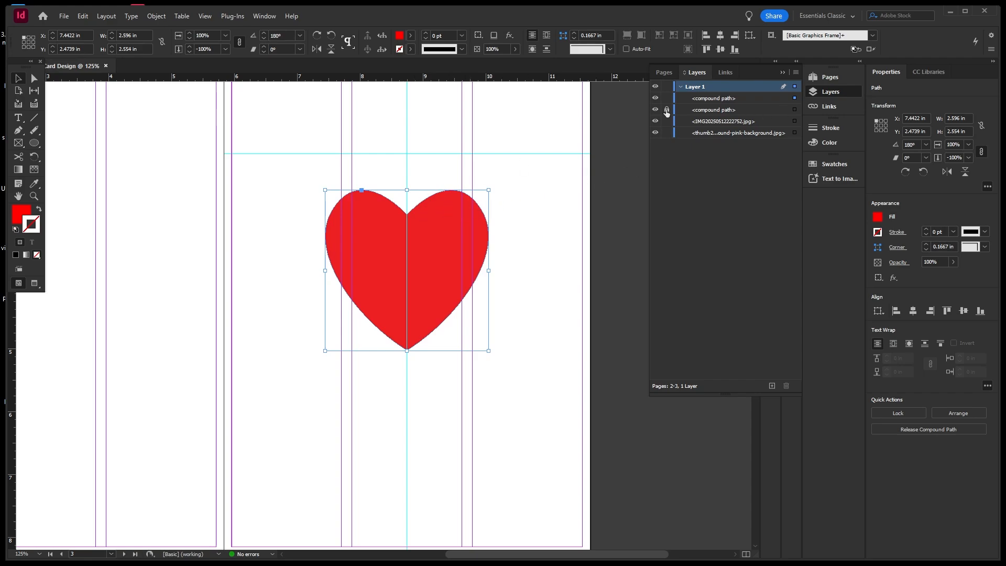
{"action": "left_click", "coordinate": [668, 110]}
Swap the fill and stroke of the lower heart for a red 1 pt outline, checking it with the upper heart temporarily hidden
{"action": "left_click", "coordinate": [793, 111]}
{"action": "left_click", "coordinate": [39, 210]}
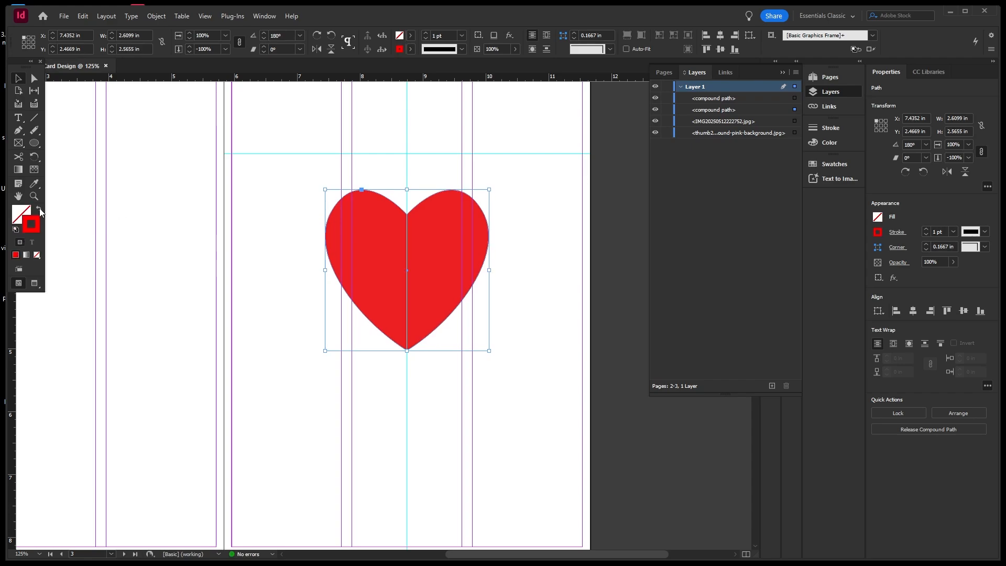
{"action": "left_click", "coordinate": [658, 99]}
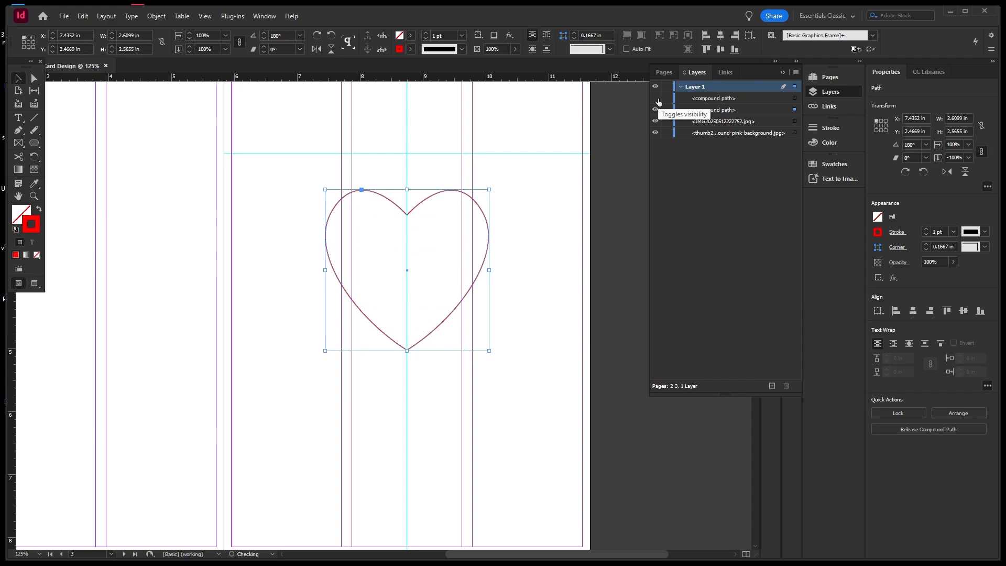
{"action": "left_click", "coordinate": [658, 99]}
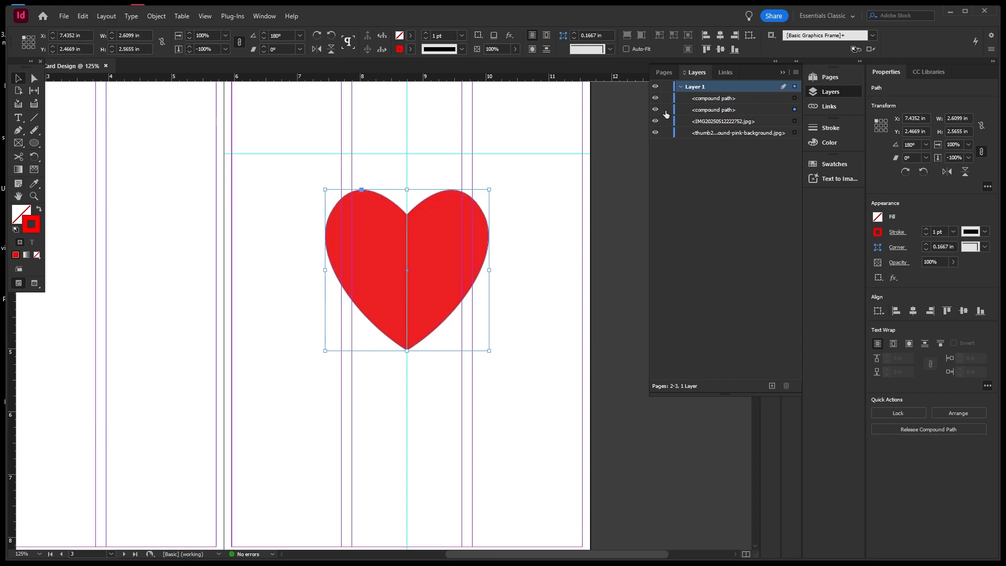
Lock the outlined lower heart and select the filled heart above it
{"action": "left_click", "coordinate": [667, 110]}
{"action": "left_click", "coordinate": [794, 98]}
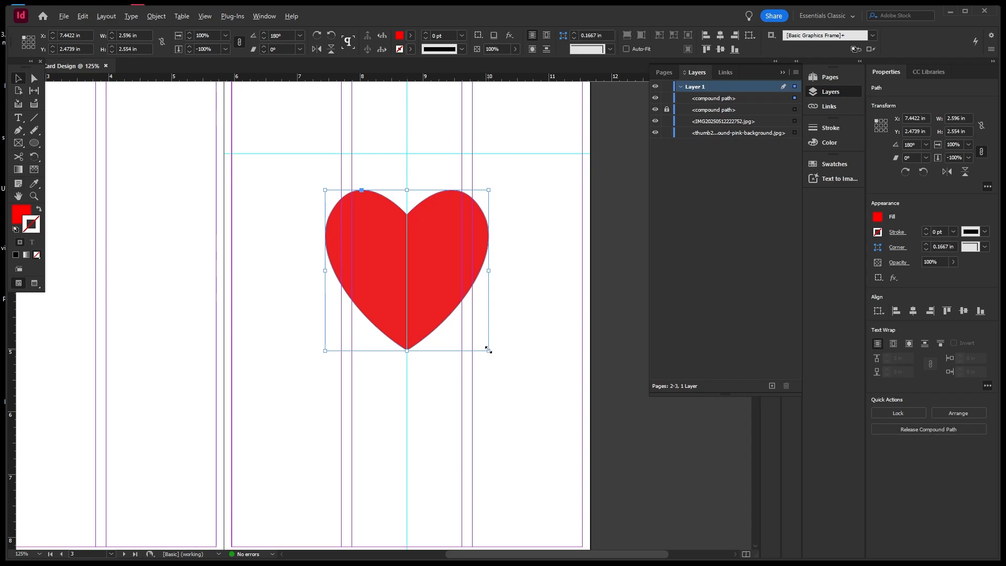
Scale the filled heart about its centre to roughly 2.27 × 2.23 in, leaving an even gap inside the outlined heart
{"action": "left_click_drag", "start_coordinate": [489, 350], "coordinate": [478, 330]}
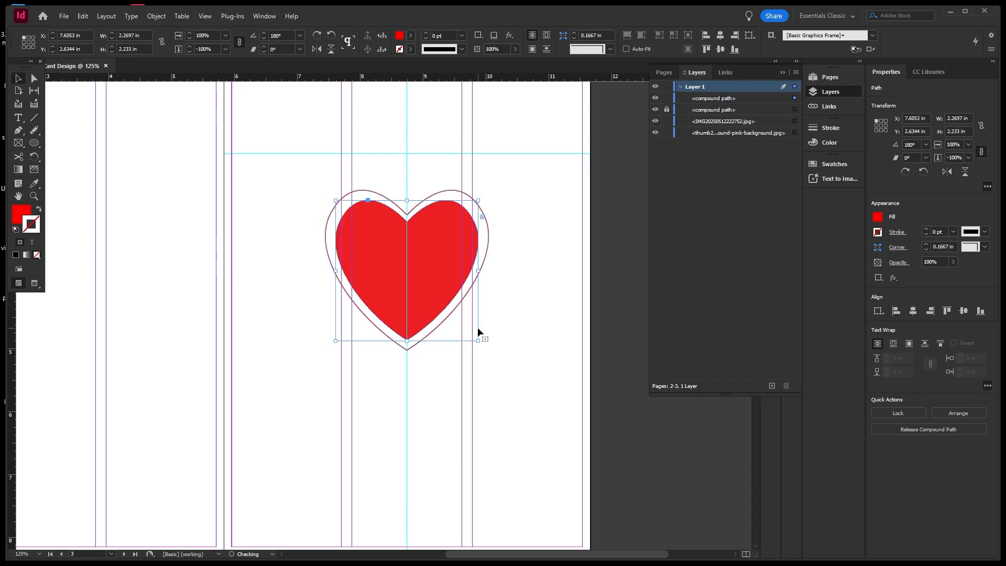
{"action": "left_click", "coordinate": [393, 150]}
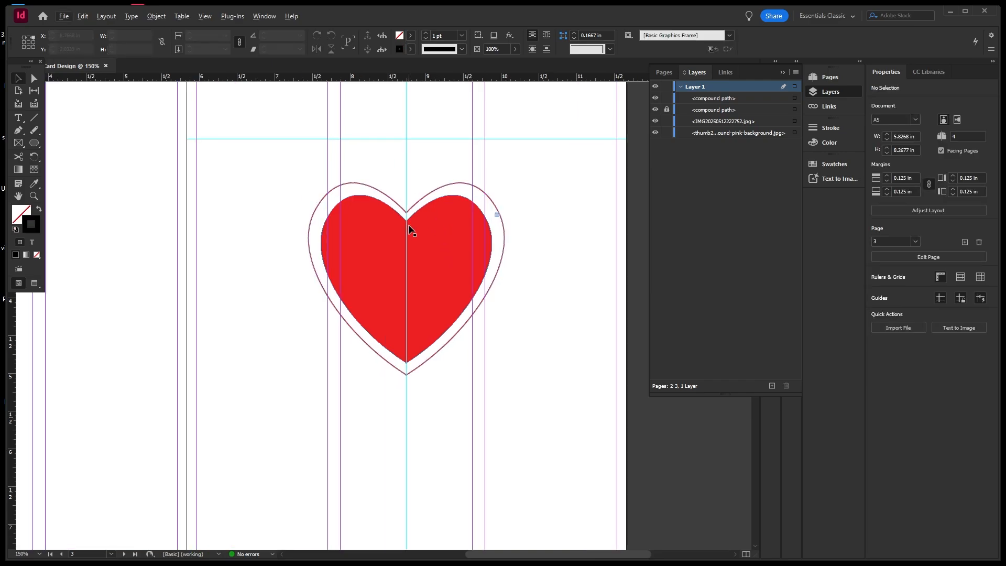
Move the filled heart's top notch anchor point straight down along the centre guide to about Y 3.06 in
{"action": "left_click", "coordinate": [34, 79]}
{"action": "scroll", "coordinate": [409, 222], "scroll_direction": "up", "scroll_amount": 2}
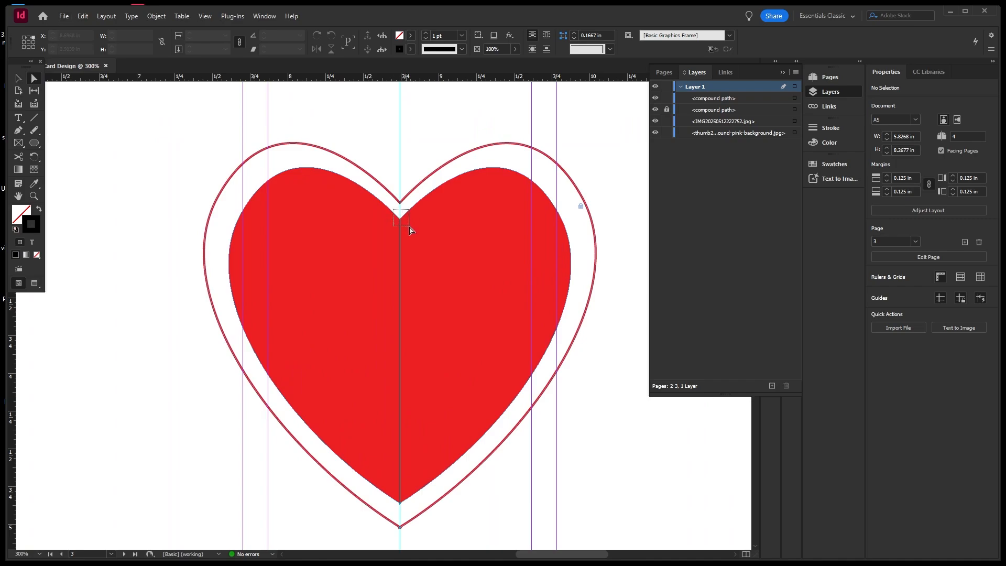
{"action": "left_click", "coordinate": [400, 218]}
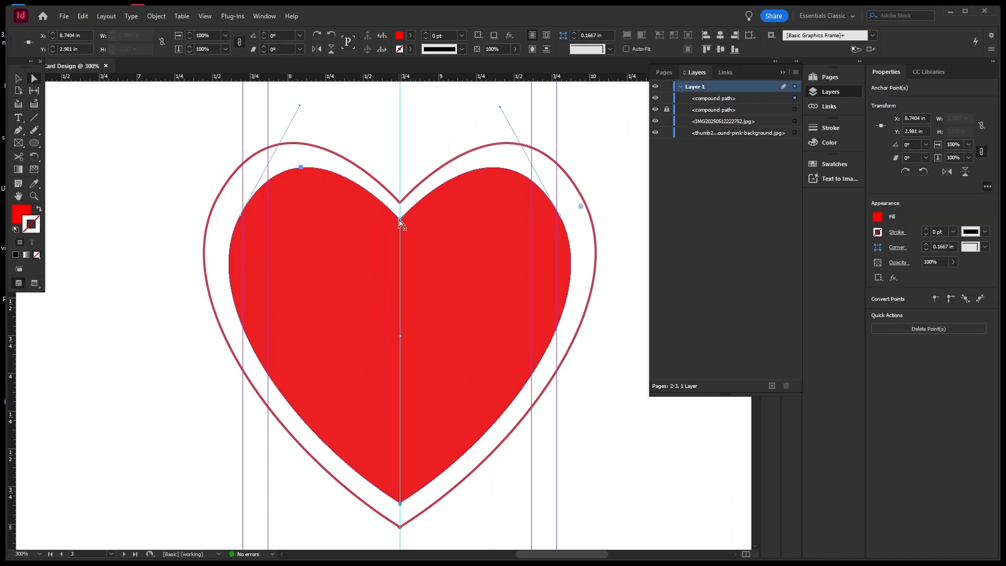
{"action": "left_click_drag", "start_coordinate": [400, 220], "coordinate": [400, 240]}
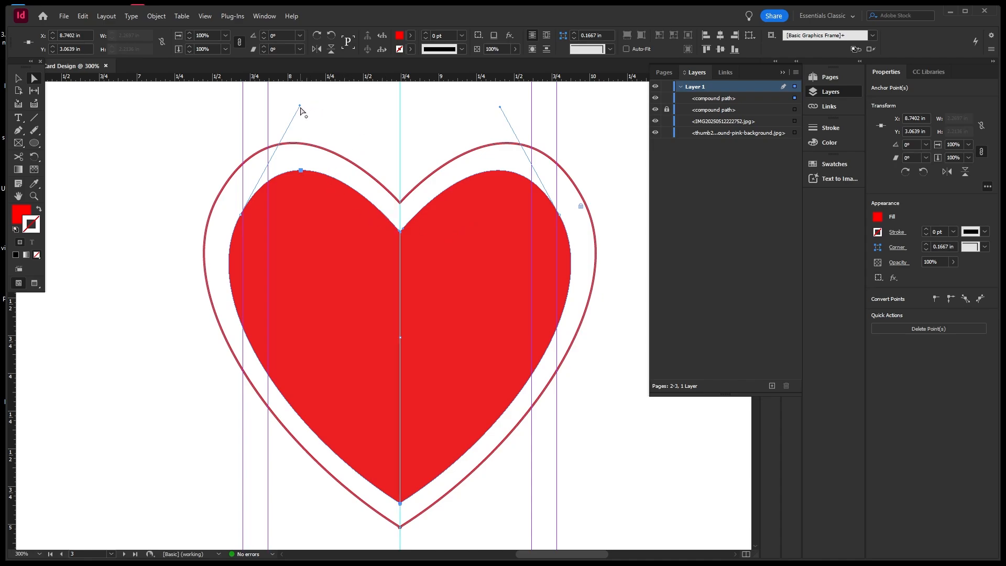
{"action": "left_click", "coordinate": [346, 132]}
{"action": "scroll", "coordinate": [544, 218], "scroll_direction": "down", "scroll_amount": 2}
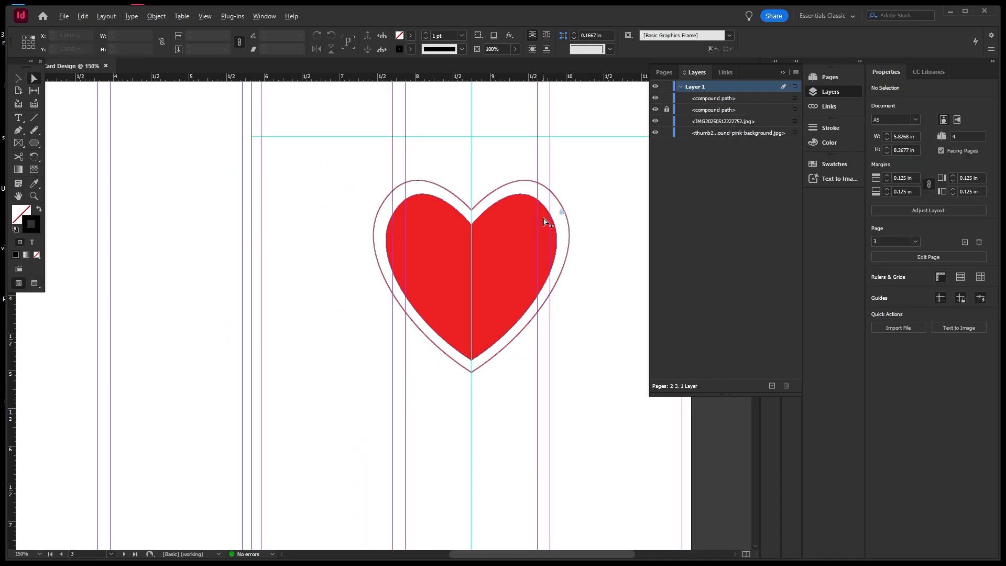
{"action": "scroll", "coordinate": [543, 222], "scroll_direction": "down", "scroll_amount": 1}
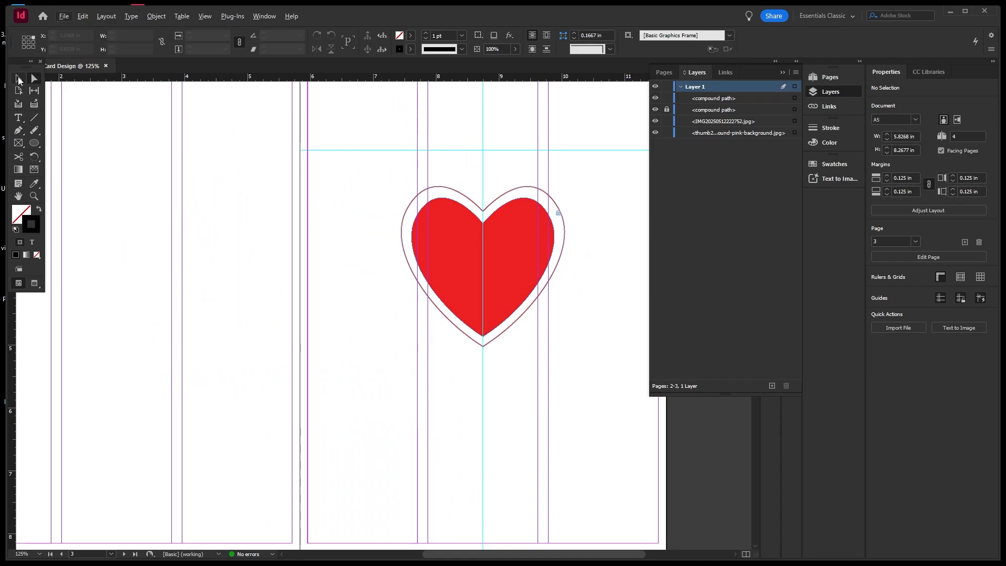
Unlock the outlined heart and stretch its bottom tip slightly downward to widen the gap below the filled heart
{"action": "left_click", "coordinate": [18, 80]}
{"action": "scroll", "coordinate": [486, 347], "scroll_direction": "up", "scroll_amount": 2}
{"action": "left_click", "coordinate": [667, 109]}
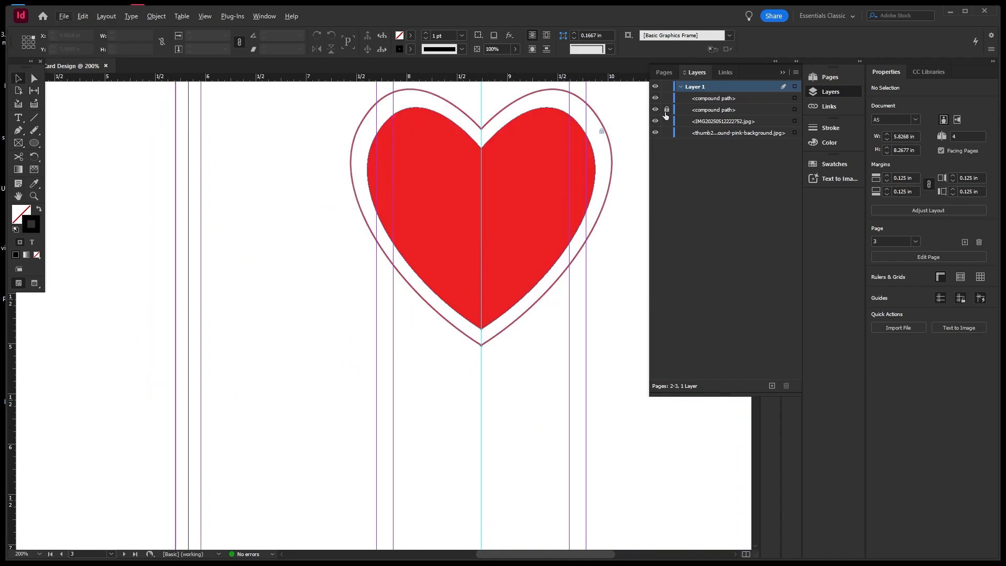
{"action": "left_click_drag", "start_coordinate": [504, 344], "coordinate": [483, 351]}
{"action": "left_click", "coordinate": [482, 402]}
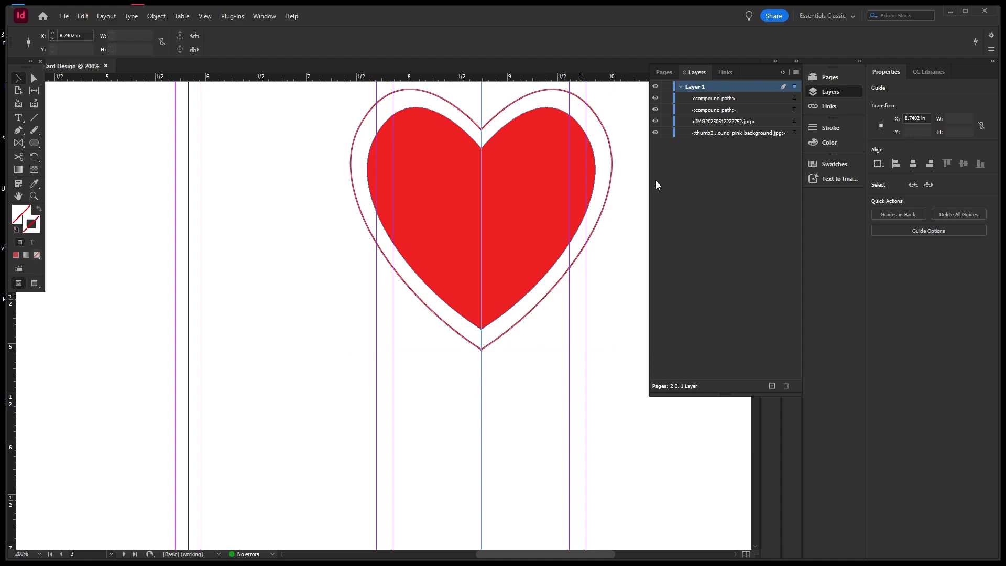
Check the outlined heart by toggling its visibility, and lock both the outlined and the filled heart
{"action": "left_click", "coordinate": [655, 110]}
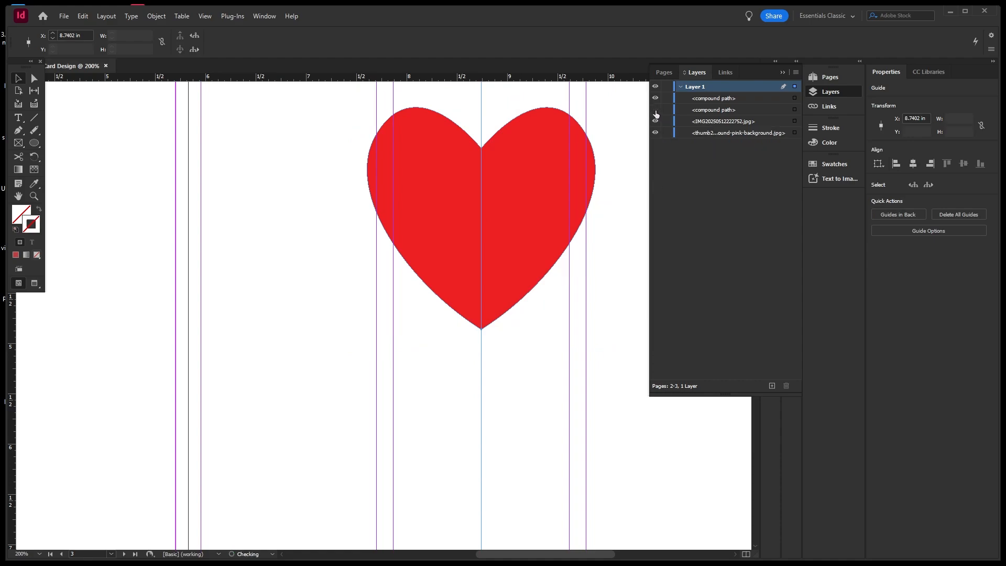
{"action": "left_click", "coordinate": [655, 110]}
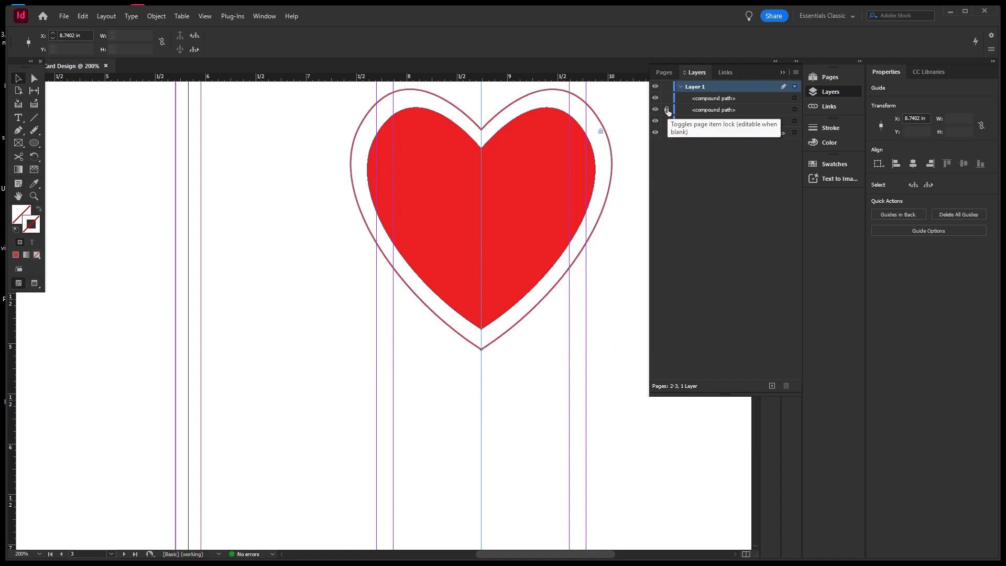
{"action": "left_click", "coordinate": [793, 98]}
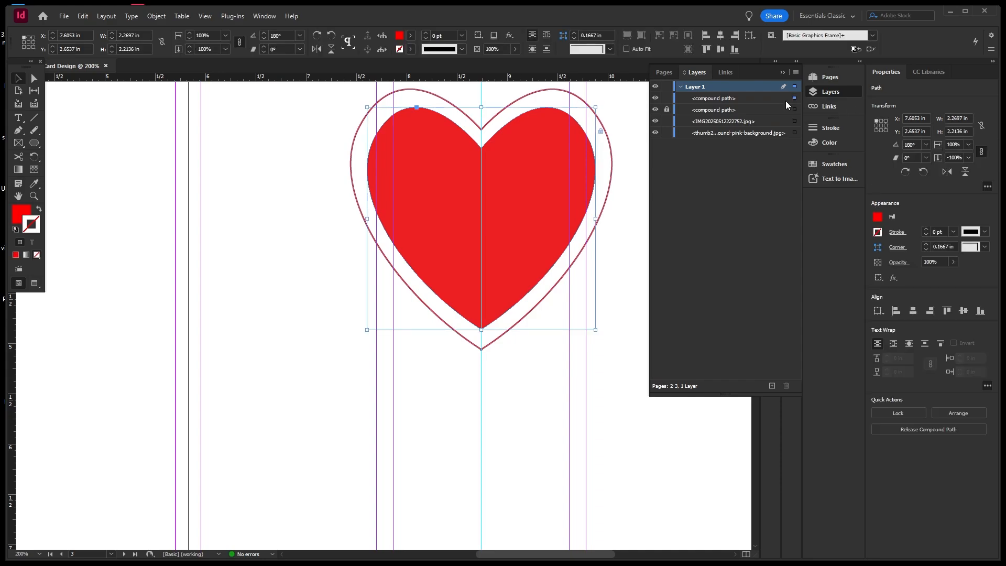
{"action": "left_click", "coordinate": [667, 98]}
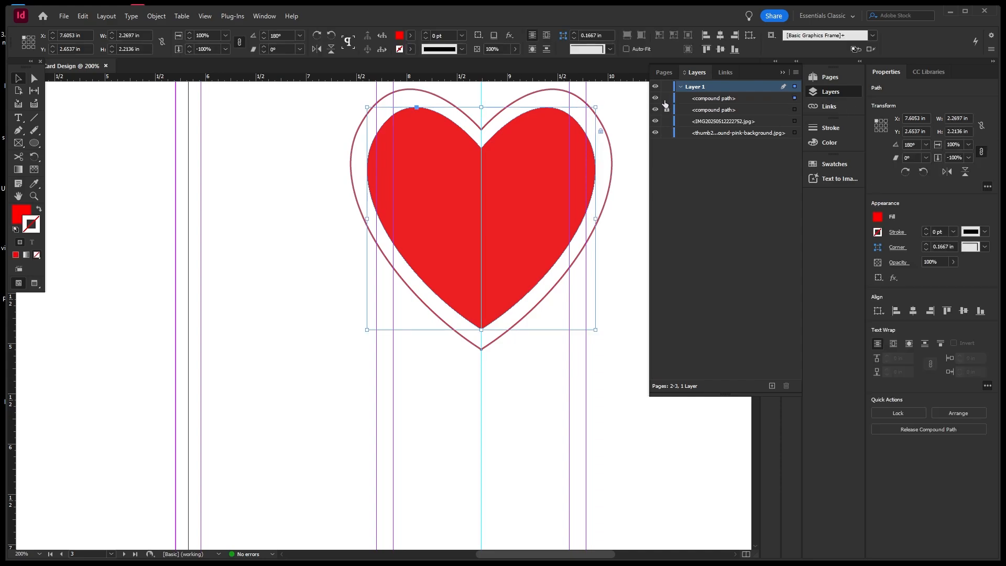
{"action": "left_click", "coordinate": [699, 103]}
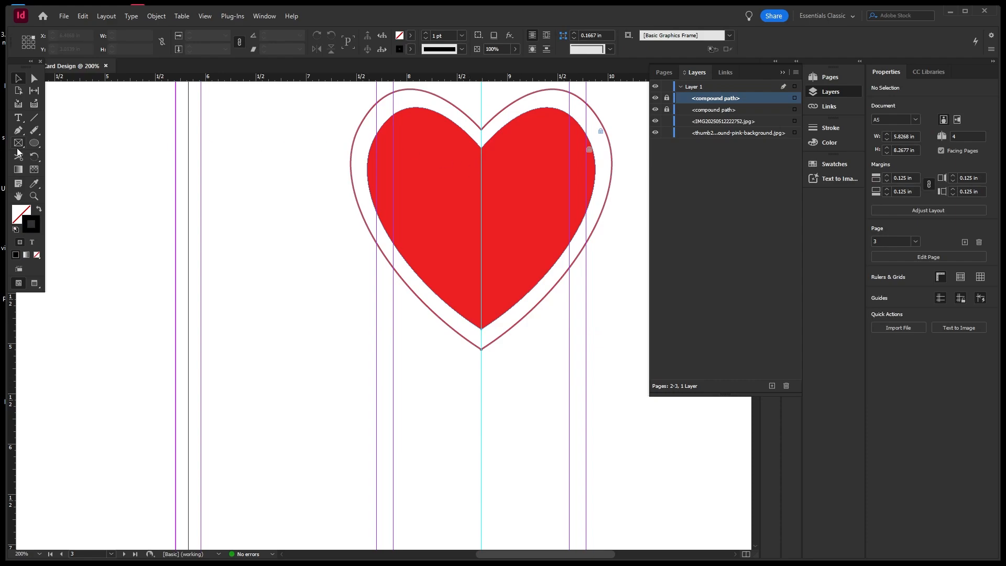
Draw a text frame about 1.7 × 0.39 in across the heart's upper part and set its font size to 18 pt
{"action": "left_click", "coordinate": [20, 118]}
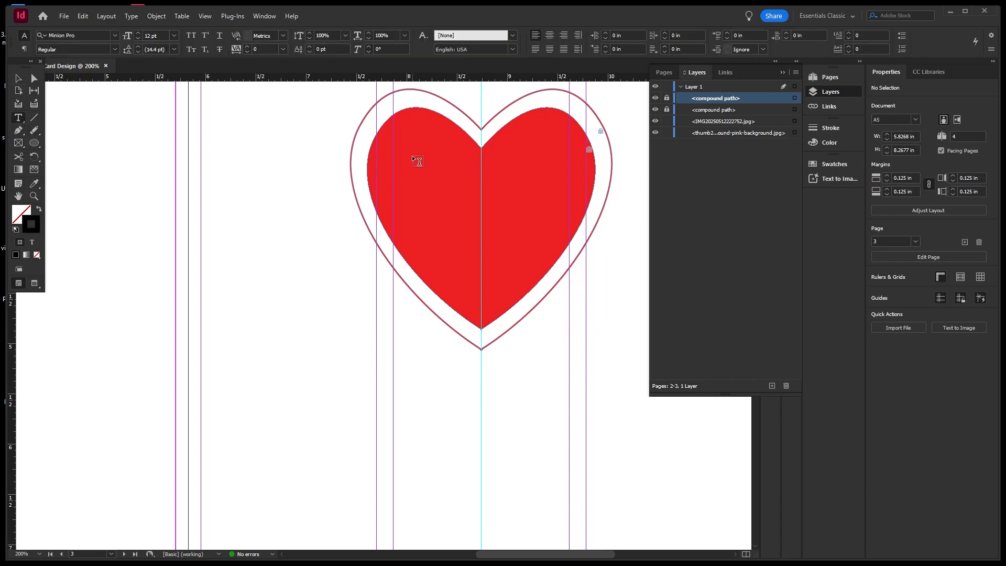
{"action": "left_click_drag", "start_coordinate": [413, 158], "coordinate": [583, 198]}
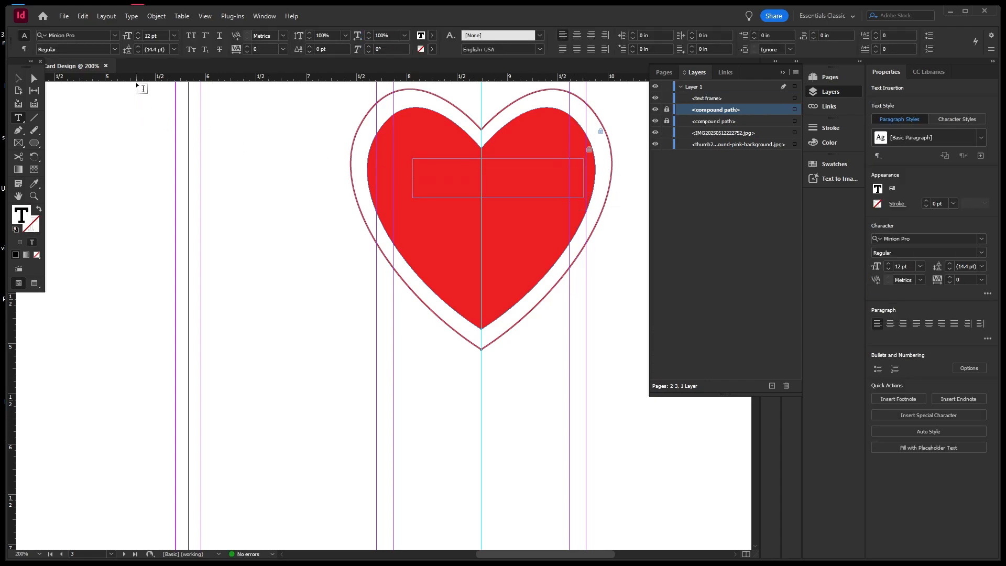
{"action": "left_click", "coordinate": [170, 36]}
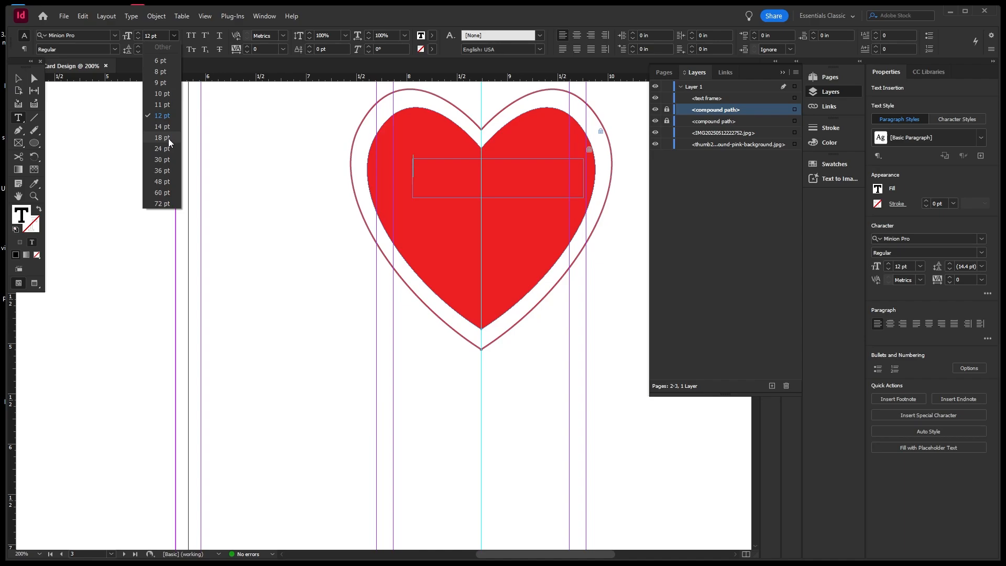
{"action": "left_click", "coordinate": [168, 156]}
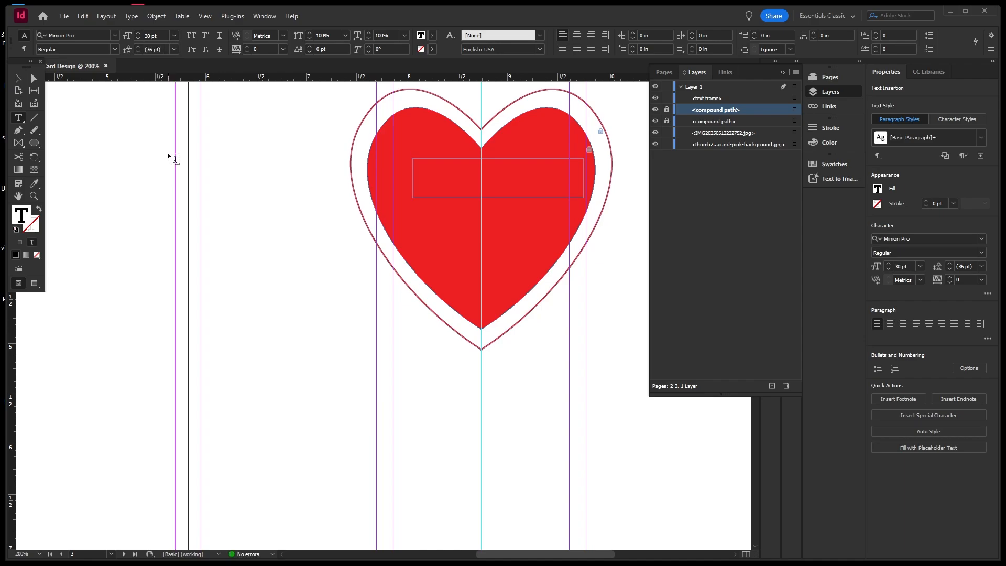
{"action": "left_click", "coordinate": [173, 35]}
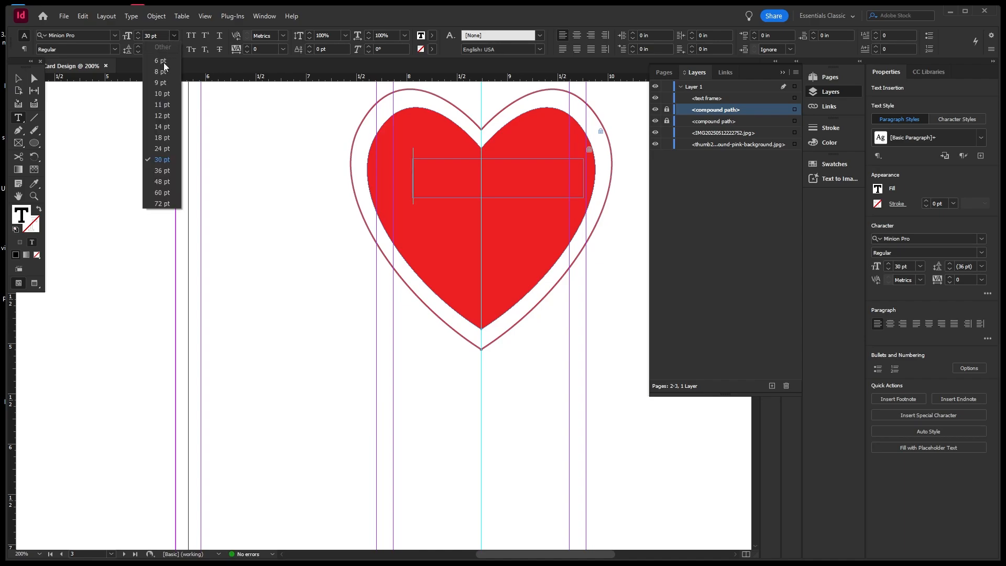
{"action": "left_click", "coordinate": [163, 138]}
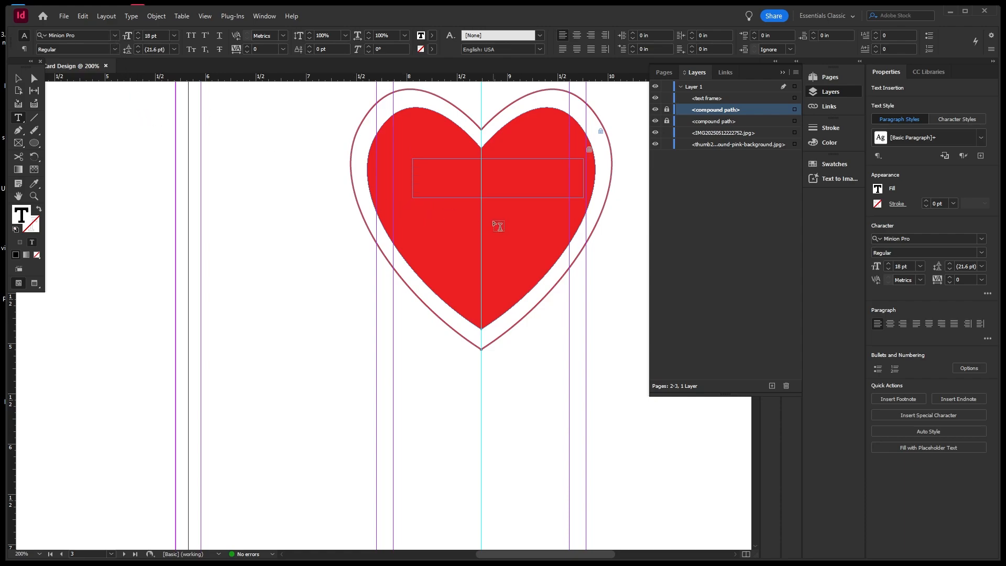
Enter "Keep Smiling Always" in the text frame and extend the frame downward to about 0.7 in high
{"action": "type", "text": "Keep"}
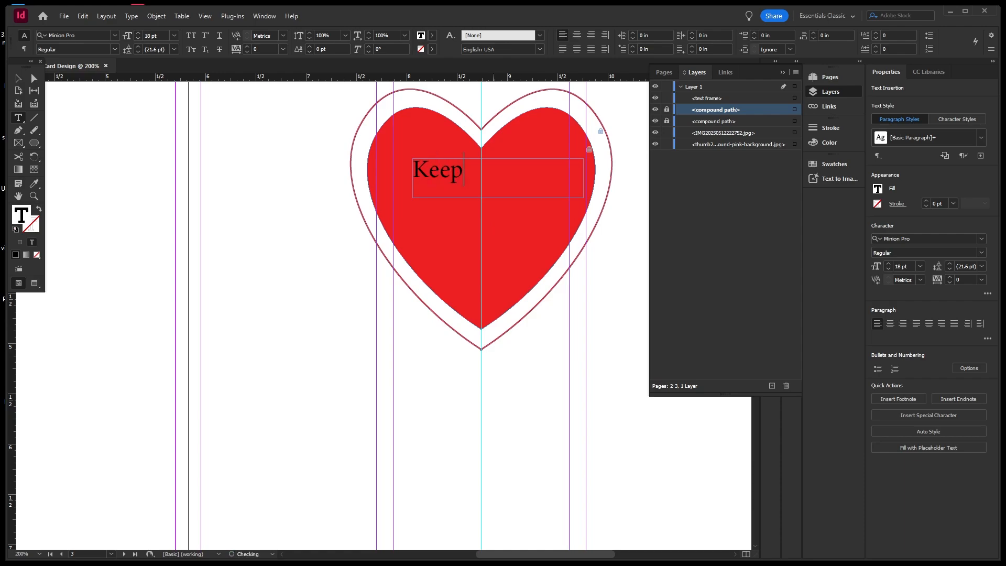
{"action": "type", "text": " Smiling "}
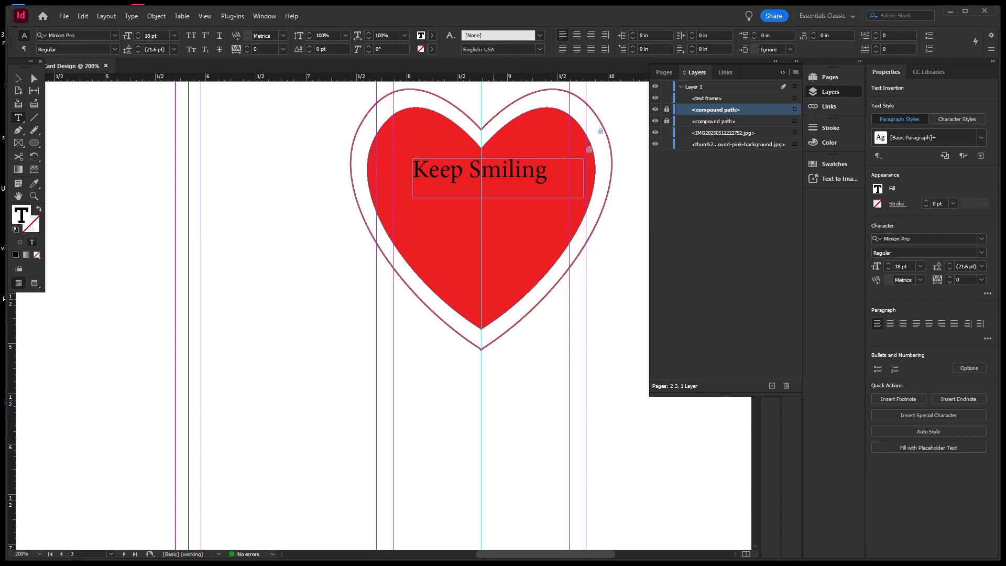
{"action": "type", "text": "A"}
{"action": "type", "text": "l"}
{"action": "key", "text": "BackSpace"}
{"action": "key", "text": "BackSpace"}
{"action": "left_click", "coordinate": [18, 79]}
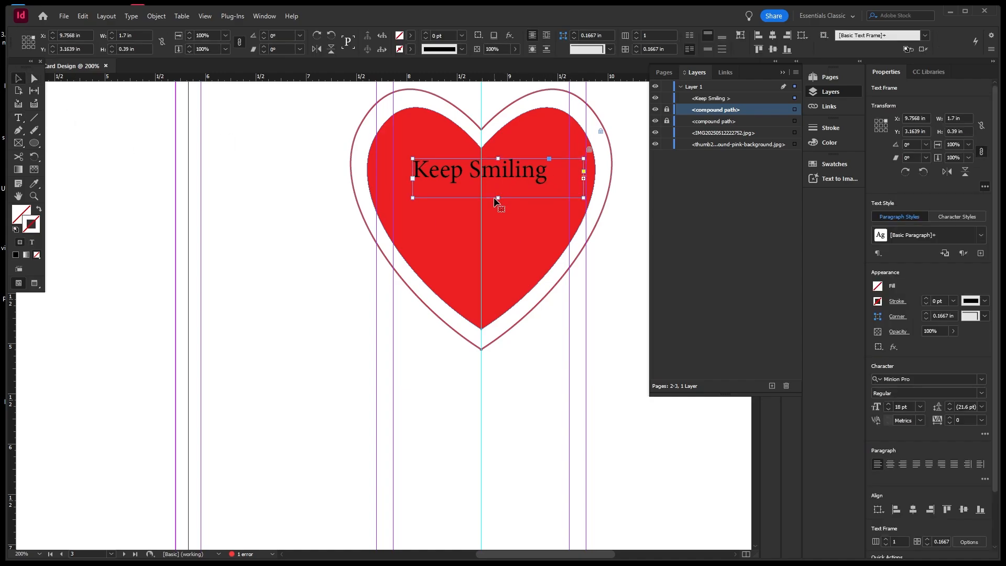
{"action": "left_click_drag", "start_coordinate": [497, 202], "coordinate": [496, 232]}
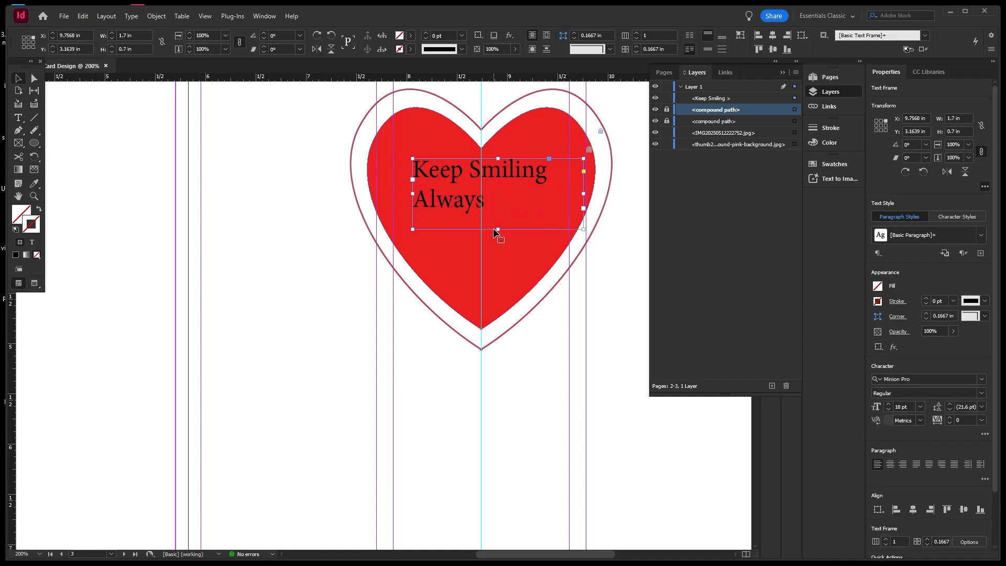
Reduce the text frame to about 1.18 × 0.48 in and centre-align its paragraph
{"action": "double_click", "coordinate": [582, 228]}
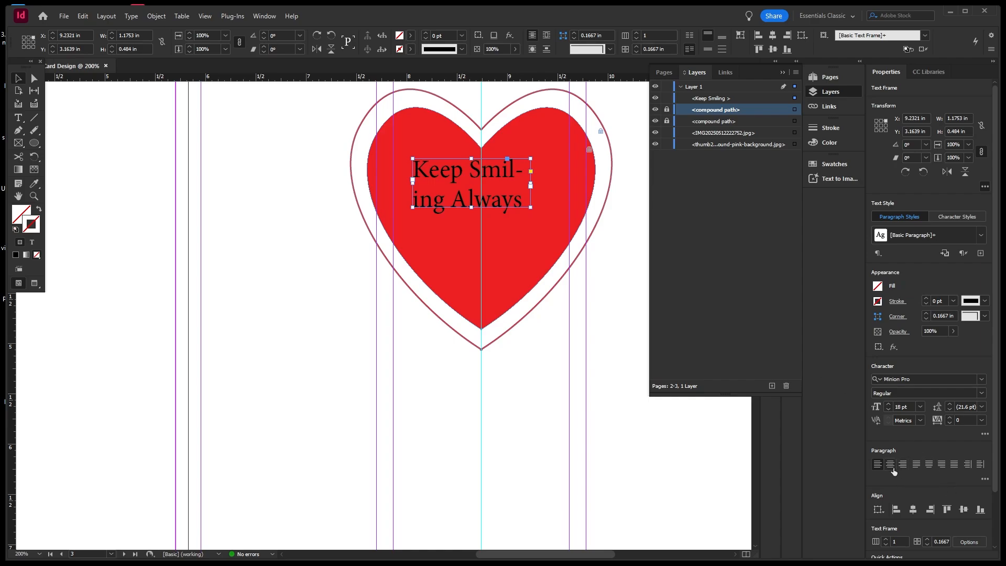
{"action": "left_click", "coordinate": [893, 467]}
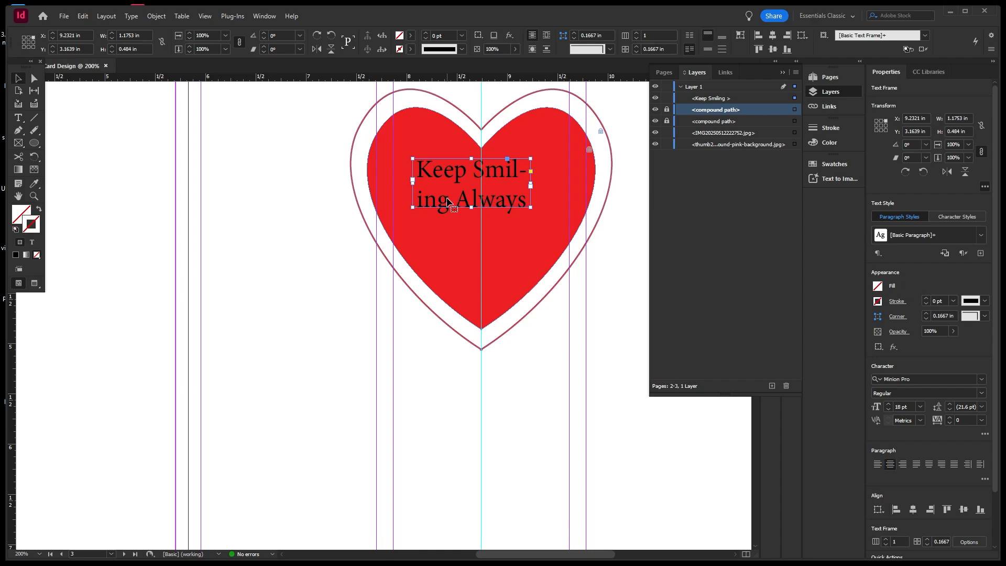
Delete the letter before "ing" in "Smiling" and widen the text frame to about 1.46 in
{"action": "double_click", "coordinate": [418, 200]}
{"action": "left_click", "coordinate": [415, 203]}
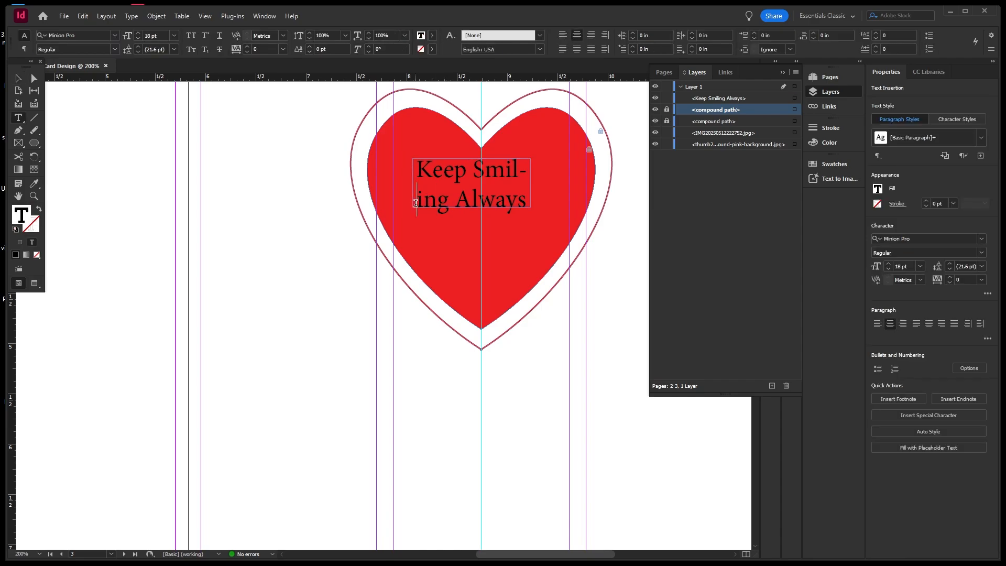
{"action": "key", "text": "BackSpace"}
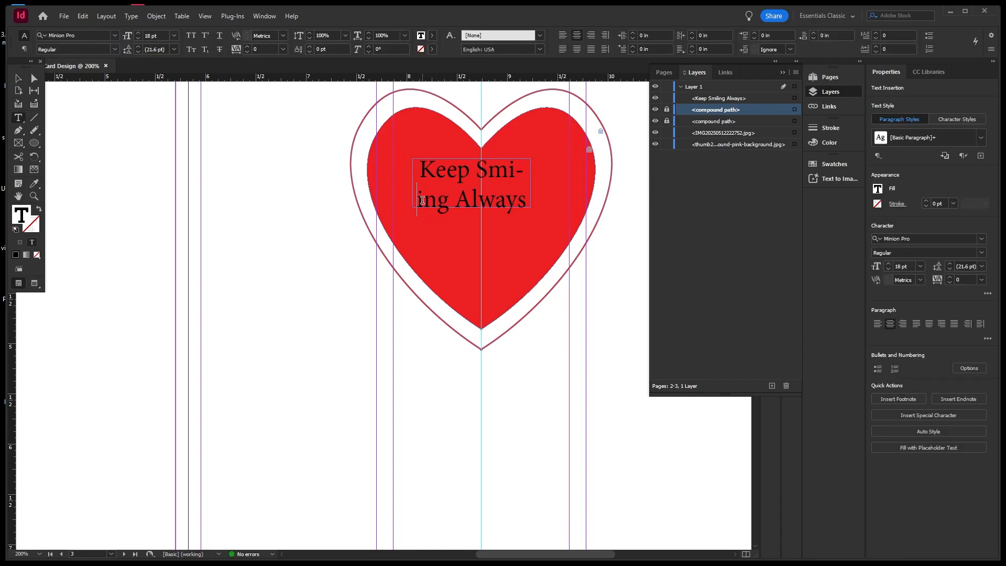
{"action": "left_click", "coordinate": [18, 78]}
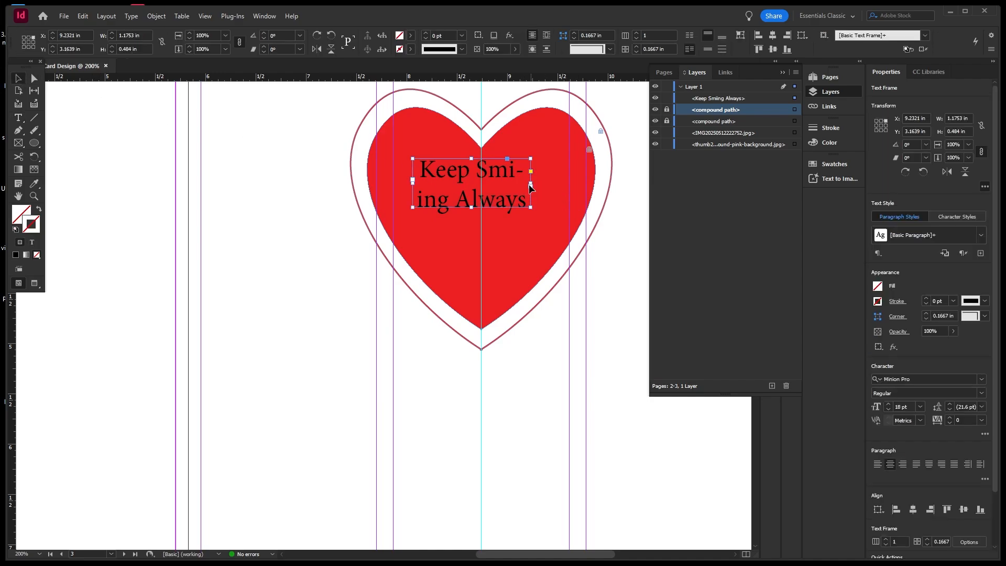
{"action": "left_click_drag", "start_coordinate": [531, 184], "coordinate": [560, 183]}
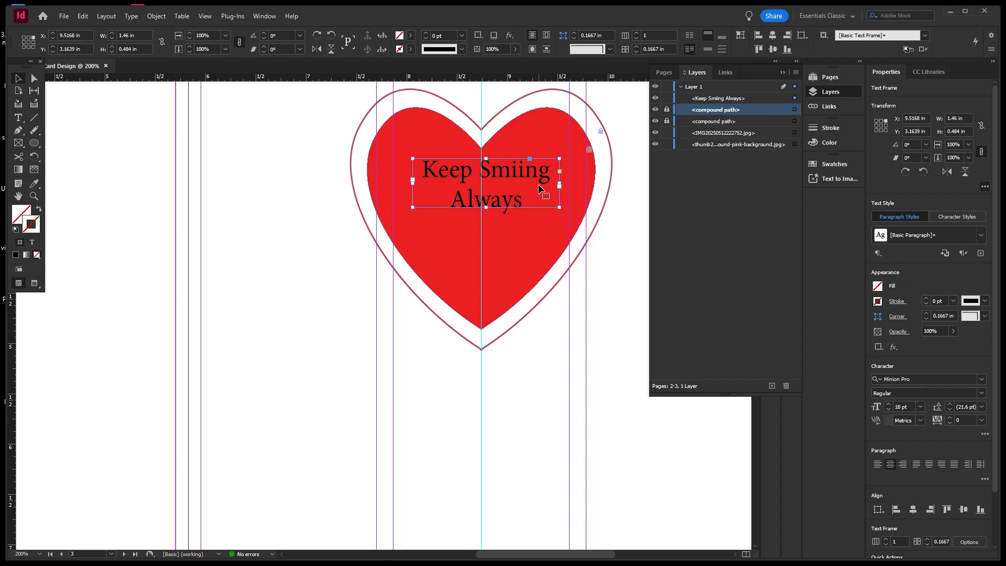
Select all the text in the heart's frame and set its font to Marcellus SC Regular
{"action": "double_click", "coordinate": [428, 172]}
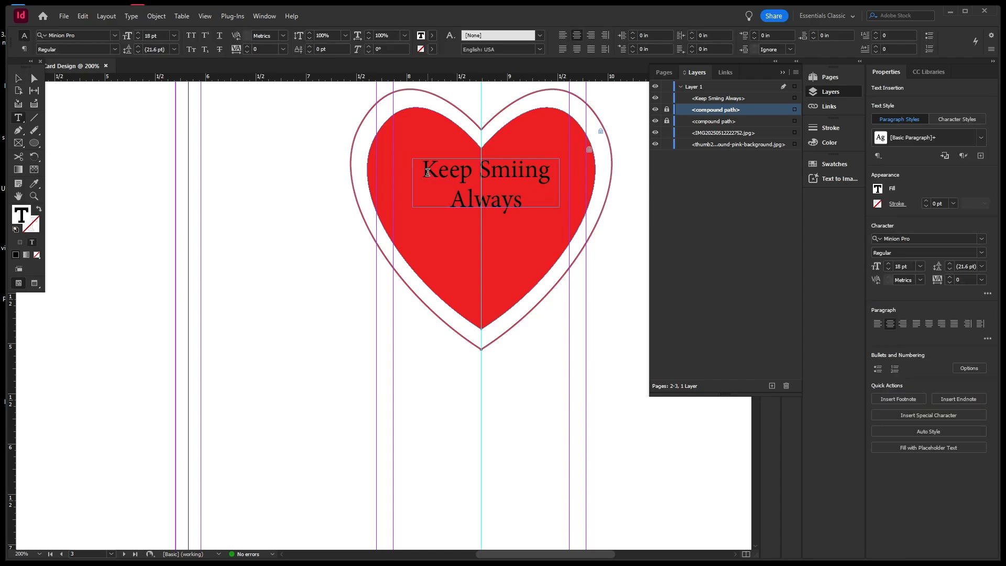
{"action": "left_click_drag", "start_coordinate": [424, 172], "coordinate": [615, 269]}
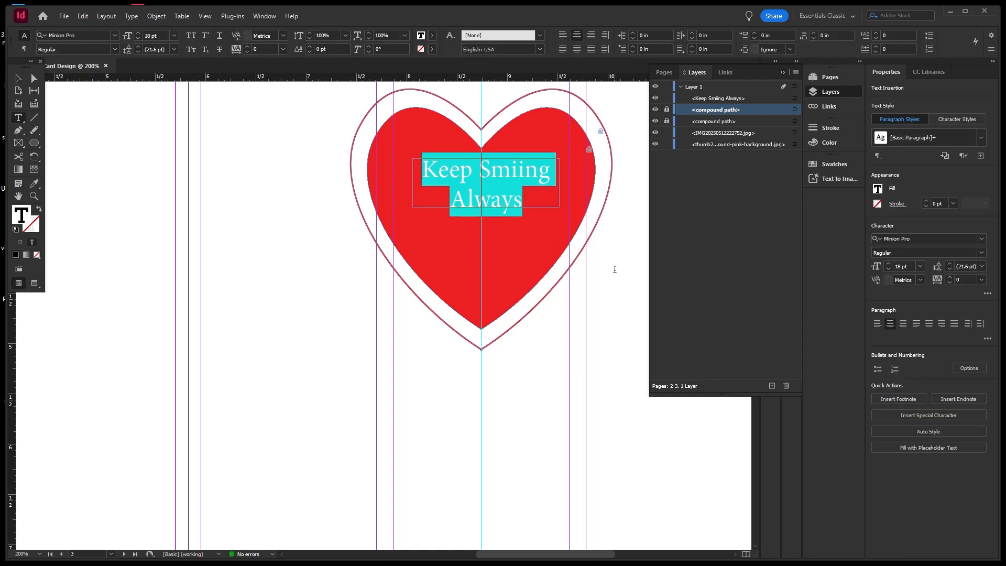
{"action": "left_click", "coordinate": [114, 35]}
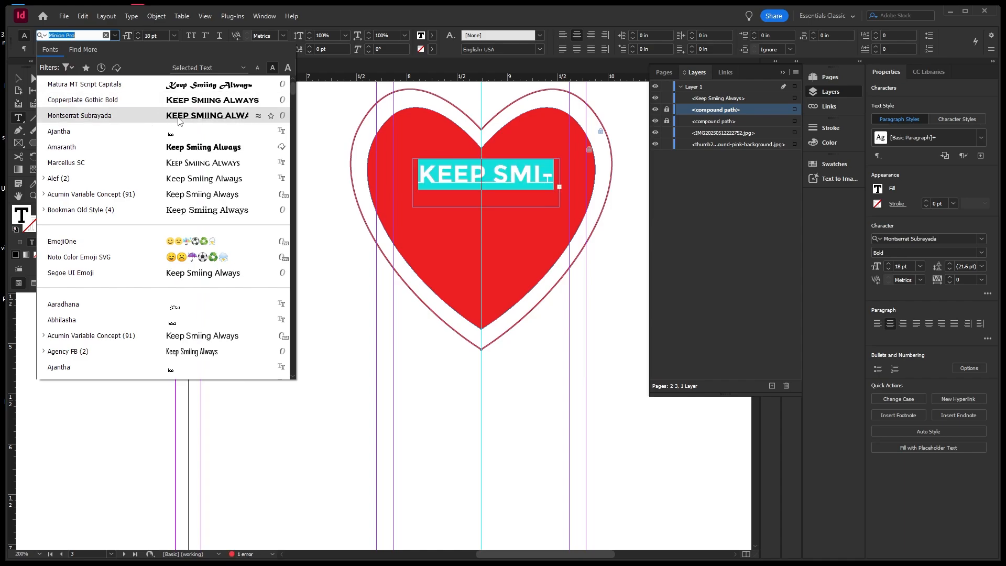
{"action": "left_click", "coordinate": [211, 166]}
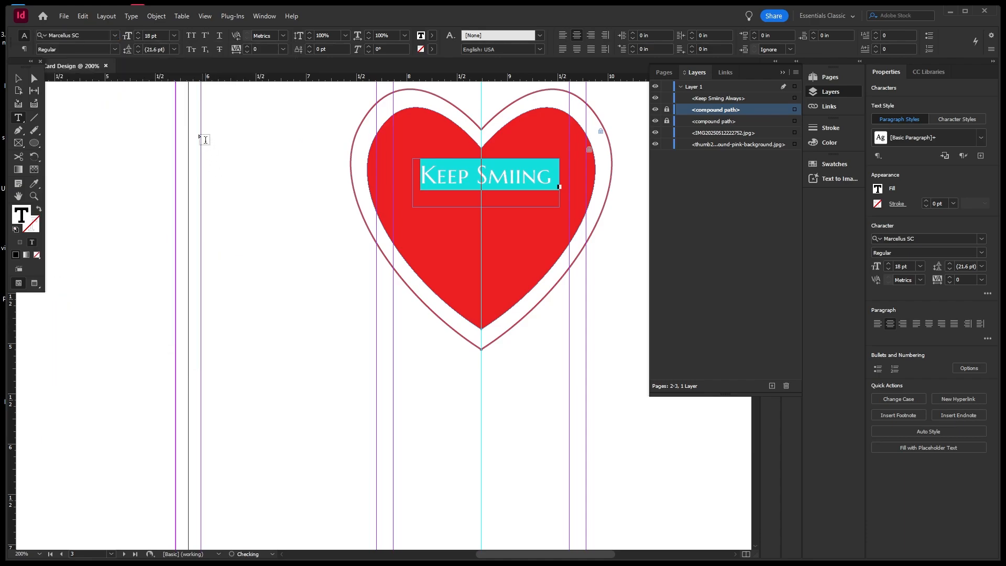
{"action": "left_click", "coordinate": [115, 49]}
{"action": "left_click", "coordinate": [115, 49]}
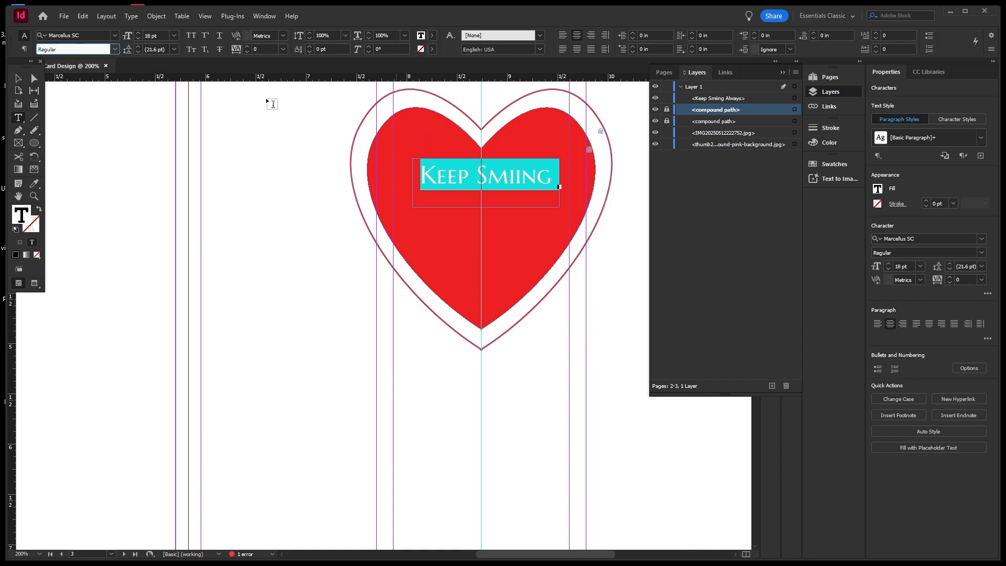
Resize the heart's text frame to about 1.46 × 0.65 in so both lines of the message fit
{"action": "left_click", "coordinate": [18, 78]}
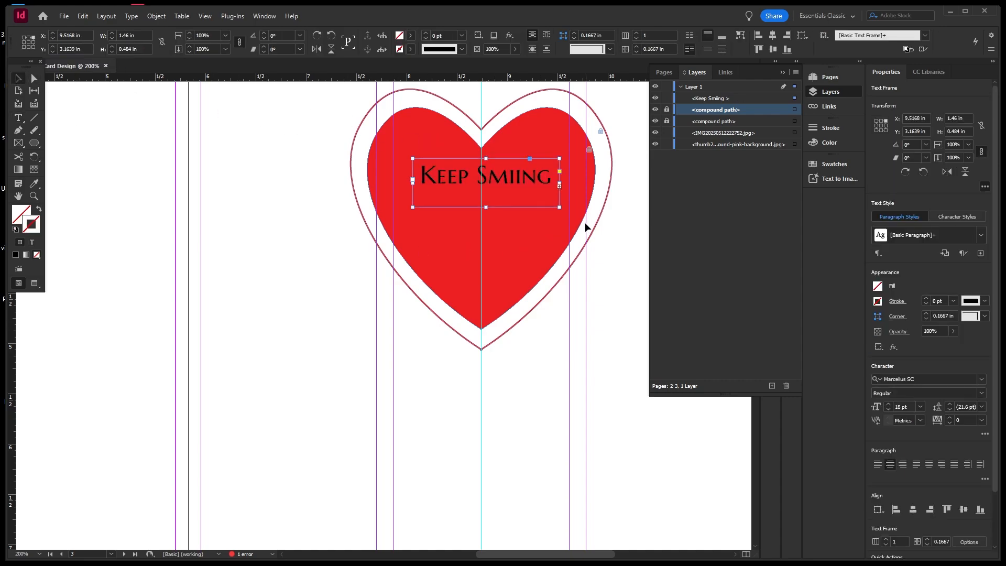
{"action": "left_click_drag", "start_coordinate": [487, 207], "coordinate": [485, 237]}
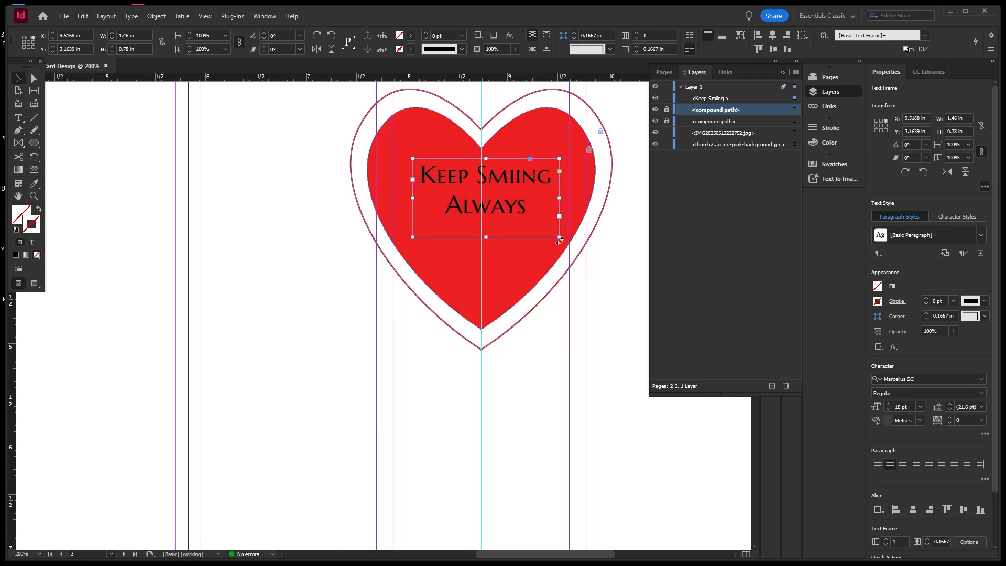
{"action": "left_click_drag", "start_coordinate": [560, 236], "coordinate": [539, 225]}
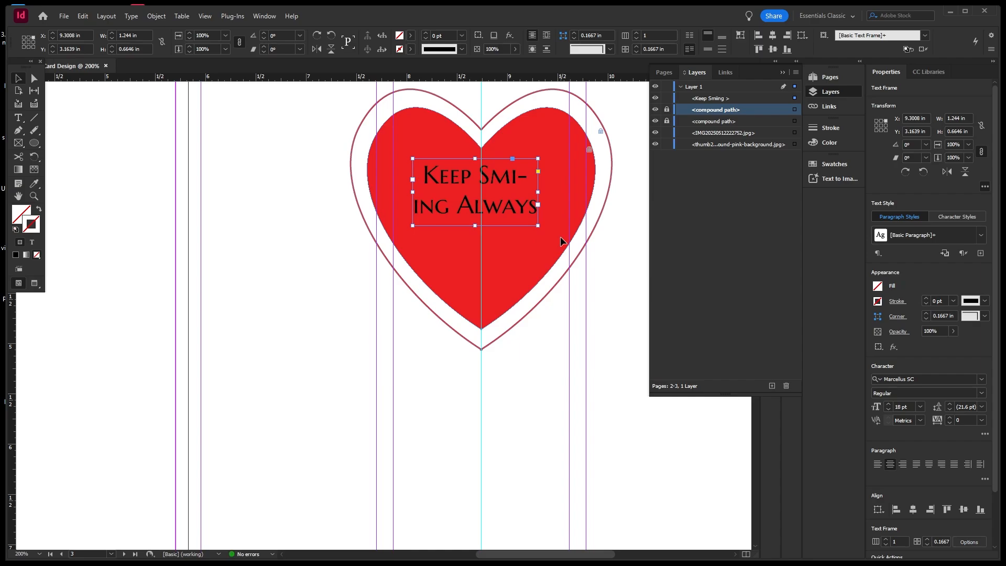
{"action": "key", "text": "ctrl+z"}
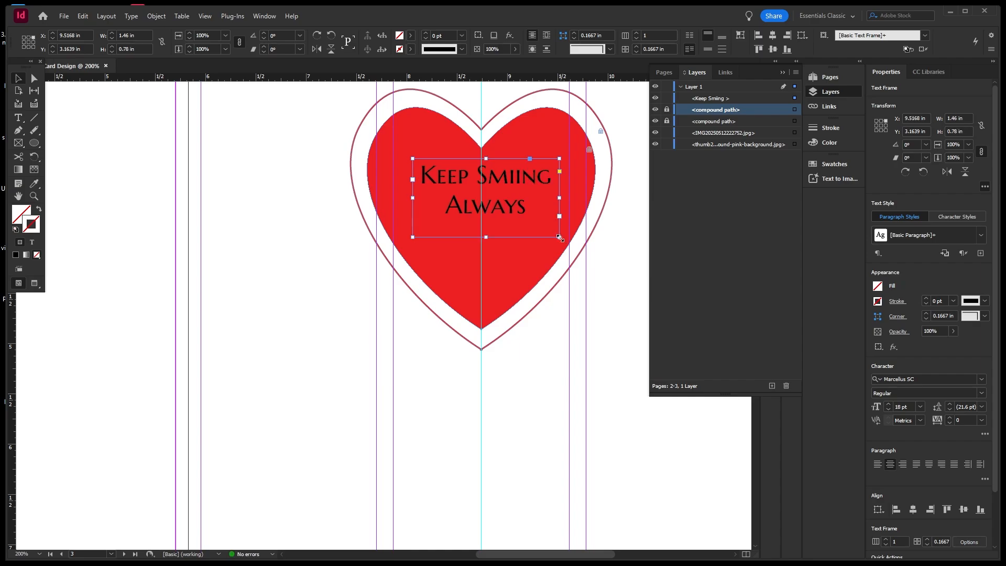
{"action": "left_click_drag", "start_coordinate": [486, 237], "coordinate": [486, 223]}
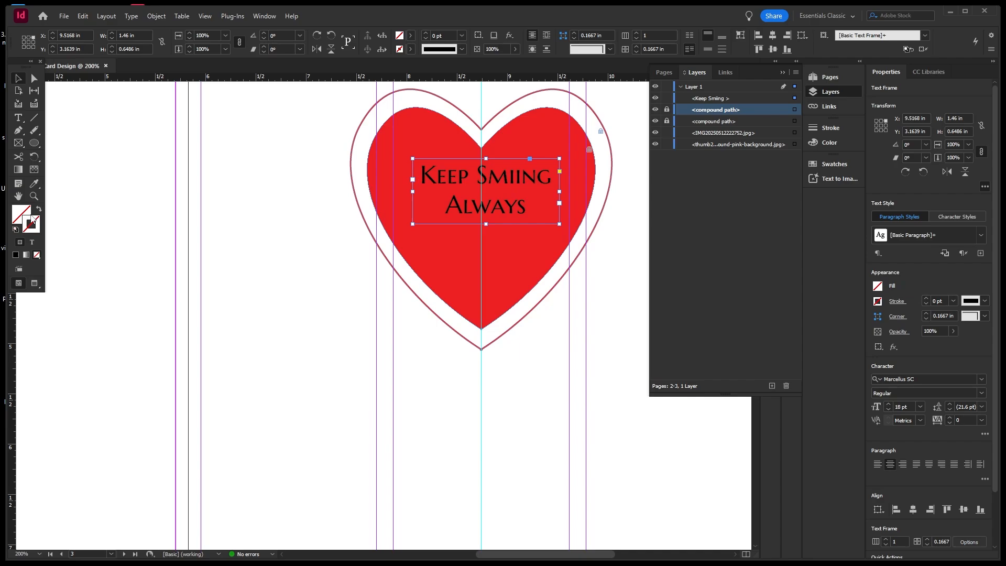
Select all the text in the heart's frame, set its fill to white (ffffff), and deselect the frame
{"action": "double_click", "coordinate": [422, 176]}
{"action": "left_click_drag", "start_coordinate": [422, 176], "coordinate": [560, 210]}
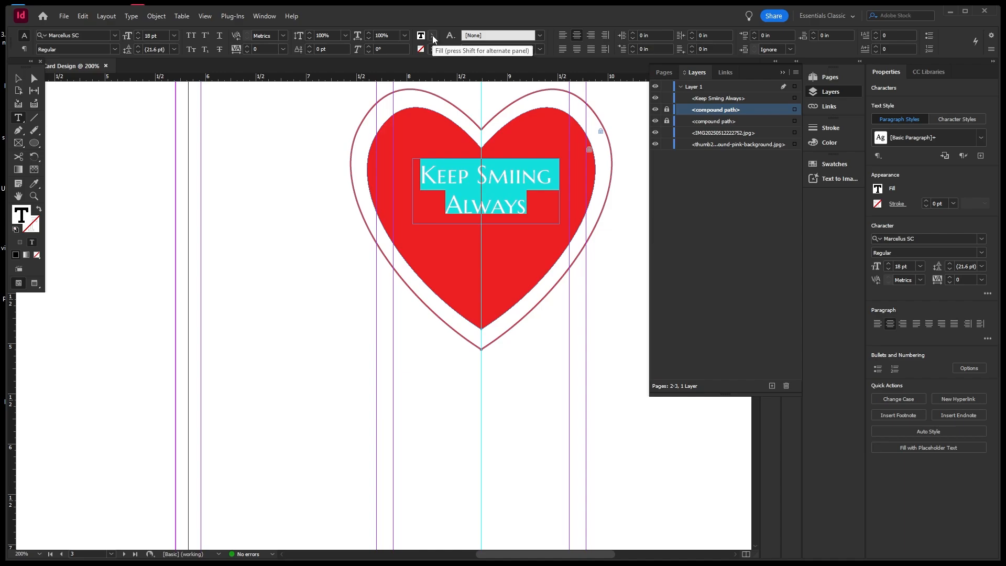
{"action": "double_click", "coordinate": [21, 216]}
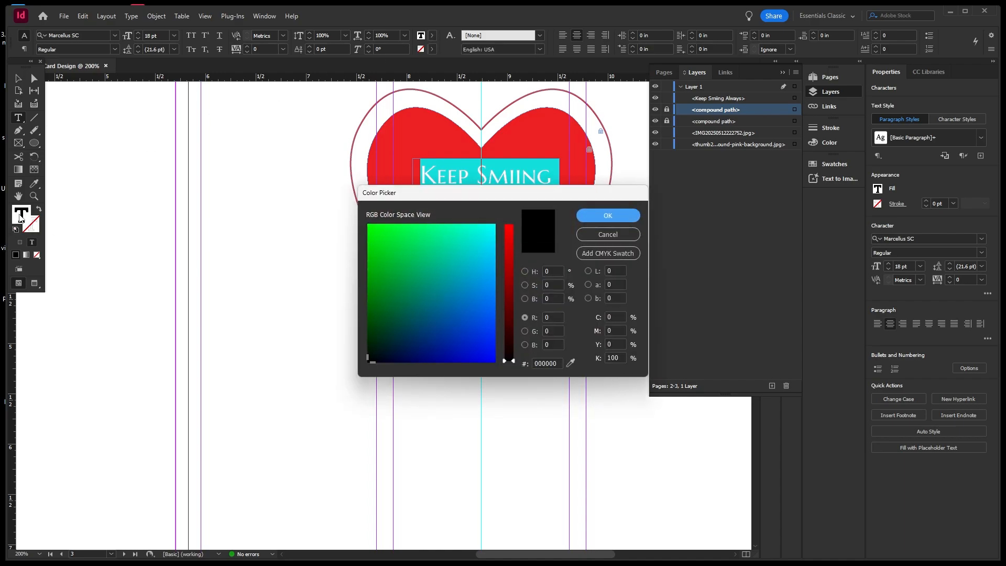
{"action": "left_click", "coordinate": [525, 271]}
{"action": "left_click", "coordinate": [438, 241]}
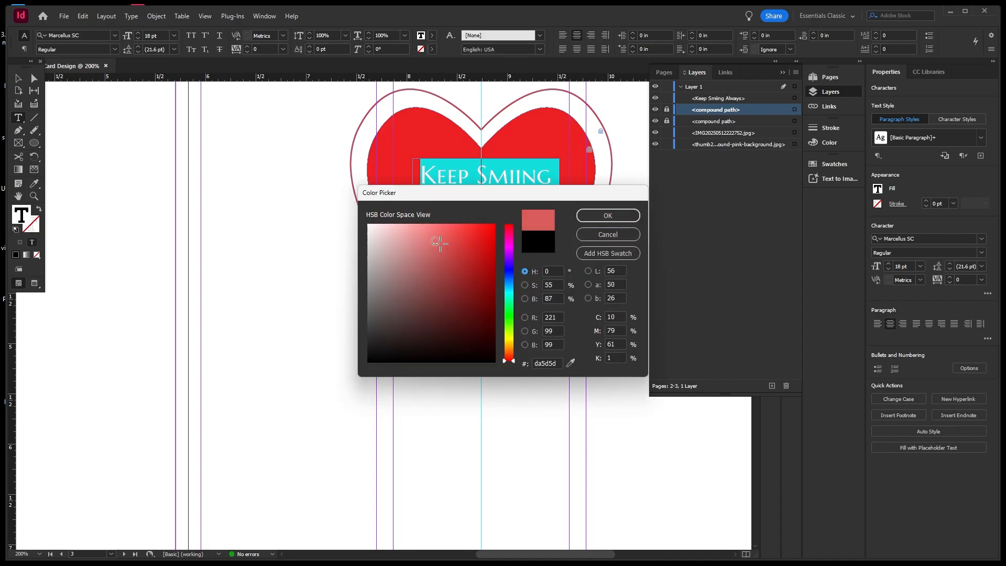
{"action": "left_click_drag", "start_coordinate": [438, 242], "coordinate": [369, 225]}
{"action": "left_click", "coordinate": [602, 223]}
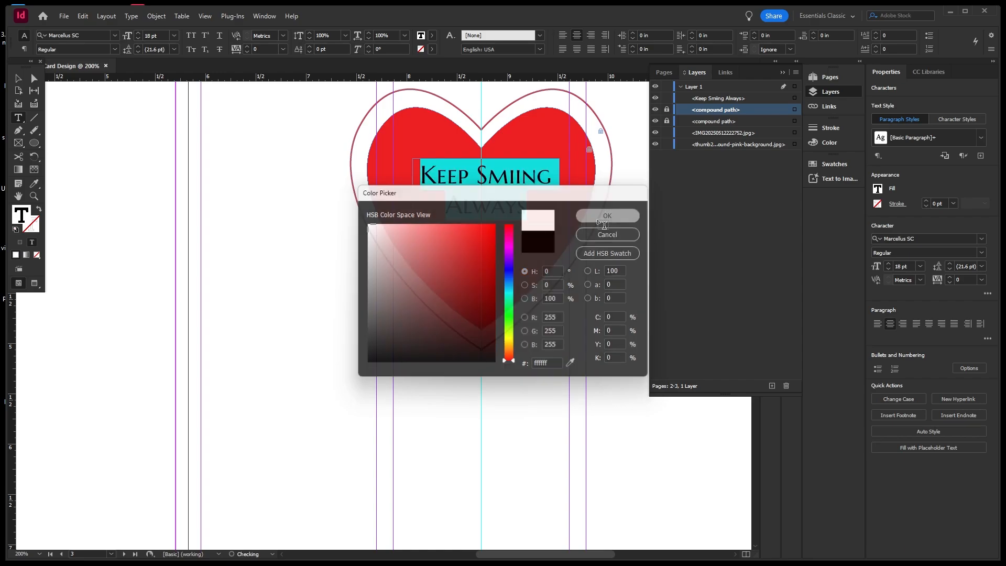
{"action": "left_click", "coordinate": [15, 79]}
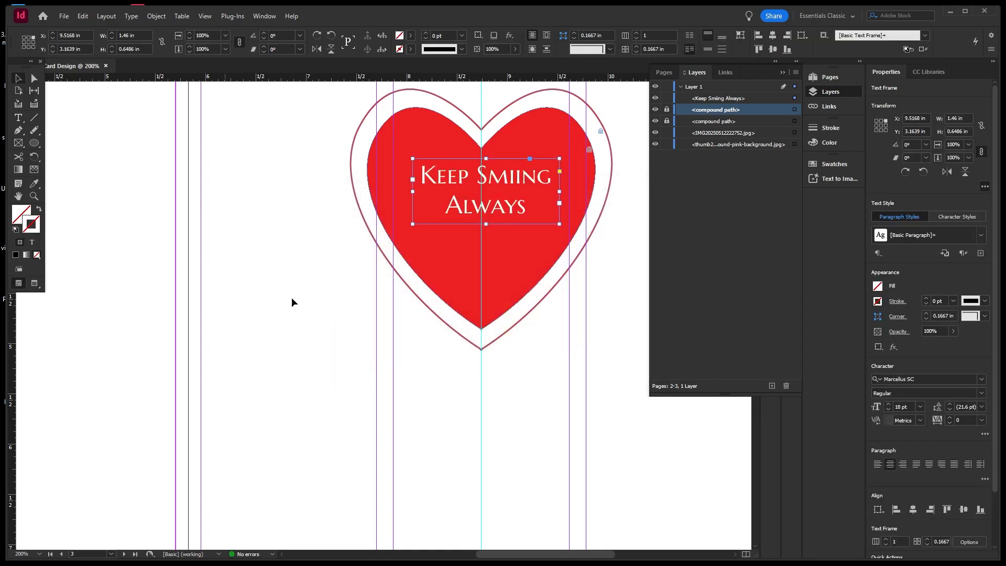
{"action": "left_click", "coordinate": [376, 339]}
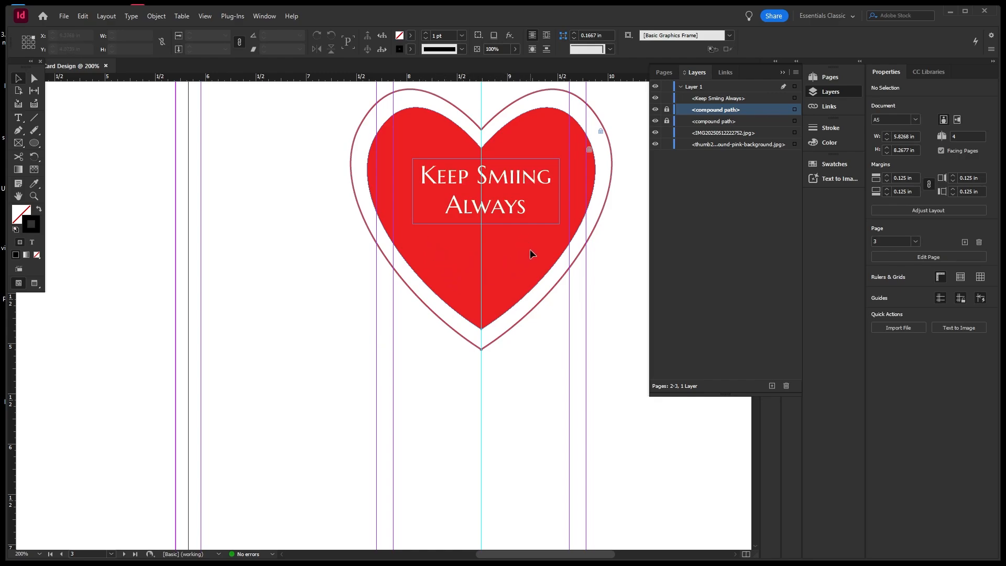
Draw an ellipse about 0.71 × 0.33 in inside the heart, centred below the message
{"action": "left_click", "coordinate": [38, 144]}
{"action": "left_click_drag", "start_coordinate": [443, 250], "coordinate": [515, 283]}
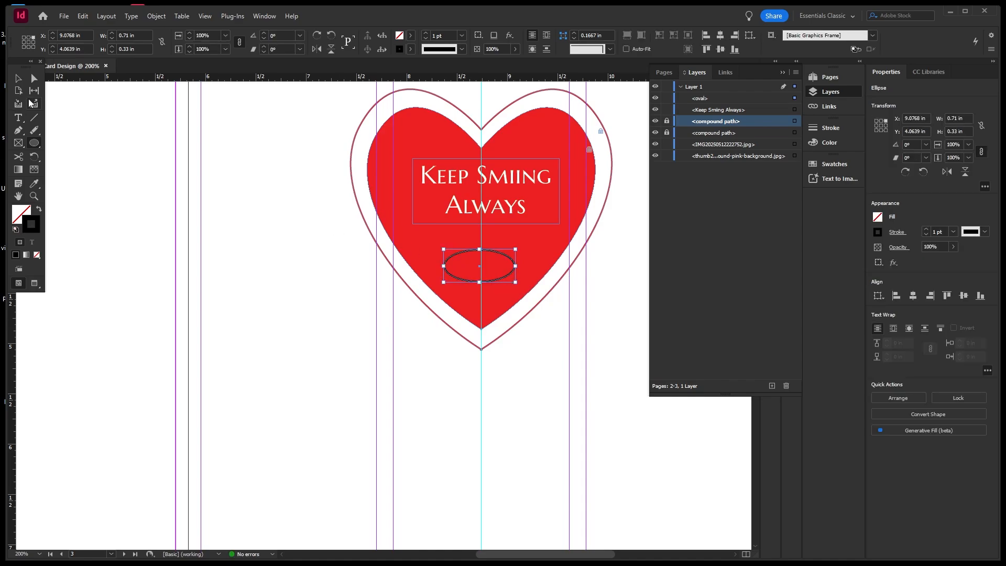
{"action": "left_click", "coordinate": [18, 81]}
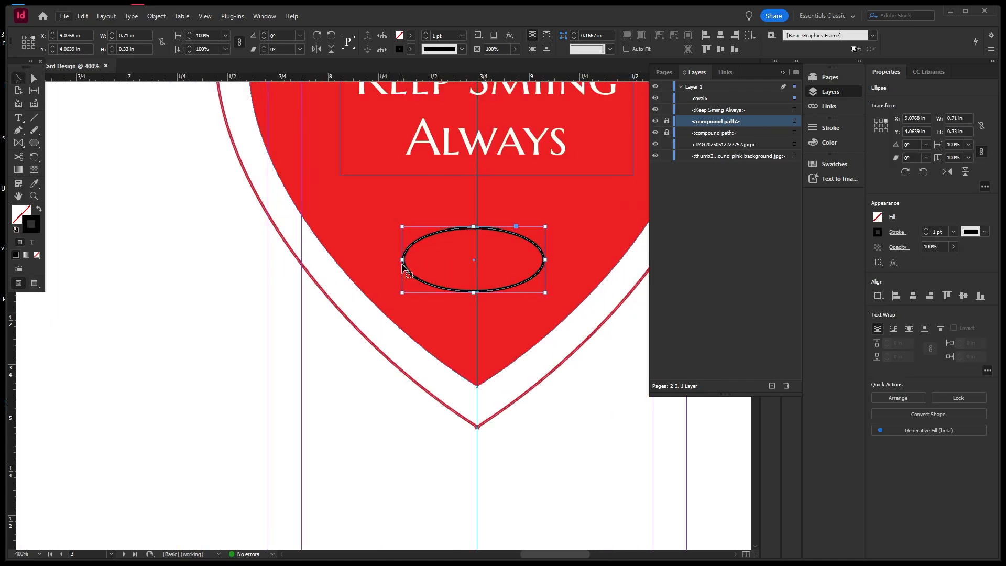
Erase the ellipse's upper half with the Erase Tool and trim the arc's right end to a new horizontal guide at its tips
{"action": "left_click", "coordinate": [35, 133]}
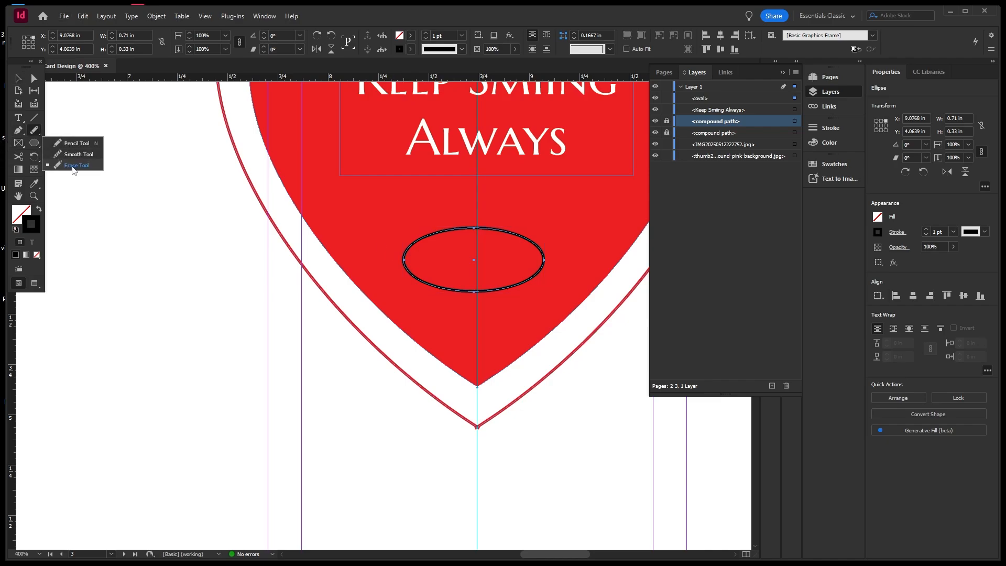
{"action": "left_click", "coordinate": [70, 166]}
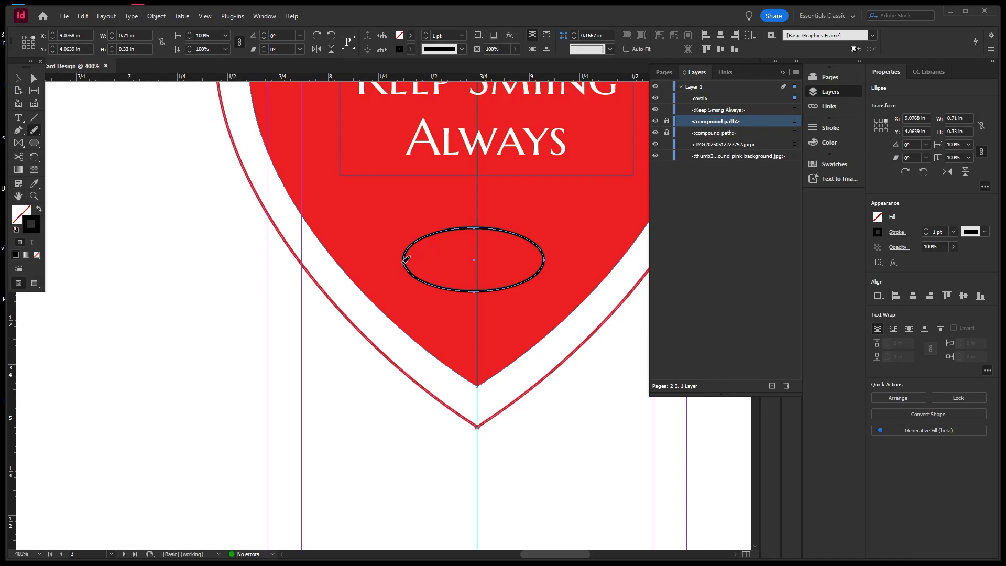
{"action": "left_click_drag", "start_coordinate": [407, 263], "coordinate": [557, 256]}
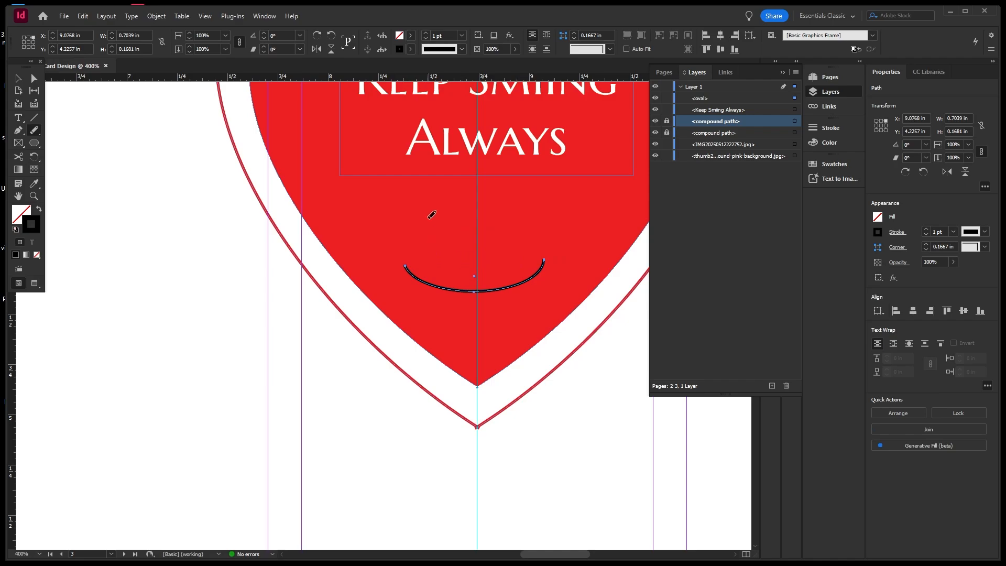
{"action": "left_click_drag", "start_coordinate": [339, 80], "coordinate": [383, 263]}
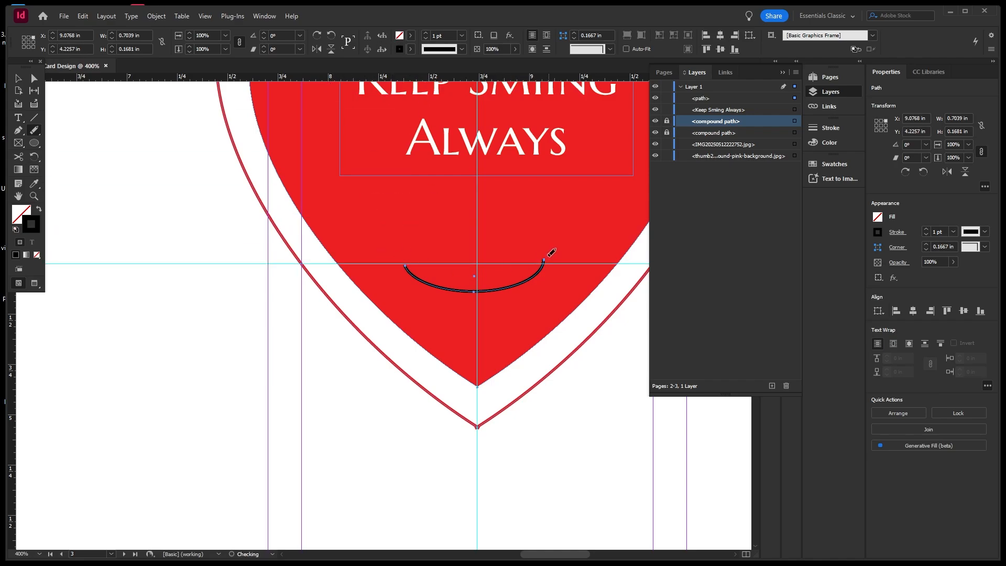
{"action": "left_click_drag", "start_coordinate": [543, 260], "coordinate": [545, 262]}
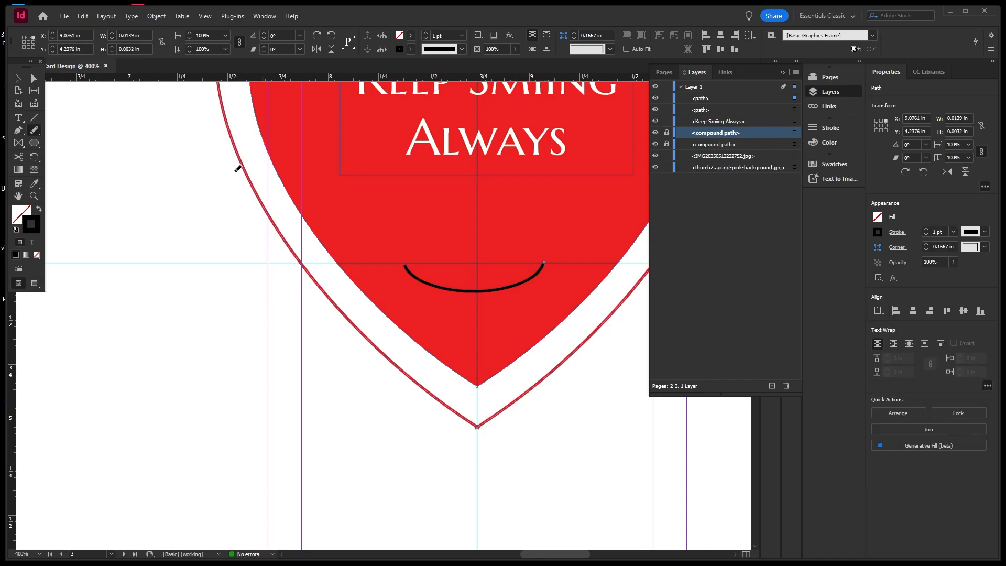
Convert the smile arc's lowest anchor to a smooth point and pull it down to about Y 4.41 in
{"action": "left_click", "coordinate": [34, 79]}
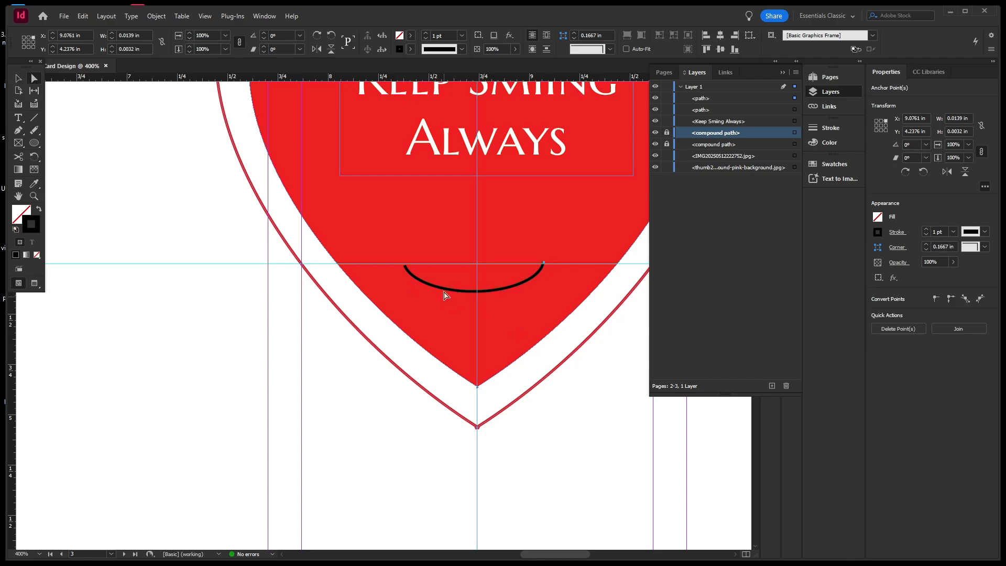
{"action": "left_click", "coordinate": [475, 292]}
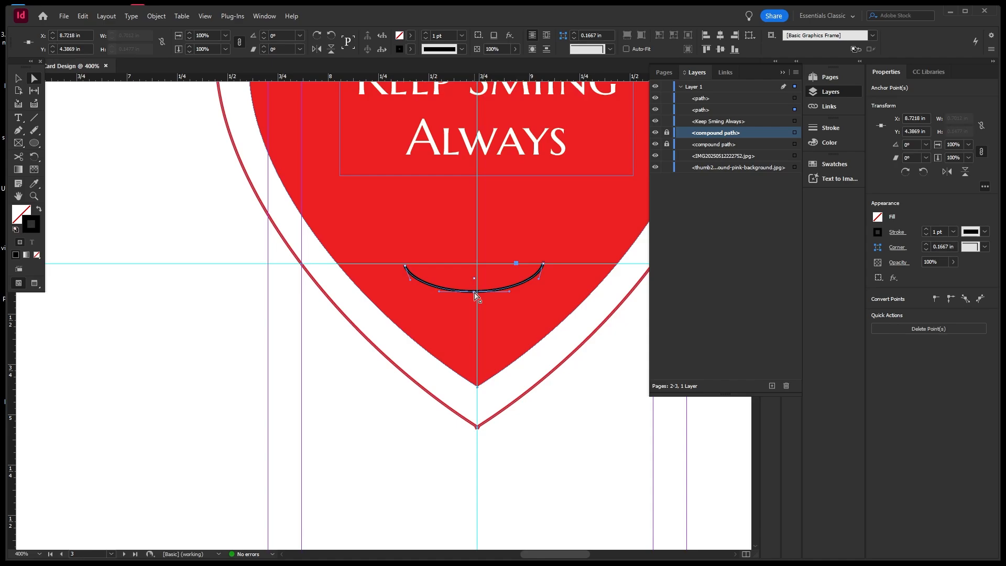
{"action": "left_click", "coordinate": [962, 301]}
{"action": "left_click_drag", "start_coordinate": [474, 292], "coordinate": [475, 299]}
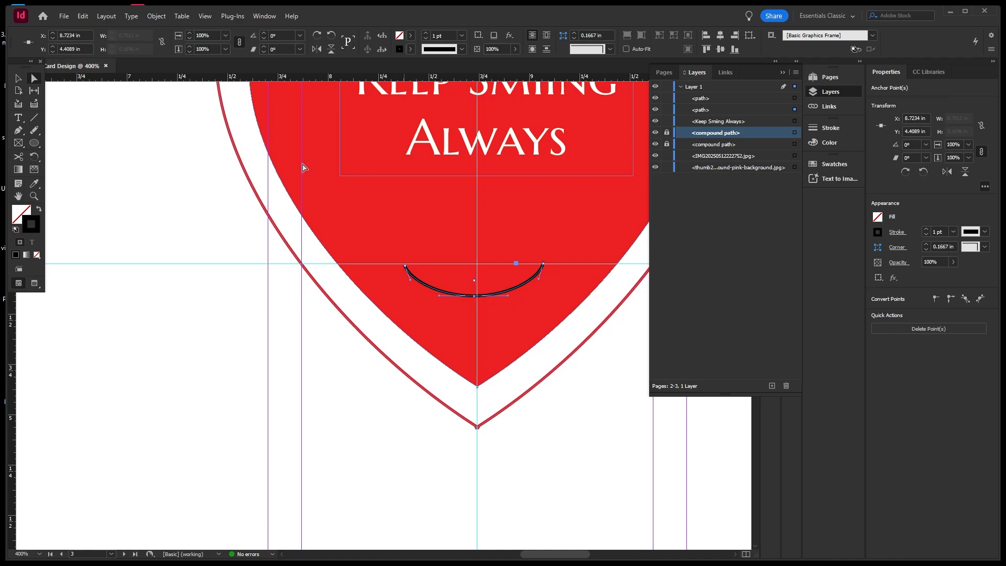
{"action": "left_click", "coordinate": [18, 78]}
{"action": "left_click", "coordinate": [202, 315]}
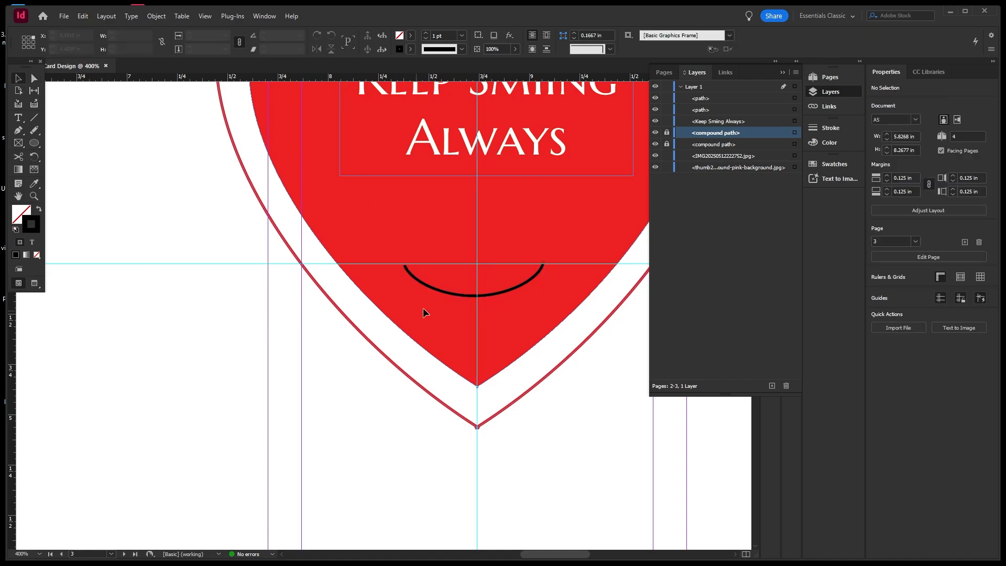
Draw a short curved stroke about 0.056 × 0.084 in at the smile's left end with the Pen tool
{"action": "scroll", "coordinate": [485, 238], "scroll_direction": "down", "scroll_amount": 2}
{"action": "scroll", "coordinate": [488, 248], "scroll_direction": "up", "scroll_amount": 1}
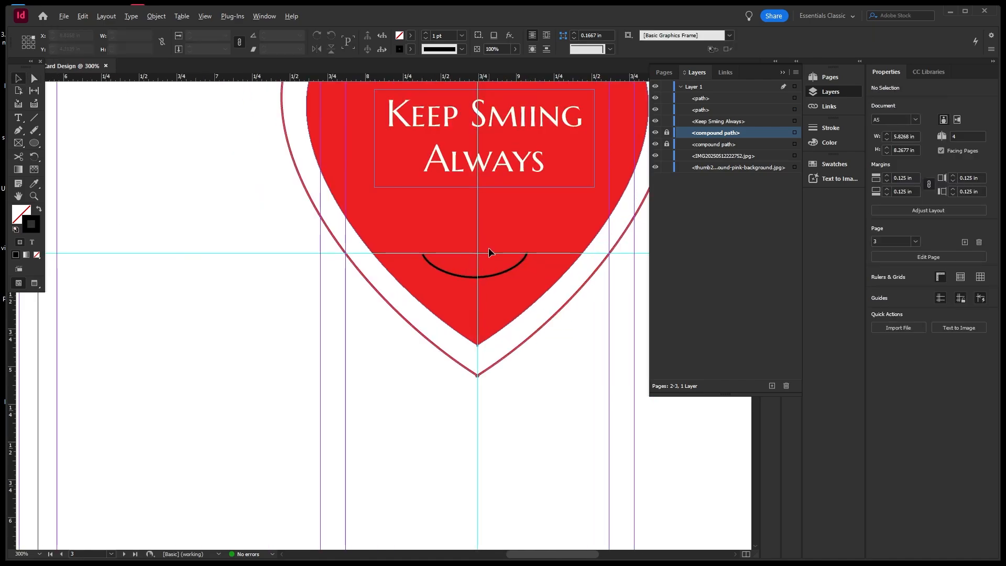
{"action": "scroll", "coordinate": [419, 265], "scroll_direction": "up", "scroll_amount": 1}
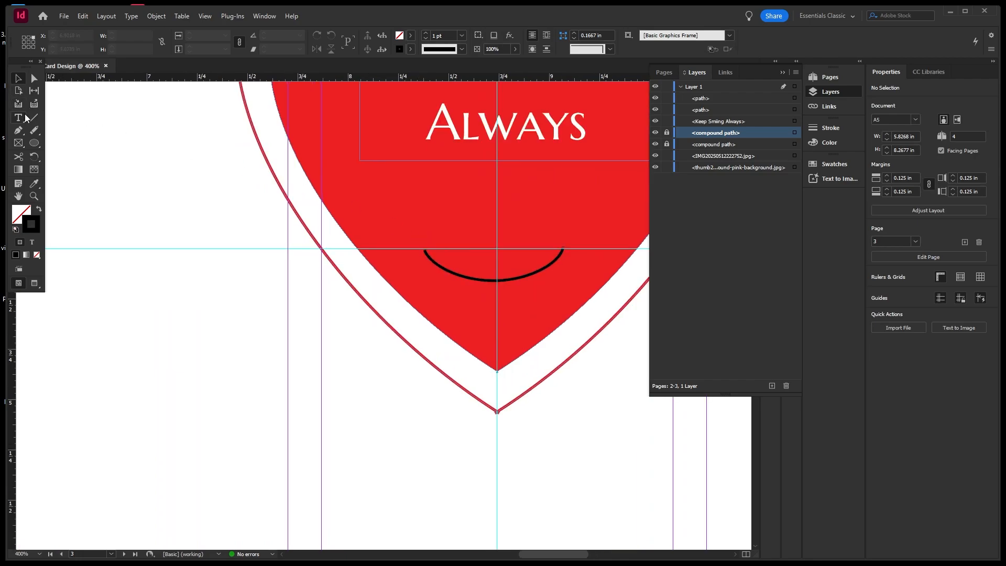
{"action": "left_click", "coordinate": [17, 130]}
{"action": "scroll", "coordinate": [446, 260], "scroll_direction": "up", "scroll_amount": 1}
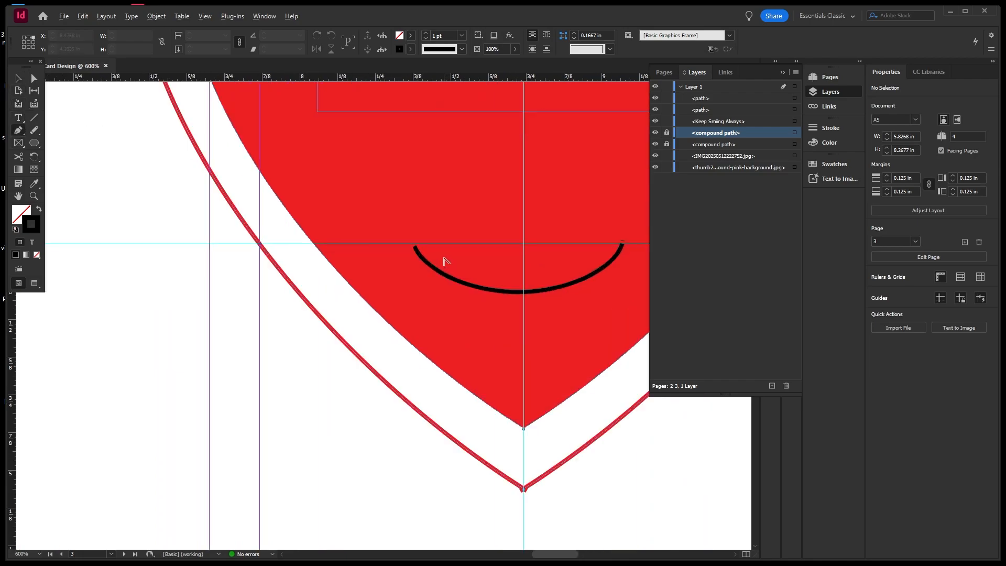
{"action": "left_click", "coordinate": [417, 232]}
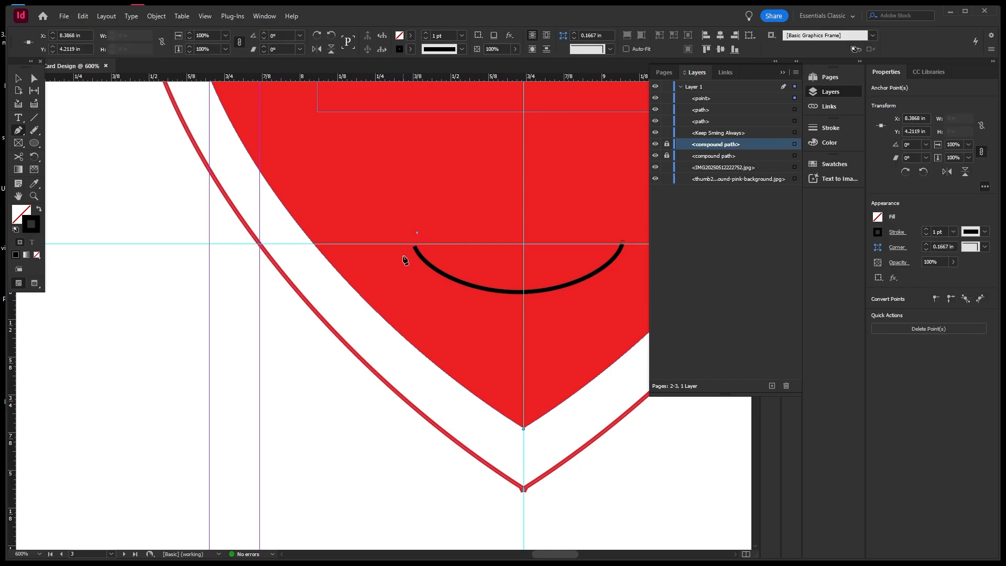
{"action": "left_click_drag", "start_coordinate": [404, 255], "coordinate": [405, 271]}
{"action": "left_click_drag", "start_coordinate": [404, 272], "coordinate": [405, 273]}
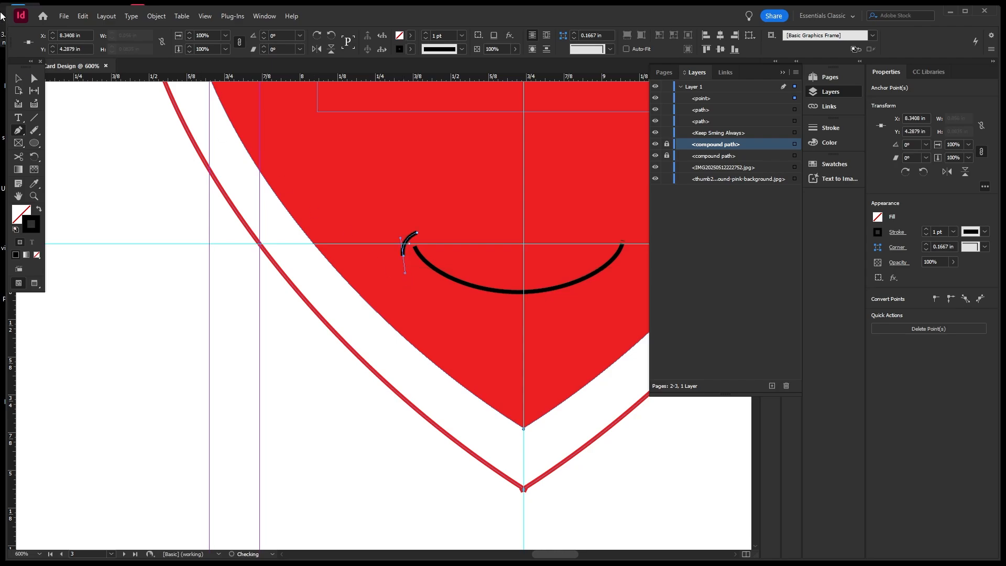
{"action": "left_click", "coordinate": [19, 79]}
Copy the short curved stroke at the smile's left end and paste the copy in place
{"action": "scroll", "coordinate": [294, 286], "scroll_direction": "down", "scroll_amount": 3}
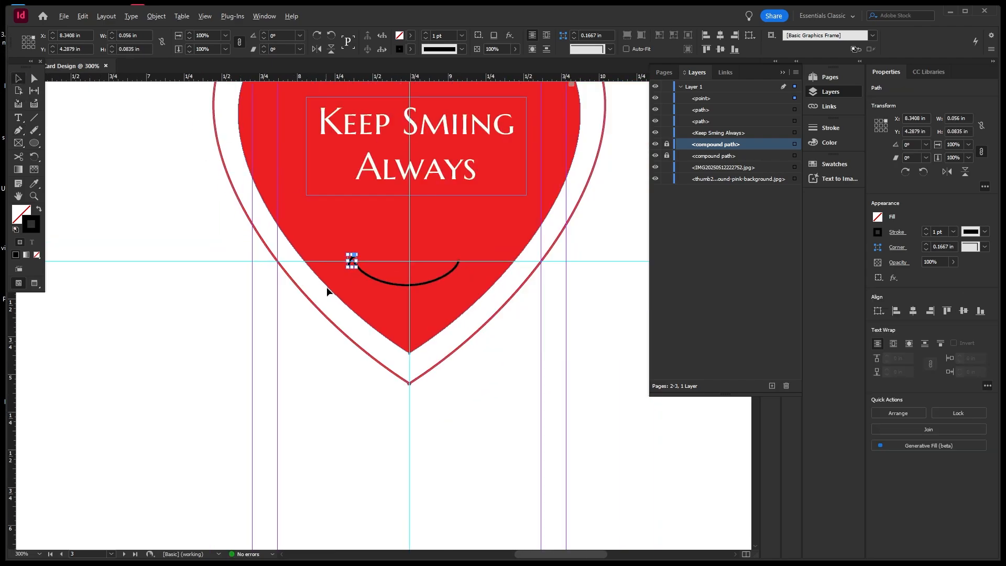
{"action": "scroll", "coordinate": [388, 268], "scroll_direction": "up", "scroll_amount": 1}
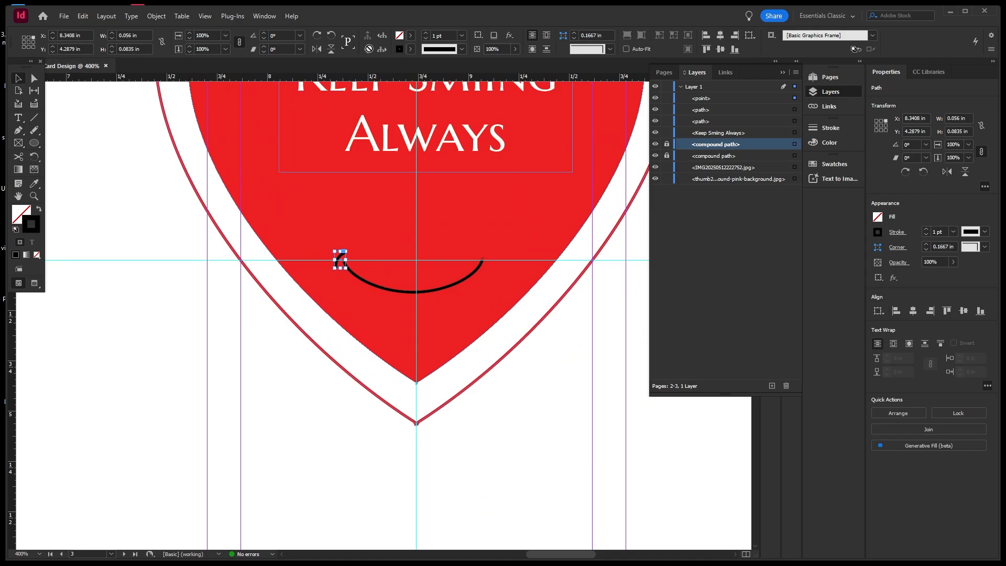
{"action": "left_click", "coordinate": [83, 16]}
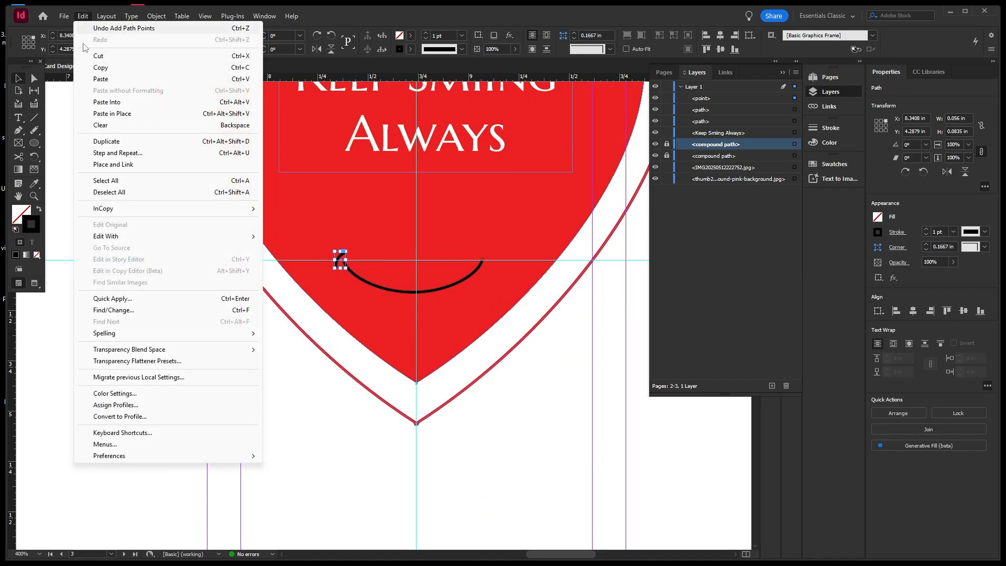
{"action": "left_click", "coordinate": [112, 69]}
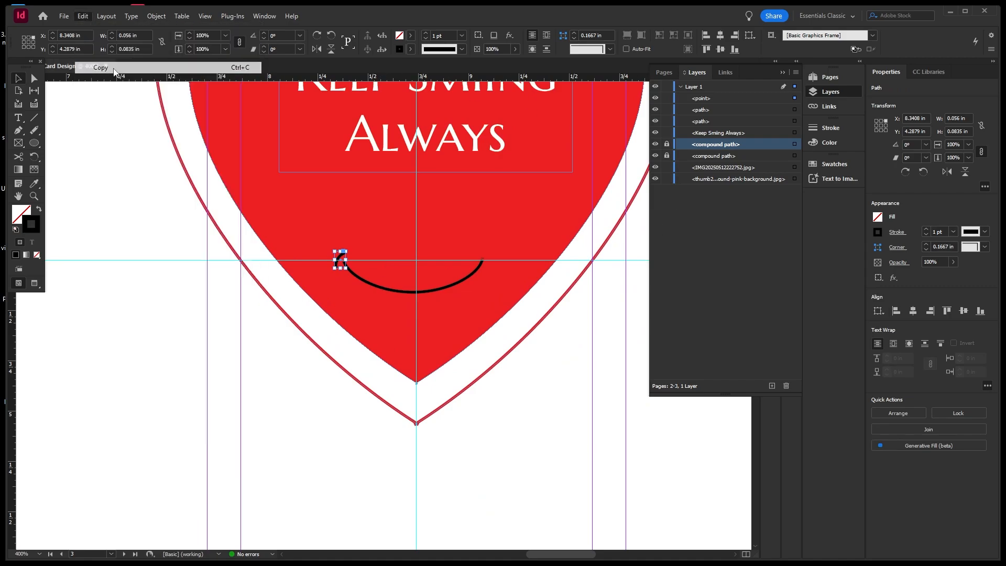
{"action": "left_click", "coordinate": [84, 16]}
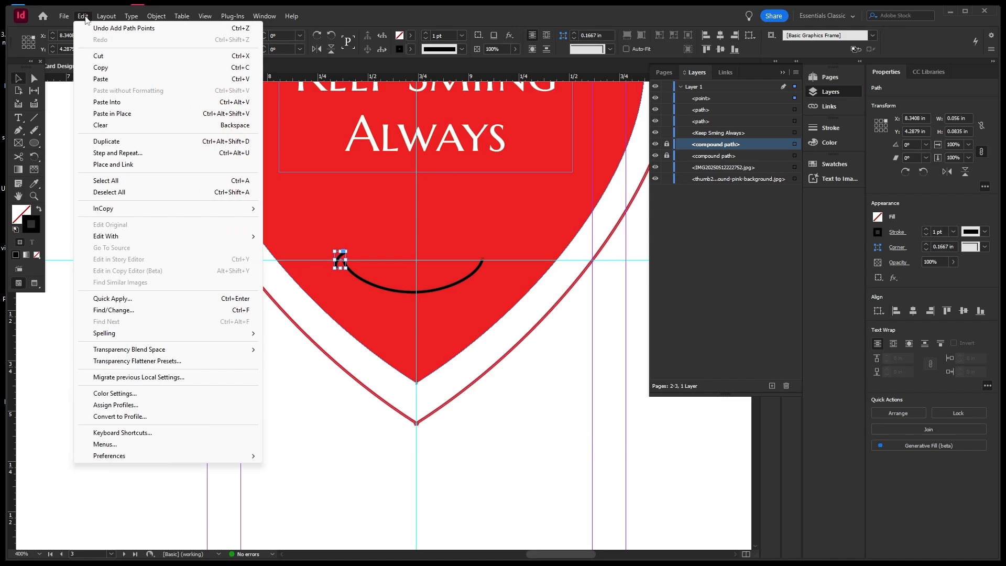
{"action": "left_click", "coordinate": [120, 114]}
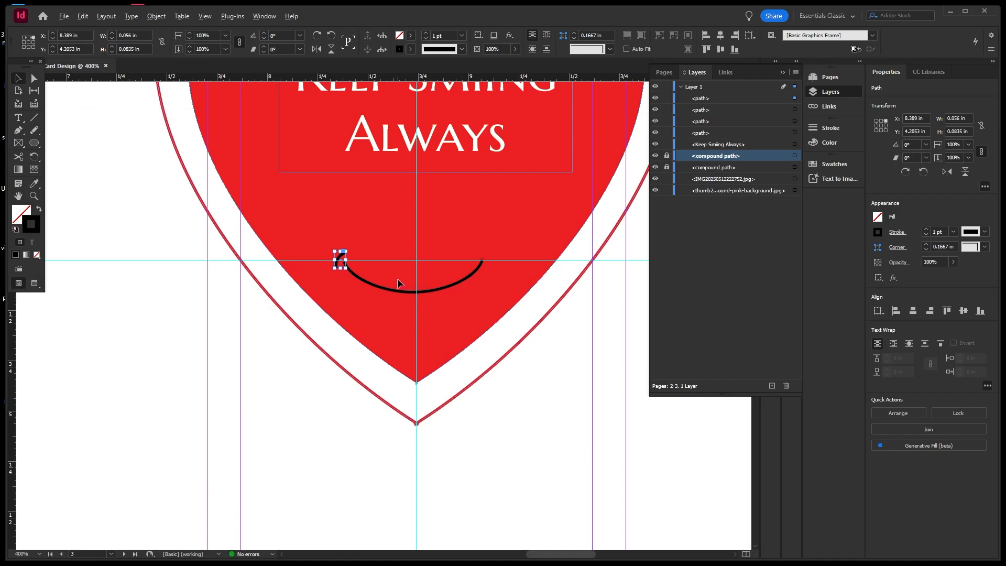
Flip the pasted copy of the short curved stroke horizontally
{"action": "scroll", "coordinate": [352, 265], "scroll_direction": "up", "scroll_amount": 4}
{"action": "right_click", "coordinate": [314, 241]}
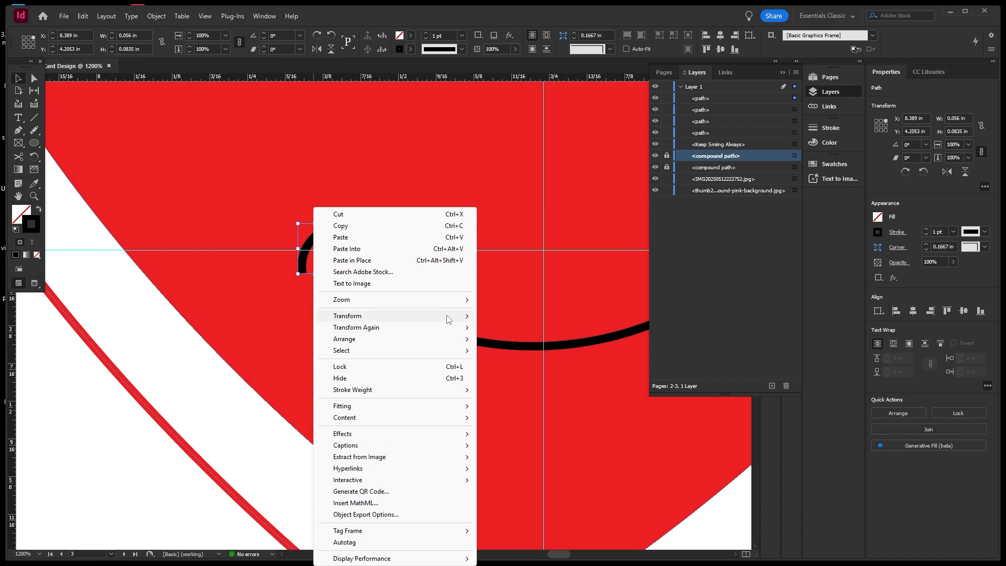
{"action": "mouse_move", "coordinate": [448, 316]}
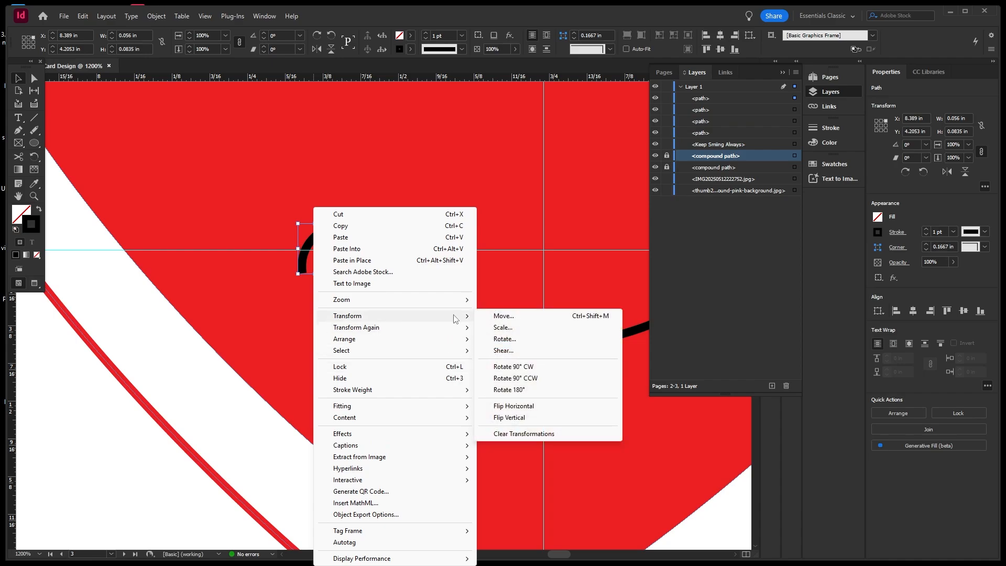
{"action": "left_click", "coordinate": [514, 407]}
{"action": "key", "text": "ctrl+minus"}
{"action": "key", "text": "ctrl+minus"}
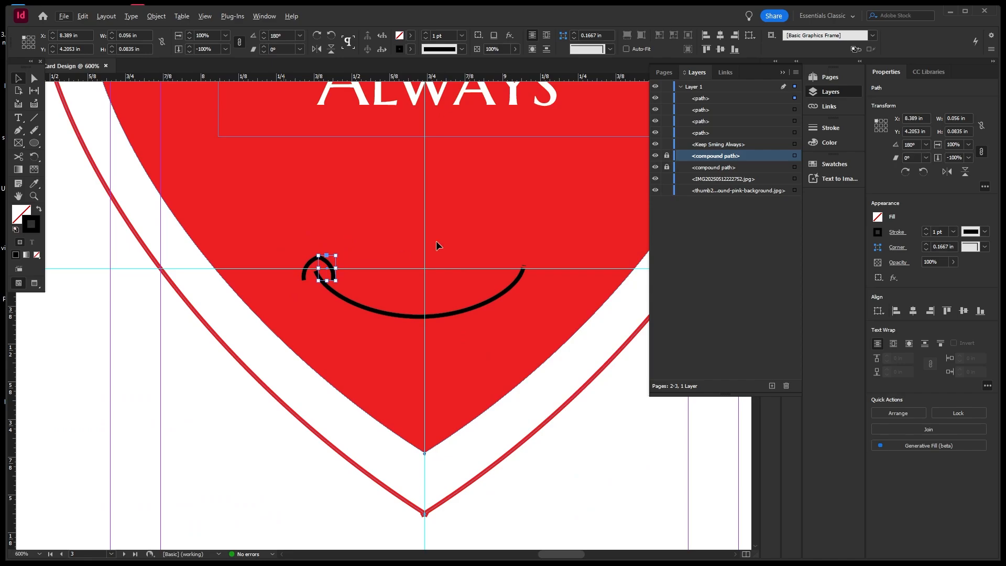
Move the flipped stroke horizontally to the smile's right end, at about X 9.056 in
{"action": "left_click", "coordinate": [352, 262]}
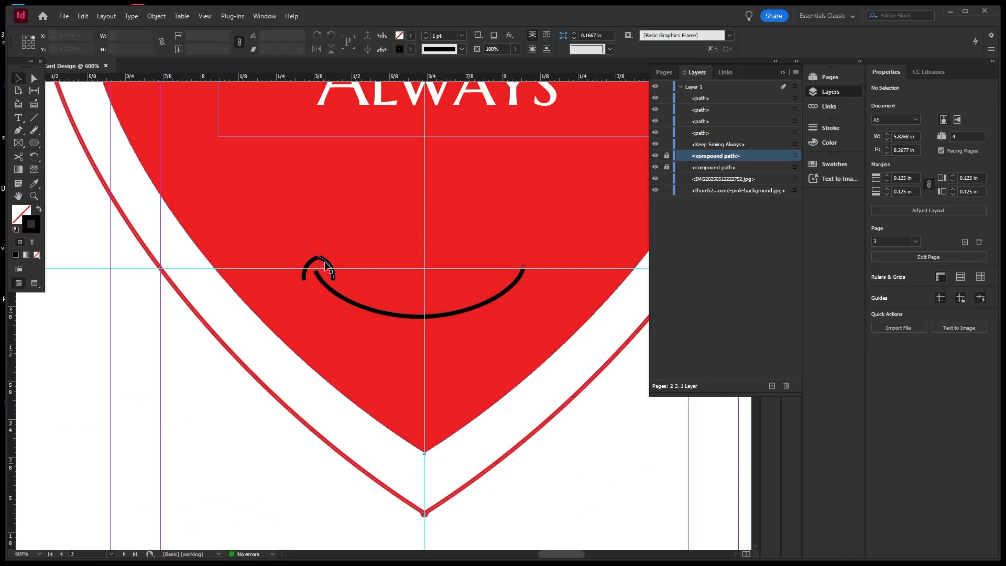
{"action": "left_click", "coordinate": [325, 265]}
{"action": "key", "text": "shift+Right"}
{"action": "key", "text": "shift+Right"}
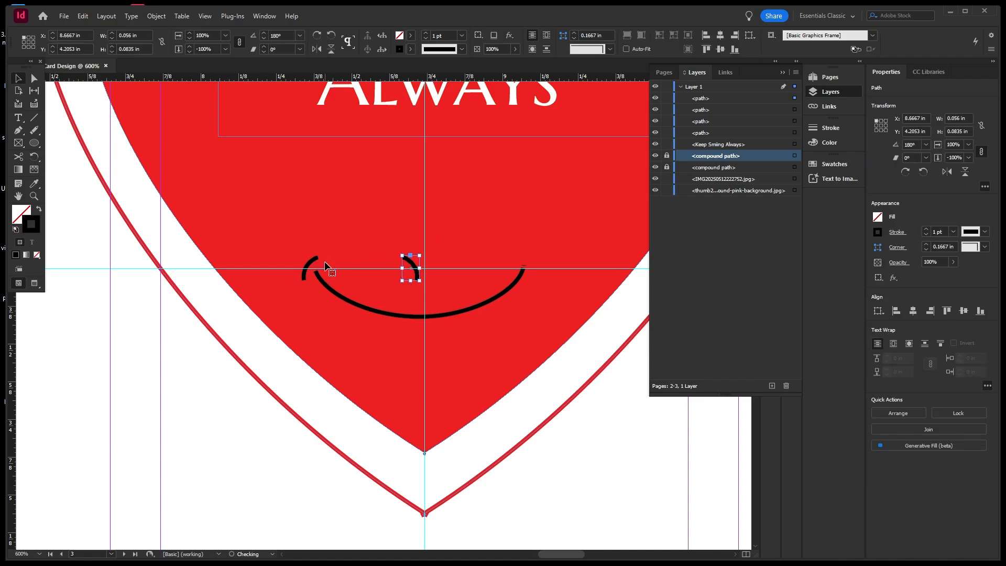
{"action": "key", "text": "shift+Right"}
{"action": "key", "text": "shift+Right"}
{"action": "key", "text": "shift+Right"}
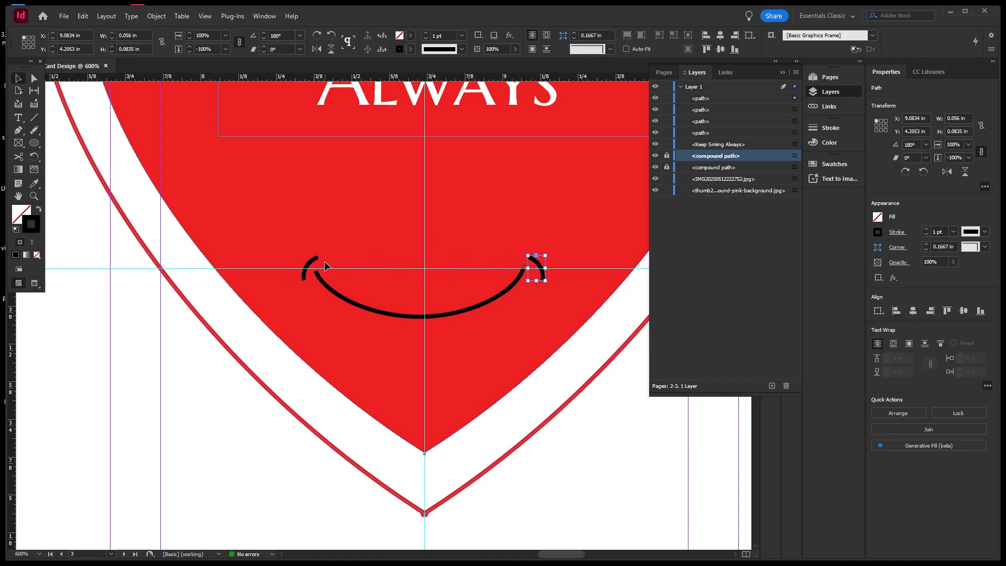
{"action": "key", "text": "Left"}
{"action": "key", "text": "Left"}
Delete the stray sliver of path just above the smile arc's right tip
{"action": "scroll", "coordinate": [558, 266], "scroll_direction": "up", "scroll_amount": 5}
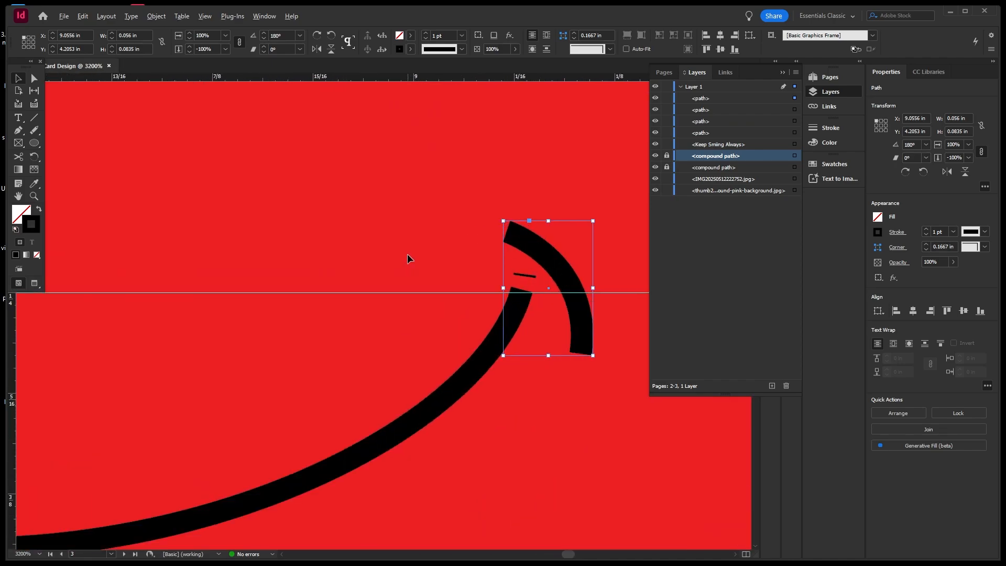
{"action": "left_click", "coordinate": [502, 273]}
{"action": "left_click", "coordinate": [535, 277]}
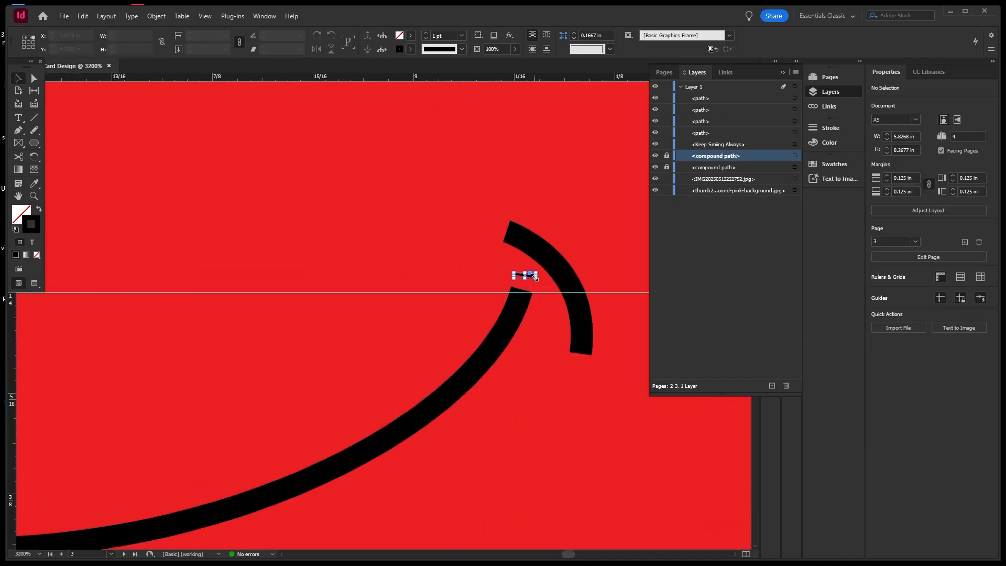
{"action": "key", "text": "Delete"}
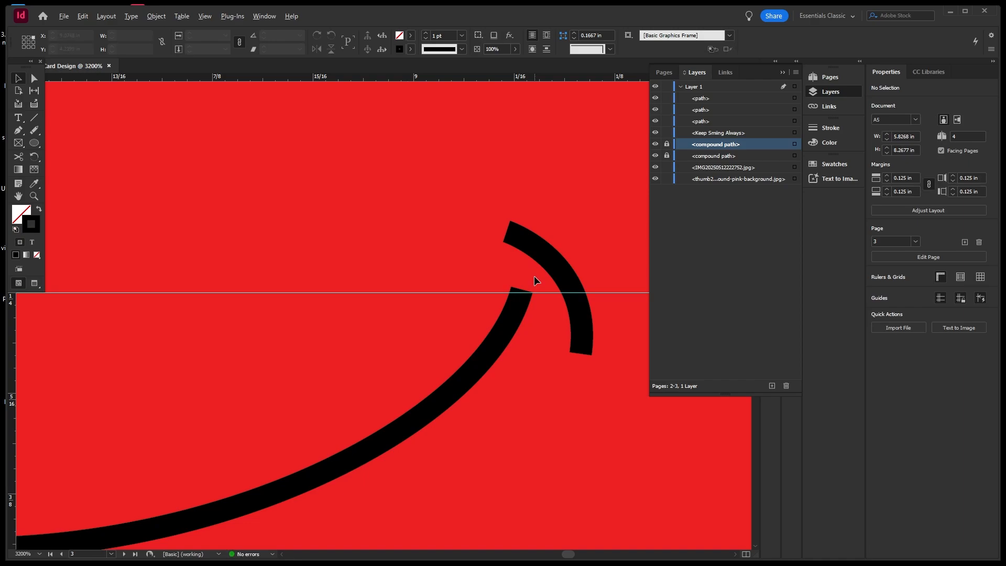
Try nudging the smile's right end stroke outward to X 9.0695 in and move it back
{"action": "scroll", "coordinate": [545, 274], "scroll_direction": "down", "scroll_amount": 3}
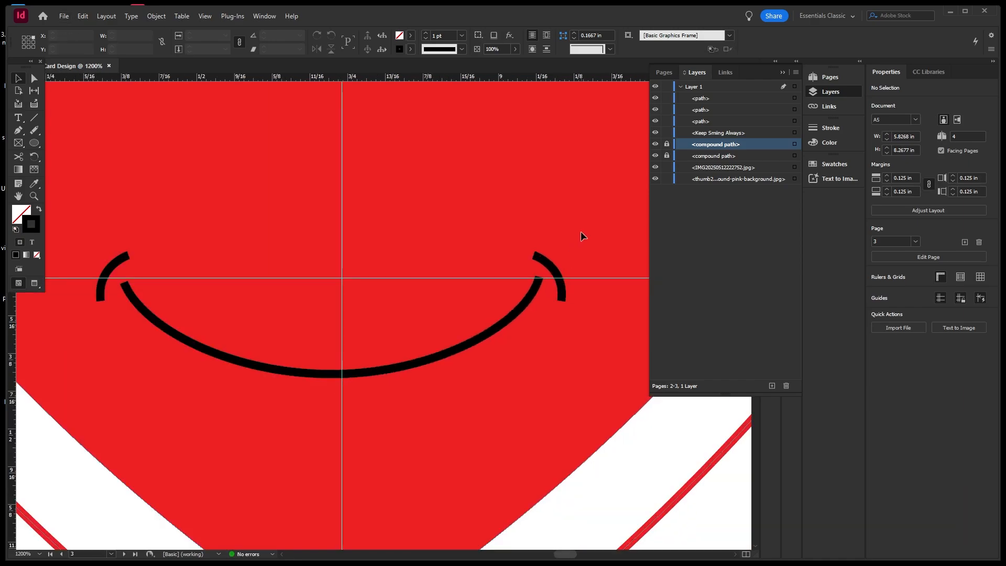
{"action": "scroll", "coordinate": [566, 270], "scroll_direction": "up", "scroll_amount": 1}
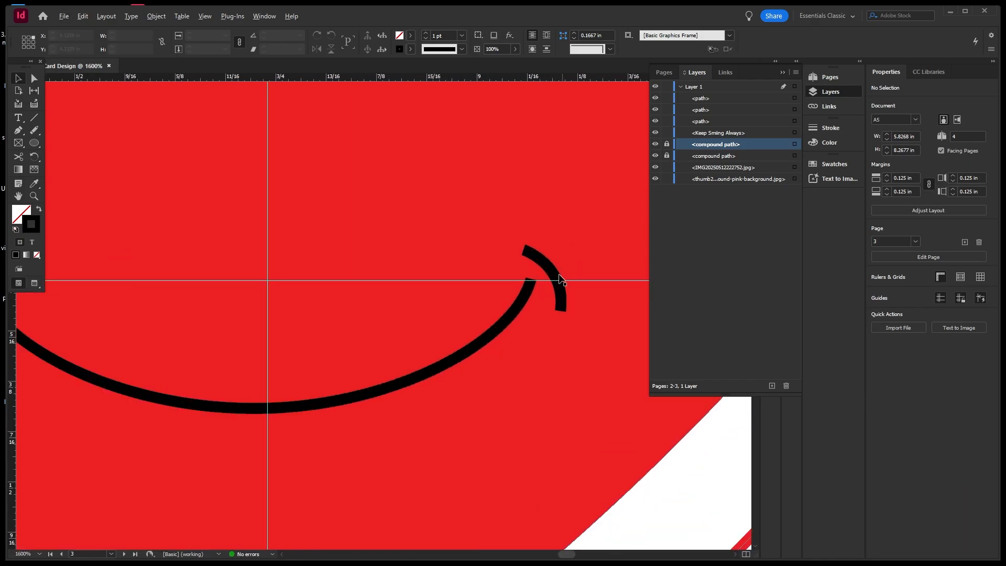
{"action": "left_click", "coordinate": [556, 283]}
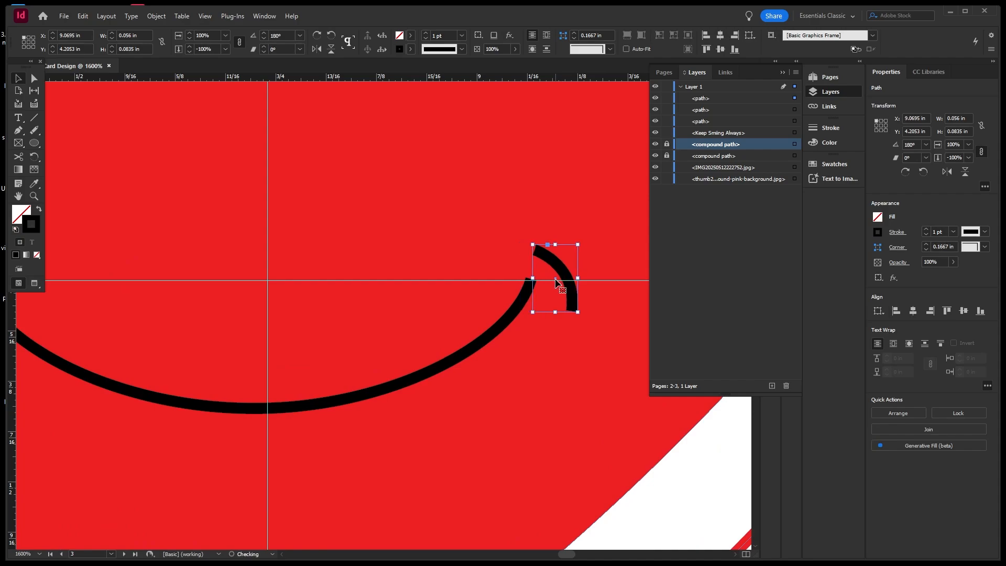
{"action": "left_click", "coordinate": [471, 255]}
{"action": "scroll", "coordinate": [602, 231], "scroll_direction": "down", "scroll_amount": 1}
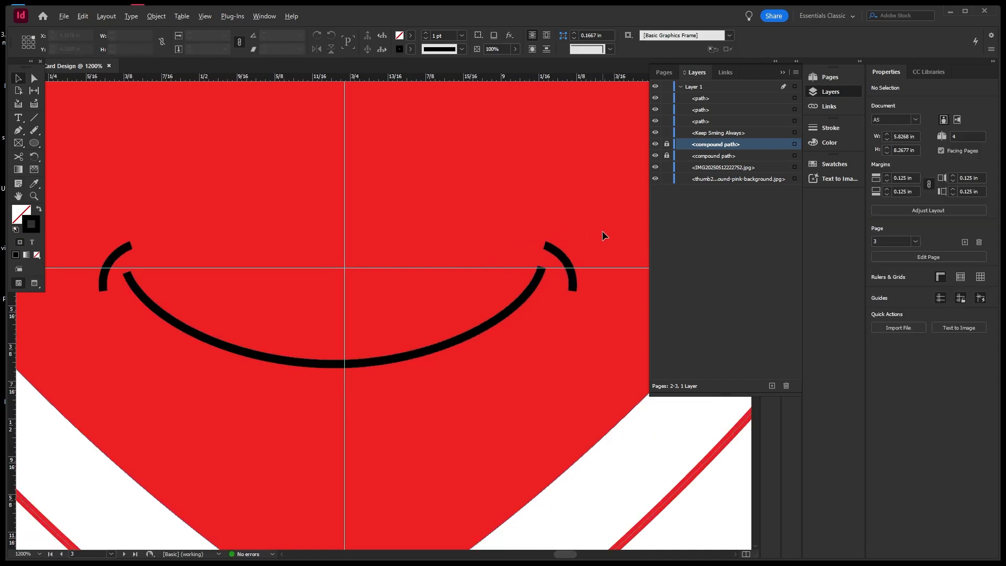
{"action": "scroll", "coordinate": [582, 275], "scroll_direction": "up", "scroll_amount": 2}
{"action": "scroll", "coordinate": [591, 265], "scroll_direction": "down", "scroll_amount": 2}
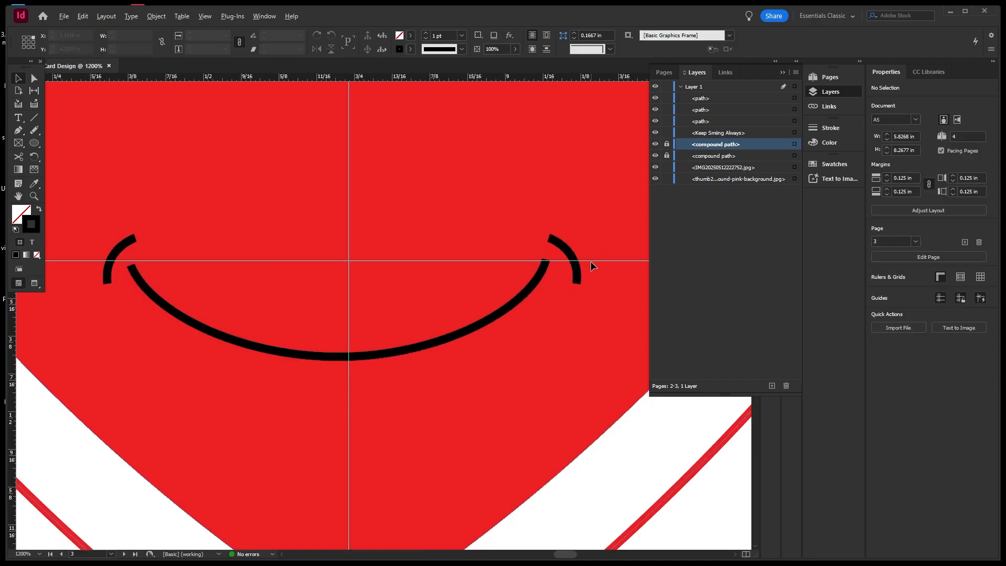
{"action": "left_click", "coordinate": [568, 254]}
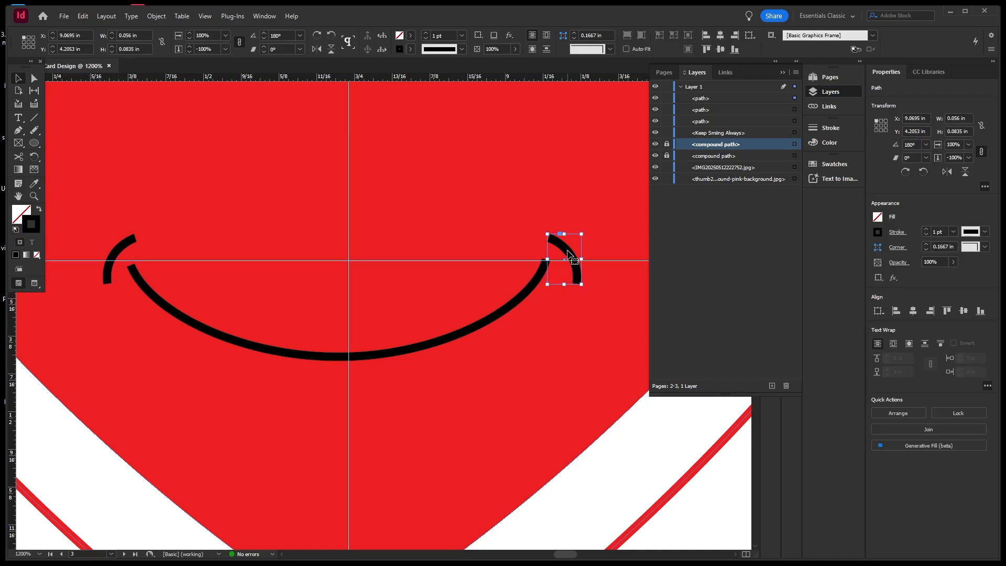
{"action": "key", "text": "Left"}
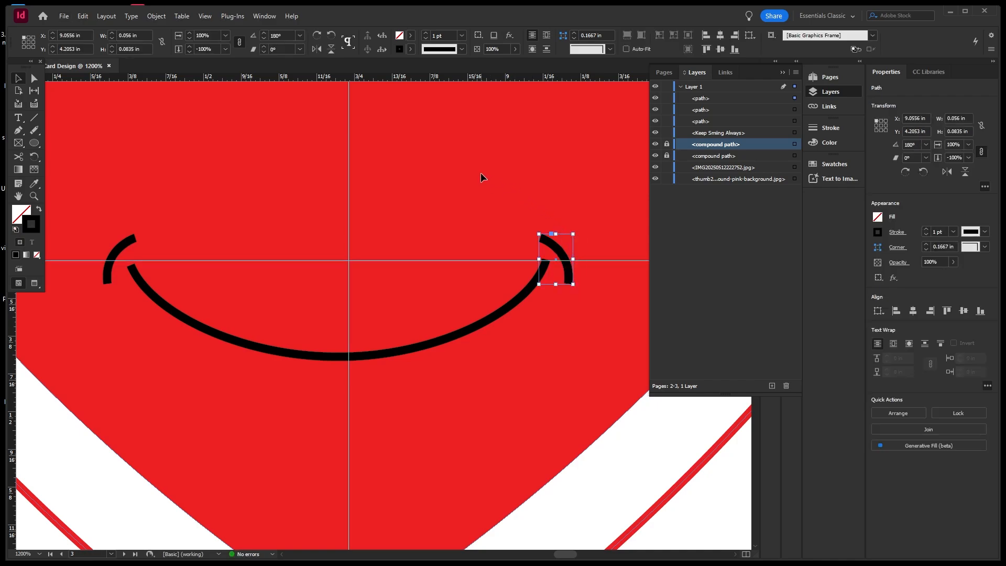
{"action": "left_click", "coordinate": [481, 177]}
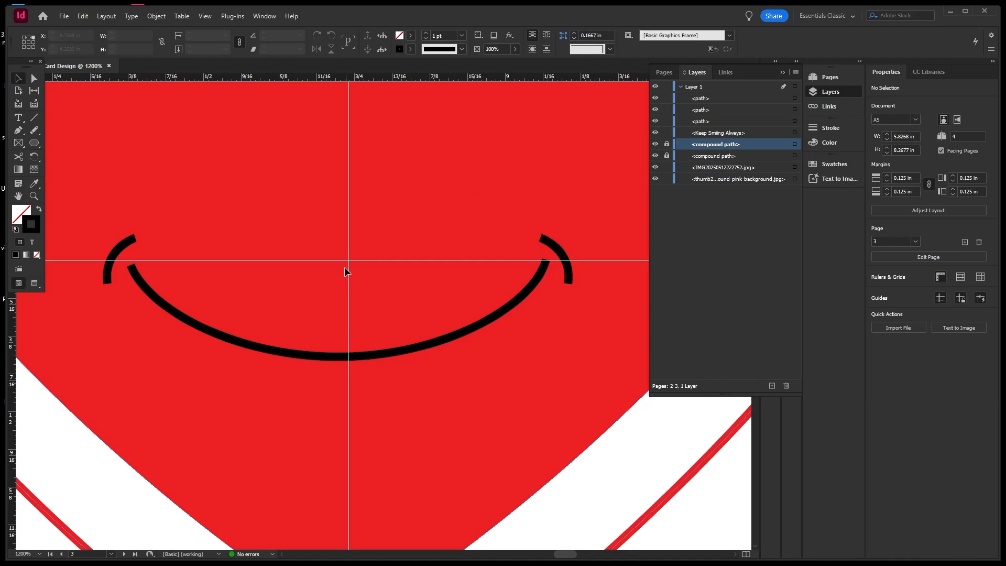
Trim the smile arc's right tip with the Erase Tool and remove the detached sliver
{"action": "scroll", "coordinate": [499, 250], "scroll_direction": "up", "scroll_amount": 1}
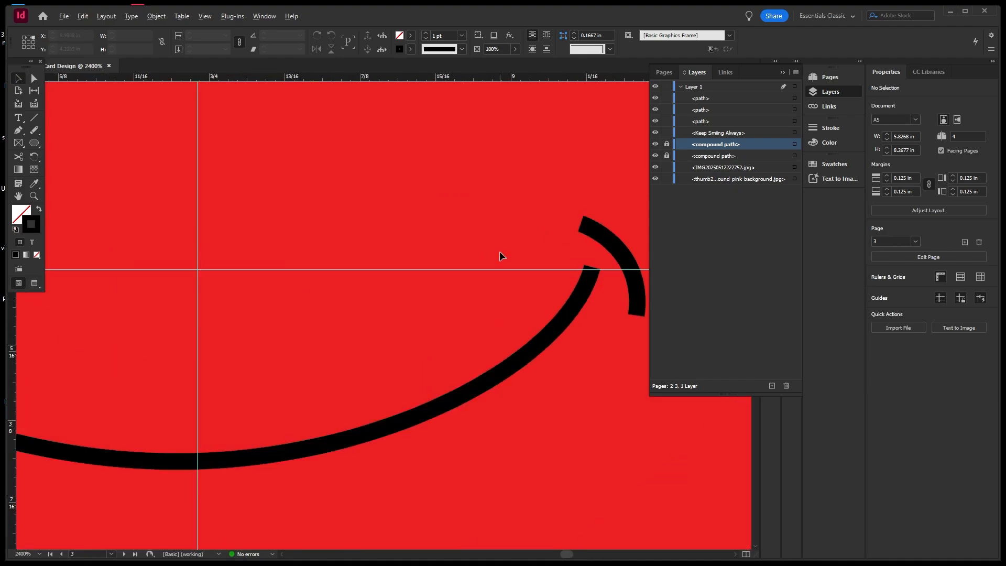
{"action": "left_click", "coordinate": [585, 298]}
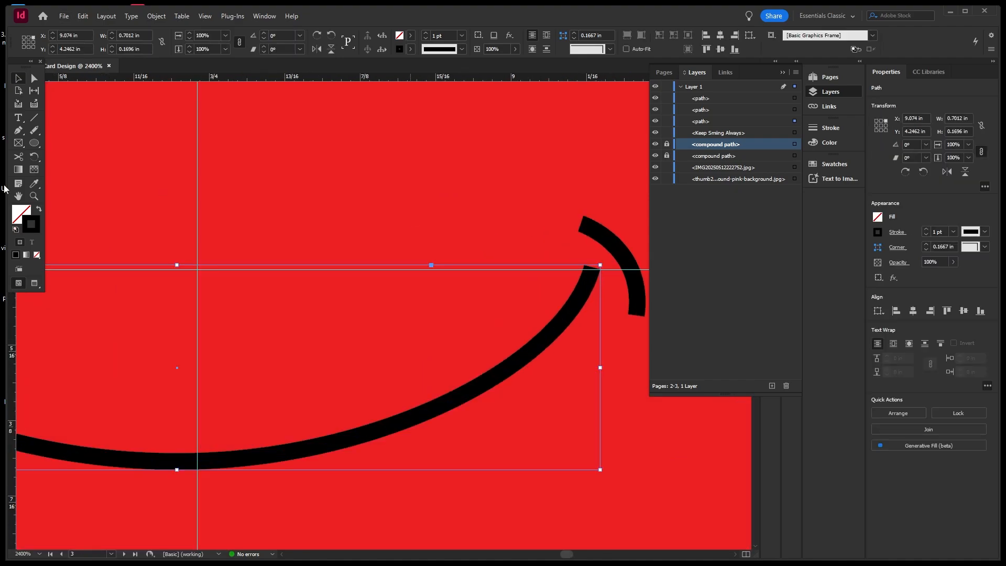
{"action": "left_click", "coordinate": [37, 135]}
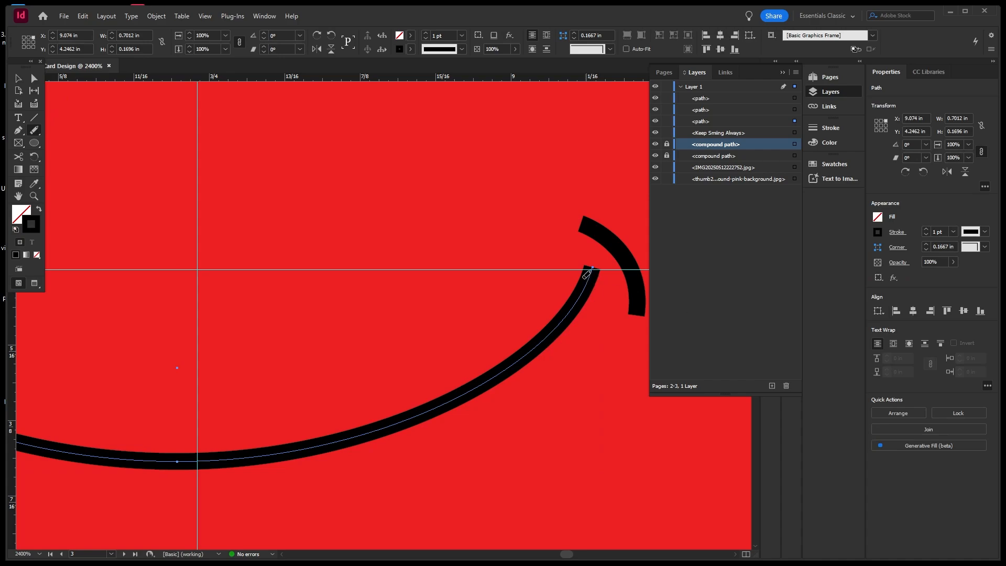
{"action": "left_click_drag", "start_coordinate": [586, 265], "coordinate": [594, 271]}
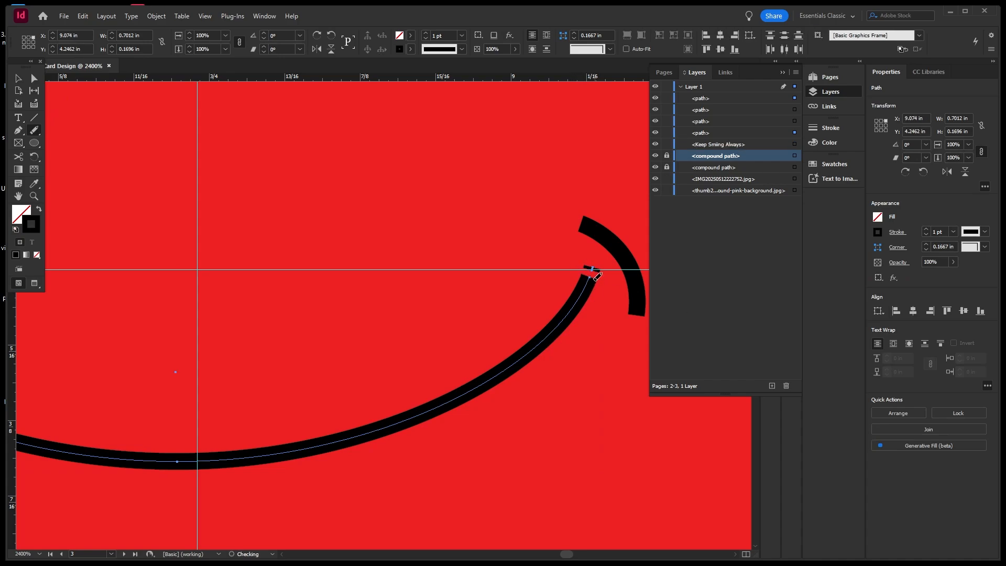
{"action": "key", "text": "ctrl+z"}
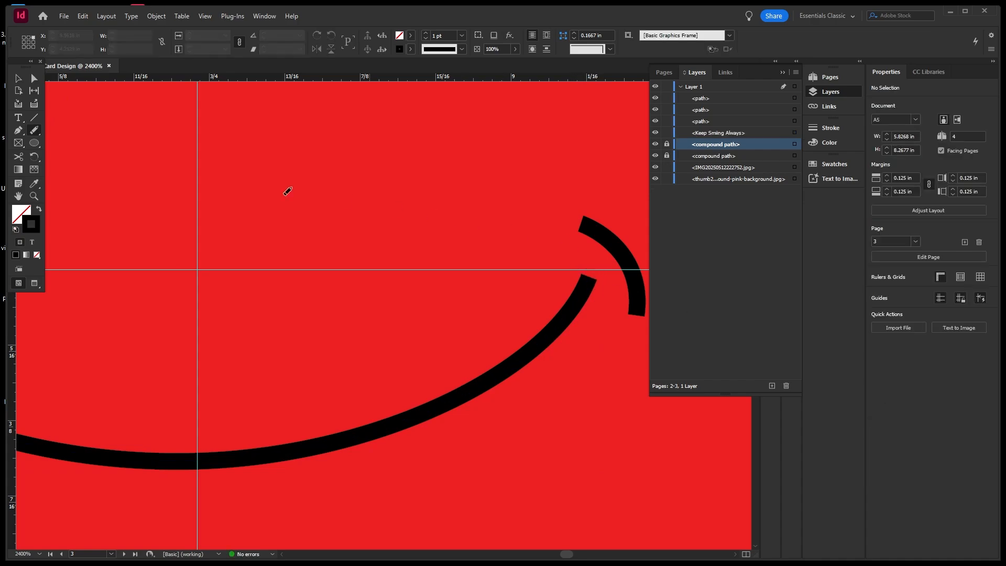
{"action": "left_click", "coordinate": [19, 79]}
Delete the vertical guide through the heart's center and the horizontal guide at the smile's tips
{"action": "scroll", "coordinate": [439, 203], "scroll_direction": "down", "scroll_amount": 8}
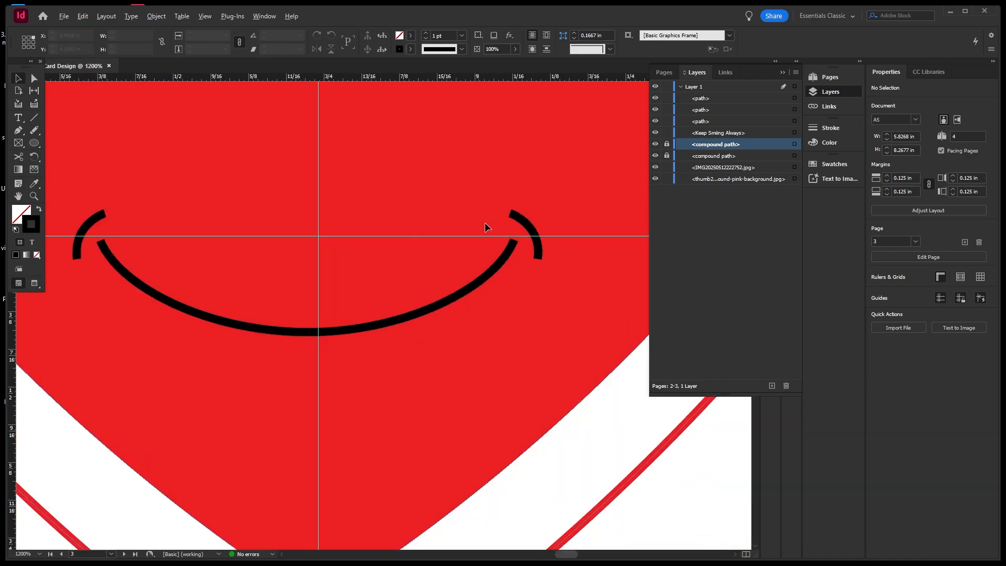
{"action": "scroll", "coordinate": [513, 183], "scroll_direction": "up", "scroll_amount": 1}
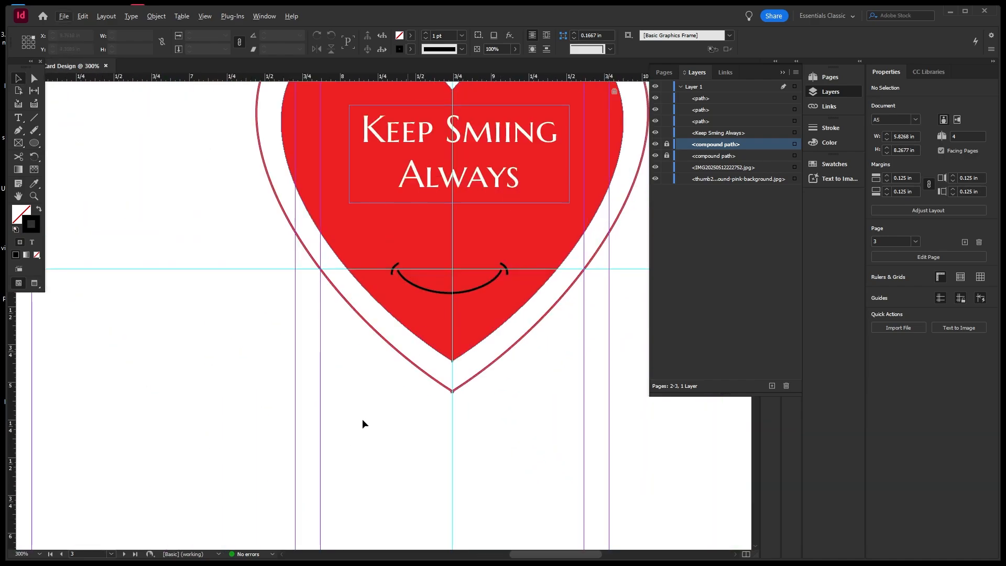
{"action": "left_click", "coordinate": [453, 259]}
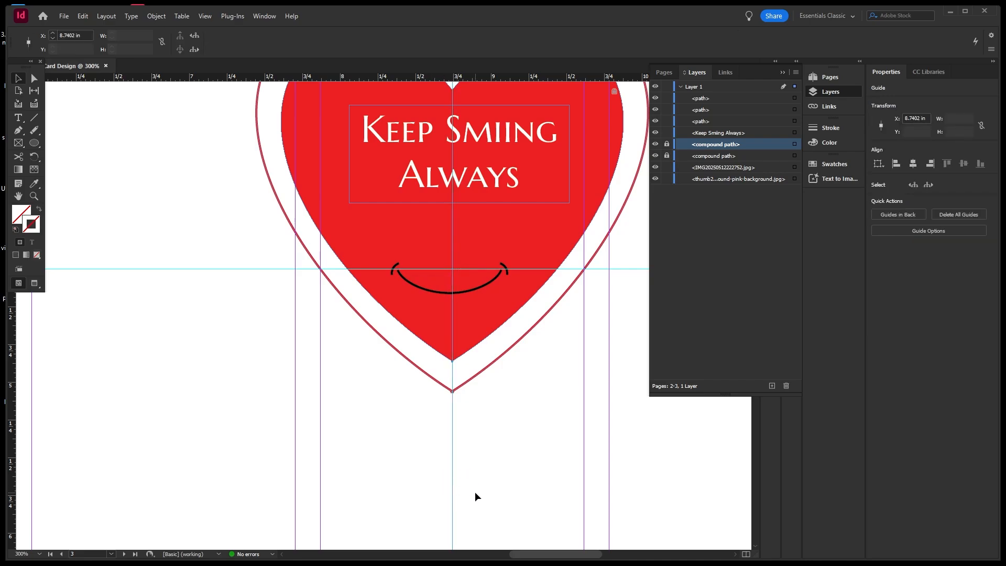
{"action": "key", "text": "Delete"}
{"action": "left_click_drag", "start_coordinate": [232, 236], "coordinate": [239, 315]}
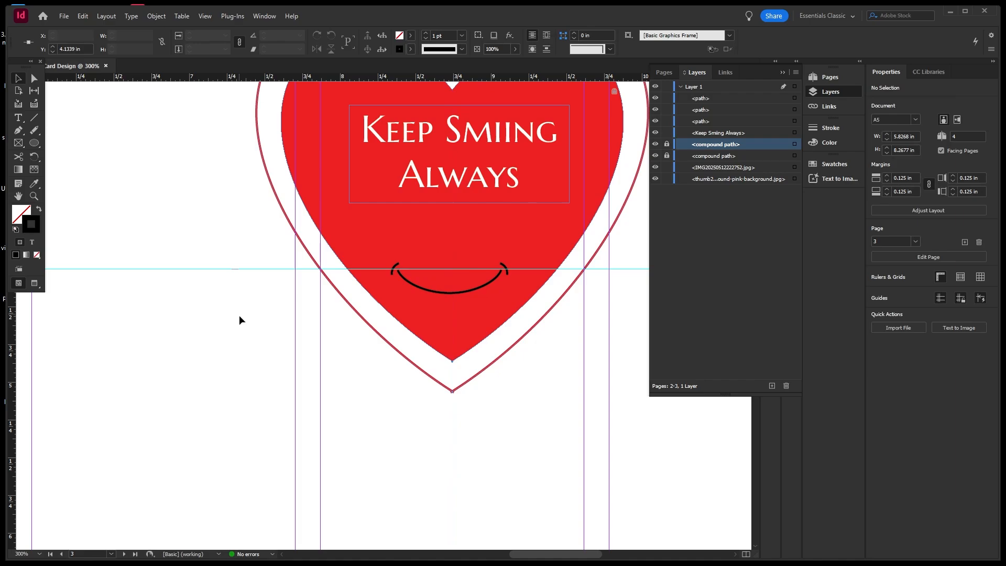
{"action": "key", "text": "Delete"}
Select the smile arc with both end strokes and move them up to Y 3.858 in, just below the text
{"action": "scroll", "coordinate": [296, 295], "scroll_direction": "up", "scroll_amount": 2}
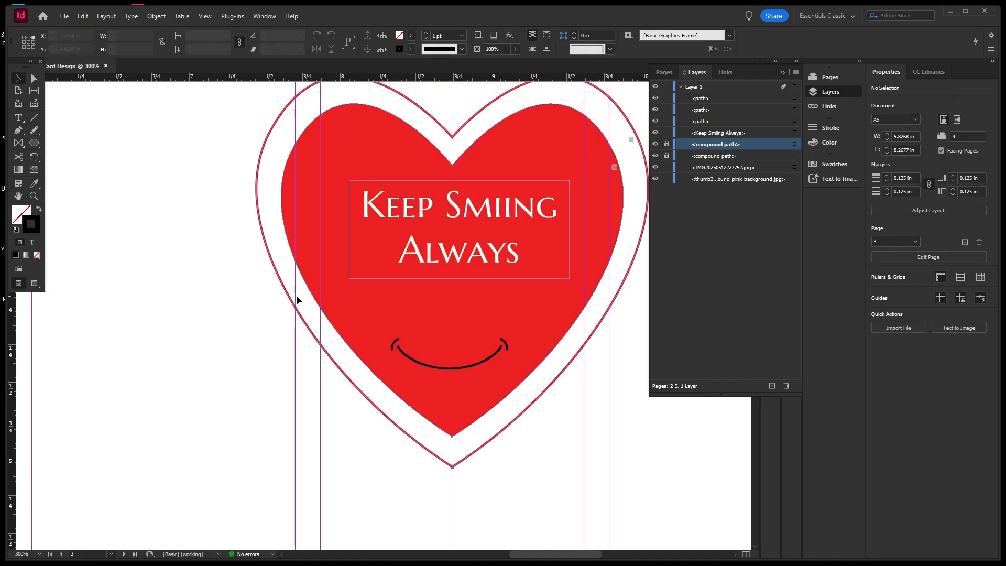
{"action": "key", "text": "ctrl+minus"}
{"action": "key", "text": "ctrl+minus"}
{"action": "scroll", "coordinate": [450, 313], "scroll_direction": "up", "scroll_amount": 3}
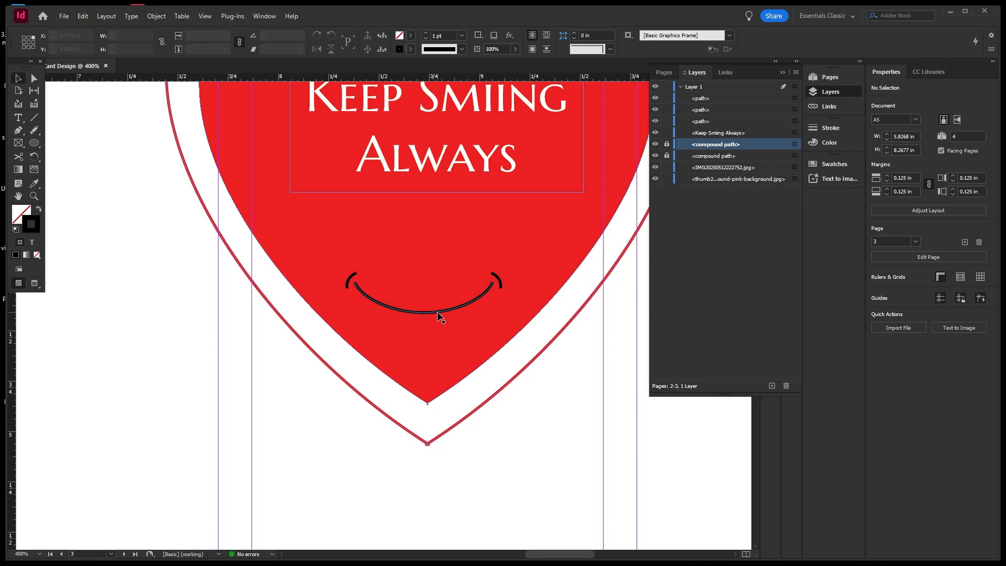
{"action": "left_click", "coordinate": [437, 312]}
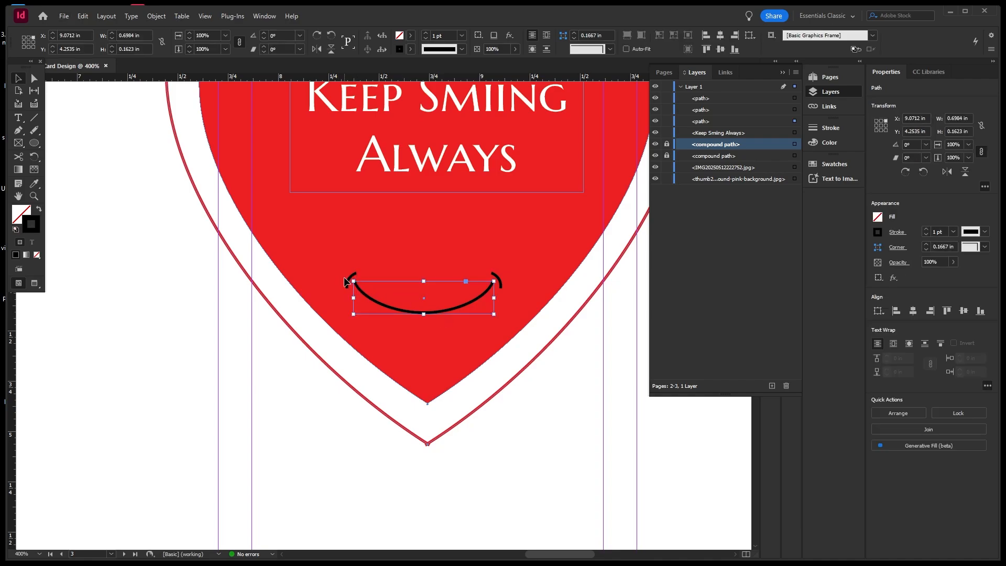
{"action": "left_click", "coordinate": [350, 278], "text": "shift"}
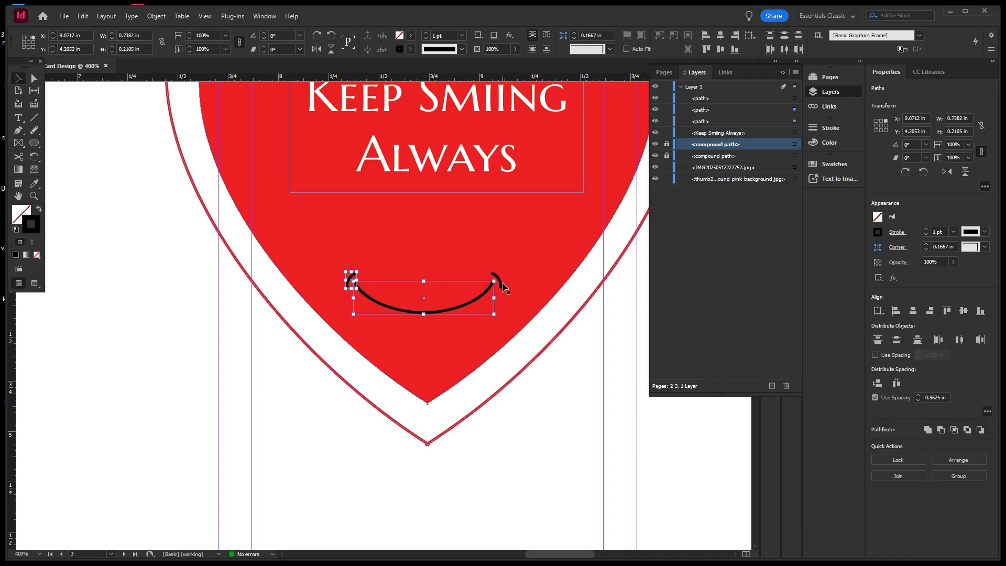
{"action": "left_click", "coordinate": [501, 287], "text": "shift"}
{"action": "key", "text": "Up"}
{"action": "key", "text": "Up"}
{"action": "key", "text": "Up"}
{"action": "key", "text": "Up"}
{"action": "key", "text": "Up"}
{"action": "key", "text": "Up"}
{"action": "key", "text": "Up"}
{"action": "key", "text": "Up"}
{"action": "key", "text": "Up"}
{"action": "key", "text": "Up"}
{"action": "key", "text": "Up"}
{"action": "key", "text": "Up"}
{"action": "key", "text": "Up"}
{"action": "key", "text": "Up"}
{"action": "key", "text": "Up"}
{"action": "key", "text": "Up"}
{"action": "key", "text": "Up"}
{"action": "key", "text": "Up"}
{"action": "key", "text": "Up"}
{"action": "key", "text": "Up"}
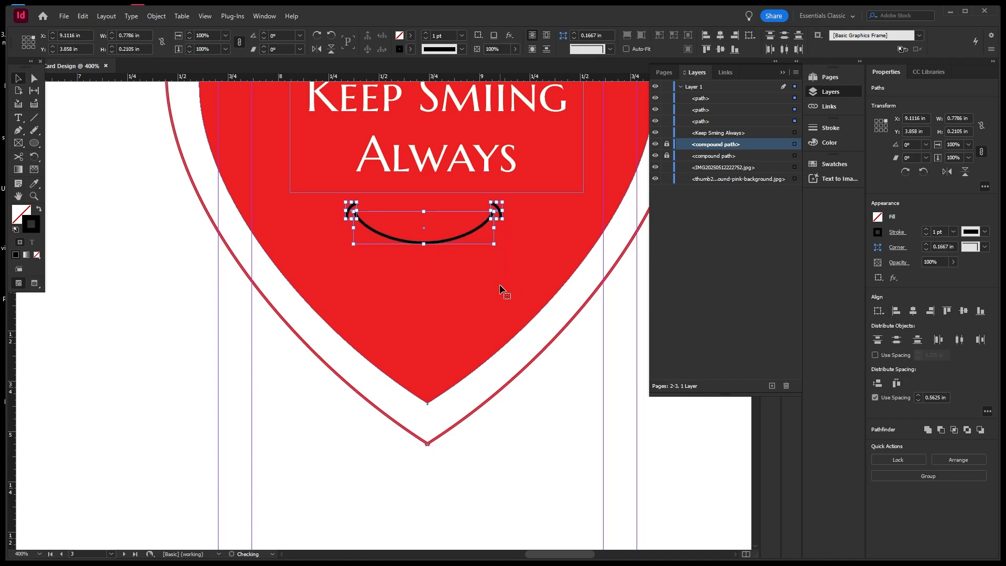
Select the heart's text frame together with the smile and move them down to about Y 3.219 in
{"action": "scroll", "coordinate": [498, 286], "scroll_direction": "down", "scroll_amount": 2}
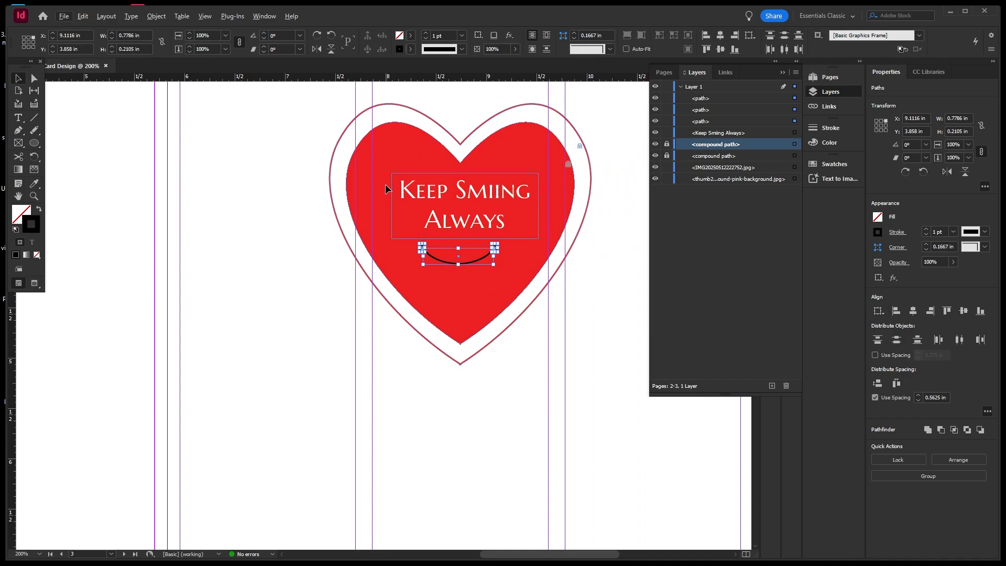
{"action": "left_click_drag", "start_coordinate": [389, 163], "coordinate": [505, 271]}
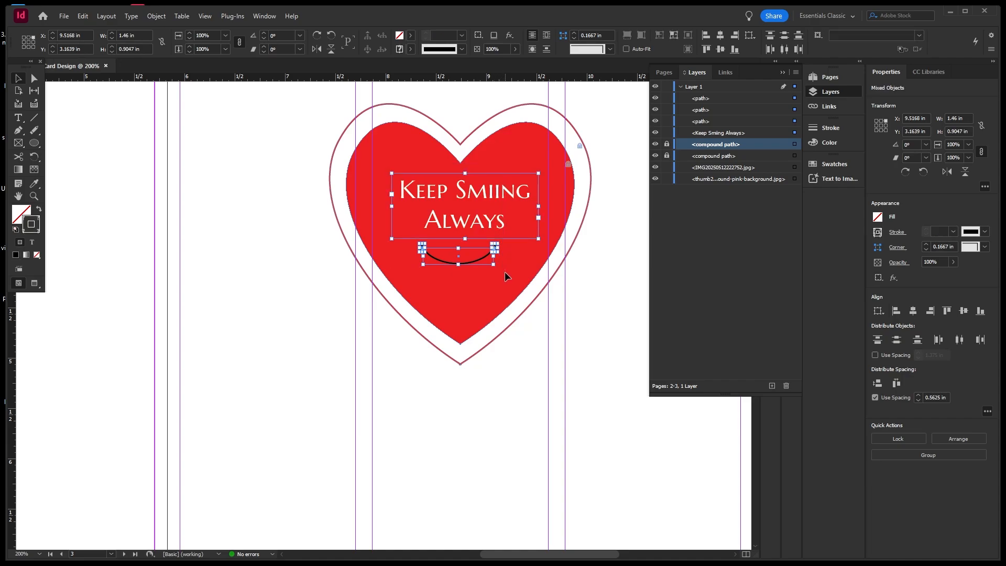
{"action": "key", "text": "Down"}
{"action": "key", "text": "Down"}
{"action": "key", "text": "Down"}
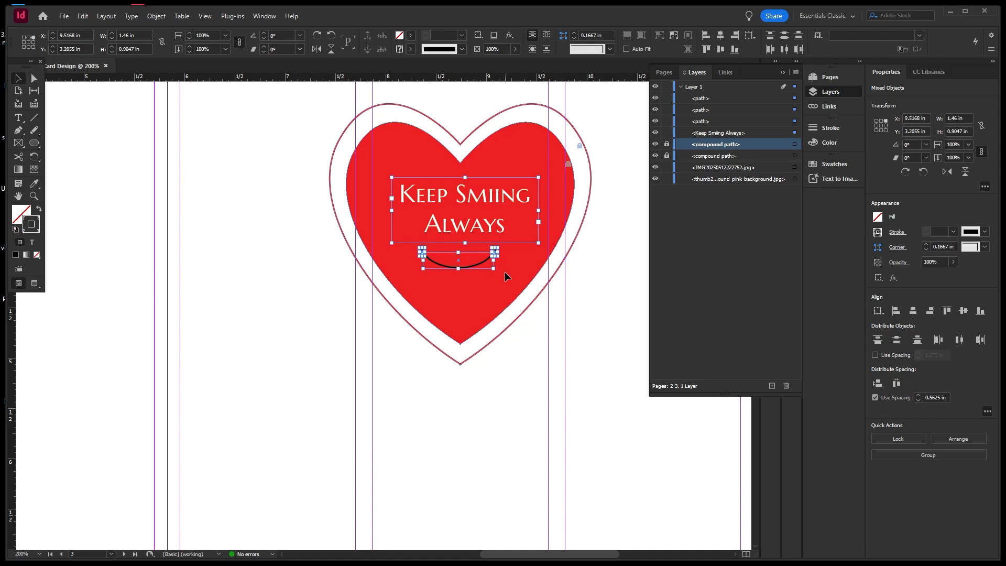
{"action": "key", "text": "Down"}
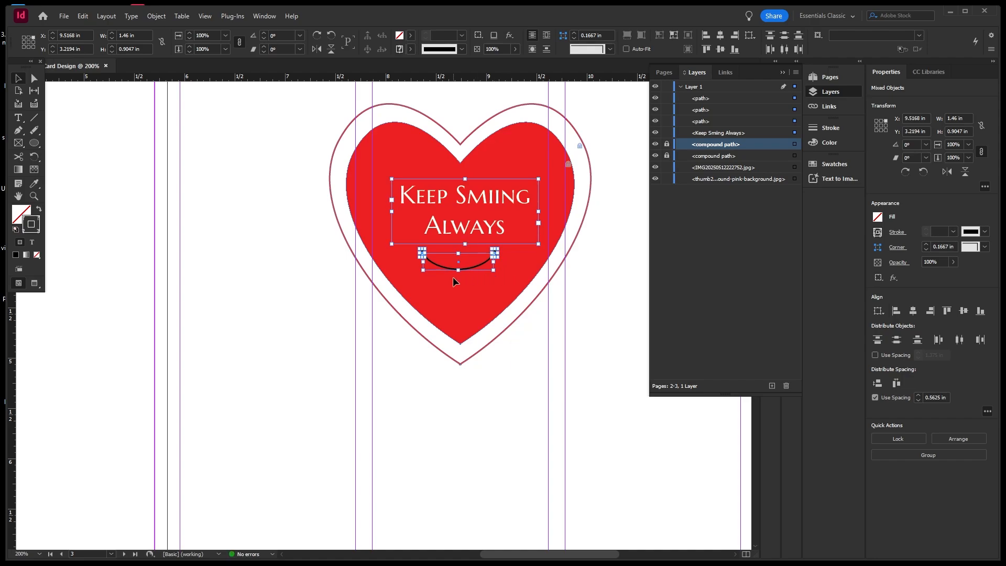
Select only the smile arc with both end strokes and move them down to Y 4.066 in, away from the text
{"action": "left_click", "coordinate": [453, 277]}
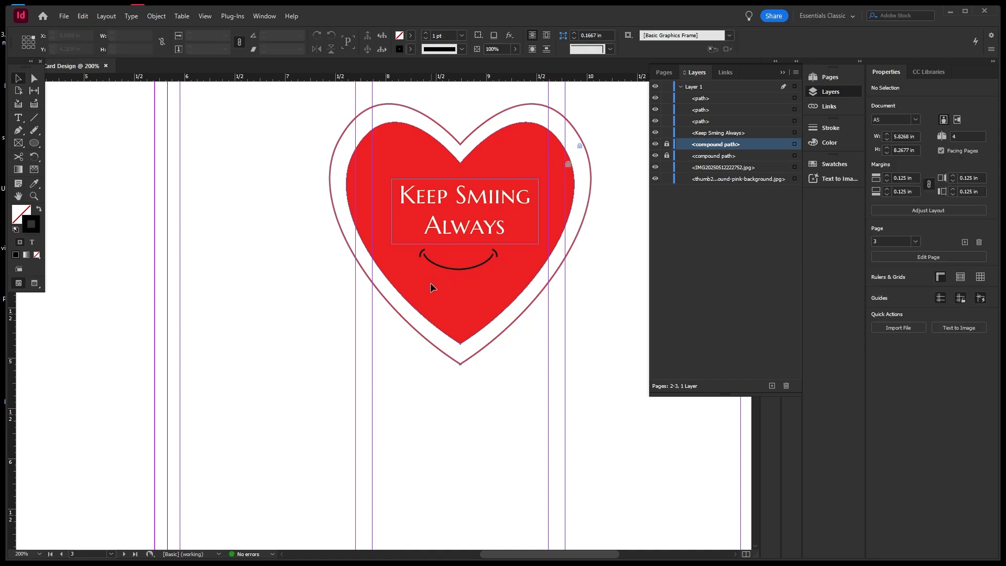
{"action": "left_click", "coordinate": [514, 250]}
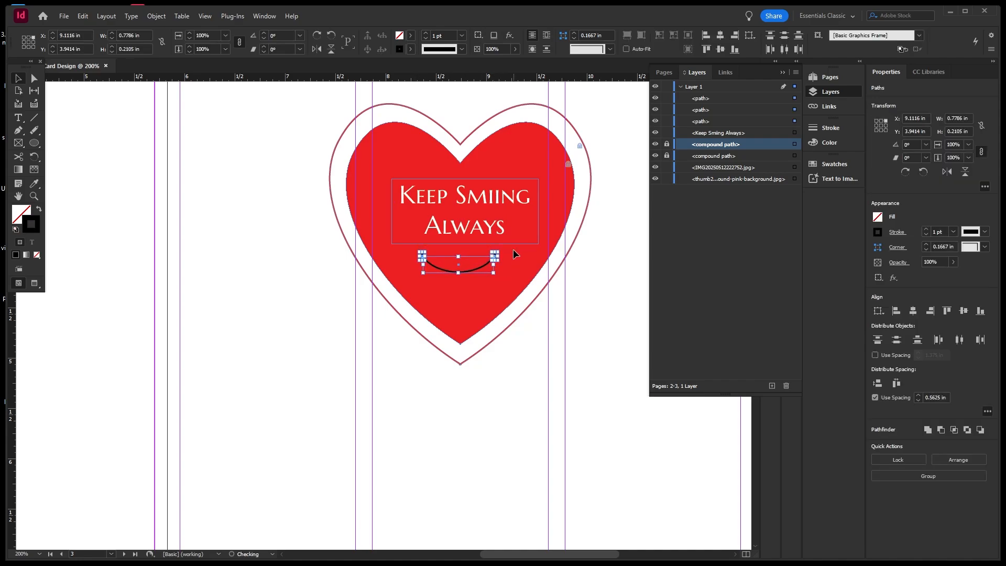
{"action": "key", "text": "Down"}
{"action": "key", "text": "Down"}
{"action": "key", "text": "Down"}
{"action": "key", "text": "Down"}
{"action": "key", "text": "Down"}
{"action": "key", "text": "Down"}
{"action": "key", "text": "Down"}
{"action": "key", "text": "Down"}
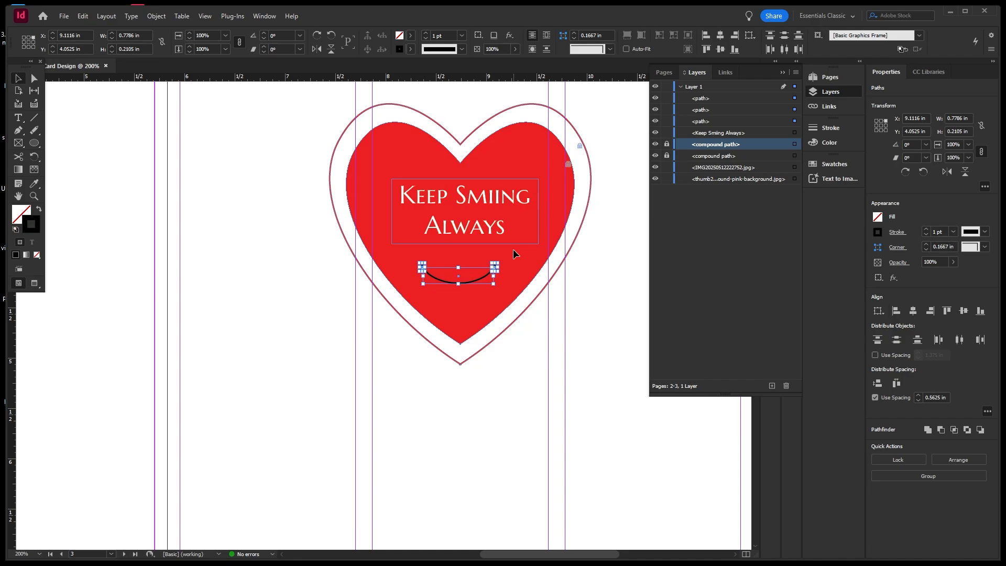
{"action": "key", "text": "Down"}
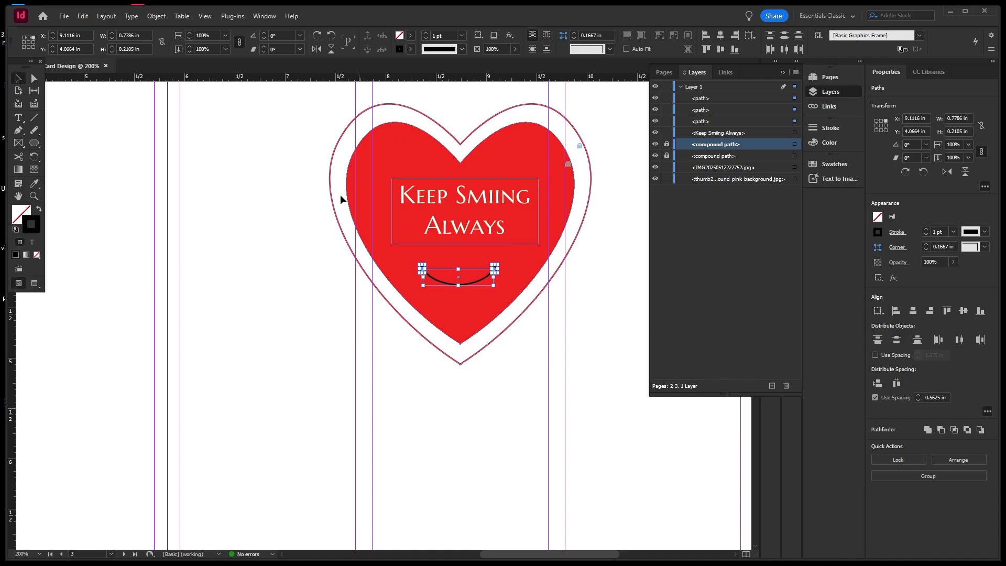
{"action": "left_click", "coordinate": [327, 221]}
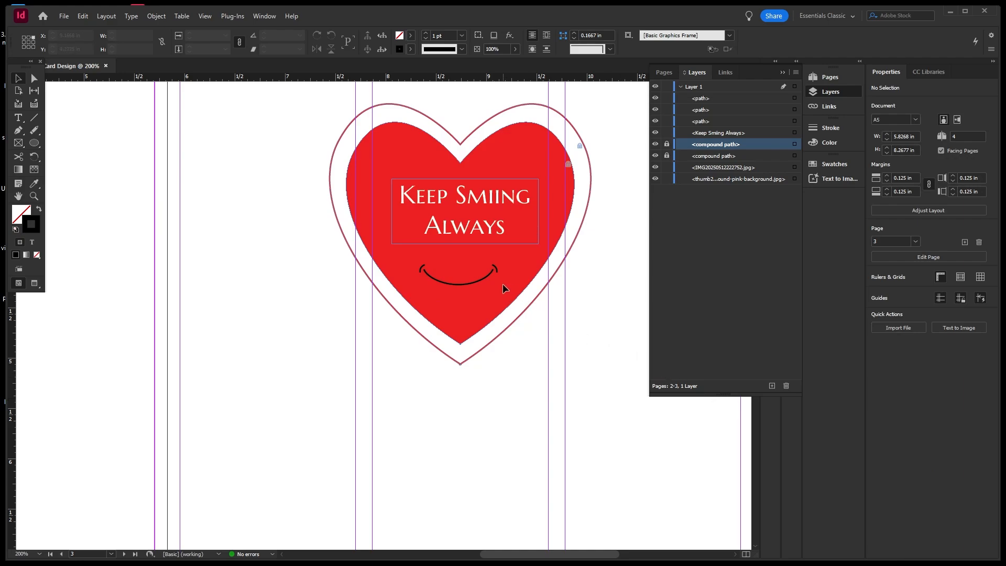
Select the smile arc with both end strokes and open the Color Picker for their stroke color
{"action": "scroll", "coordinate": [461, 281], "scroll_direction": "up", "scroll_amount": 2}
{"action": "left_click", "coordinate": [461, 286]}
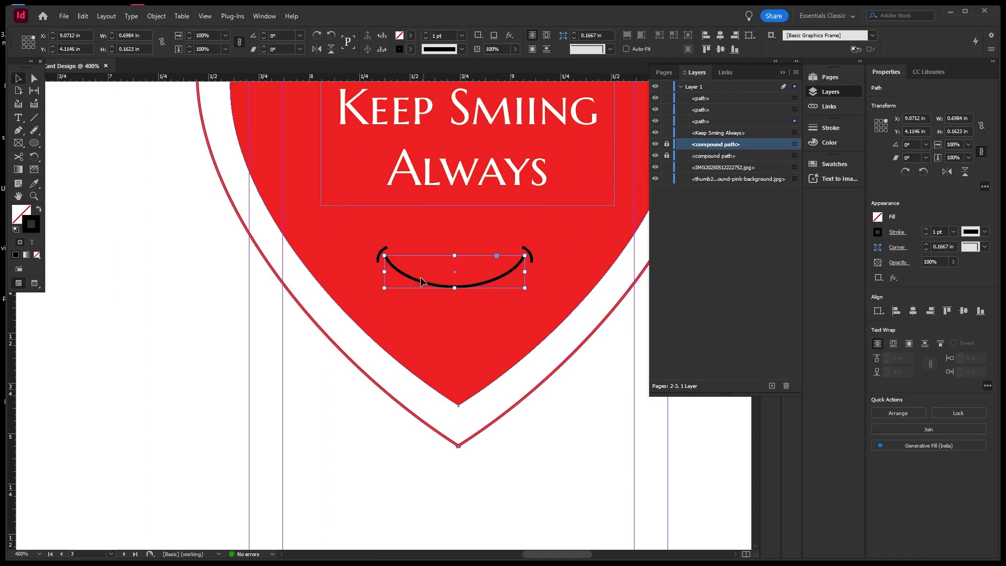
{"action": "left_click", "coordinate": [383, 248], "text": "shift"}
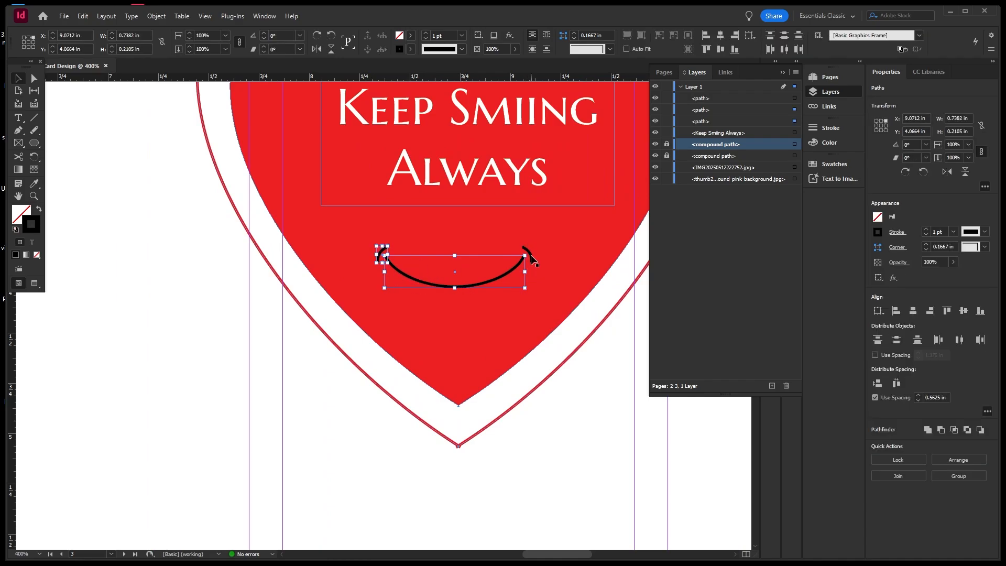
{"action": "left_click", "coordinate": [531, 257], "text": "shift"}
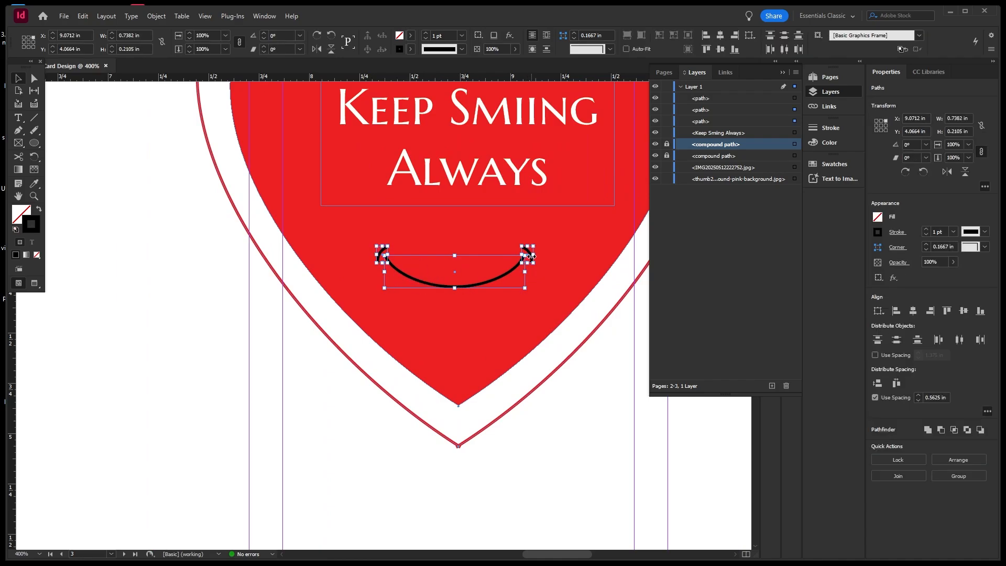
{"action": "double_click", "coordinate": [34, 230]}
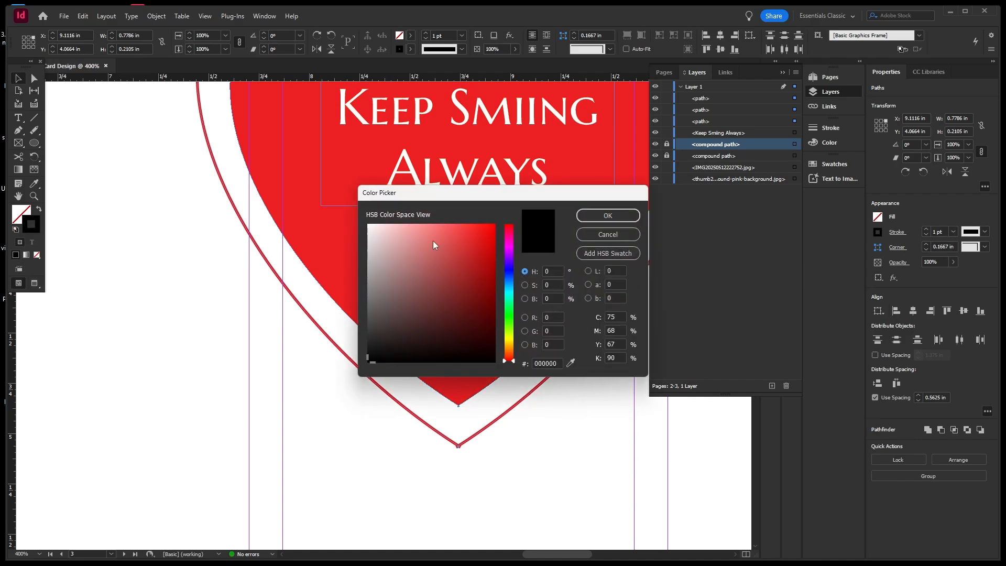
Set the stroke colour of the three smile paths under the heart's text to white
{"action": "left_click_drag", "start_coordinate": [434, 244], "coordinate": [362, 218]}
{"action": "left_click", "coordinate": [611, 213]}
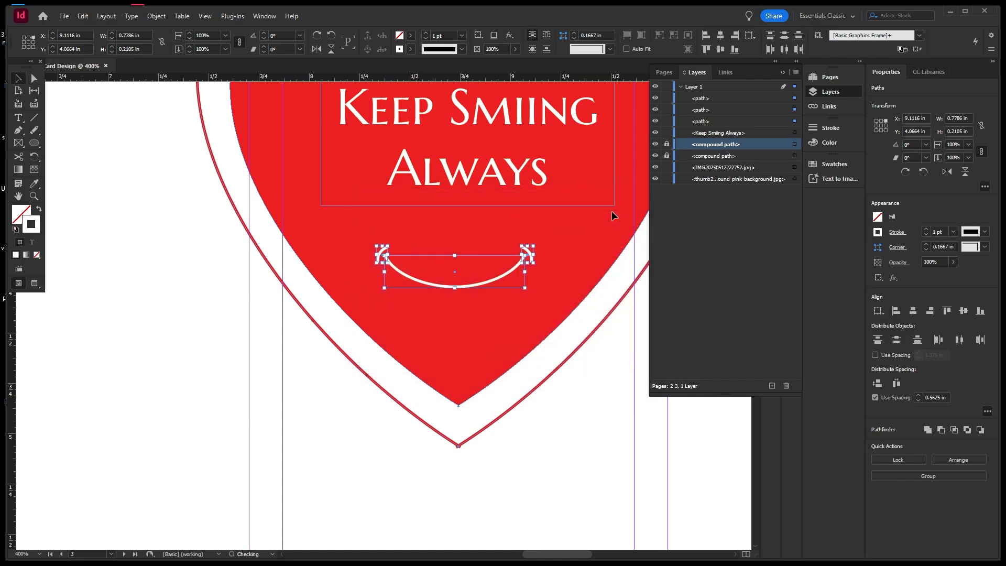
{"action": "left_click", "coordinate": [225, 242]}
{"action": "scroll", "coordinate": [532, 361], "scroll_direction": "down", "scroll_amount": 3}
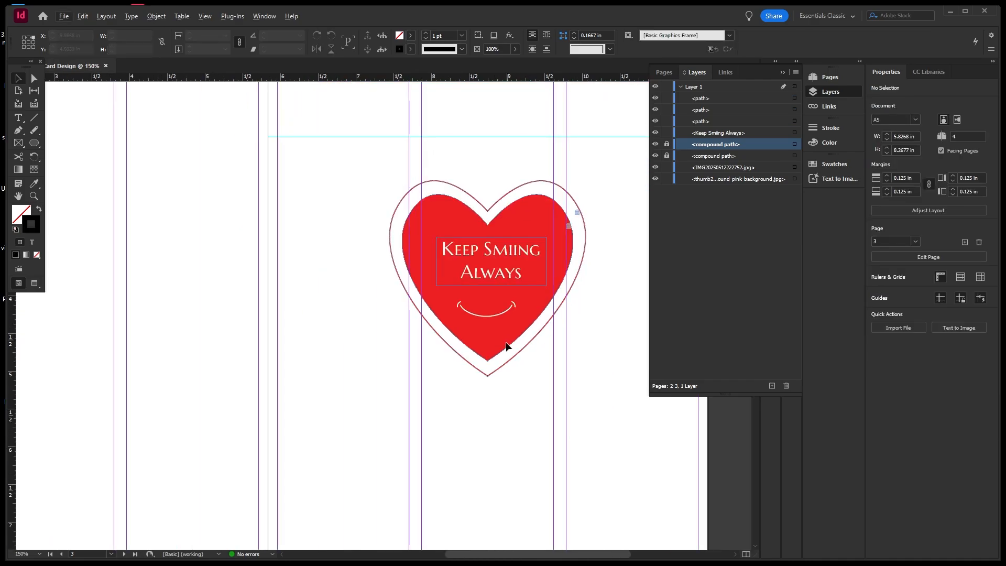
Save the document on the computer as Greeting Card Design.indd in the Desktop folder
{"action": "key", "text": "ctrl+s"}
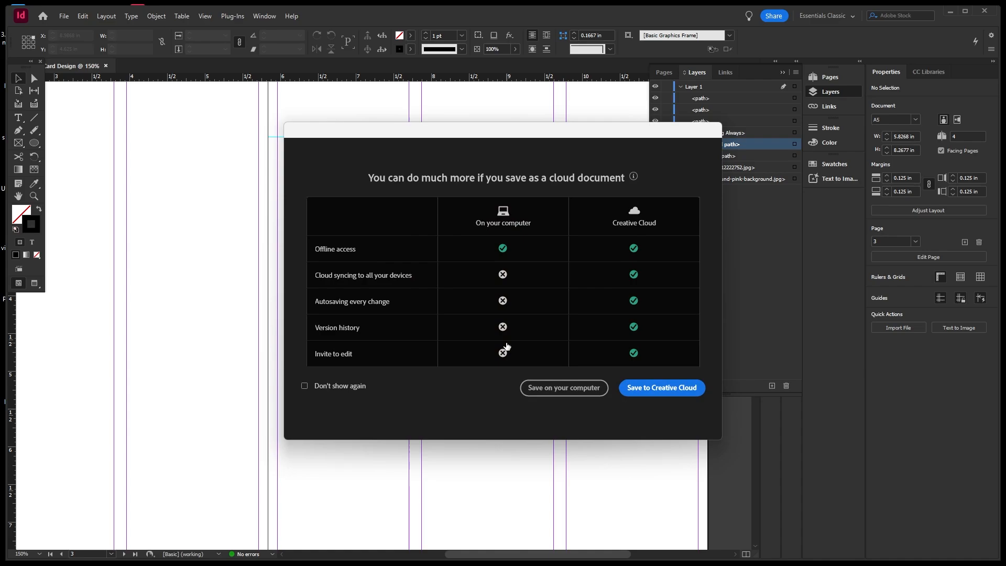
{"action": "left_click", "coordinate": [547, 388]}
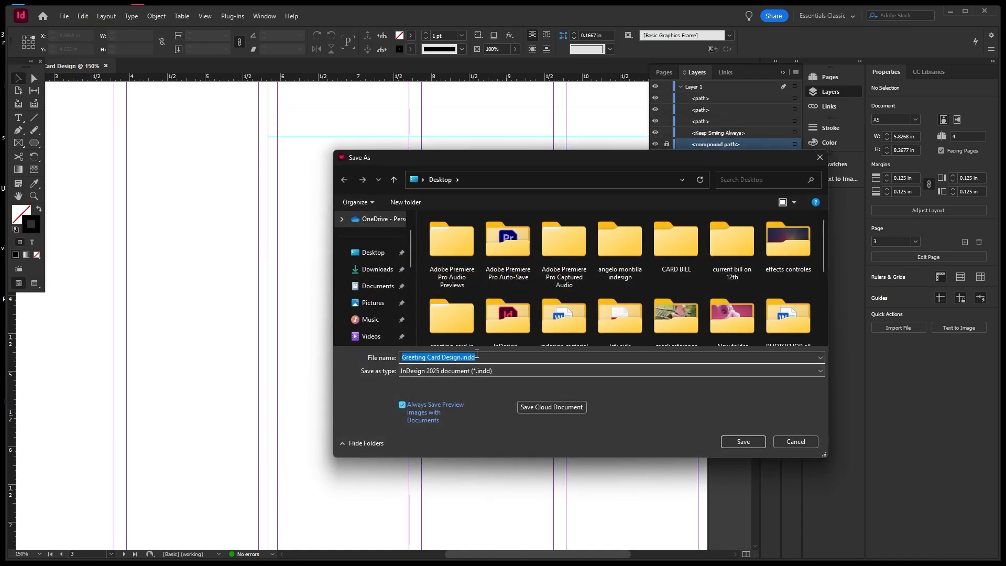
{"action": "left_click", "coordinate": [372, 254]}
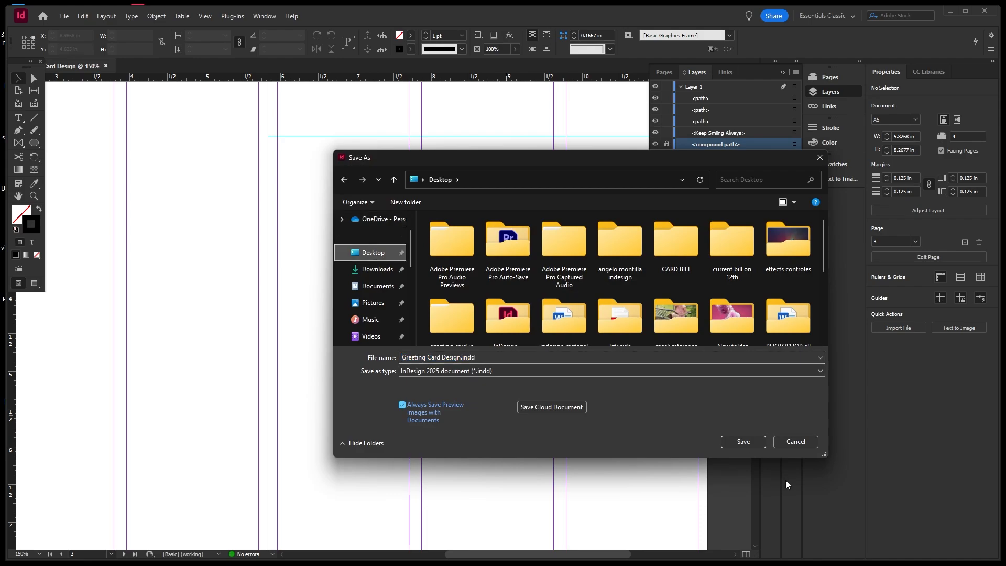
{"action": "left_click", "coordinate": [746, 441]}
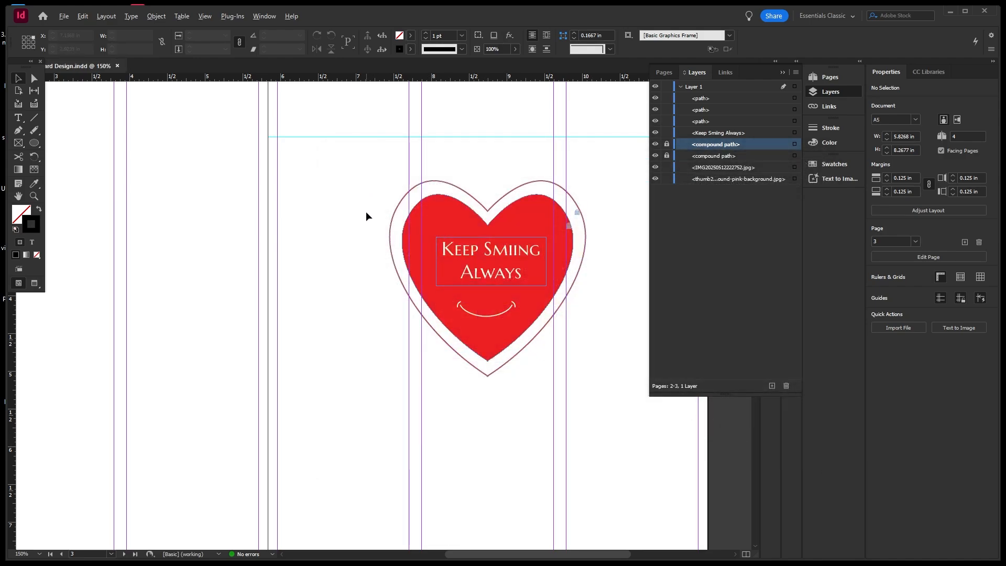
Unlock both heart compound paths and enlarge the whole heart artwork, including text and smile, to about 3.83 by 3.82 in
{"action": "scroll", "coordinate": [363, 210], "scroll_direction": "down", "scroll_amount": 2}
{"action": "key", "text": "ctrl+equal"}
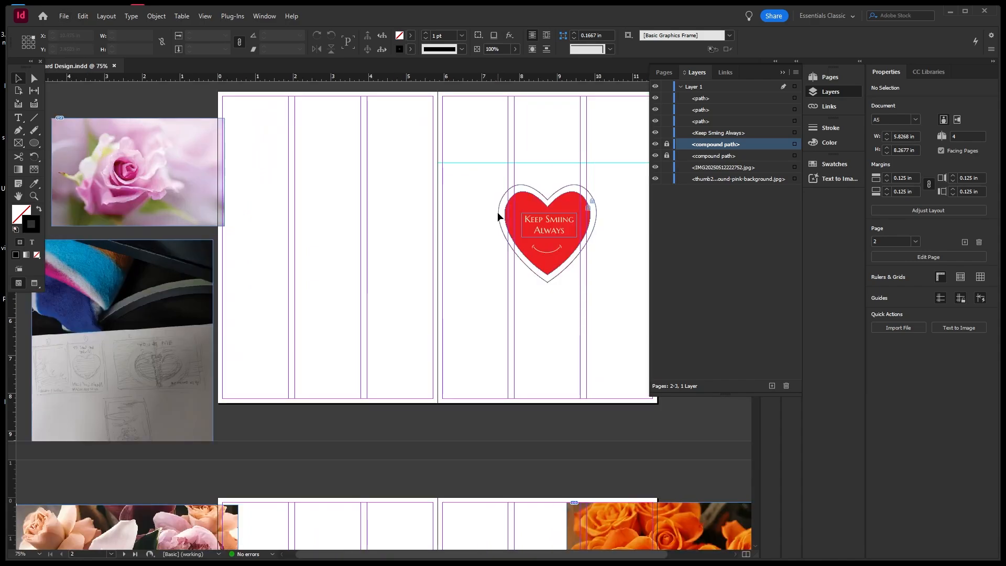
{"action": "key", "text": "ctrl+minus"}
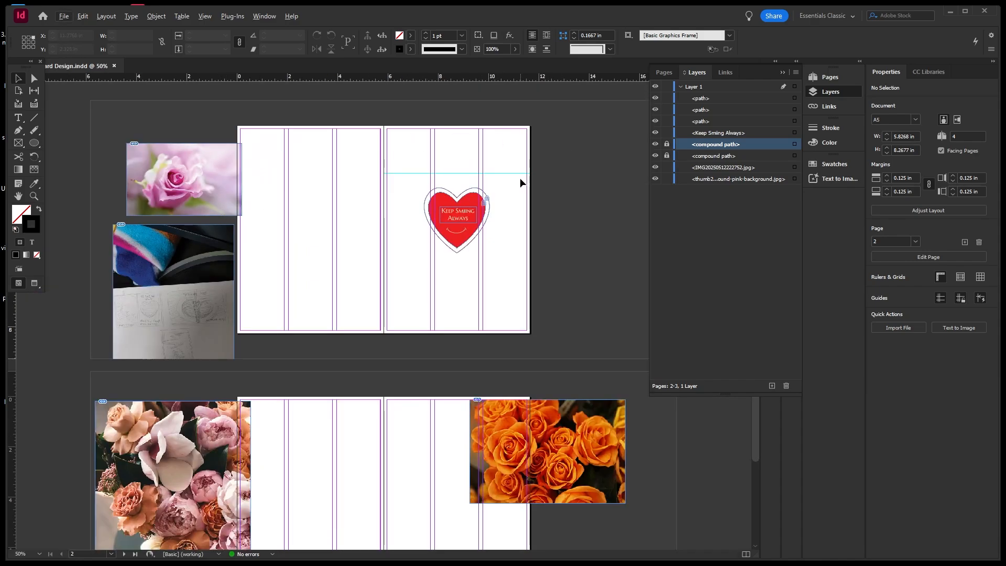
{"action": "key", "text": "ctrl+minus"}
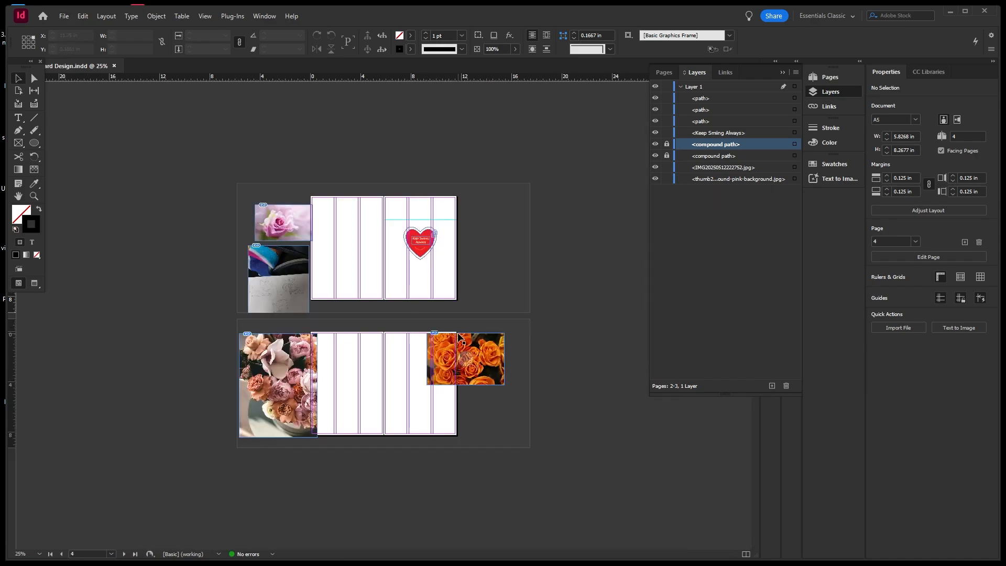
{"action": "left_click", "coordinate": [290, 215]}
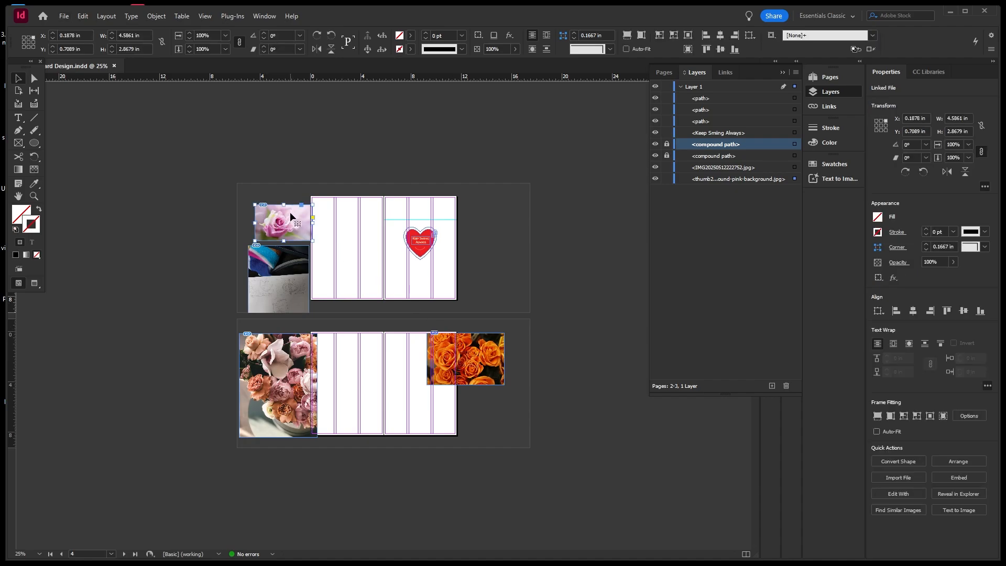
{"action": "scroll", "coordinate": [457, 243], "scroll_direction": "up", "scroll_amount": 2}
{"action": "key", "text": "ctrl+minus"}
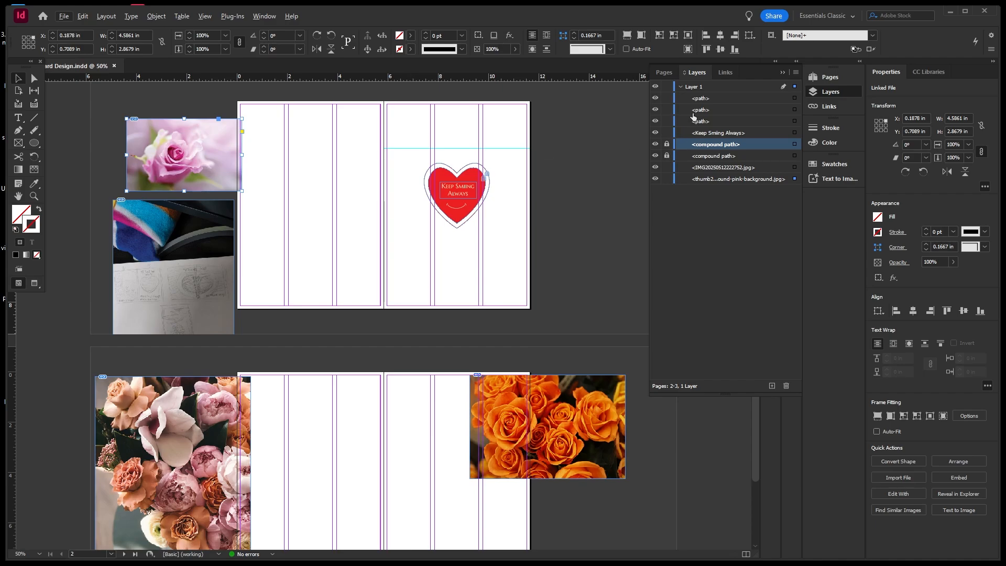
{"action": "left_click", "coordinate": [667, 156]}
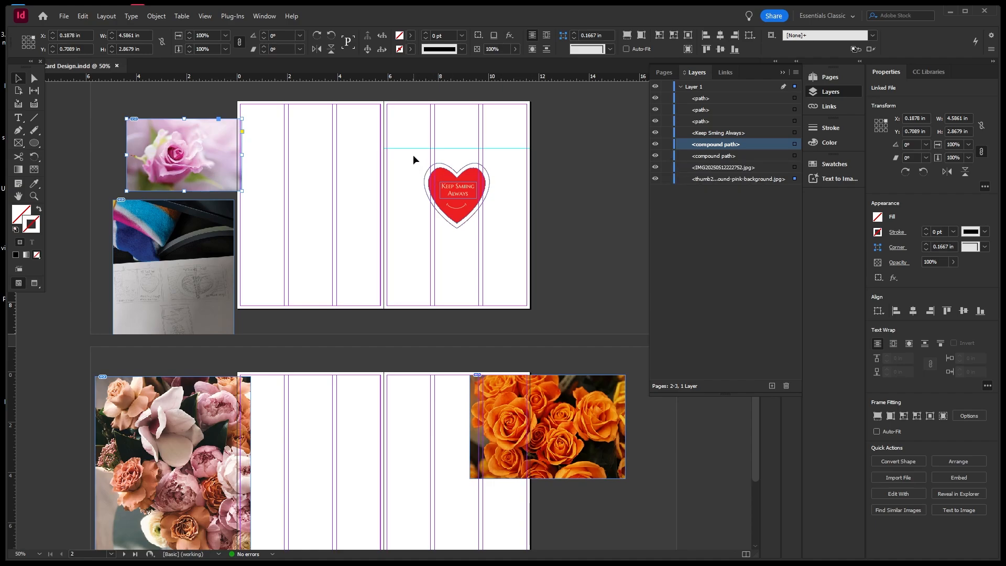
{"action": "left_click_drag", "start_coordinate": [414, 152], "coordinate": [502, 233]}
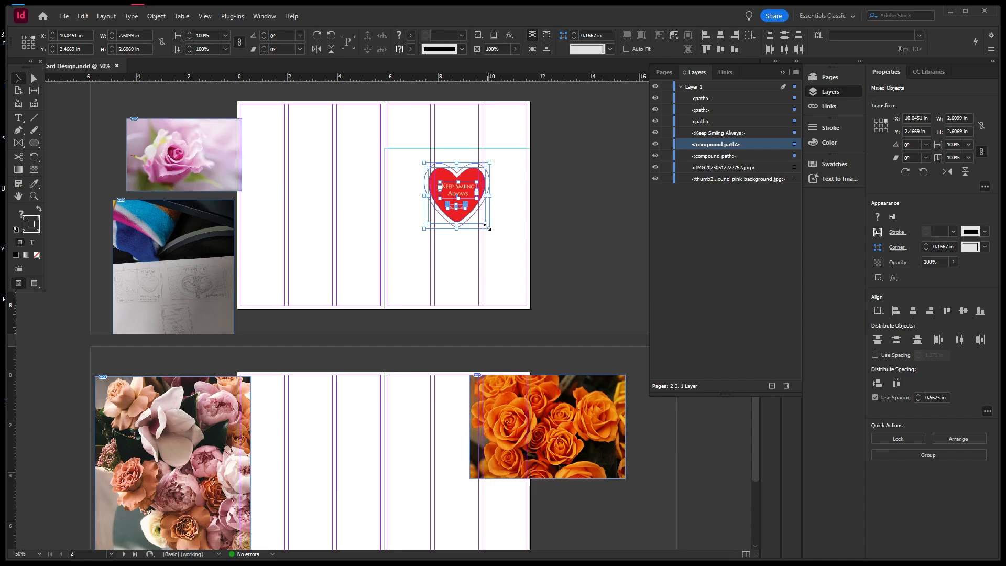
{"action": "left_click_drag", "start_coordinate": [488, 228], "coordinate": [505, 239]}
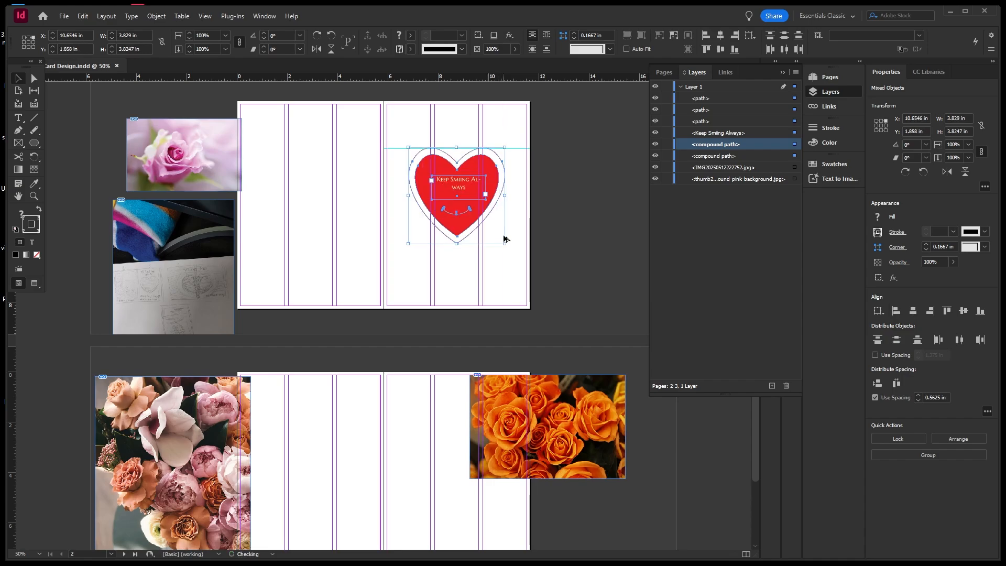
{"action": "left_click", "coordinate": [547, 225]}
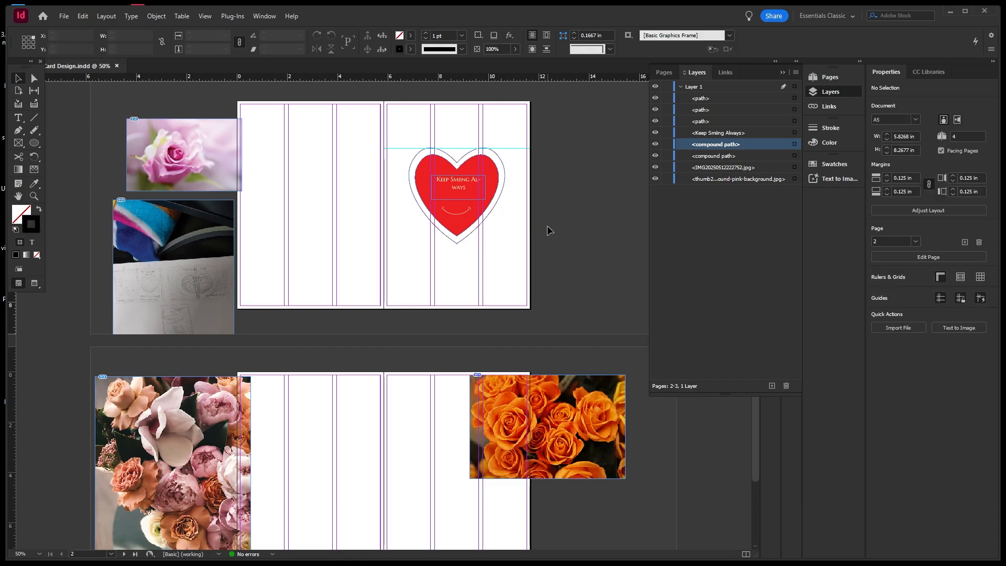
Lock both heart compound paths and the "Keep Smiing Always" text frame
{"action": "left_click", "coordinate": [668, 144]}
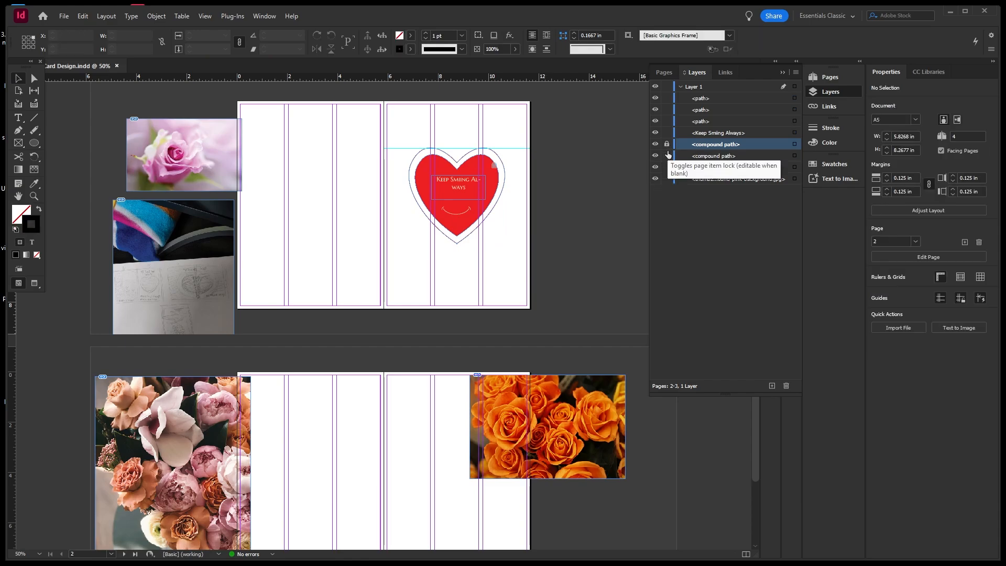
{"action": "left_click", "coordinate": [667, 157]}
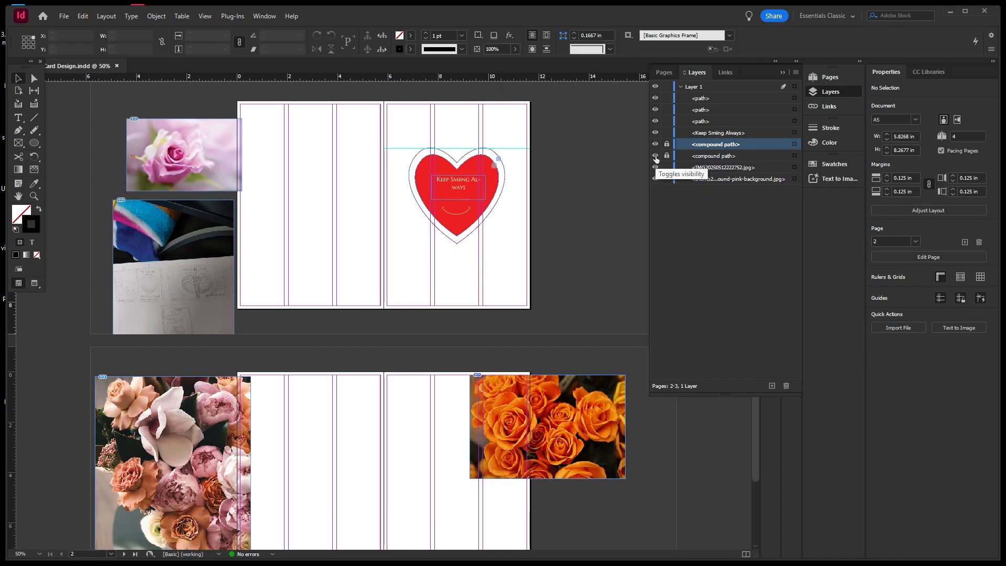
{"action": "left_click", "coordinate": [667, 134]}
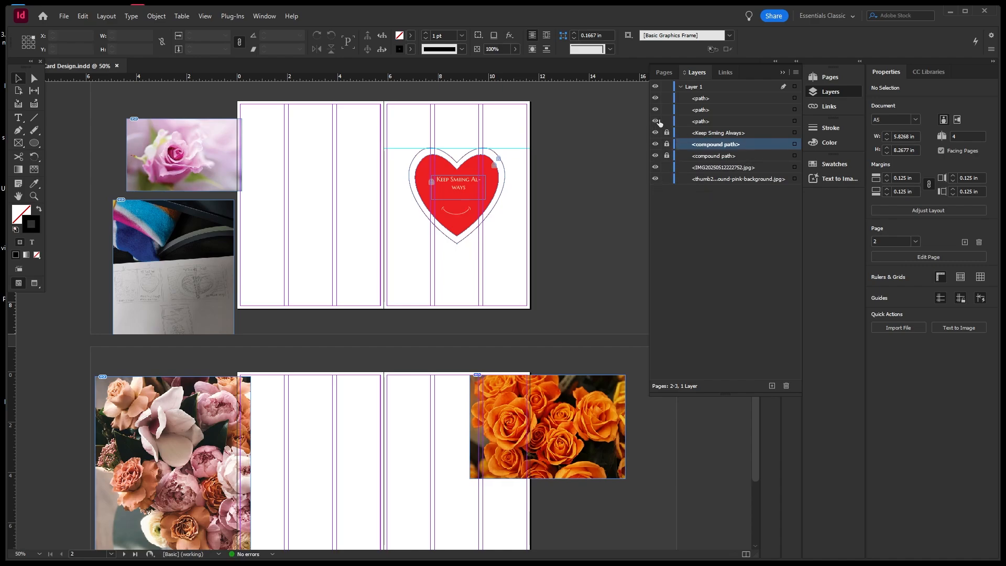
Try to flatten the smile curve by moving its middle anchor point slightly upward
{"action": "scroll", "coordinate": [451, 198], "scroll_direction": "up", "scroll_amount": 4}
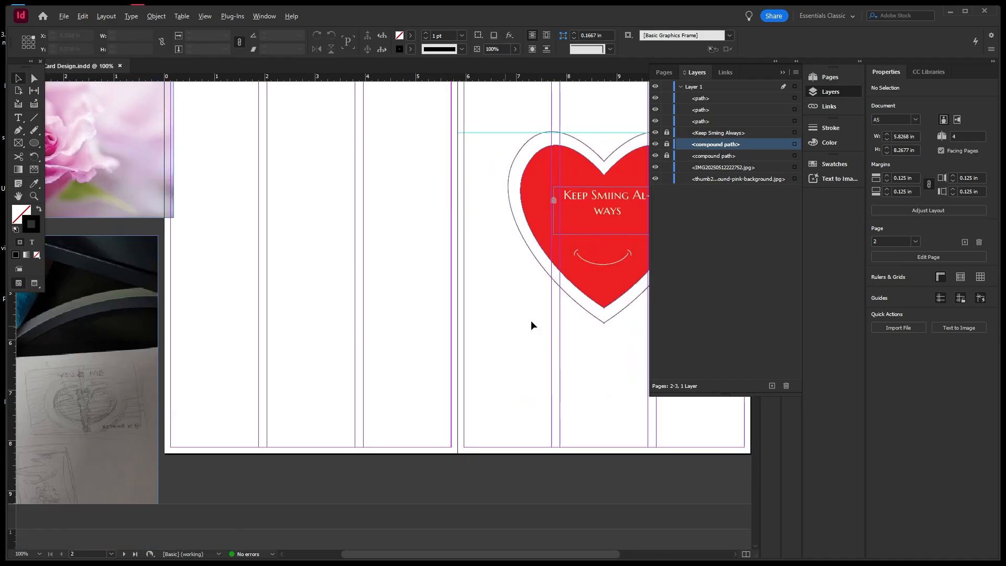
{"action": "scroll", "coordinate": [540, 255], "scroll_direction": "up", "scroll_amount": 2}
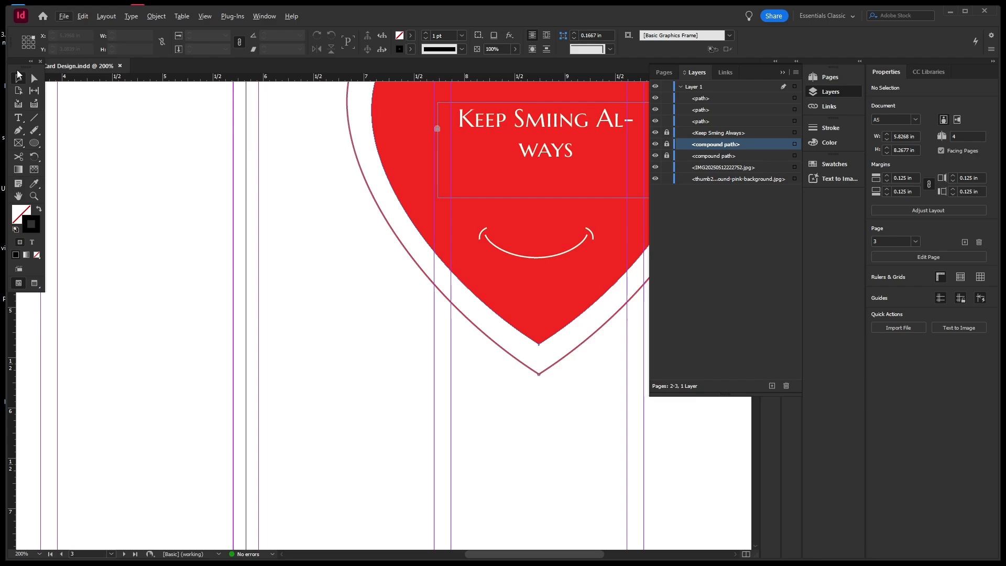
{"action": "key", "text": "a"}
{"action": "left_click", "coordinate": [537, 258]}
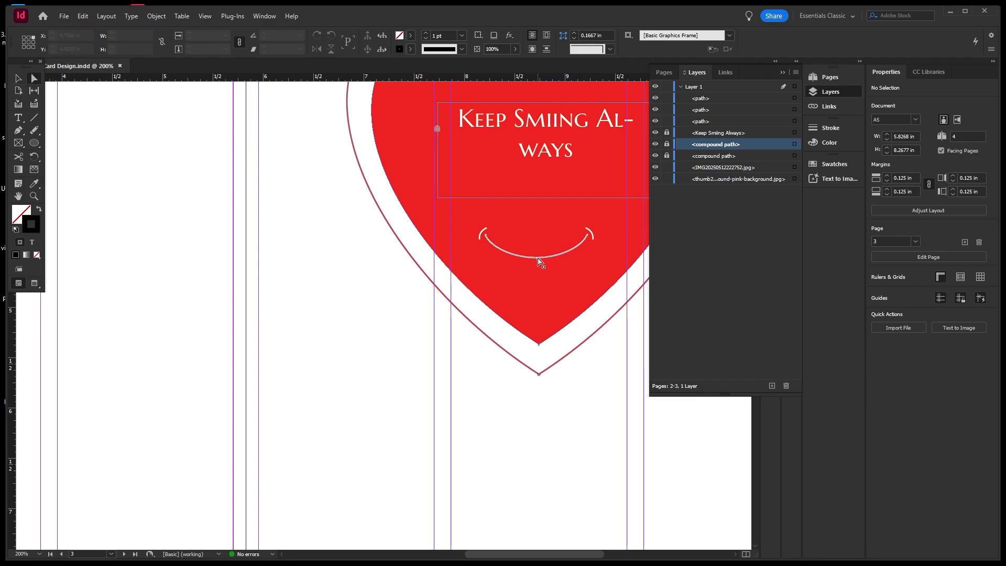
{"action": "left_click_drag", "start_coordinate": [538, 257], "coordinate": [539, 254]}
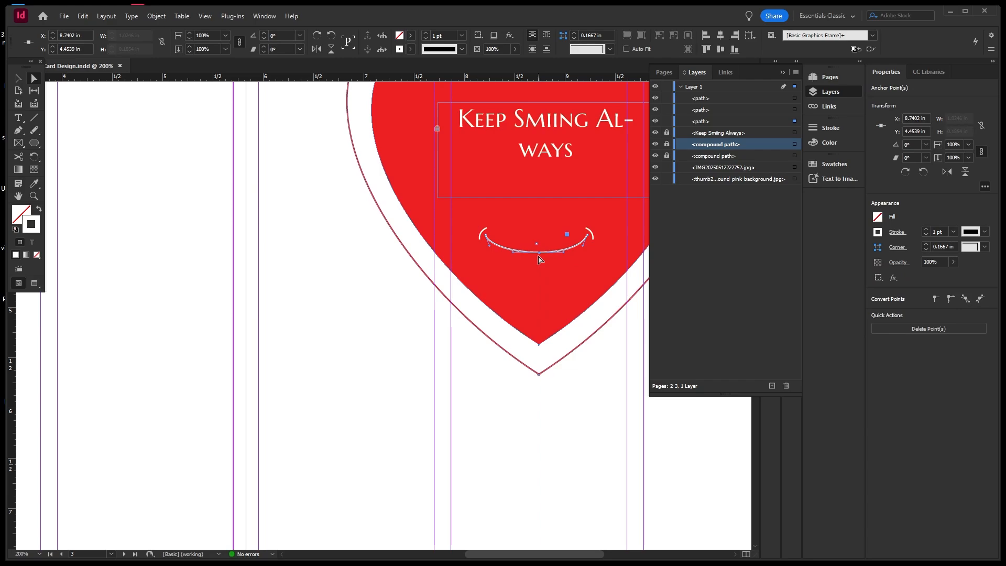
{"action": "key", "text": "ctrl+z"}
Group the smile curve with its two end strokes
{"action": "left_click", "coordinate": [18, 78]}
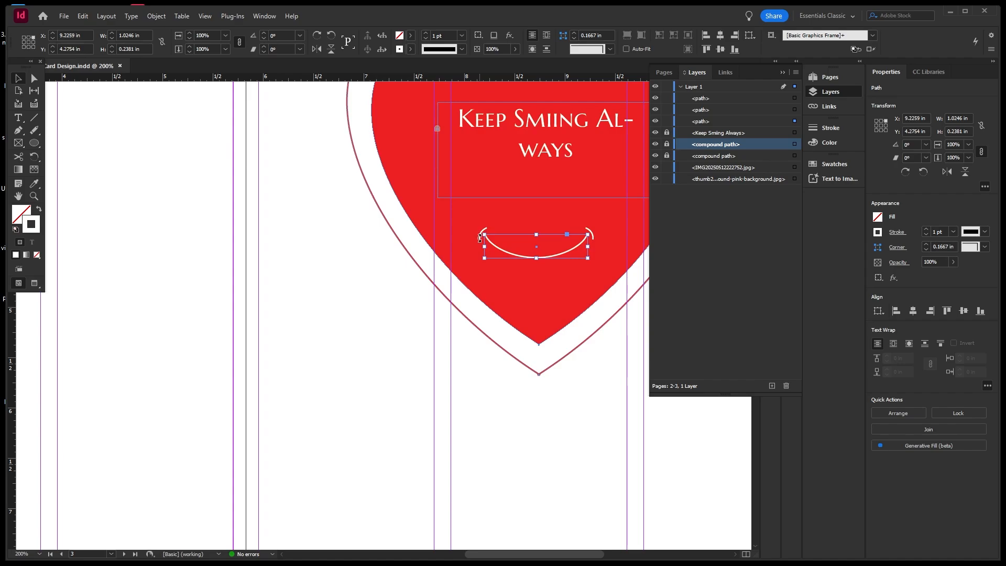
{"action": "scroll", "coordinate": [563, 244], "scroll_direction": "up", "scroll_amount": 1}
{"action": "scroll", "coordinate": [378, 220], "scroll_direction": "up", "scroll_amount": 1}
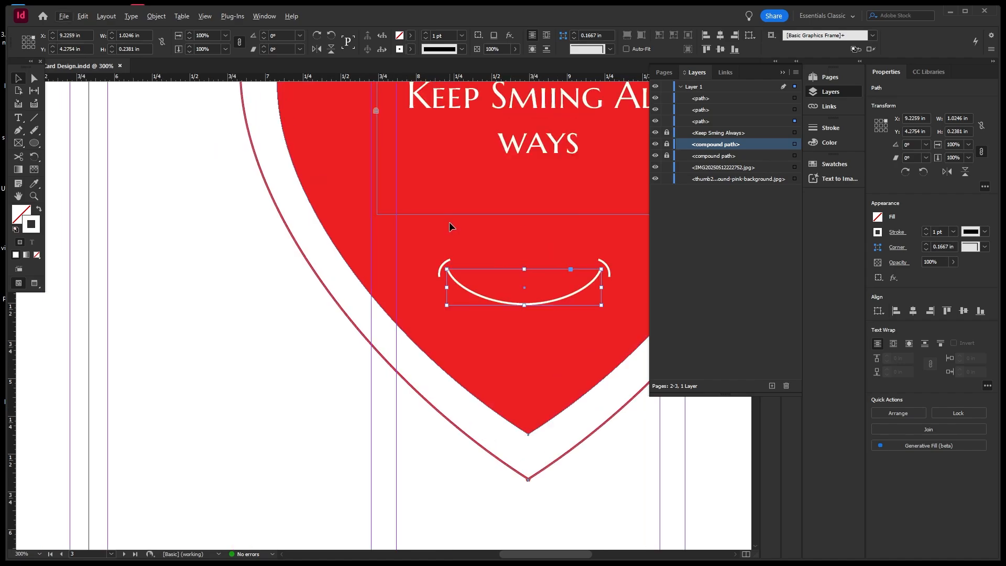
{"action": "left_click", "coordinate": [434, 261]}
{"action": "left_click_drag", "start_coordinate": [434, 251], "coordinate": [622, 315]}
{"action": "key", "text": "ctrl+g"}
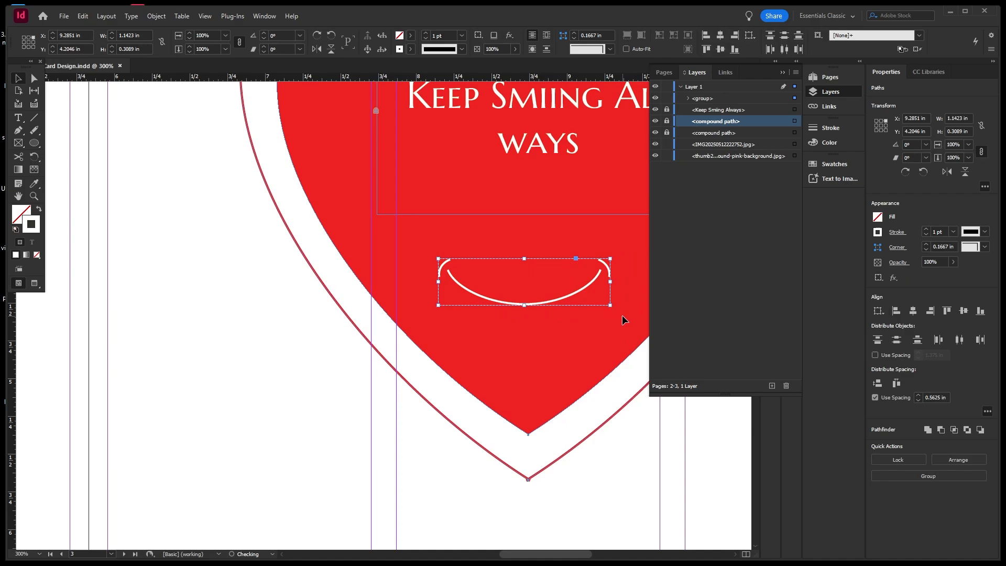
{"action": "left_click", "coordinate": [262, 312]}
Set the stroke weight of the smile group to 2 pt
{"action": "scroll", "coordinate": [386, 246], "scroll_direction": "down", "scroll_amount": 3}
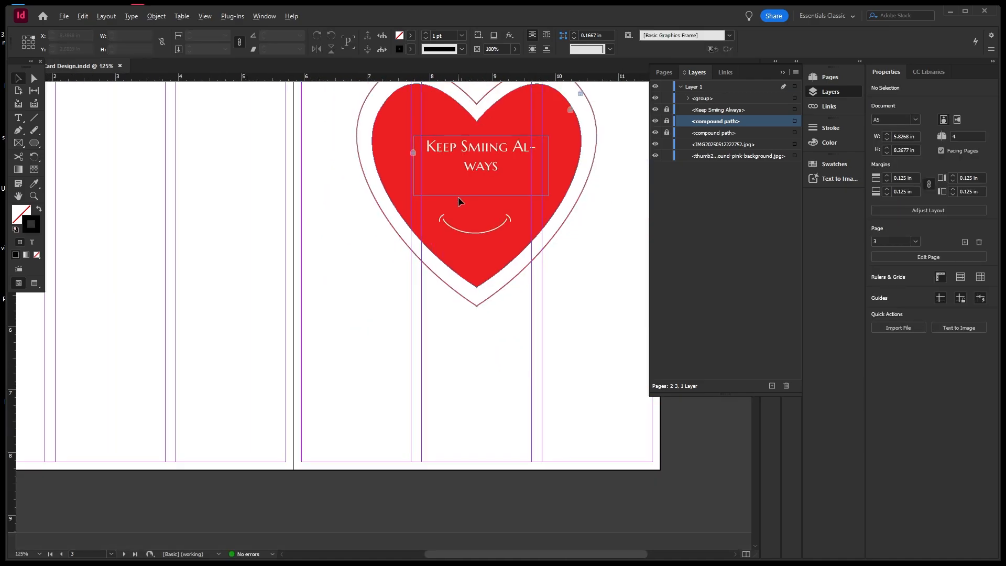
{"action": "scroll", "coordinate": [491, 226], "scroll_direction": "up", "scroll_amount": 2}
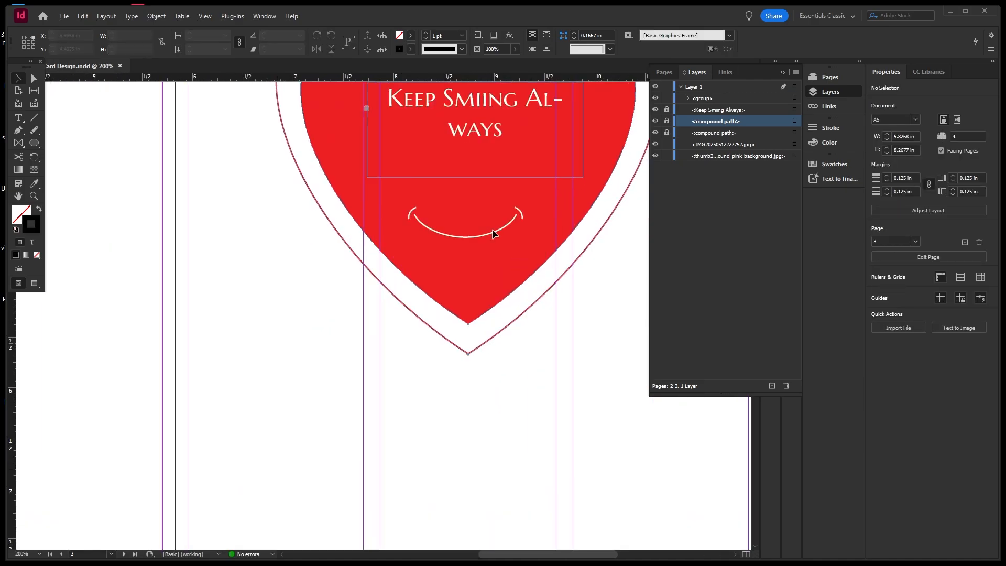
{"action": "scroll", "coordinate": [492, 228], "scroll_direction": "down", "scroll_amount": 2}
{"action": "scroll", "coordinate": [491, 219], "scroll_direction": "up", "scroll_amount": 1}
{"action": "left_click_drag", "start_coordinate": [425, 210], "coordinate": [527, 245]}
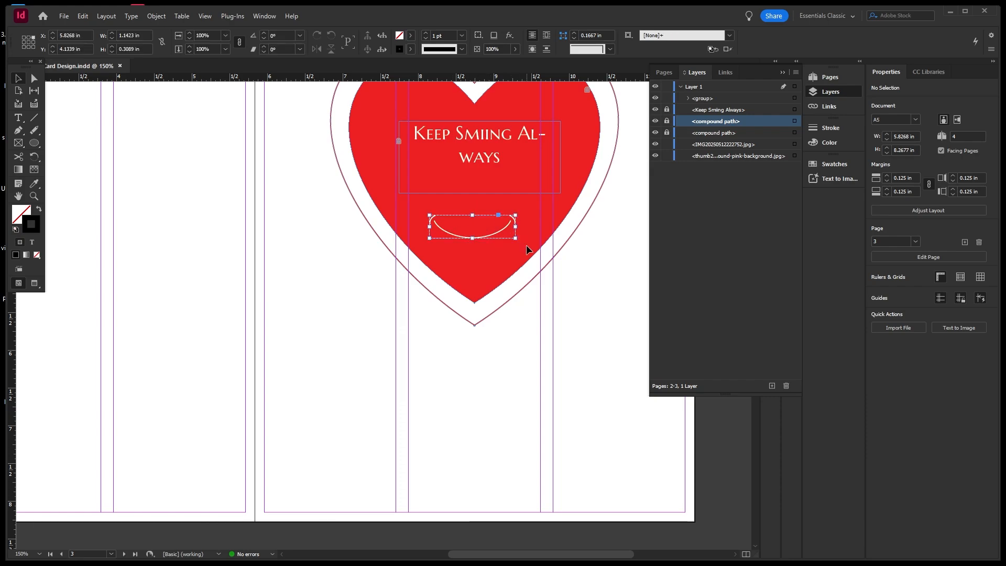
{"action": "left_click", "coordinate": [461, 36]}
{"action": "left_click", "coordinate": [455, 102]}
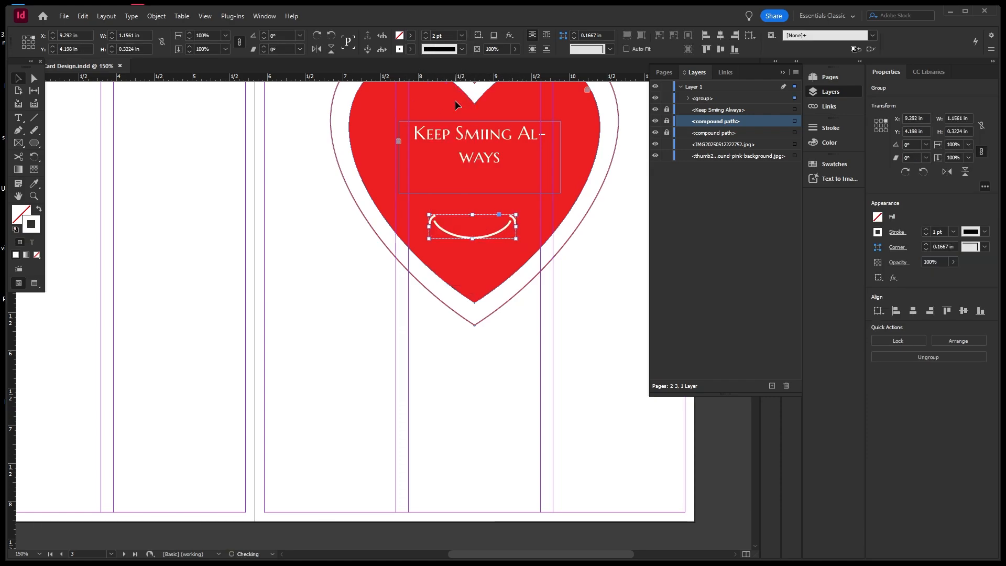
{"action": "left_click", "coordinate": [356, 265]}
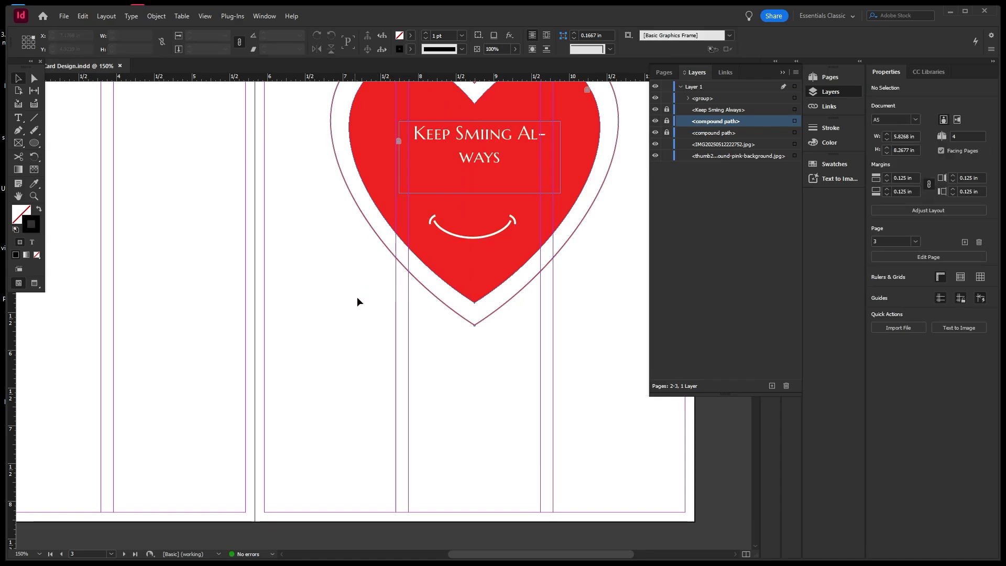
Unlock the "Keep Smiing Always" text frame and enlarge it to about 2.41 in wide and 1.12 in high
{"action": "scroll", "coordinate": [391, 315], "scroll_direction": "down", "scroll_amount": 1}
{"action": "scroll", "coordinate": [473, 152], "scroll_direction": "up", "scroll_amount": 1}
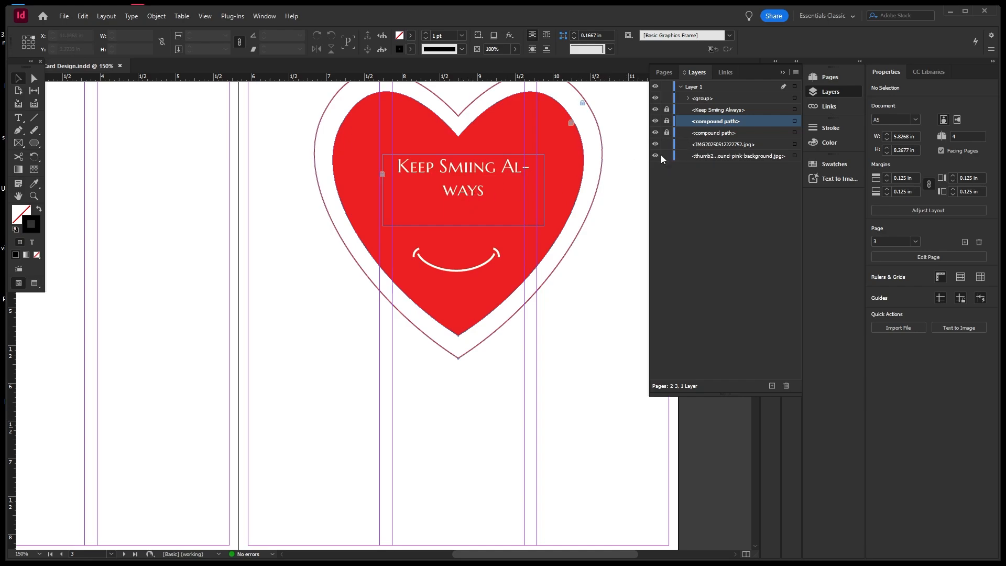
{"action": "left_click", "coordinate": [666, 109]}
{"action": "left_click", "coordinate": [460, 195]}
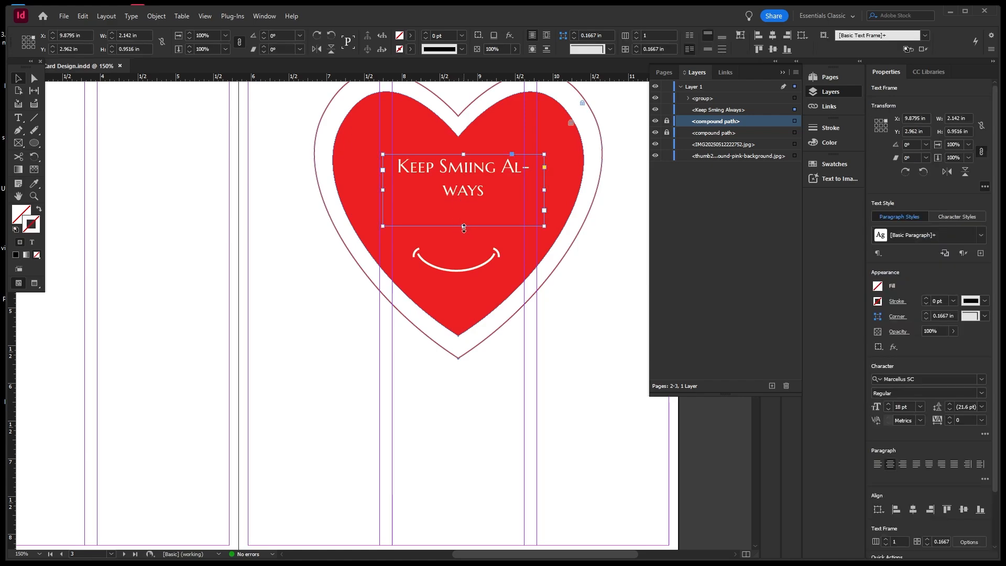
{"action": "left_click_drag", "start_coordinate": [463, 227], "coordinate": [464, 239]}
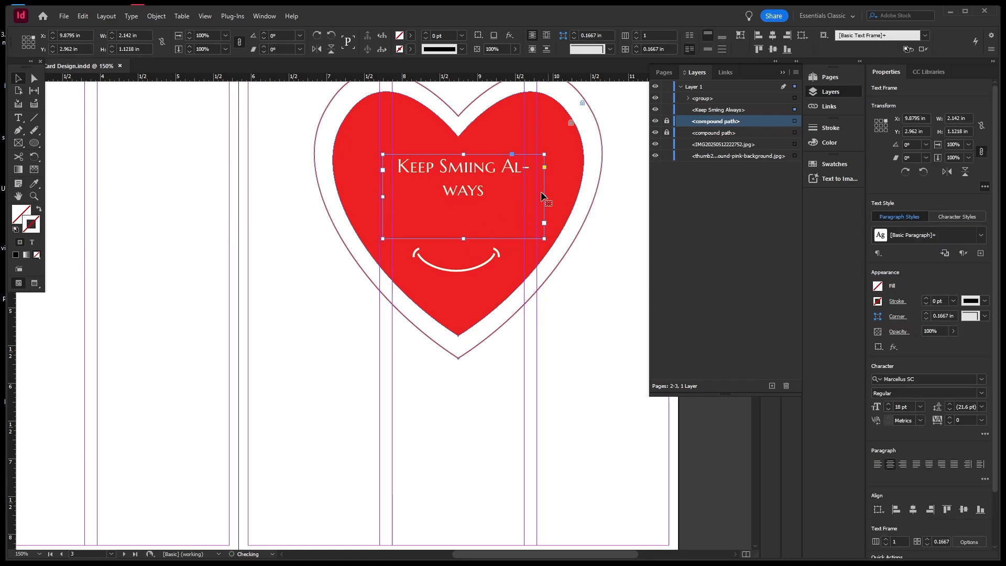
{"action": "left_click_drag", "start_coordinate": [545, 196], "coordinate": [564, 196]}
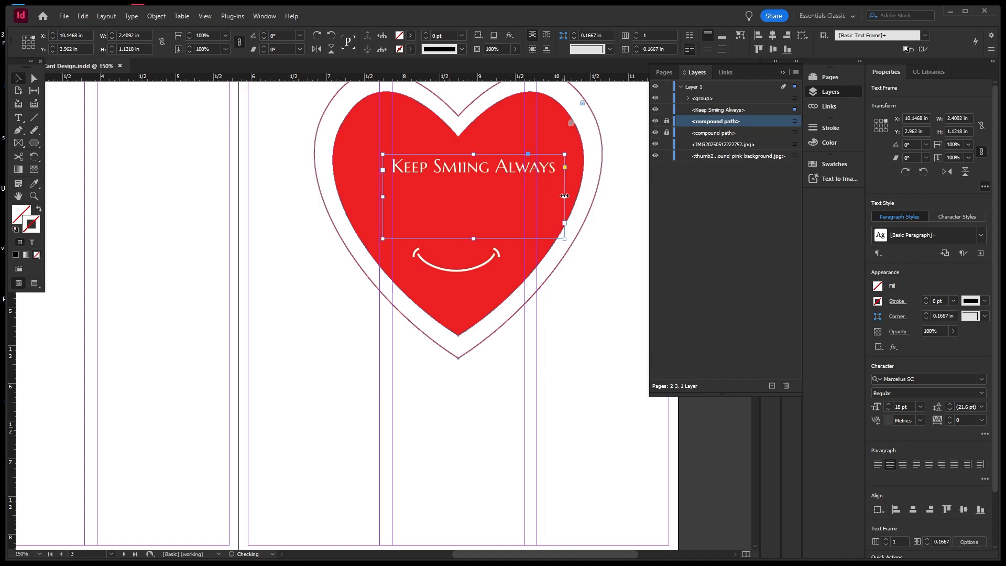
Set the font size of the "Keep Smiing Always" text to 24 pt
{"action": "double_click", "coordinate": [479, 167]}
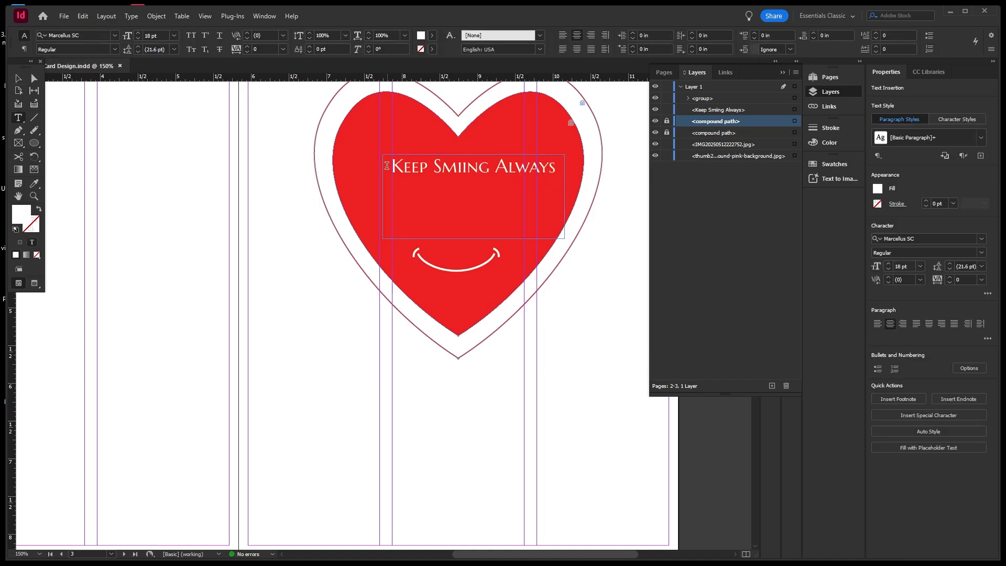
{"action": "left_click_drag", "start_coordinate": [389, 166], "coordinate": [575, 170]}
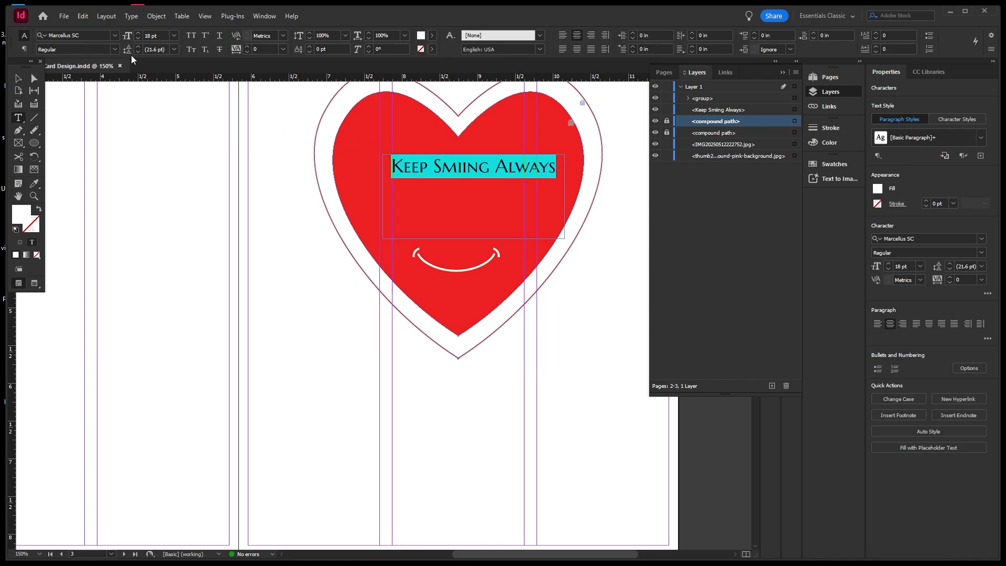
{"action": "left_click", "coordinate": [175, 37]}
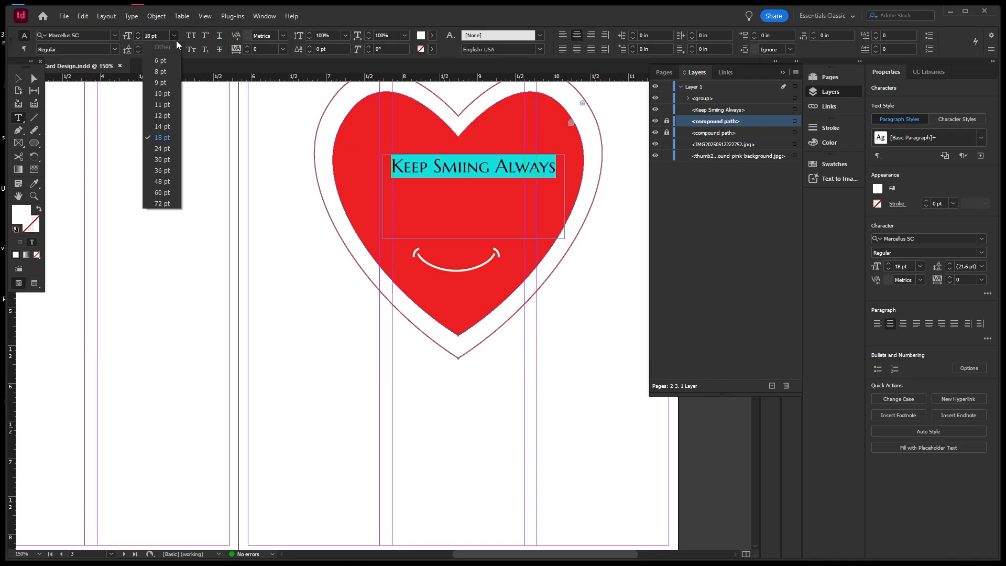
{"action": "left_click", "coordinate": [156, 149]}
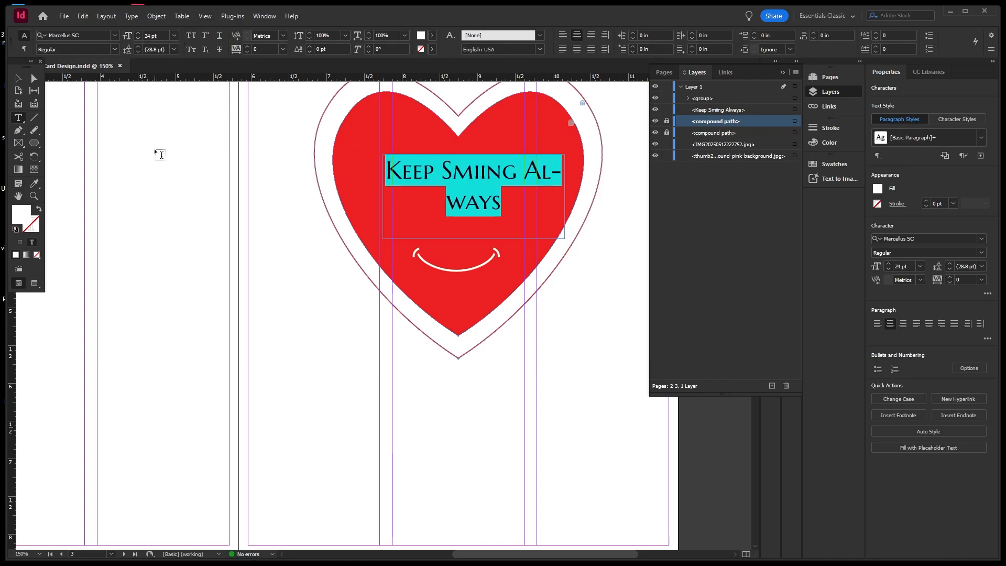
Narrow the "Keep Smiing Always" text frame to about 2.04 in wide so "Always" wraps whole onto a second line
{"action": "left_click", "coordinate": [18, 79]}
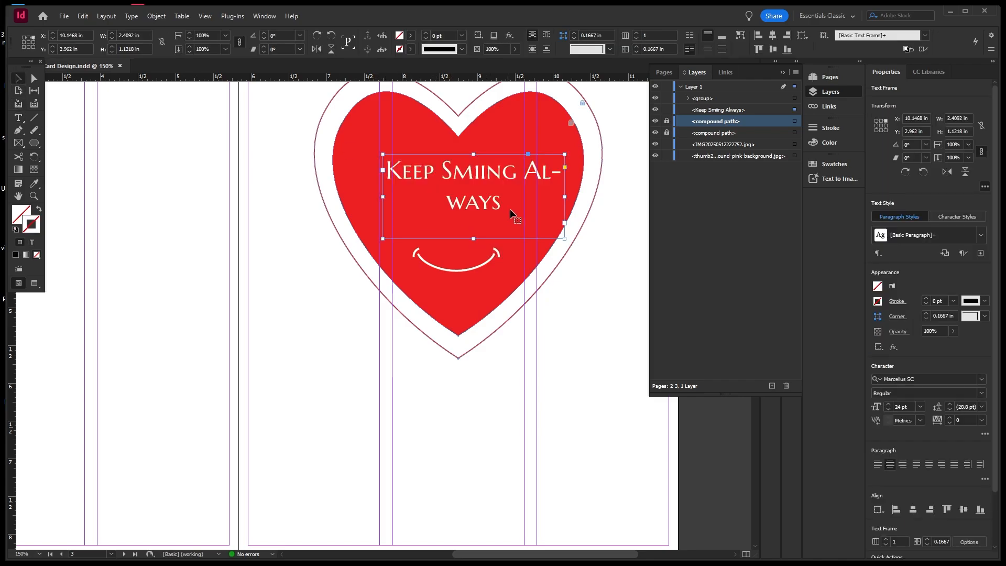
{"action": "left_click_drag", "start_coordinate": [565, 197], "coordinate": [594, 197]}
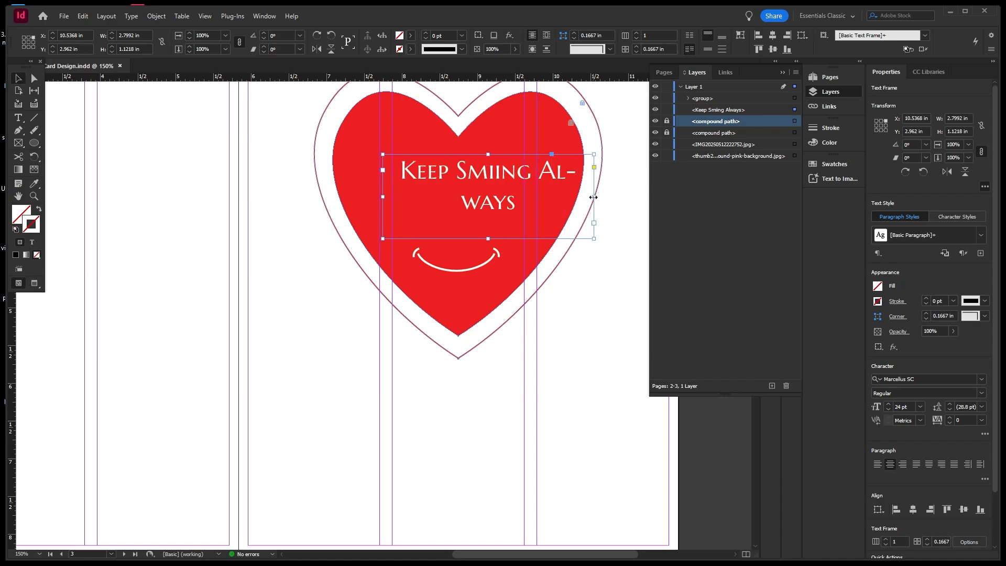
{"action": "left_click_drag", "start_coordinate": [594, 197], "coordinate": [538, 210]}
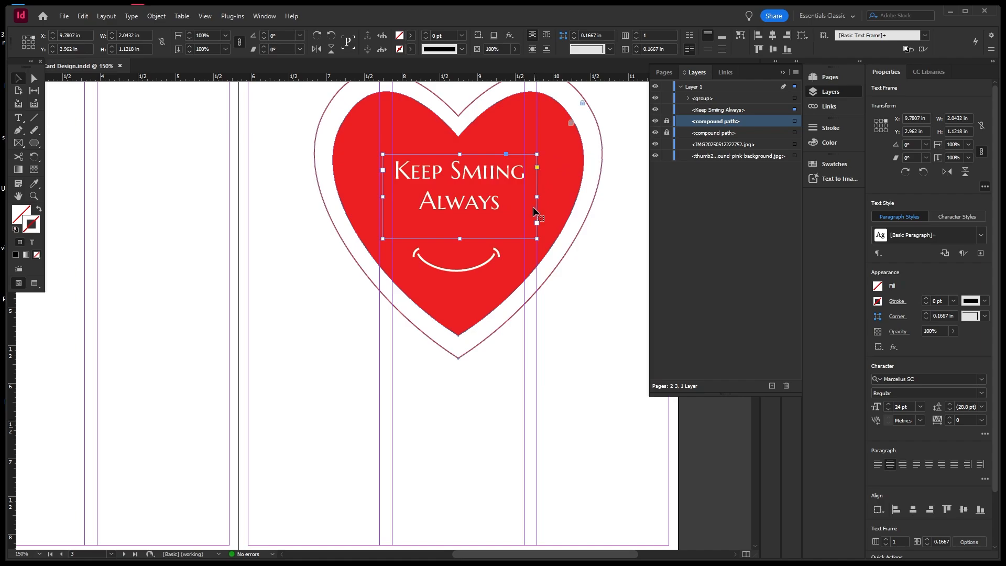
Align the text frame and the smile group with each other by their horizontal centers
{"action": "left_click", "coordinate": [407, 136]}
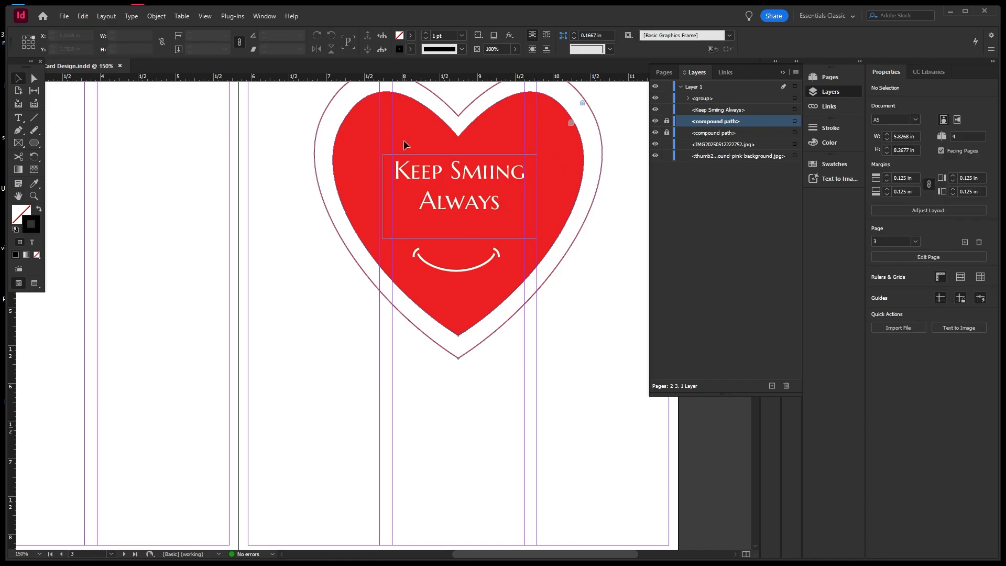
{"action": "left_click_drag", "start_coordinate": [404, 139], "coordinate": [507, 278]}
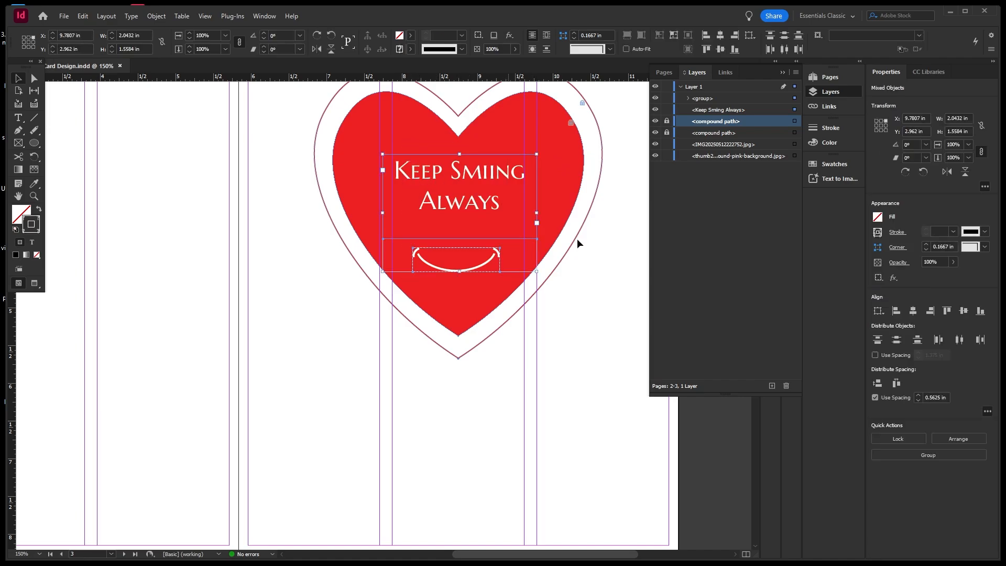
{"action": "left_click", "coordinate": [914, 310]}
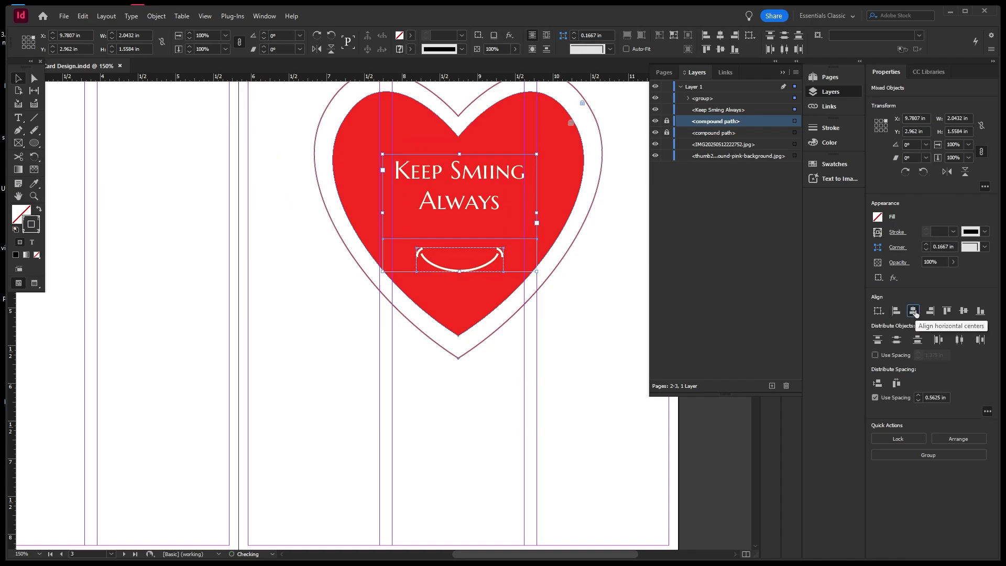
{"action": "left_click", "coordinate": [572, 332]}
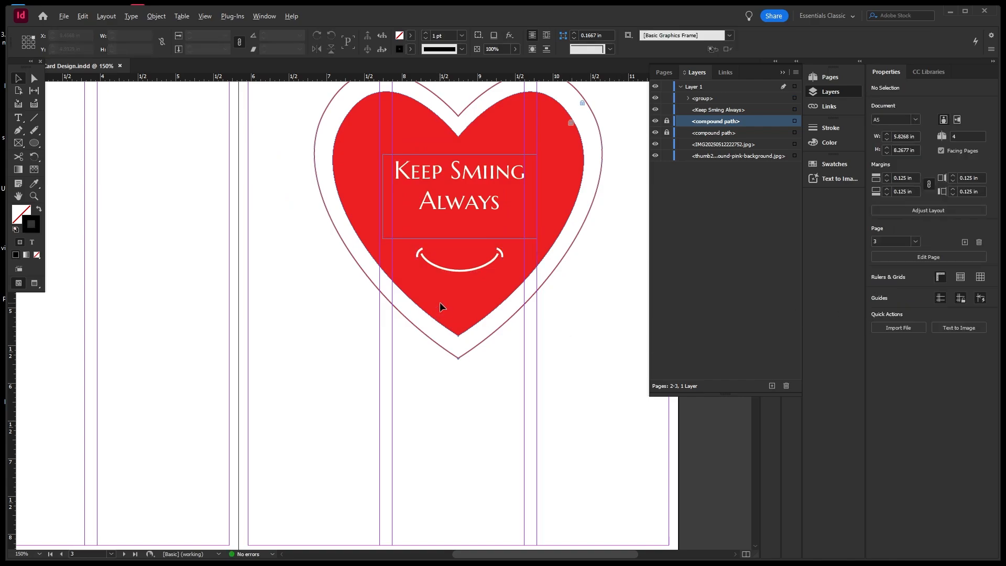
Lock the "Keep Smiing Always" text frame and the smile group, and save the document
{"action": "scroll", "coordinate": [440, 303], "scroll_direction": "down", "scroll_amount": 2}
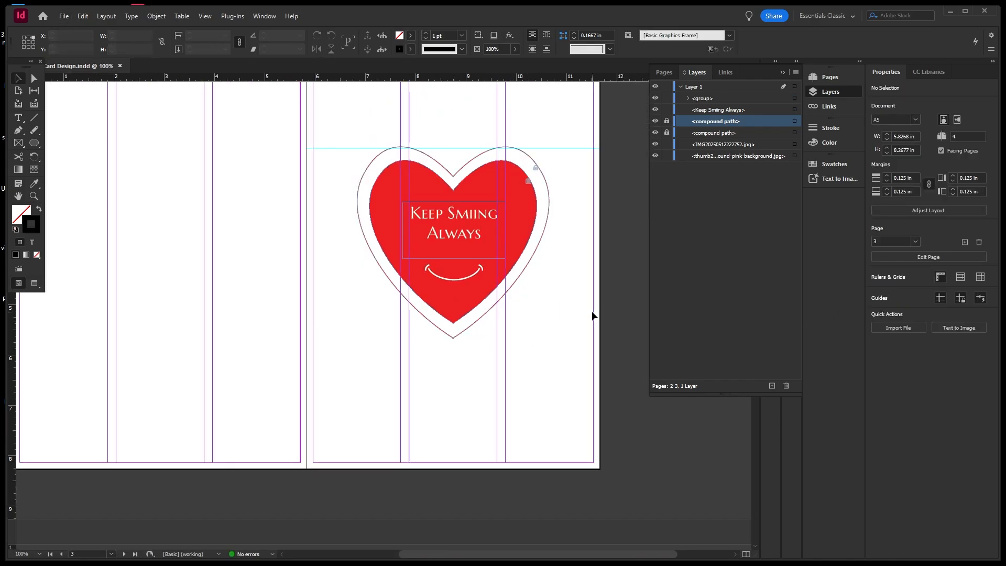
{"action": "left_click", "coordinate": [667, 110]}
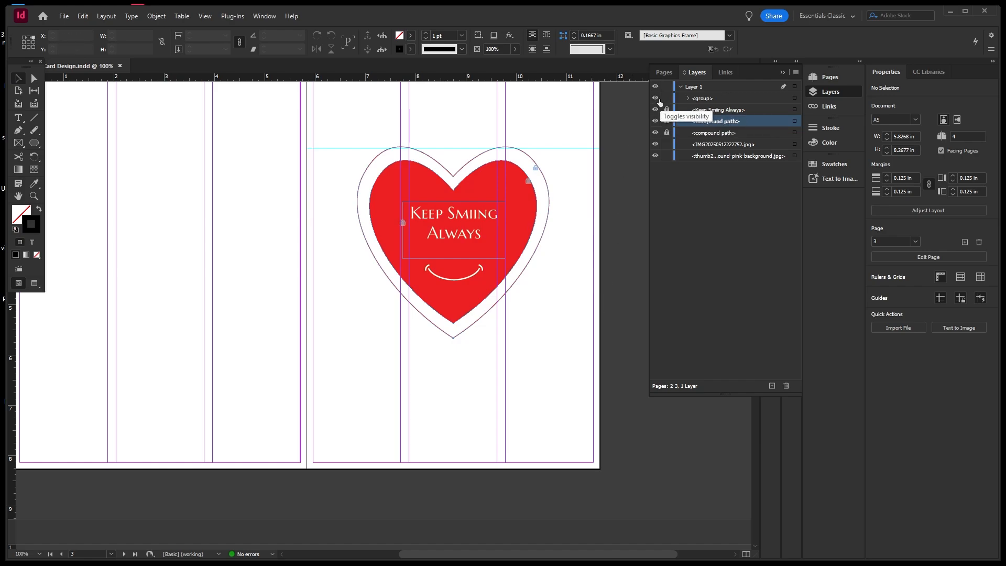
{"action": "left_click", "coordinate": [667, 98]}
{"action": "left_click", "coordinate": [654, 98]}
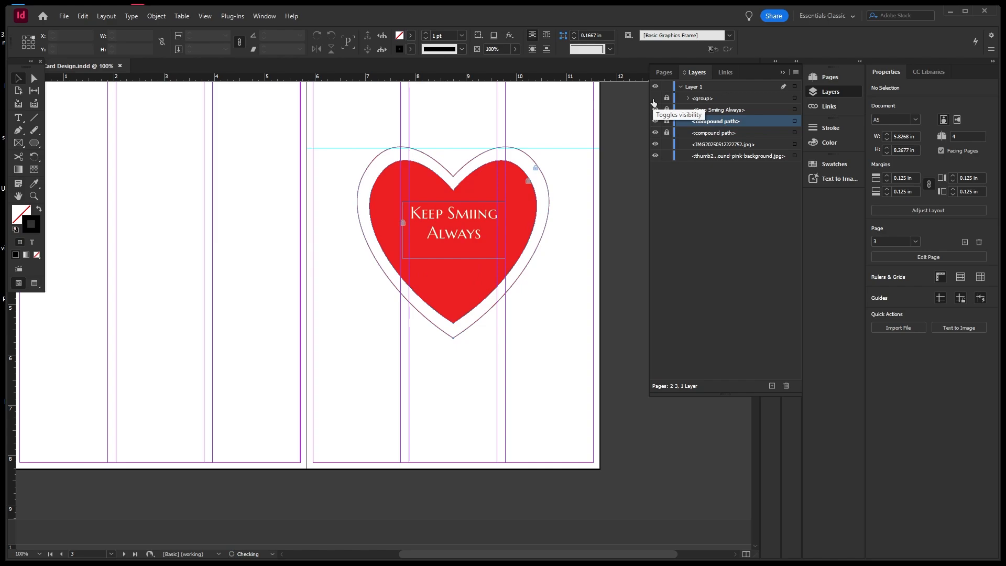
{"action": "left_click", "coordinate": [654, 98]}
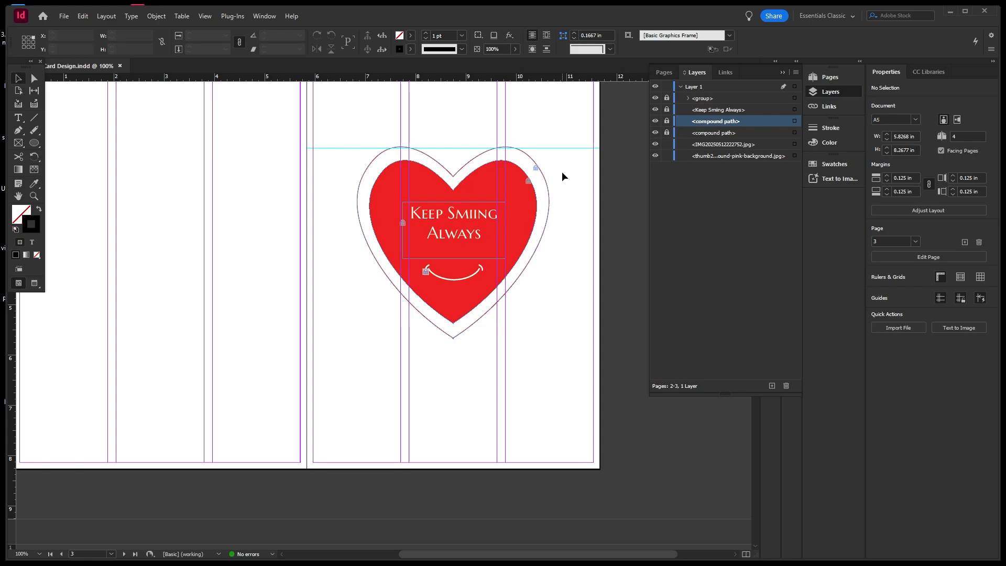
{"action": "key", "text": "ctrl+s"}
Draw a rectangle frame about 5.58 in wide and 8.02 in high, filling the margins of the page with the heart
{"action": "scroll", "coordinate": [531, 231], "scroll_direction": "down", "scroll_amount": 3}
{"action": "key", "text": "ctrl+equal"}
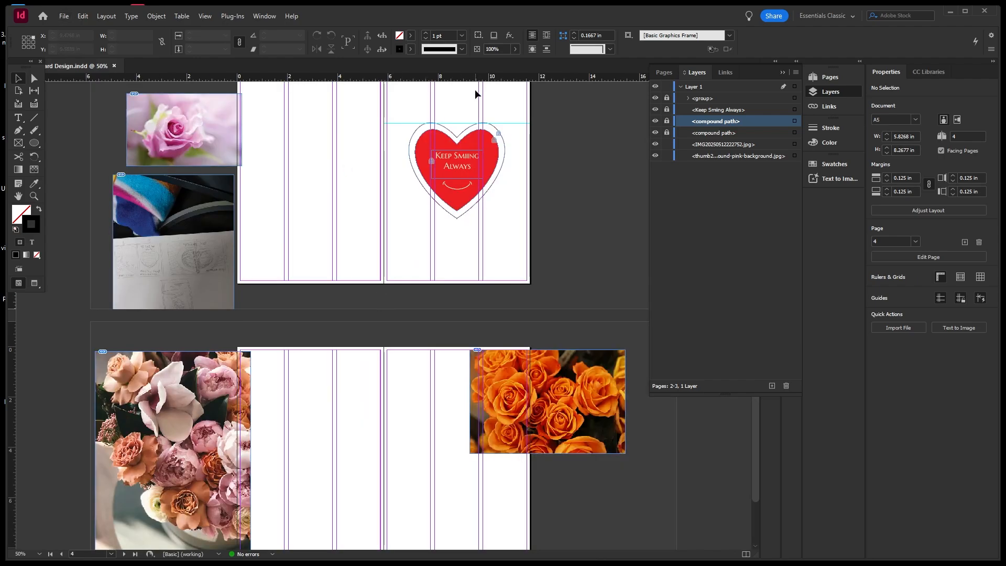
{"action": "key", "text": "ctrl+minus"}
{"action": "key", "text": "ctrl+equal"}
{"action": "scroll", "coordinate": [464, 215], "scroll_direction": "up", "scroll_amount": 2}
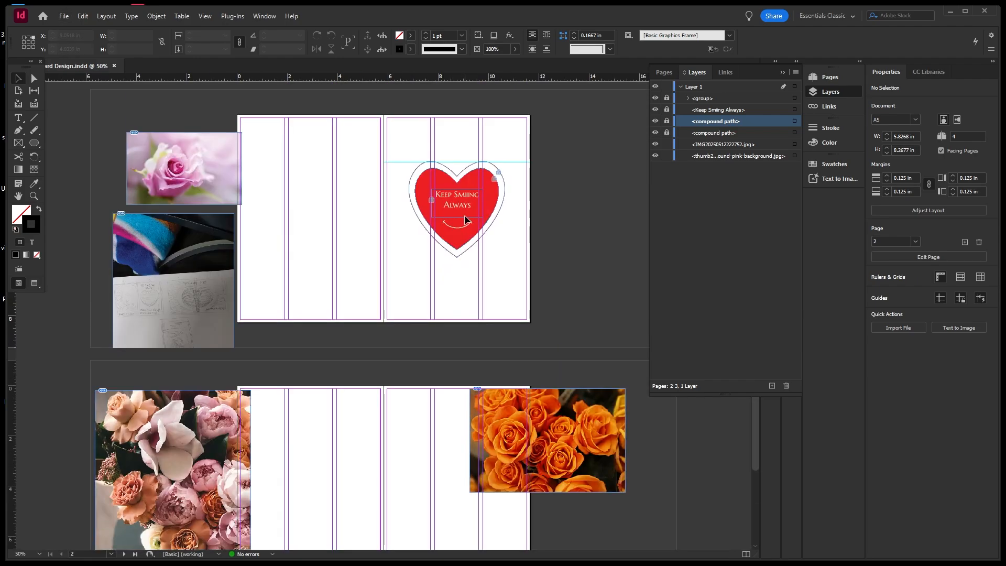
{"action": "scroll", "coordinate": [465, 215], "scroll_direction": "up", "scroll_amount": 1}
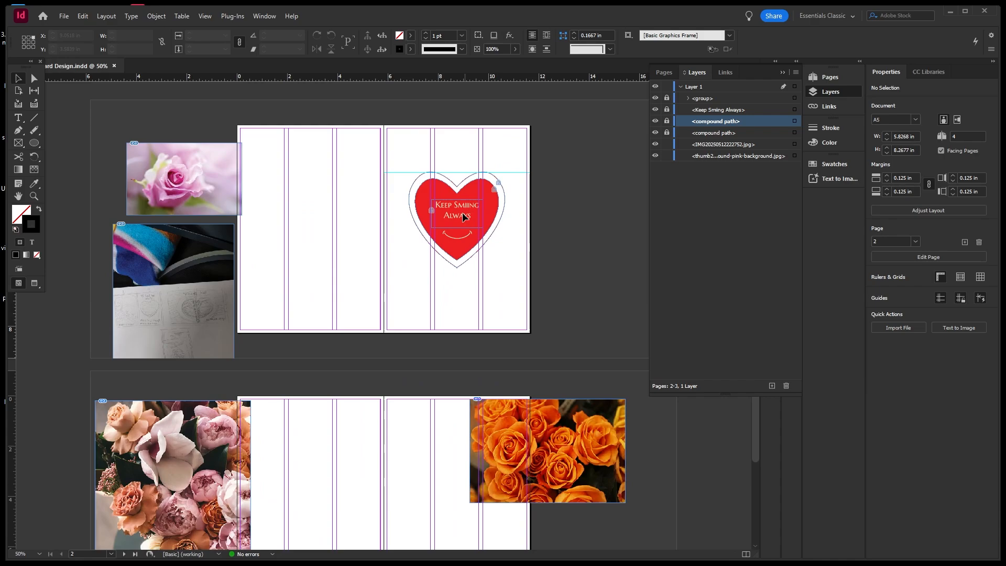
{"action": "left_click", "coordinate": [19, 143]}
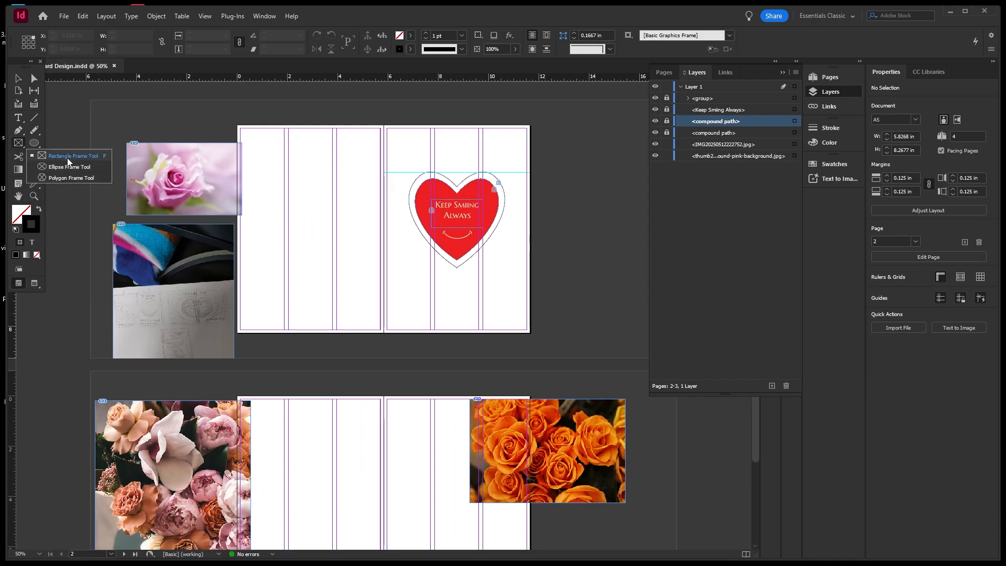
{"action": "left_click", "coordinate": [71, 157]}
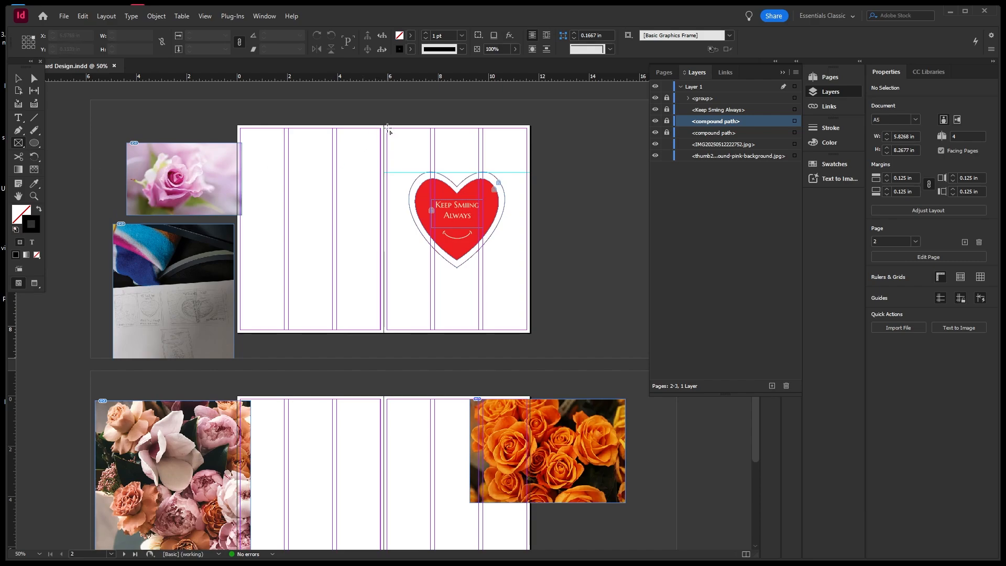
{"action": "mouse_move", "coordinate": [387, 128]}
{"action": "left_mouse_down"}
{"action": "mouse_move", "coordinate": [509, 336]}
{"action": "mouse_move", "coordinate": [529, 331]}
{"action": "left_mouse_up"}
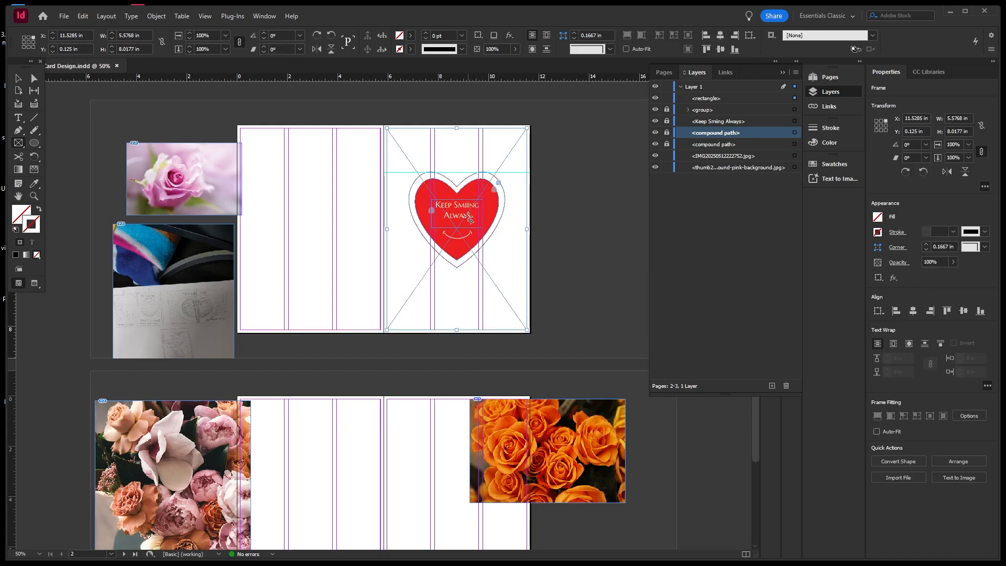
Move the pink rose image from the pasteboard so it straddles the spine and overlaps the new rectangle frame
{"action": "left_click", "coordinate": [18, 79]}
{"action": "left_click", "coordinate": [165, 146]}
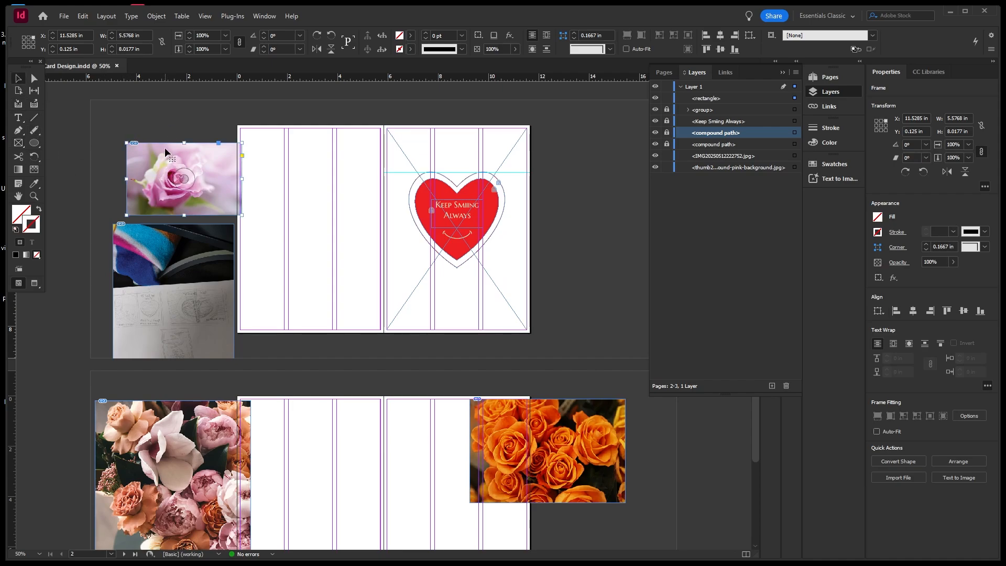
{"action": "left_click_drag", "start_coordinate": [195, 155], "coordinate": [393, 169]}
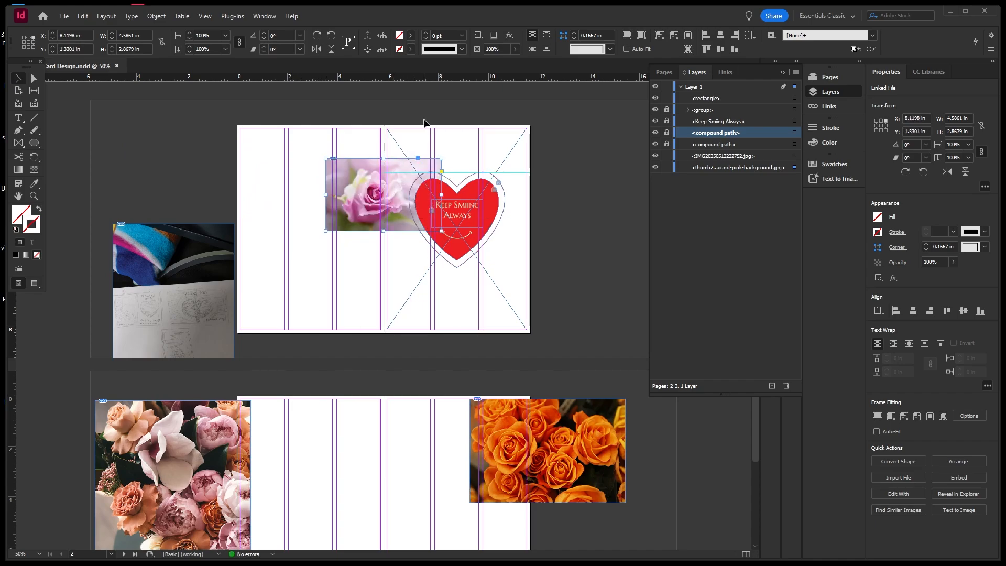
{"action": "left_click", "coordinate": [412, 166], "text": "shift"}
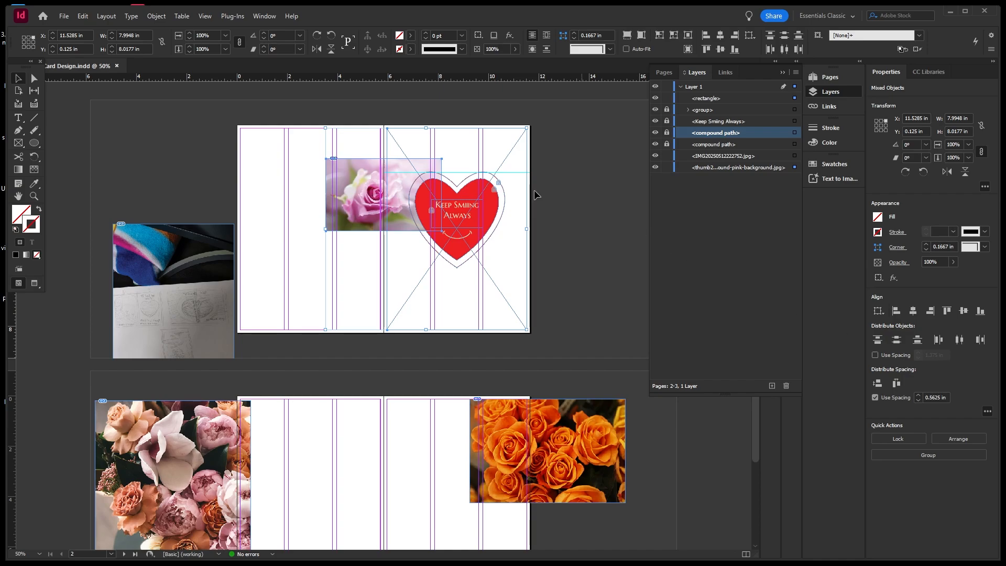
{"action": "left_click", "coordinate": [400, 119]}
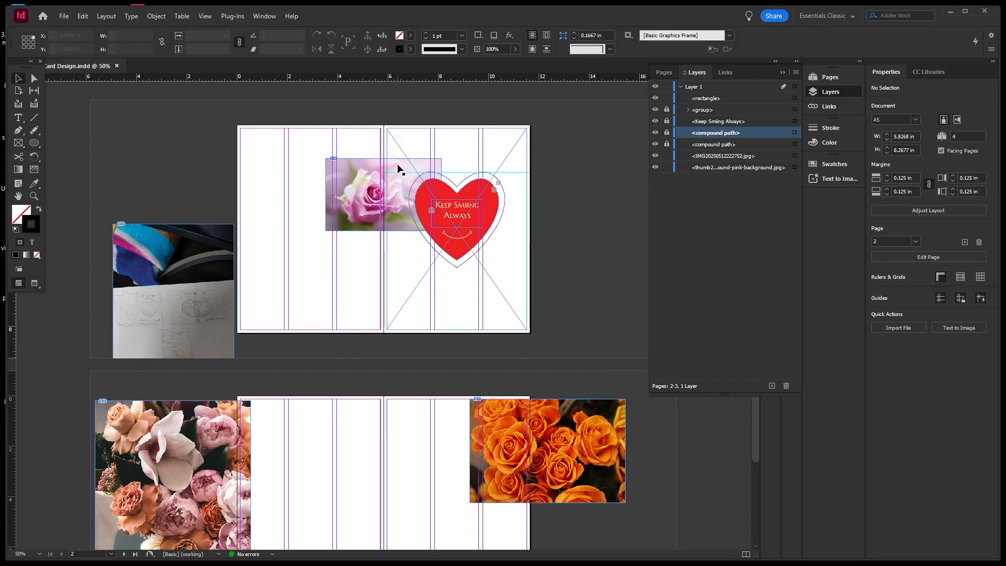
{"action": "left_click", "coordinate": [421, 149]}
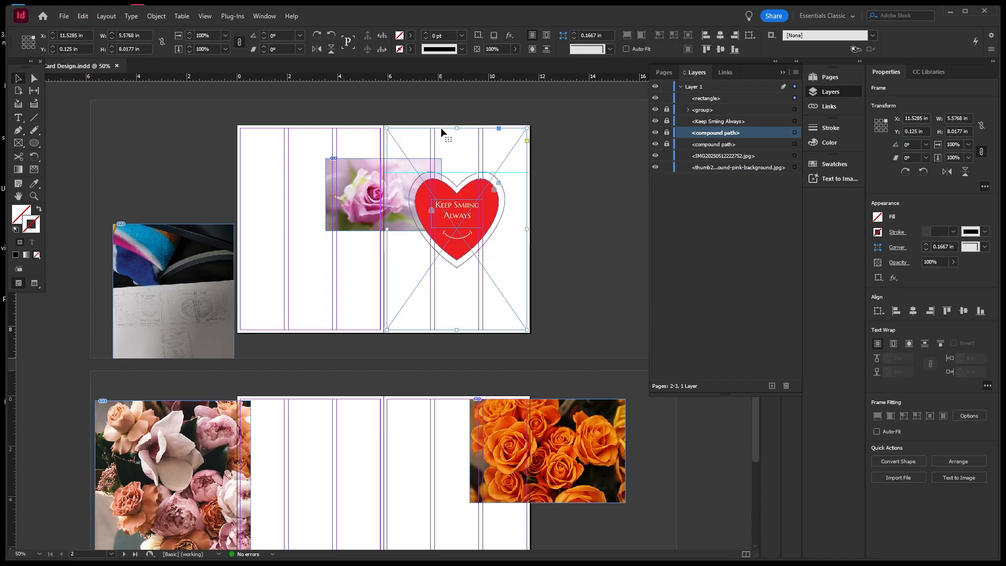
{"action": "key", "text": "ctrl+shift+a"}
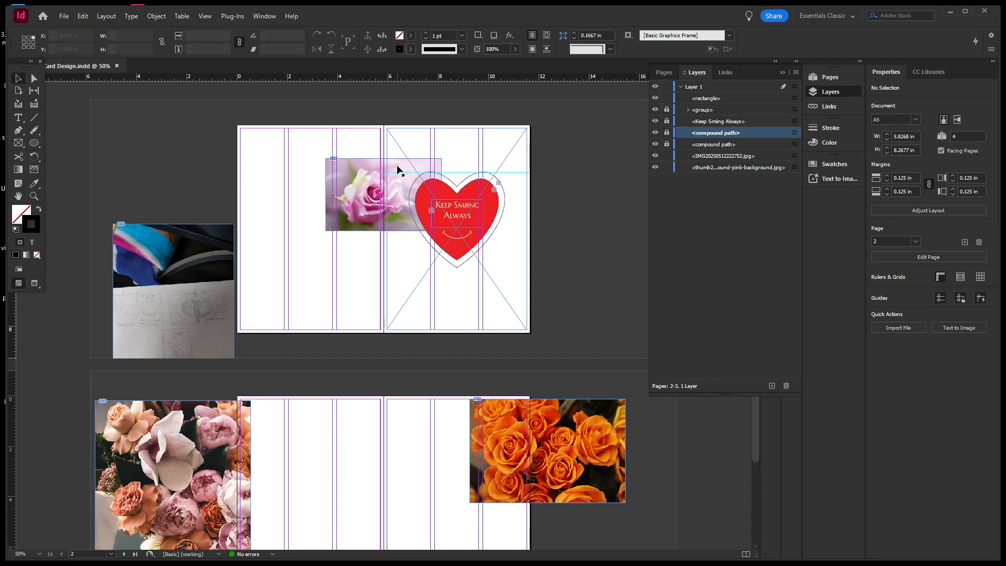
Cut the pink rose image and paste it into the empty rectangle frame on the heart's page
{"action": "left_click", "coordinate": [360, 160]}
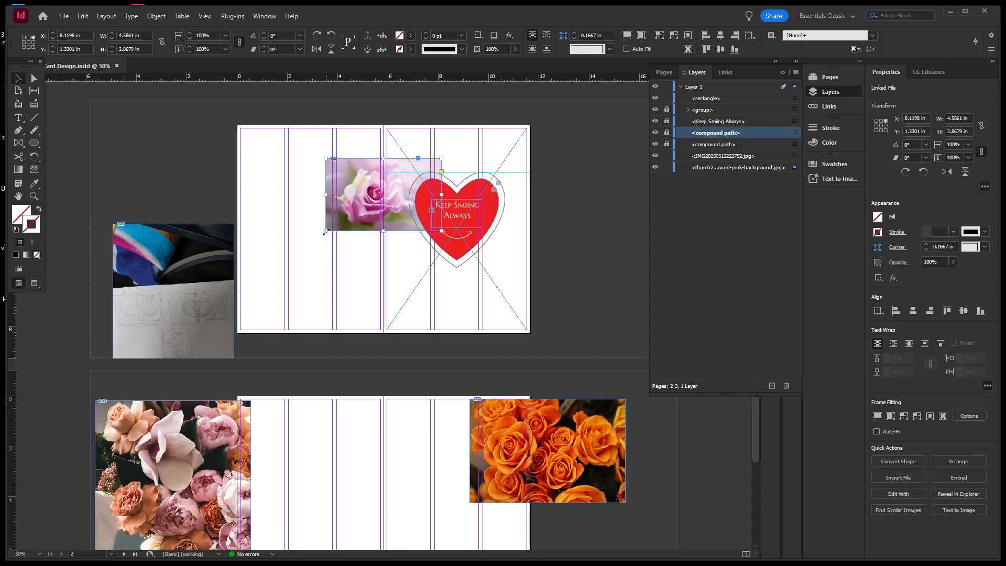
{"action": "key", "text": "Delete"}
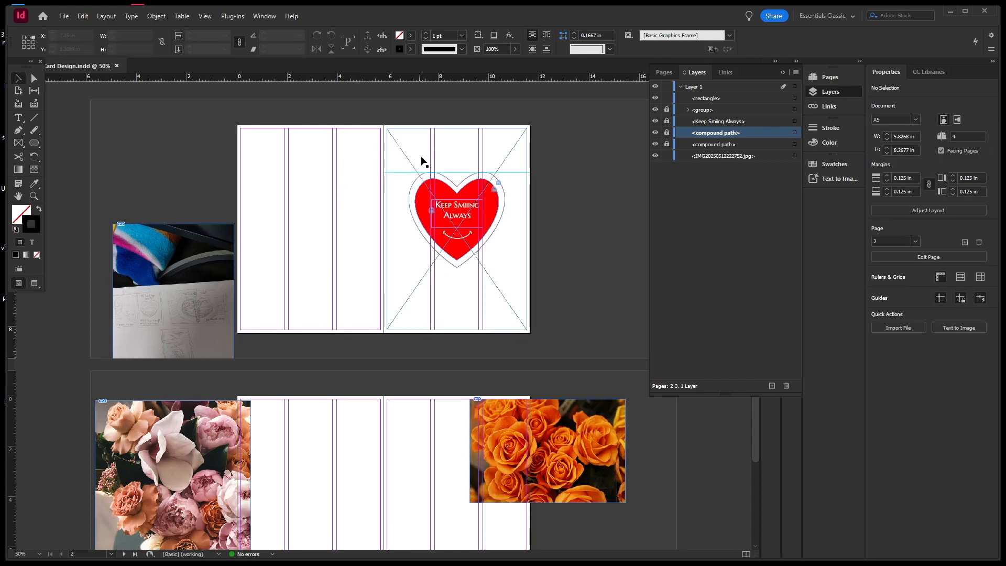
{"action": "left_click", "coordinate": [420, 126]}
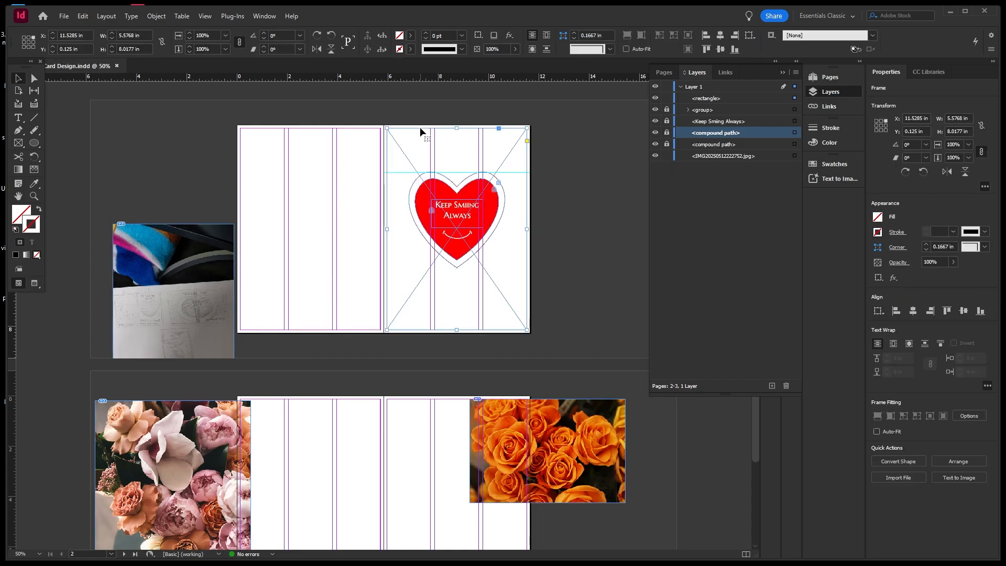
{"action": "left_click", "coordinate": [82, 16]}
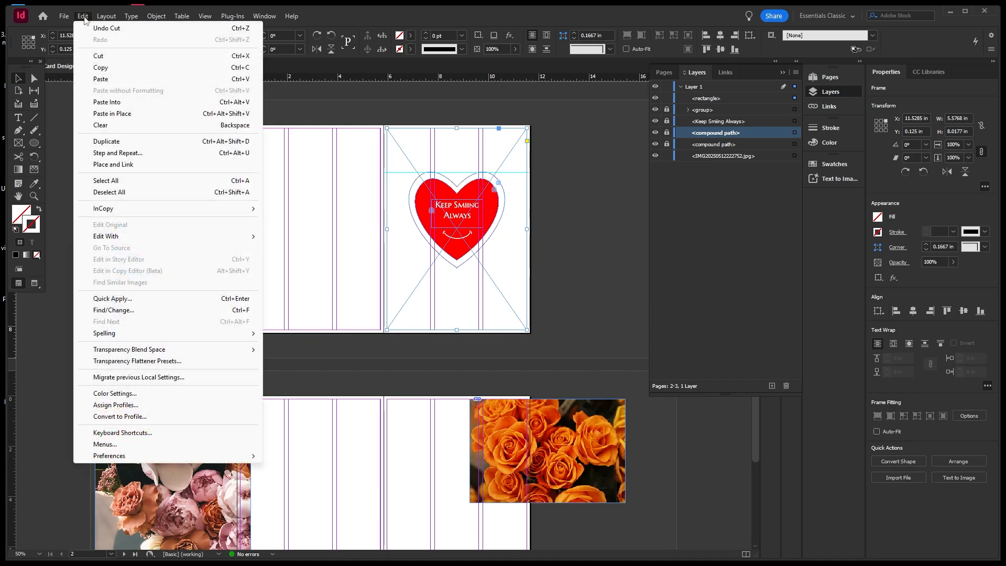
{"action": "left_click", "coordinate": [113, 103]}
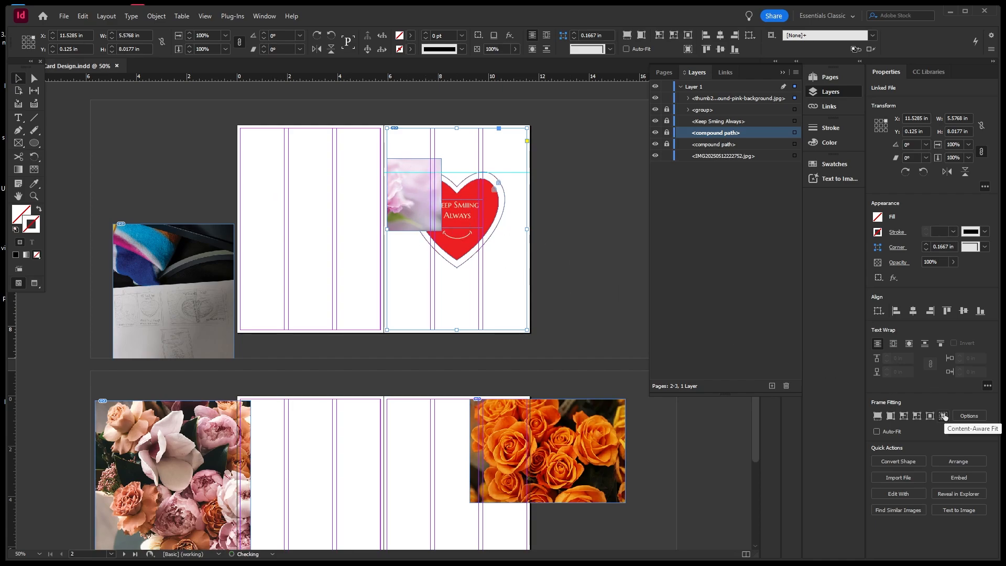
Center the rose image in its frame and fit the frame to the image
{"action": "left_click", "coordinate": [929, 418]}
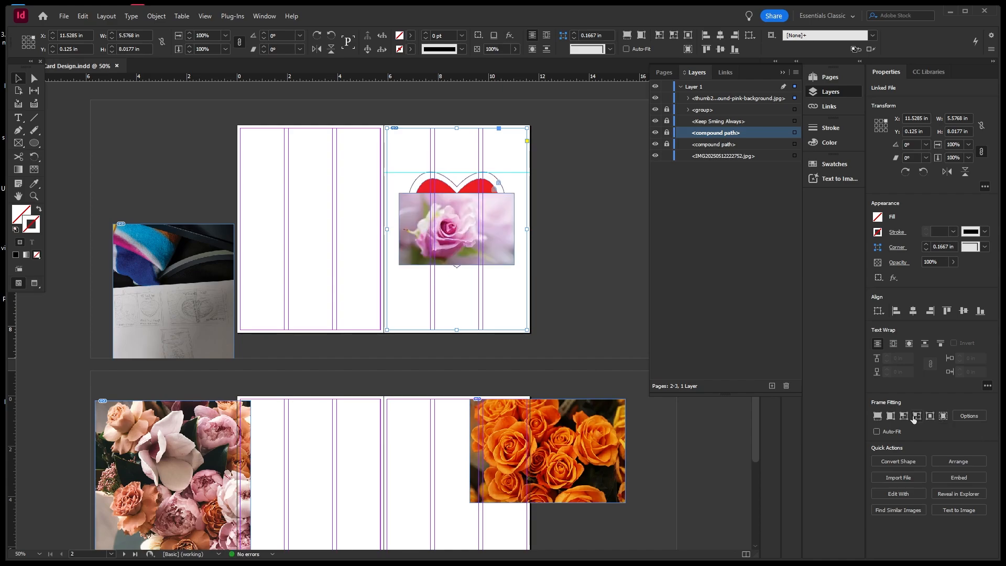
{"action": "left_click", "coordinate": [914, 418]}
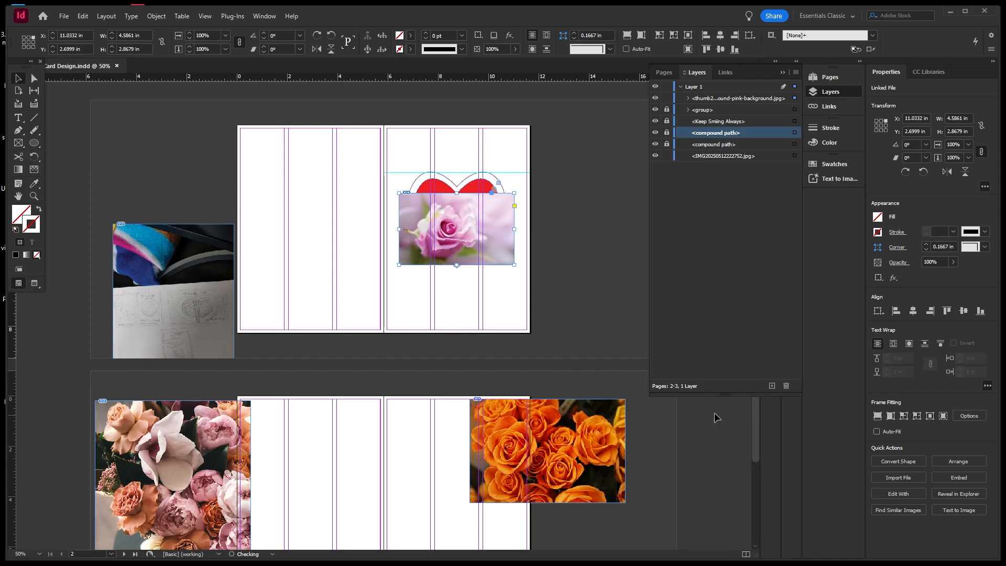
{"action": "left_click", "coordinate": [586, 306]}
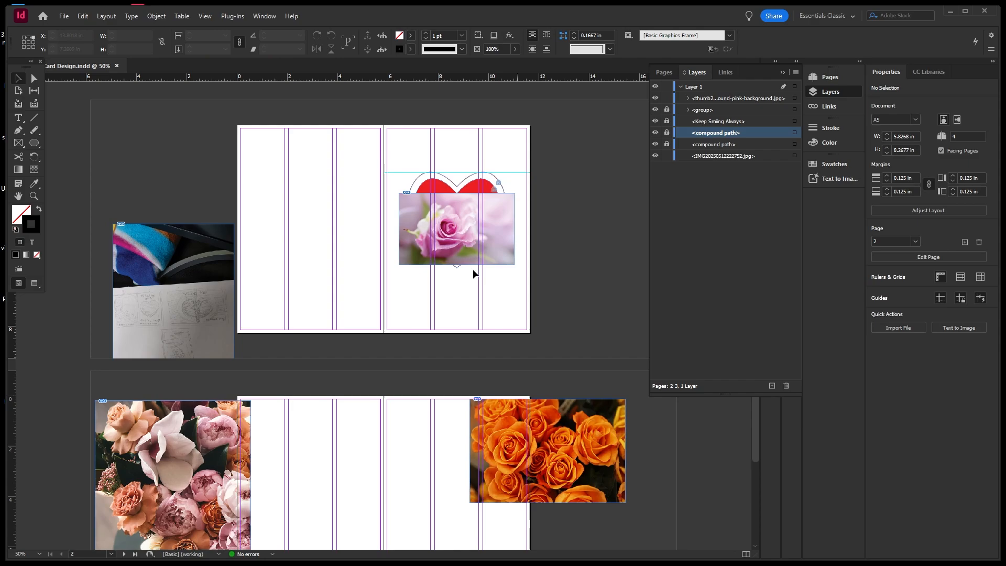
Move the pink rose image below the heart, toward the spine side of the same page
{"action": "left_click", "coordinate": [501, 231]}
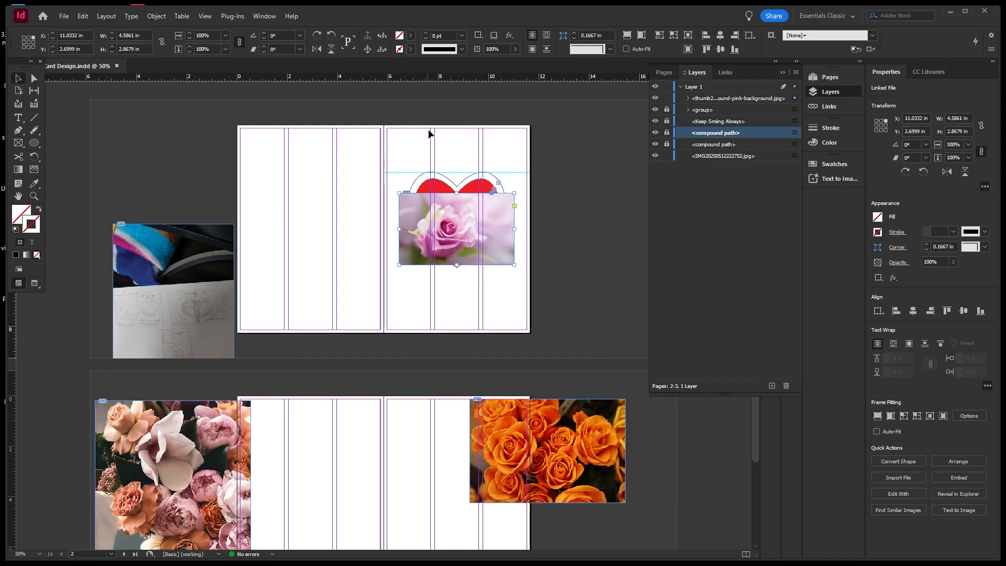
{"action": "left_click_drag", "start_coordinate": [491, 233], "coordinate": [622, 273]}
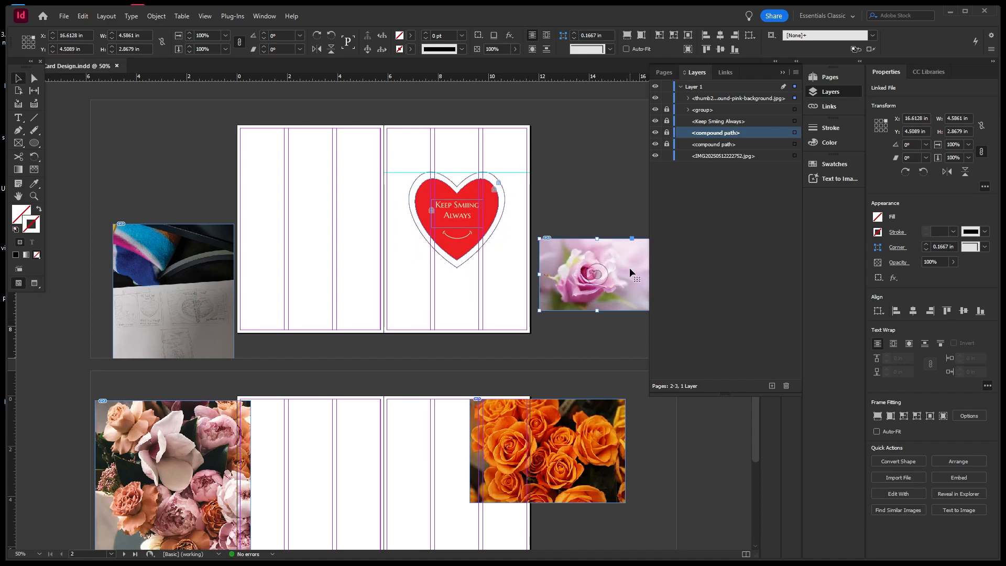
{"action": "left_click_drag", "start_coordinate": [630, 273], "coordinate": [560, 324]}
{"action": "left_click", "coordinate": [509, 127]}
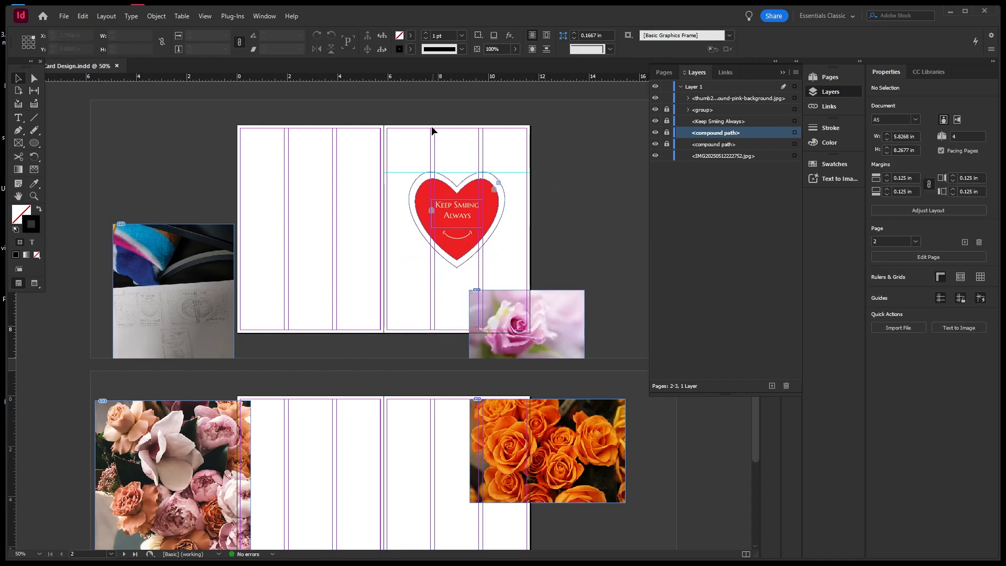
{"action": "left_click_drag", "start_coordinate": [547, 317], "coordinate": [473, 303]}
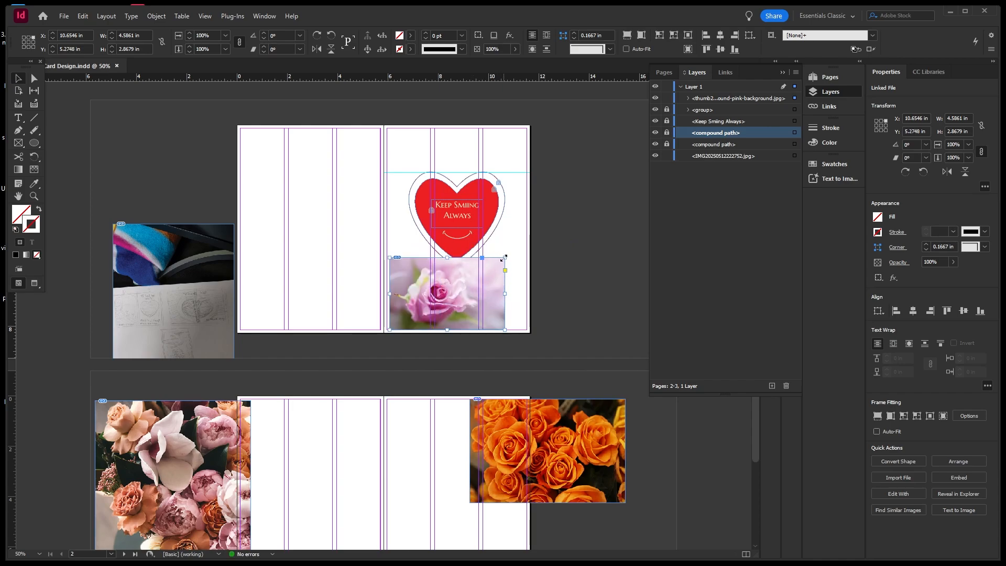
Enlarge the rose frame to about 6.31 by 3.94 in and scale the image inside to about 5.57 in wide
{"action": "left_click_drag", "start_coordinate": [505, 257], "coordinate": [548, 231]}
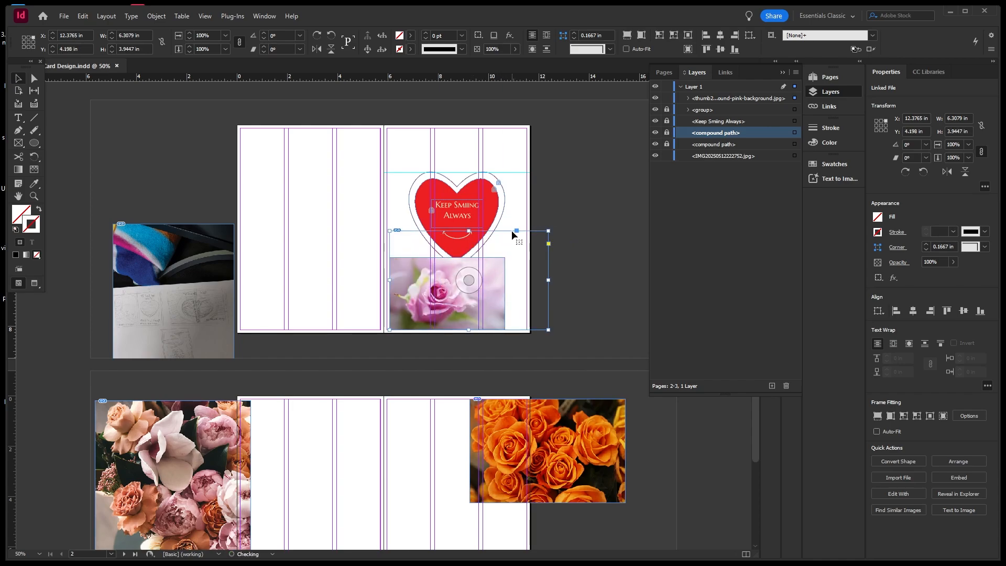
{"action": "left_click", "coordinate": [468, 281]}
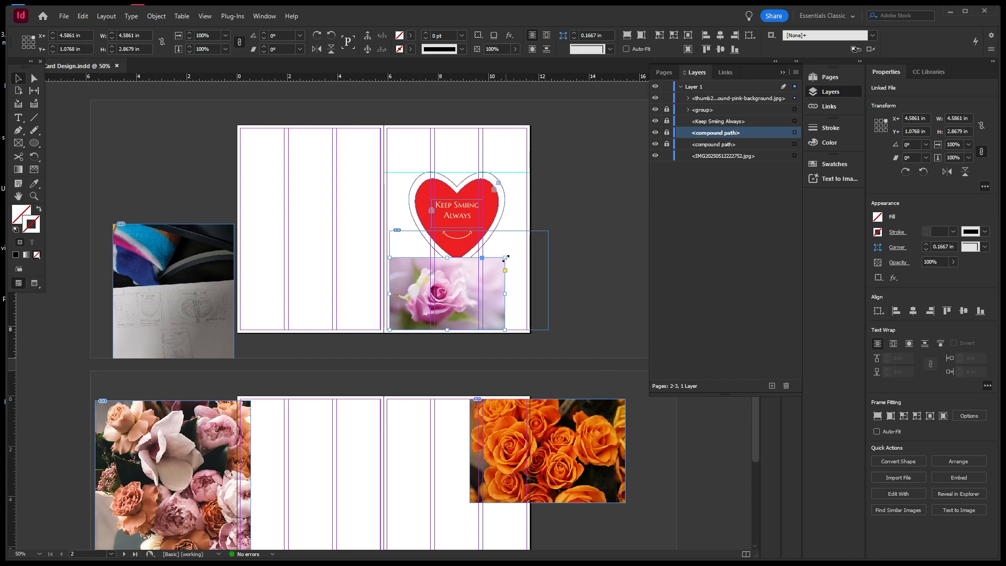
{"action": "left_click_drag", "start_coordinate": [506, 257], "coordinate": [530, 241]}
{"action": "key", "text": "ctrl+z"}
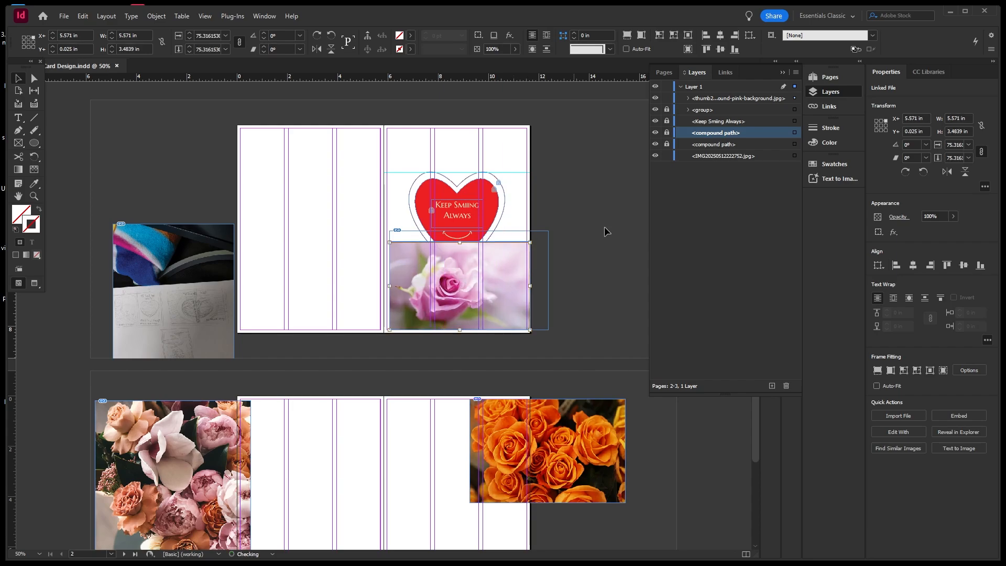
{"action": "left_click", "coordinate": [621, 225]}
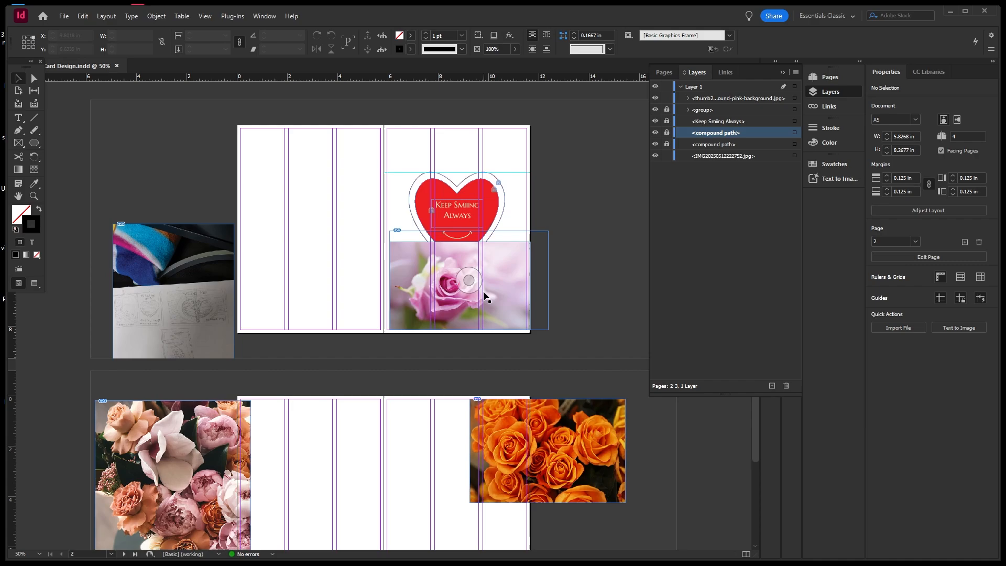
Center the enlarged rose image in its frame and fit the frame to the content
{"action": "left_click", "coordinate": [521, 304]}
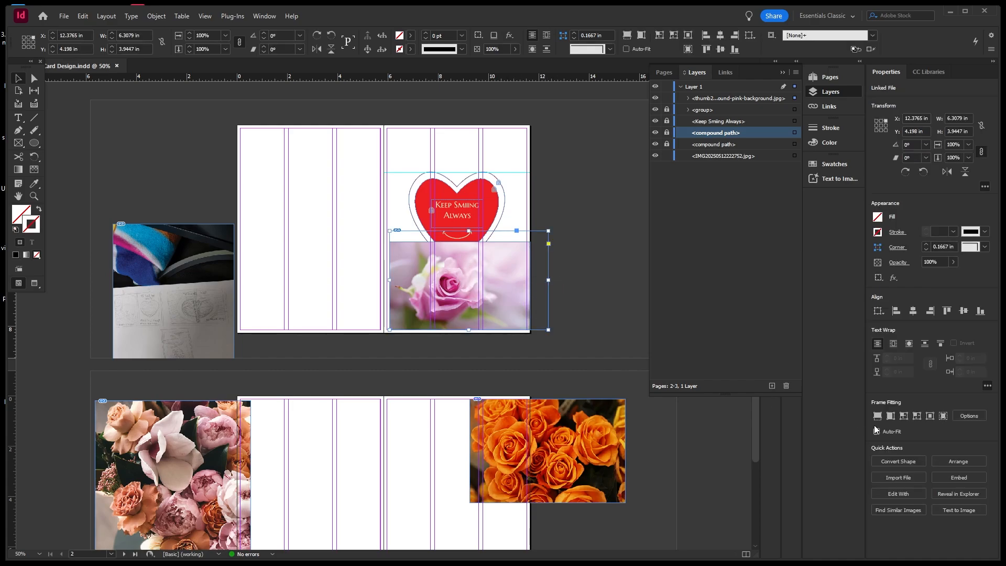
{"action": "left_click", "coordinate": [931, 417]}
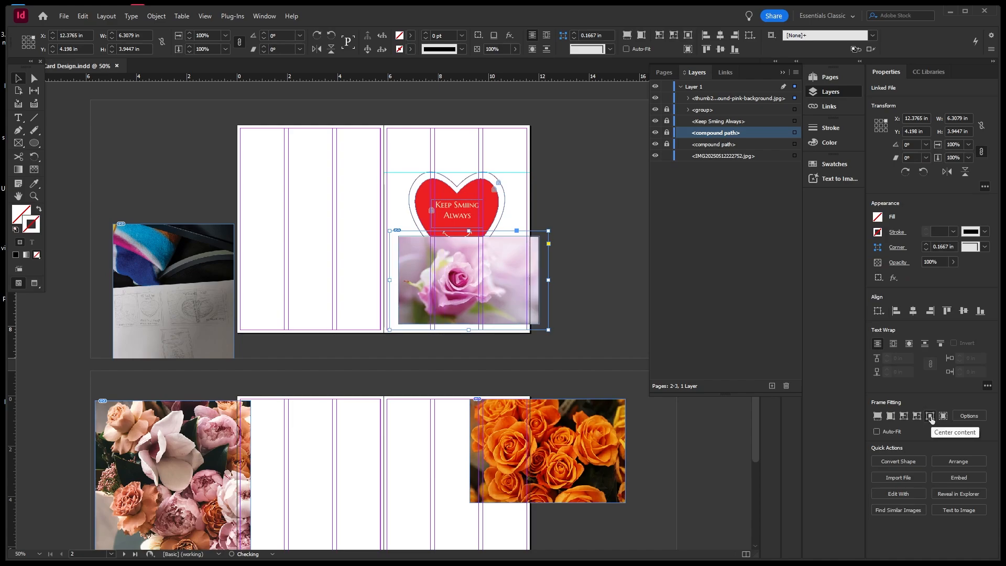
{"action": "left_click", "coordinate": [916, 417]}
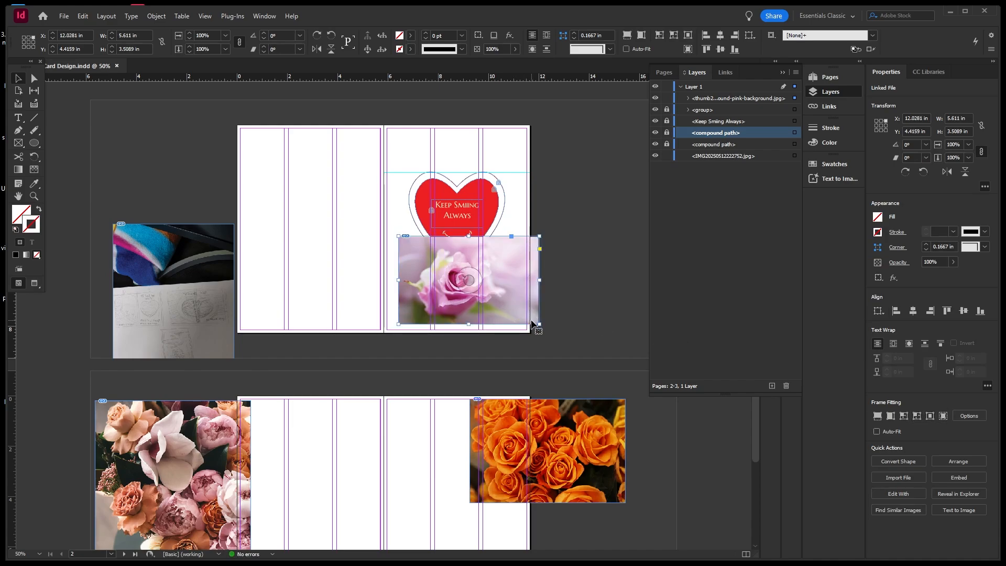
Reduce the rose frame to about 4.96 by 3.10 in and move it to the page's lower corner beside the spine
{"action": "left_click_drag", "start_coordinate": [539, 325], "coordinate": [524, 314]}
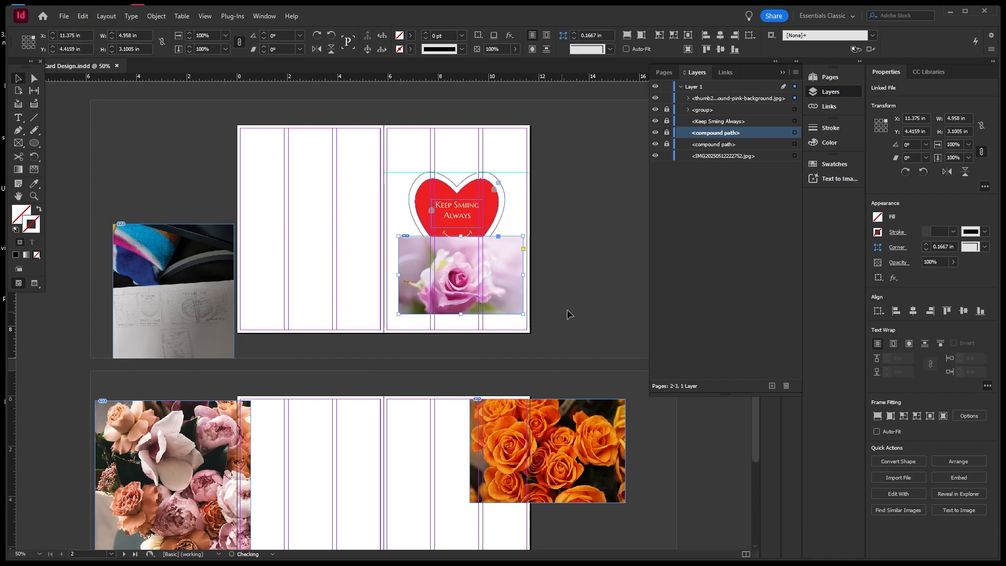
{"action": "left_click", "coordinate": [560, 302]}
{"action": "mouse_move", "coordinate": [496, 257]}
{"action": "left_mouse_down"}
{"action": "mouse_move", "coordinate": [506, 264]}
{"action": "mouse_move", "coordinate": [483, 270]}
{"action": "left_mouse_up"}
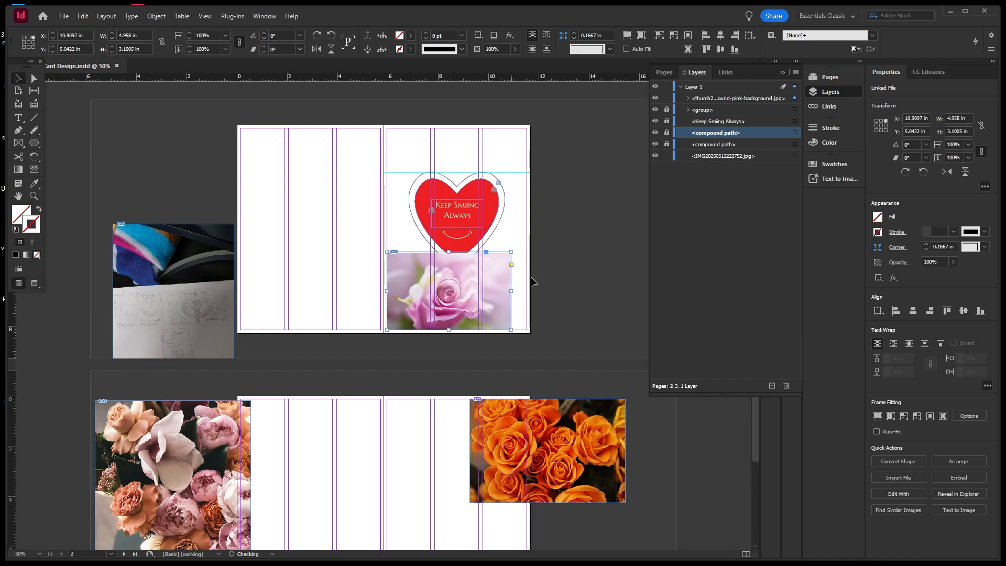
{"action": "left_click", "coordinate": [593, 279]}
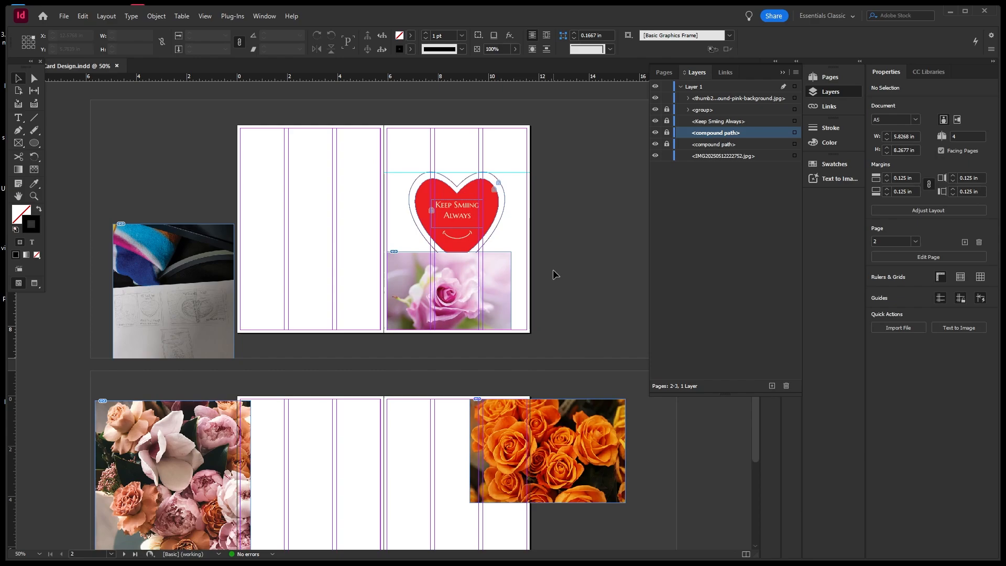
Enlarge the rose frame to about 6.05 by 3.78 in and scale the image inside to about 6.74 in wide
{"action": "left_click", "coordinate": [461, 263]}
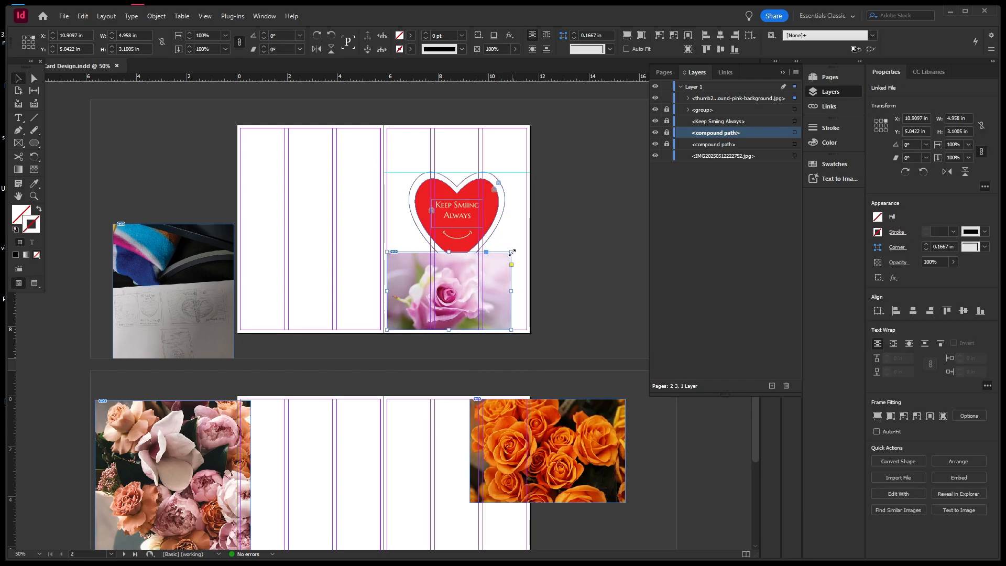
{"action": "left_click_drag", "start_coordinate": [512, 253], "coordinate": [539, 234]}
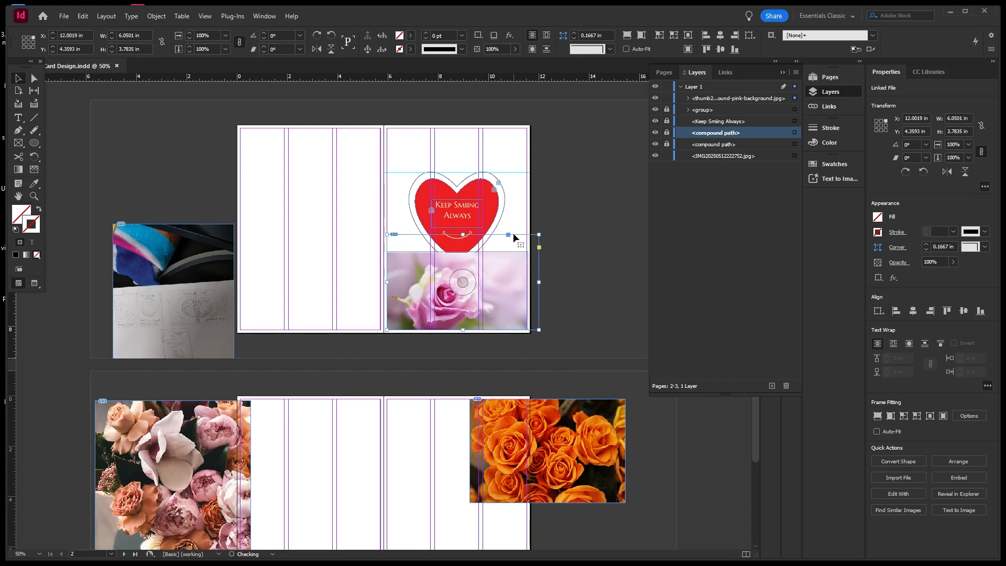
{"action": "double_click", "coordinate": [502, 260]}
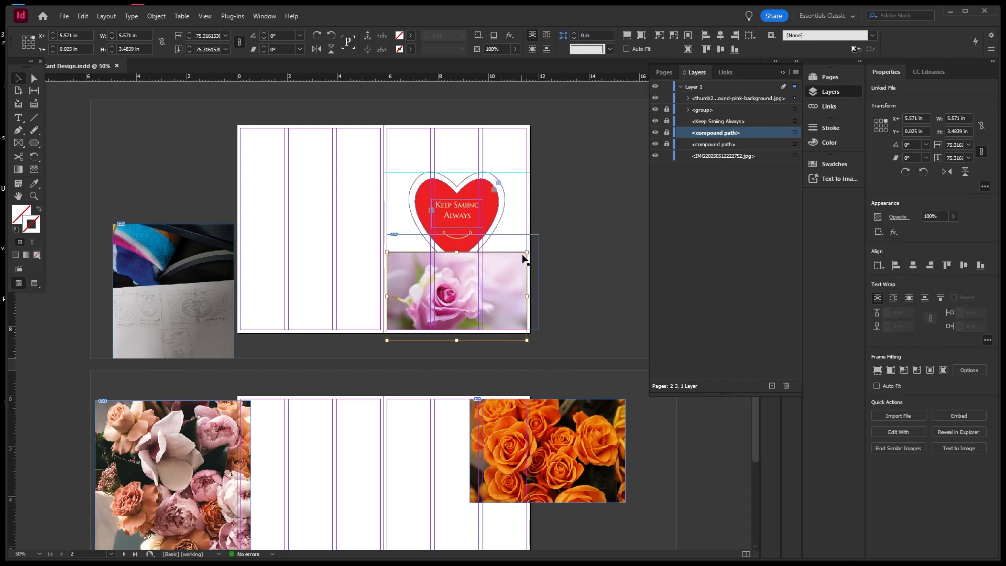
{"action": "left_click_drag", "start_coordinate": [528, 252], "coordinate": [557, 235]}
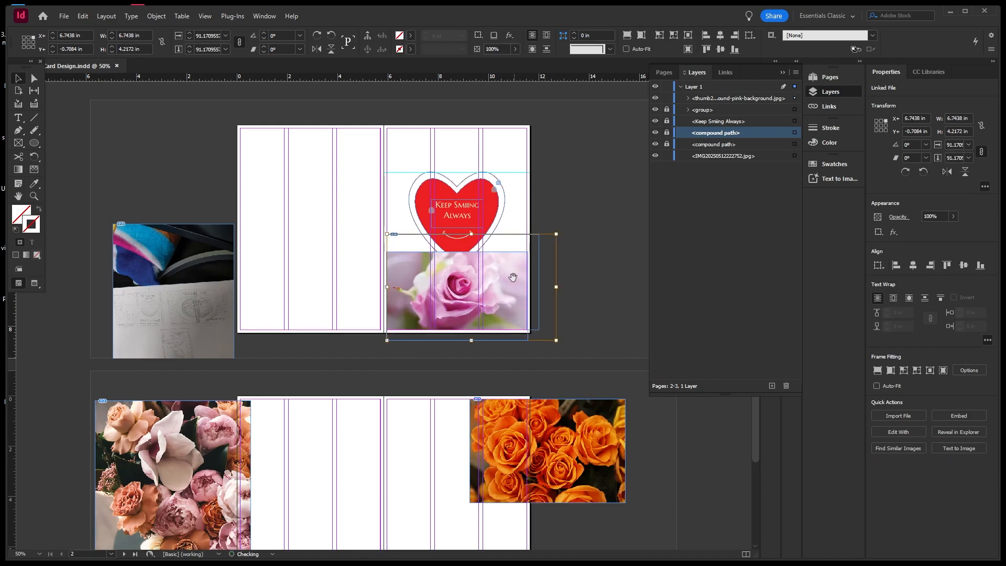
{"action": "left_click_drag", "start_coordinate": [505, 281], "coordinate": [496, 249]}
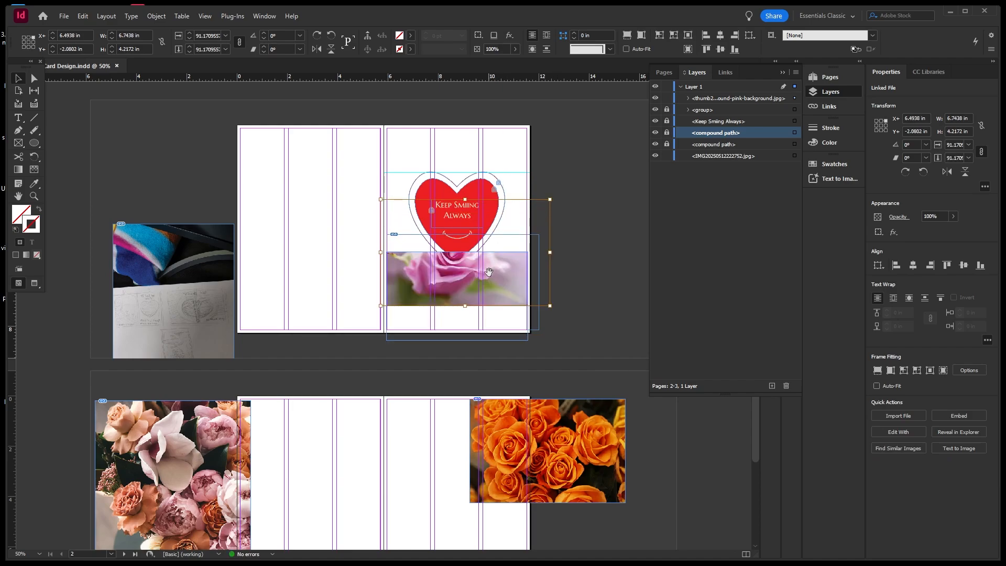
{"action": "left_click", "coordinate": [518, 262]}
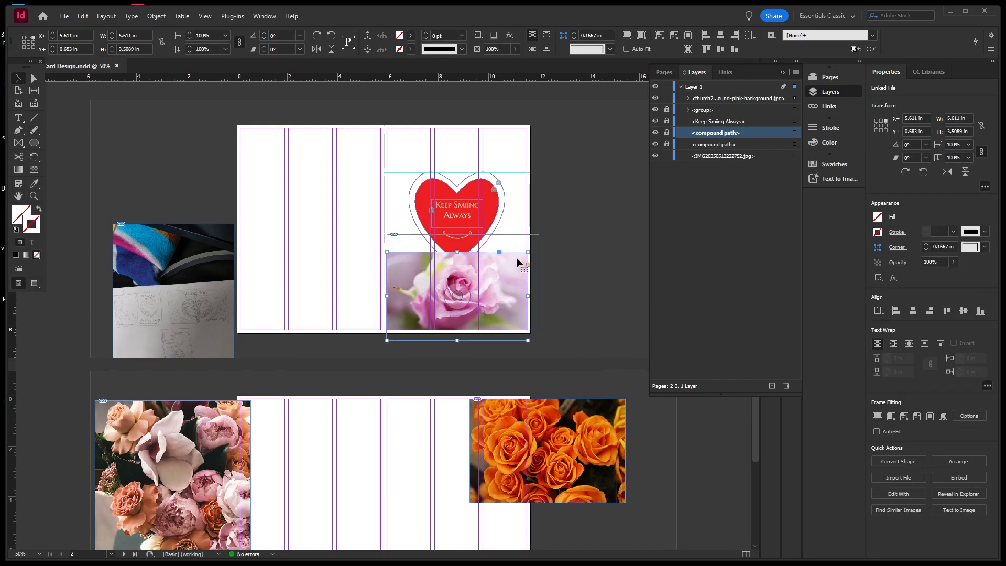
{"action": "key", "text": "ctrl+z"}
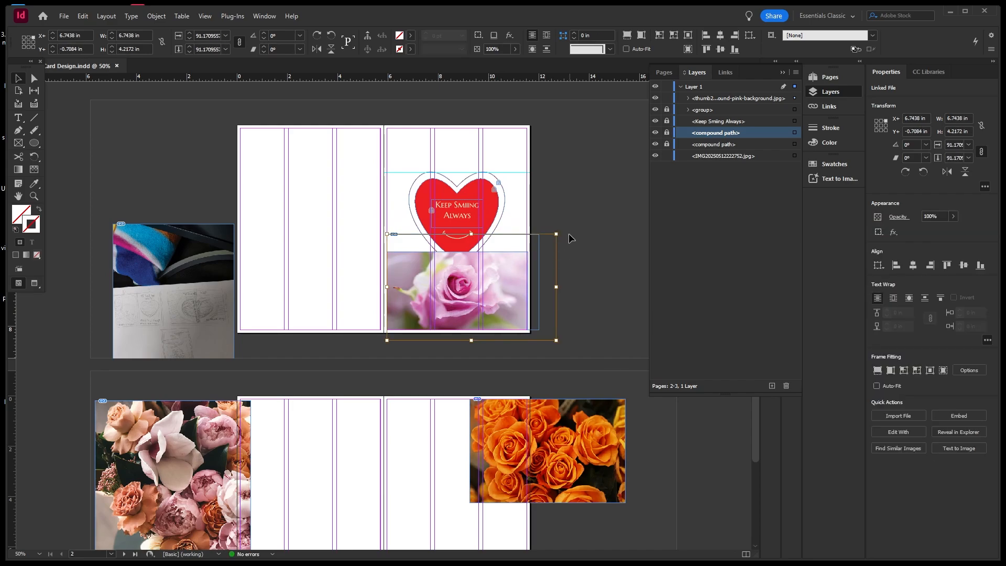
Scale the rose image inside its frame to about 8.42 by 5.27 in and apply Fill Frame Proportionally
{"action": "left_click_drag", "start_coordinate": [556, 234], "coordinate": [600, 208]}
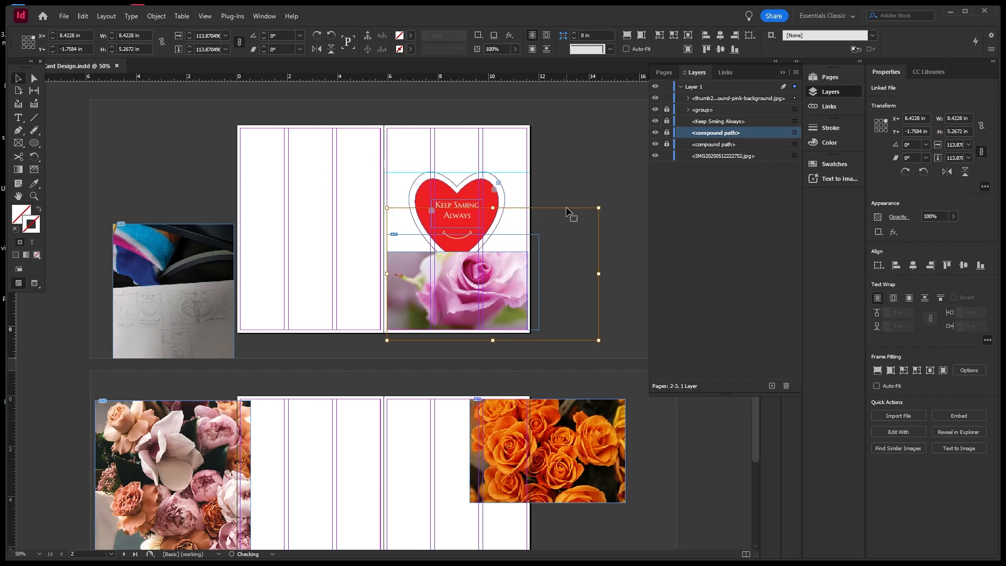
{"action": "left_click_drag", "start_coordinate": [612, 270], "coordinate": [520, 335]}
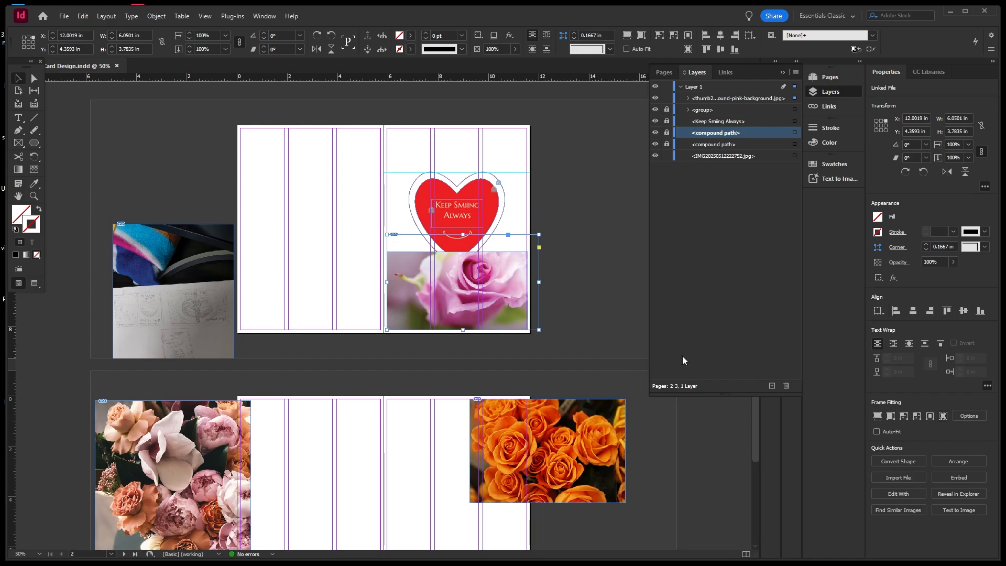
{"action": "right_click", "coordinate": [498, 275]}
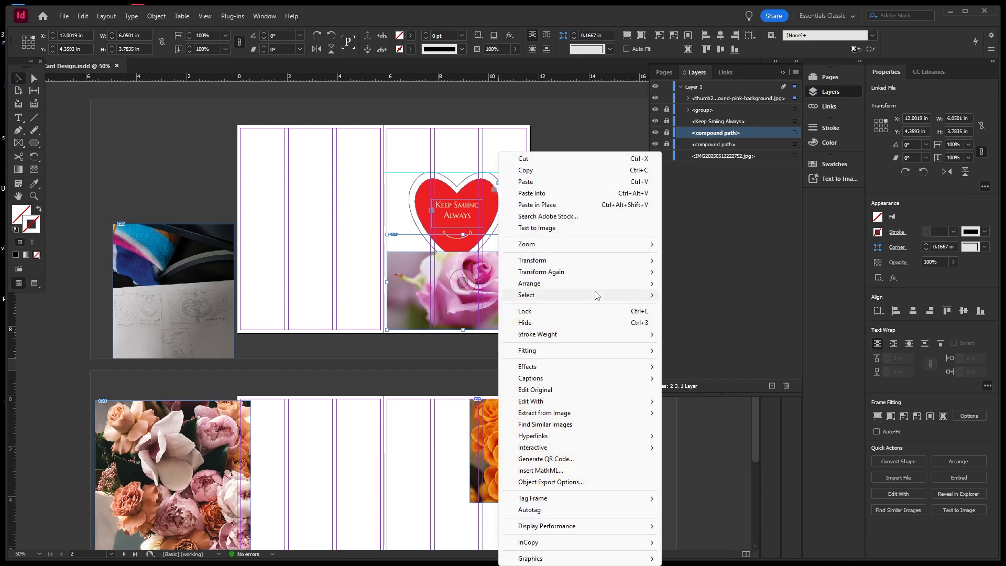
{"action": "mouse_move", "coordinate": [620, 276]}
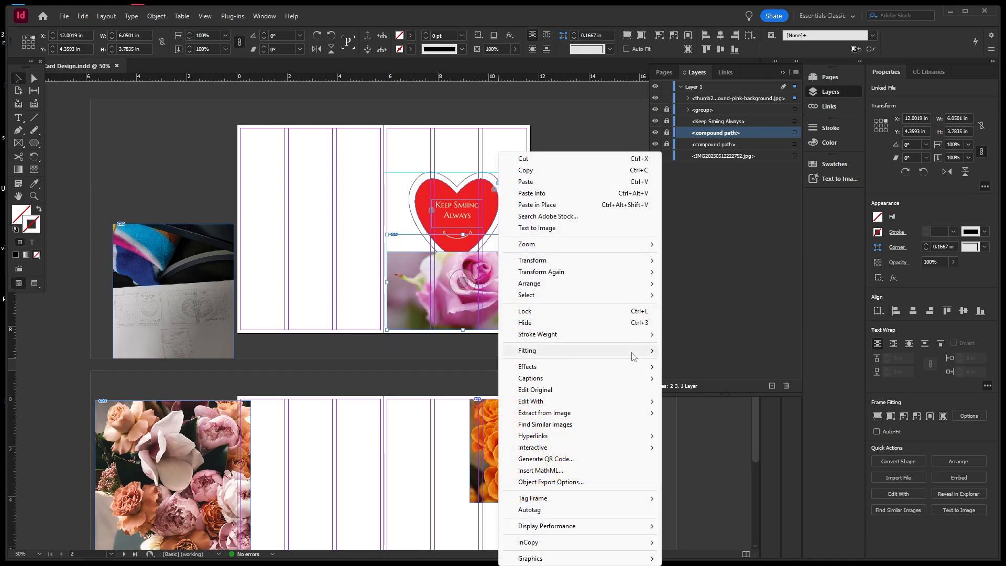
{"action": "mouse_move", "coordinate": [634, 351]}
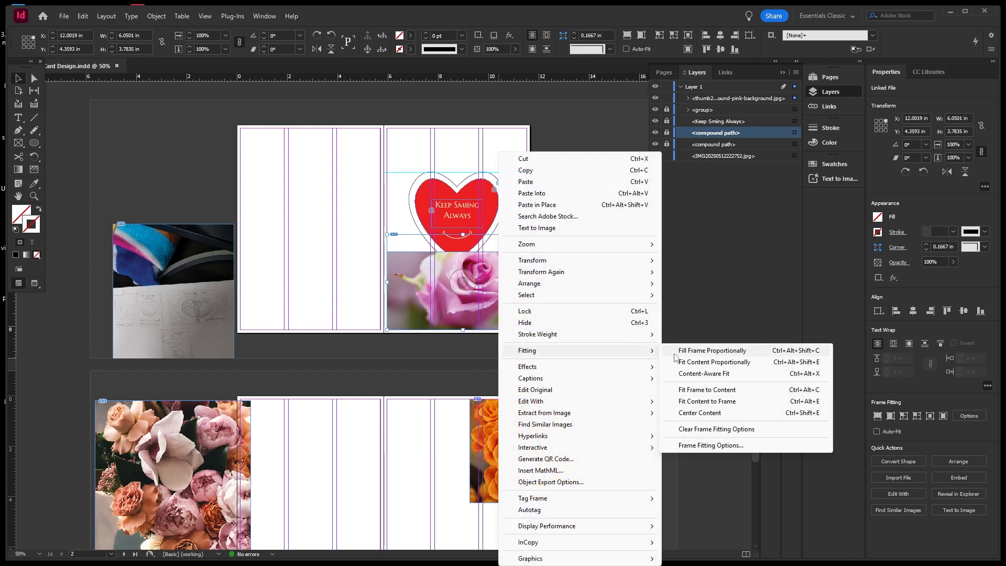
{"action": "left_click", "coordinate": [700, 352]}
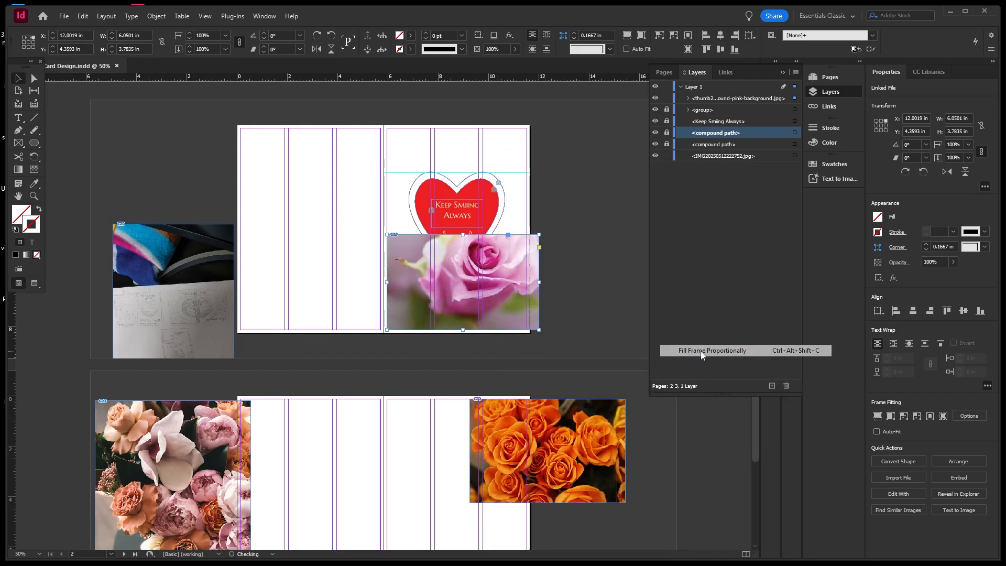
Try Content-Aware Fit and Fit Content Proportionally on the framed rose image
{"action": "right_click", "coordinate": [522, 263]}
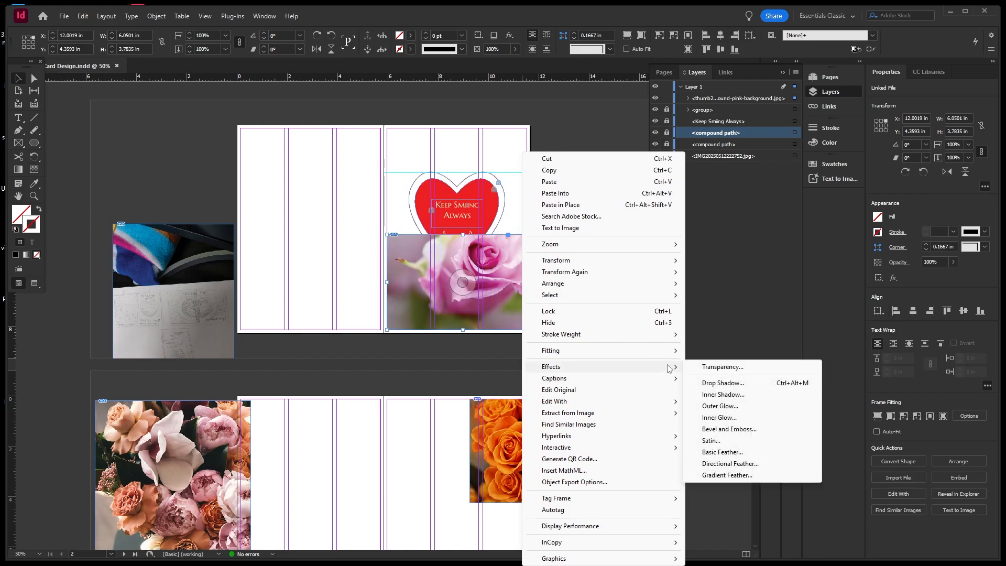
{"action": "mouse_move", "coordinate": [677, 356]}
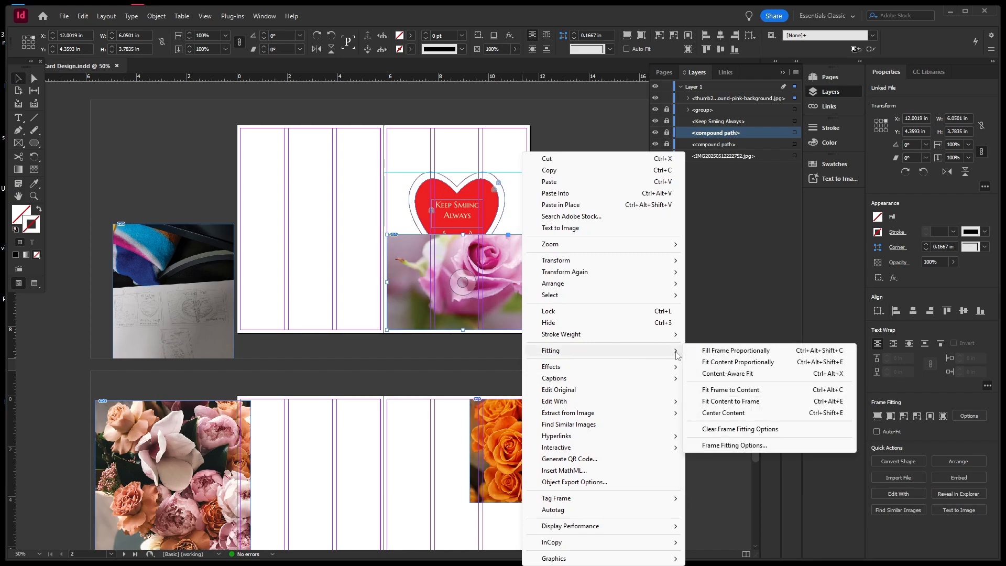
{"action": "left_click", "coordinate": [726, 374]}
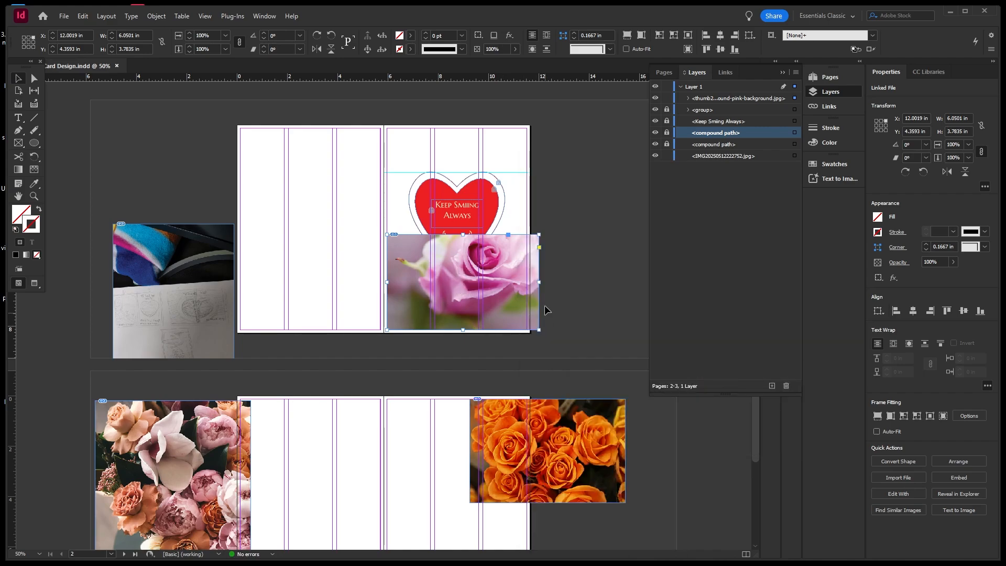
{"action": "right_click", "coordinate": [514, 310]}
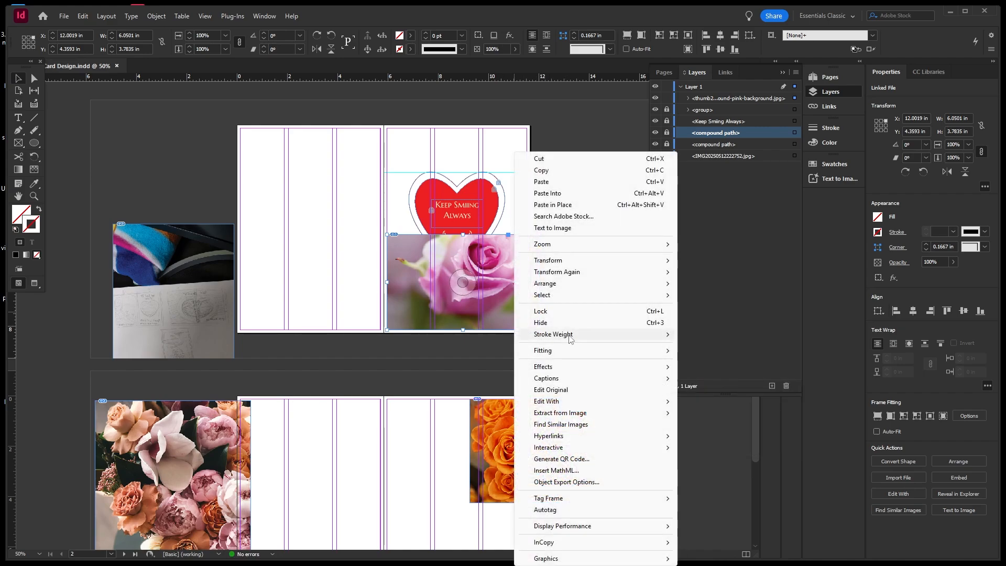
{"action": "mouse_move", "coordinate": [660, 351]}
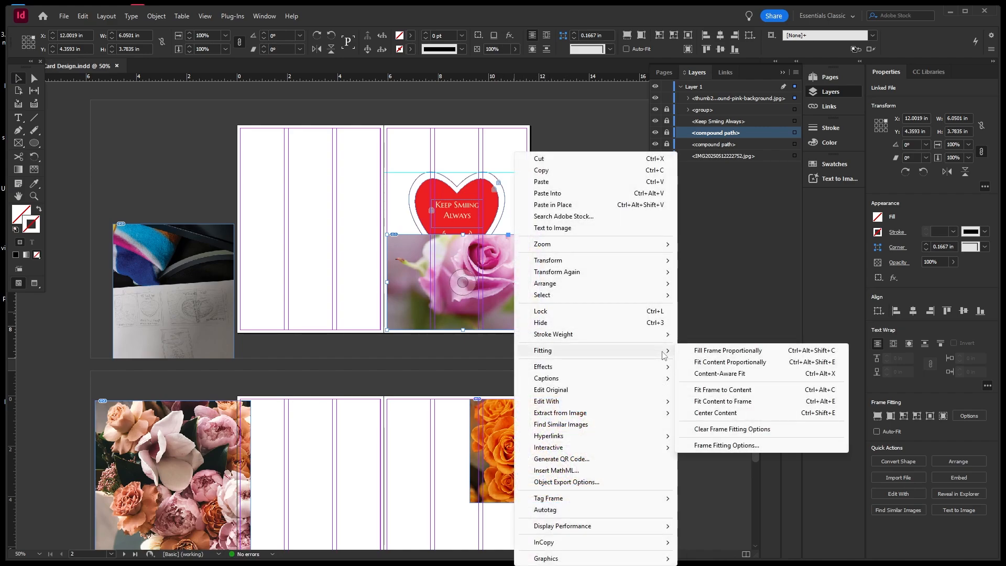
{"action": "left_click", "coordinate": [705, 366]}
{"action": "left_click", "coordinate": [574, 261]}
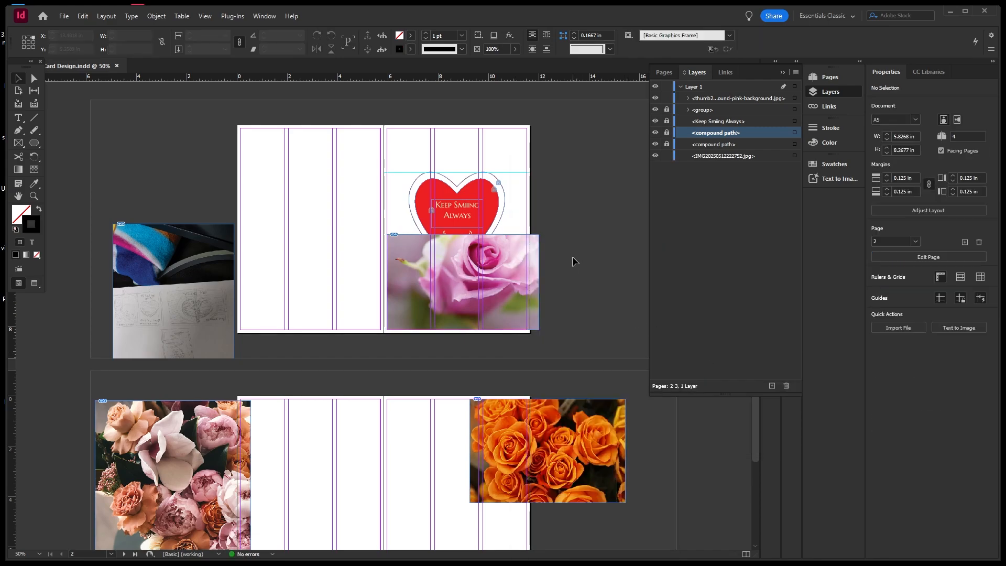
Reposition the rose image inside its frame so the bloom sits near the frame's centre
{"action": "left_click", "coordinate": [460, 283]}
{"action": "left_click", "coordinate": [462, 281]}
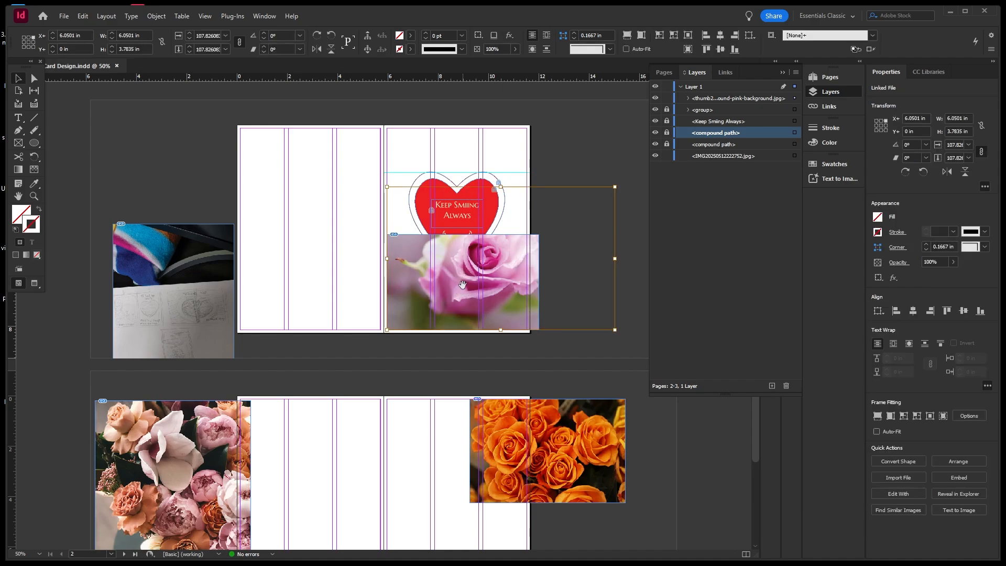
{"action": "left_click", "coordinate": [466, 279]}
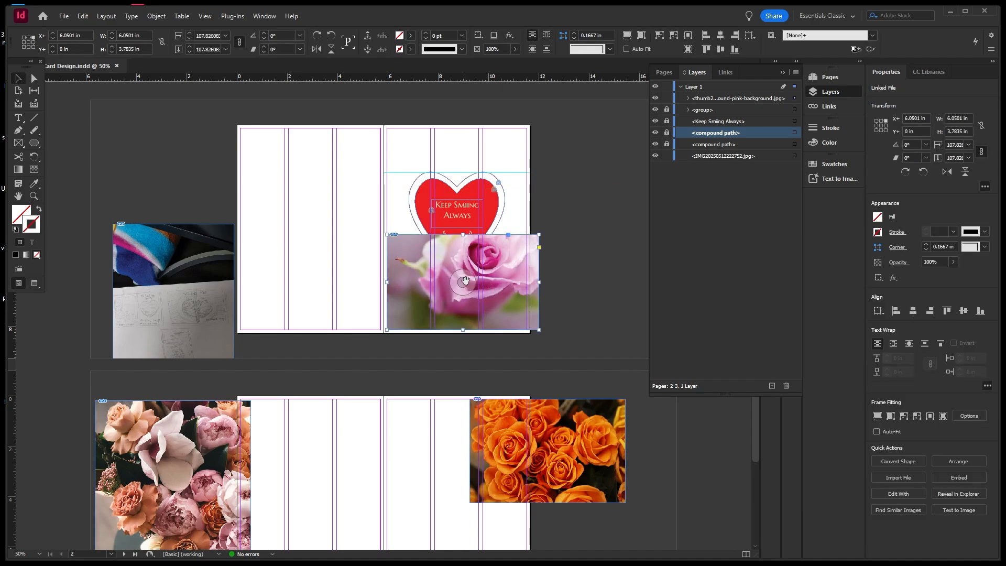
{"action": "mouse_move", "coordinate": [456, 283]}
{"action": "left_mouse_down"}
{"action": "mouse_move", "coordinate": [455, 300]}
{"action": "mouse_move", "coordinate": [463, 283]}
{"action": "left_mouse_up"}
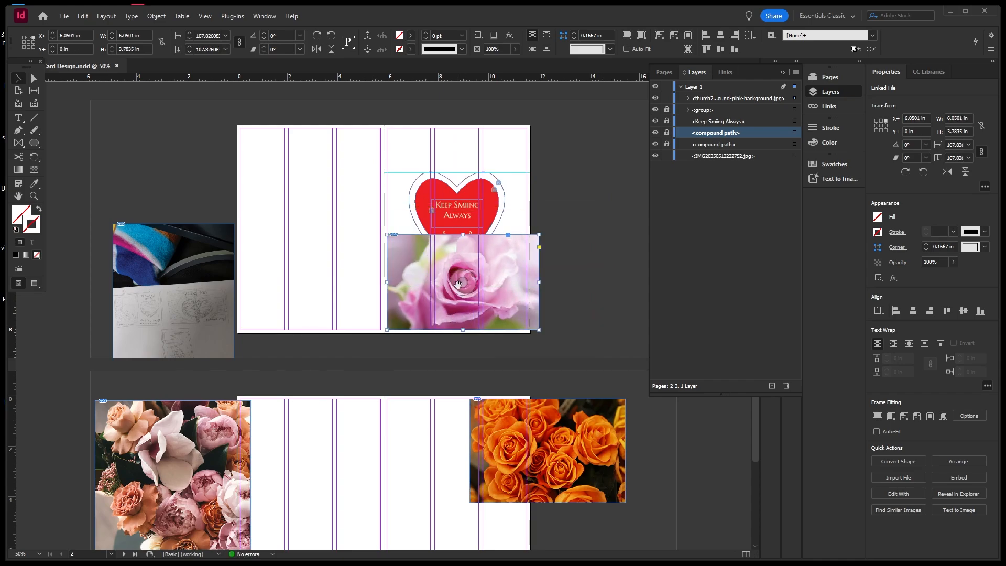
{"action": "left_click", "coordinate": [464, 283]}
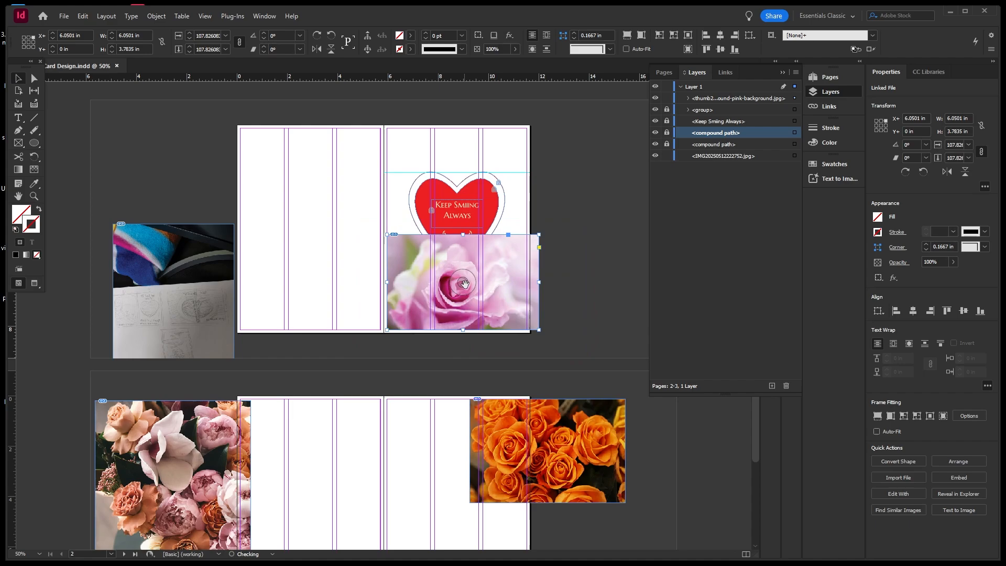
{"action": "left_click_drag", "start_coordinate": [465, 284], "coordinate": [464, 281]}
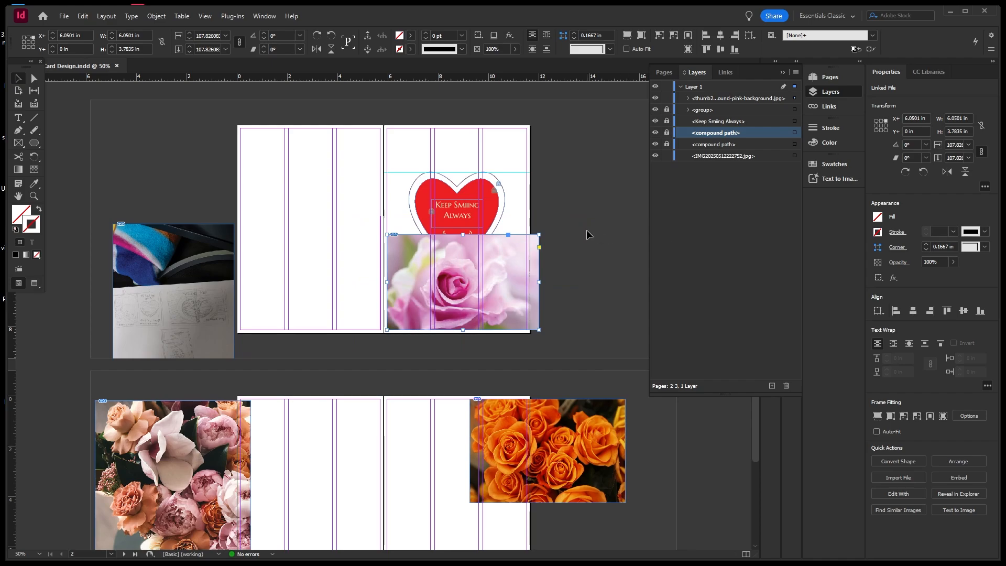
{"action": "left_click", "coordinate": [569, 227]}
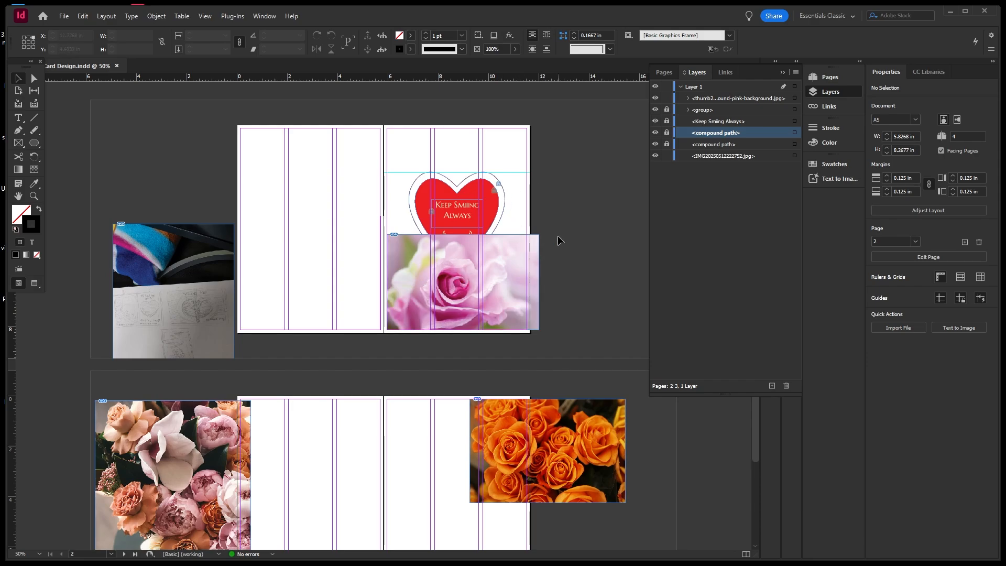
Apply a Gradient Feather to the rose frame so the image fades out toward its upper edge over the heart's tip
{"action": "left_click", "coordinate": [33, 170]}
{"action": "left_click", "coordinate": [461, 332]}
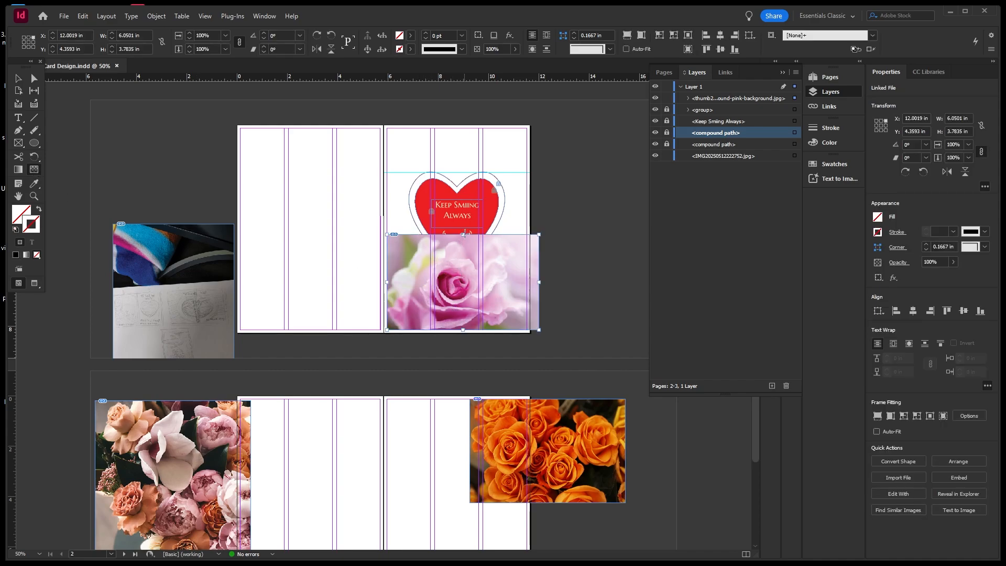
{"action": "left_click_drag", "start_coordinate": [465, 235], "coordinate": [466, 320]}
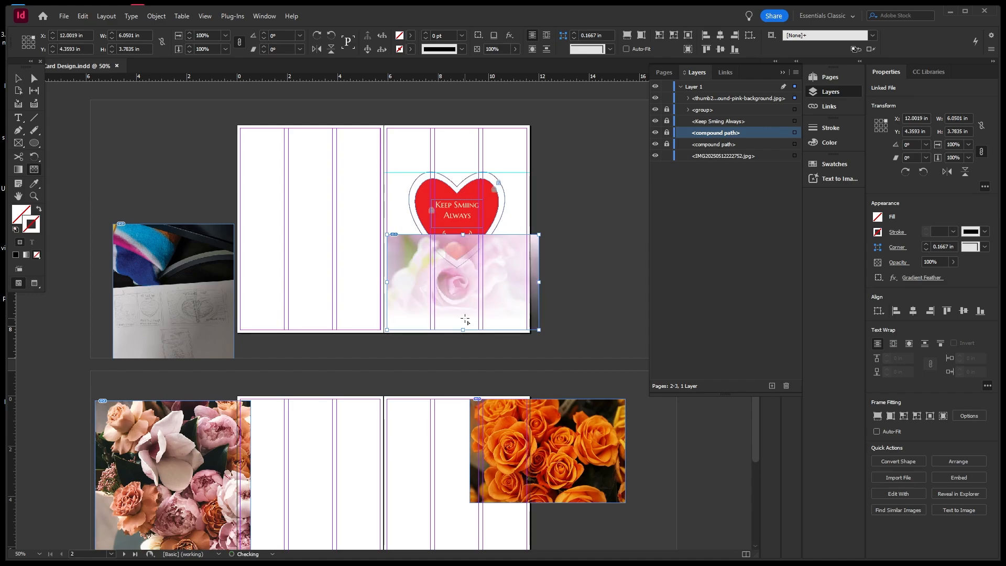
{"action": "key", "text": "ctrl+z"}
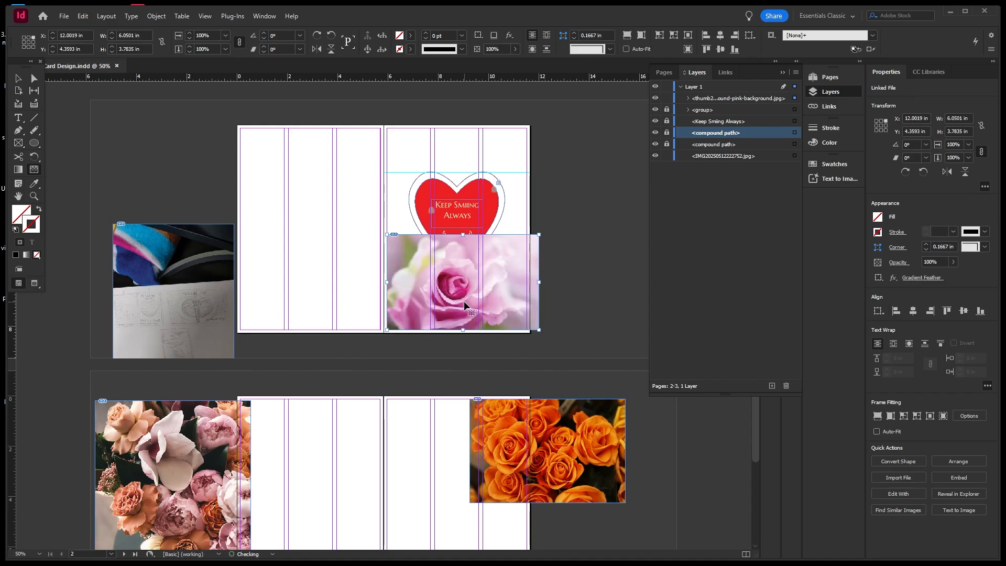
{"action": "left_click_drag", "start_coordinate": [461, 329], "coordinate": [459, 210]}
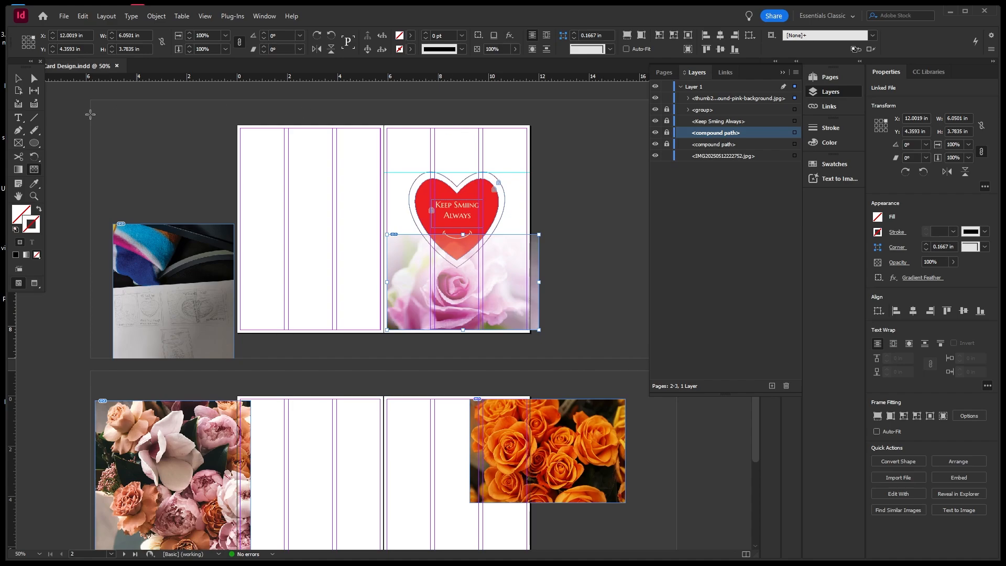
{"action": "left_click", "coordinate": [18, 79]}
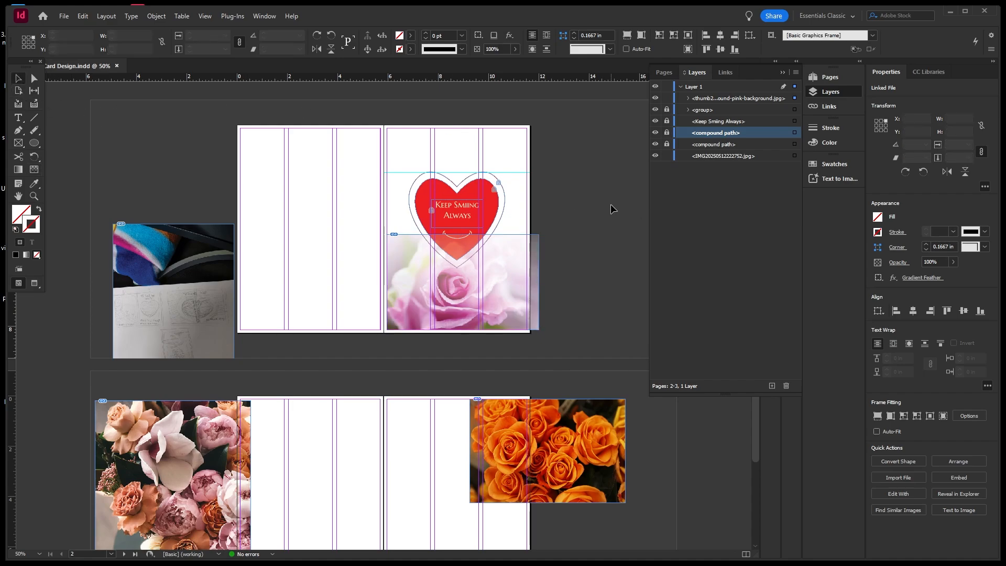
{"action": "left_click", "coordinate": [611, 204]}
Shift the rose image inside its frame toward the spine so the bloom sits off-centre
{"action": "left_click", "coordinate": [538, 271]}
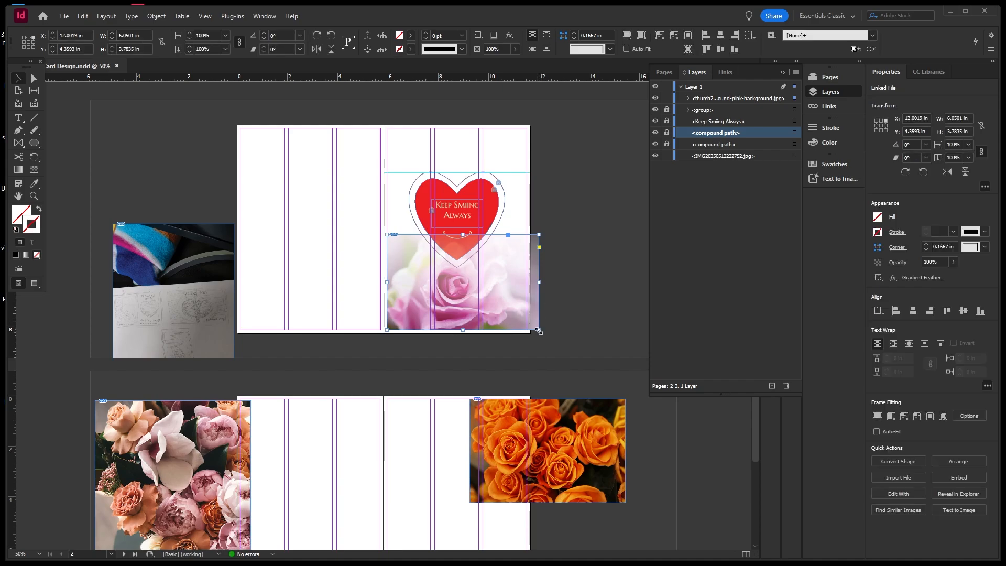
{"action": "left_click", "coordinate": [464, 282]}
{"action": "mouse_move", "coordinate": [463, 282]}
{"action": "left_mouse_down"}
{"action": "mouse_move", "coordinate": [453, 282]}
{"action": "mouse_move", "coordinate": [466, 285]}
{"action": "left_mouse_up"}
{"action": "left_click", "coordinate": [582, 277]}
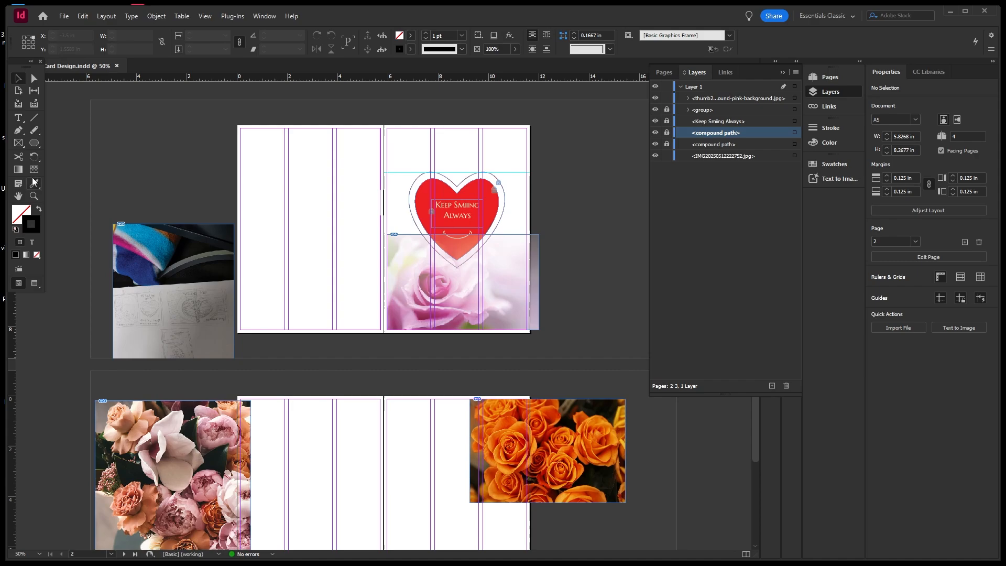
Draw a rectangular frame about 5.58 by 8.02 in over the heart page's margins and fill it with white (ffffff)
{"action": "left_click", "coordinate": [19, 143]}
{"action": "left_click_drag", "start_coordinate": [386, 128], "coordinate": [528, 331]}
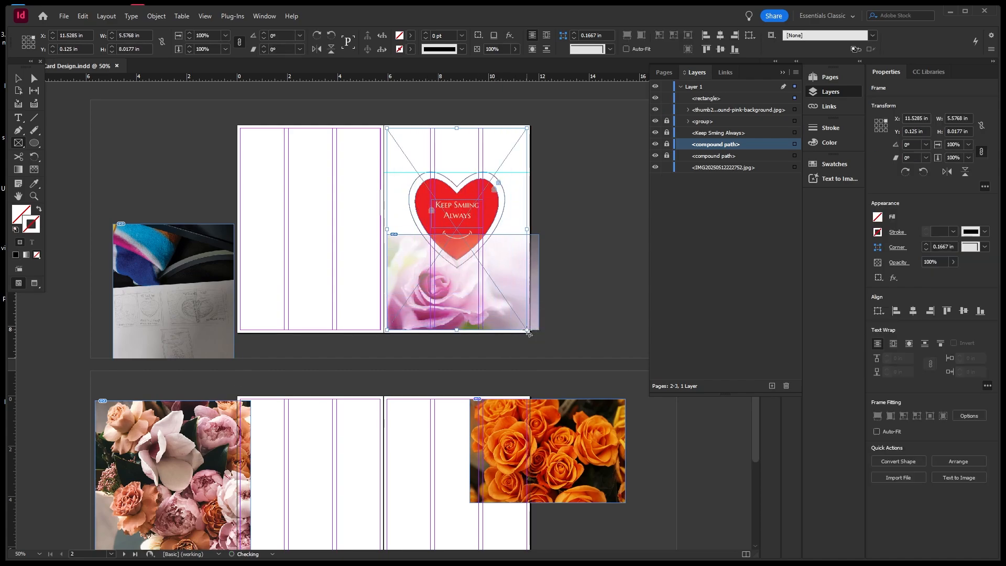
{"action": "double_click", "coordinate": [18, 216]}
{"action": "left_click_drag", "start_coordinate": [472, 196], "coordinate": [655, 181]}
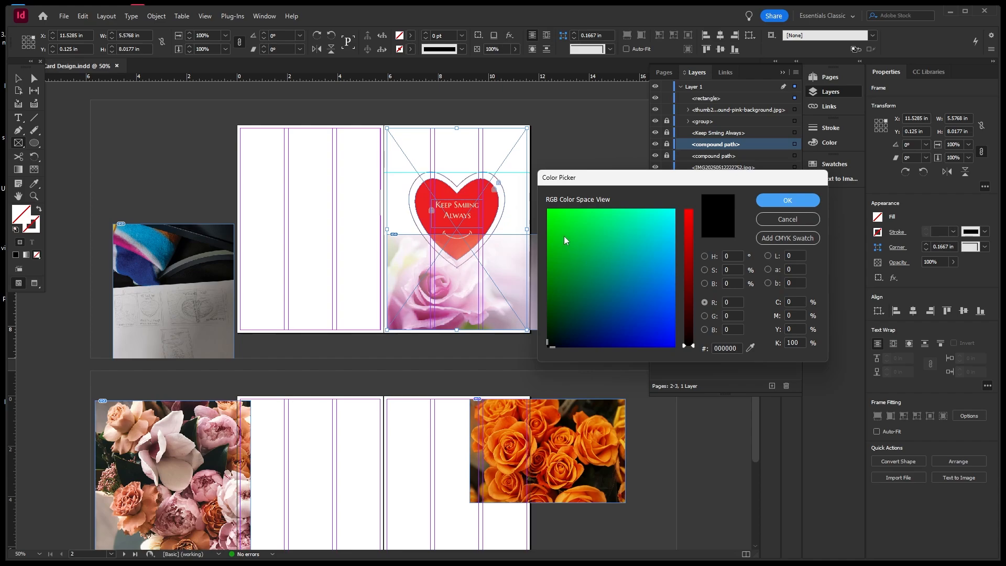
{"action": "left_click", "coordinate": [705, 256]}
{"action": "left_click_drag", "start_coordinate": [555, 224], "coordinate": [546, 203]}
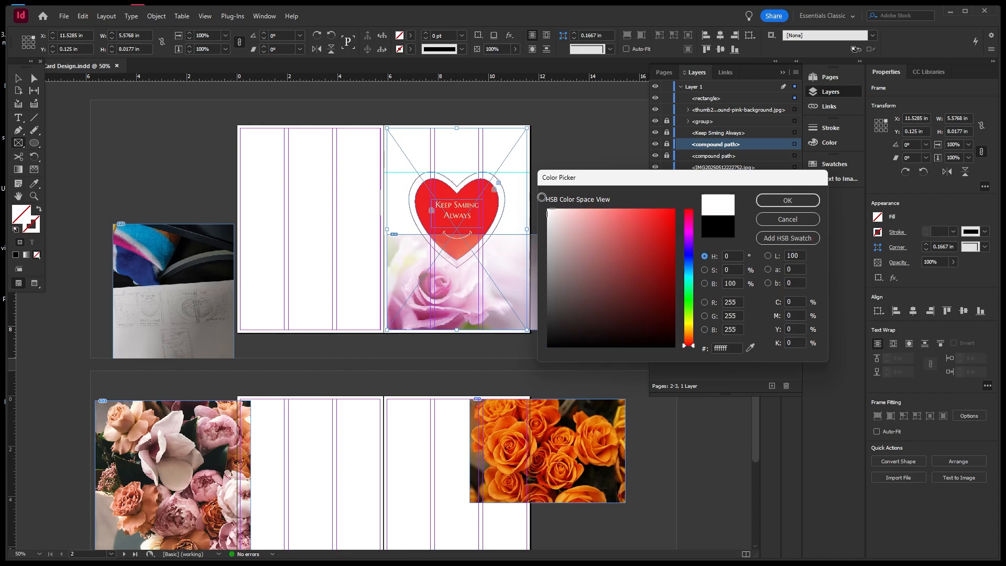
{"action": "left_click", "coordinate": [788, 199]}
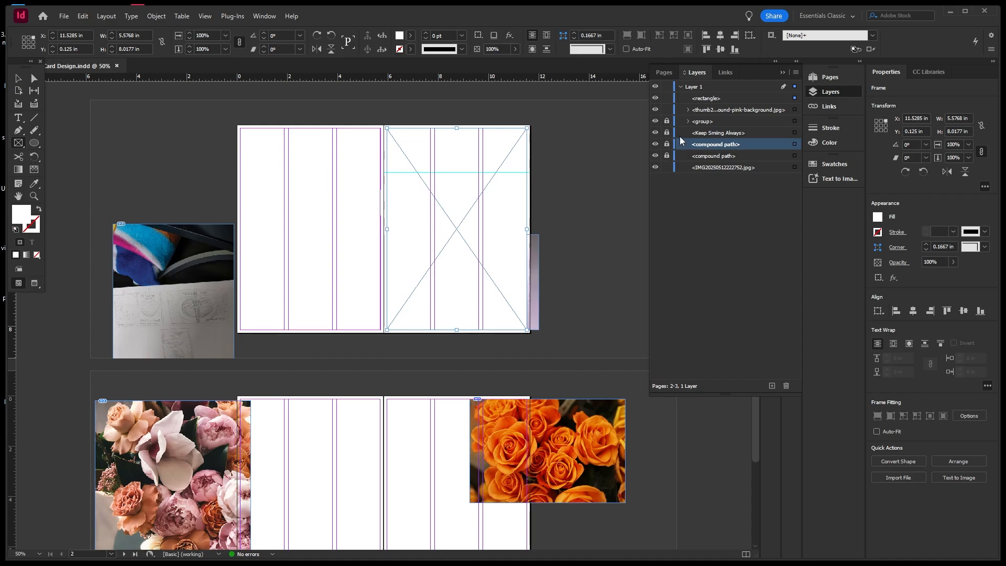
Move the white rectangle in the stacking order to below both compound paths, just above IMG20250512222752.jpg, and check it by toggling its visibility
{"action": "left_click", "coordinate": [655, 98]}
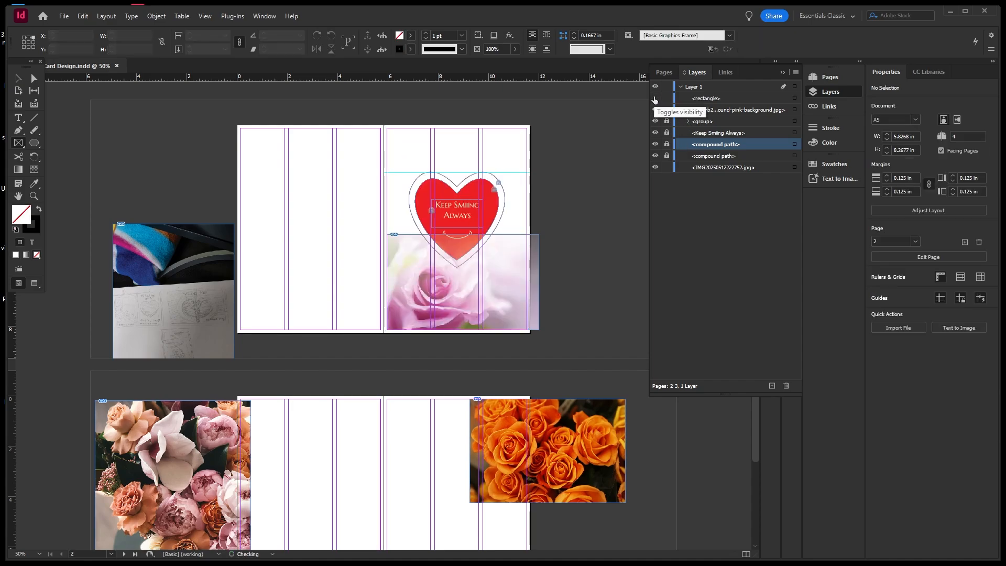
{"action": "left_click", "coordinate": [654, 98]}
{"action": "left_click", "coordinate": [707, 99]}
{"action": "left_click_drag", "start_coordinate": [707, 99], "coordinate": [730, 162]}
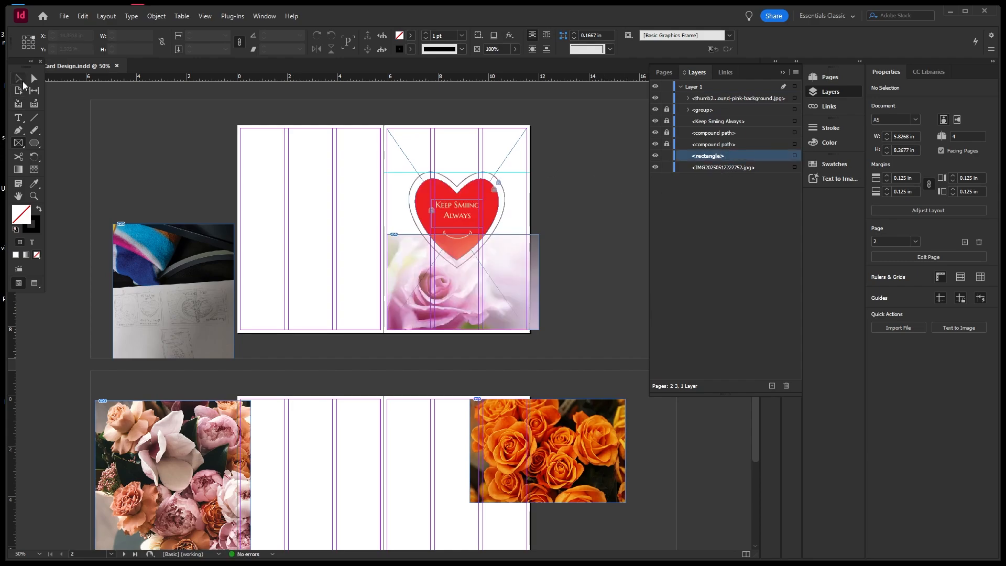
{"action": "left_click", "coordinate": [20, 79]}
{"action": "left_click", "coordinate": [656, 157]}
{"action": "left_click", "coordinate": [656, 156]}
Narrow the rose frame to about 5.58 in wide so it ends at the page's outer margin
{"action": "left_click", "coordinate": [533, 267]}
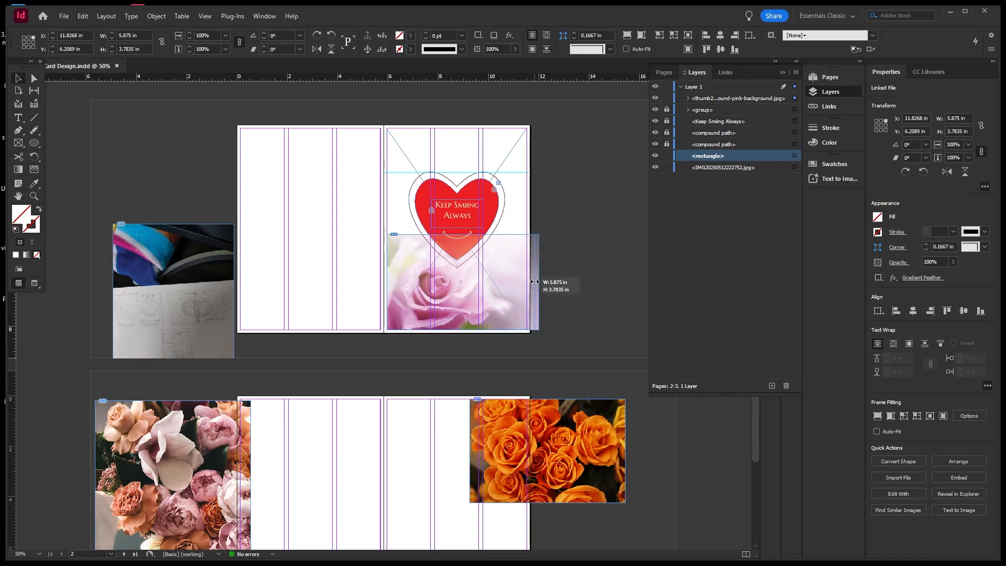
{"action": "left_click_drag", "start_coordinate": [535, 281], "coordinate": [527, 281]}
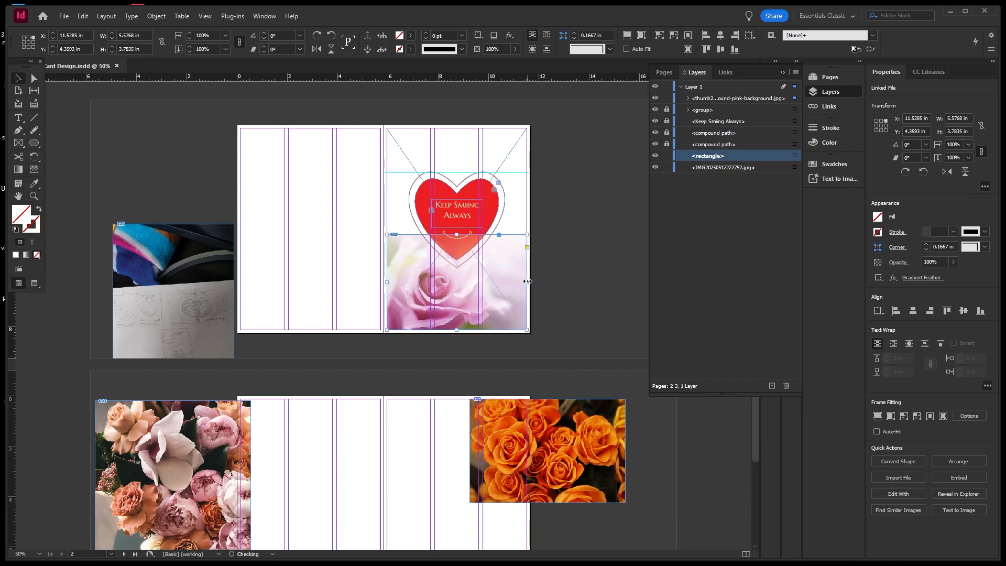
{"action": "left_click", "coordinate": [543, 284]}
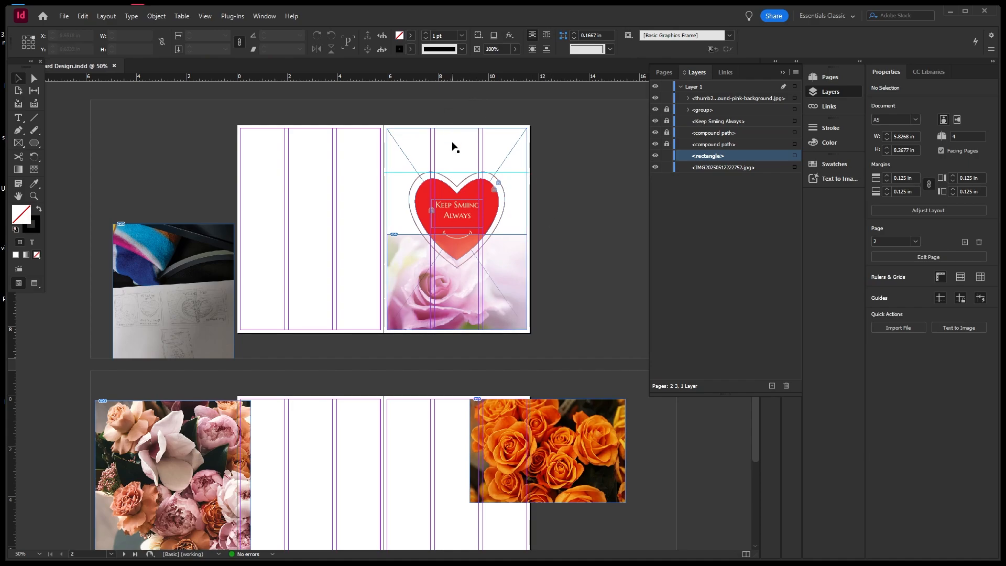
Add a text frame about 3.83 by 0.57 in above the heart with "To Some One Special" at 18 pt
{"action": "left_click", "coordinate": [18, 117]}
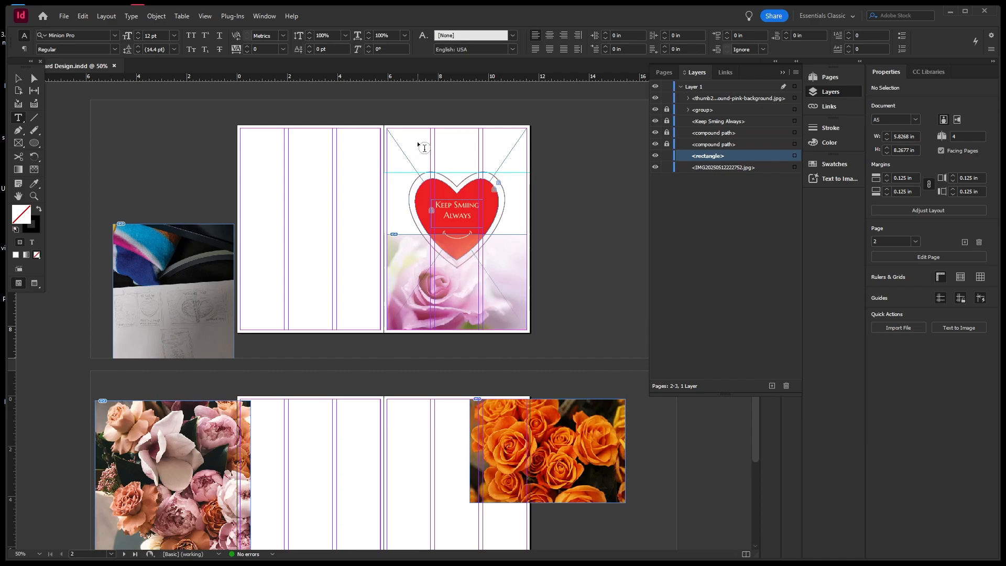
{"action": "left_click_drag", "start_coordinate": [418, 142], "coordinate": [514, 156]}
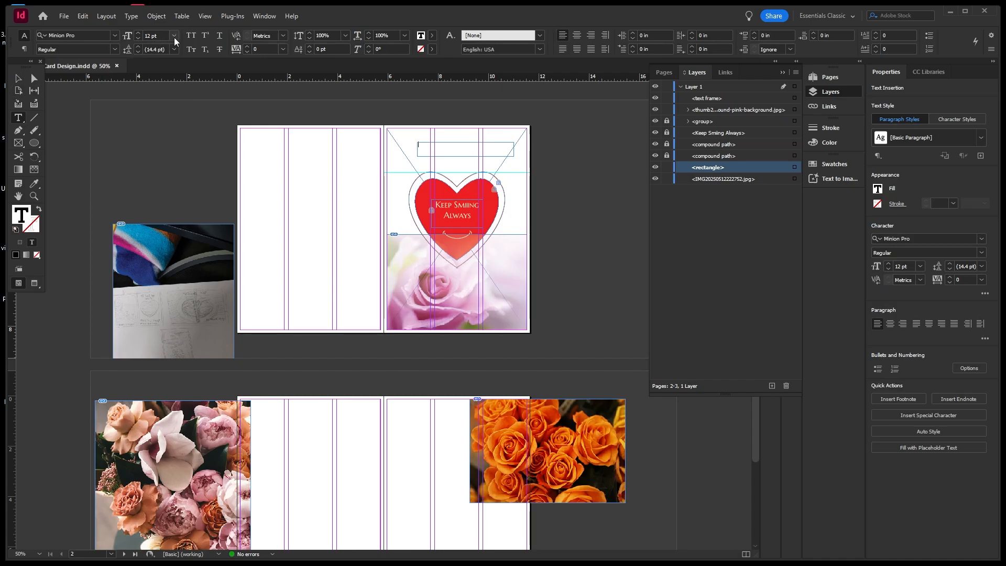
{"action": "left_click", "coordinate": [174, 36]}
{"action": "left_click", "coordinate": [171, 136]}
{"action": "type", "text": "To Some One Special"}
{"action": "left_click", "coordinate": [17, 80]}
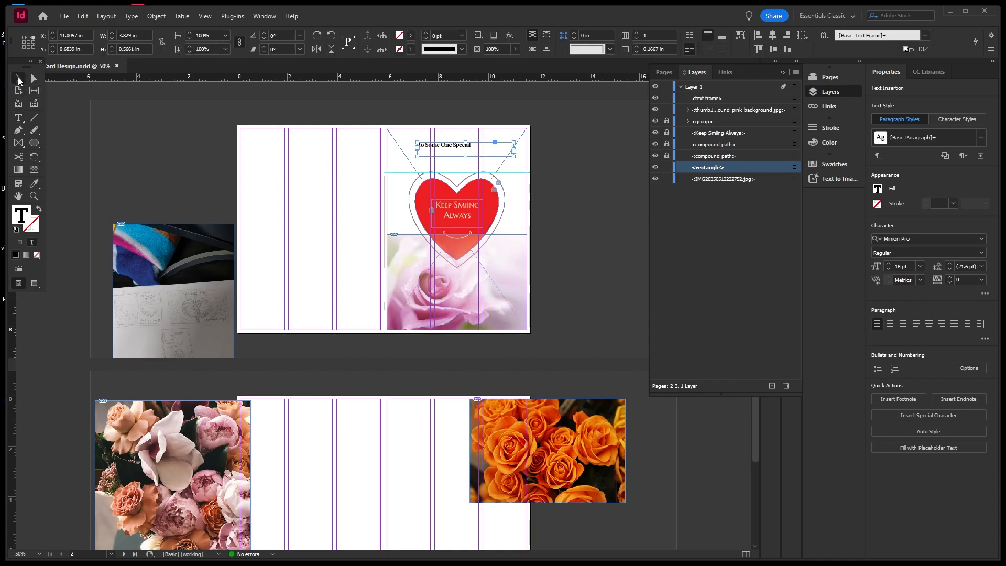
Set the "To Some One Special" text to 30 pt
{"action": "double_click", "coordinate": [470, 146]}
{"action": "left_click_drag", "start_coordinate": [472, 145], "coordinate": [418, 145]}
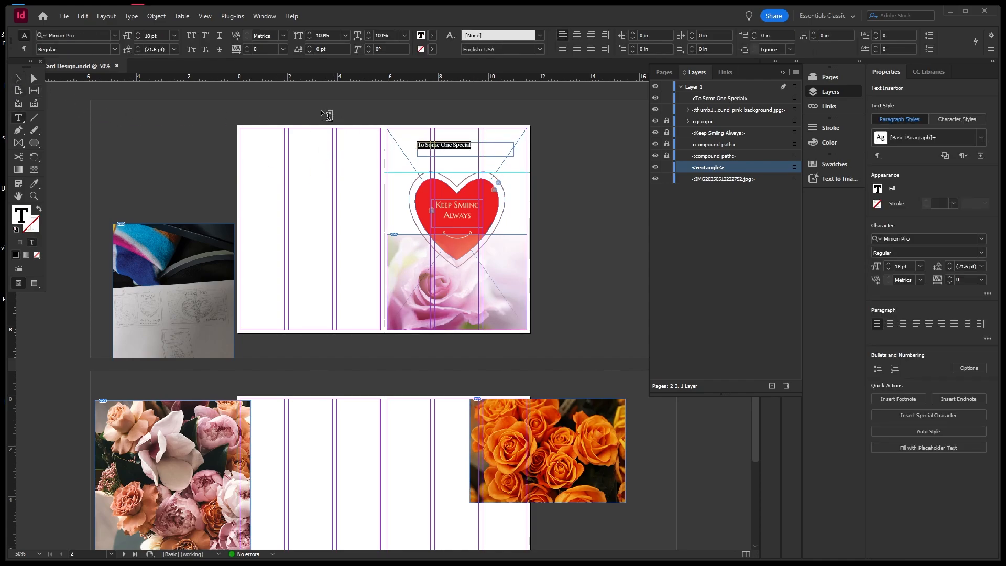
{"action": "left_click", "coordinate": [174, 36]}
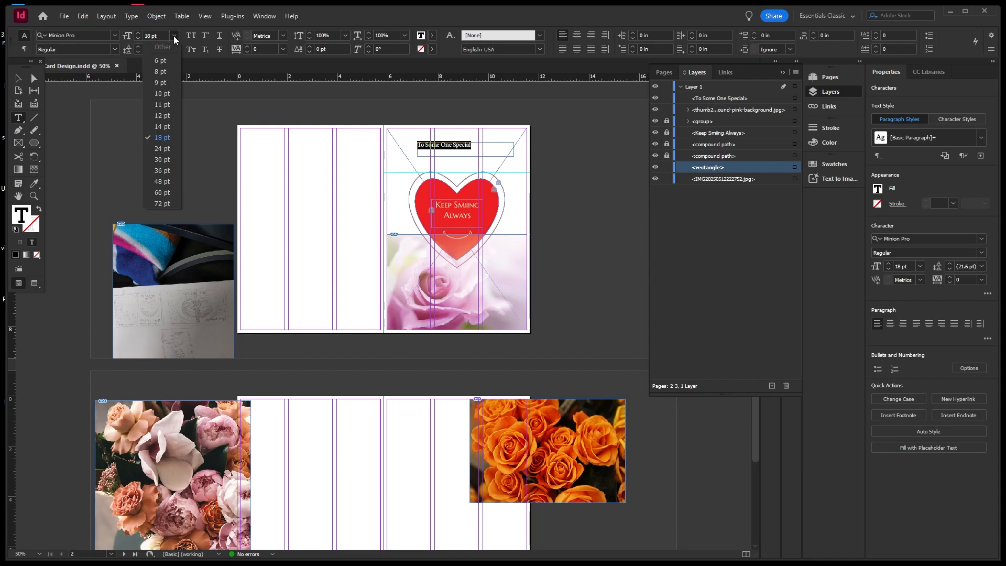
{"action": "left_click", "coordinate": [163, 160]}
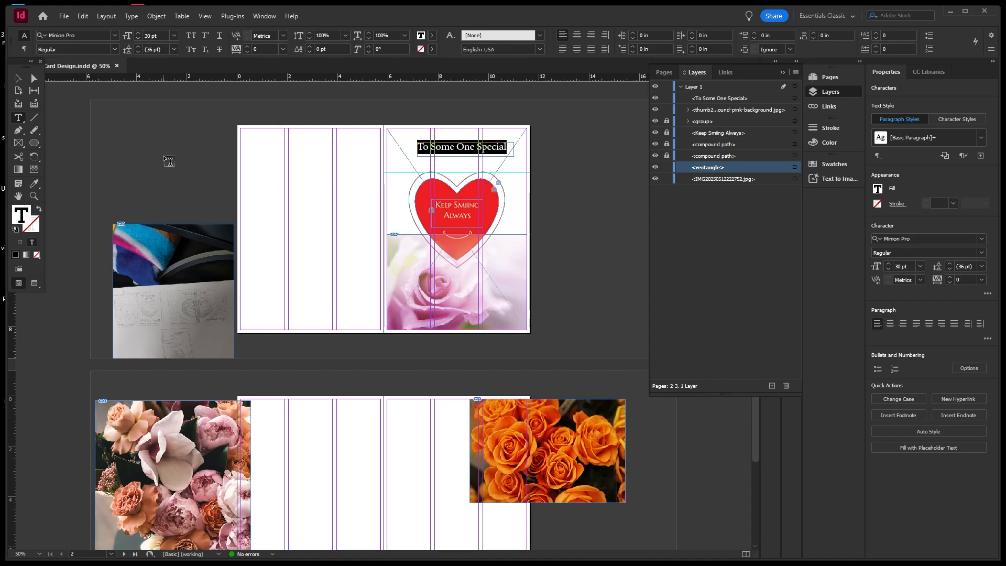
Try the heading at 36 pt in a frame about 2.73 by 1.21 in, and undo the font size and frame changes
{"action": "left_click", "coordinate": [175, 36]}
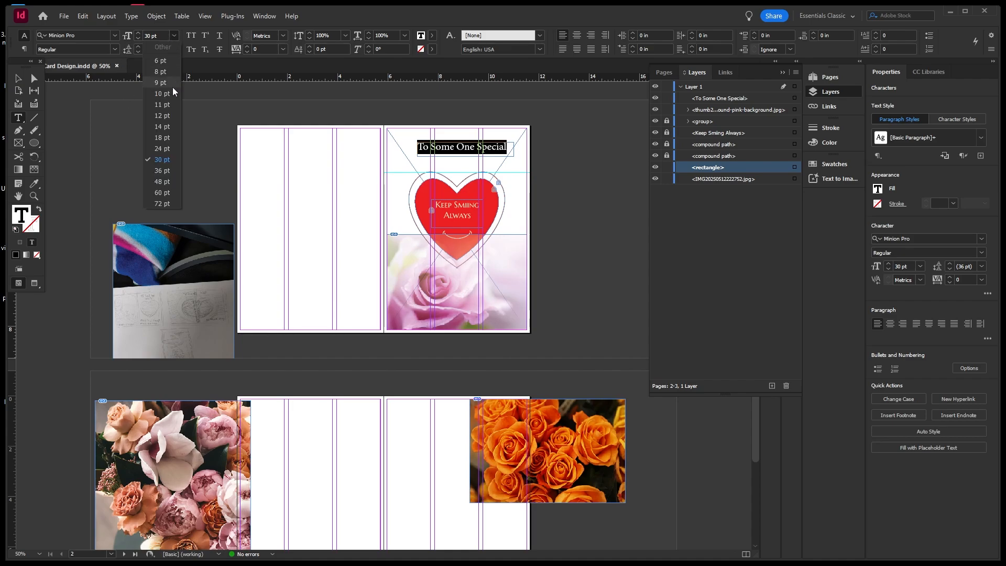
{"action": "left_click", "coordinate": [162, 171]}
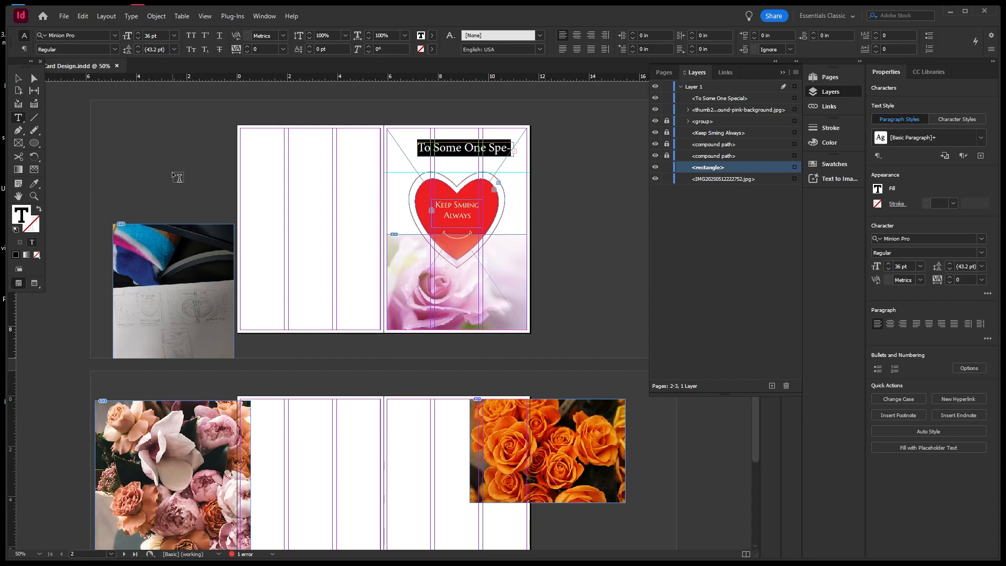
{"action": "left_click", "coordinate": [21, 78]}
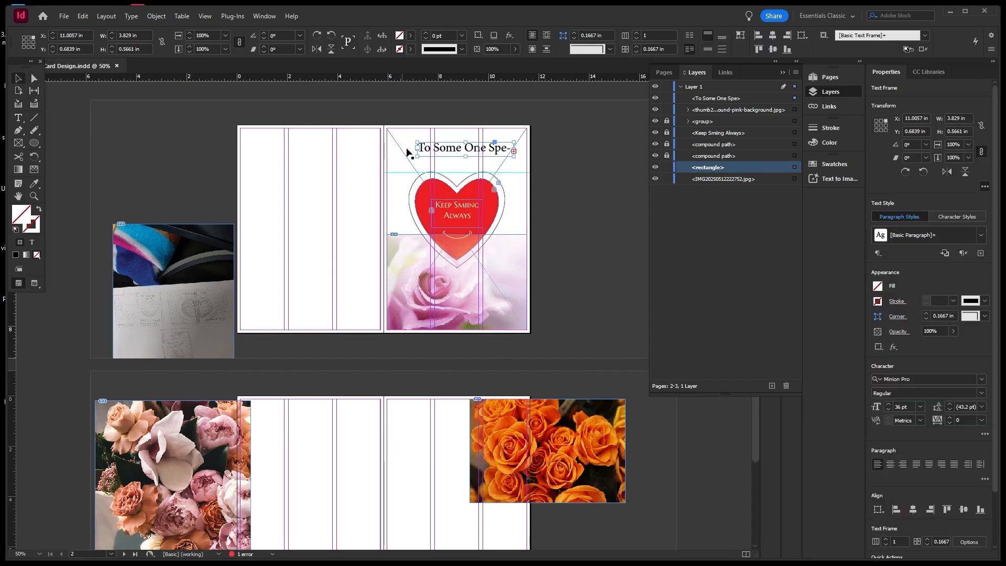
{"action": "left_click_drag", "start_coordinate": [466, 156], "coordinate": [466, 172]}
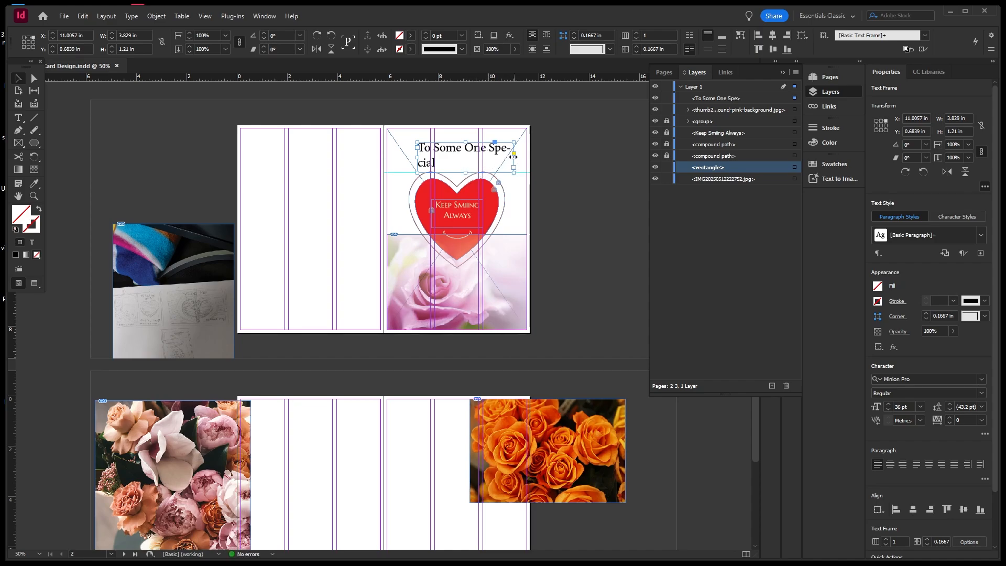
{"action": "left_click_drag", "start_coordinate": [514, 157], "coordinate": [486, 167]}
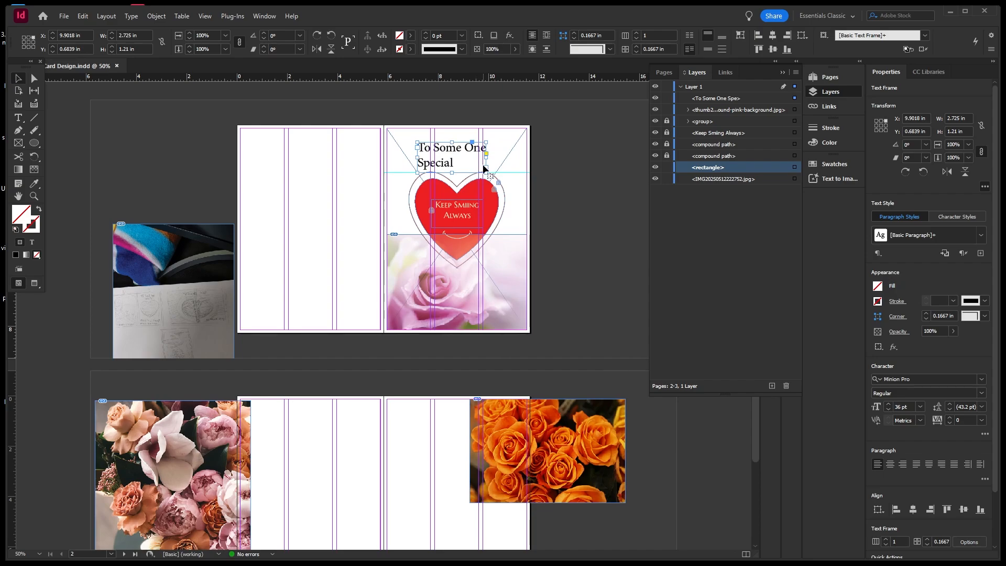
{"action": "key", "text": "ctrl+z"}
{"action": "key", "text": "ctrl+z"}
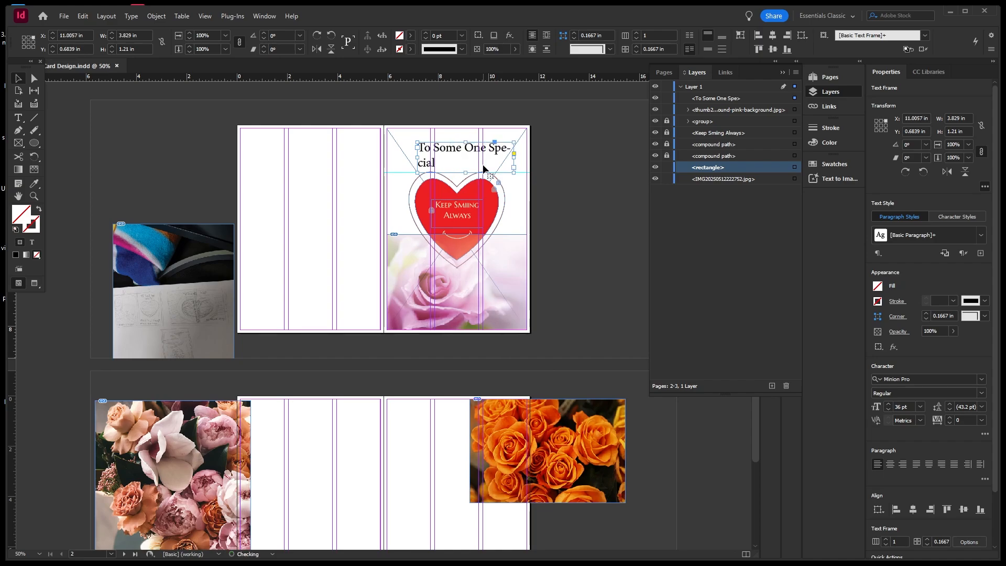
{"action": "key", "text": "ctrl+z"}
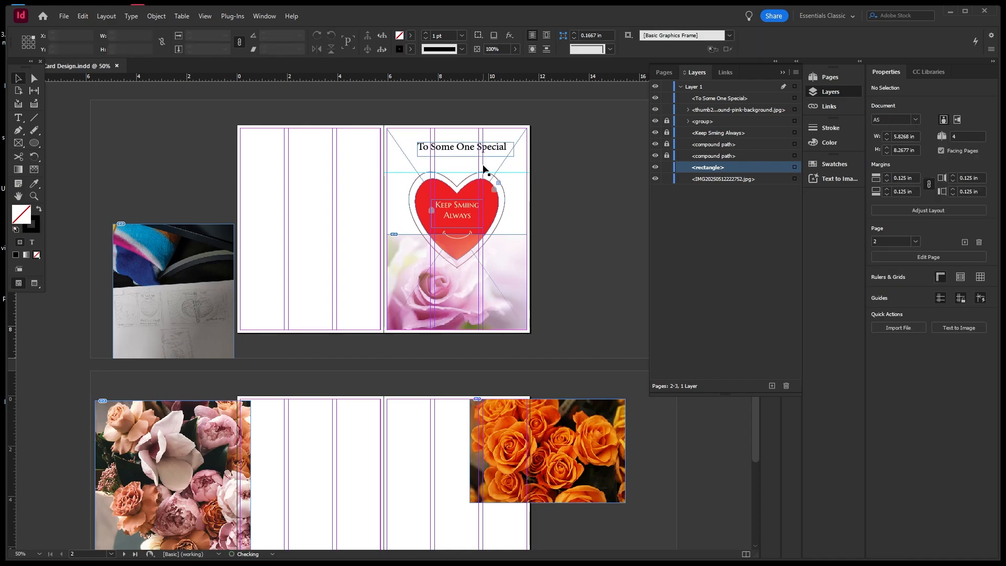
Set the "To Some One Special" heading to 36 pt and widen its frame to about 4.8 in
{"action": "double_click", "coordinate": [420, 147]}
{"action": "left_click_drag", "start_coordinate": [418, 146], "coordinate": [508, 149]}
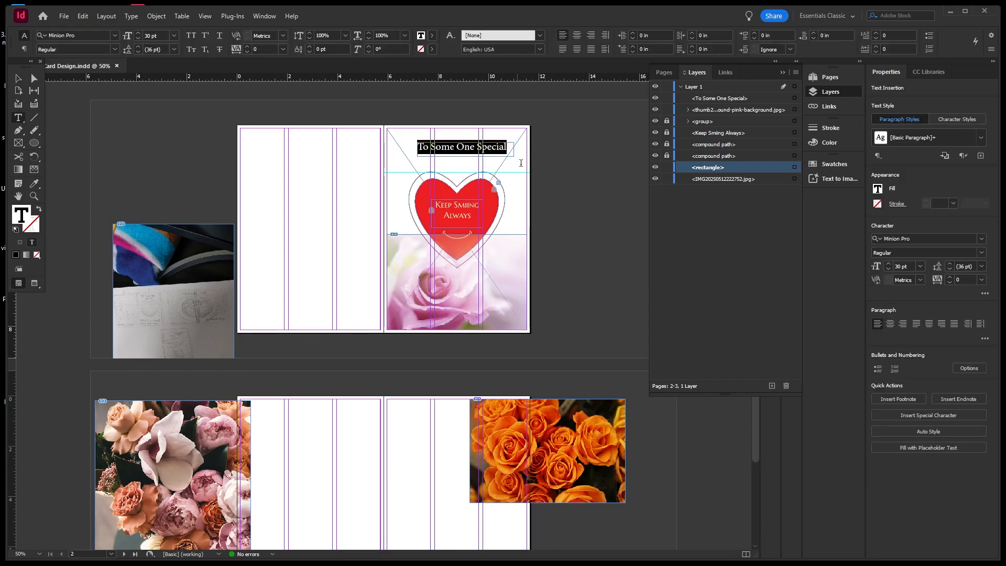
{"action": "left_click", "coordinate": [174, 36]}
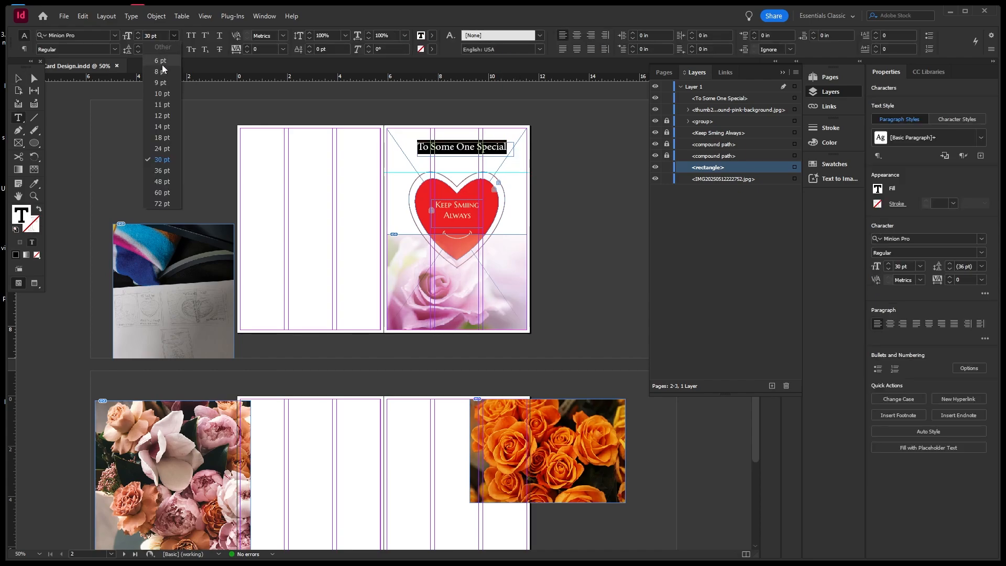
{"action": "left_click", "coordinate": [162, 171]}
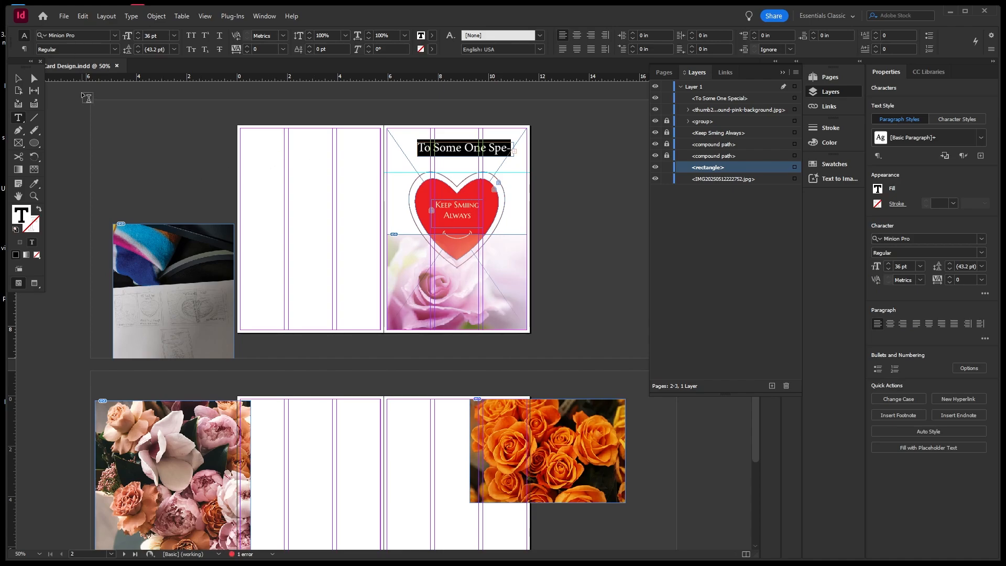
{"action": "left_click", "coordinate": [18, 78]}
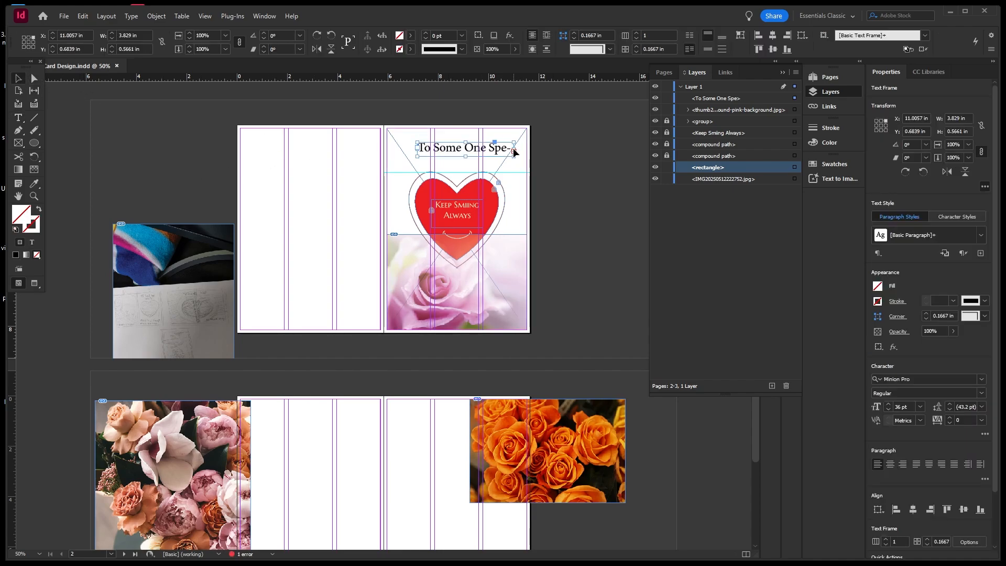
{"action": "left_click_drag", "start_coordinate": [514, 149], "coordinate": [539, 149]}
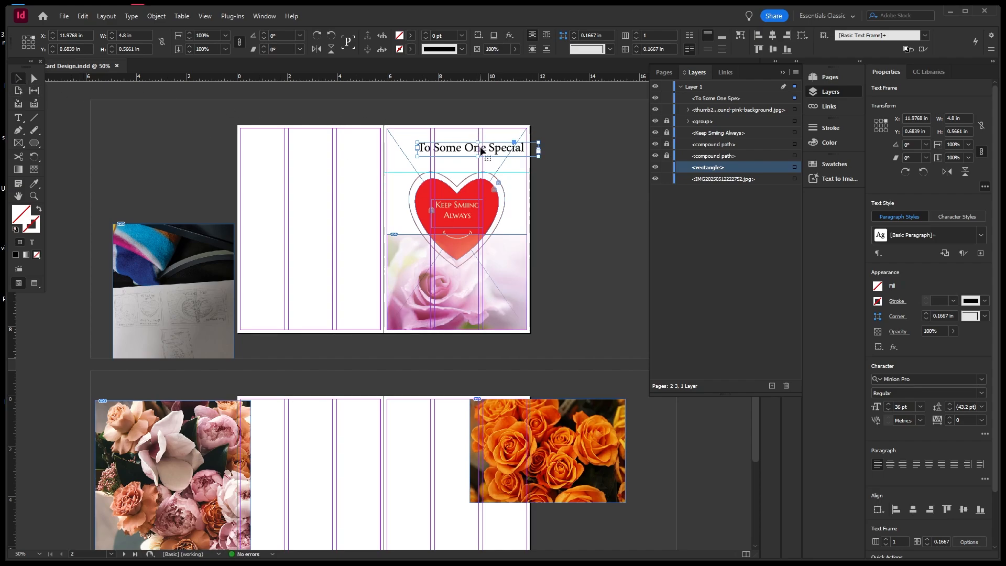
Reposition the heading frame above the heart, with its reference point at about X 11.16 in, Y 0.51 in
{"action": "left_click_drag", "start_coordinate": [475, 151], "coordinate": [454, 153]}
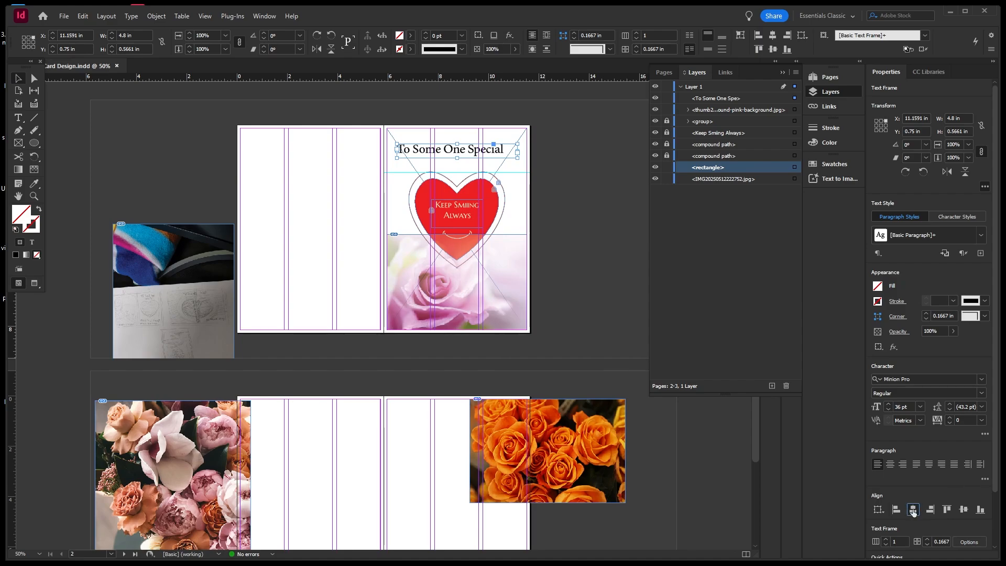
{"action": "left_click", "coordinate": [570, 159]}
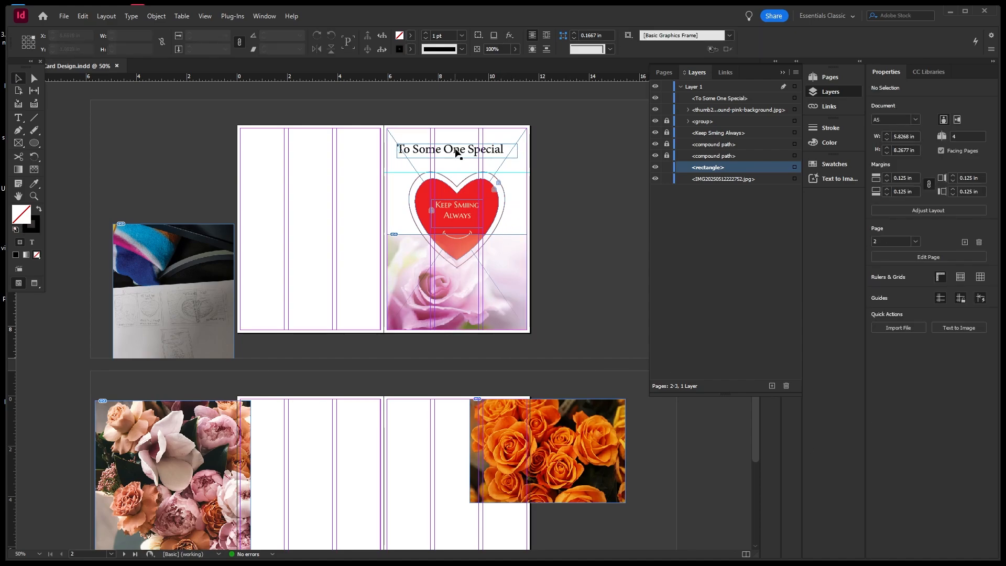
{"action": "left_click_drag", "start_coordinate": [456, 152], "coordinate": [458, 152]}
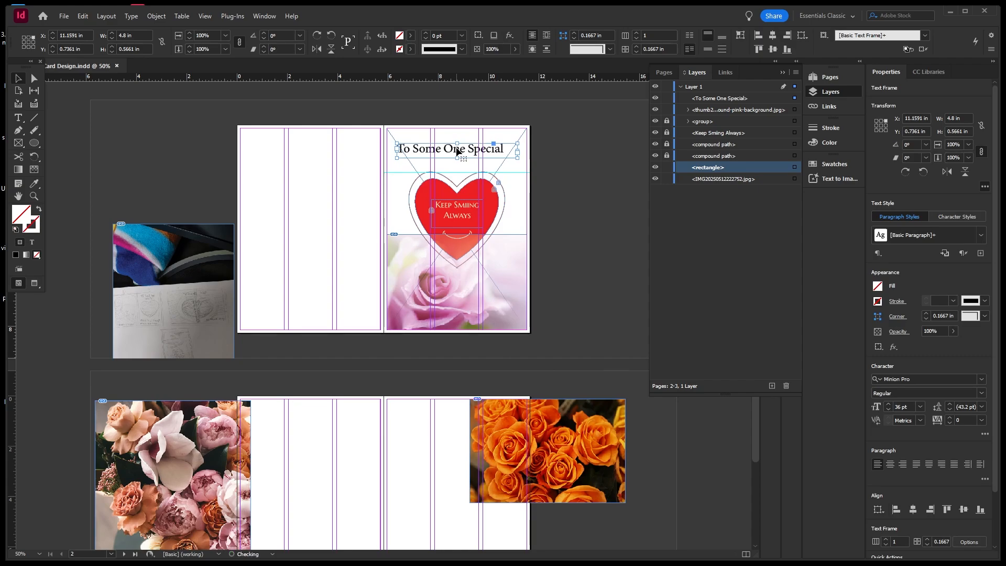
{"action": "key", "text": "Up"}
{"action": "key", "text": "Up"}
{"action": "key", "text": "Up"}
{"action": "key", "text": "Up"}
{"action": "key", "text": "Up"}
{"action": "key", "text": "Up"}
{"action": "key", "text": "Up"}
{"action": "key", "text": "Up"}
{"action": "key", "text": "Up"}
{"action": "key", "text": "Up"}
{"action": "key", "text": "Up"}
{"action": "key", "text": "Up"}
{"action": "key", "text": "Up"}
{"action": "key", "text": "Up"}
{"action": "key", "text": "Up"}
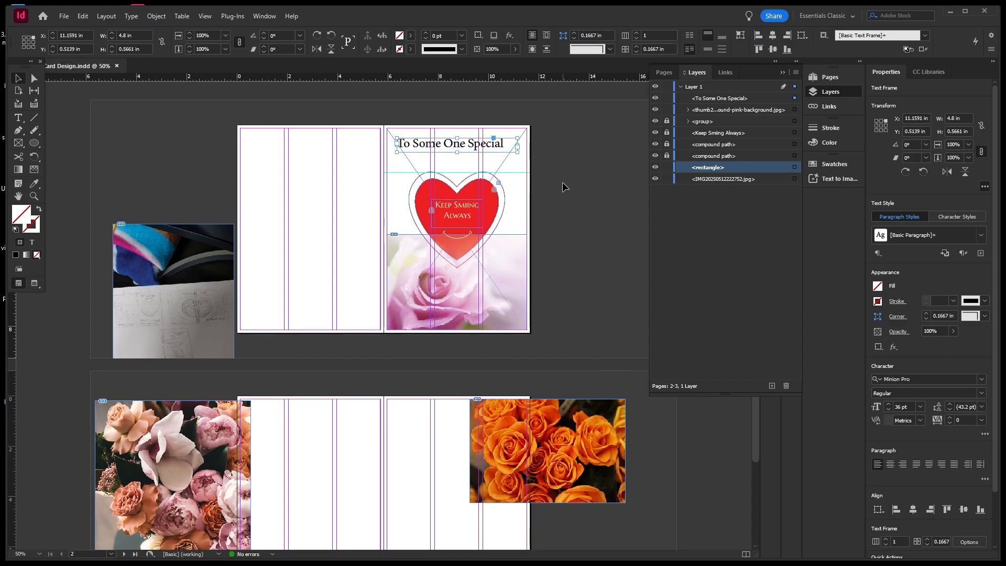
{"action": "left_click", "coordinate": [562, 182]}
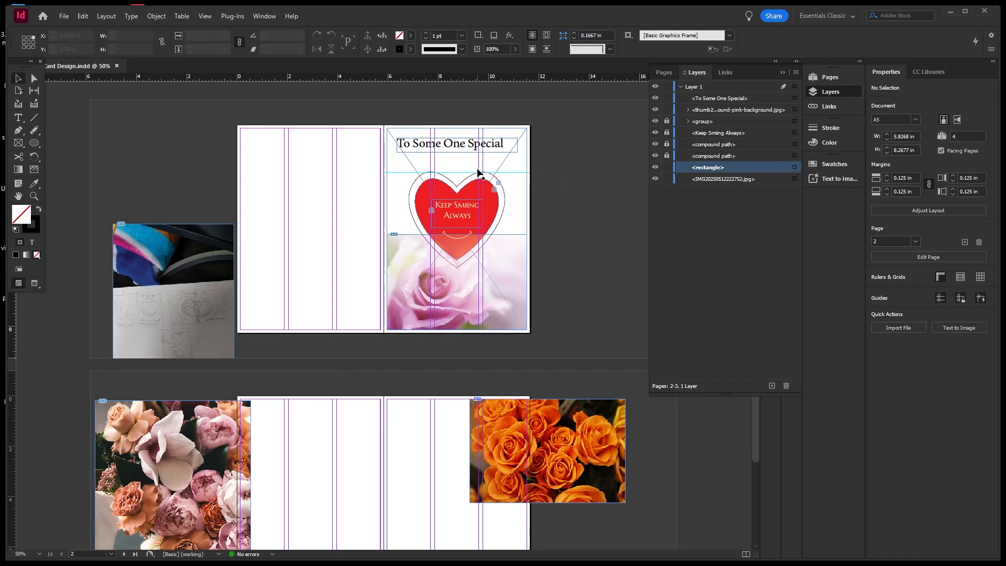
Add a text frame about 3.67 by 0.34 in between the heading and the heart, reading "Happy Birth Day To You"
{"action": "key", "text": "ctrl+equal"}
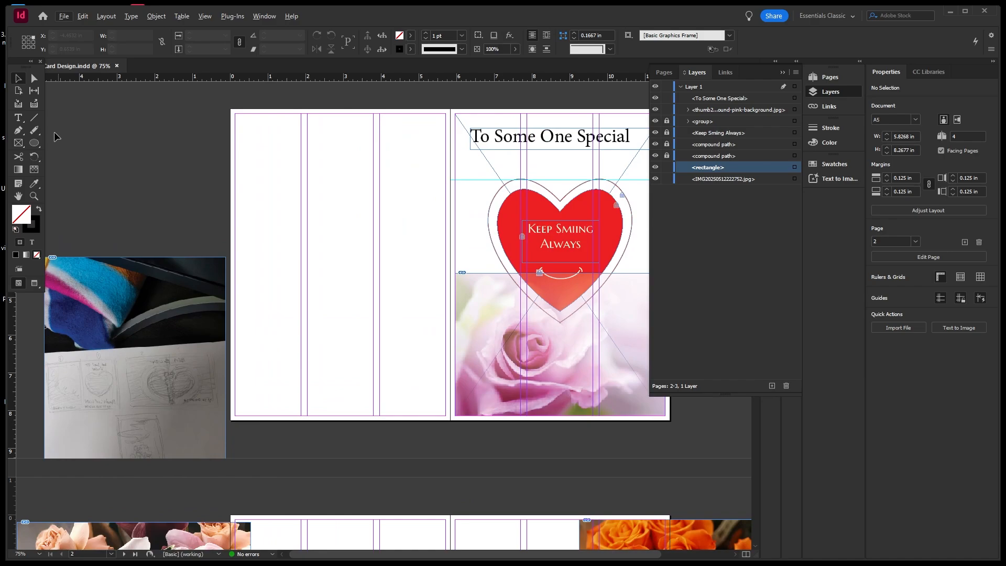
{"action": "left_click", "coordinate": [19, 118]}
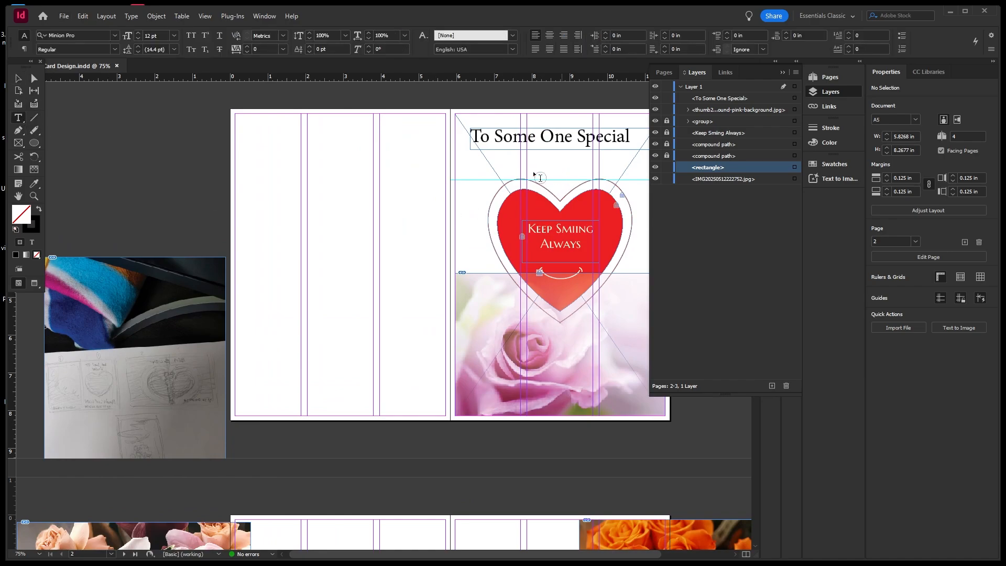
{"action": "left_click_drag", "start_coordinate": [494, 160], "coordinate": [633, 173]}
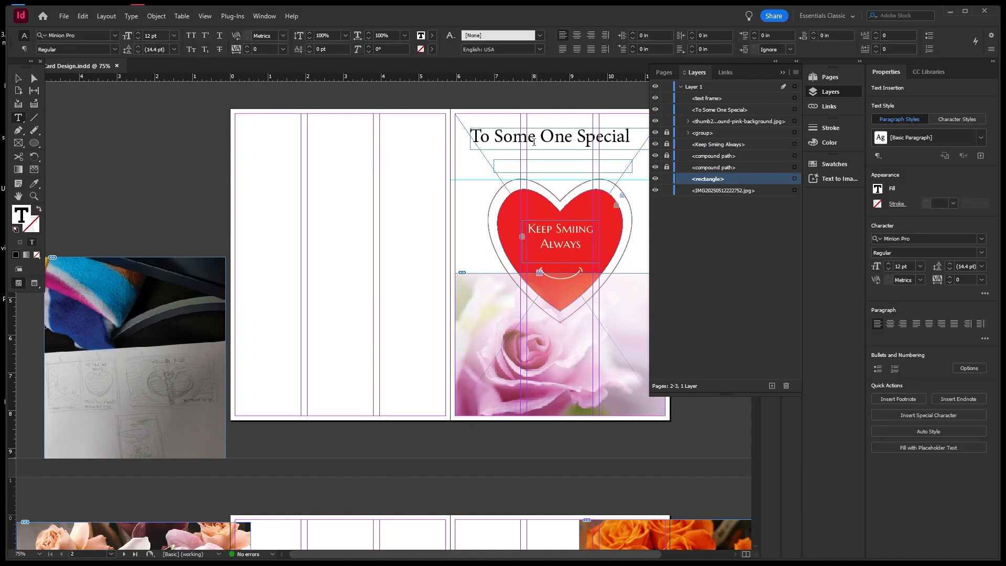
{"action": "type", "text": "Happy B"}
{"action": "type", "text": "irth Day To"}
{"action": "key", "text": "BackSpace"}
{"action": "type", "text": "ou"}
Set the "Happy Birth Day To You" text to 24 pt
{"action": "key", "text": "ctrl+a"}
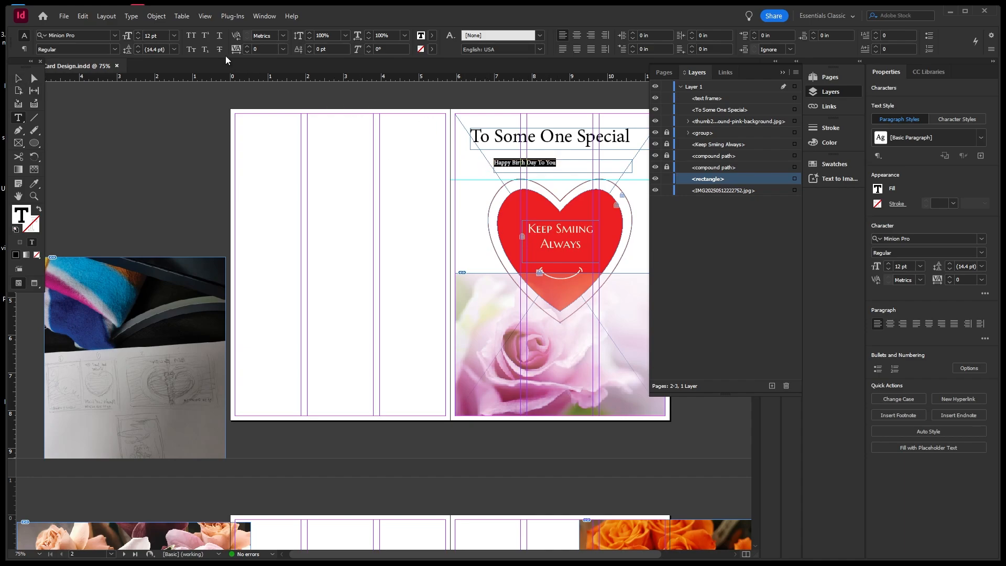
{"action": "left_click", "coordinate": [174, 35]}
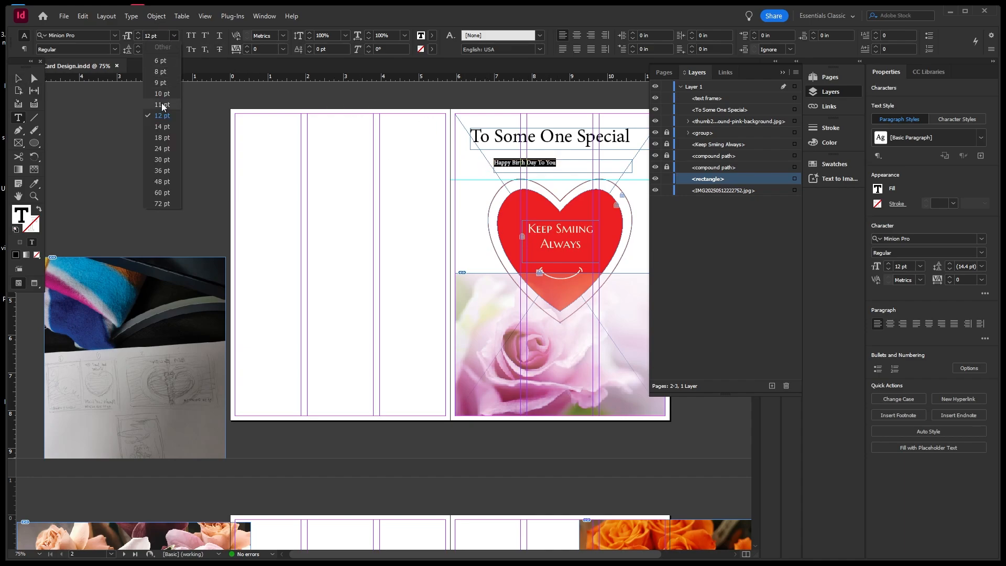
{"action": "left_click", "coordinate": [160, 147]}
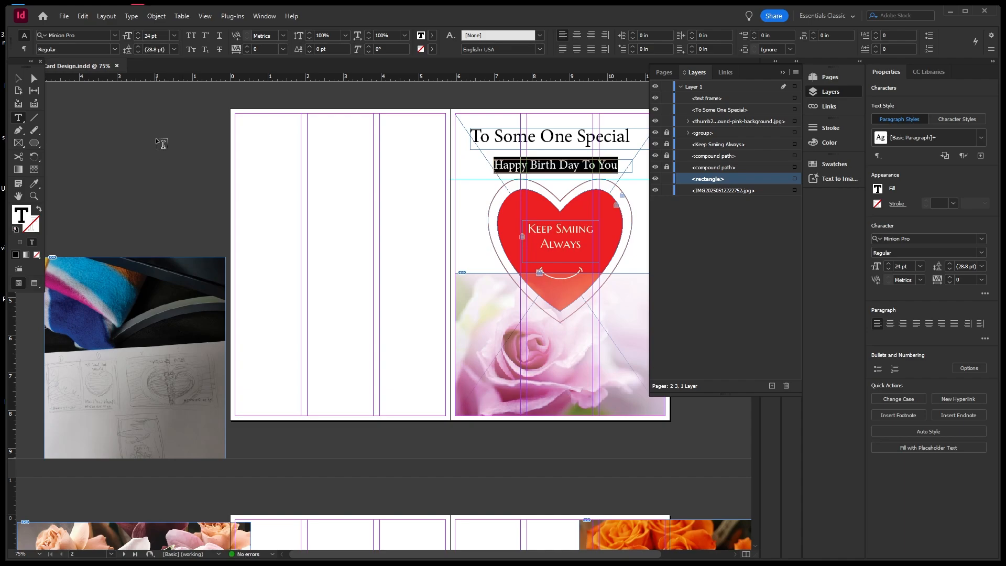
{"action": "left_click", "coordinate": [18, 79]}
Lock the white background rectangle, the pink rose image and the placed sketch photo
{"action": "left_click_drag", "start_coordinate": [486, 126], "coordinate": [499, 152]}
{"action": "key", "text": "ctrl+z"}
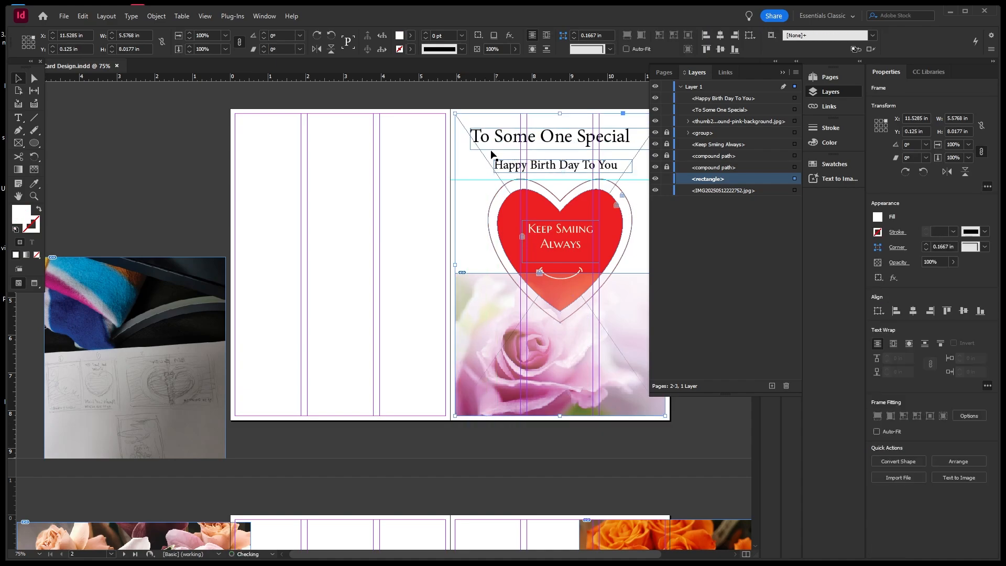
{"action": "left_click", "coordinate": [667, 179]}
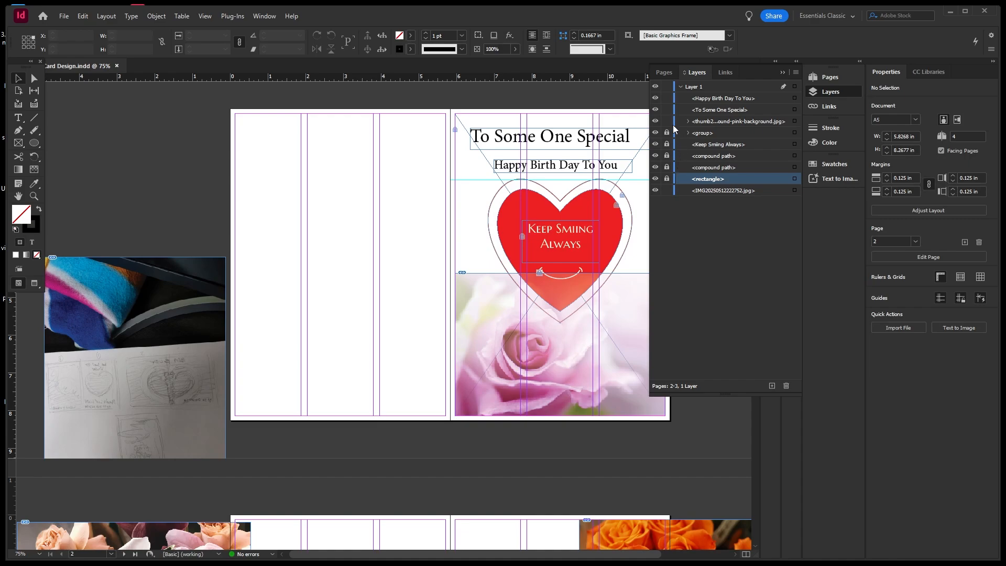
{"action": "left_click", "coordinate": [655, 122]}
{"action": "left_click", "coordinate": [655, 122]}
{"action": "left_click", "coordinate": [667, 121]}
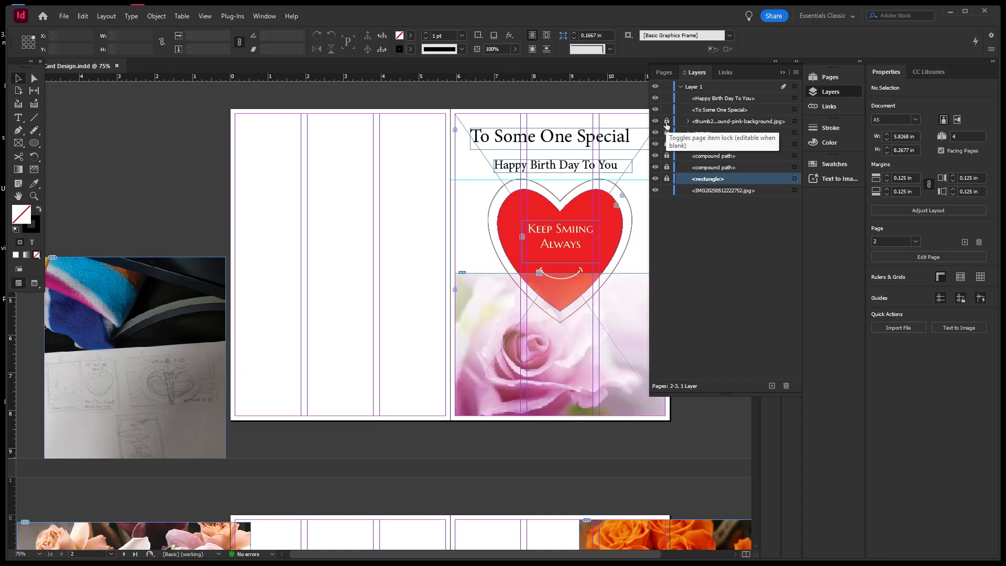
{"action": "left_click", "coordinate": [667, 191]}
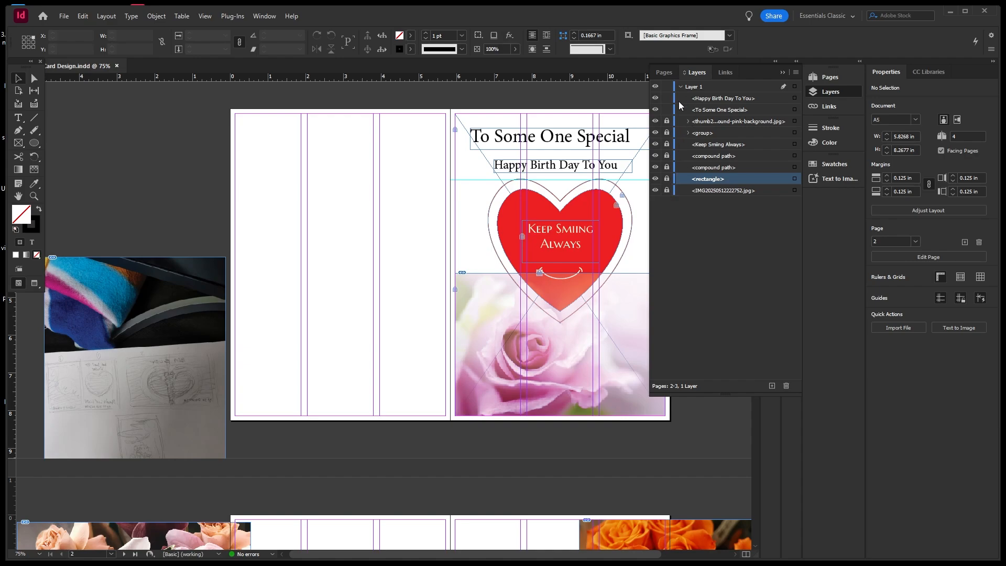
Align the "To Some One Special" and "Happy Birth Day To You" frames by their horizontal centers
{"action": "left_click_drag", "start_coordinate": [477, 119], "coordinate": [522, 171]}
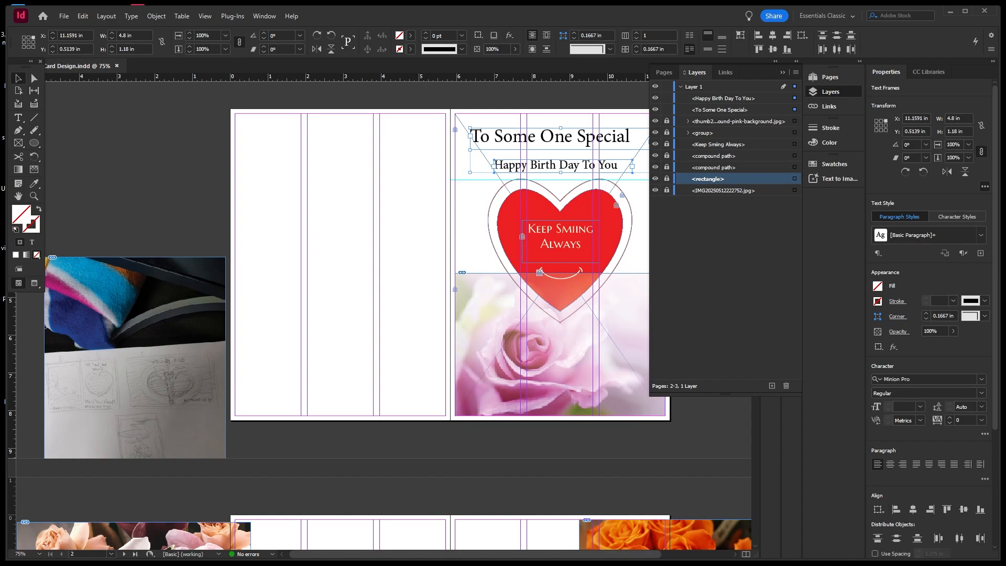
{"action": "left_click", "coordinate": [913, 511]}
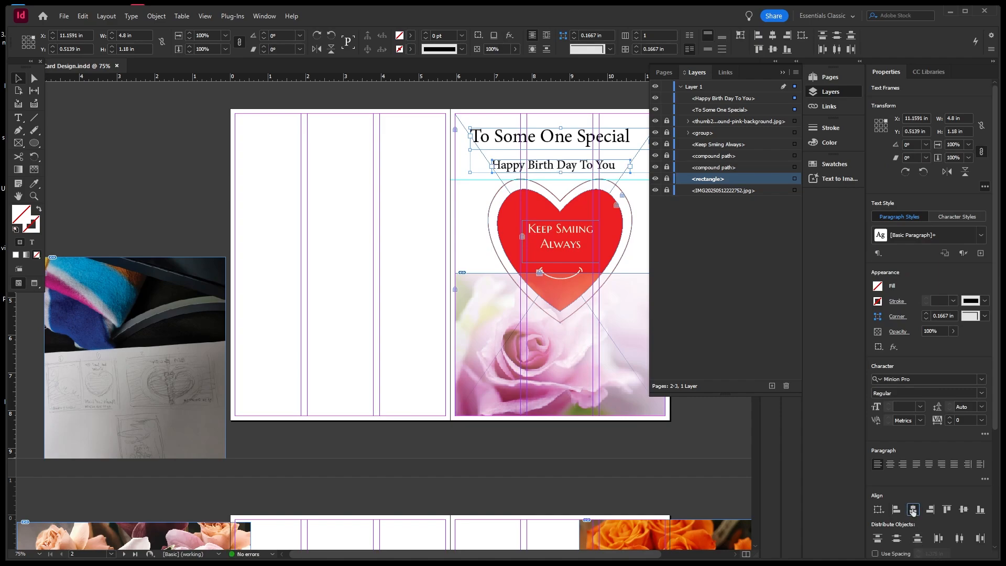
{"action": "left_click", "coordinate": [397, 167]}
Nudge the "Happy Birth Day To You" frame up close under the heading, to about Y 1.13 in
{"action": "left_click", "coordinate": [539, 167]}
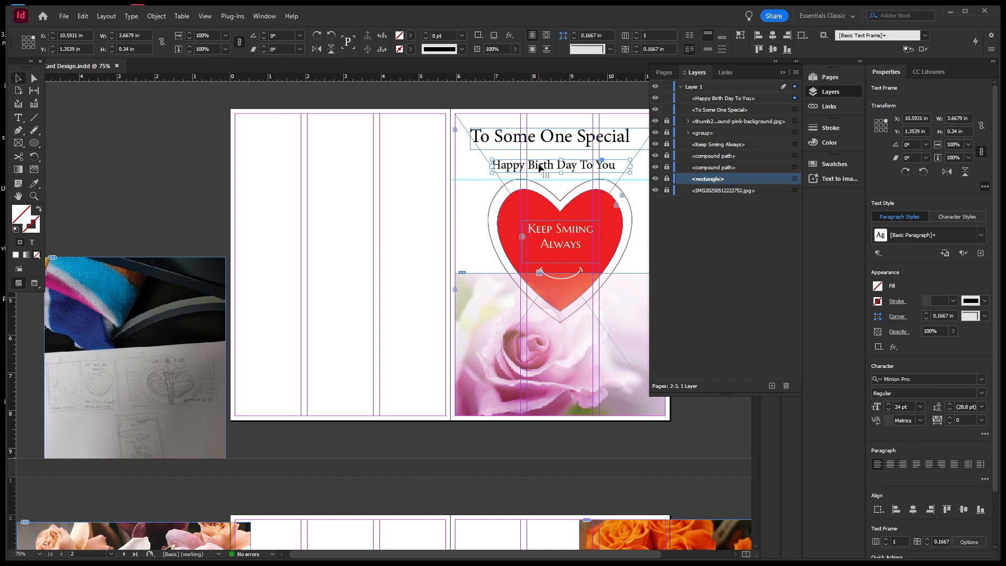
{"action": "key", "text": "Up"}
{"action": "key", "text": "Up"}
{"action": "key", "text": "Up"}
{"action": "key", "text": "Up"}
{"action": "key", "text": "Up"}
{"action": "key", "text": "Up"}
{"action": "key", "text": "Up"}
{"action": "key", "text": "Up"}
{"action": "key", "text": "Up"}
{"action": "key", "text": "Up"}
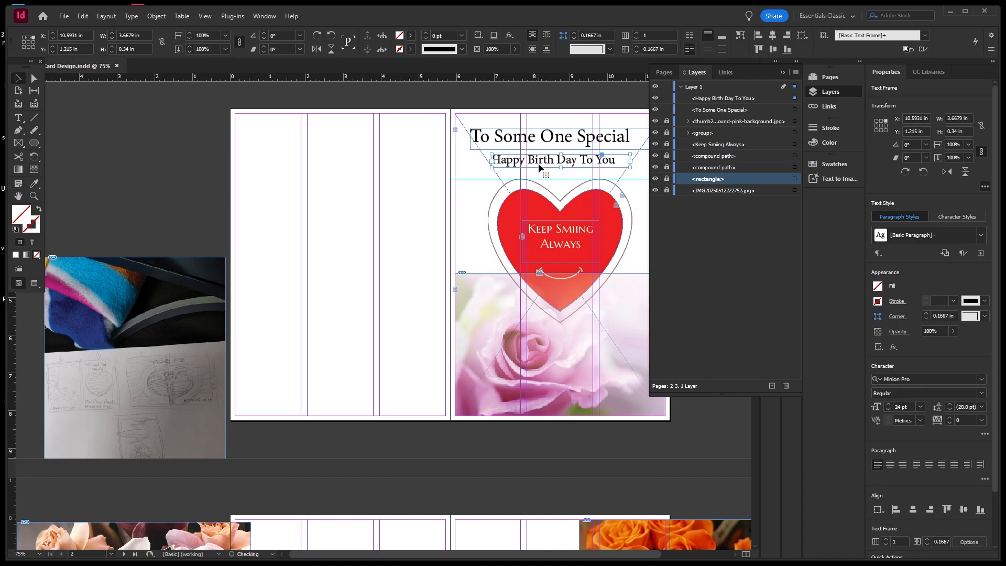
{"action": "key", "text": "Up"}
{"action": "key", "text": "Up"}
{"action": "key", "text": "Up"}
{"action": "key", "text": "Up"}
{"action": "key", "text": "Up"}
{"action": "key", "text": "Up"}
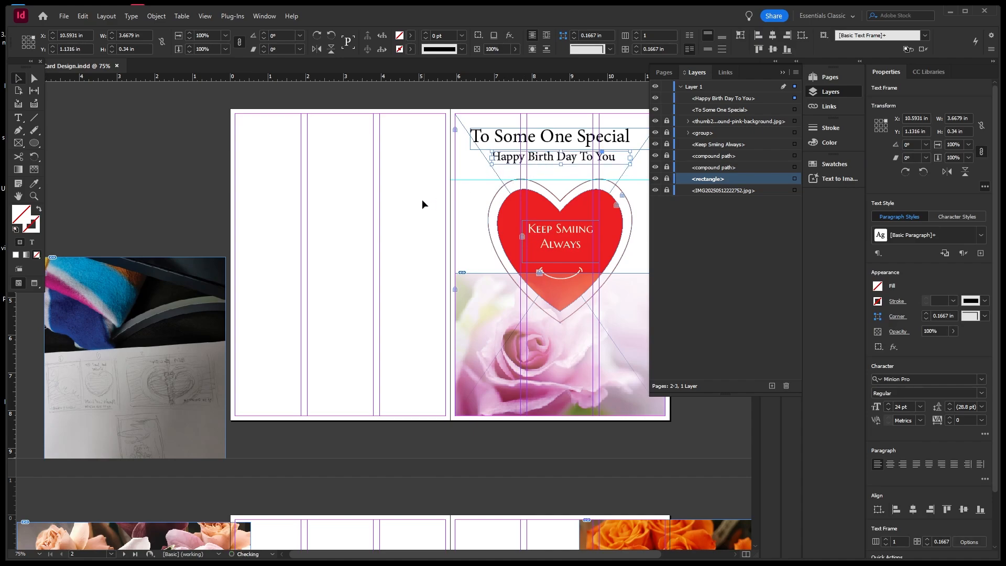
{"action": "left_click", "coordinate": [421, 198]}
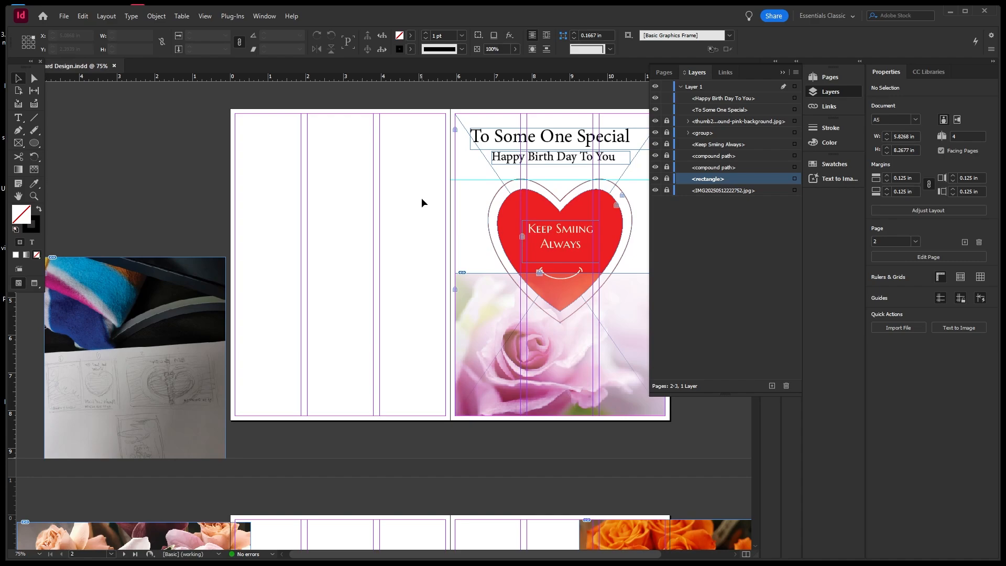
Change the "To Some One Special" heading to the Marcellus SC font at 30 pt
{"action": "key", "text": "ctrl+minus"}
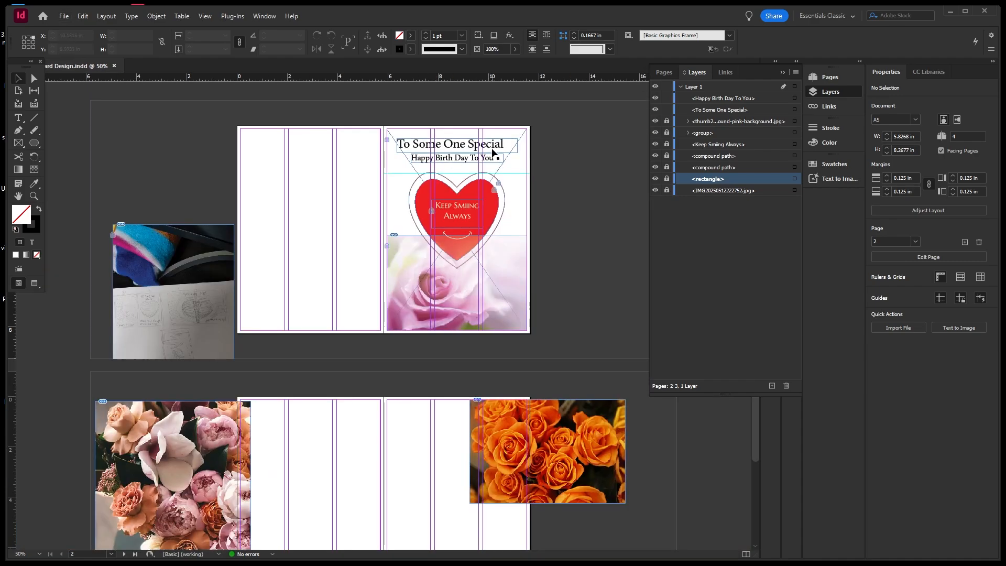
{"action": "key", "text": "ctrl+equal"}
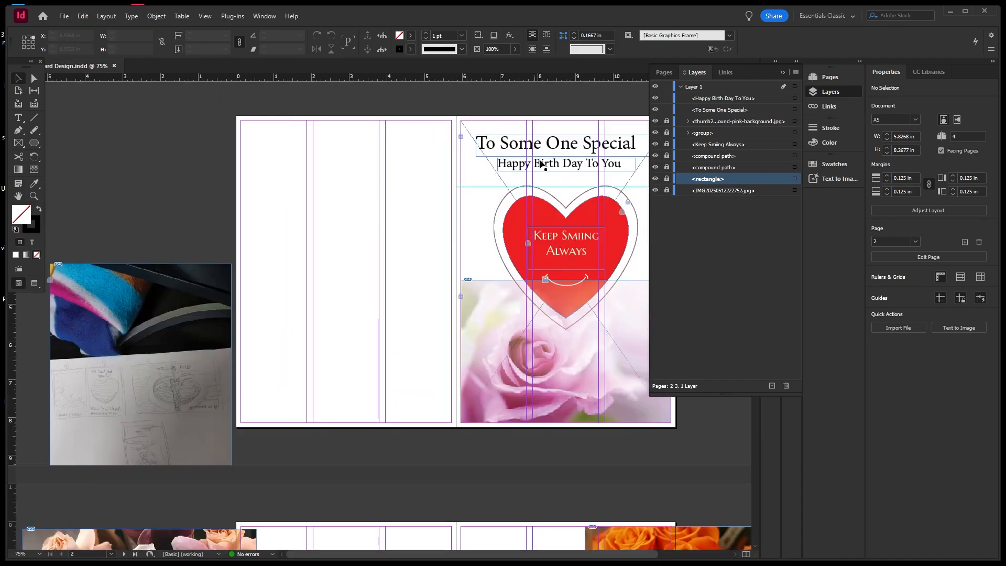
{"action": "double_click", "coordinate": [517, 147]}
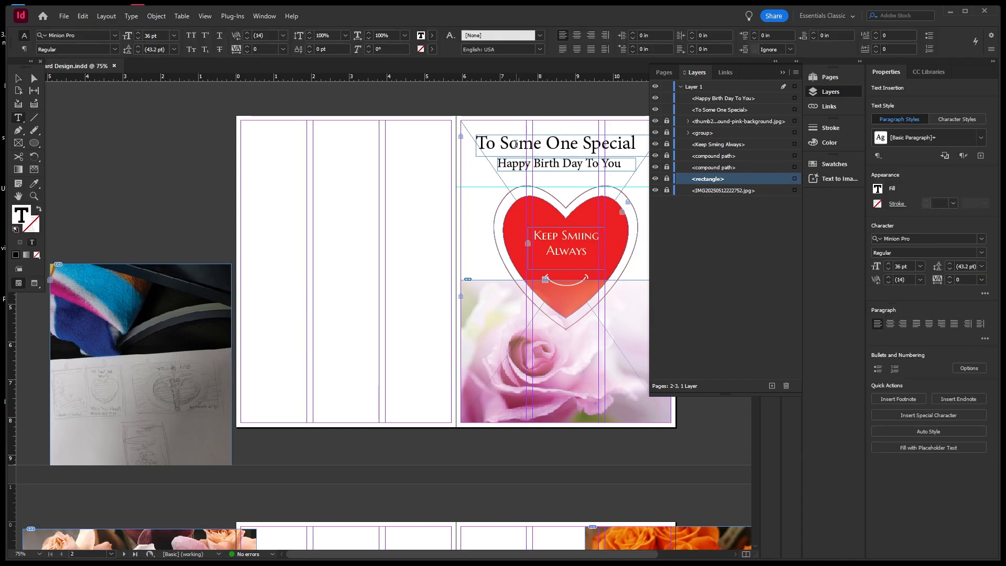
{"action": "left_click_drag", "start_coordinate": [481, 143], "coordinate": [637, 147]}
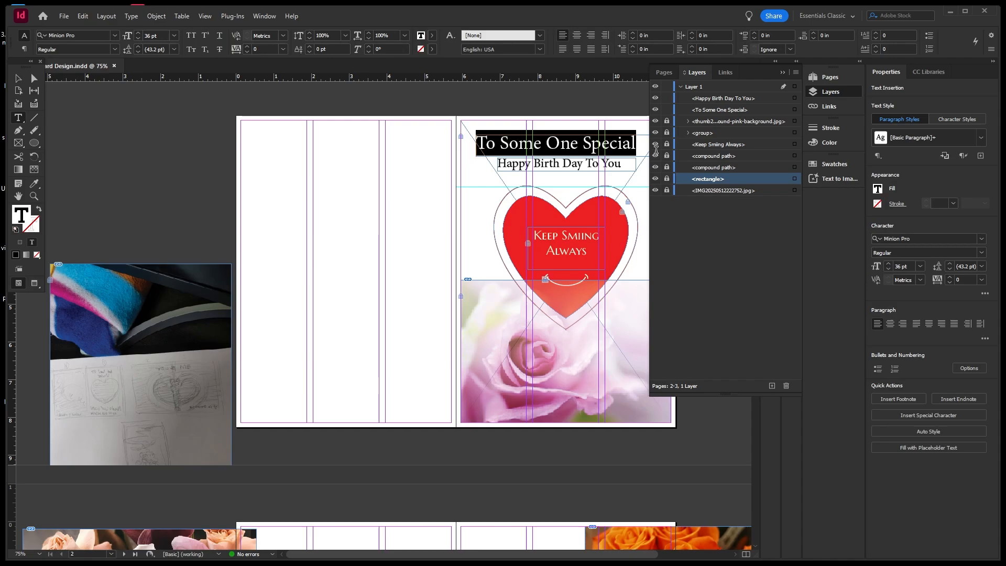
{"action": "left_click", "coordinate": [116, 36]}
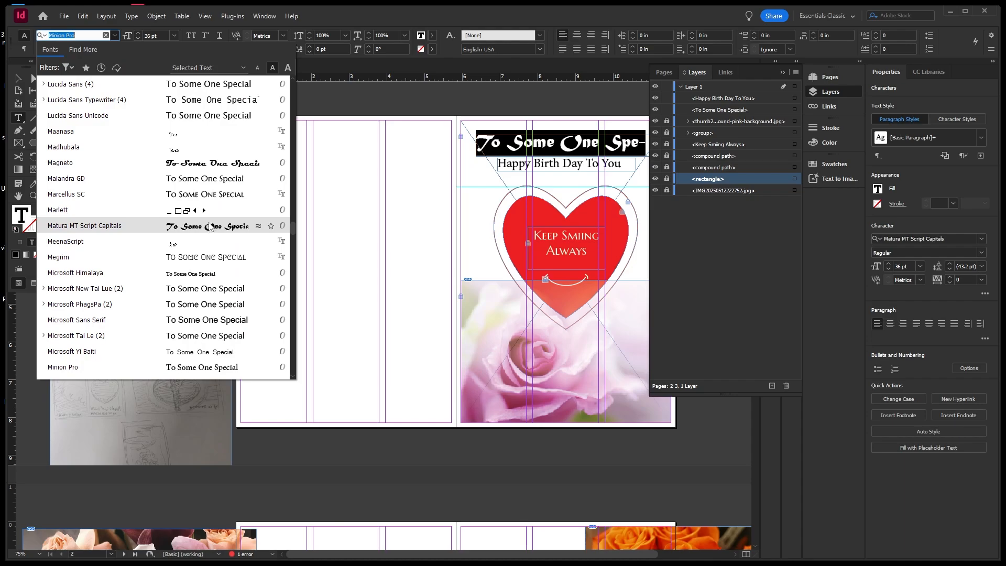
{"action": "left_click", "coordinate": [226, 194]}
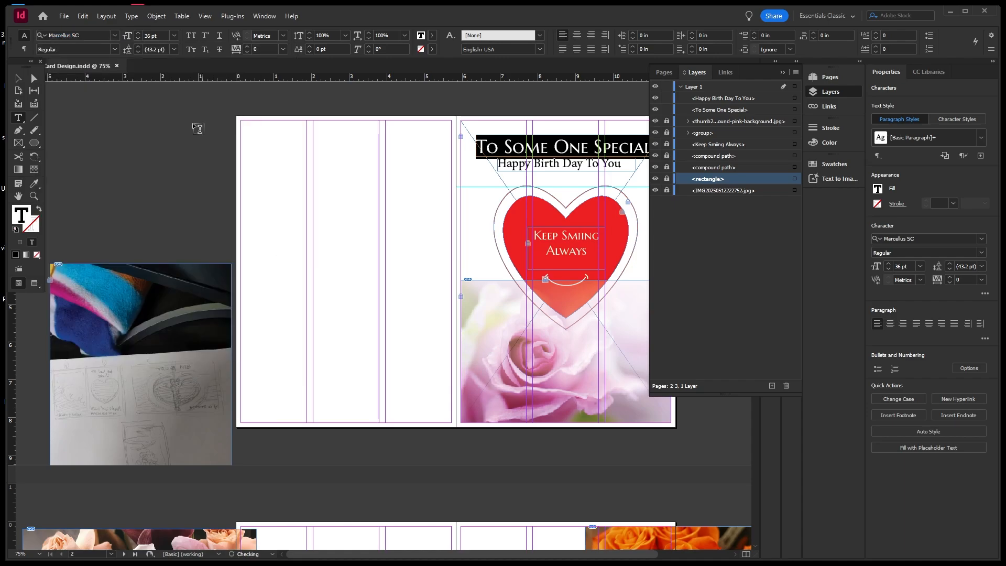
{"action": "left_click", "coordinate": [174, 36]}
{"action": "left_click", "coordinate": [167, 162]}
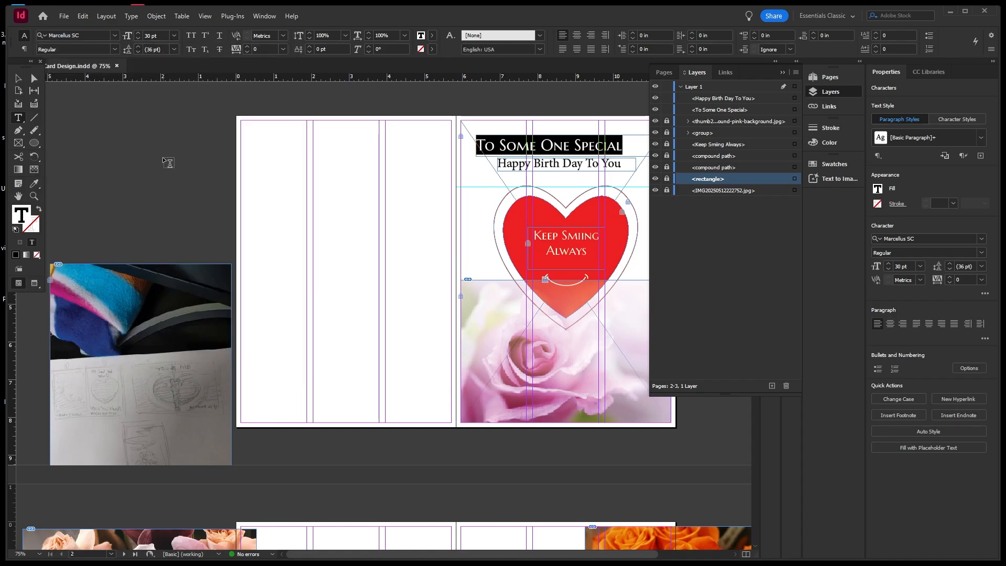
Realign the horizontal centers of the restyled heading frame and the birthday line's frame
{"action": "left_click", "coordinate": [17, 78]}
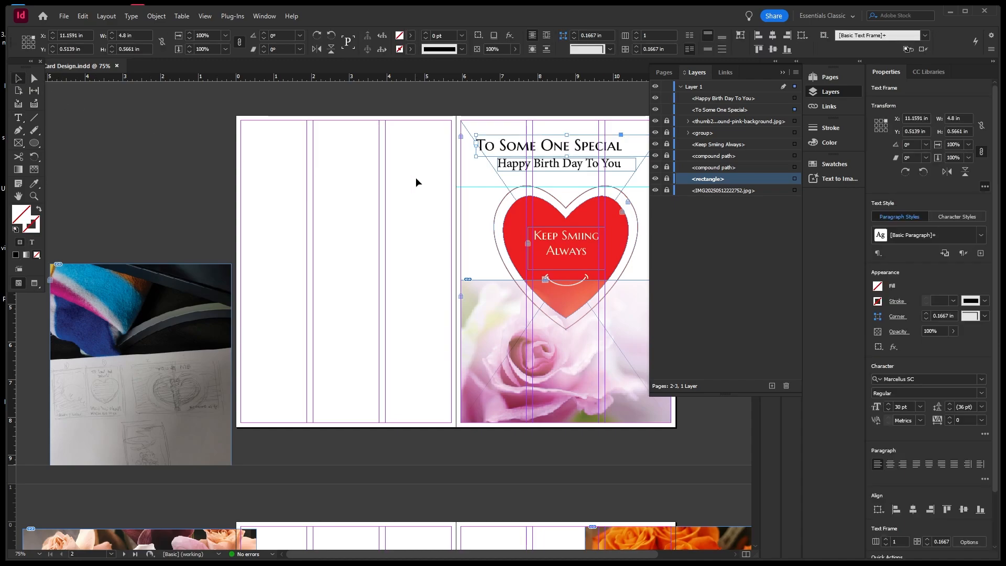
{"action": "left_click", "coordinate": [563, 165], "text": "shift"}
{"action": "left_click", "coordinate": [915, 515]}
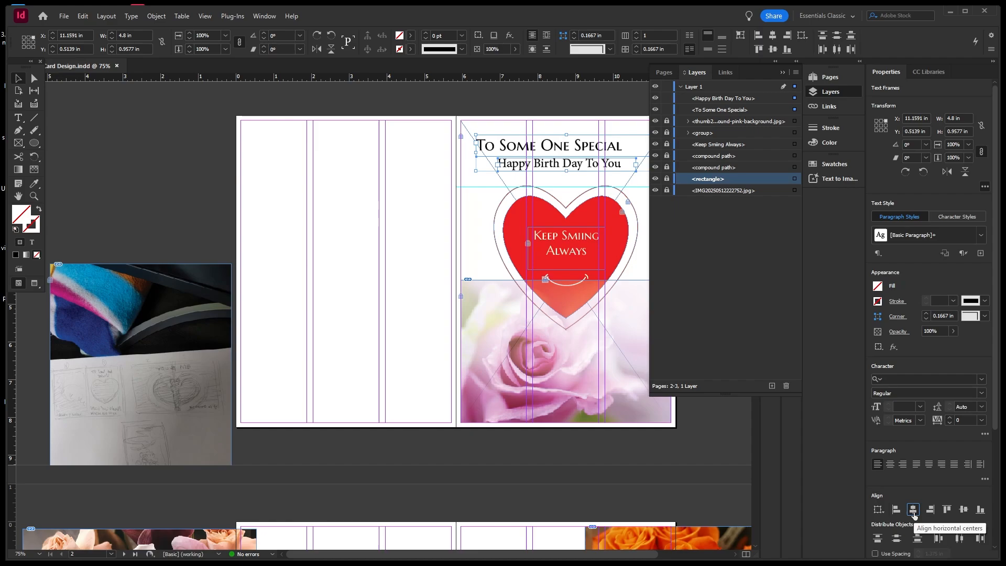
Shift the "To Some One Special" heading to about X 11.31 in, Y 0.5 in, and align both text frames by their horizontal centers
{"action": "left_click", "coordinate": [472, 214]}
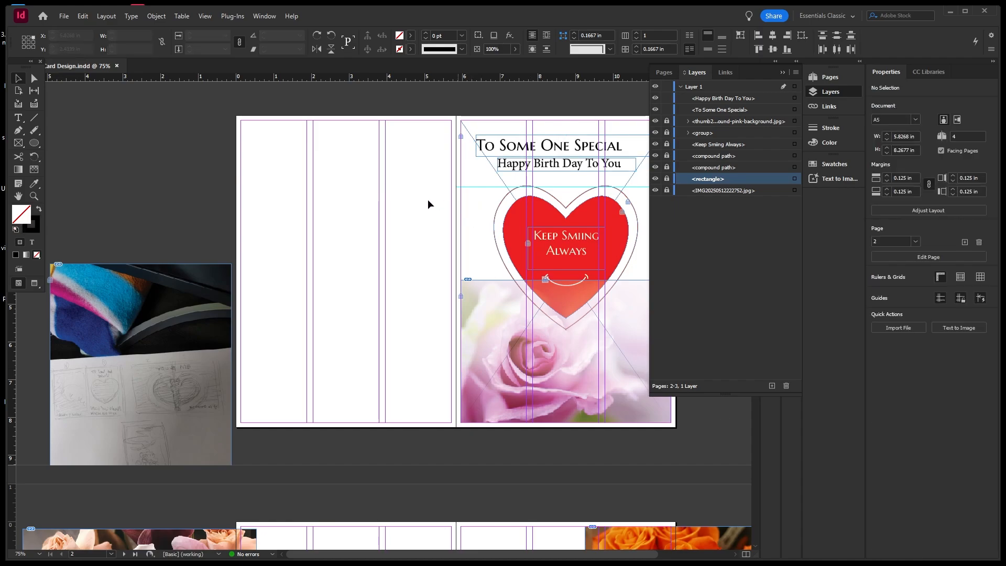
{"action": "scroll", "coordinate": [404, 189], "scroll_direction": "down", "scroll_amount": 1}
{"action": "scroll", "coordinate": [466, 155], "scroll_direction": "up", "scroll_amount": 1}
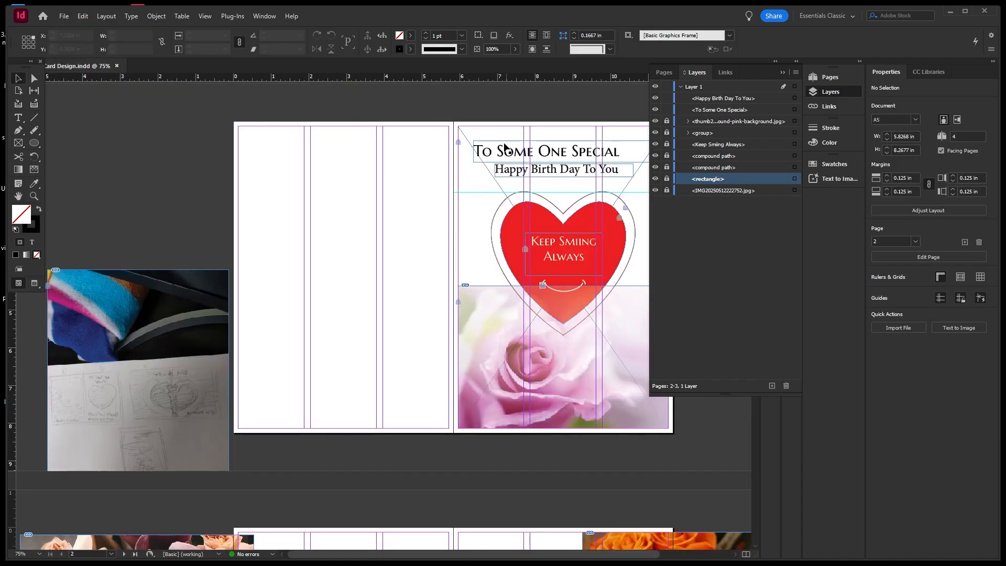
{"action": "left_click_drag", "start_coordinate": [516, 154], "coordinate": [523, 153]}
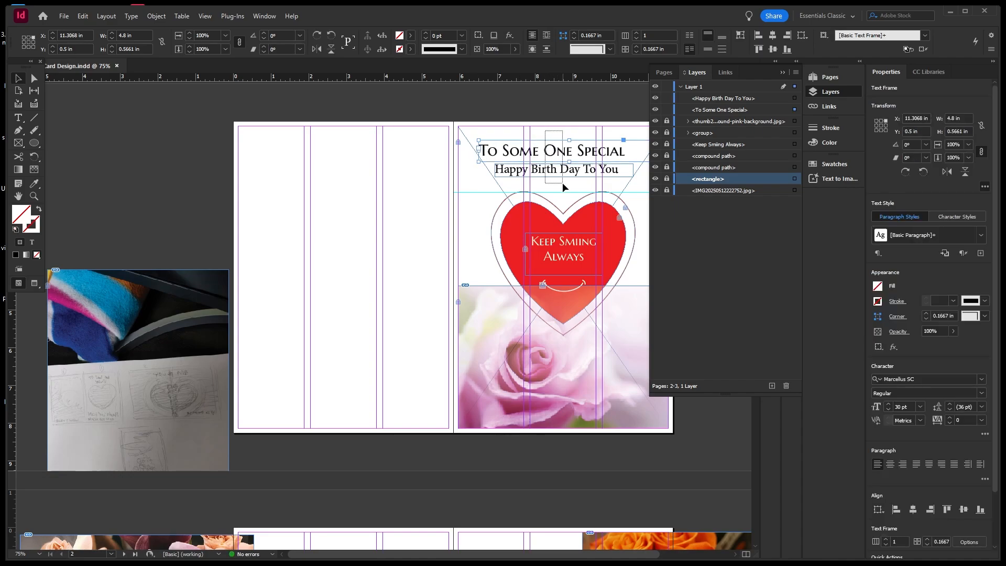
{"action": "left_click", "coordinate": [560, 171], "text": "shift"}
{"action": "left_click", "coordinate": [913, 510]}
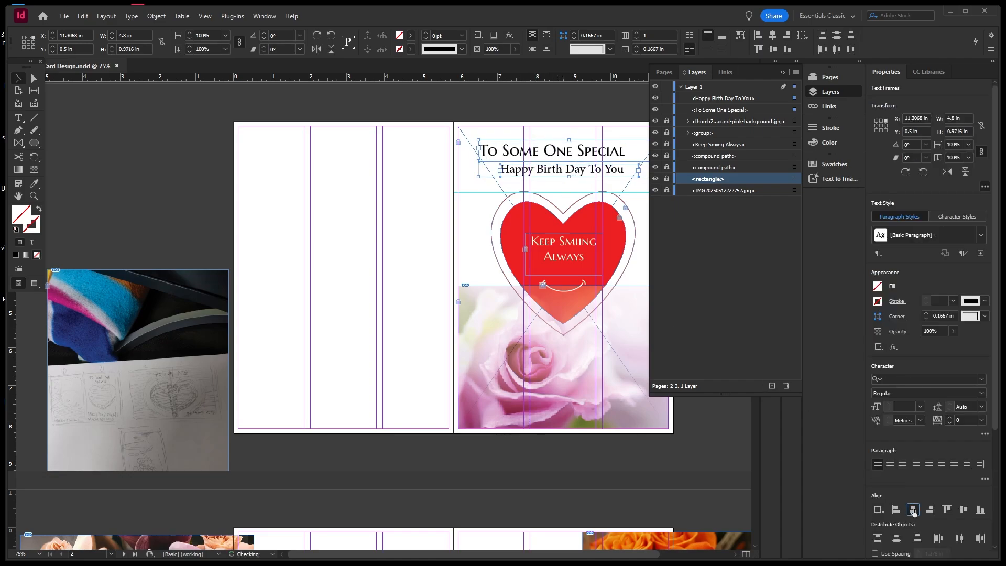
{"action": "left_click", "coordinate": [404, 194]}
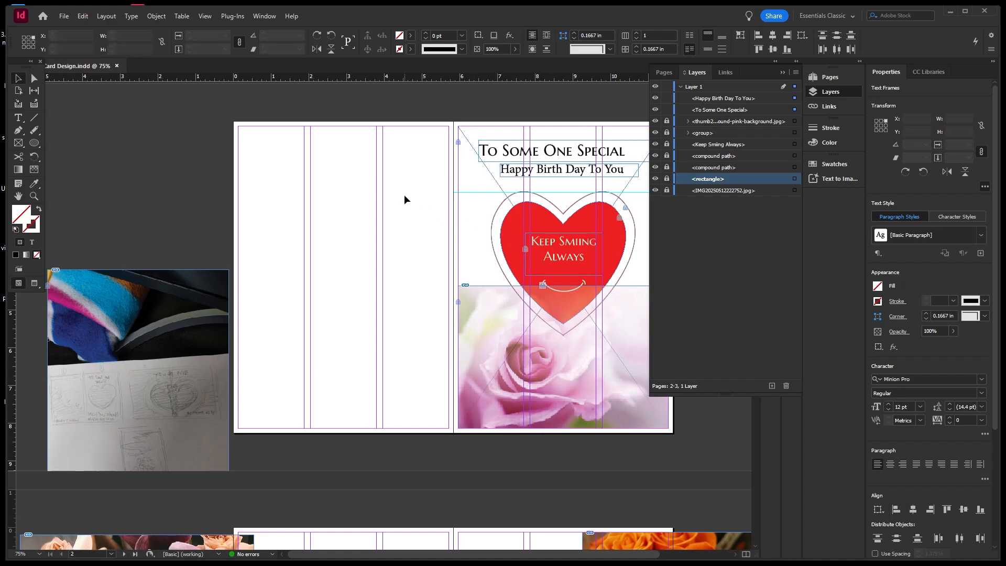
Move the heading frame to about X 11.53 in, Y 0.47 in, and center the birthday line's frame horizontally with it
{"action": "scroll", "coordinate": [414, 155], "scroll_direction": "down", "scroll_amount": 1}
{"action": "scroll", "coordinate": [496, 152], "scroll_direction": "up", "scroll_amount": 2}
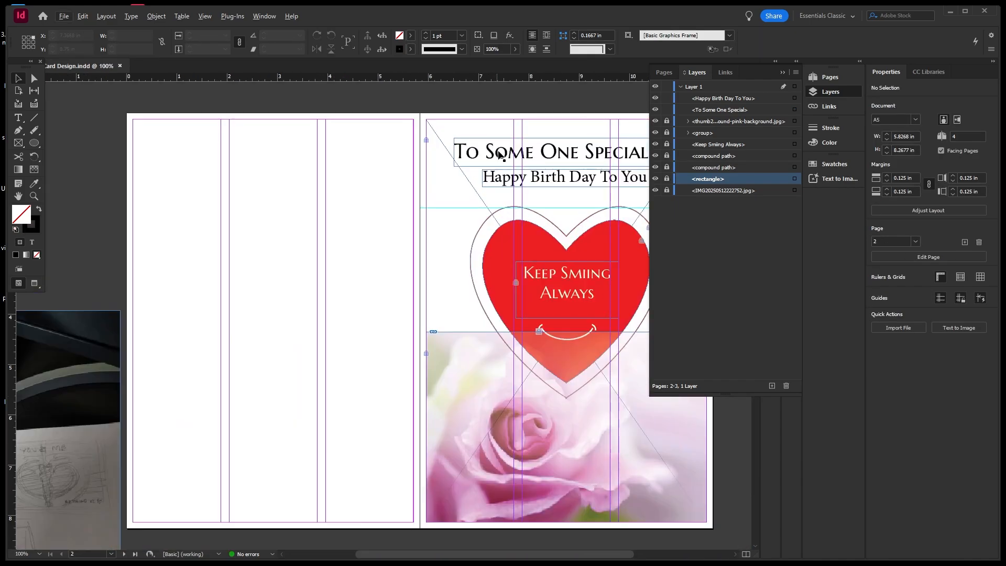
{"action": "scroll", "coordinate": [395, 149], "scroll_direction": "down", "scroll_amount": 1}
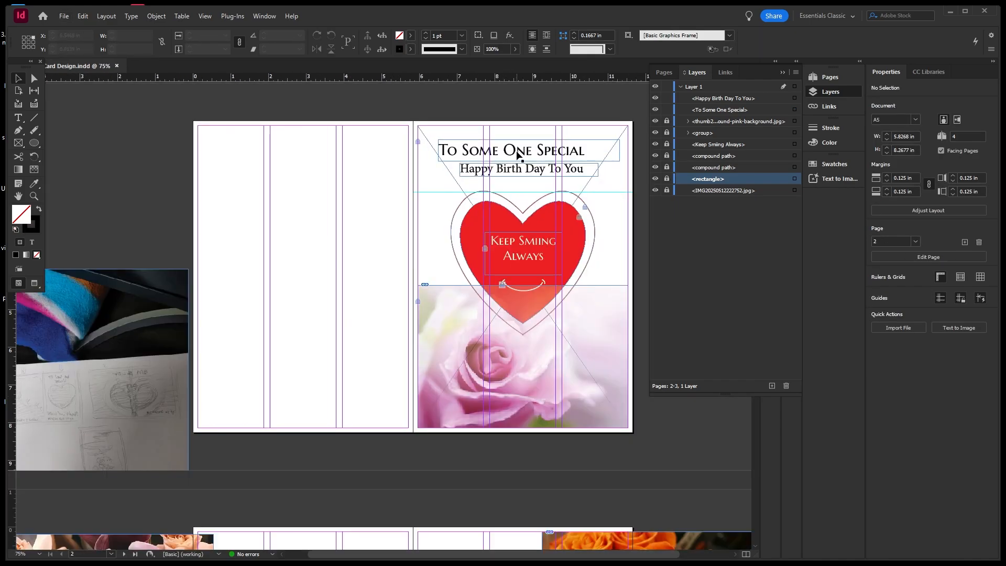
{"action": "left_click_drag", "start_coordinate": [516, 152], "coordinate": [526, 152]}
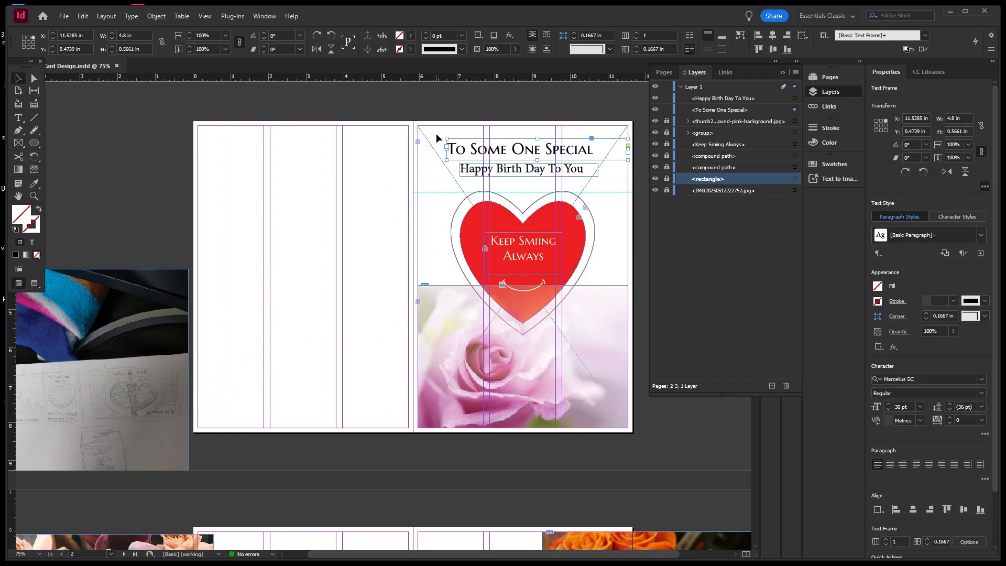
{"action": "left_click", "coordinate": [468, 175], "text": "shift"}
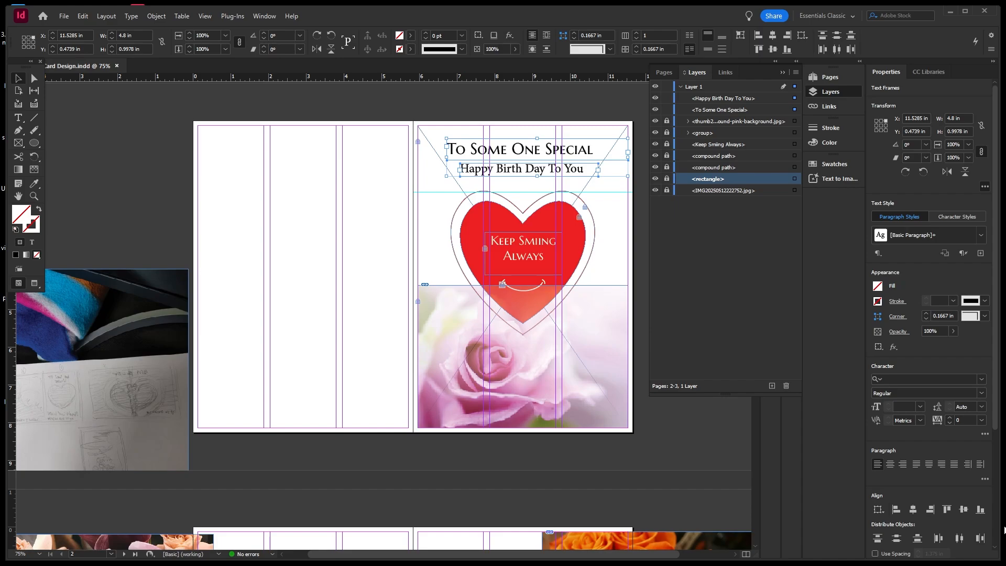
{"action": "left_click", "coordinate": [912, 509]}
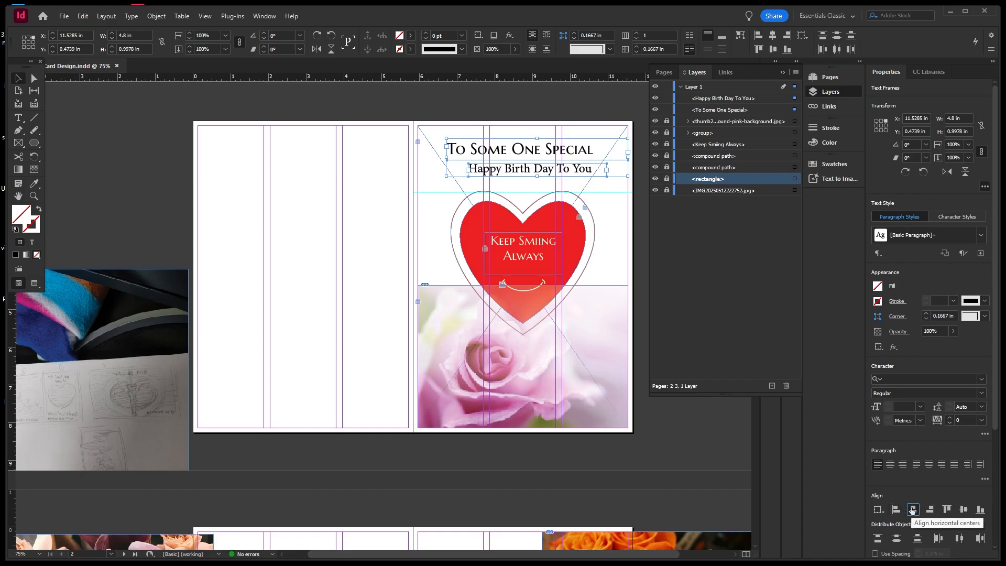
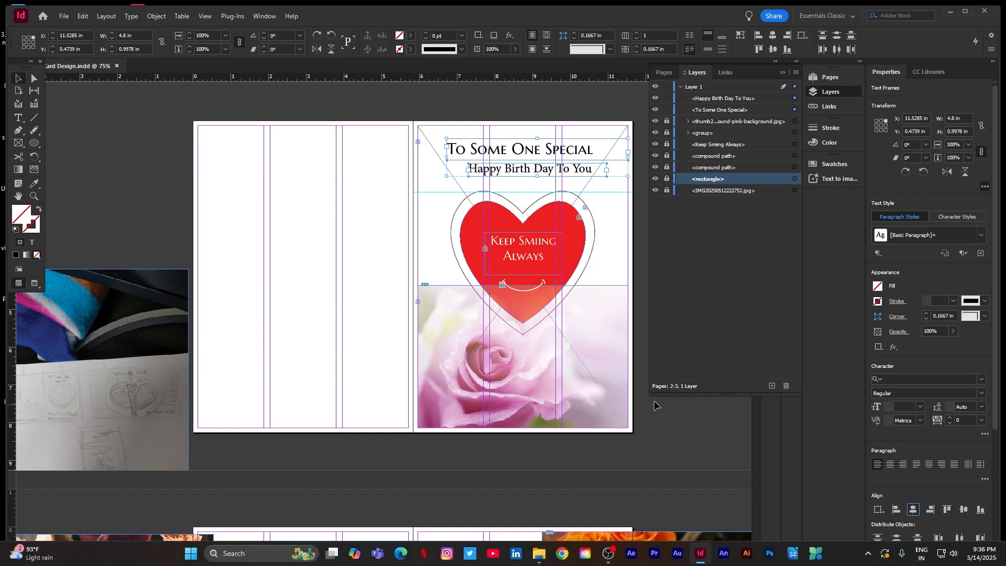
Switch the alignment reference to Align to Page and align both text frames' horizontal centers to the card page
{"action": "left_click", "coordinate": [808, 38]}
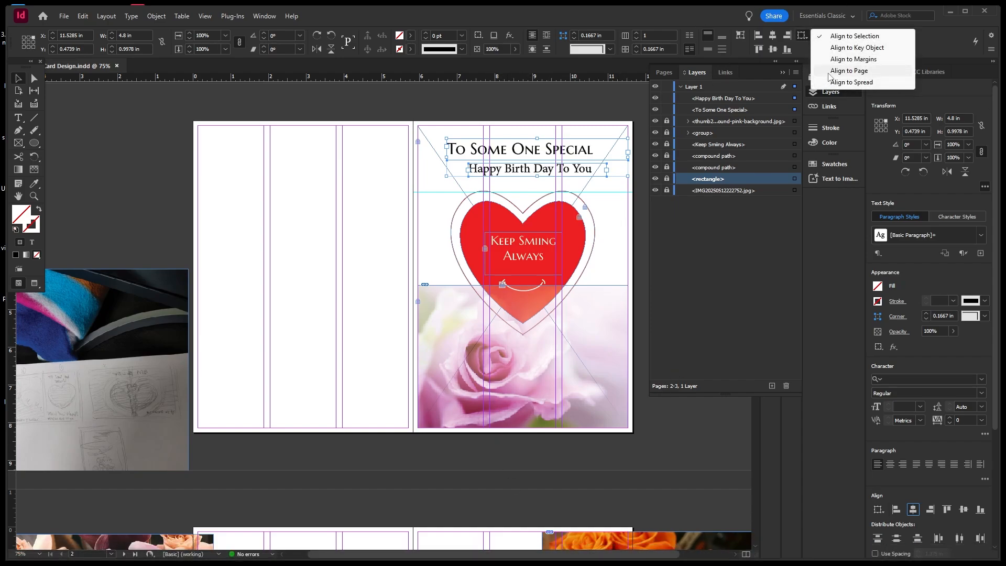
{"action": "left_click", "coordinate": [834, 73]}
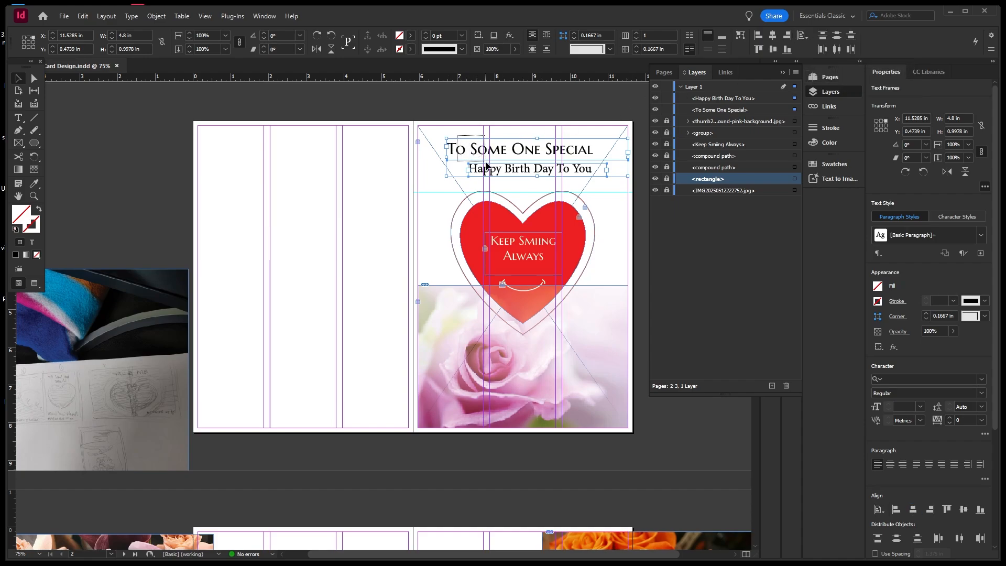
{"action": "left_click", "coordinate": [913, 509]}
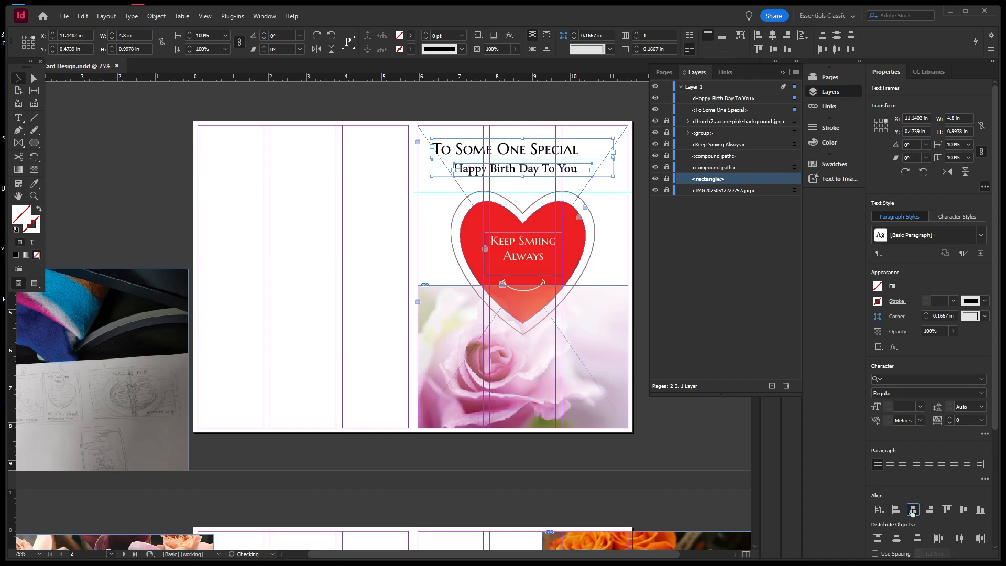
{"action": "left_click", "coordinate": [588, 112]}
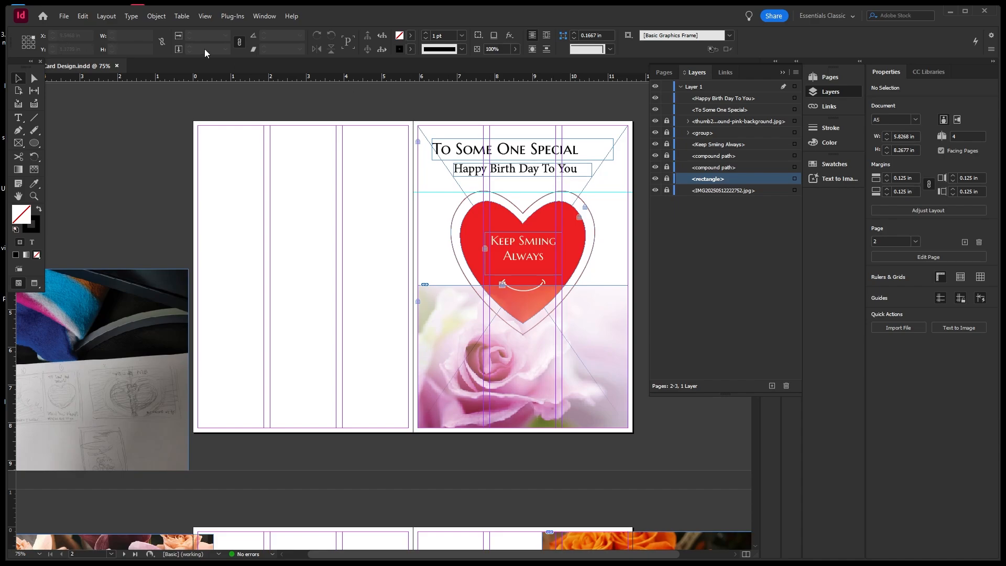
Reduce the number of columns on the card spread to 1 in Margins and Columns
{"action": "left_click", "coordinate": [107, 16]}
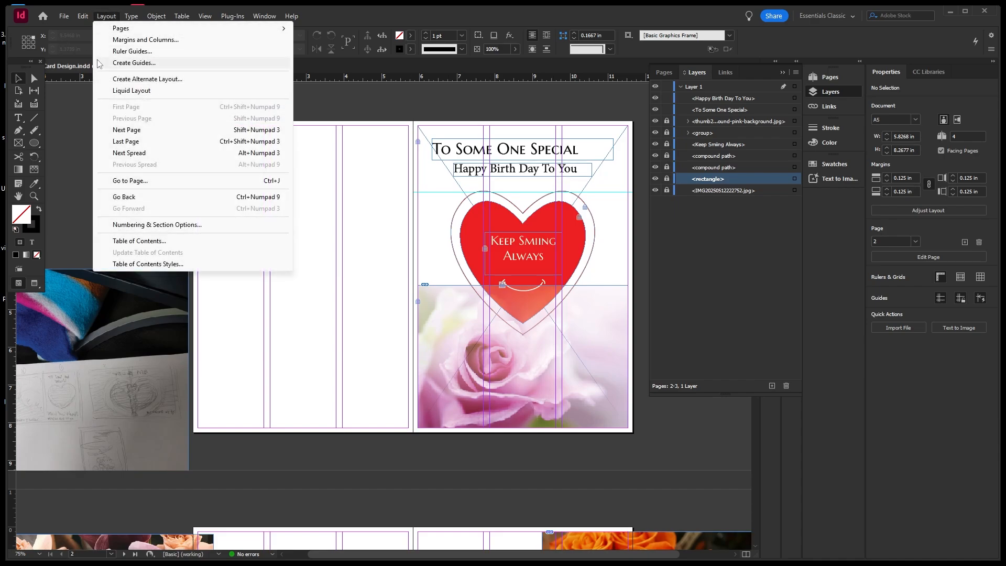
{"action": "left_click", "coordinate": [132, 40]}
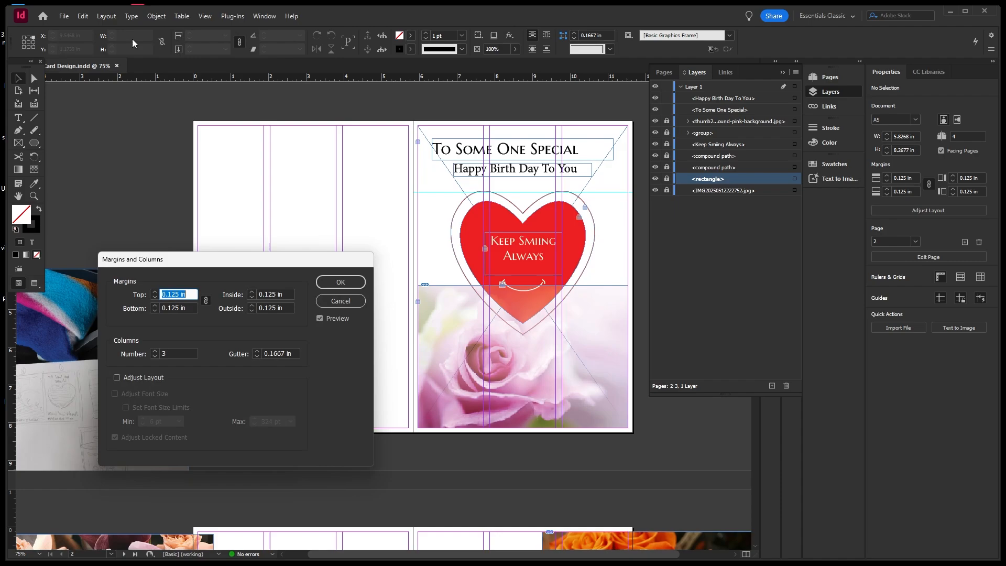
{"action": "left_click", "coordinate": [155, 357]}
{"action": "left_click", "coordinate": [155, 357]}
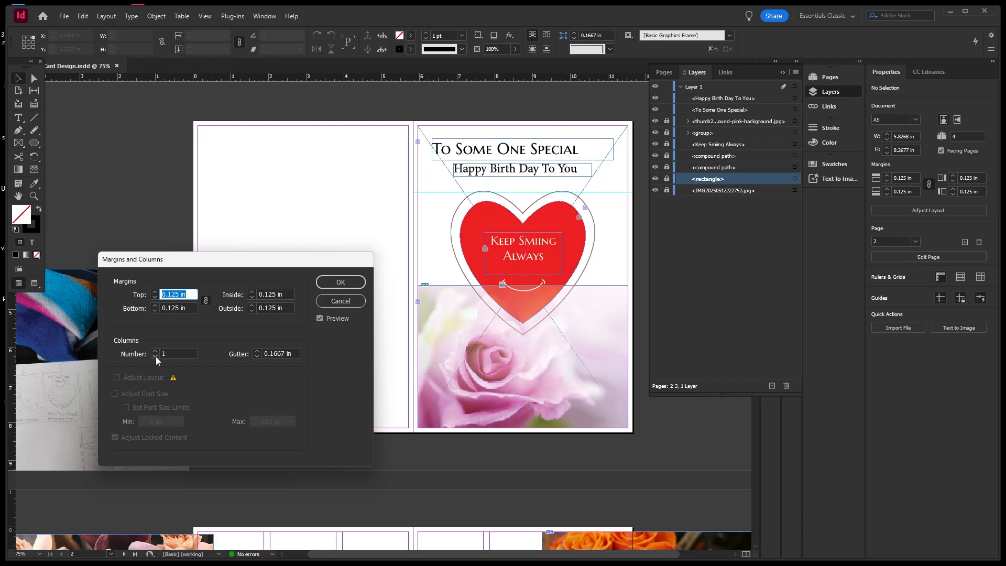
{"action": "left_click", "coordinate": [336, 286]}
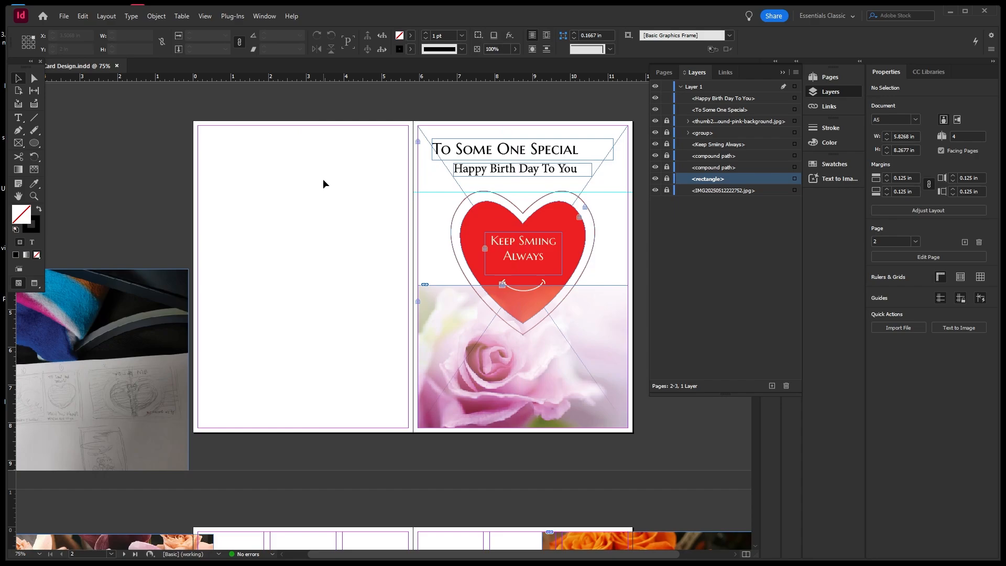
Set the alignment reference for the two text frames to Align to Selection and apply horizontal center alignment
{"action": "left_click_drag", "start_coordinate": [525, 132], "coordinate": [553, 168]}
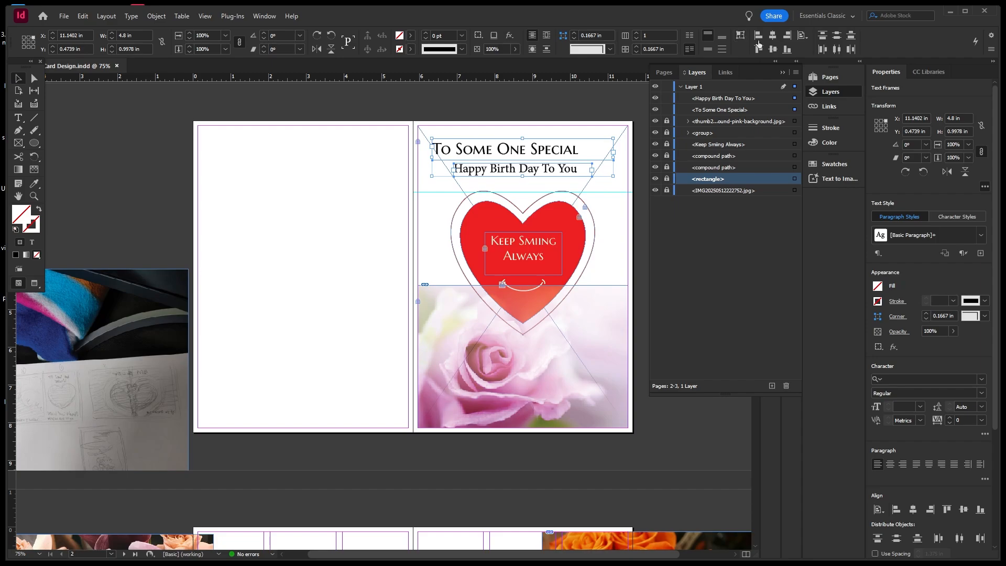
{"action": "left_click", "coordinate": [805, 40]}
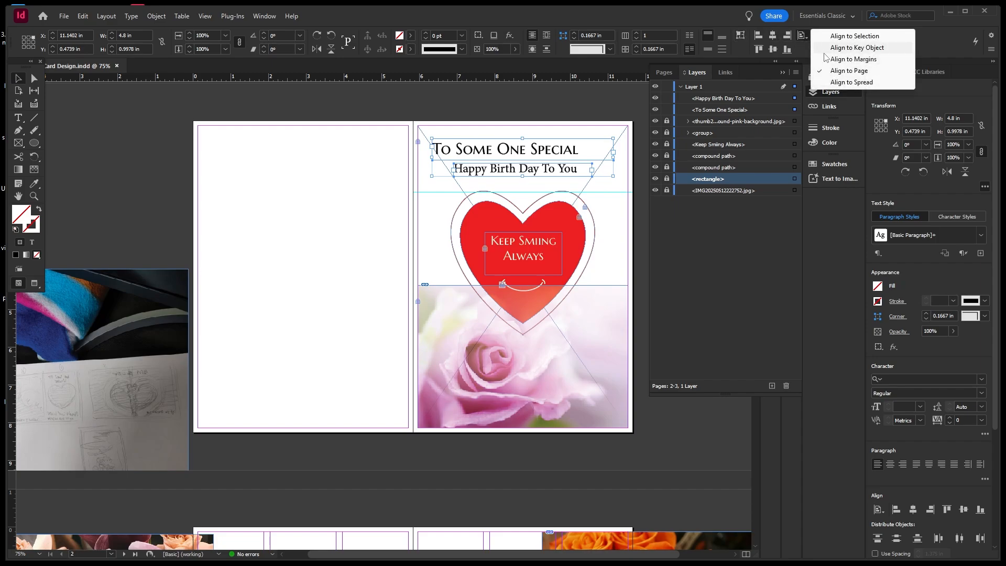
{"action": "left_click", "coordinate": [852, 35]}
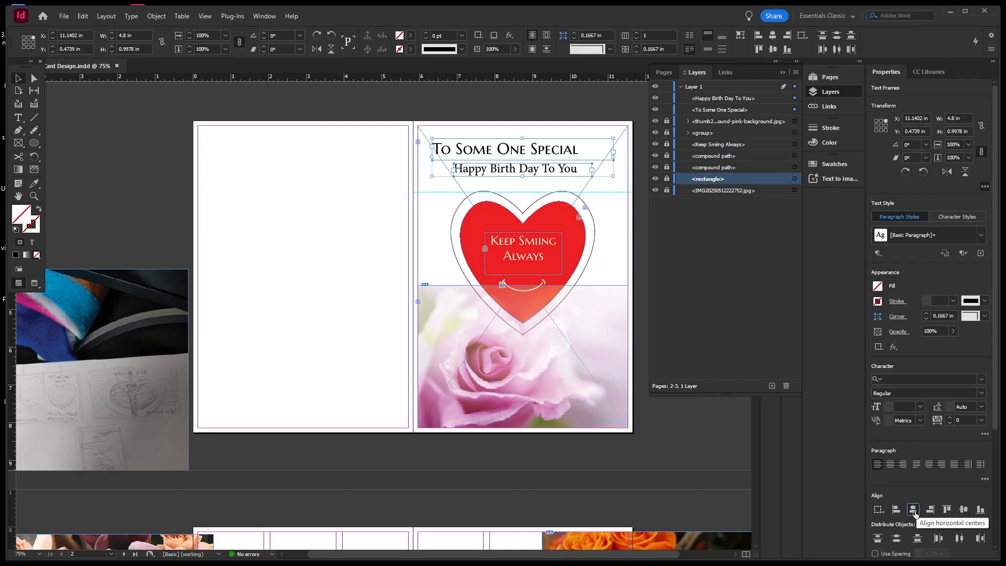
{"action": "left_click", "coordinate": [437, 204]}
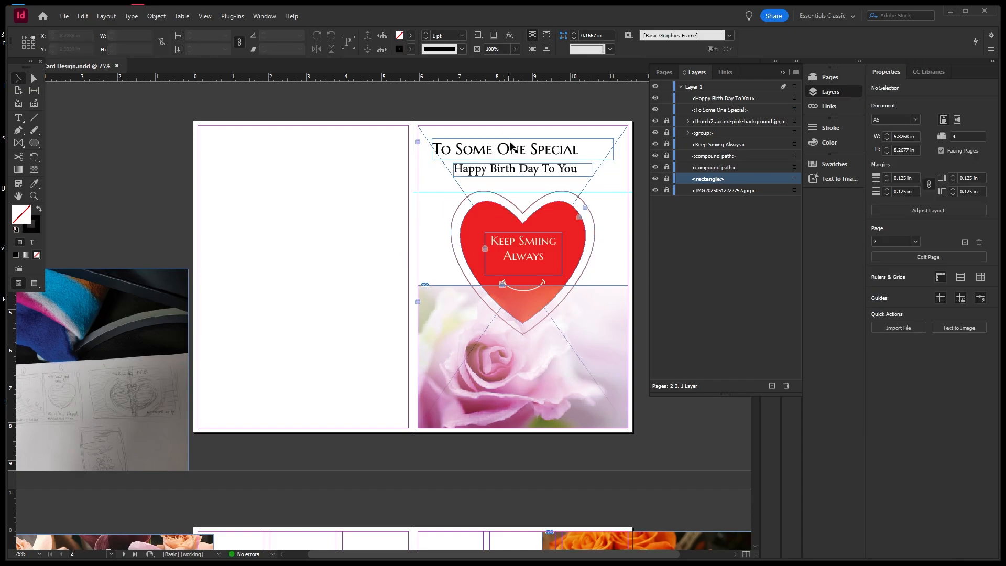
Move the heading right to about X 11.47 in and the "Happy Birth Day To You" frame to about X 10.65 in, Y 1.11 in
{"action": "left_click_drag", "start_coordinate": [524, 149], "coordinate": [543, 151]}
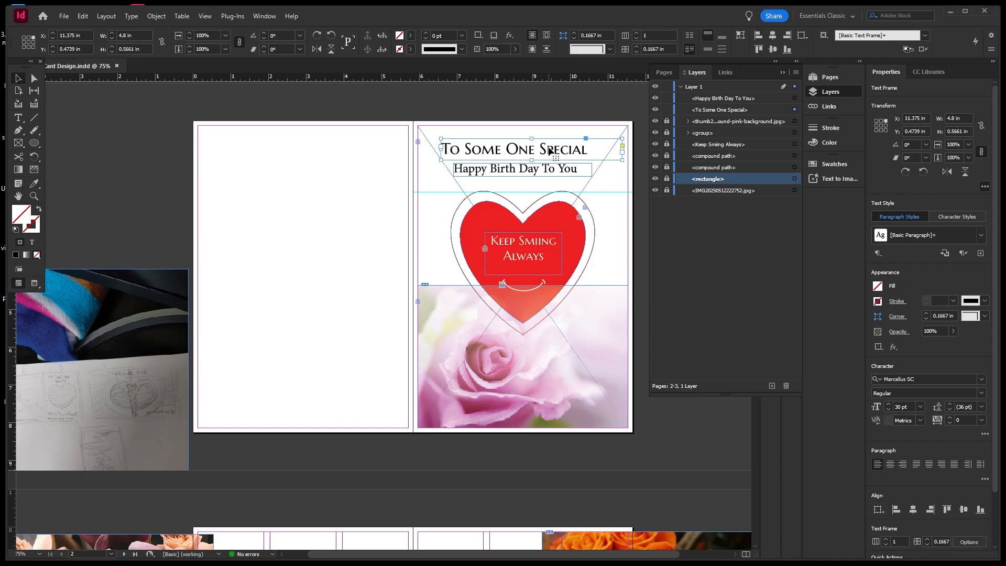
{"action": "left_click_drag", "start_coordinate": [551, 151], "coordinate": [554, 151]}
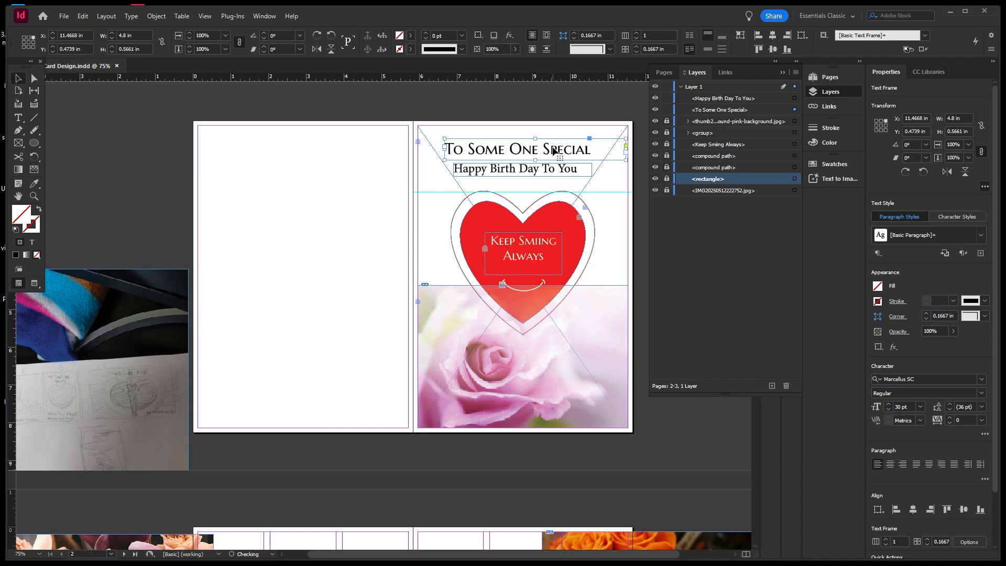
{"action": "left_click", "coordinate": [451, 193]}
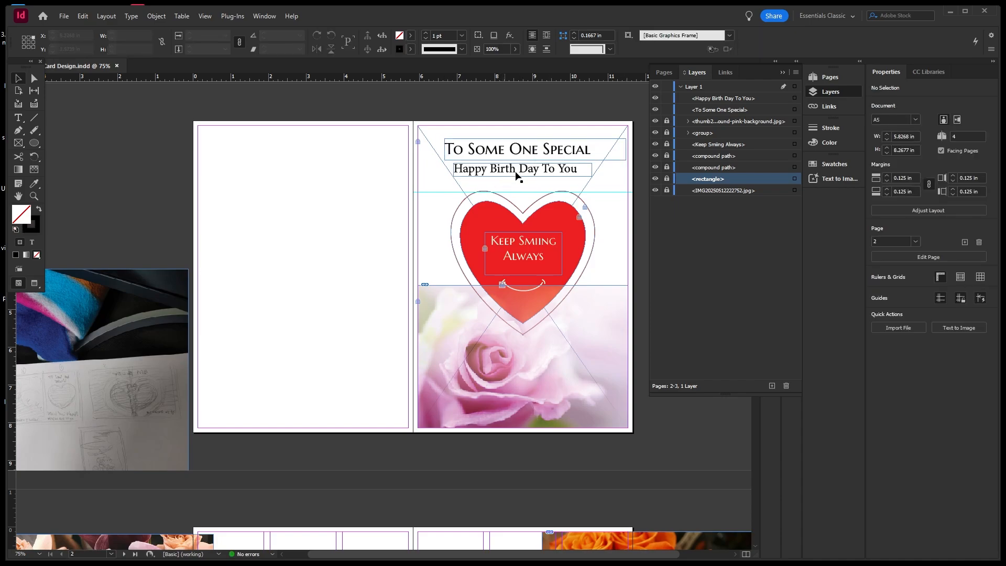
{"action": "left_click_drag", "start_coordinate": [537, 174], "coordinate": [539, 173]}
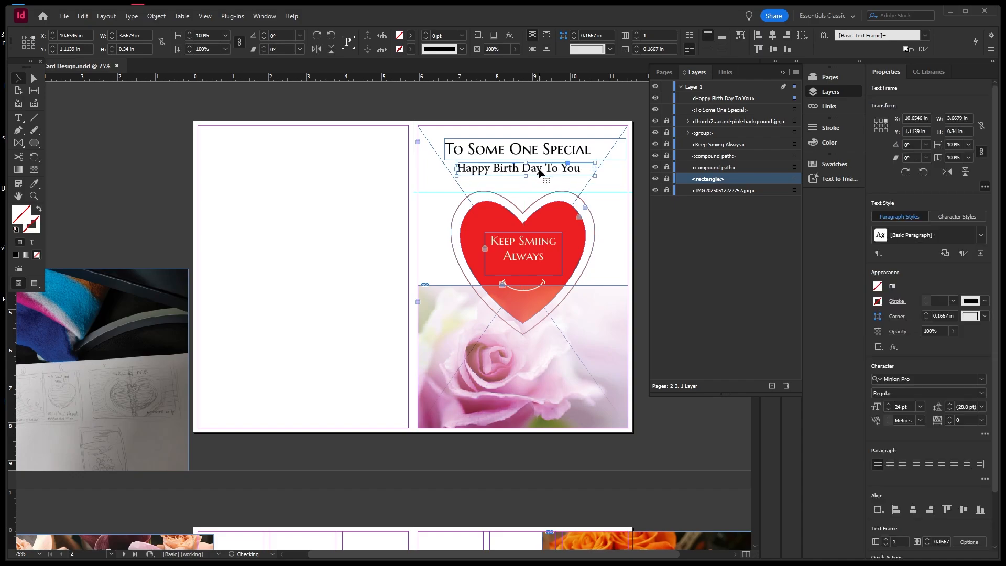
{"action": "left_click", "coordinate": [446, 200]}
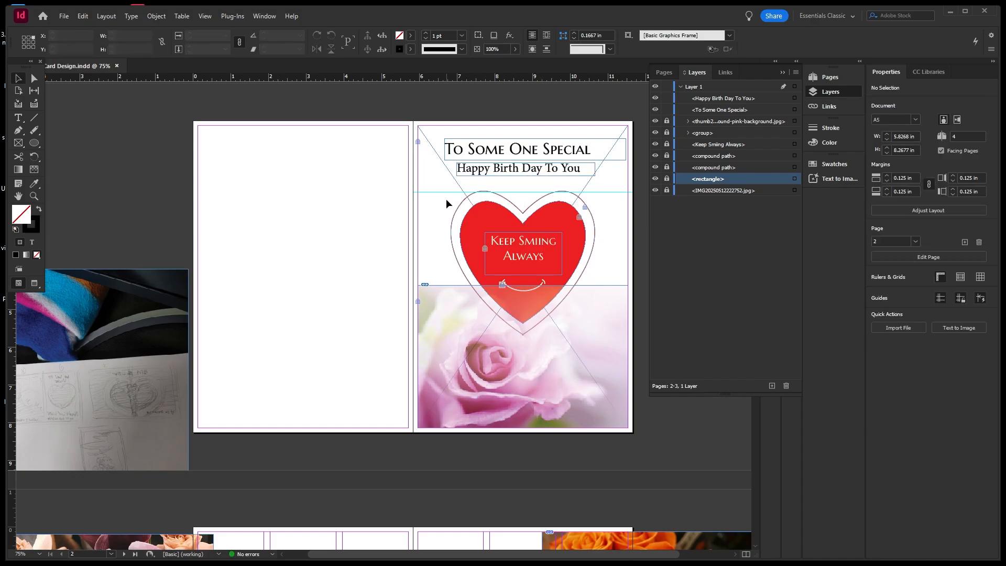
Try aligning the repositioned heading and birthday line by their horizontal centers, and undo the alignment
{"action": "left_click_drag", "start_coordinate": [462, 151], "coordinate": [514, 187]}
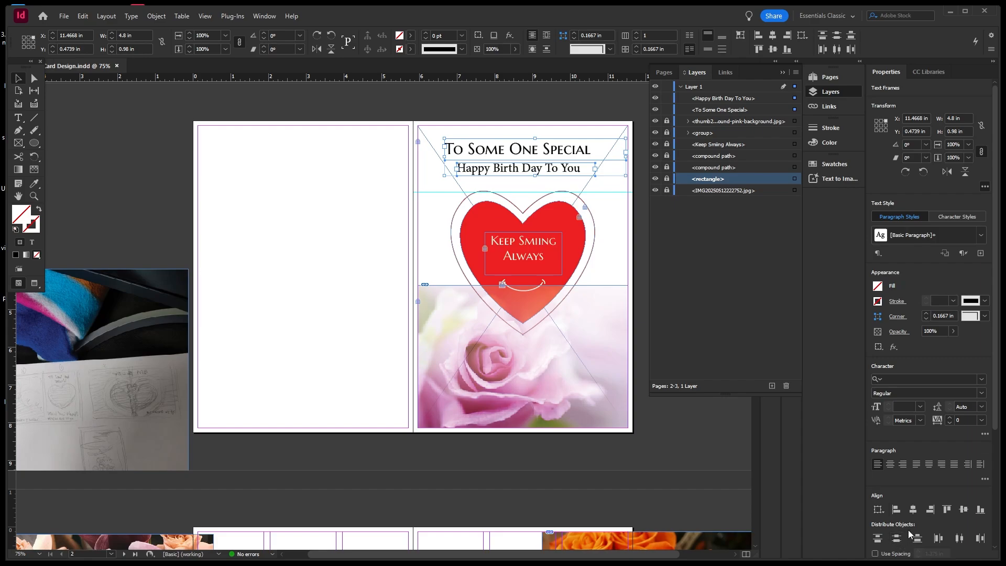
{"action": "left_click", "coordinate": [914, 510]}
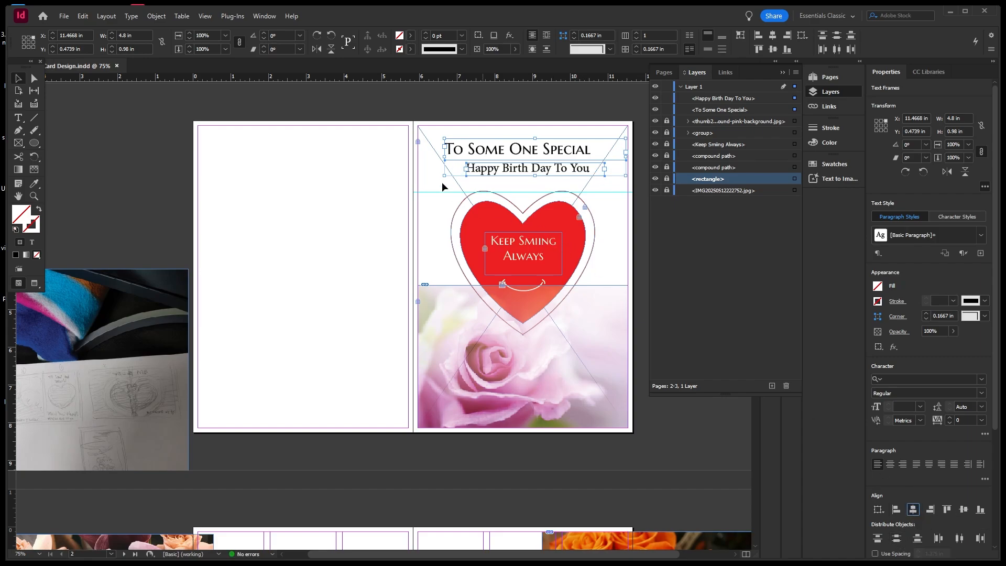
{"action": "key", "text": "ctrl+z"}
{"action": "key", "text": "ctrl+z"}
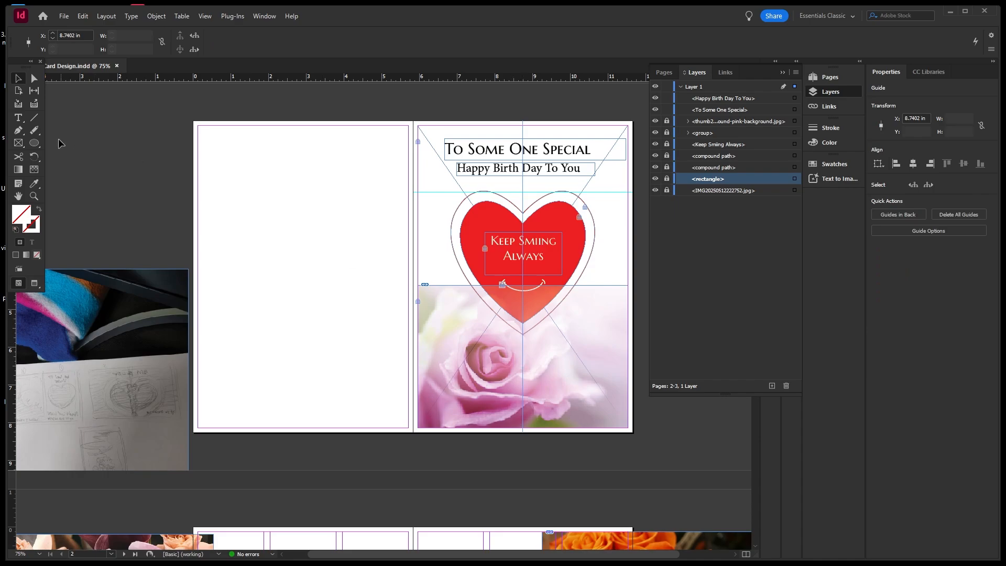
Add vertical ruler guides through the heart's center at about X 8.74 in, near the heading text's start, and at about X 10.53 in
{"action": "left_click_drag", "start_coordinate": [19, 323], "coordinate": [590, 373]}
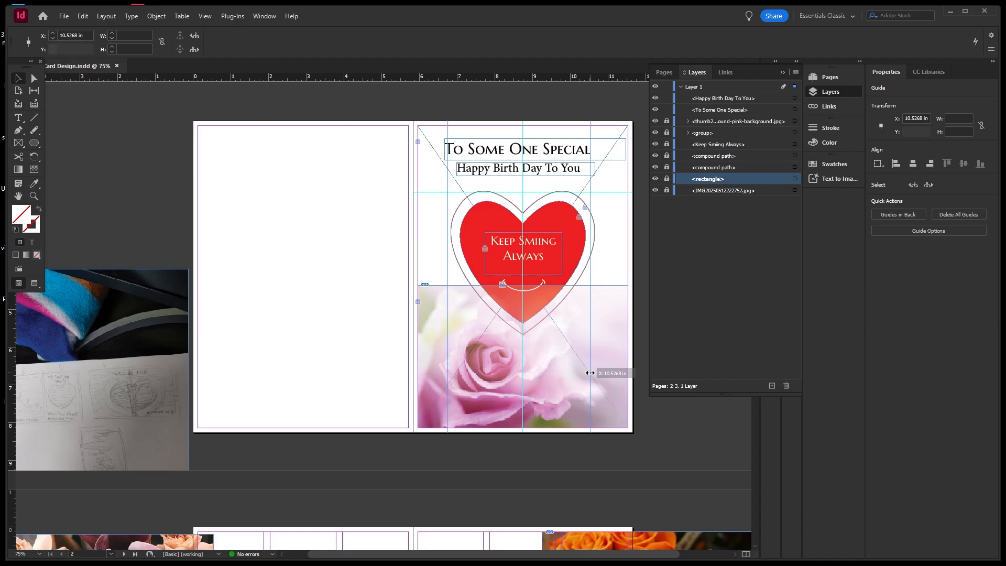
{"action": "left_click_drag", "start_coordinate": [591, 373], "coordinate": [591, 373]}
{"action": "left_click", "coordinate": [398, 232]}
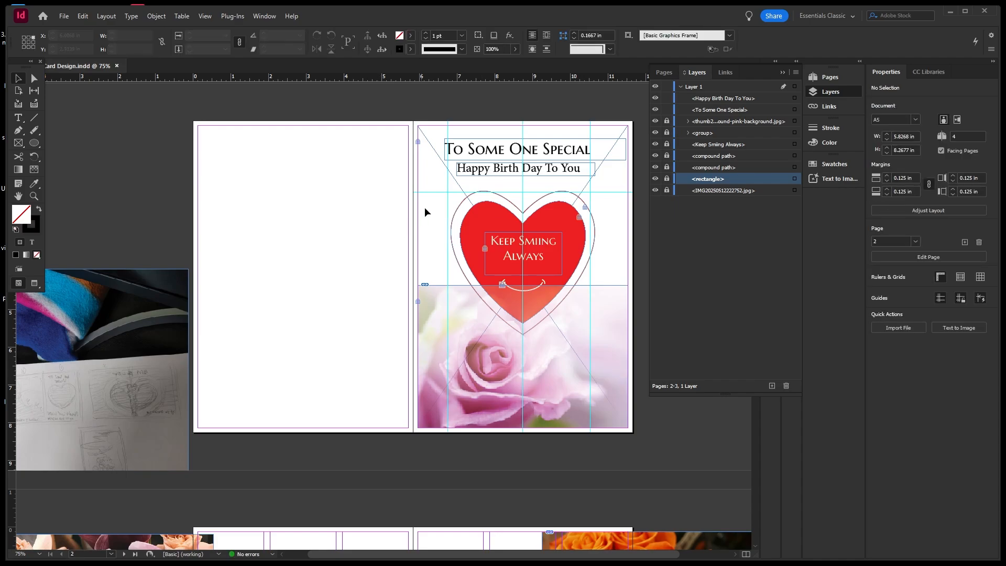
Nudge the "Happy Birth Day To You" frame right to about X 10.71 in to center its text on the middle guide
{"action": "left_click", "coordinate": [506, 173]}
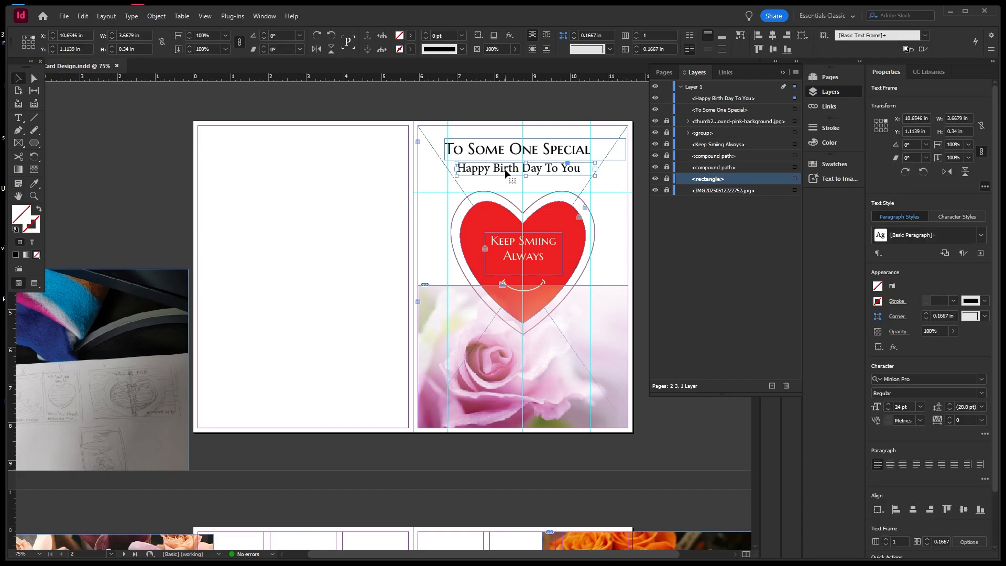
{"action": "key", "text": "Right"}
{"action": "key", "text": "Right"}
{"action": "key", "text": "Right"}
{"action": "key", "text": "Right"}
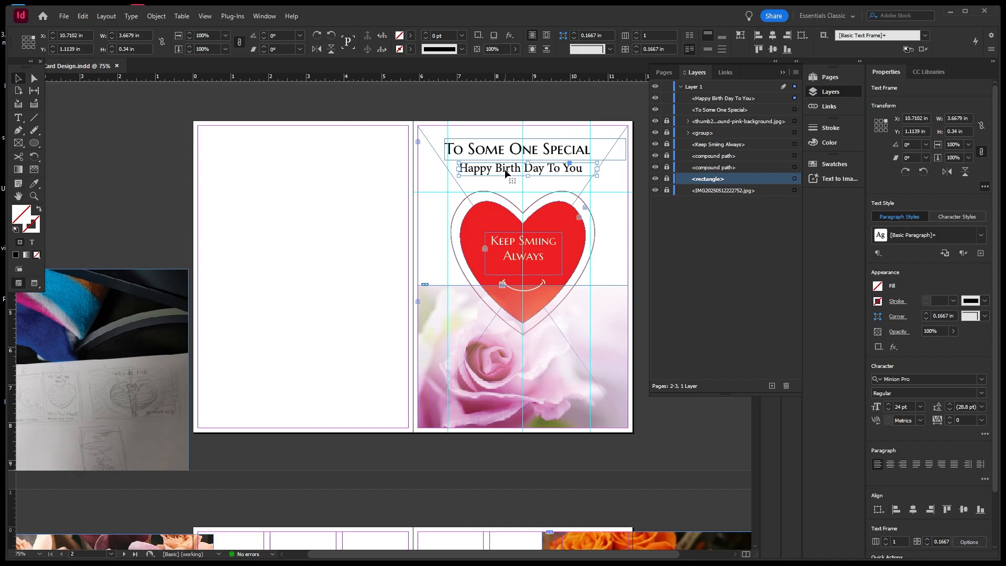
Recolor the "To Some One Special" heading dark magenta with the Color Theme tool, sampling the palette from the rose image
{"action": "left_click", "coordinate": [345, 195]}
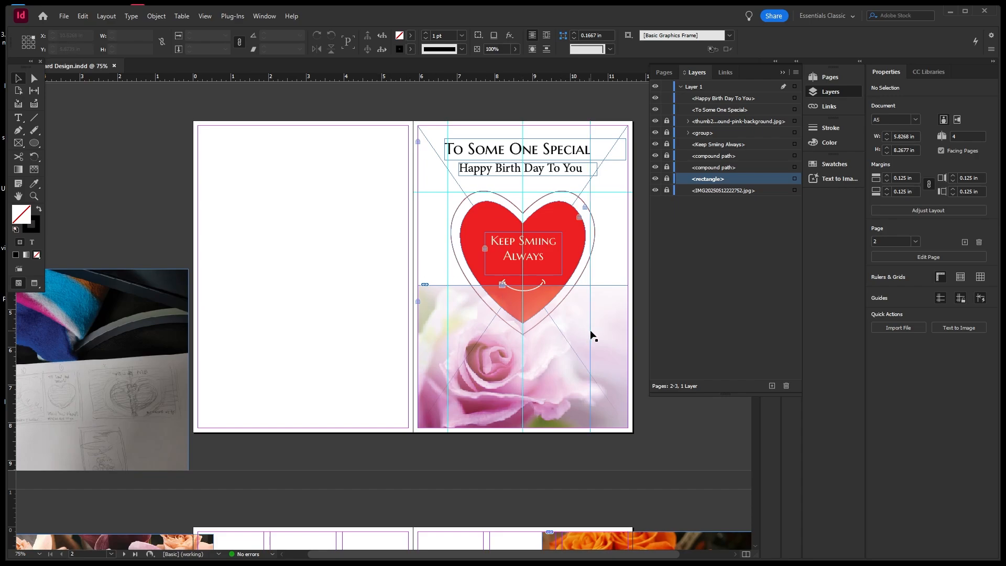
{"action": "double_click", "coordinate": [501, 152]}
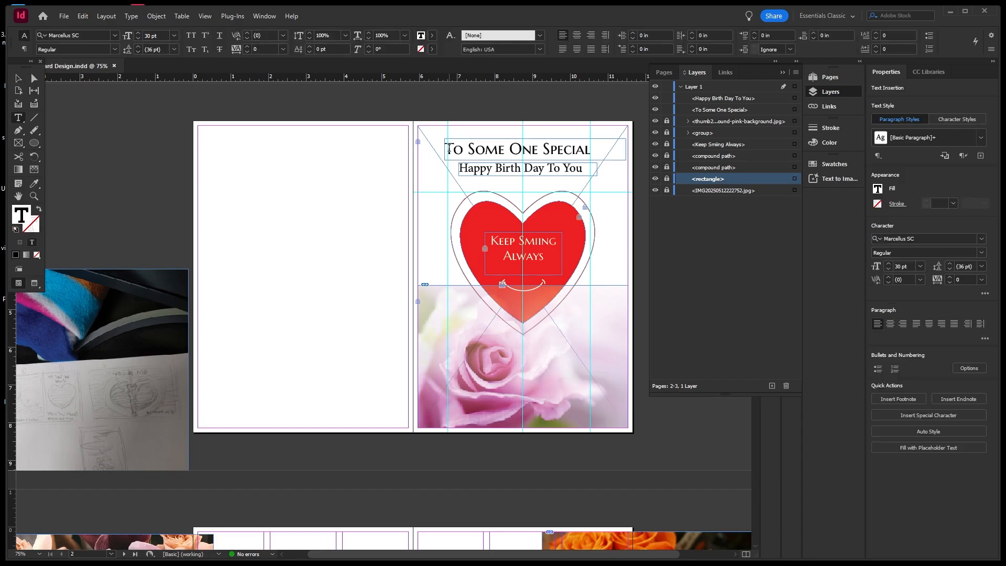
{"action": "left_click_drag", "start_coordinate": [446, 150], "coordinate": [591, 150]}
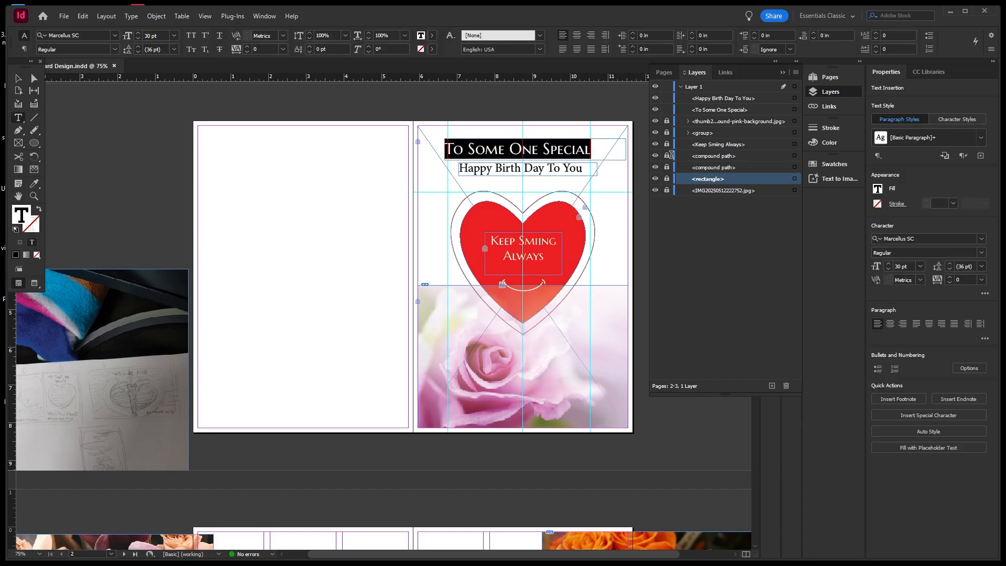
{"action": "left_click", "coordinate": [33, 187]}
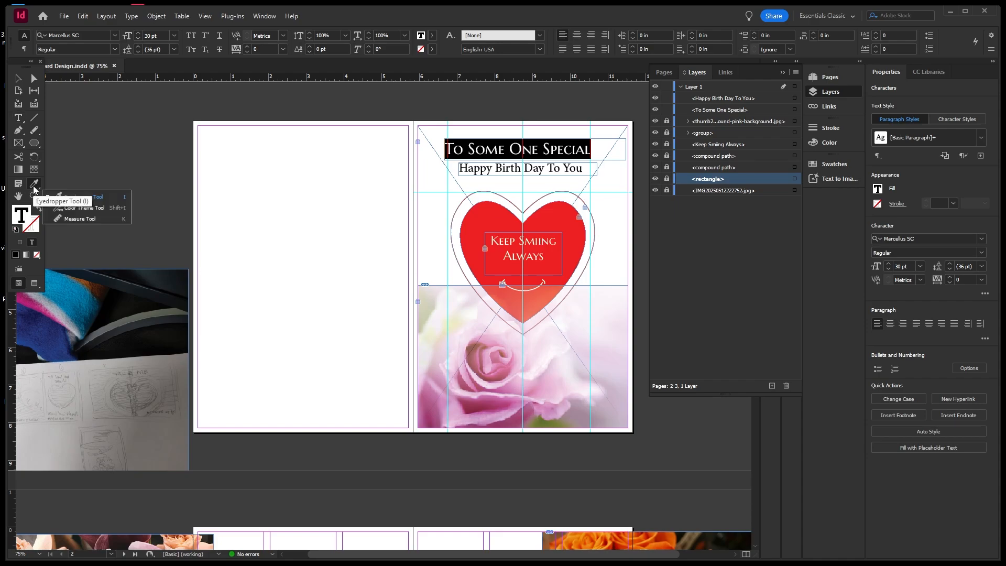
{"action": "left_click", "coordinate": [99, 210]}
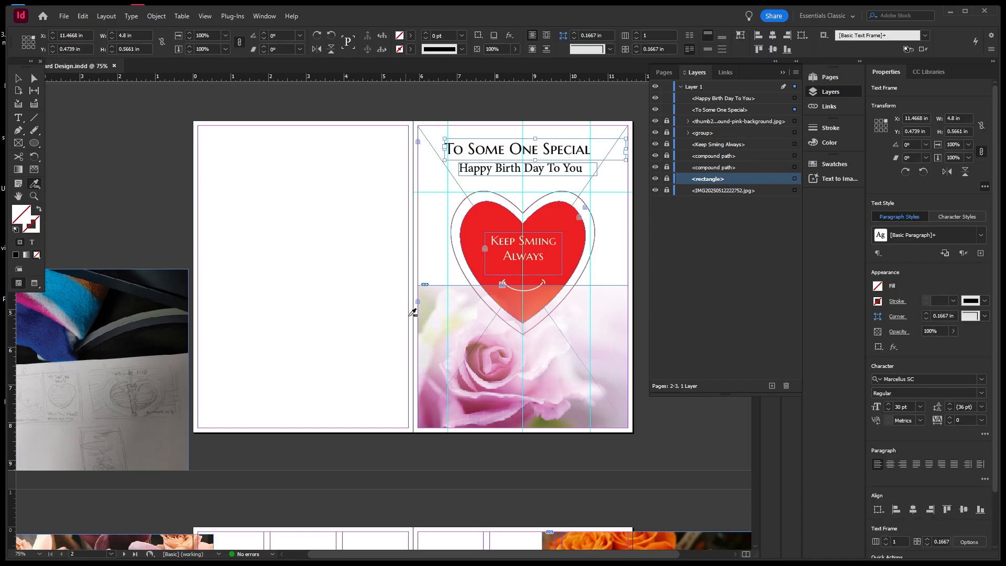
{"action": "left_click", "coordinate": [492, 408]}
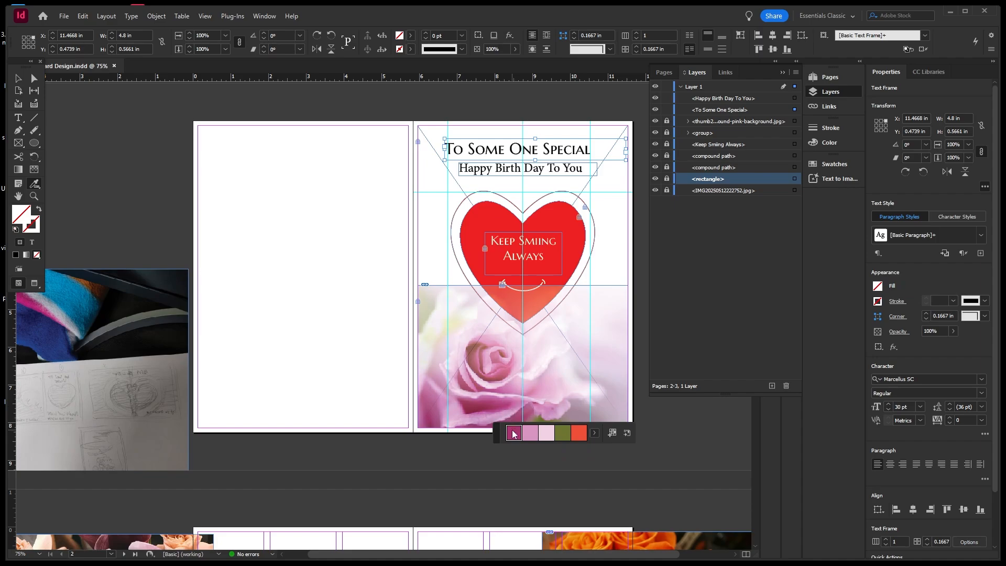
{"action": "left_click", "coordinate": [493, 145]}
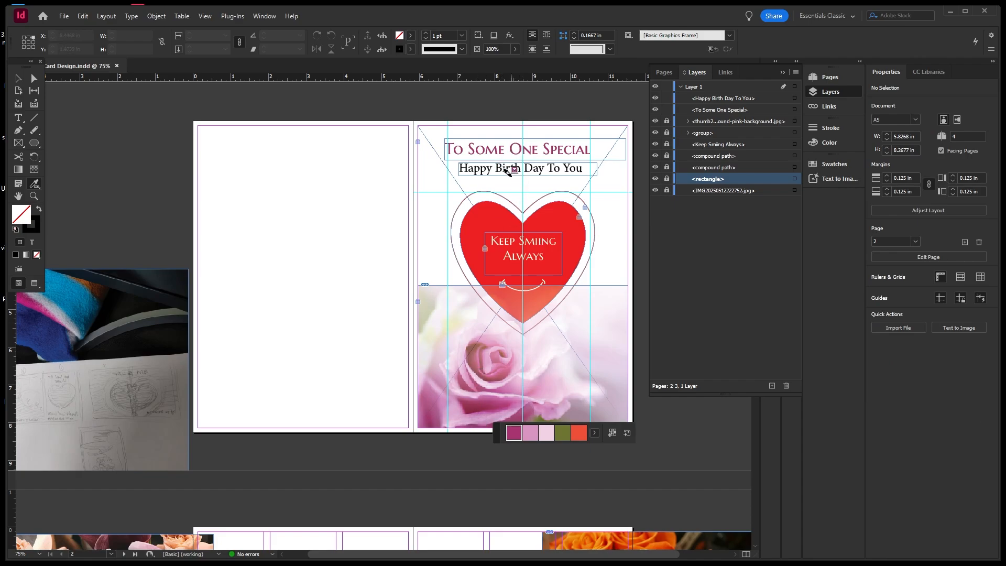
{"action": "left_click", "coordinate": [17, 79]}
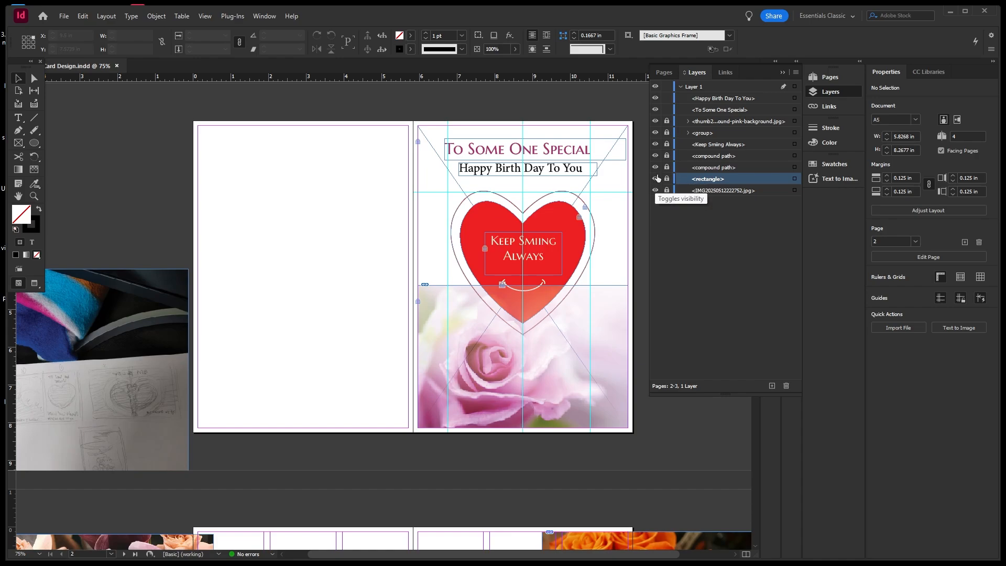
Unlock the rose image, redraw its gradient feather from its lower edge to just above its upper edge, and relock the image
{"action": "left_click", "coordinate": [658, 122]}
{"action": "left_click", "coordinate": [658, 122]}
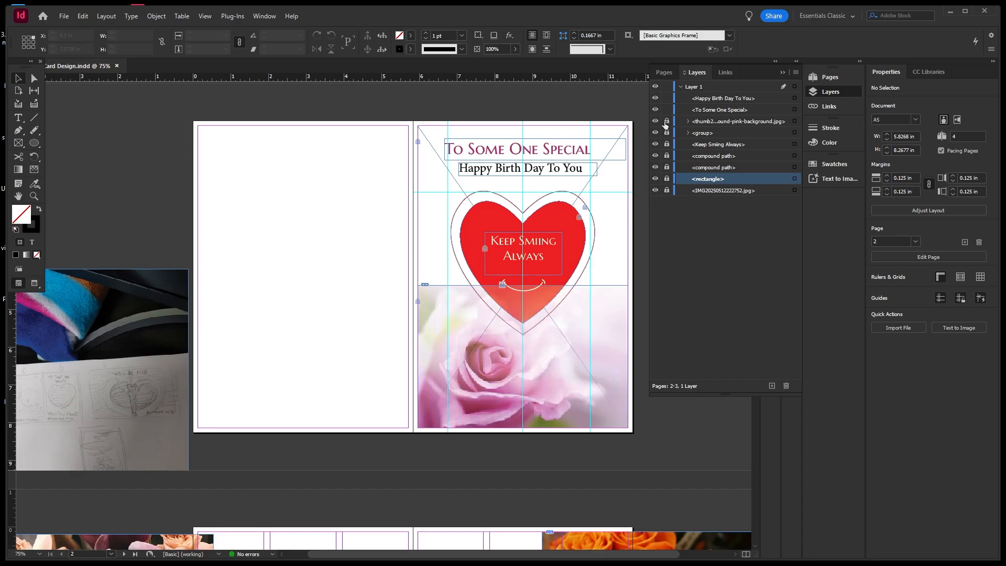
{"action": "left_click", "coordinate": [666, 122]}
{"action": "left_click", "coordinate": [558, 364]}
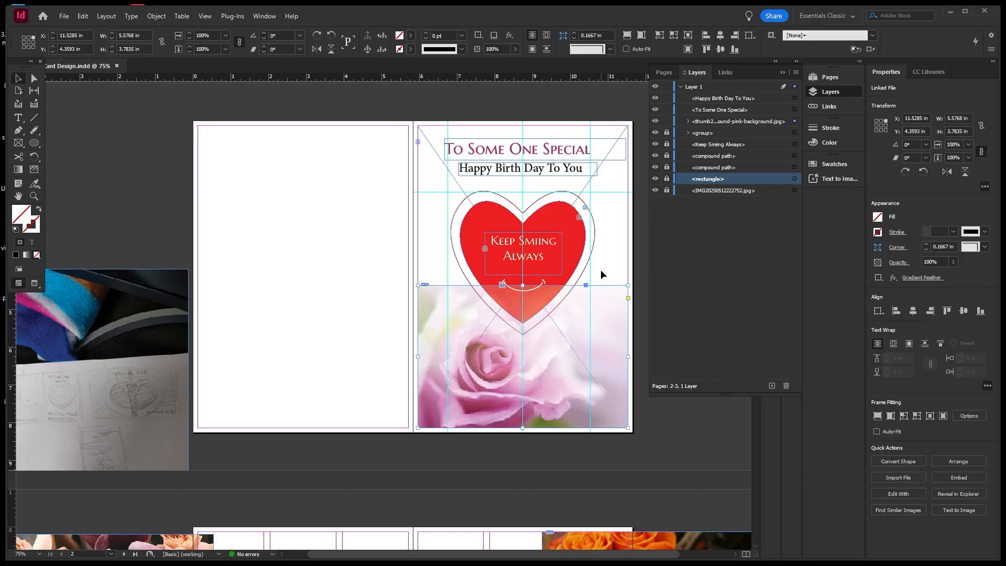
{"action": "left_click", "coordinate": [38, 171]}
{"action": "left_click_drag", "start_coordinate": [521, 427], "coordinate": [523, 271]}
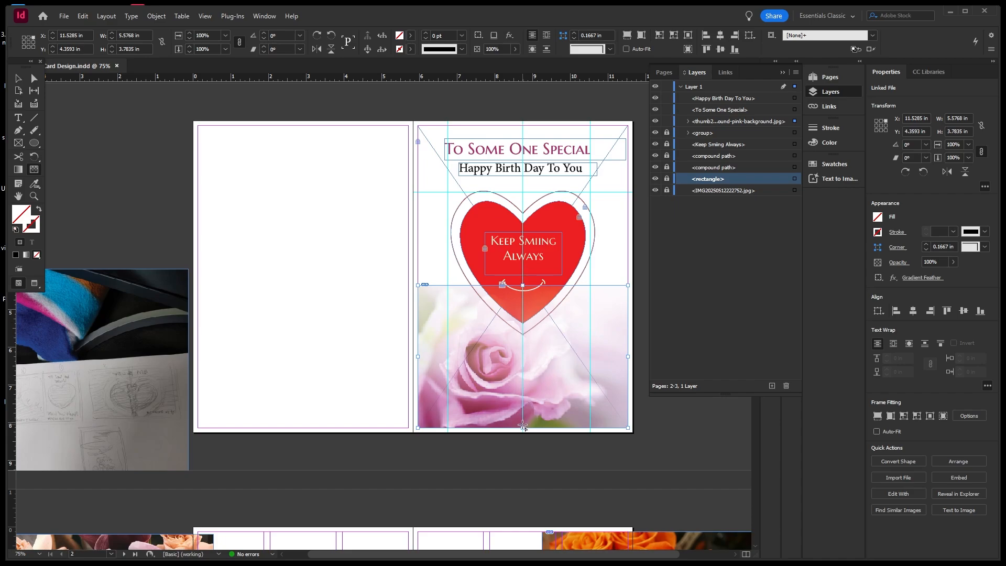
{"action": "left_click_drag", "start_coordinate": [523, 425], "coordinate": [523, 261]}
{"action": "left_click", "coordinate": [21, 81]}
{"action": "left_click", "coordinate": [150, 186]}
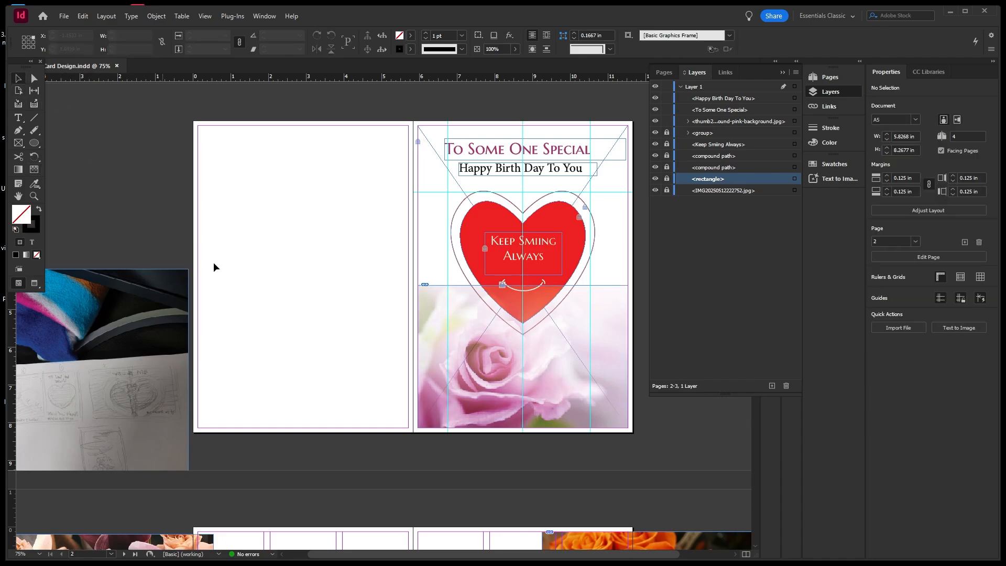
{"action": "left_click", "coordinate": [666, 121]}
{"action": "key", "text": "ctrl+minus"}
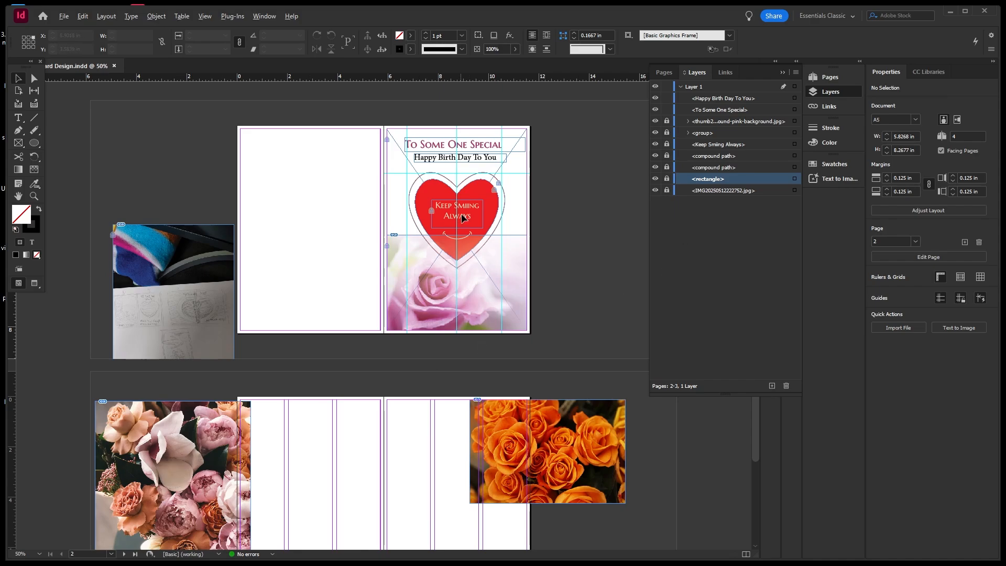
{"action": "scroll", "coordinate": [464, 218], "scroll_direction": "down", "scroll_amount": 2}
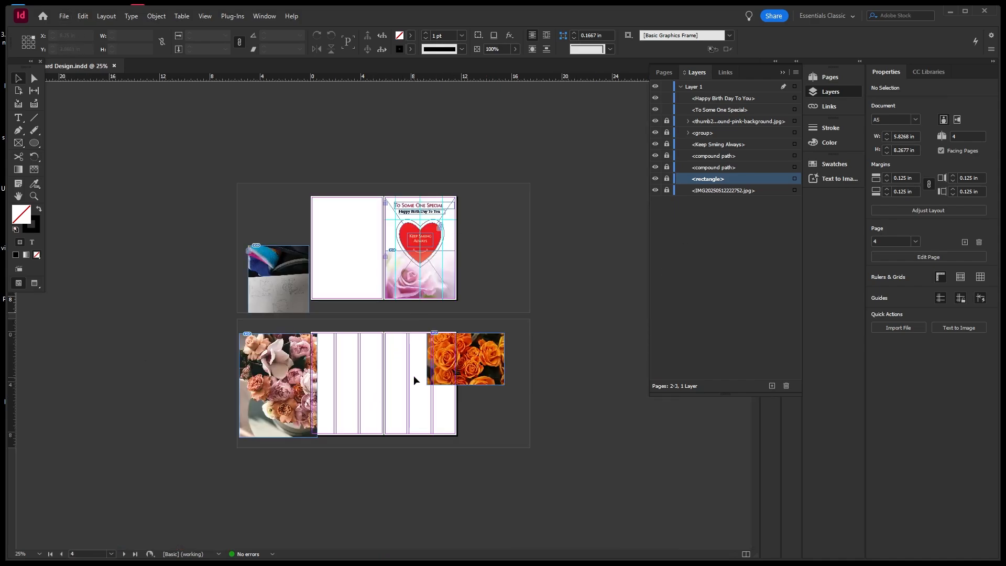
{"action": "scroll", "coordinate": [413, 376], "scroll_direction": "up", "scroll_amount": 2}
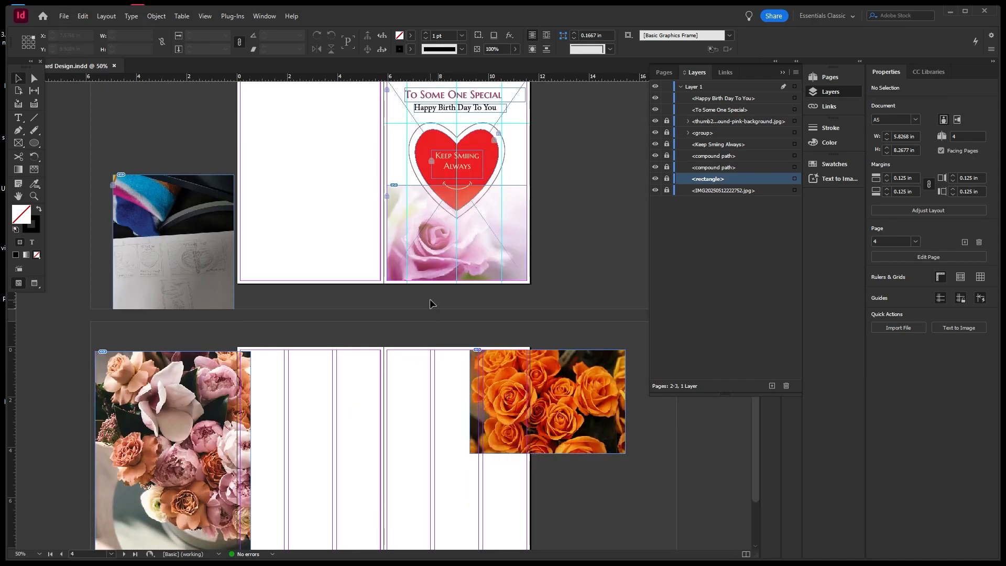
{"action": "scroll", "coordinate": [429, 299], "scroll_direction": "down", "scroll_amount": 2}
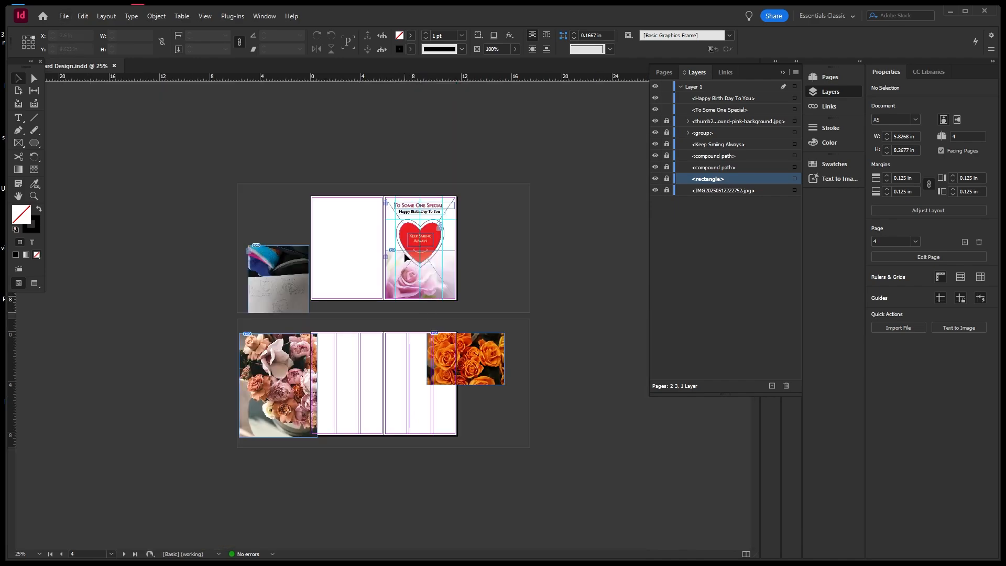
{"action": "scroll", "coordinate": [404, 253], "scroll_direction": "up", "scroll_amount": 2}
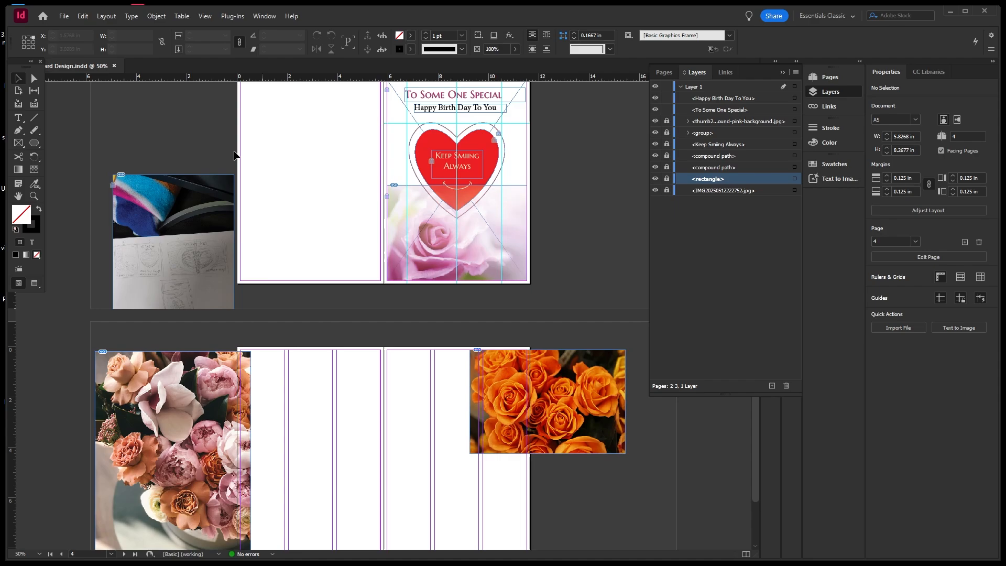
Choose the Rectangle Frame tool, then lock Layer 1 and rename it "page 1"
{"action": "left_click", "coordinate": [23, 142]}
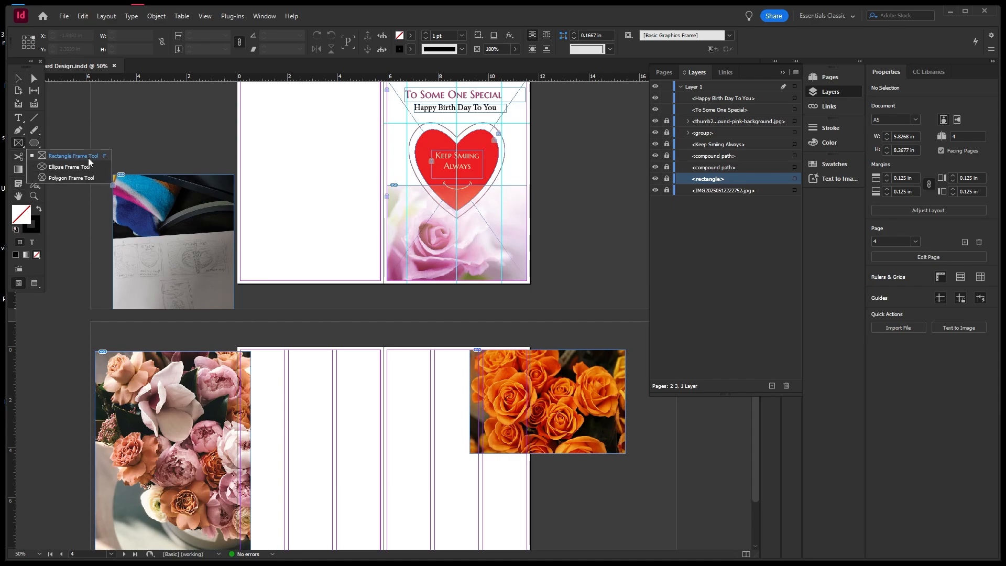
{"action": "left_click", "coordinate": [88, 158]}
{"action": "scroll", "coordinate": [328, 196], "scroll_direction": "up", "scroll_amount": 2}
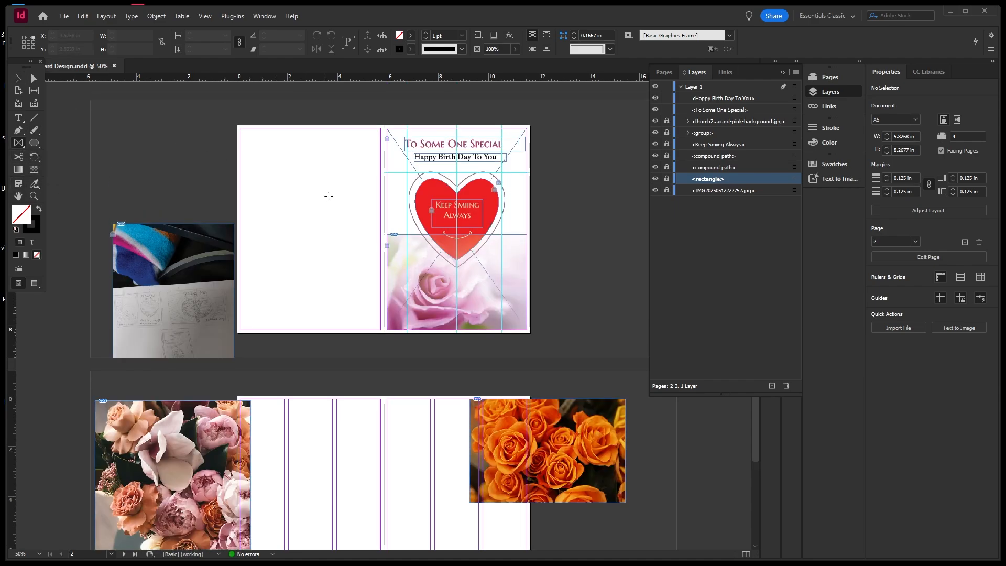
{"action": "left_click", "coordinate": [681, 87]}
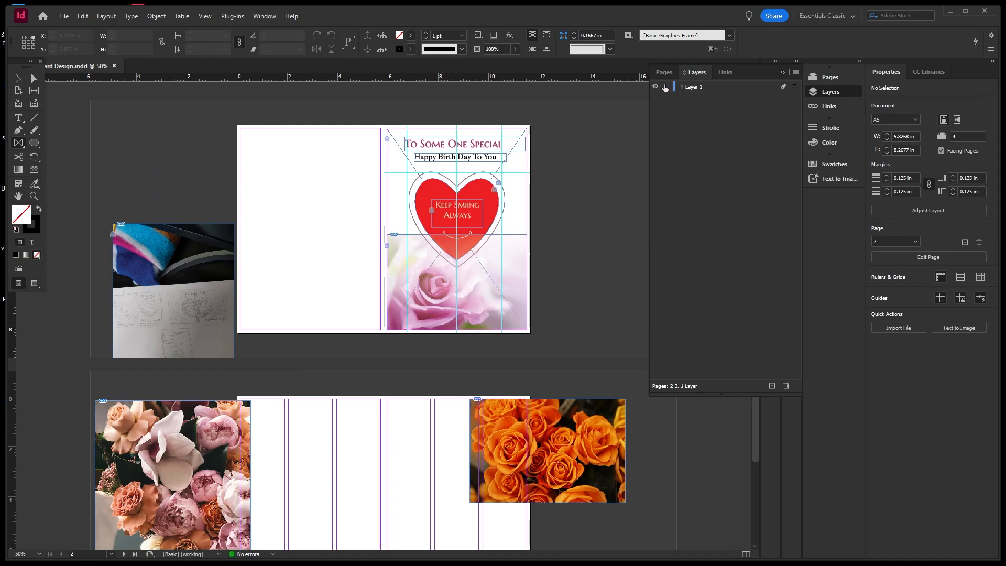
{"action": "left_click", "coordinate": [667, 89]}
{"action": "left_click", "coordinate": [696, 89]}
{"action": "double_click", "coordinate": [697, 89]}
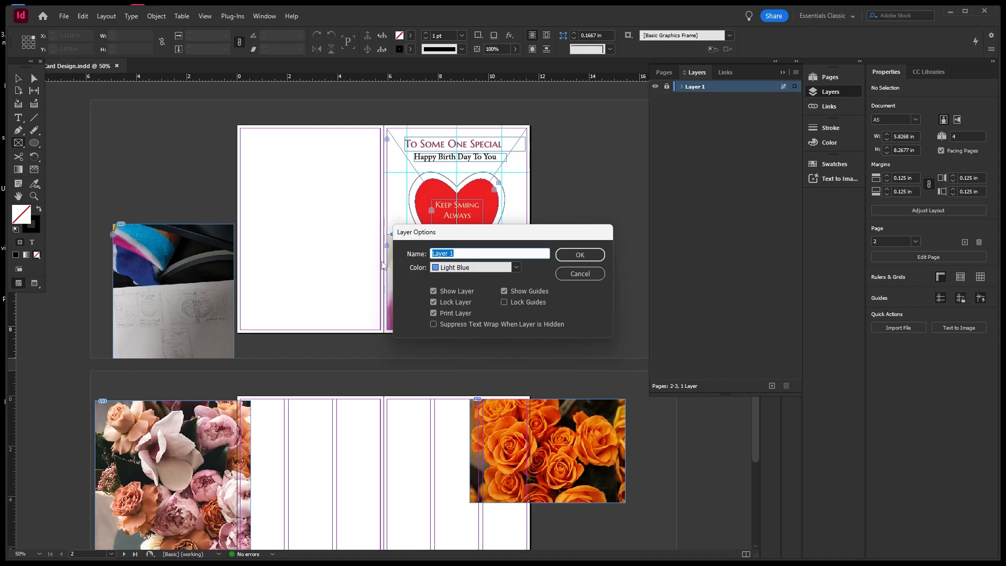
{"action": "type", "text": "pag"}
{"action": "left_click", "coordinate": [571, 255]}
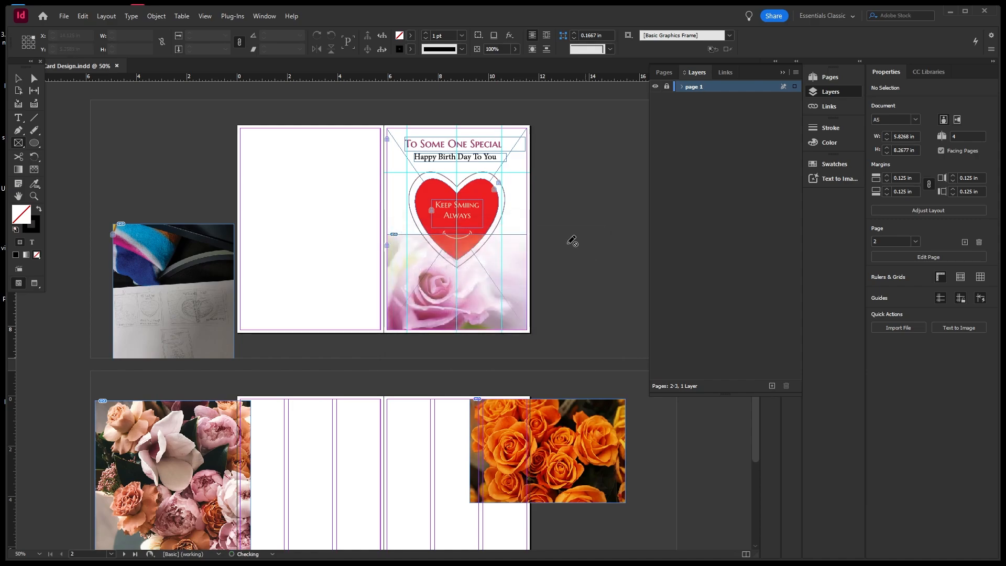
Create a new layer and name it "page 4"
{"action": "left_click", "coordinate": [771, 386]}
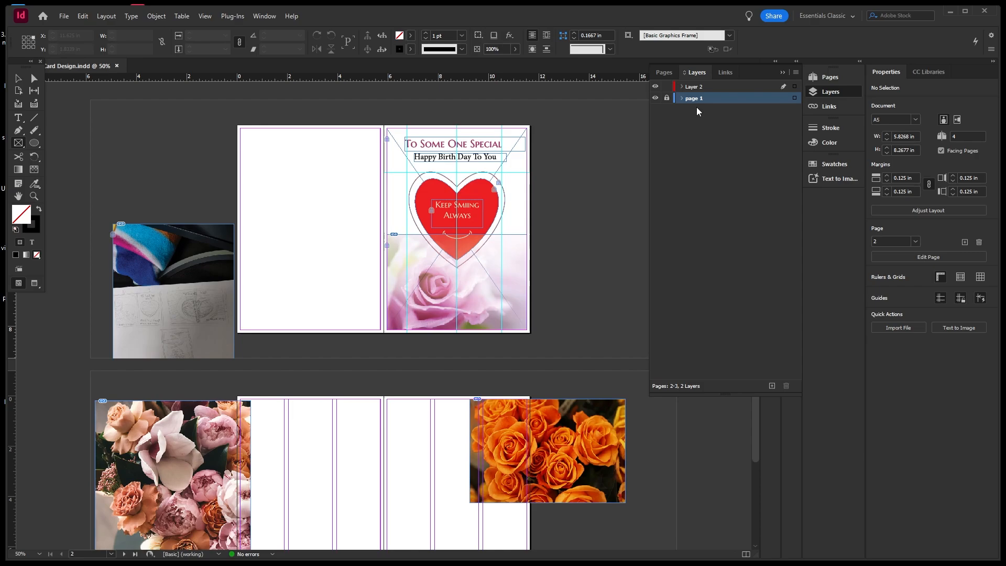
{"action": "left_click", "coordinate": [700, 88]}
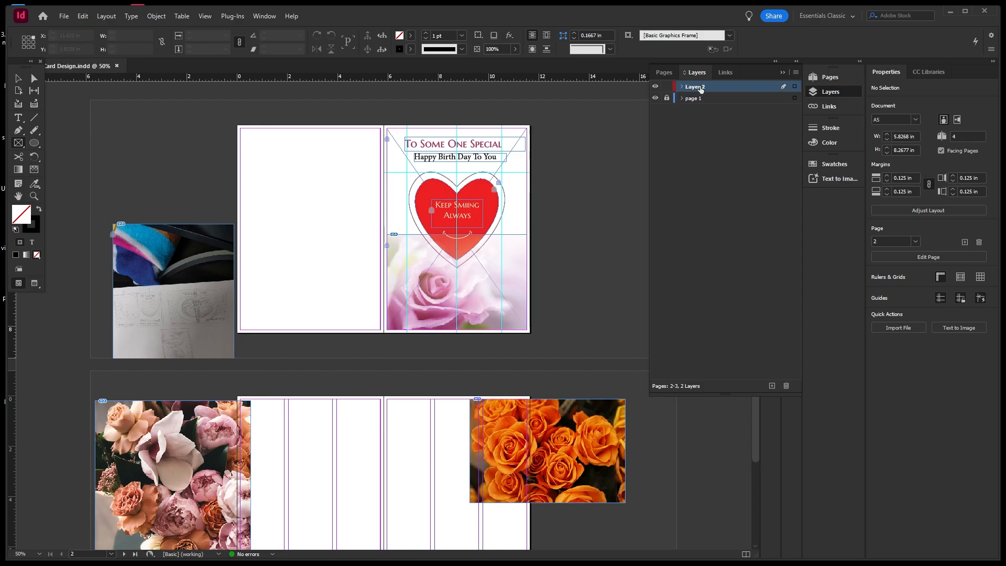
{"action": "double_click", "coordinate": [701, 88]}
{"action": "type", "text": "p"}
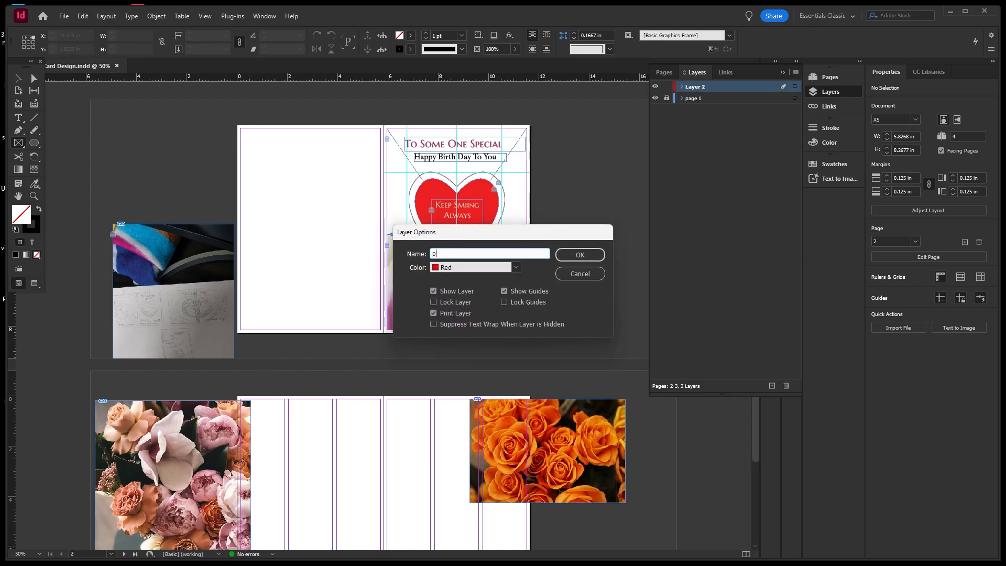
{"action": "type", "text": "age 4"}
{"action": "left_click", "coordinate": [580, 255]}
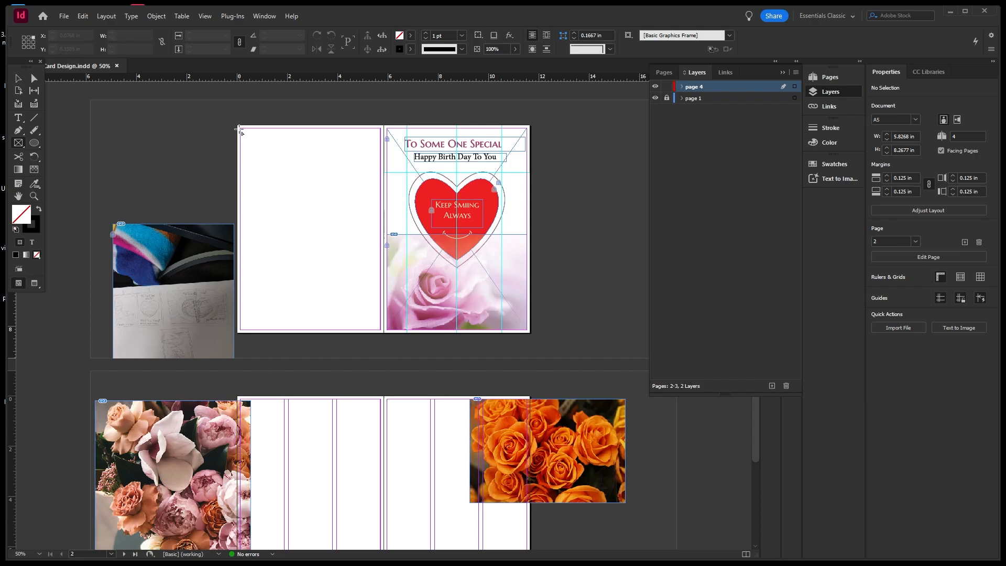
Draw a rectangle frame about 5.58 x 8.02 in within the blank page's margins and fill it with the theme's pale pink
{"action": "mouse_move", "coordinate": [242, 128]}
{"action": "left_mouse_down"}
{"action": "mouse_move", "coordinate": [355, 319]}
{"action": "mouse_move", "coordinate": [381, 332]}
{"action": "left_mouse_up"}
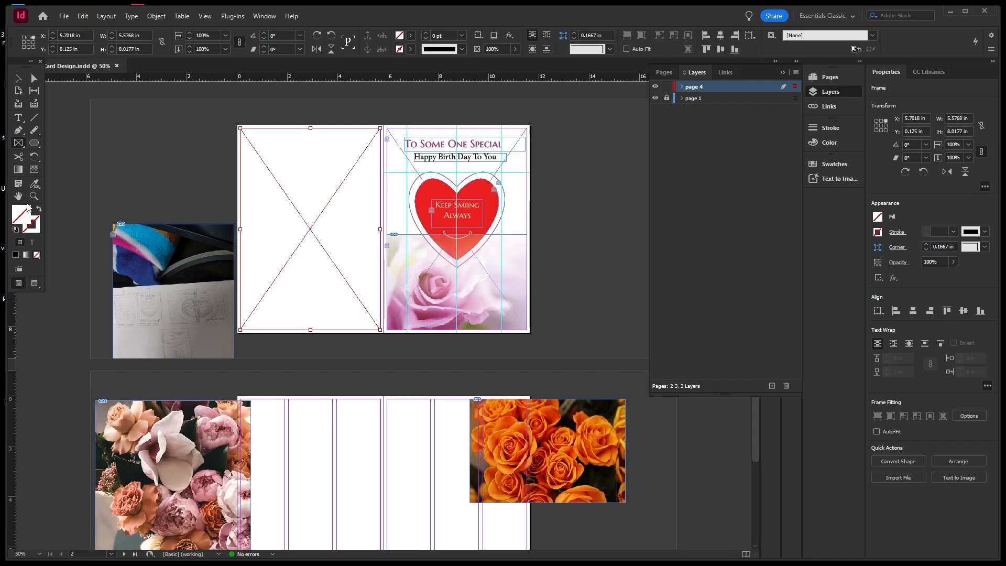
{"action": "left_click", "coordinate": [34, 184]}
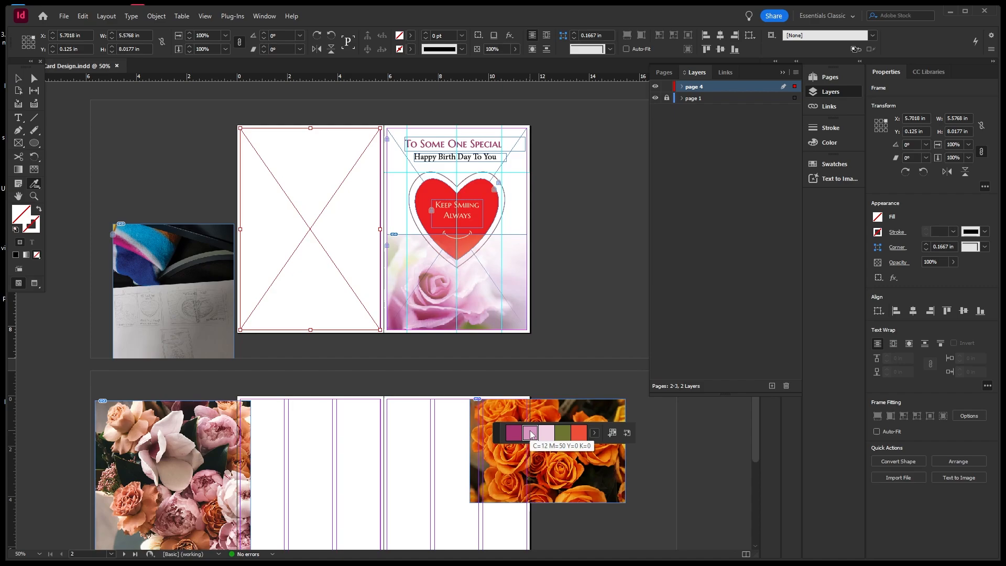
{"action": "left_click", "coordinate": [530, 429]}
{"action": "left_click", "coordinate": [267, 234]}
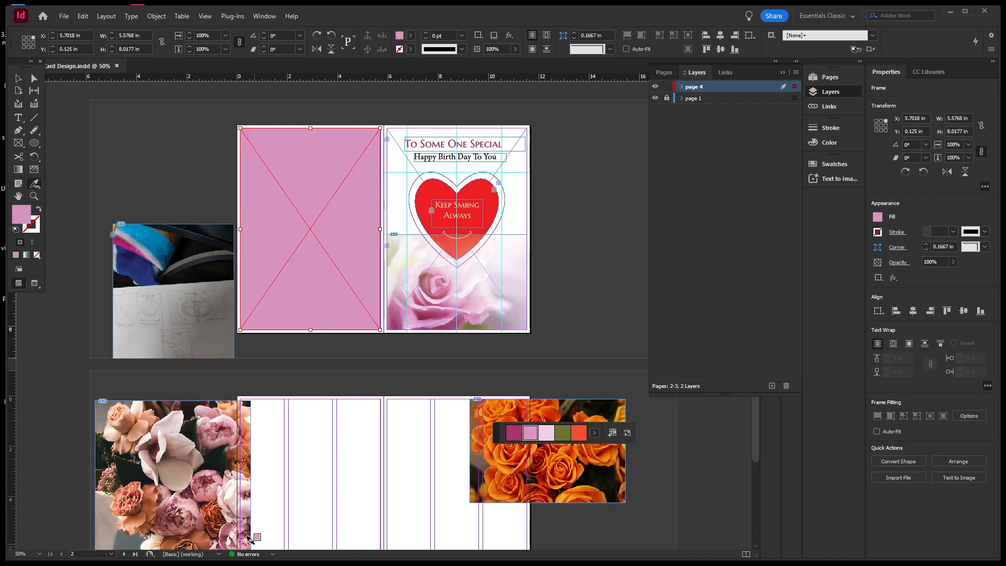
{"action": "left_click", "coordinate": [547, 432]}
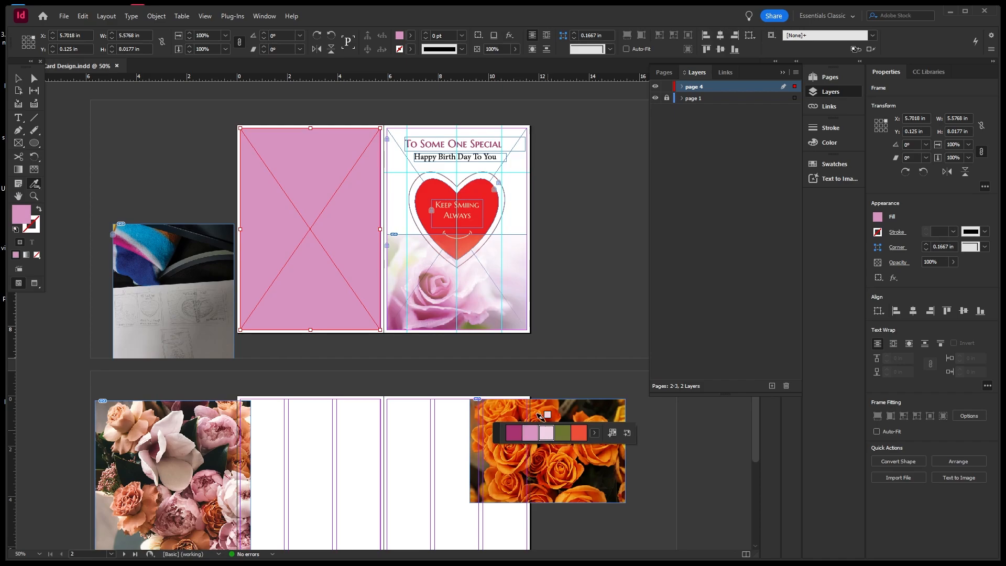
{"action": "left_click", "coordinate": [317, 270]}
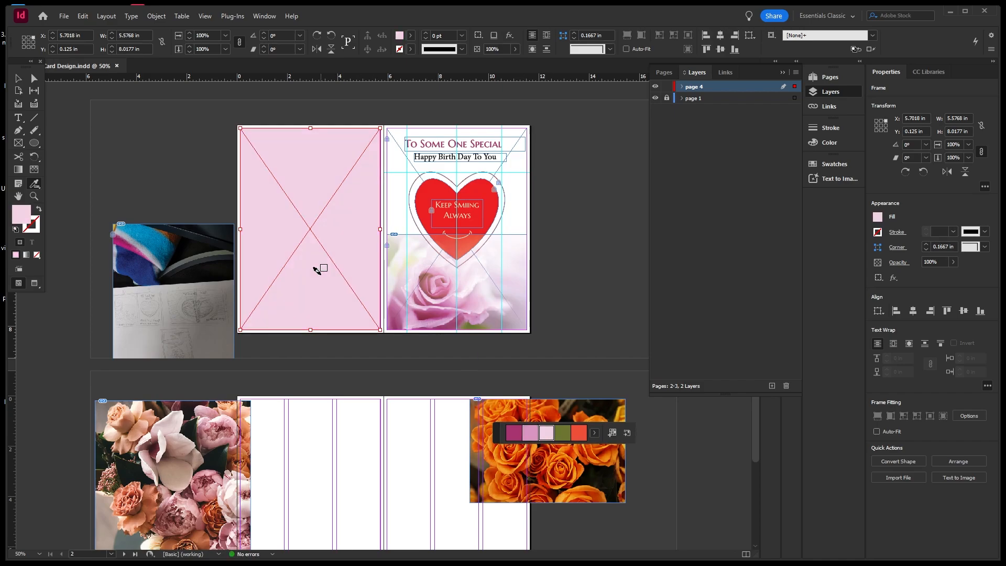
Deselect the pale pink rectangle, expand the "page 4" layer and lock the rectangle
{"action": "left_click", "coordinate": [17, 79]}
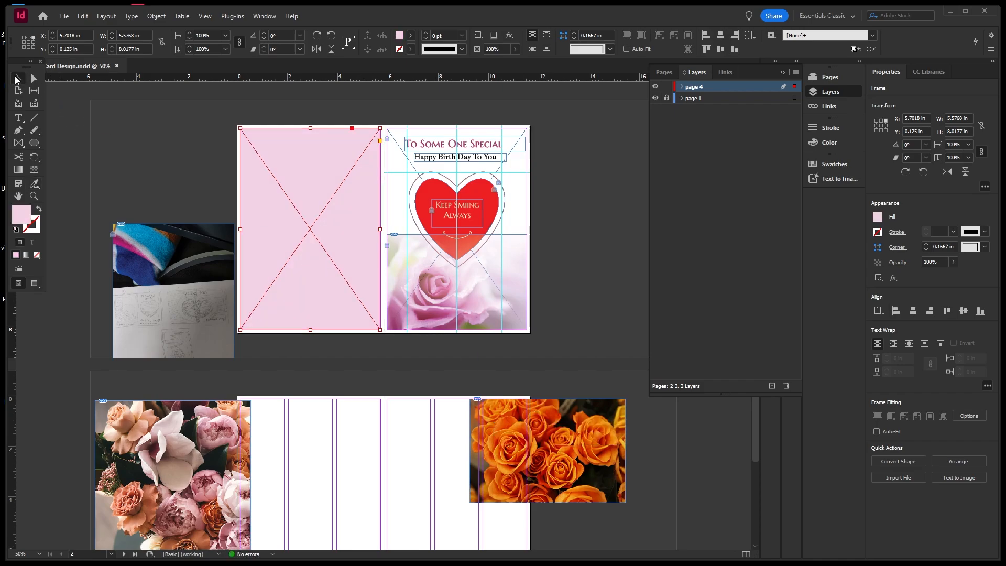
{"action": "left_click", "coordinate": [172, 153]}
{"action": "left_click", "coordinate": [338, 197]}
{"action": "left_click", "coordinate": [682, 86]}
{"action": "left_click", "coordinate": [656, 98]}
{"action": "left_click", "coordinate": [656, 98]}
{"action": "left_click", "coordinate": [666, 99]}
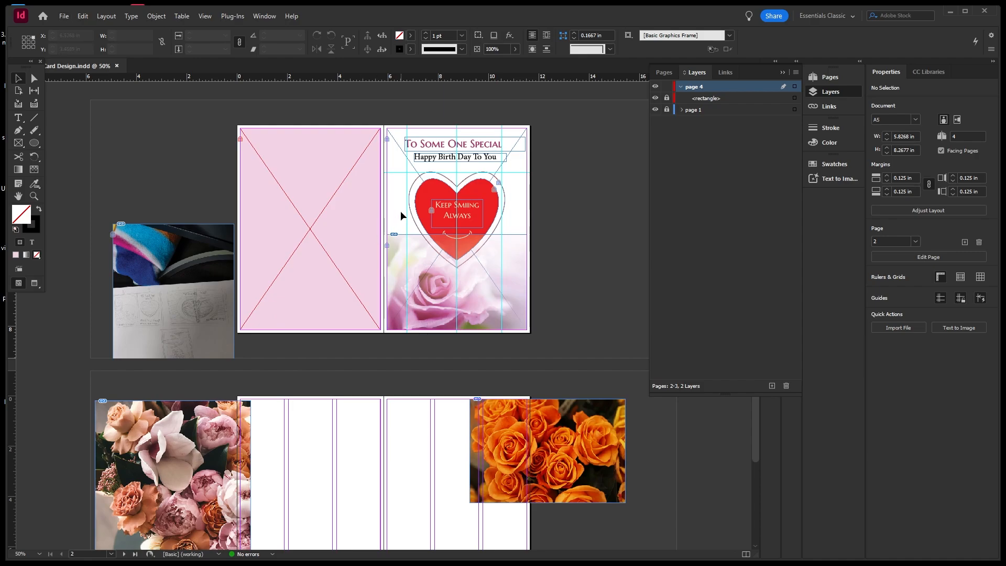
{"action": "scroll", "coordinate": [524, 388], "scroll_direction": "down", "scroll_amount": 4}
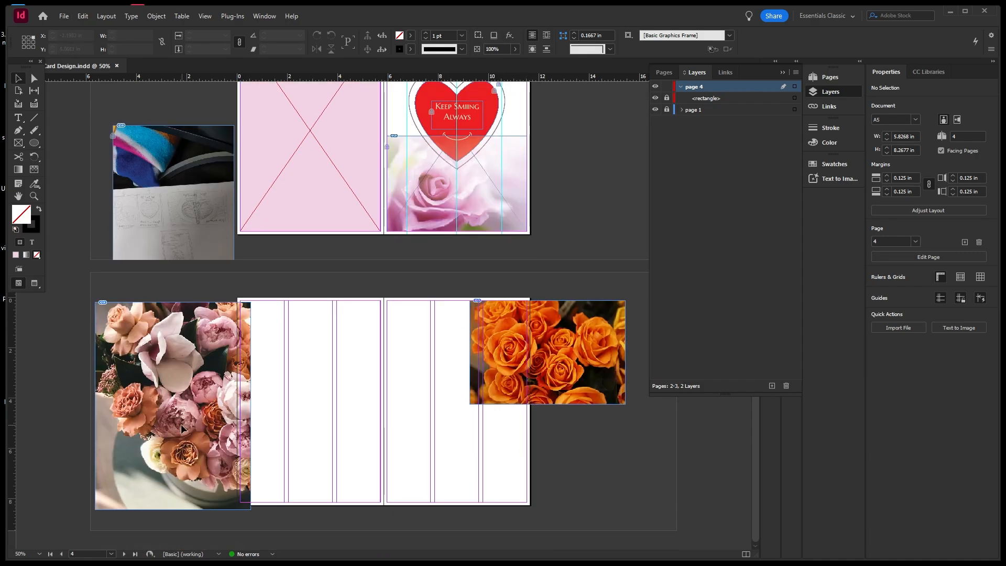
{"action": "scroll", "coordinate": [184, 429], "scroll_direction": "up", "scroll_amount": 3}
{"action": "scroll", "coordinate": [194, 417], "scroll_direction": "down", "scroll_amount": 3}
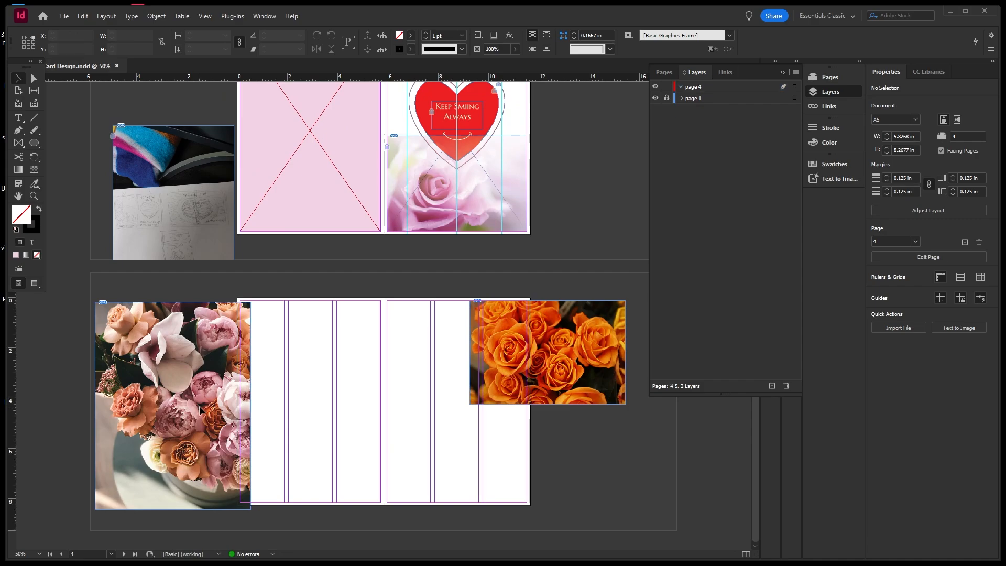
Unlock the "page 1" layer and cut the mixed-flower bouquet photo from the lower spread
{"action": "left_click", "coordinate": [667, 99]}
{"action": "left_click", "coordinate": [139, 384]}
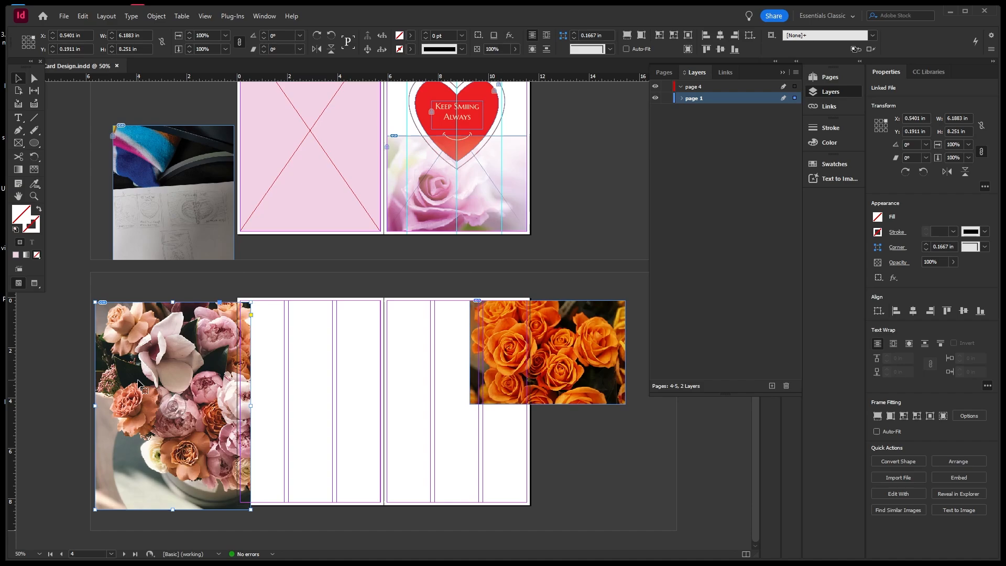
{"action": "key", "text": "Delete"}
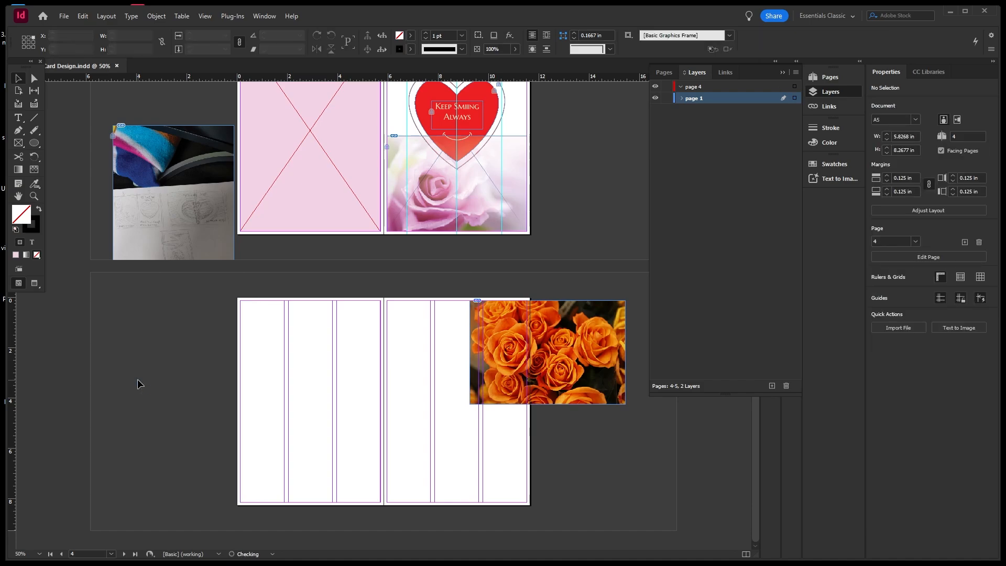
Lock the "page 1" layer again and make "page 4" the active layer
{"action": "scroll", "coordinate": [489, 190], "scroll_direction": "up", "scroll_amount": 4}
{"action": "scroll", "coordinate": [490, 190], "scroll_direction": "up", "scroll_amount": 1}
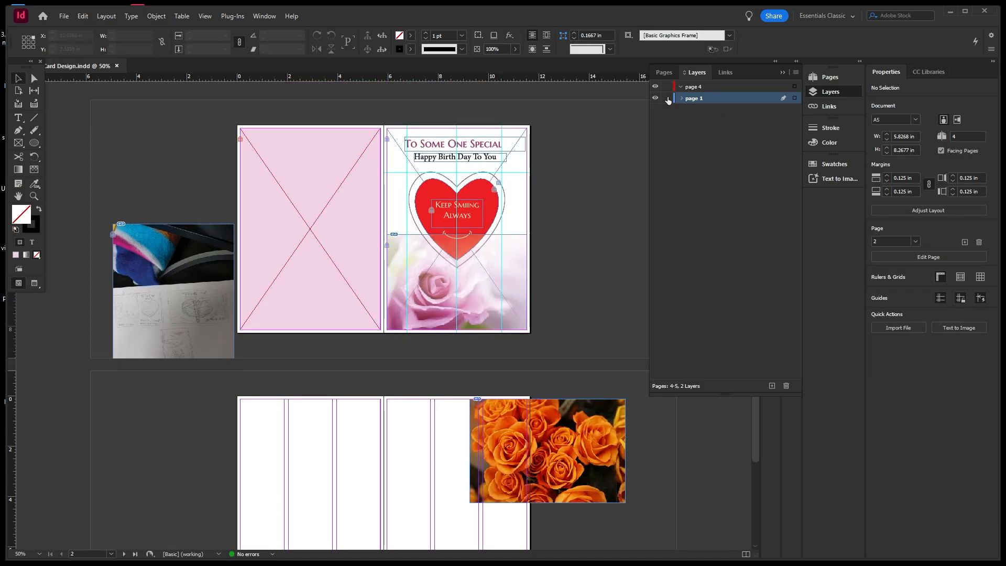
{"action": "left_click", "coordinate": [668, 98]}
{"action": "left_click", "coordinate": [710, 87]}
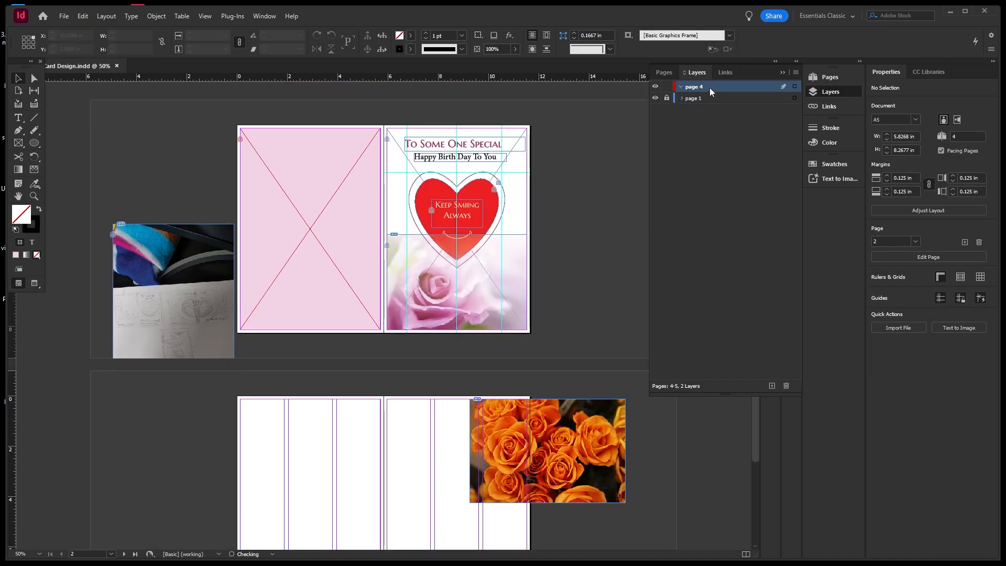
Paste the bouquet photo in place on the upper spread and move it over the pale pink page
{"action": "left_click", "coordinate": [319, 188]}
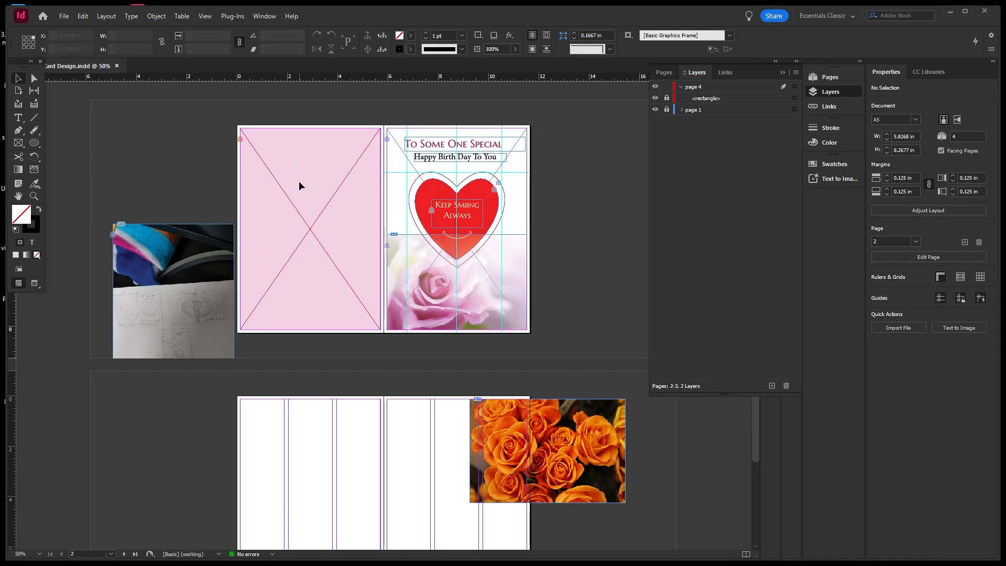
{"action": "left_click", "coordinate": [83, 16]}
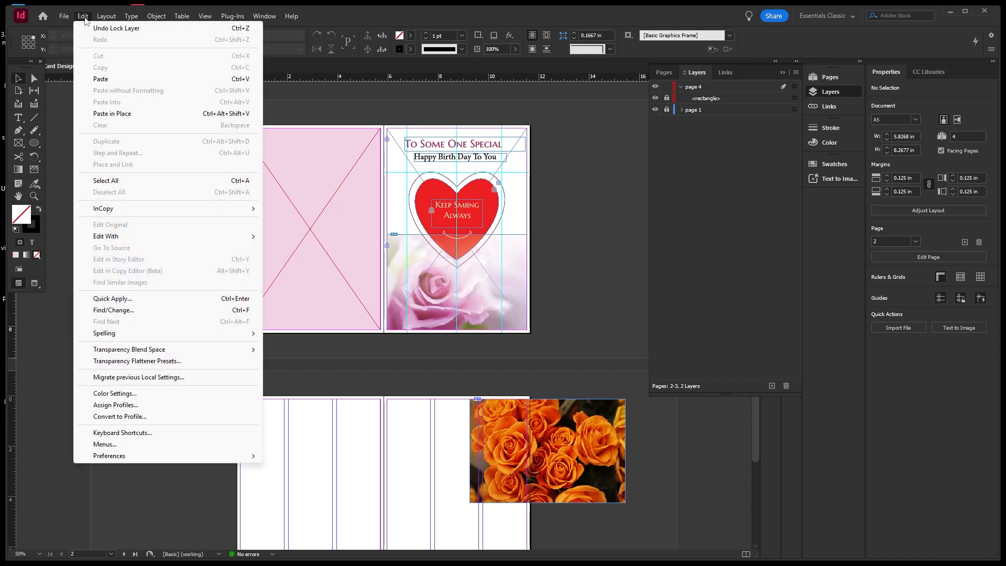
{"action": "left_click", "coordinate": [117, 114]}
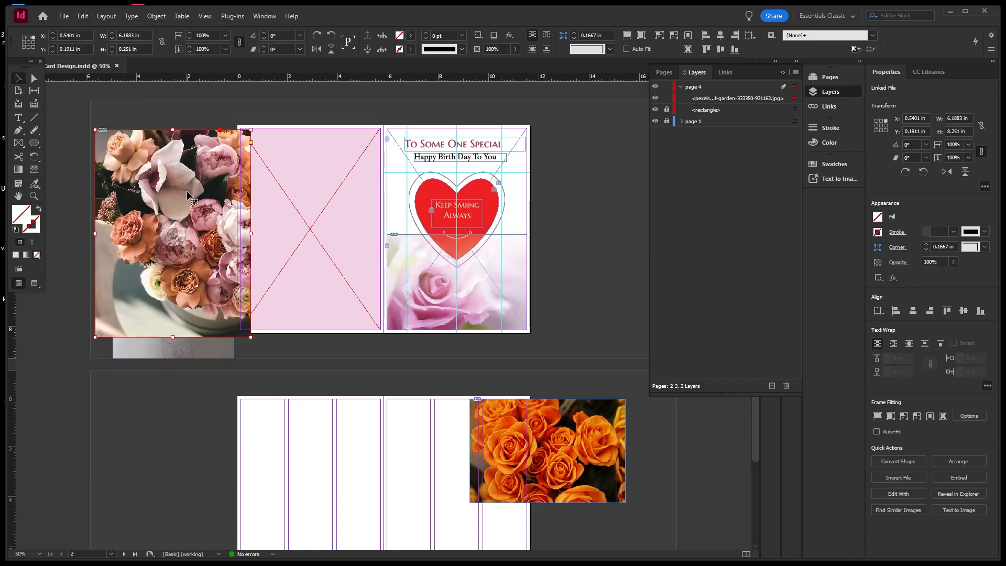
{"action": "left_click_drag", "start_coordinate": [188, 195], "coordinate": [319, 186]}
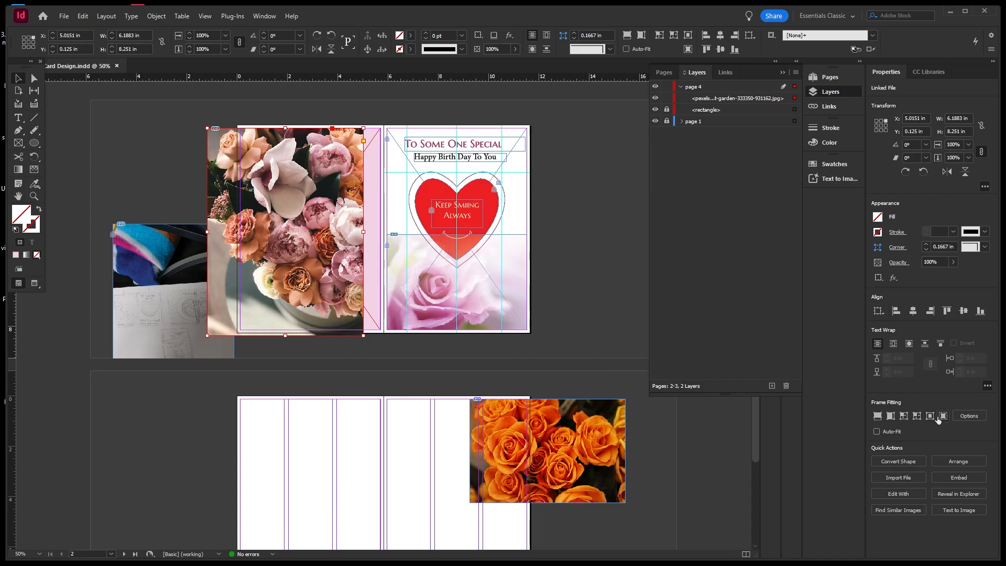
Try Content-Aware Fit and Fill Frame Proportionally on the bouquet photo, and deselect it
{"action": "right_click", "coordinate": [351, 169]}
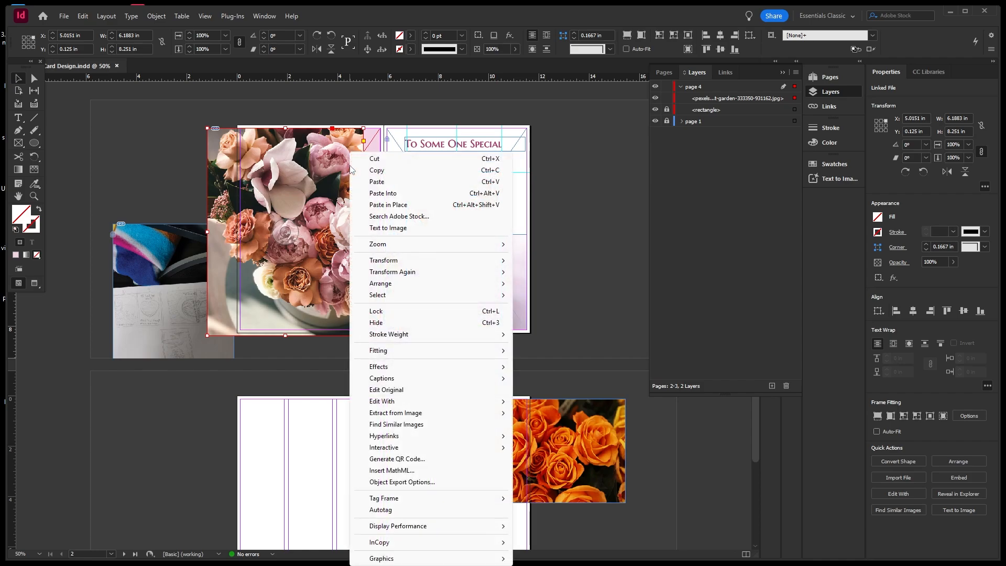
{"action": "mouse_move", "coordinate": [495, 351]}
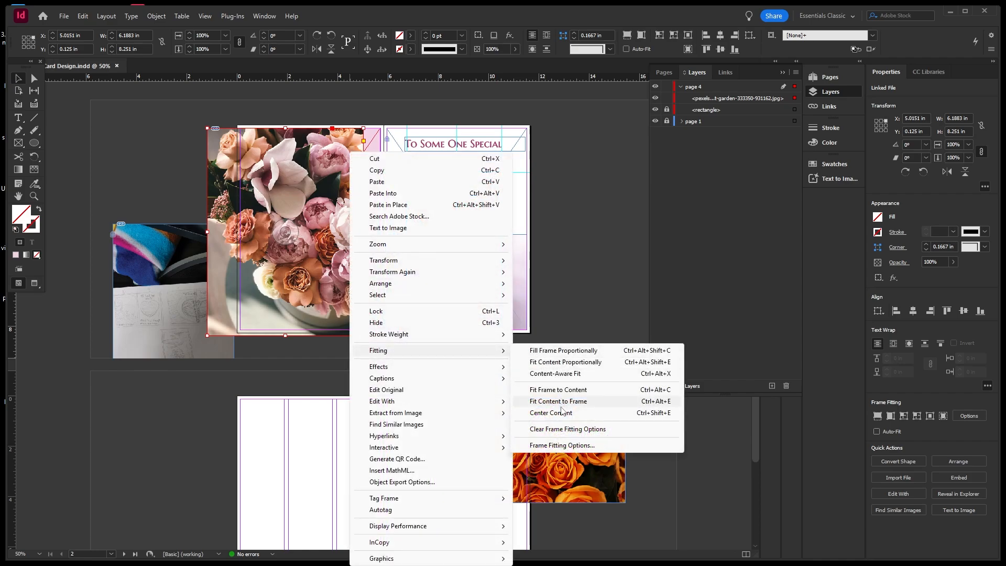
{"action": "left_click", "coordinate": [565, 376]}
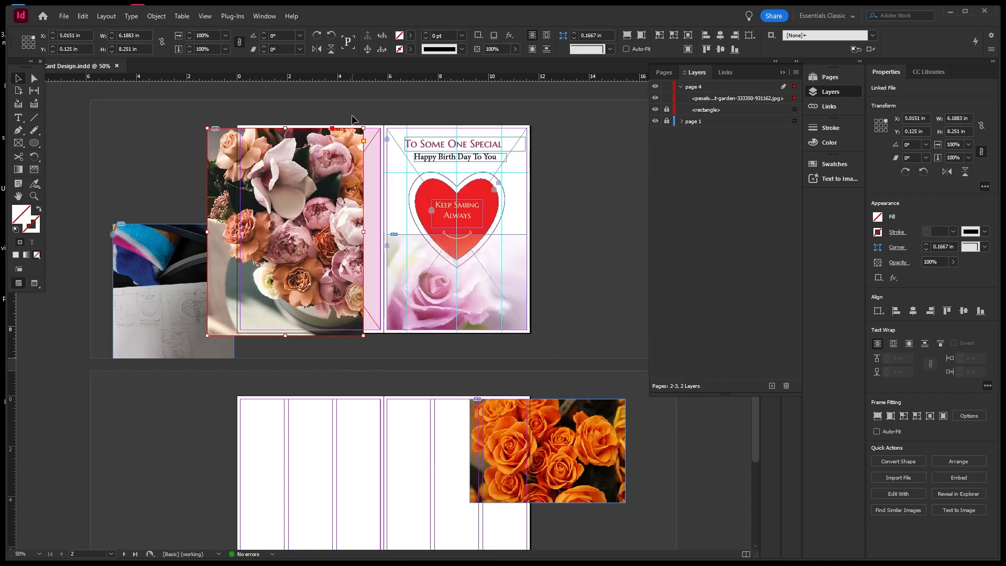
{"action": "right_click", "coordinate": [347, 151]}
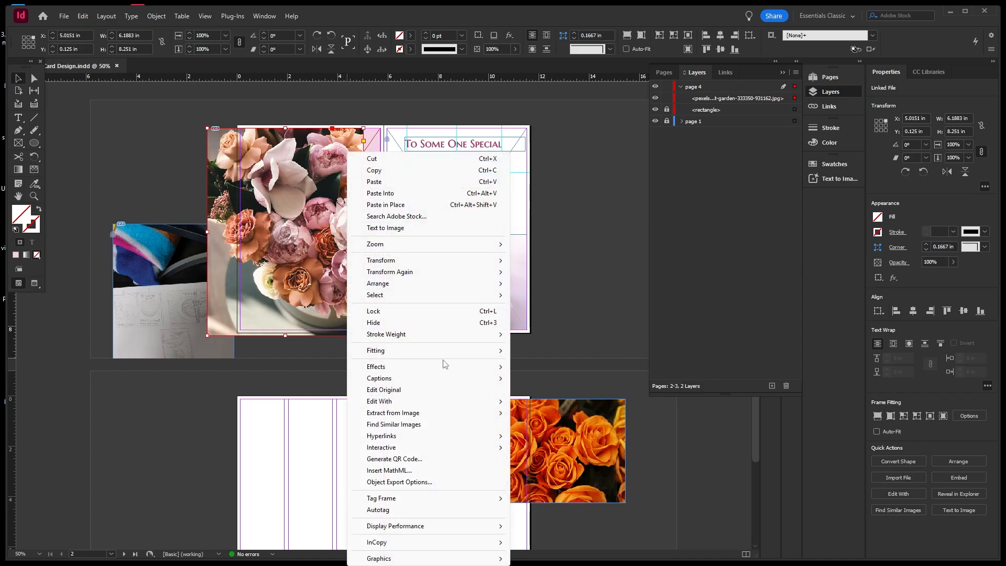
{"action": "mouse_move", "coordinate": [443, 350]}
{"action": "left_click", "coordinate": [556, 351]}
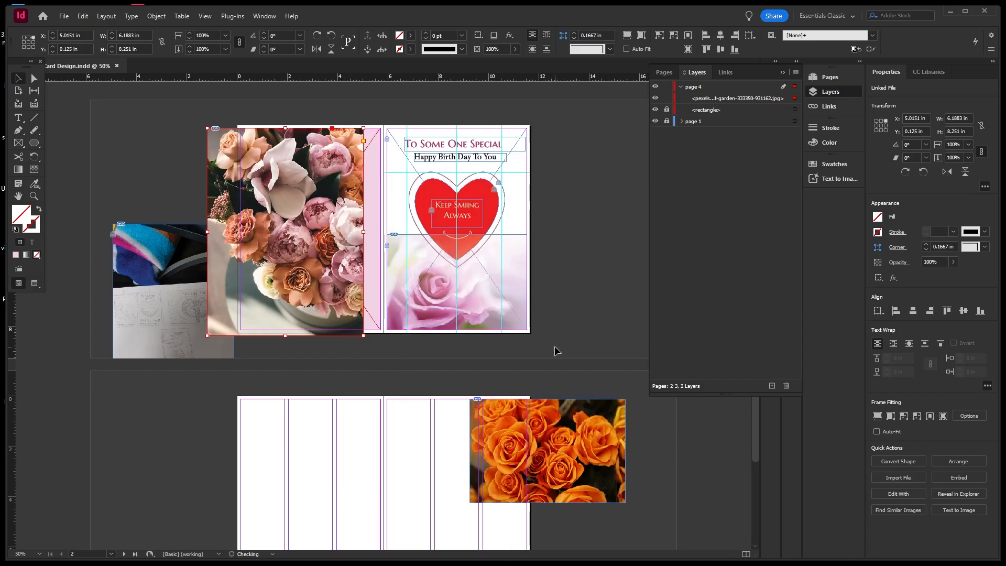
{"action": "left_click", "coordinate": [351, 104]}
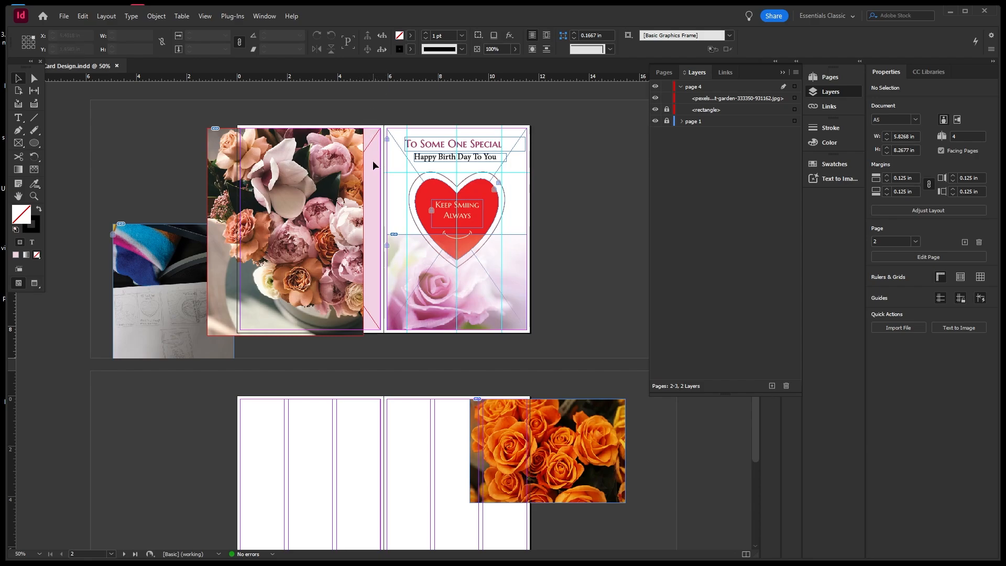
Unlock the pale pink rectangle on the "page 4" layer and select it together with the bouquet photo
{"action": "left_click", "coordinate": [655, 110]}
{"action": "left_click", "coordinate": [656, 110]}
{"action": "left_click", "coordinate": [345, 149]}
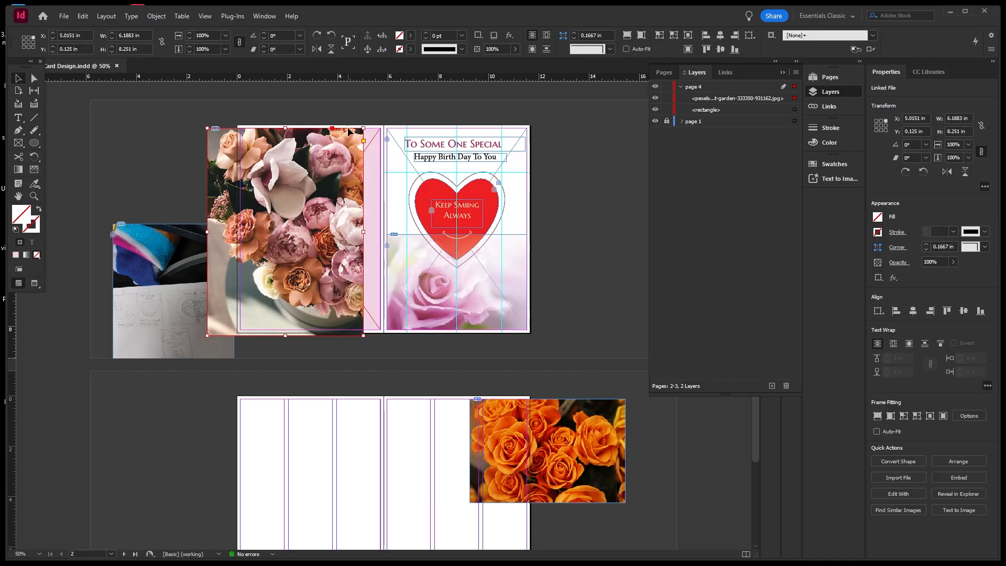
{"action": "key", "text": "ctrl+a"}
Try Content-Aware Fit and Fill Frame Proportionally on the selected photo and rectangle together, and deselect them
{"action": "right_click", "coordinate": [346, 165]}
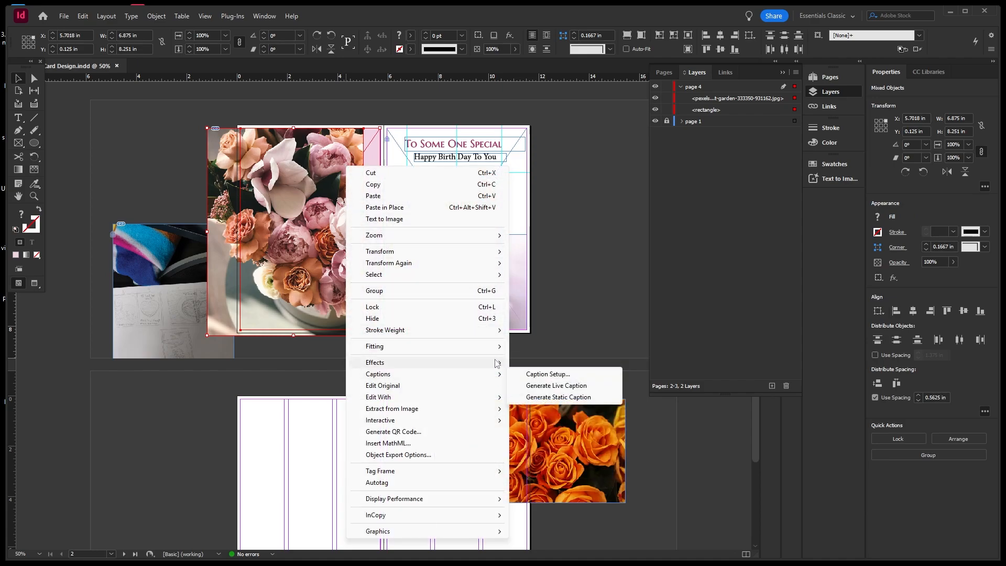
{"action": "mouse_move", "coordinate": [502, 346]}
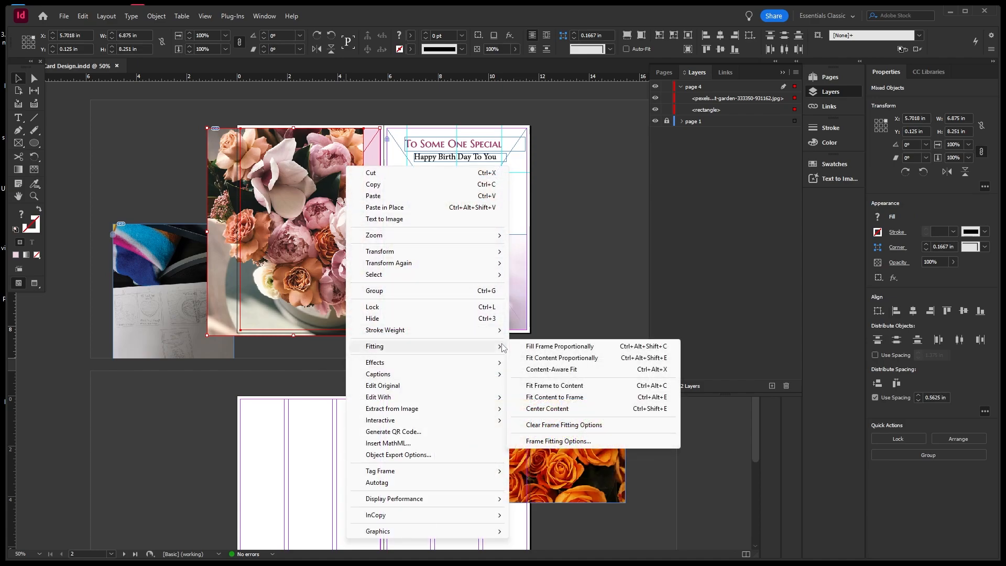
{"action": "left_click", "coordinate": [517, 369]}
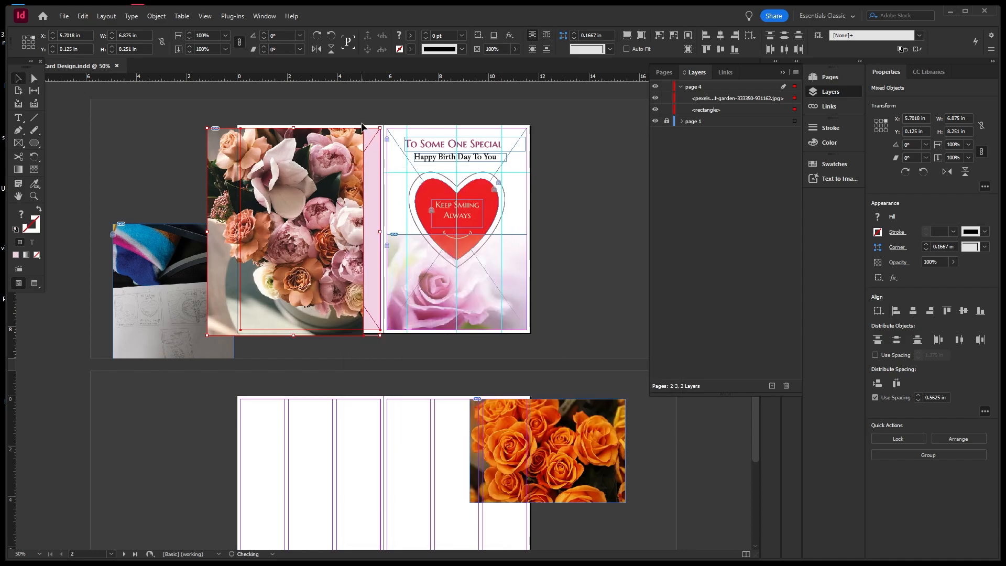
{"action": "right_click", "coordinate": [349, 148]}
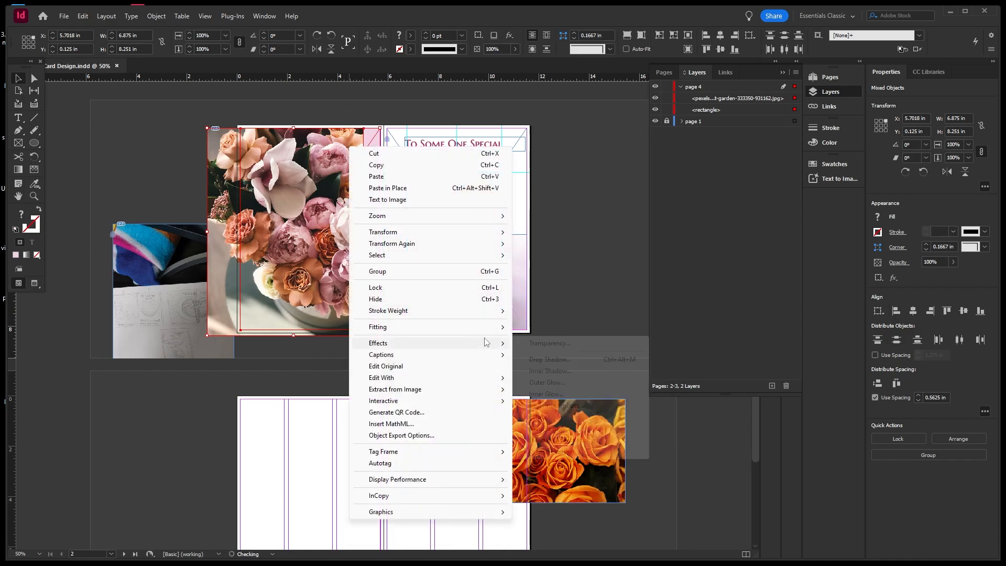
{"action": "mouse_move", "coordinate": [501, 333]}
{"action": "left_click", "coordinate": [539, 328]}
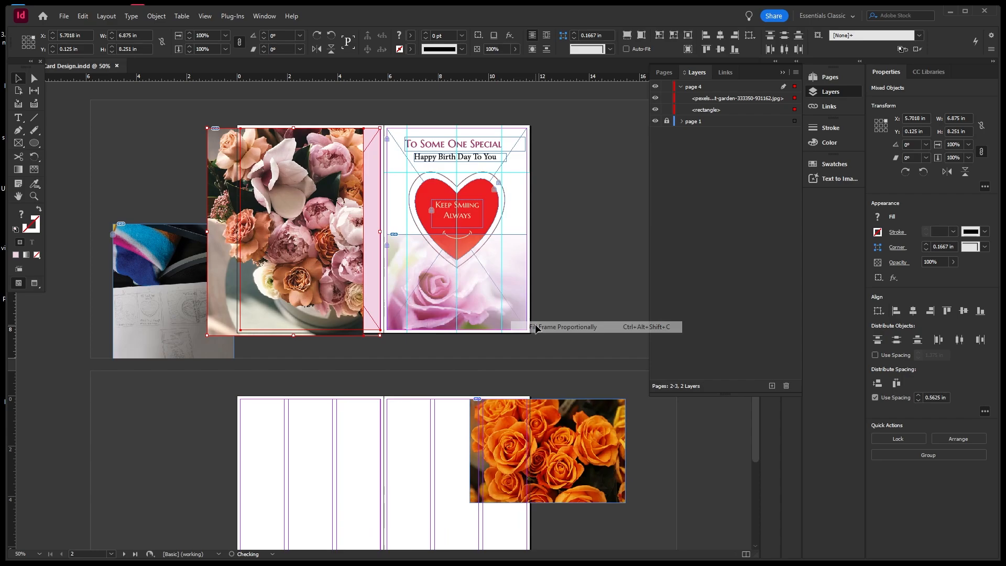
{"action": "left_click", "coordinate": [351, 97]}
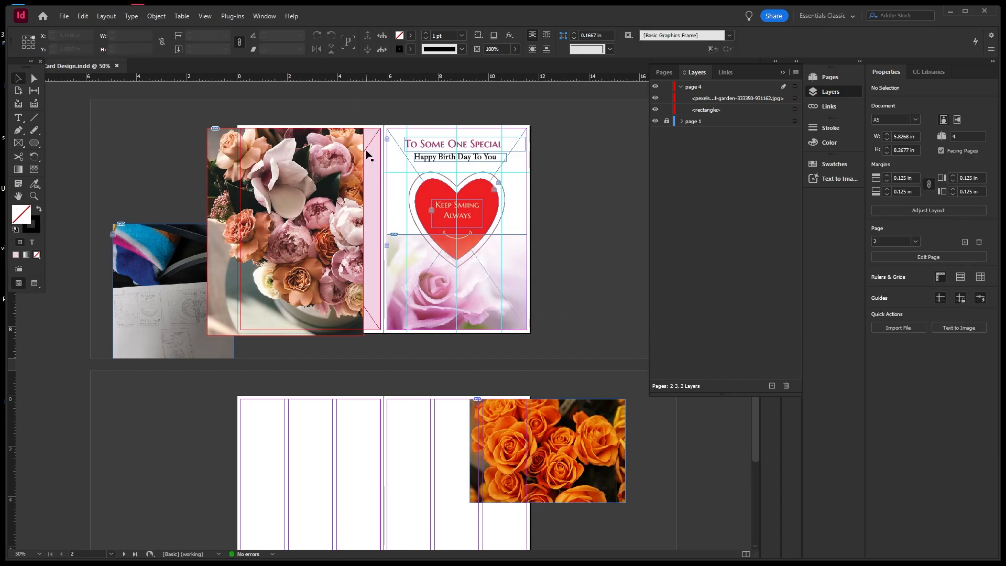
Cut the bouquet photo and paste it into the pale pink rectangle frame
{"action": "left_click", "coordinate": [337, 140]}
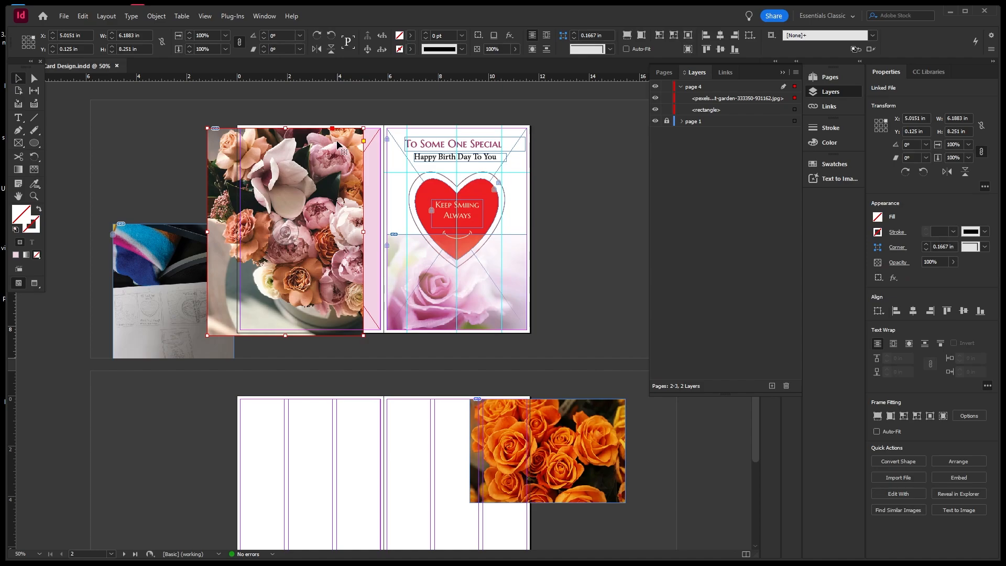
{"action": "key", "text": "Delete"}
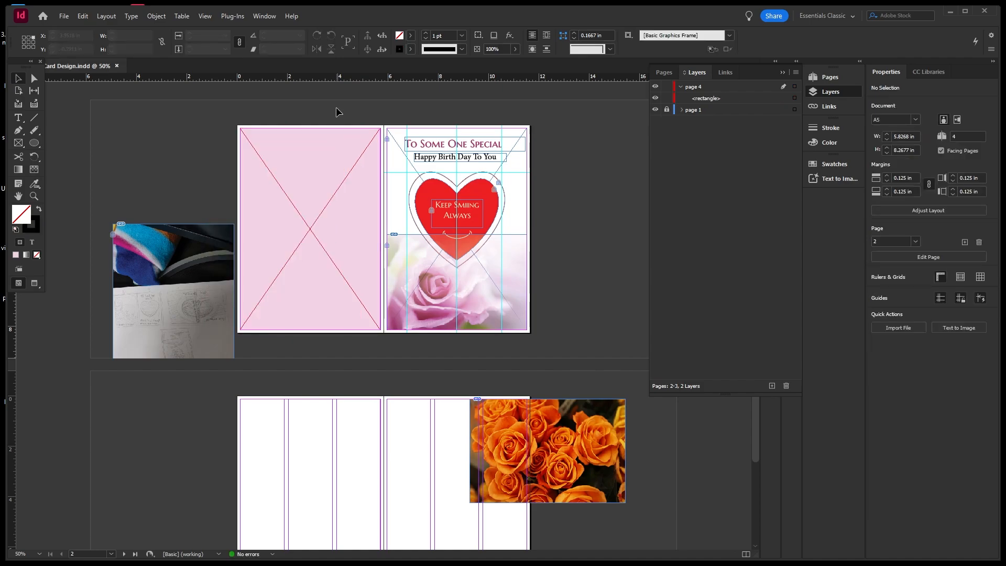
{"action": "left_click", "coordinate": [336, 127]}
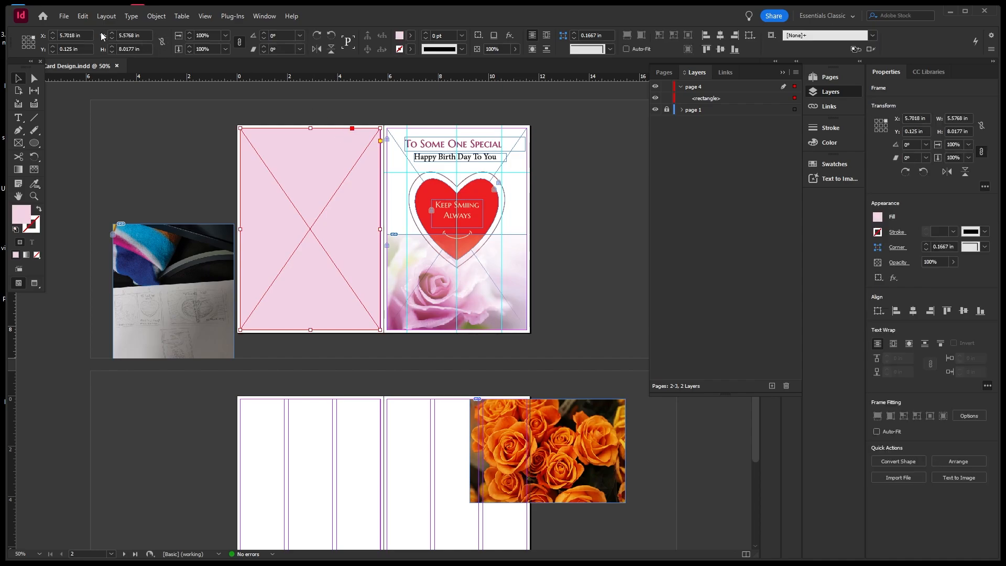
{"action": "left_click", "coordinate": [83, 16]}
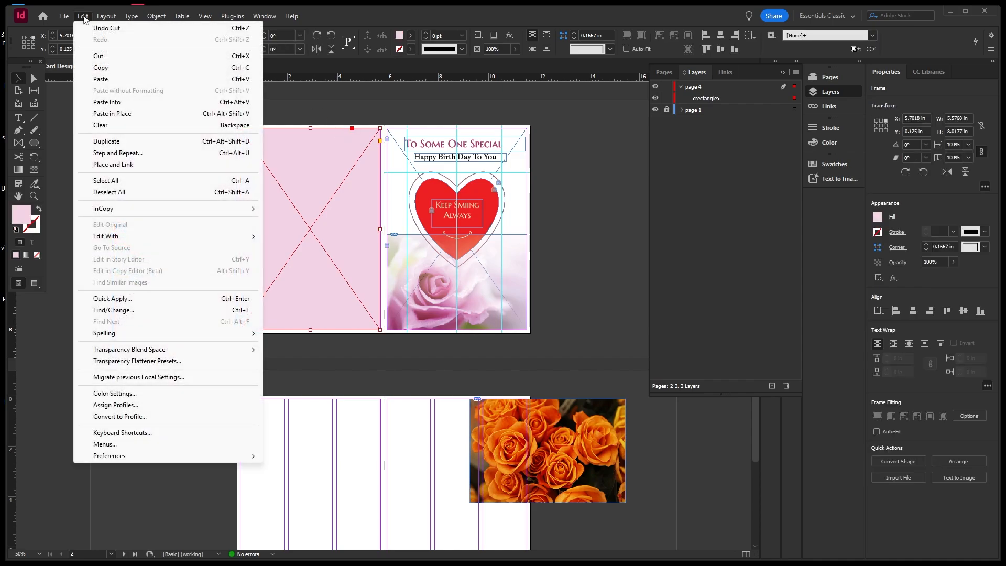
{"action": "left_click", "coordinate": [122, 103]}
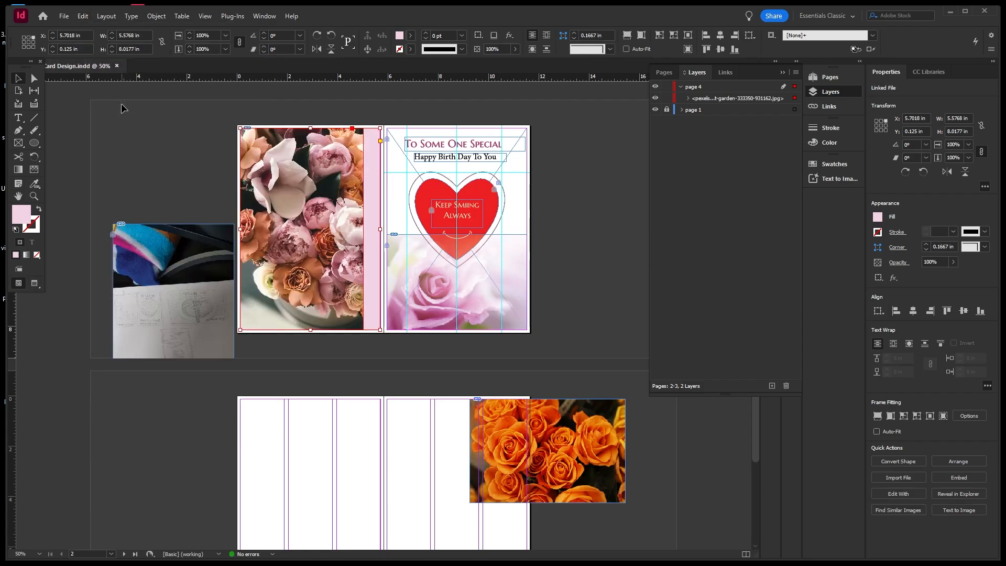
Try Content-Aware Fit on the bouquet photo inside the rectangle frame
{"action": "right_click", "coordinate": [346, 165]}
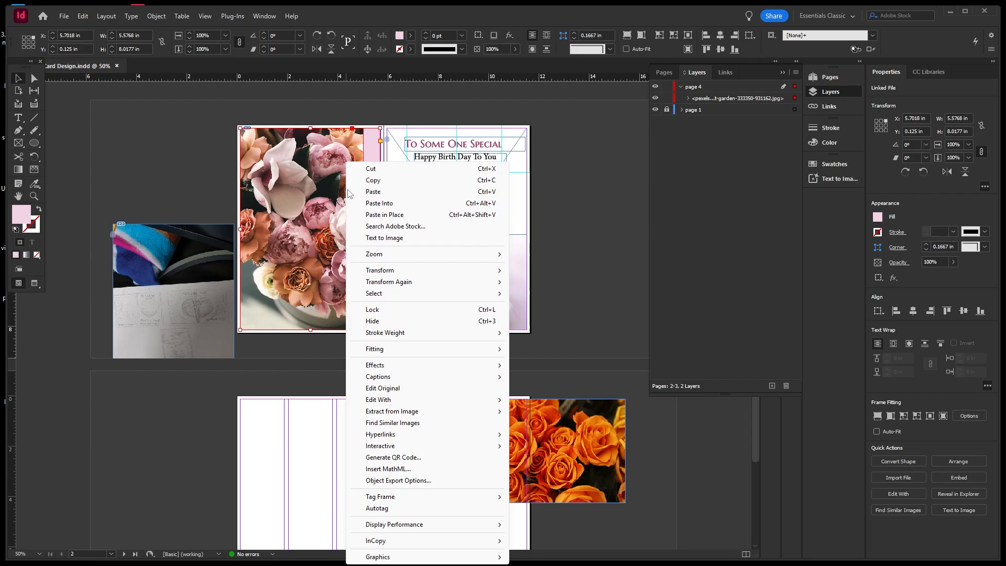
{"action": "mouse_move", "coordinate": [496, 351]}
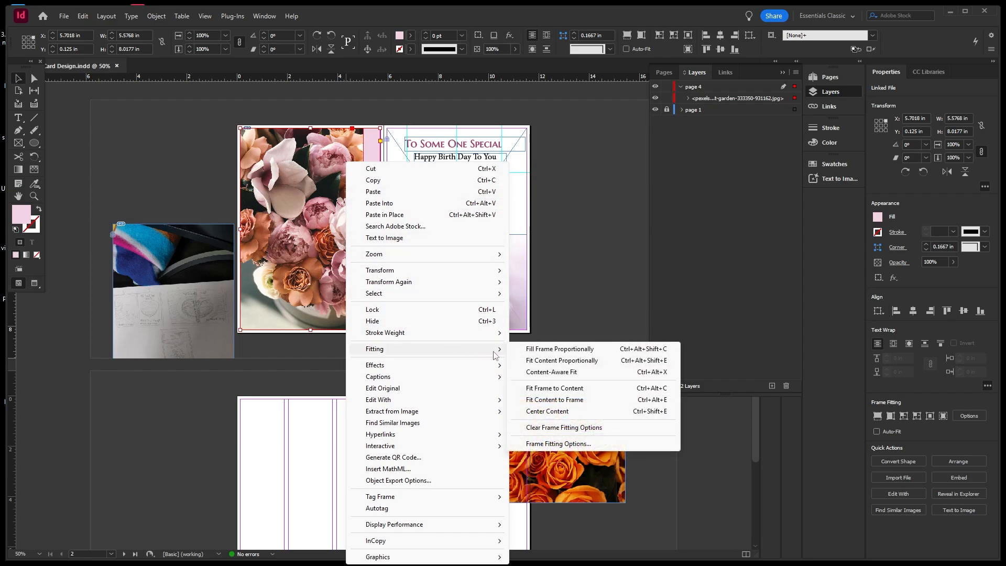
{"action": "left_click", "coordinate": [560, 372]}
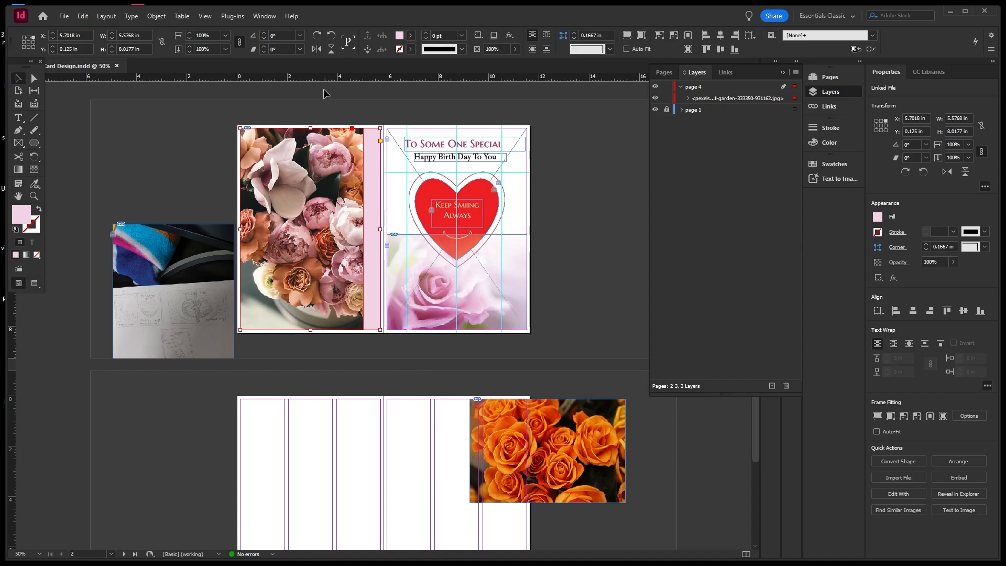
Fill the rectangle frame proportionally with the bouquet photo and deselect it
{"action": "right_click", "coordinate": [323, 156]}
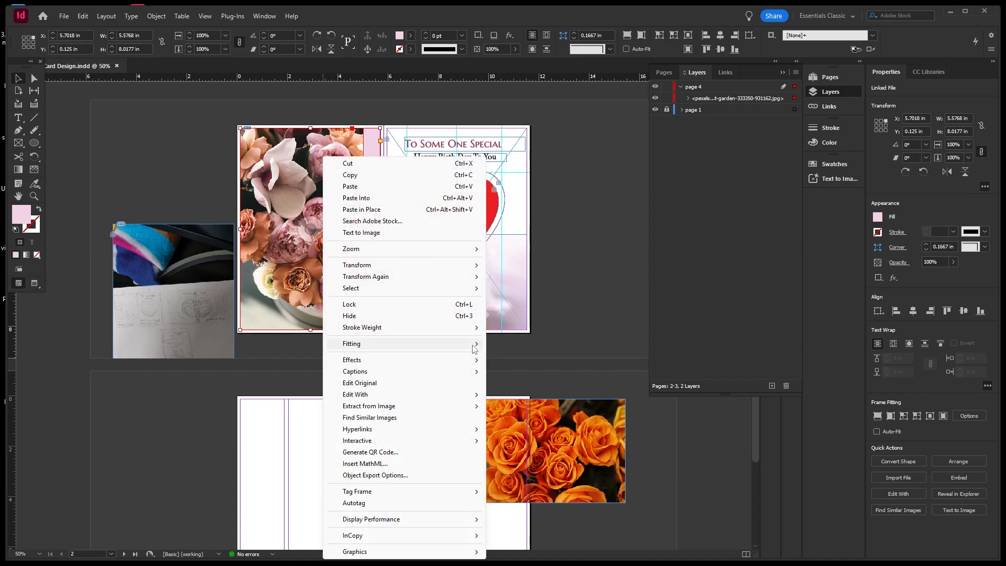
{"action": "mouse_move", "coordinate": [472, 344]}
{"action": "left_click", "coordinate": [522, 345]}
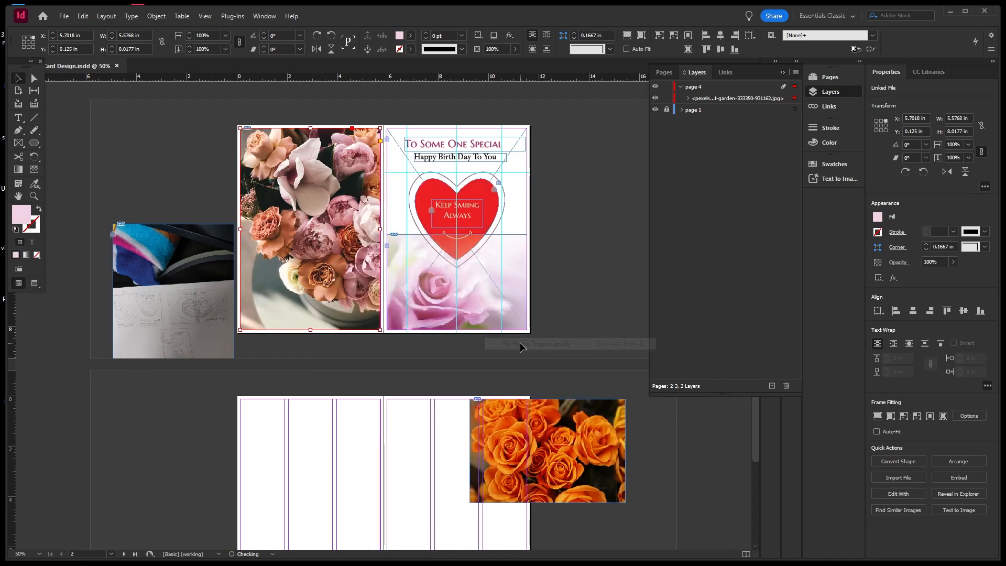
{"action": "left_click", "coordinate": [213, 140]}
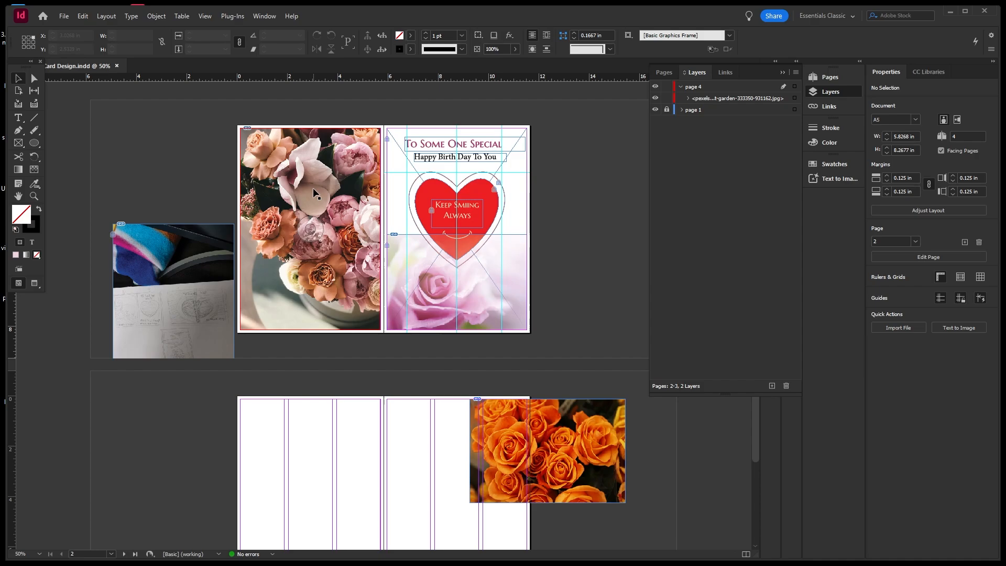
{"action": "left_click", "coordinate": [33, 170]}
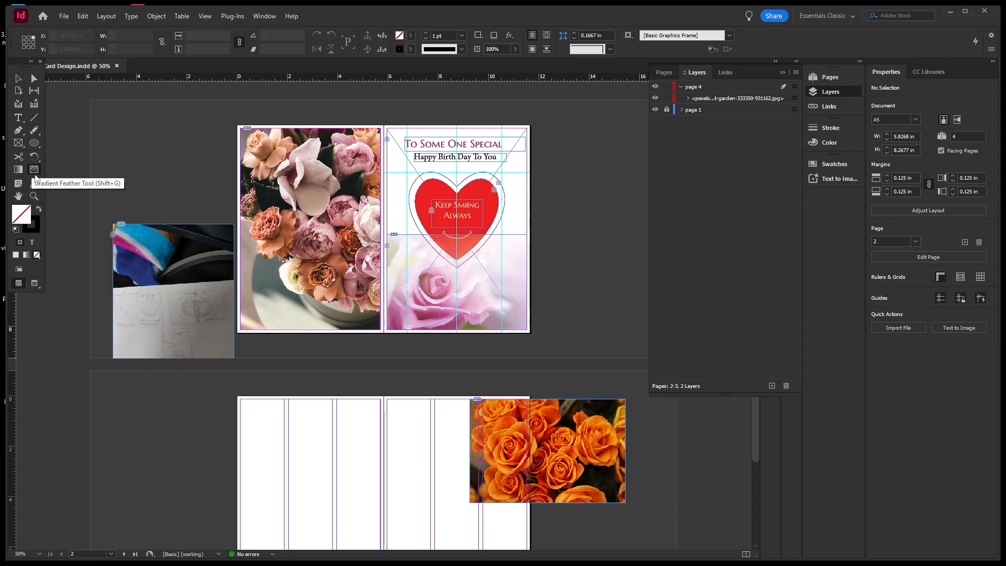
{"action": "right_click", "coordinate": [308, 178]}
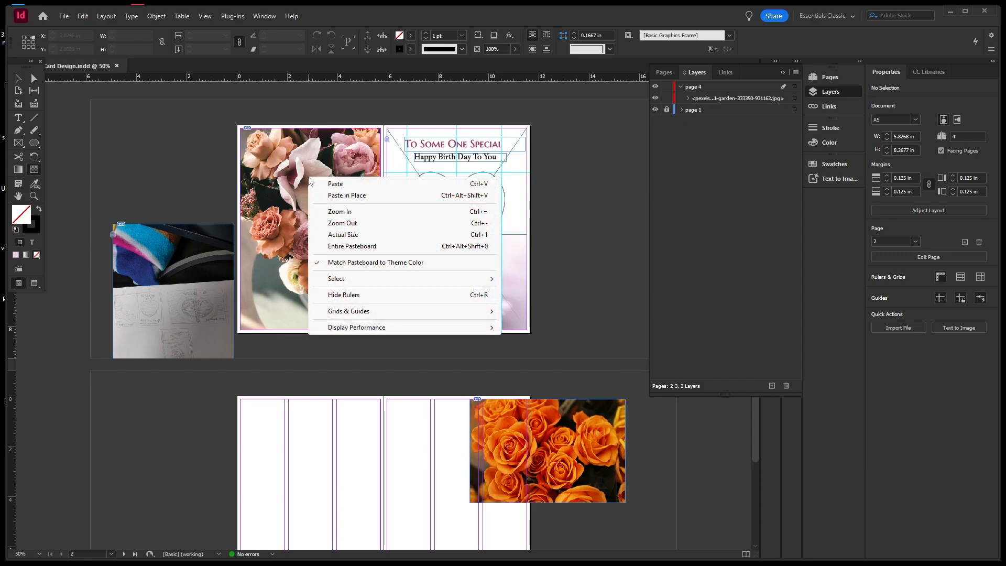
{"action": "left_click", "coordinate": [202, 184]}
{"action": "right_click", "coordinate": [221, 187]}
{"action": "left_click", "coordinate": [199, 182]}
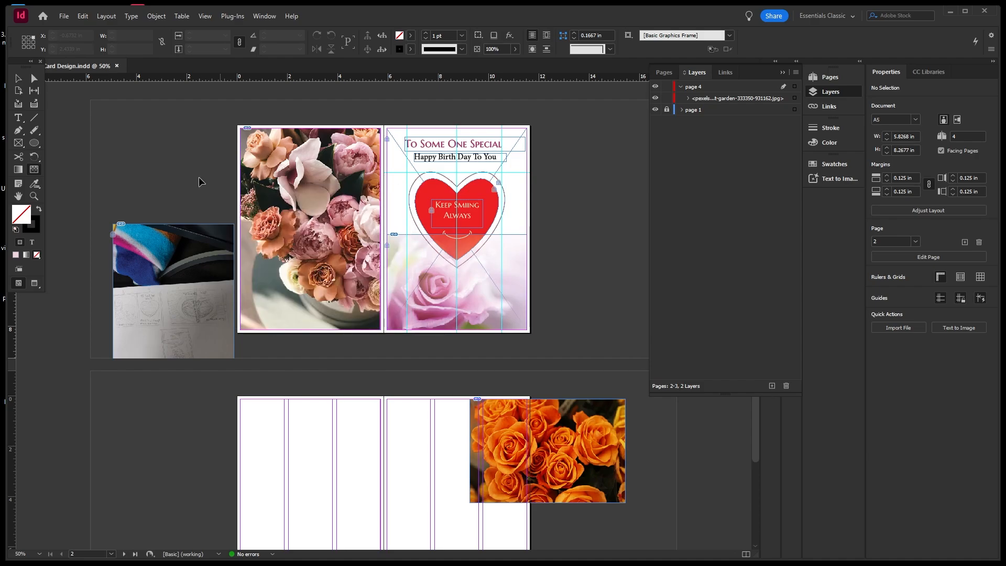
Add a Gradient Feather effect to the framed bouquet photo and set its type to Radial
{"action": "left_click", "coordinate": [331, 175]}
{"action": "right_click", "coordinate": [342, 175]}
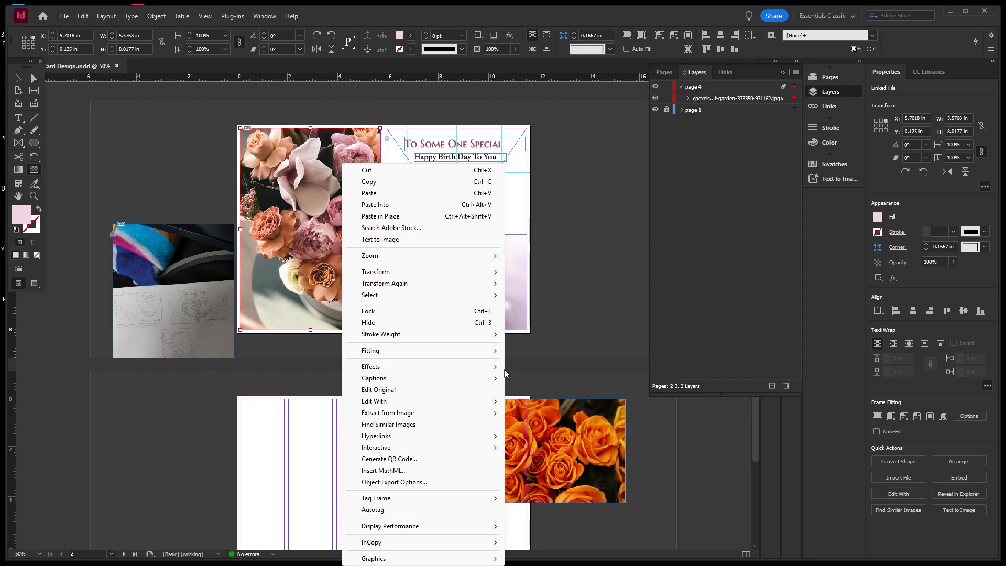
{"action": "mouse_move", "coordinate": [501, 371]}
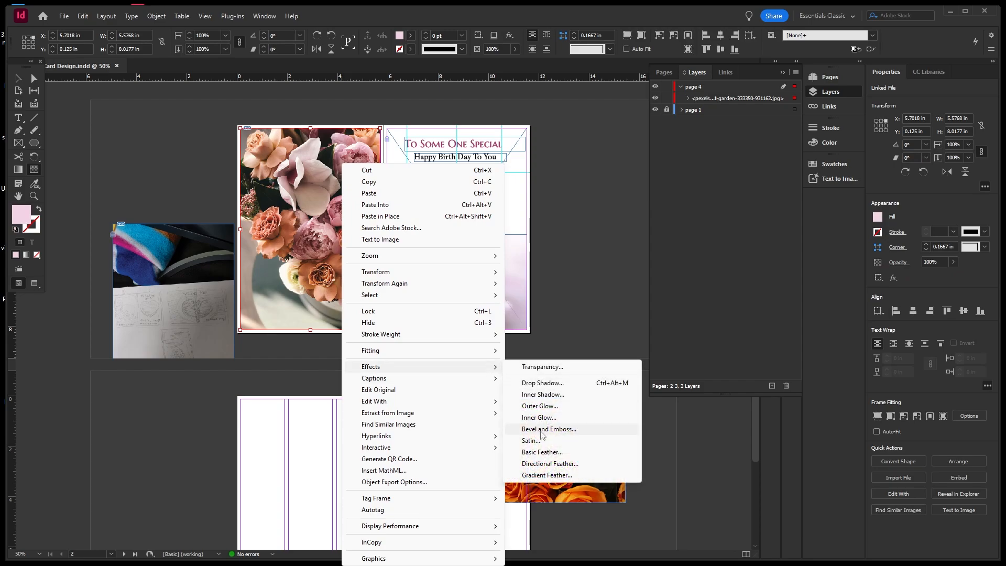
{"action": "left_click", "coordinate": [550, 477]}
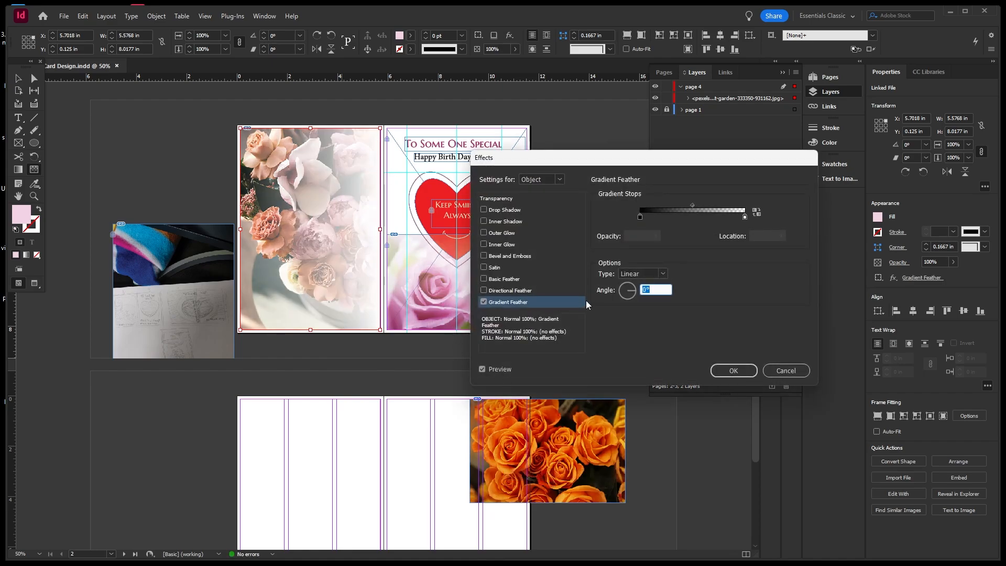
{"action": "left_click", "coordinate": [663, 274]}
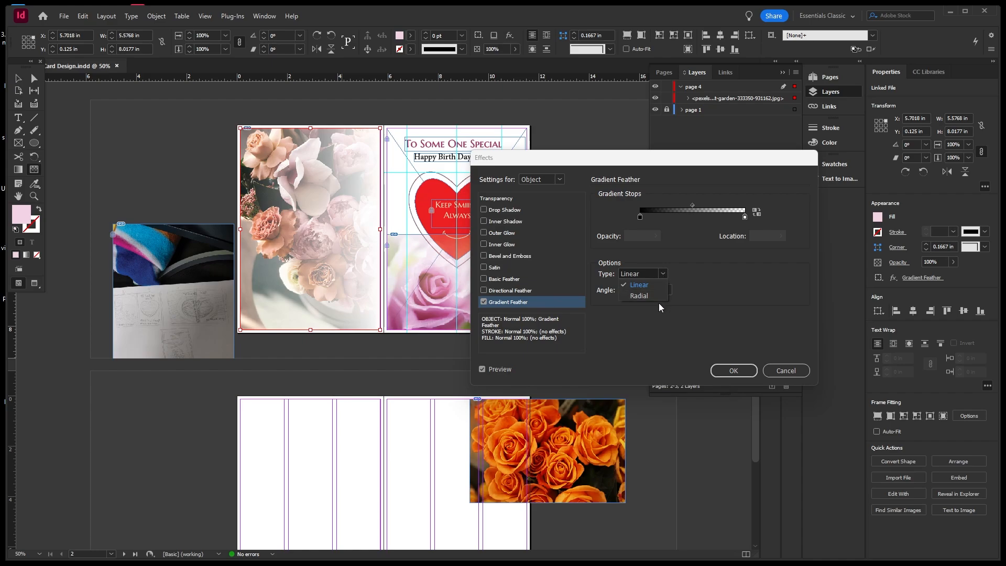
{"action": "left_click", "coordinate": [652, 297]}
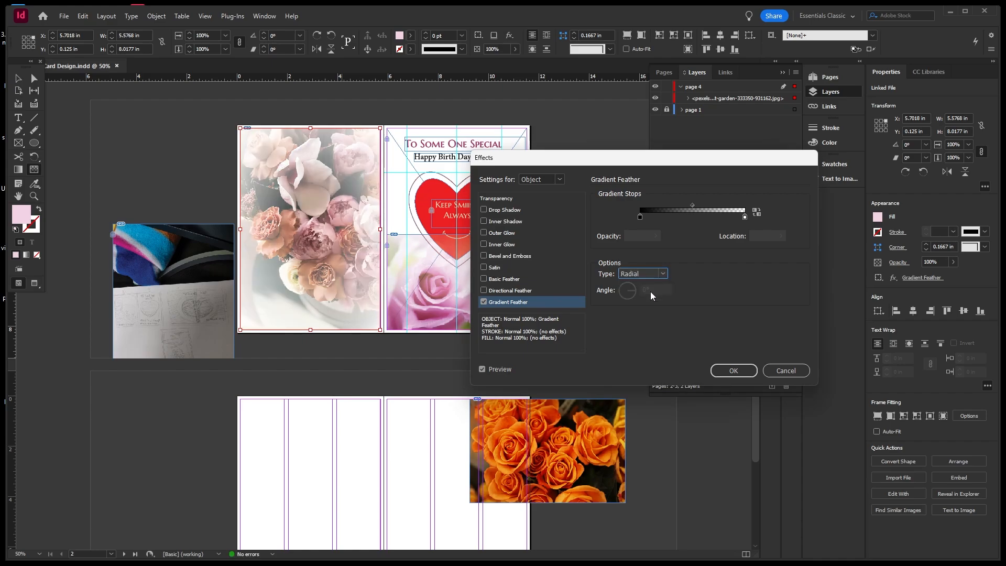
Shift the midpoint of the flower photo's radial gradient feather to roughly 25% and apply the effect
{"action": "left_click", "coordinate": [756, 214]}
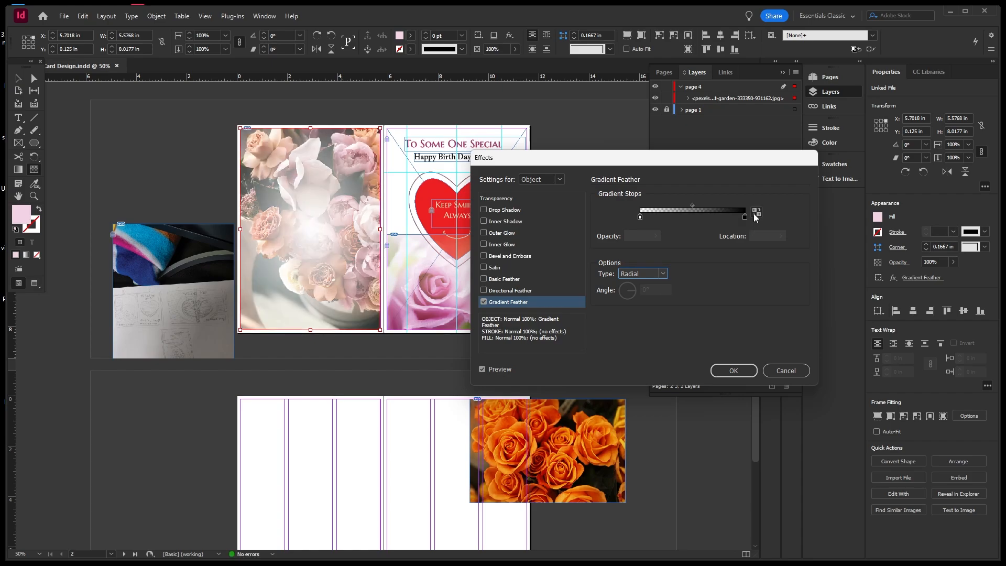
{"action": "left_click", "coordinate": [757, 214]}
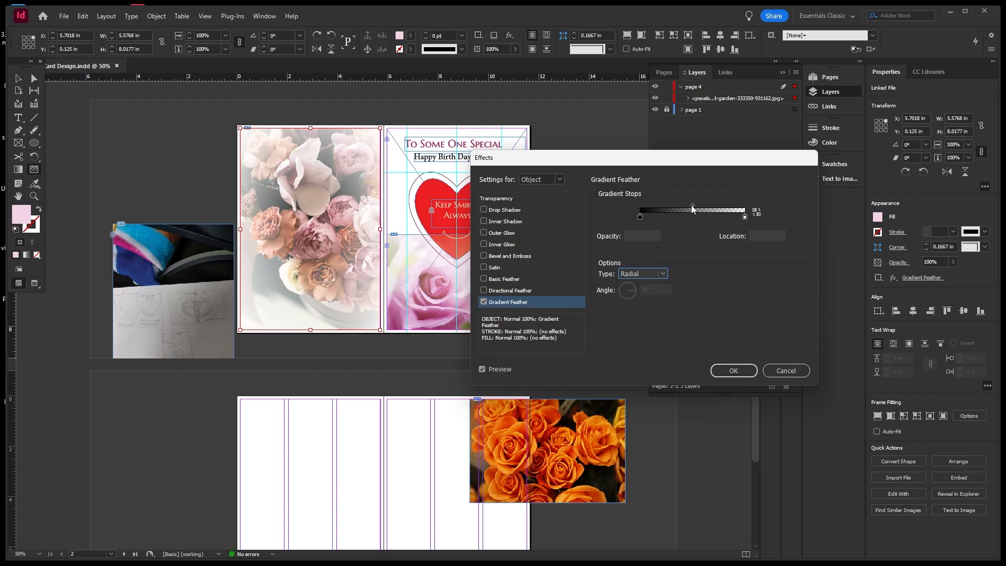
{"action": "left_click_drag", "start_coordinate": [691, 206], "coordinate": [674, 205]}
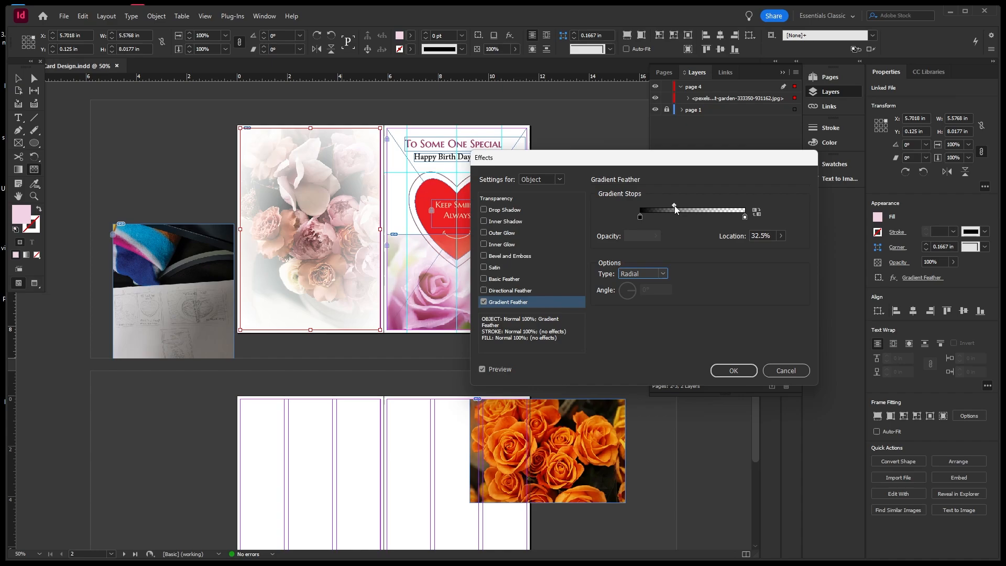
{"action": "left_click_drag", "start_coordinate": [675, 206], "coordinate": [667, 206]}
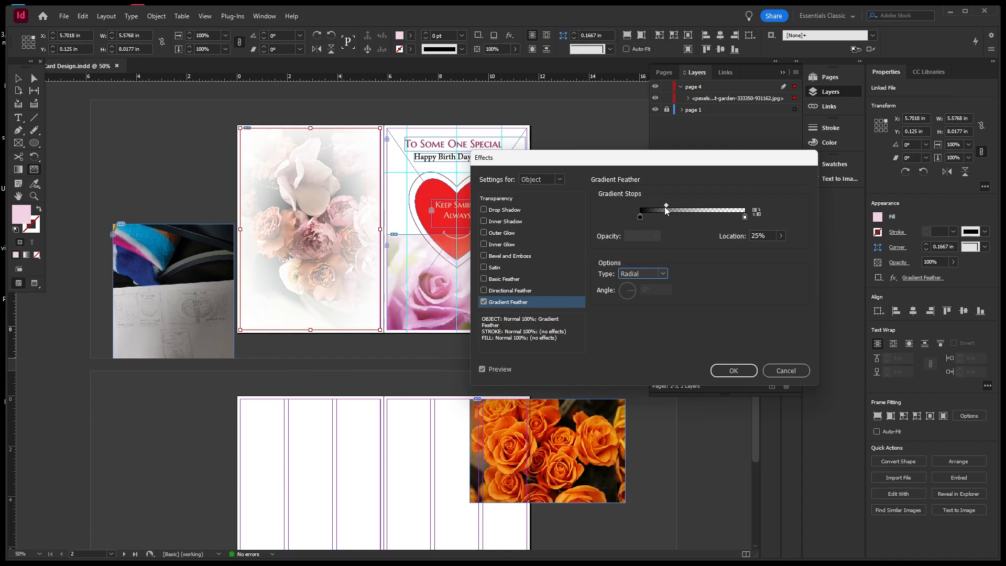
{"action": "left_click_drag", "start_coordinate": [666, 206], "coordinate": [669, 205]}
{"action": "left_click", "coordinate": [744, 370]}
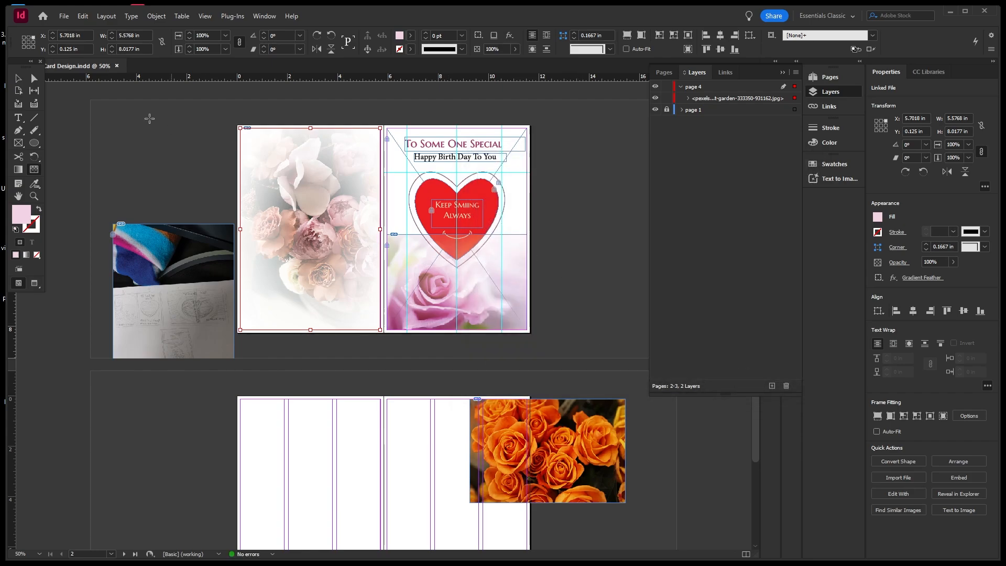
Lock the flower photo on the page 4 layer and draw a text frame about 3.5 by 0.38 in near the page's lower edge
{"action": "left_click", "coordinate": [19, 78]}
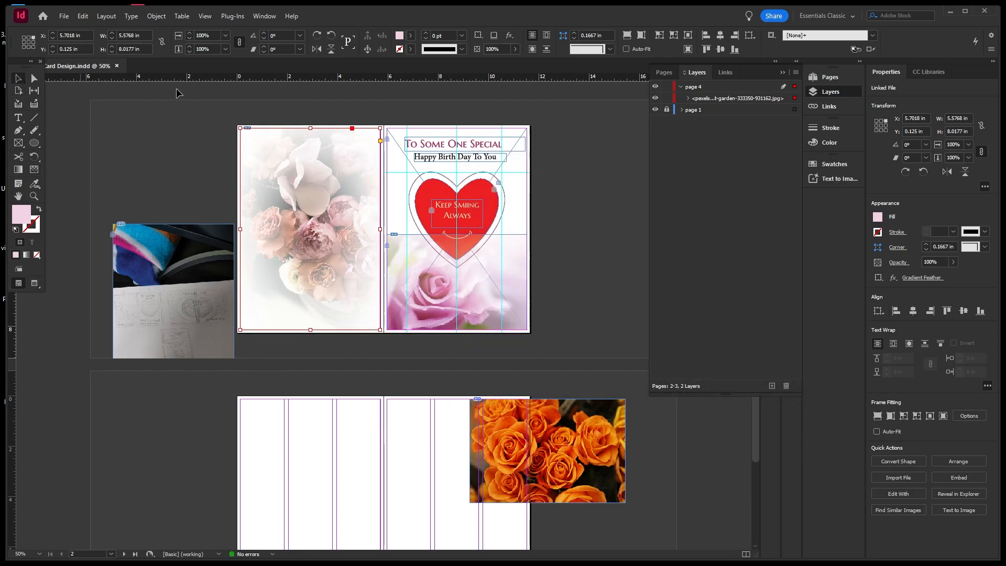
{"action": "left_click", "coordinate": [665, 99]}
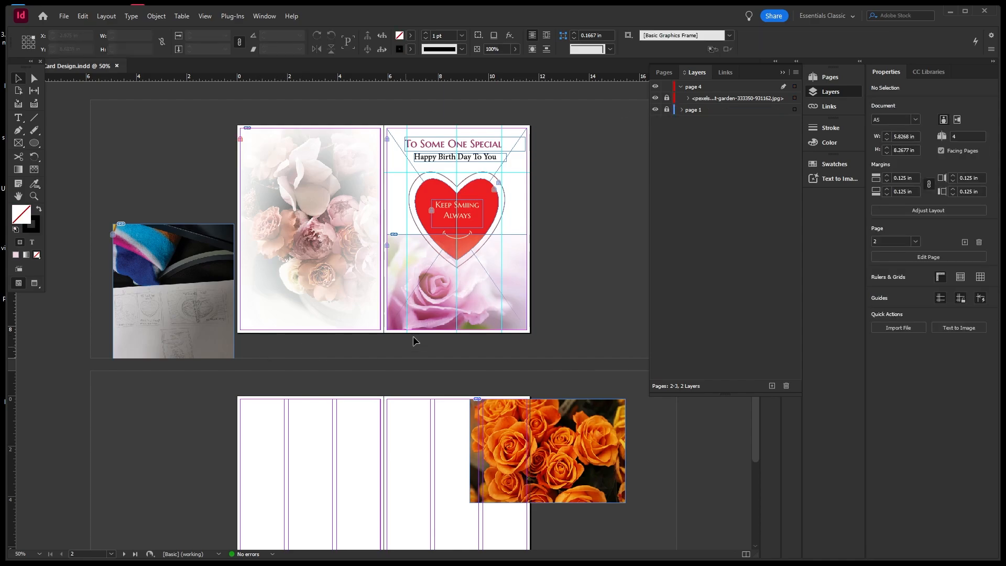
{"action": "left_click", "coordinate": [18, 118]}
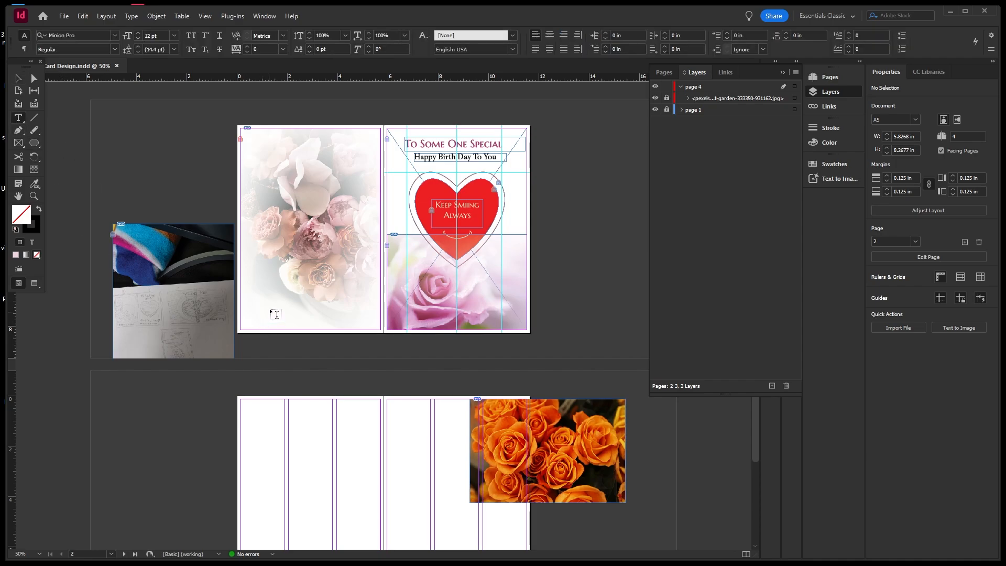
{"action": "left_click_drag", "start_coordinate": [273, 315], "coordinate": [360, 322]}
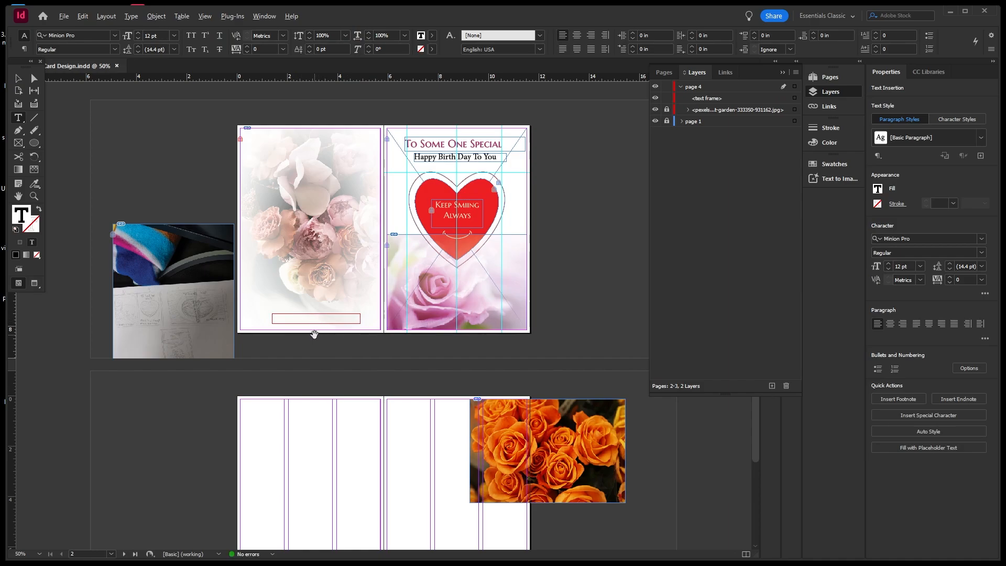
Set the font size to 14 pt and enter "Designed By Pixelstrox" in the new text frame
{"action": "key", "text": "ctrl+equal"}
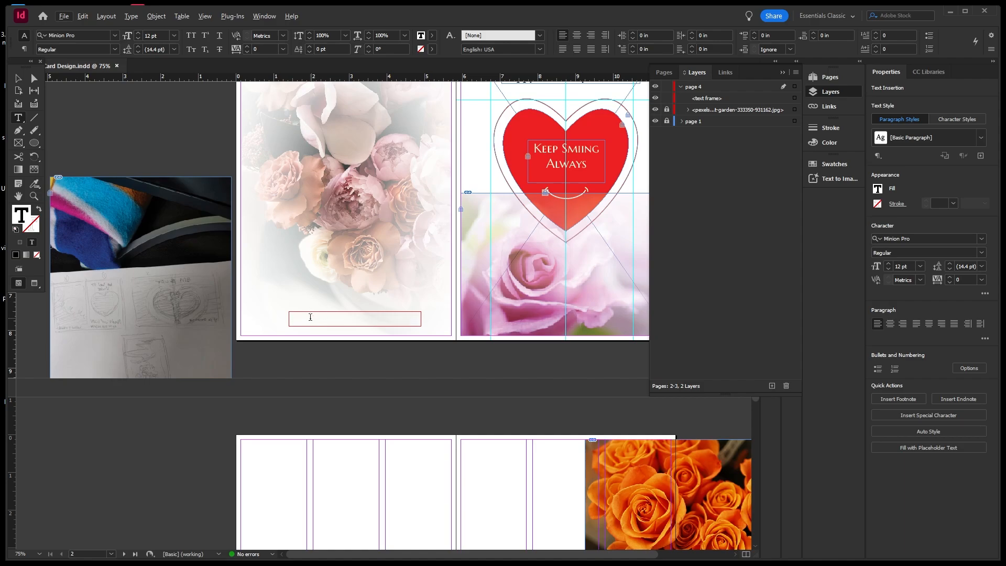
{"action": "left_click", "coordinate": [174, 36]}
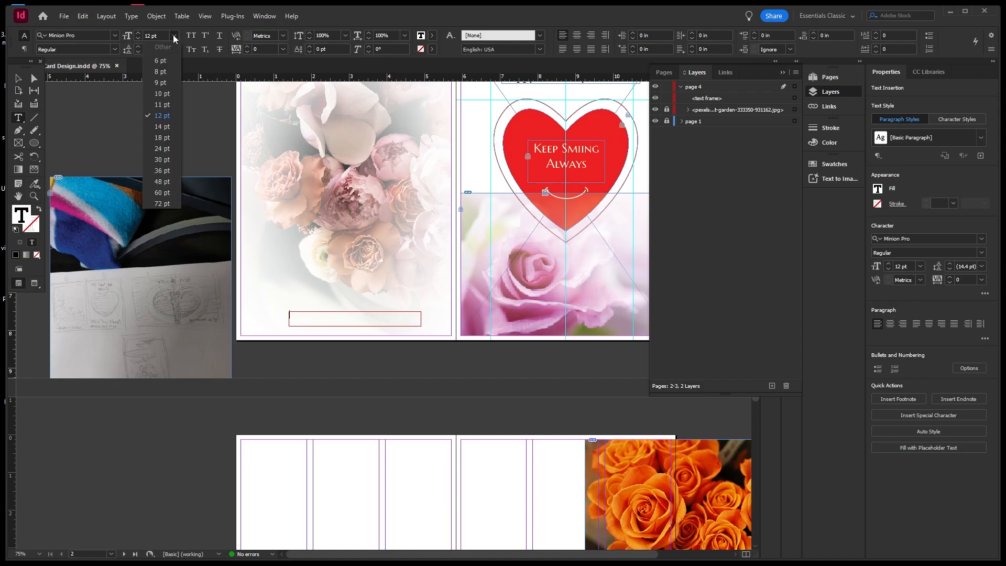
{"action": "left_click", "coordinate": [161, 127]}
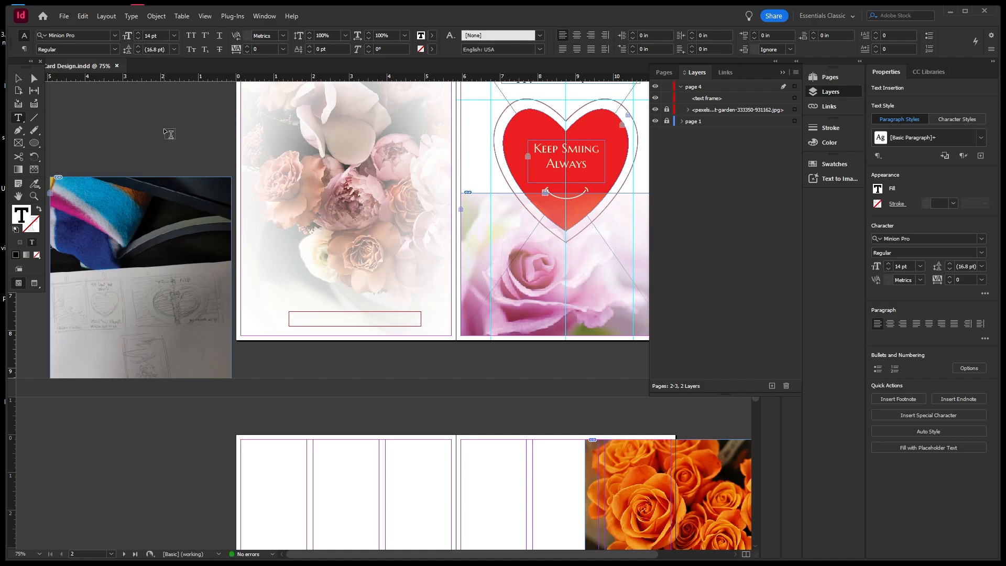
{"action": "type", "text": "Designed By Pixelstrox"}
Spread out the word "Designed" in the credit line by inserting spaces between its letters, keeping "ed" together
{"action": "scroll", "coordinate": [321, 329], "scroll_direction": "up", "scroll_amount": 2}
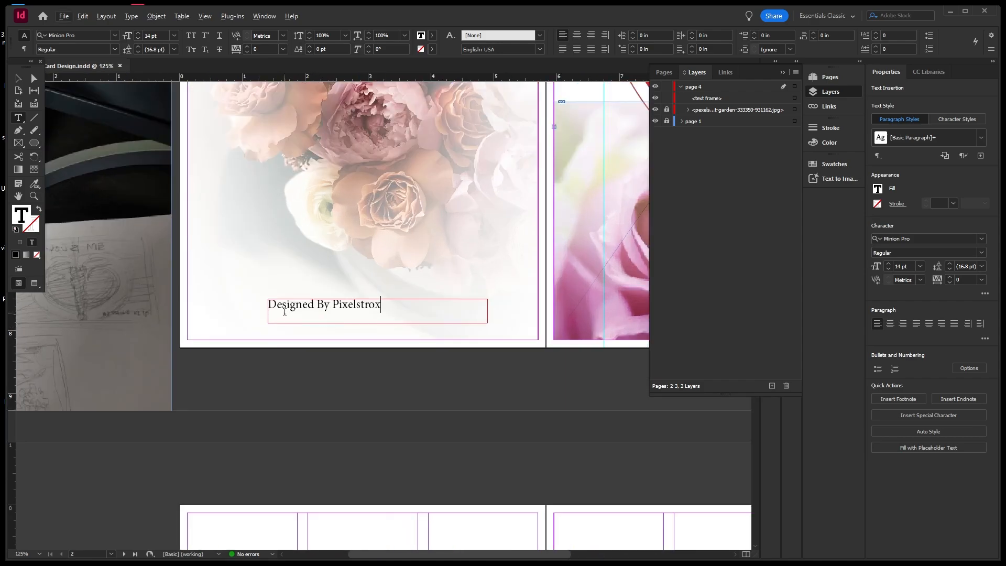
{"action": "left_click", "coordinate": [276, 306]}
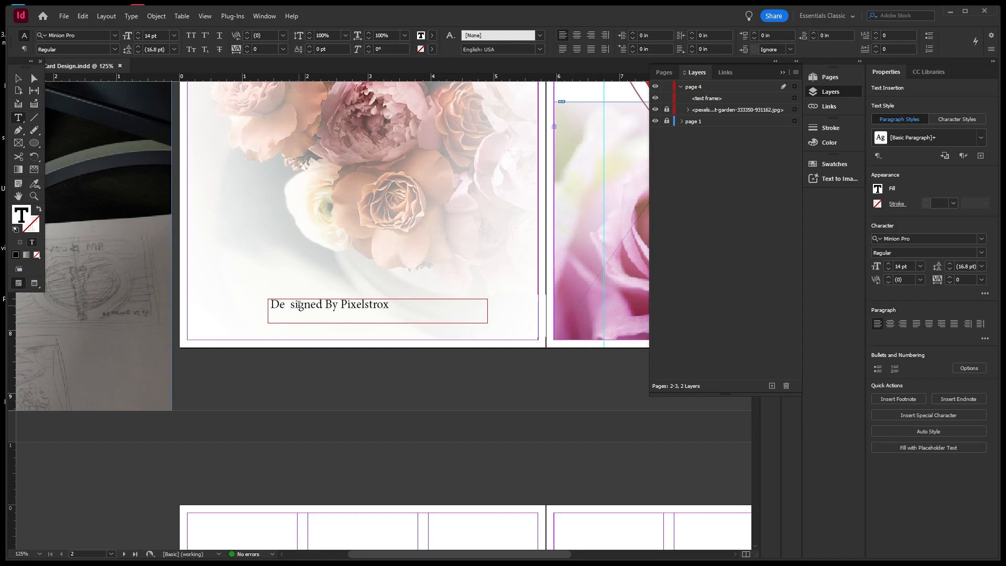
{"action": "key", "text": "BackSpace"}
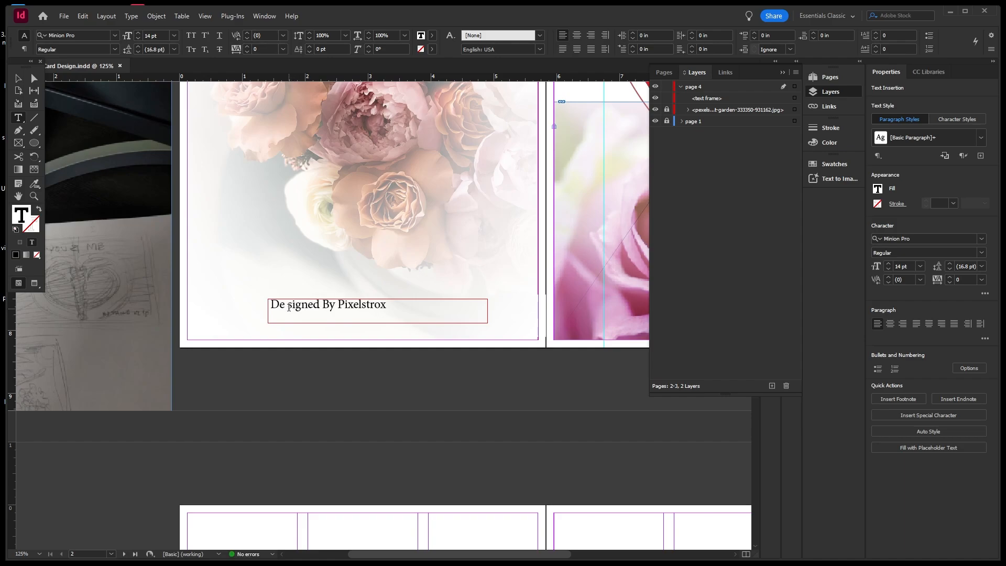
{"action": "left_click", "coordinate": [278, 305]}
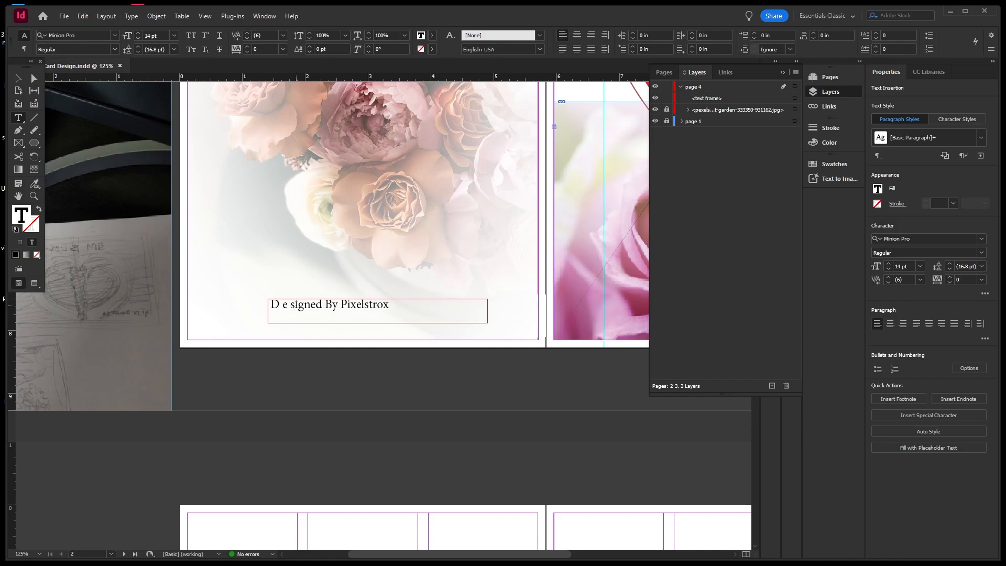
{"action": "left_click", "coordinate": [297, 305]}
{"action": "left_click", "coordinate": [301, 305]}
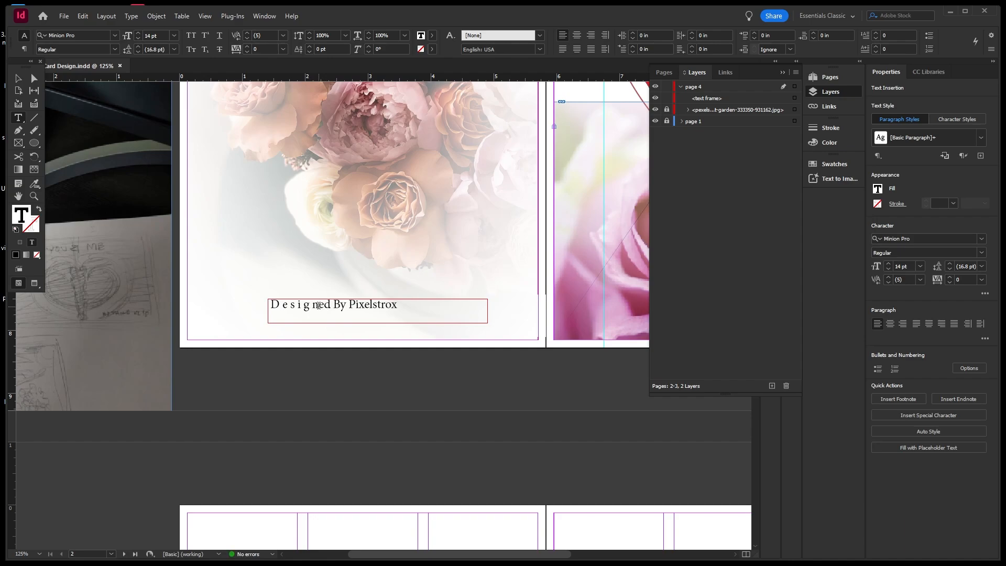
{"action": "left_click", "coordinate": [324, 304]}
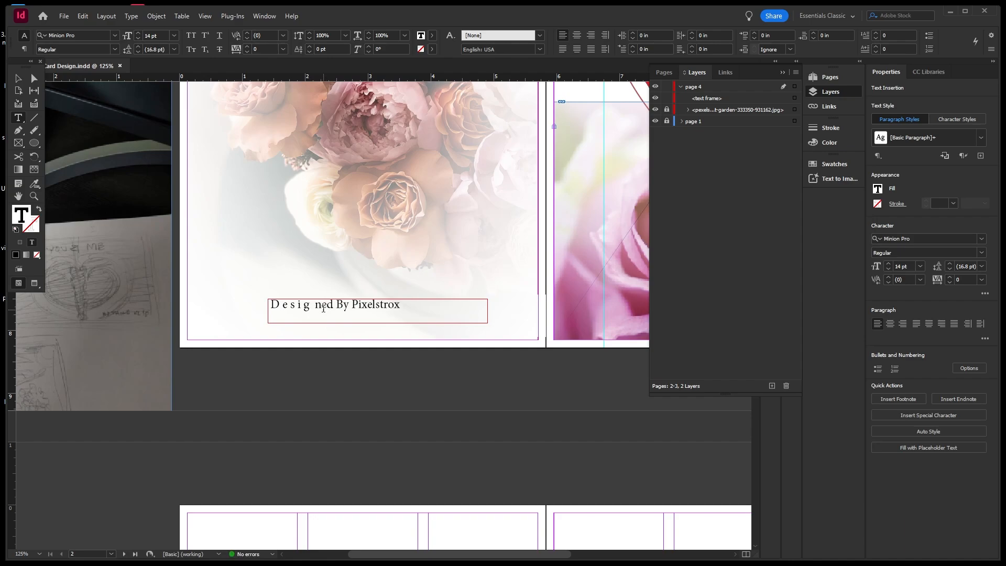
{"action": "left_click", "coordinate": [341, 304]}
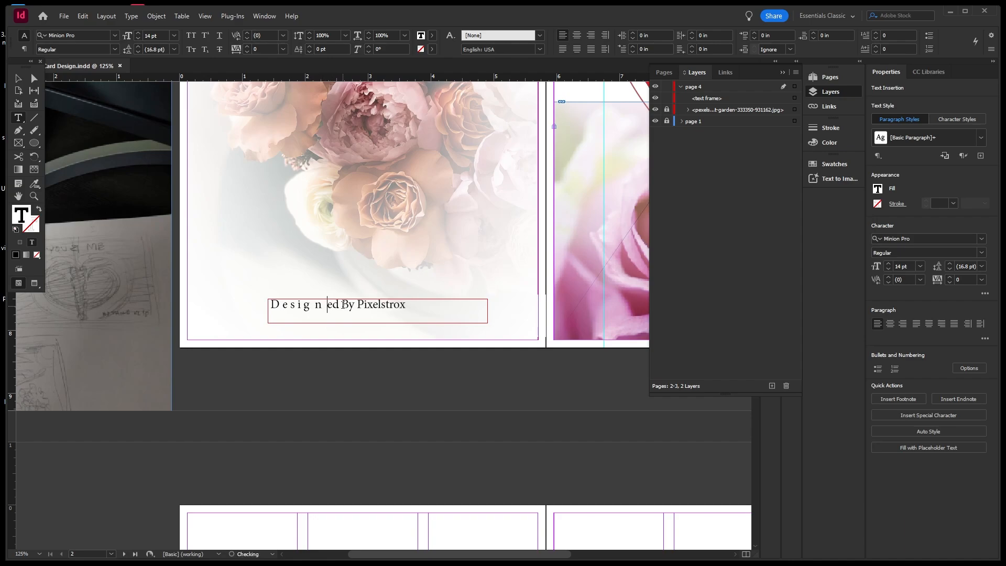
Insert spaces between the letters of "By" and "Pixelstrox" in the credit line
{"action": "left_click", "coordinate": [351, 305]}
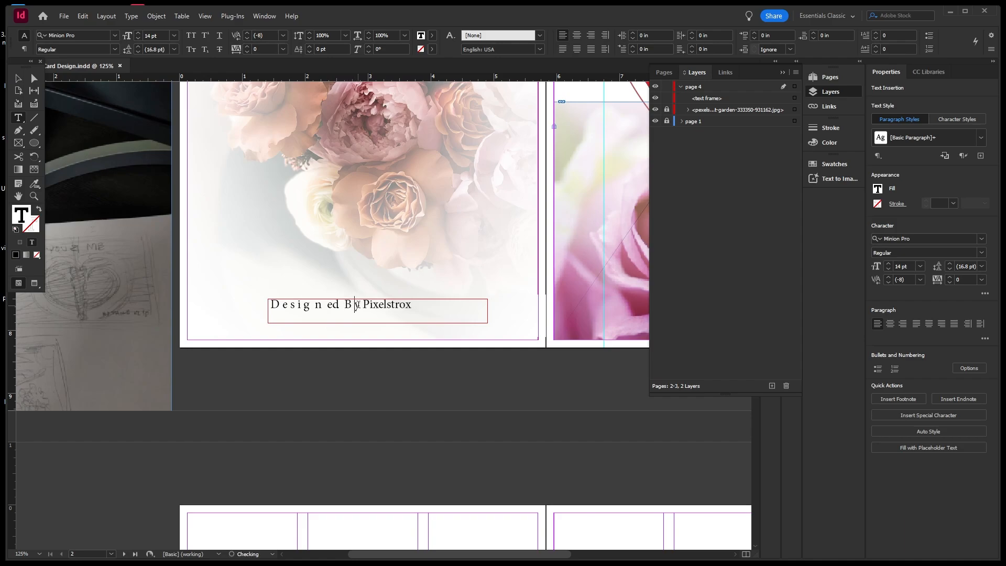
{"action": "left_click", "coordinate": [367, 306]}
{"action": "key", "text": "BackSpace"}
{"action": "left_click", "coordinate": [373, 305]}
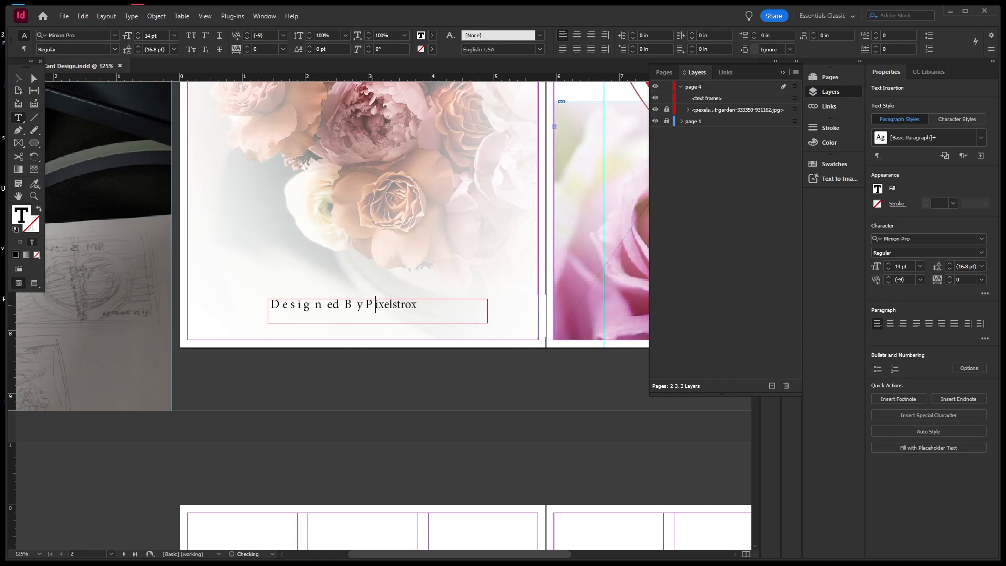
{"action": "left_click", "coordinate": [379, 307]}
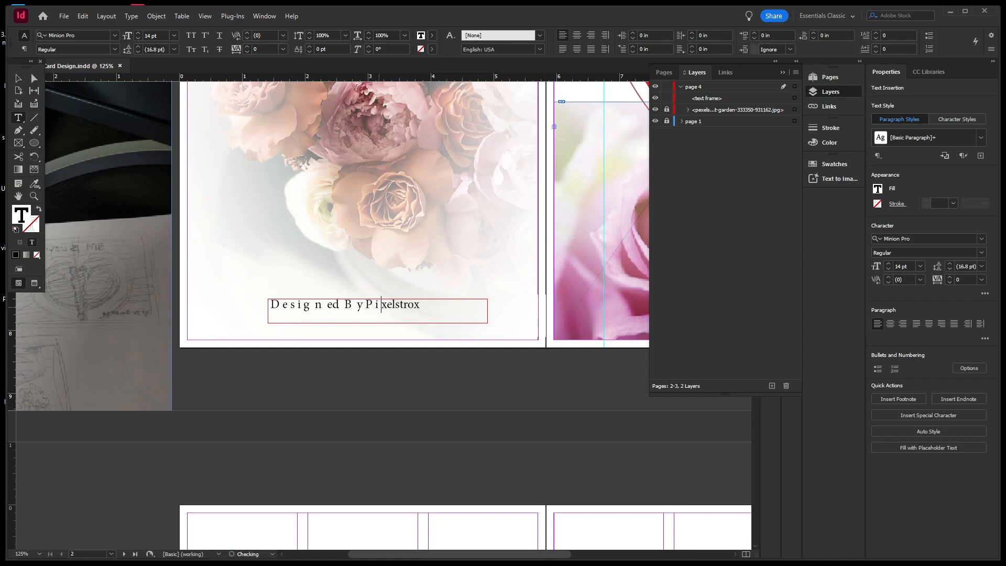
{"action": "left_click", "coordinate": [387, 304]}
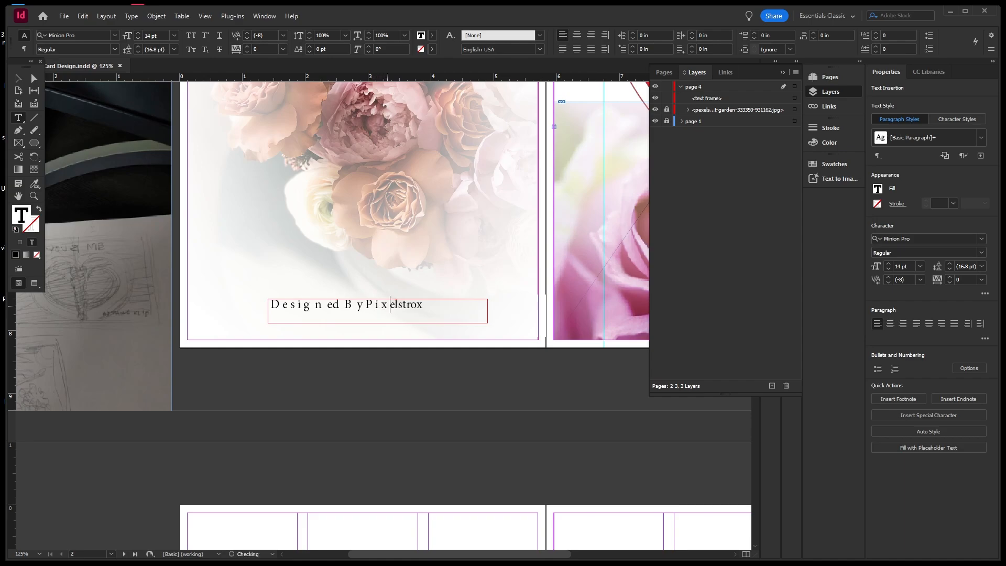
{"action": "left_click", "coordinate": [397, 304]}
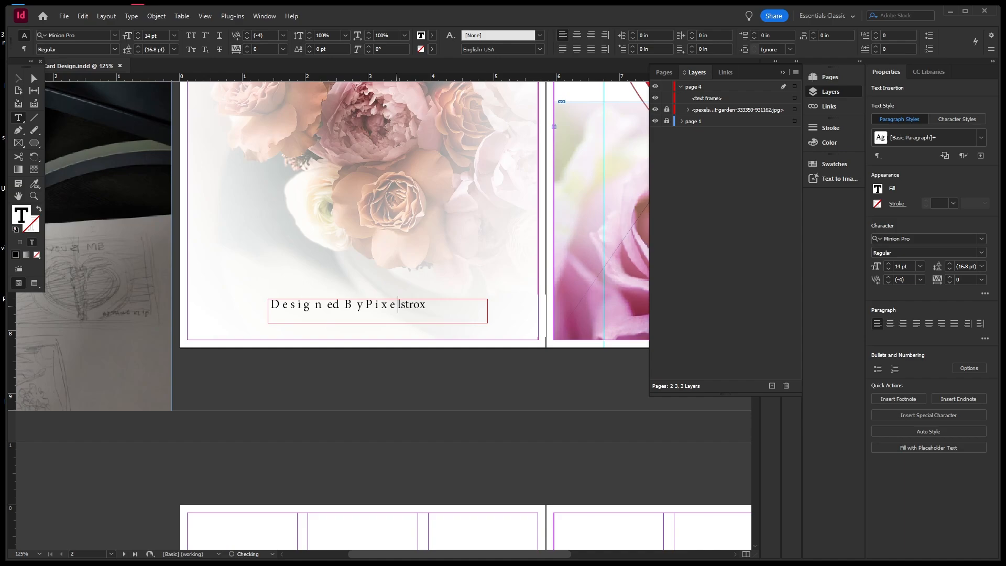
{"action": "left_click", "coordinate": [406, 305]}
{"action": "left_click", "coordinate": [413, 305]}
{"action": "left_click", "coordinate": [423, 305]}
{"action": "left_click", "coordinate": [434, 304]}
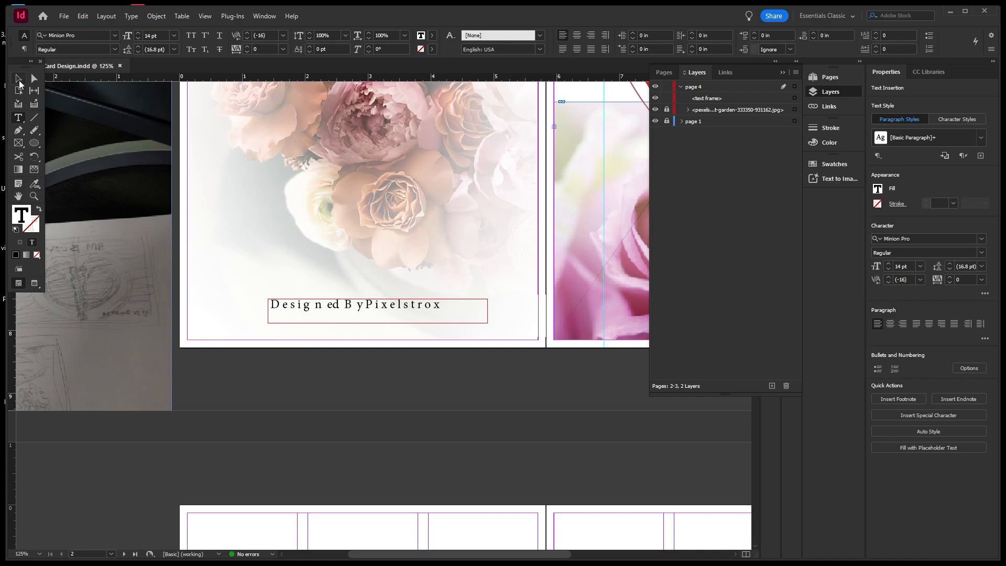
Move the credit text frame down and centre it on the page, at about X 4.73 in, Y 7.76 in
{"action": "left_click", "coordinate": [18, 81]}
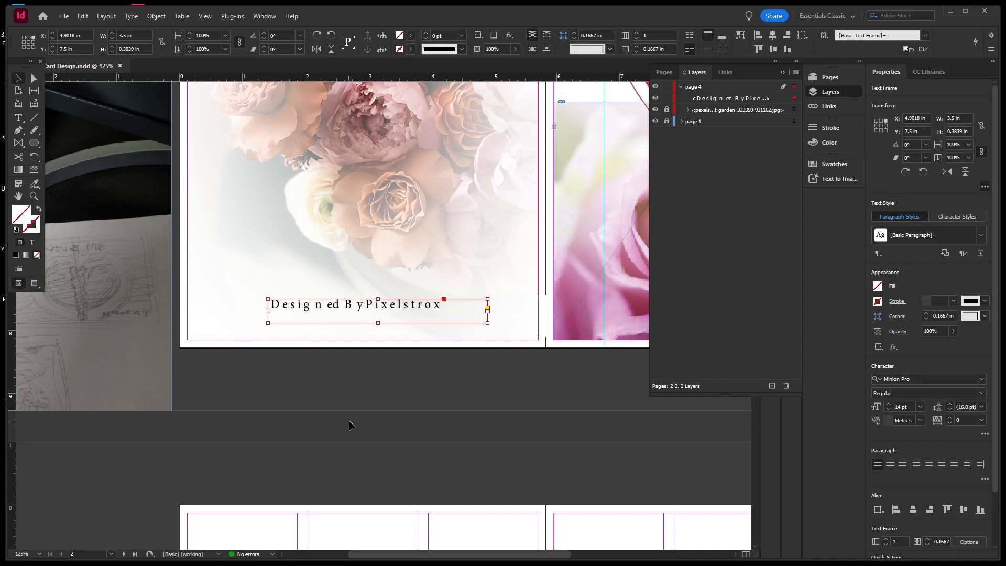
{"action": "key", "text": "ctrl+minus"}
{"action": "key", "text": "ctrl+minus"}
{"action": "key", "text": "ctrl+equal"}
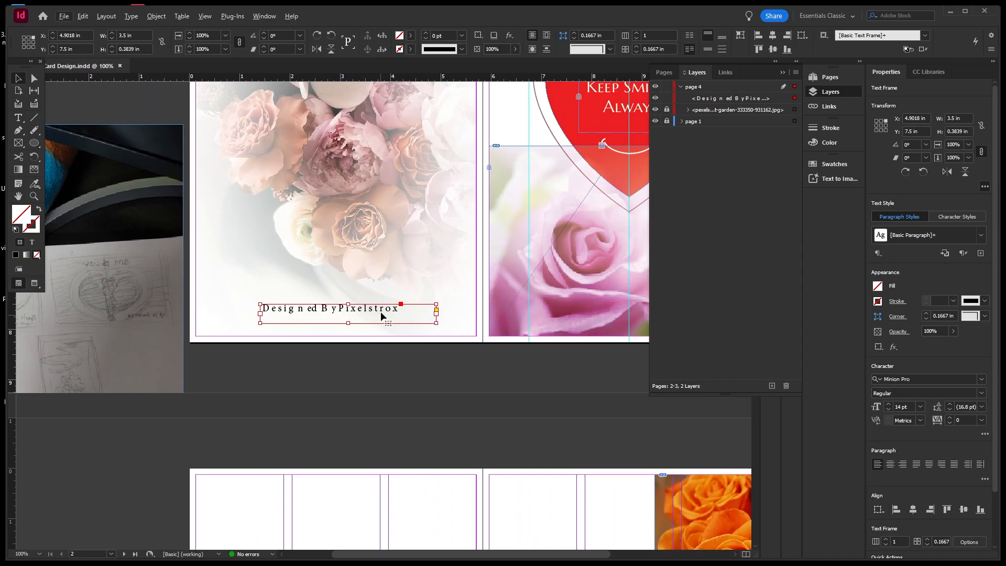
{"action": "left_click_drag", "start_coordinate": [382, 314], "coordinate": [384, 326]}
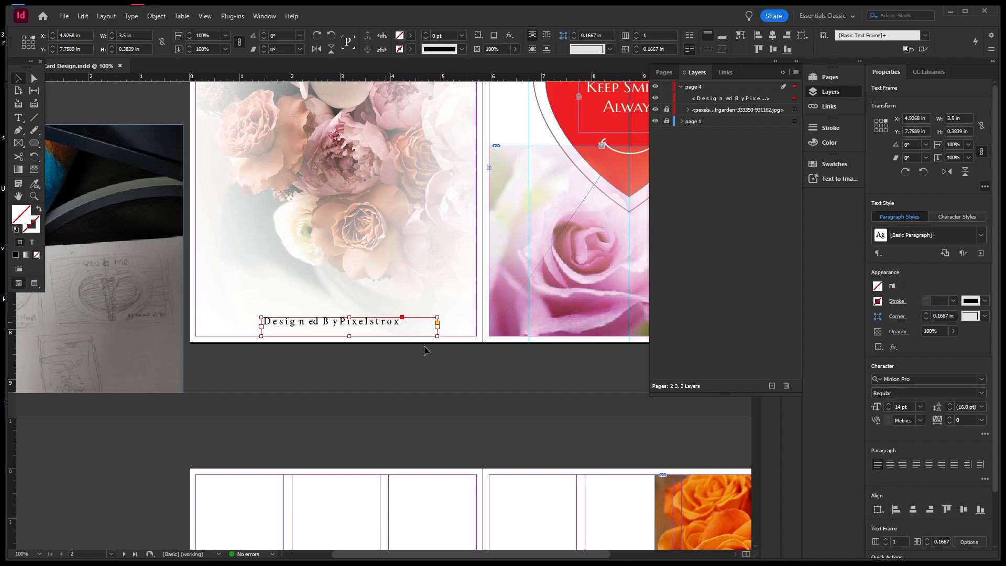
{"action": "left_click", "coordinate": [913, 509]}
{"action": "left_click_drag", "start_coordinate": [353, 325], "coordinate": [348, 326]}
{"action": "right_click", "coordinate": [145, 188]}
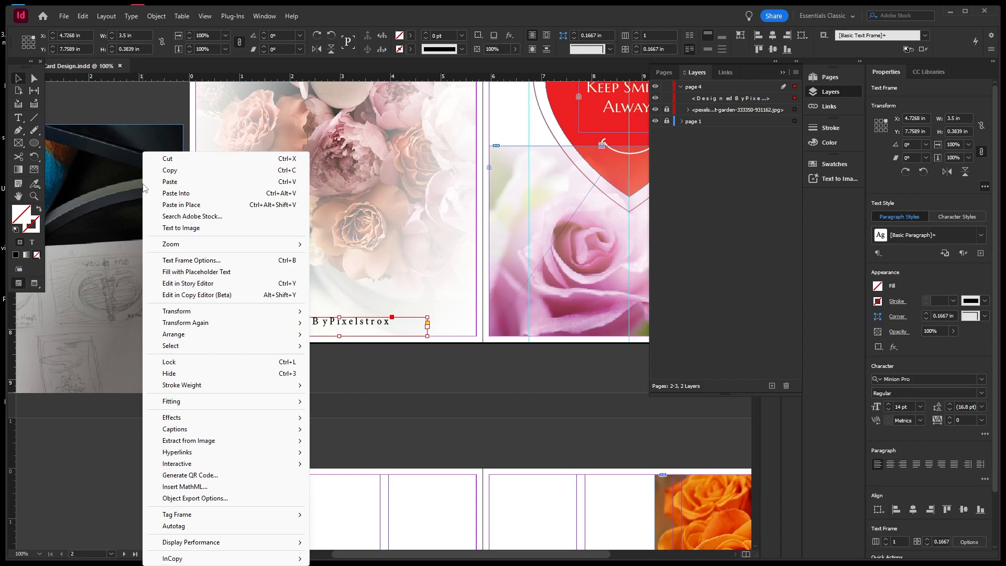
{"action": "left_click", "coordinate": [205, 16]}
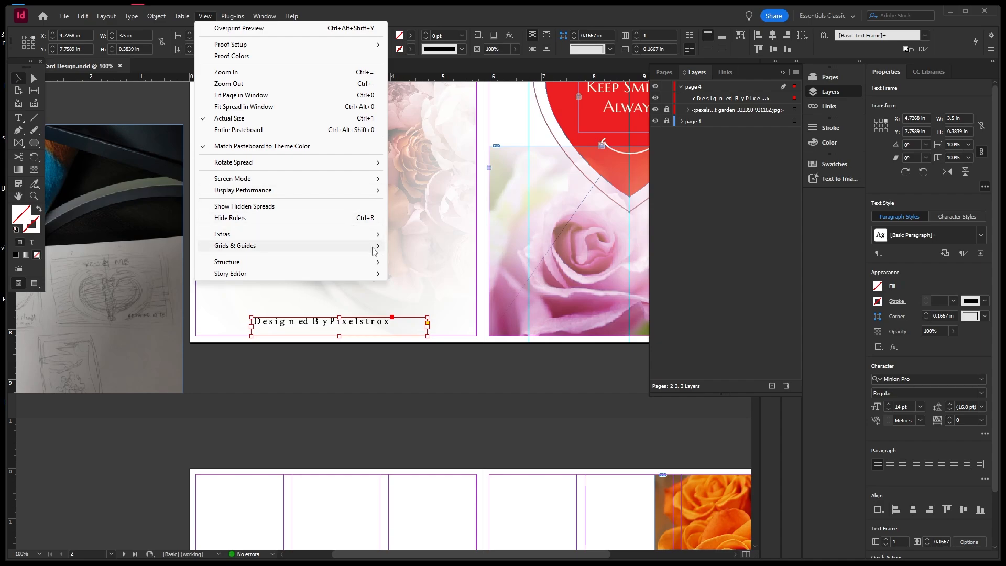
{"action": "mouse_move", "coordinate": [374, 252]}
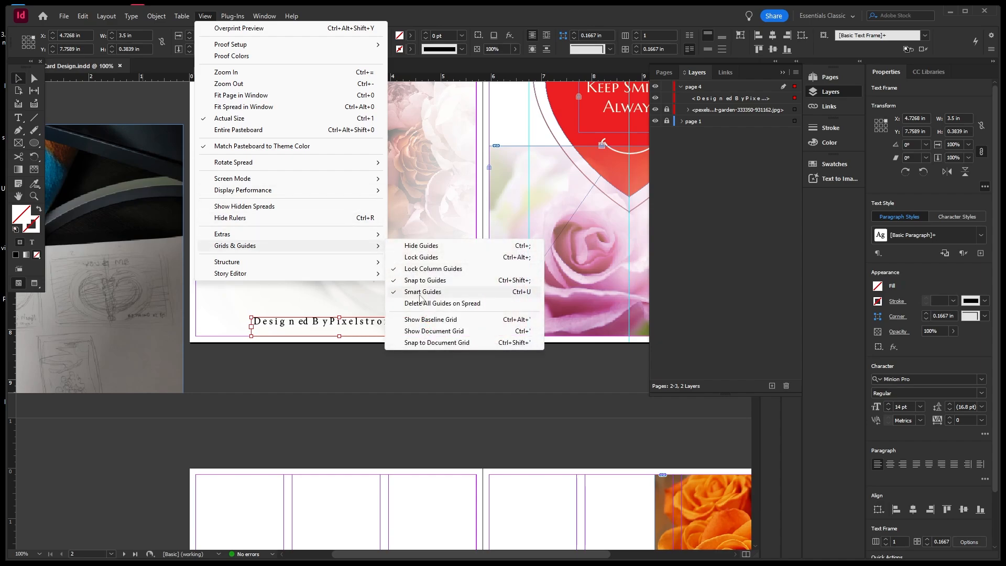
{"action": "left_click", "coordinate": [306, 367]}
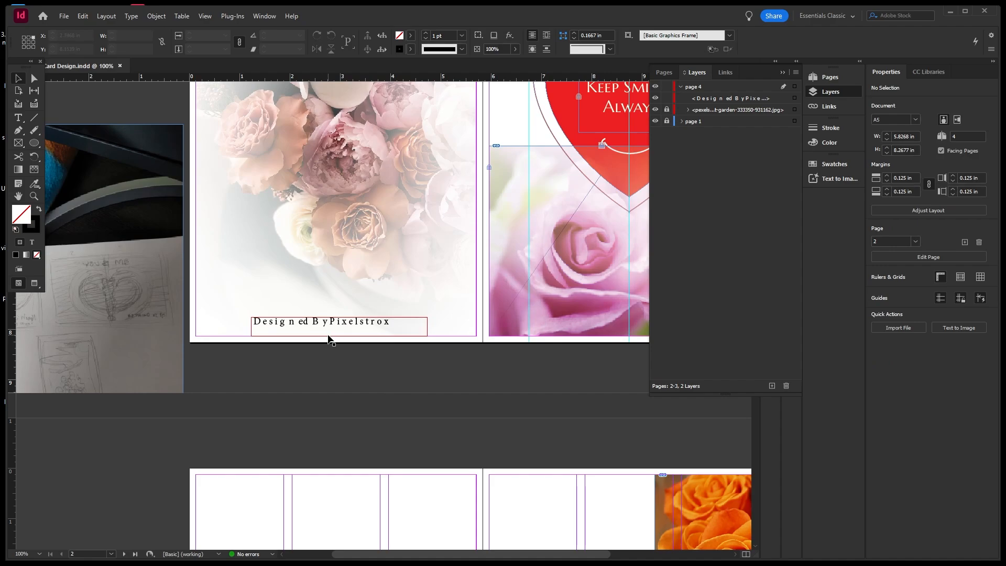
Nudge the credit text frame down to about Y 7.86 in, then deselect it
{"action": "left_click", "coordinate": [370, 324]}
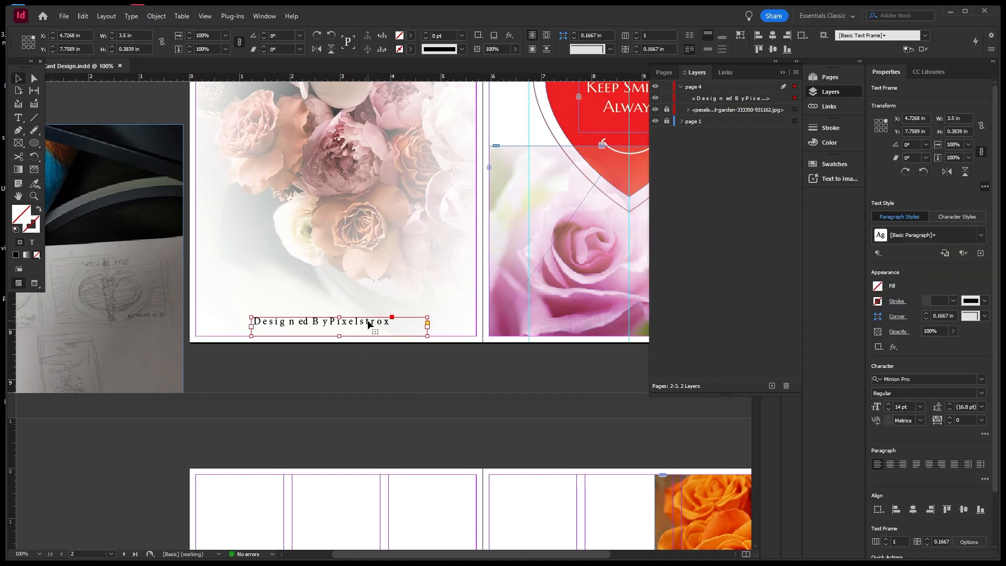
{"action": "key", "text": "Down"}
{"action": "key", "text": "Down"}
{"action": "key", "text": "Down"}
{"action": "key", "text": "Down"}
{"action": "key", "text": "Down"}
{"action": "key", "text": "Down"}
{"action": "key", "text": "Down"}
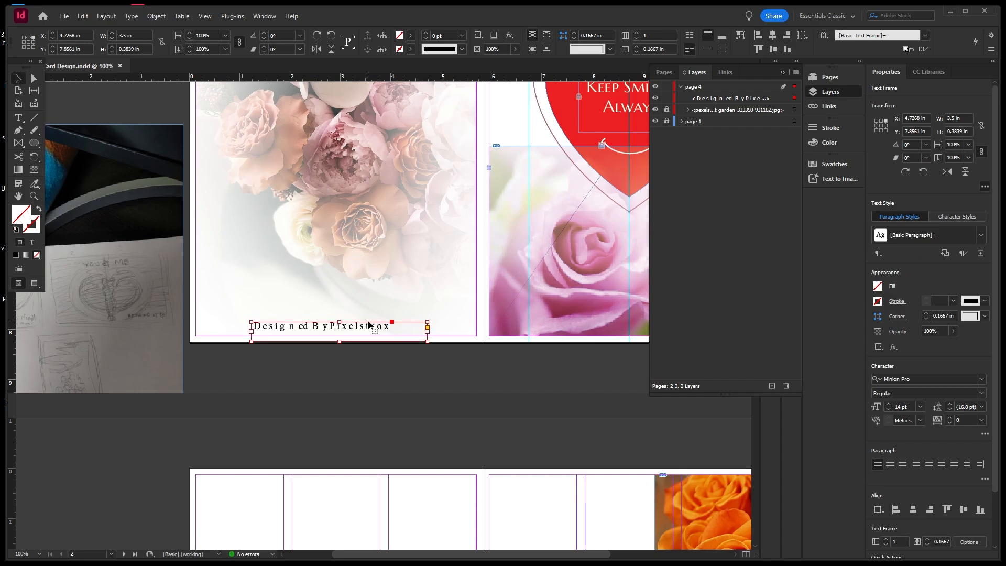
{"action": "left_click", "coordinate": [382, 394]}
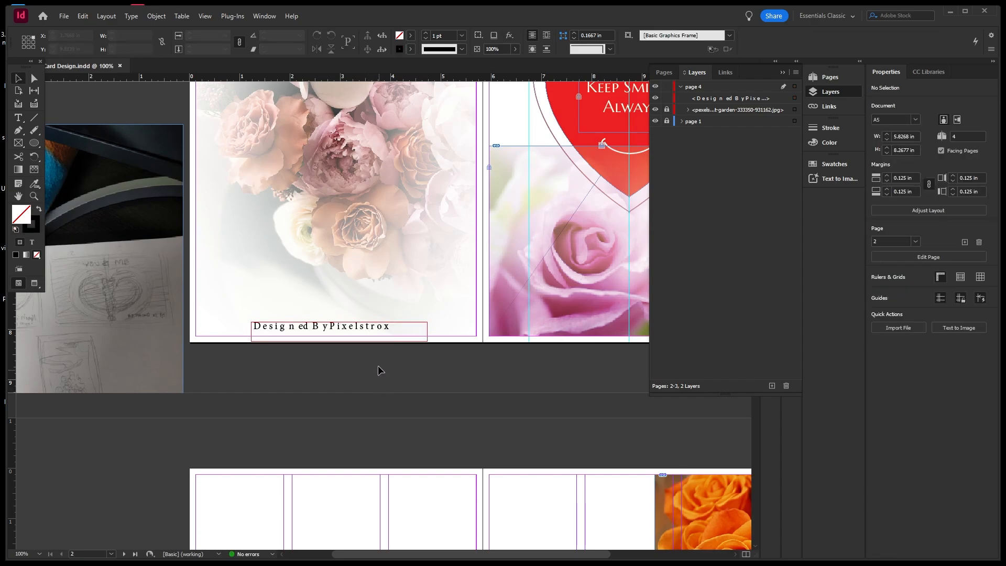
Even out the letter spacing of "ned" in the credit line, separating "e" from "d" and removing the extra space before "e"
{"action": "key", "text": "ctrl+minus"}
{"action": "key", "text": "ctrl+minus"}
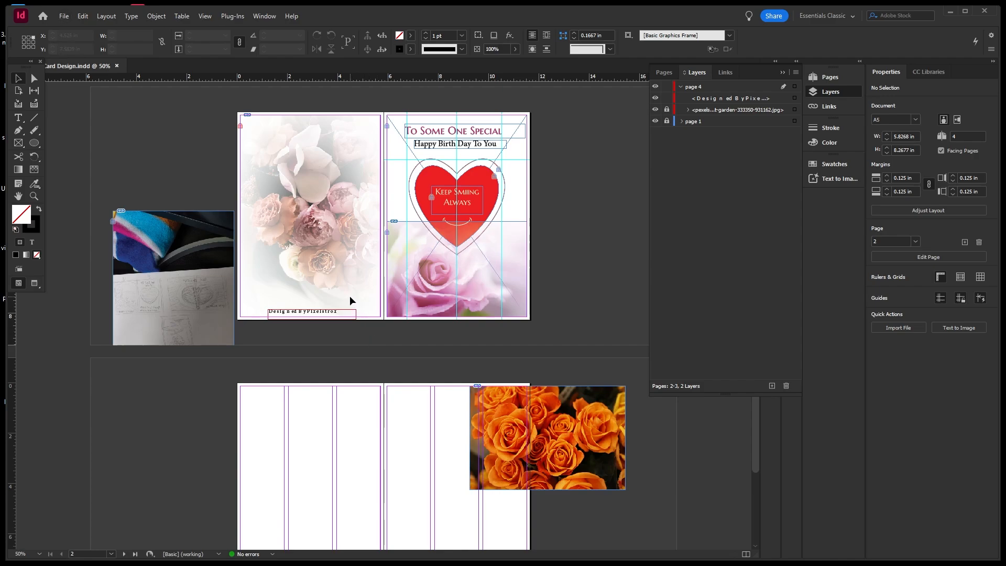
{"action": "scroll", "coordinate": [294, 317], "scroll_direction": "up", "scroll_amount": 1}
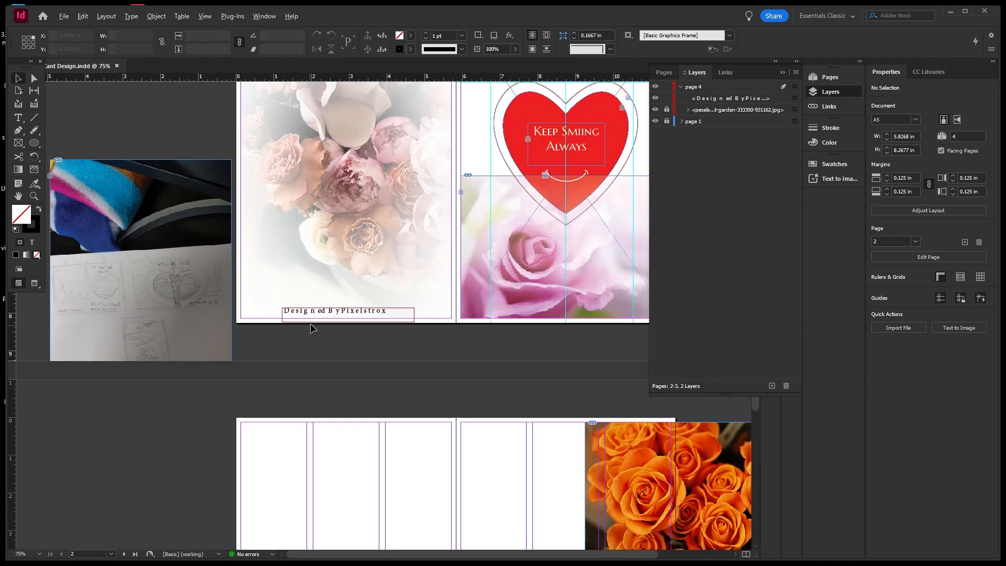
{"action": "scroll", "coordinate": [312, 322], "scroll_direction": "up", "scroll_amount": 1}
{"action": "scroll", "coordinate": [318, 323], "scroll_direction": "up", "scroll_amount": 1}
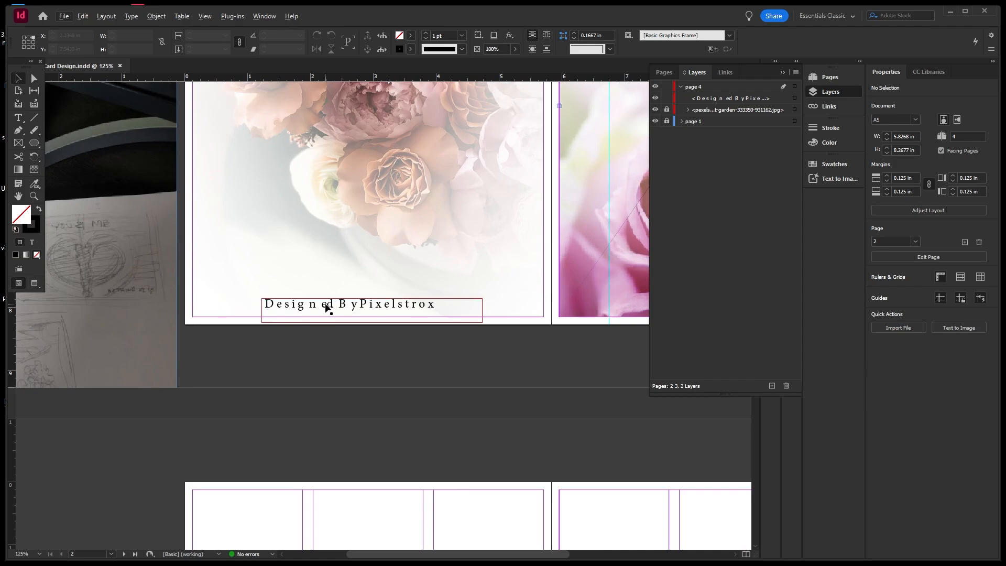
{"action": "double_click", "coordinate": [326, 308]}
{"action": "key", "text": "ctrl+a"}
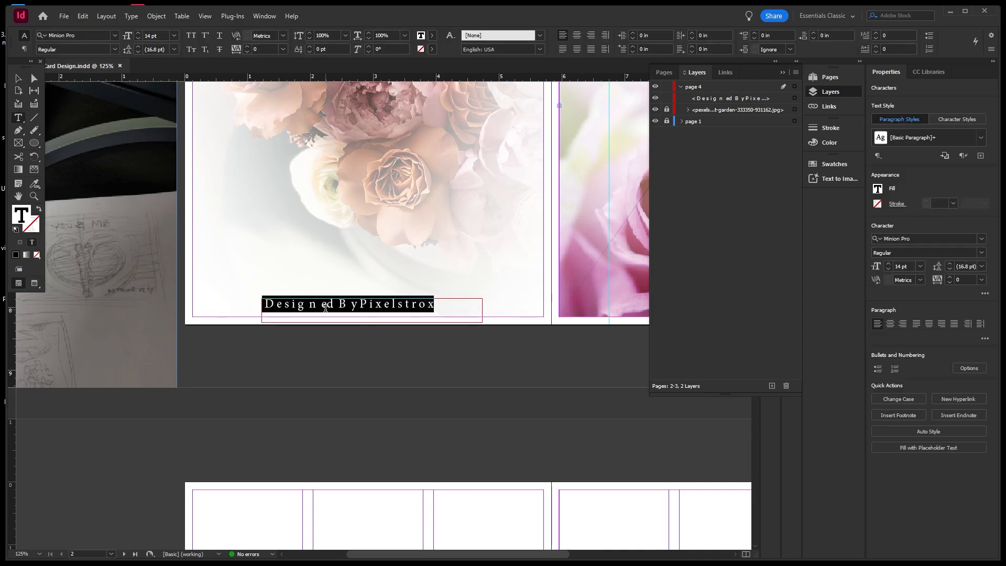
{"action": "left_click", "coordinate": [327, 308]}
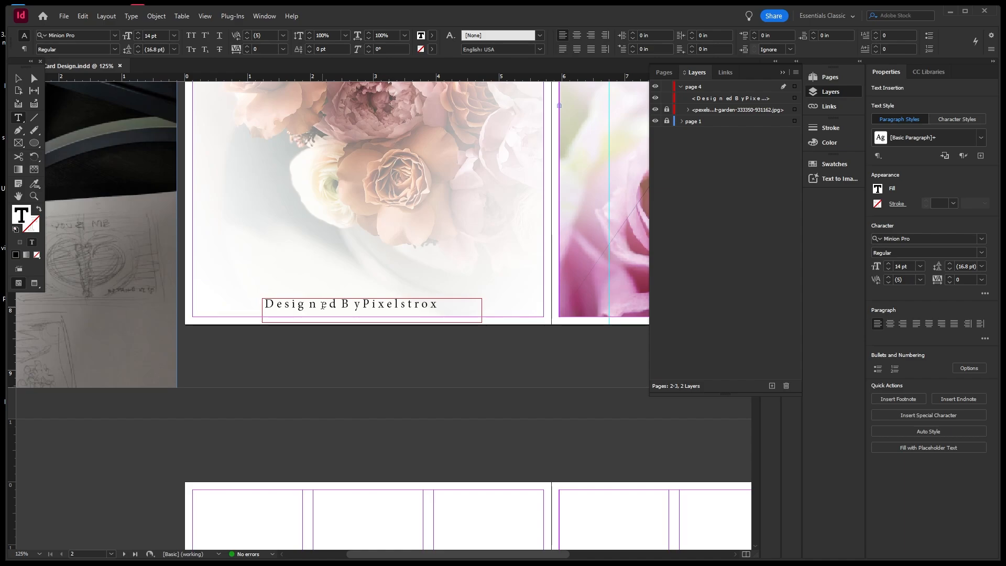
{"action": "key", "text": "BackSpace"}
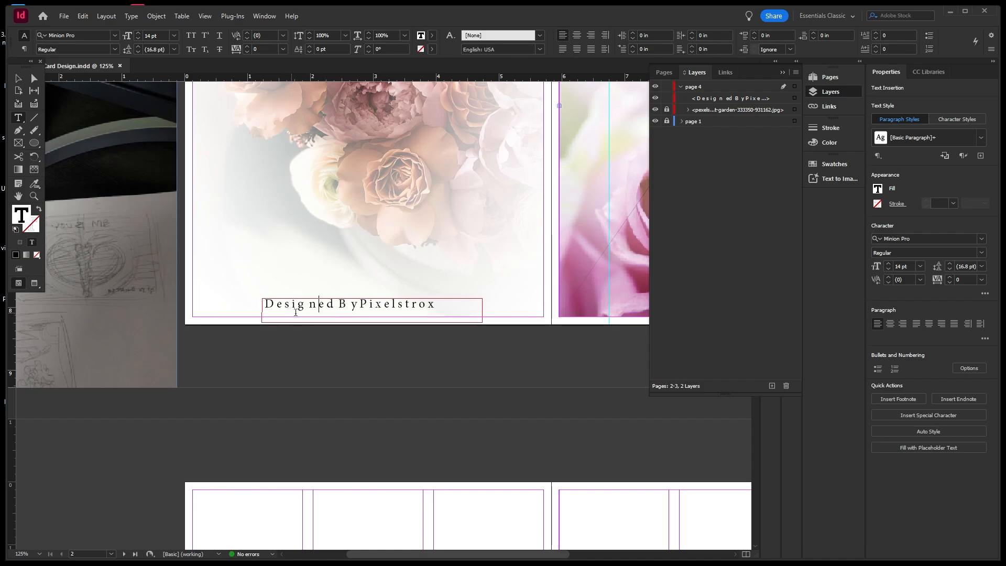
Remove the space inside "By" and insert one between "By" and "Pixelstrox" in the credit line
{"action": "left_click", "coordinate": [353, 304]}
{"action": "key", "text": "BackSpace"}
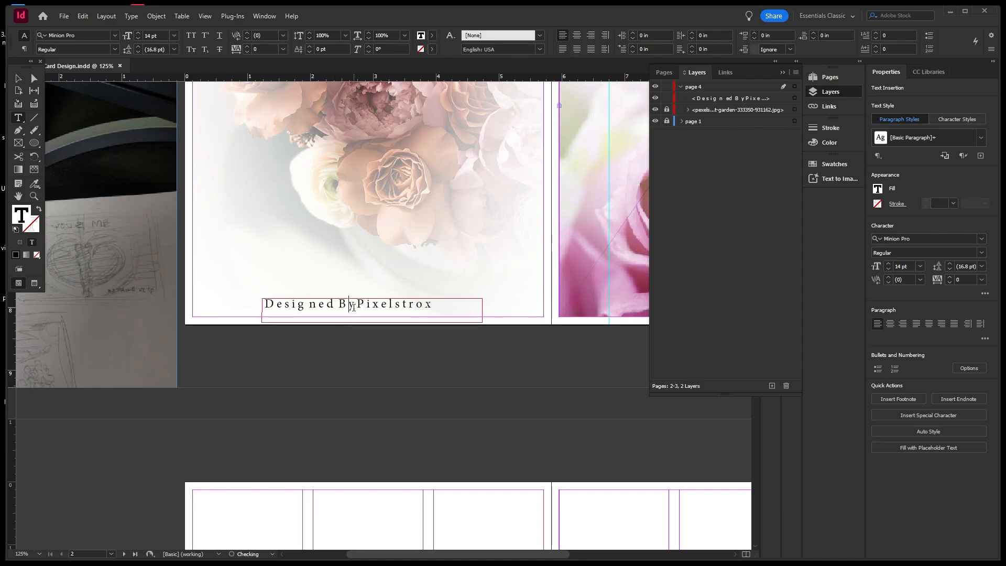
{"action": "left_click", "coordinate": [359, 305]}
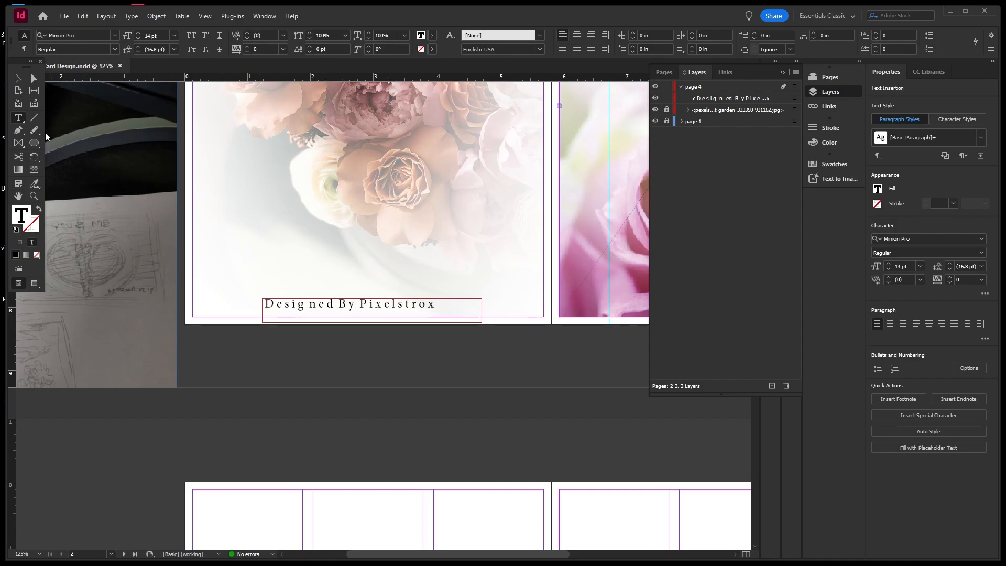
Deselect the credit text and lock it on the page 4 layer
{"action": "left_click", "coordinate": [19, 82]}
{"action": "left_click", "coordinate": [153, 174]}
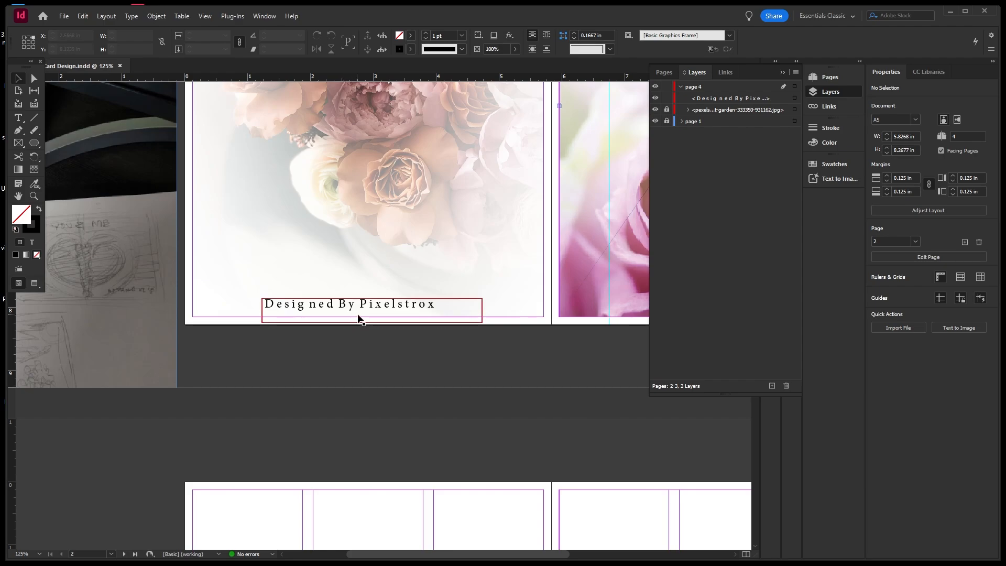
{"action": "left_click", "coordinate": [667, 98]}
{"action": "scroll", "coordinate": [376, 319], "scroll_direction": "down", "scroll_amount": 3}
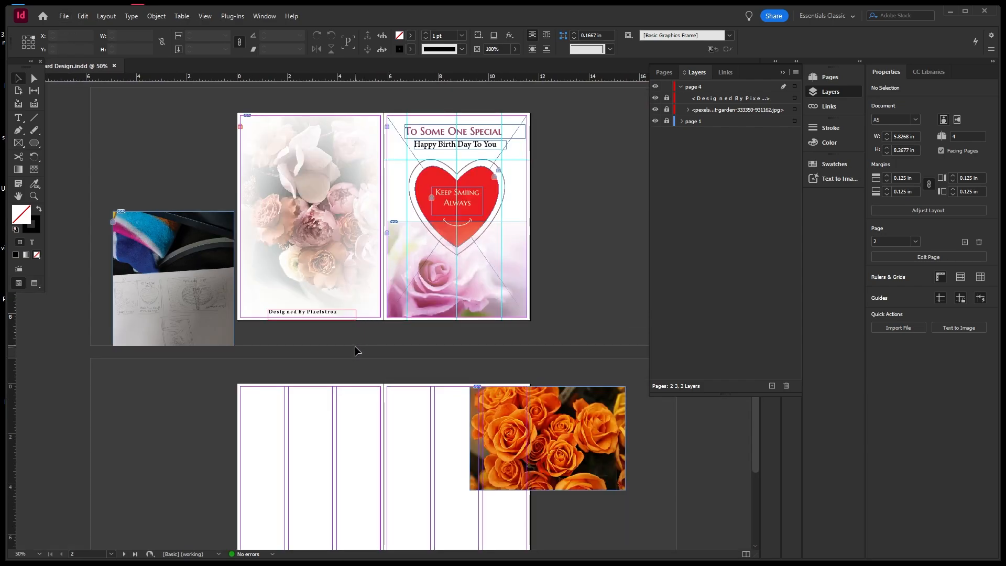
Unlock the page 1 layer and cut the orange roses photo from the inside spread
{"action": "scroll", "coordinate": [516, 201], "scroll_direction": "down", "scroll_amount": 1}
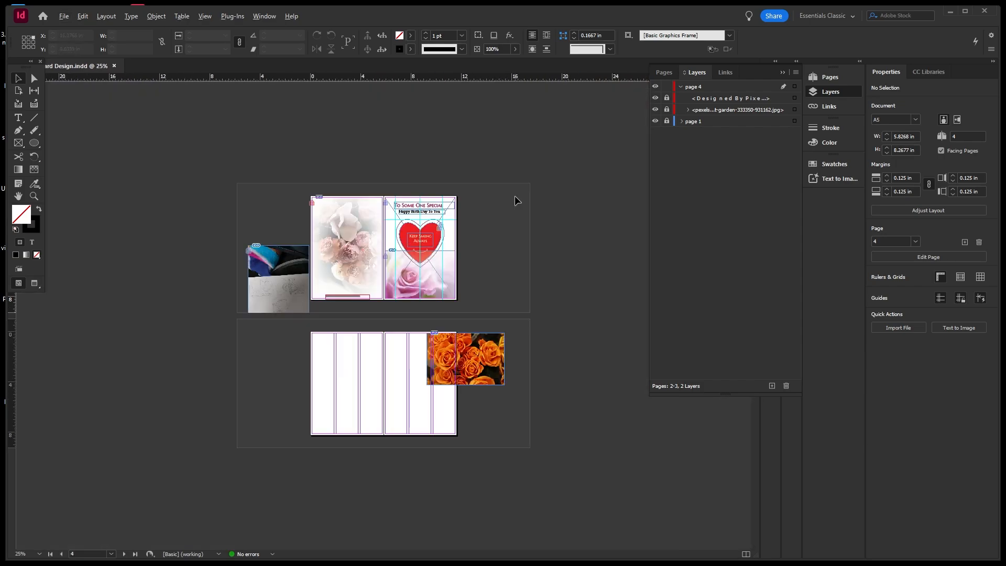
{"action": "scroll", "coordinate": [379, 389], "scroll_direction": "up", "scroll_amount": 1}
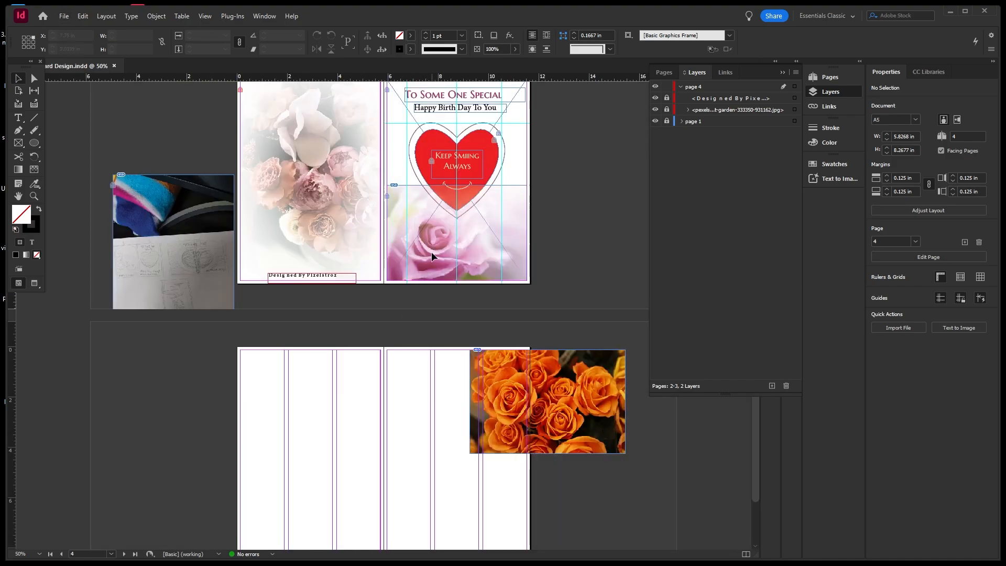
{"action": "scroll", "coordinate": [398, 370], "scroll_direction": "down", "scroll_amount": 1}
{"action": "scroll", "coordinate": [388, 392], "scroll_direction": "up", "scroll_amount": 1}
{"action": "scroll", "coordinate": [388, 392], "scroll_direction": "down", "scroll_amount": 1}
{"action": "left_click", "coordinate": [476, 363]}
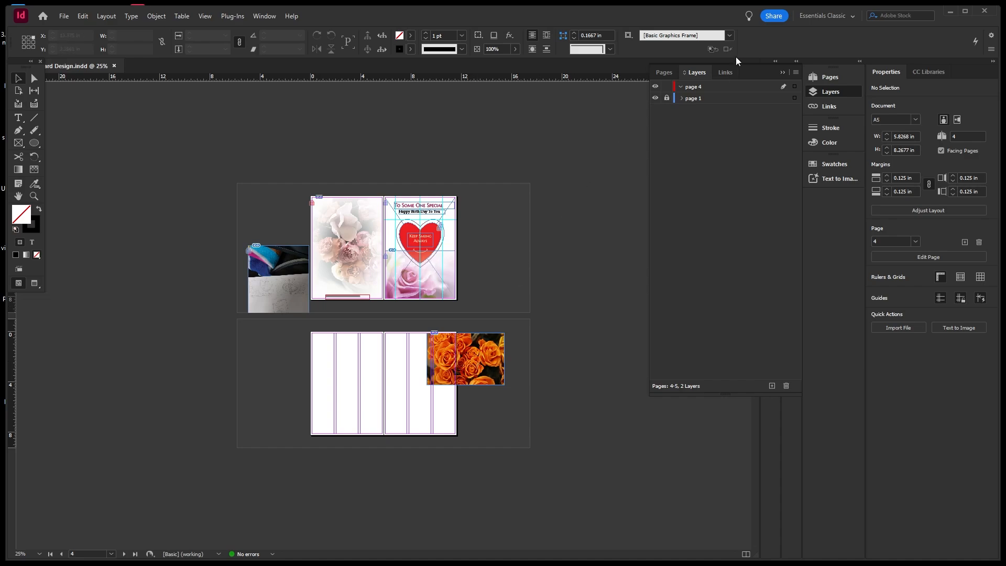
{"action": "left_click", "coordinate": [666, 99]}
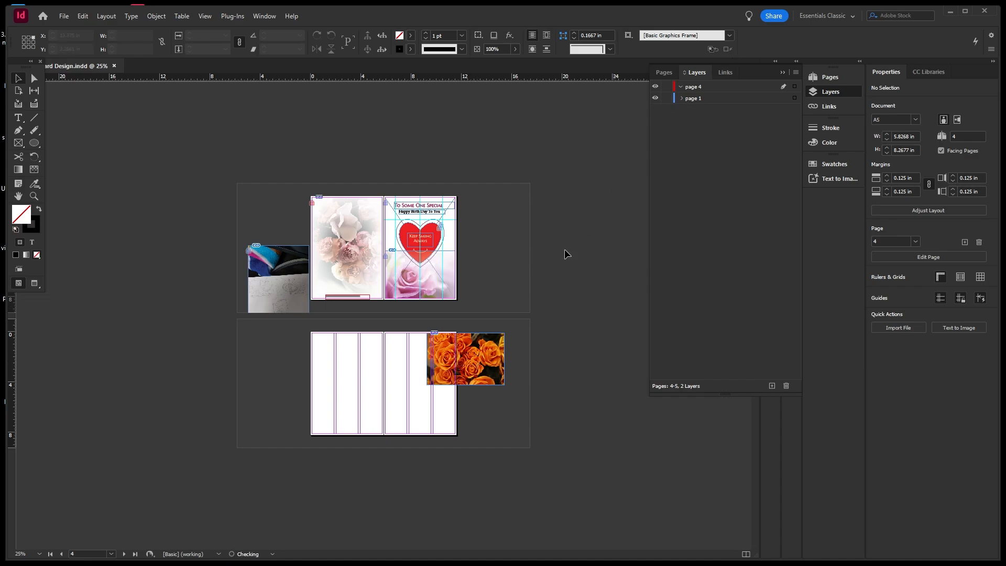
{"action": "left_click", "coordinate": [486, 370]}
{"action": "left_click_drag", "start_coordinate": [484, 369], "coordinate": [548, 404]}
{"action": "key", "text": "Delete"}
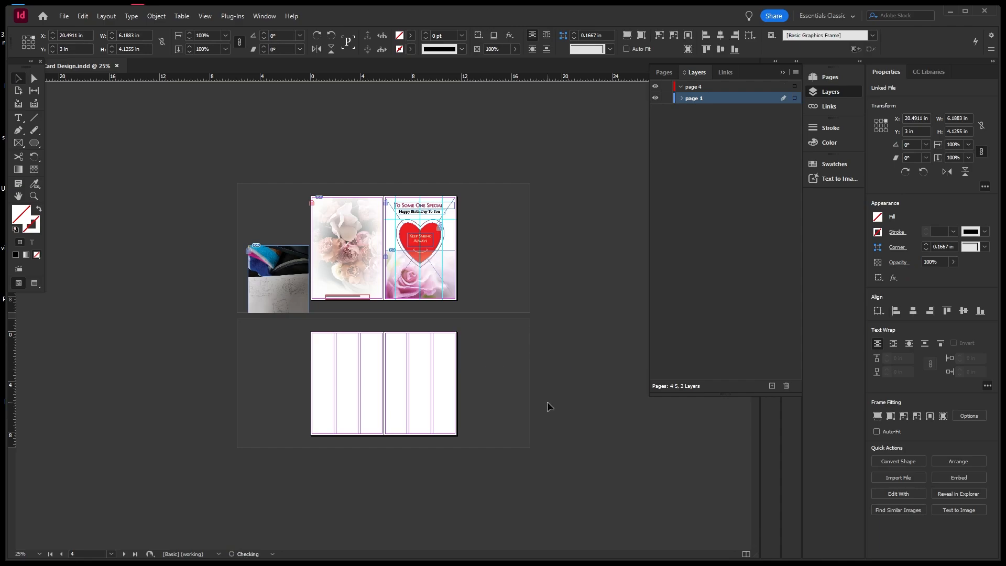
Lock the page 1 layer and paste the orange roses photo onto the page 4 layer, overlapping the inside spread's outer left edge
{"action": "left_click", "coordinate": [667, 99]}
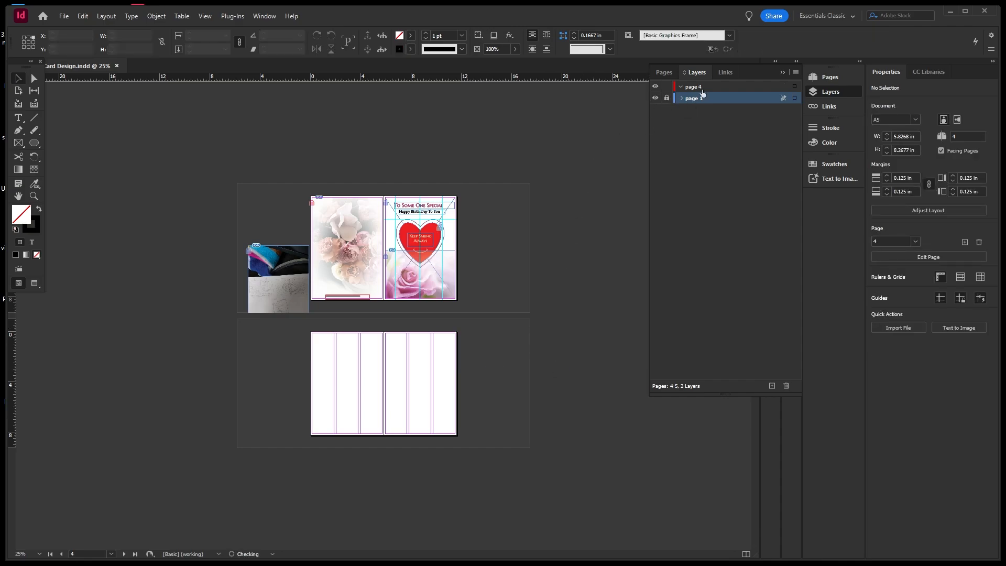
{"action": "left_click", "coordinate": [706, 88]}
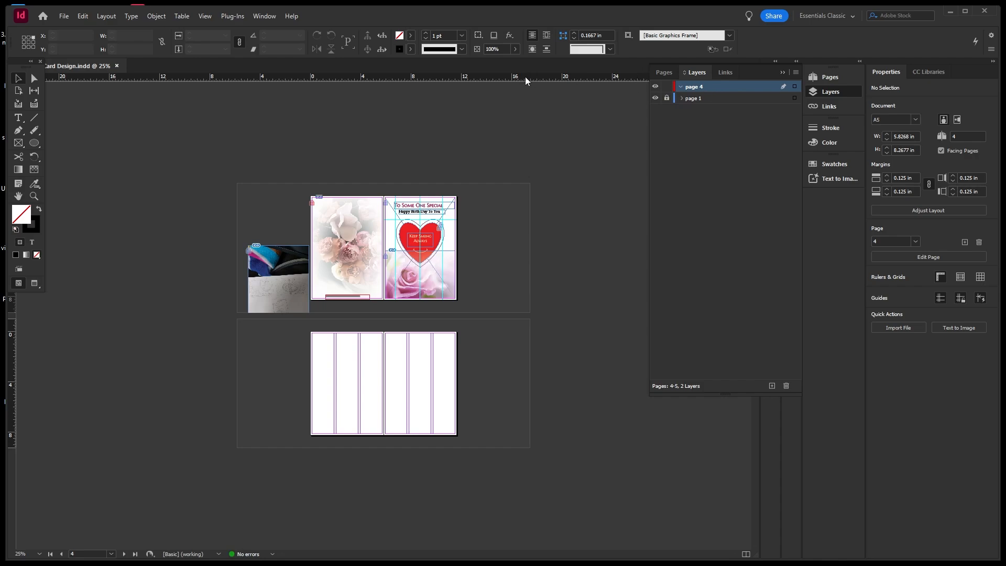
{"action": "key", "text": "ctrl+z"}
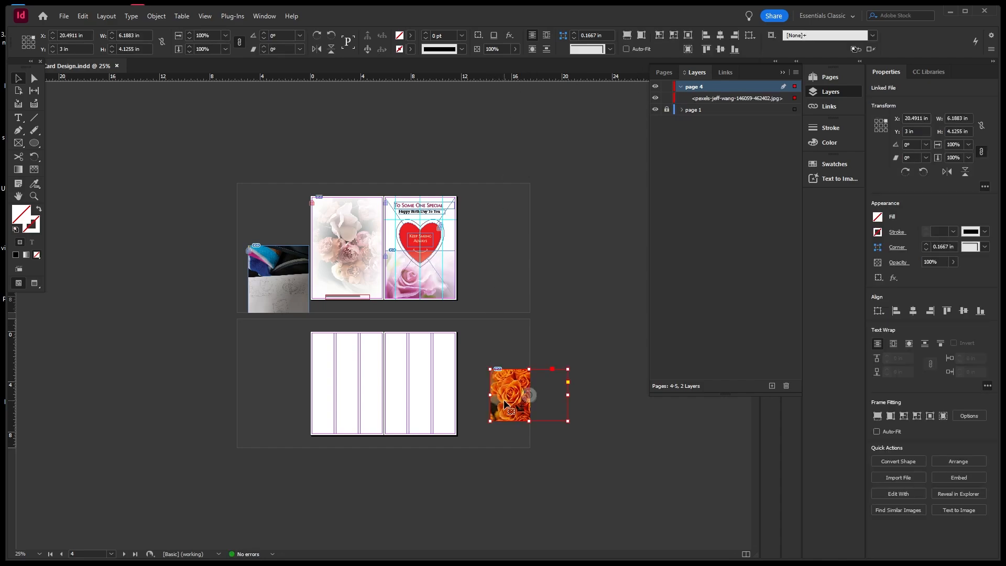
{"action": "left_click_drag", "start_coordinate": [511, 387], "coordinate": [268, 391]}
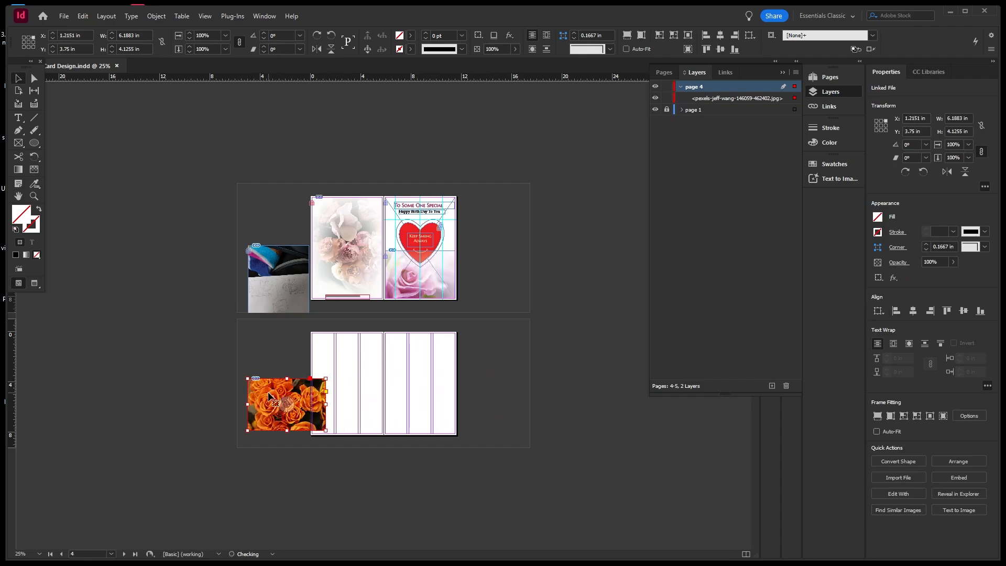
Draw an empty rectangle frame across both inside pages from margin to margin, about 11.40 by 8.02 in
{"action": "key", "text": "ctrl+="}
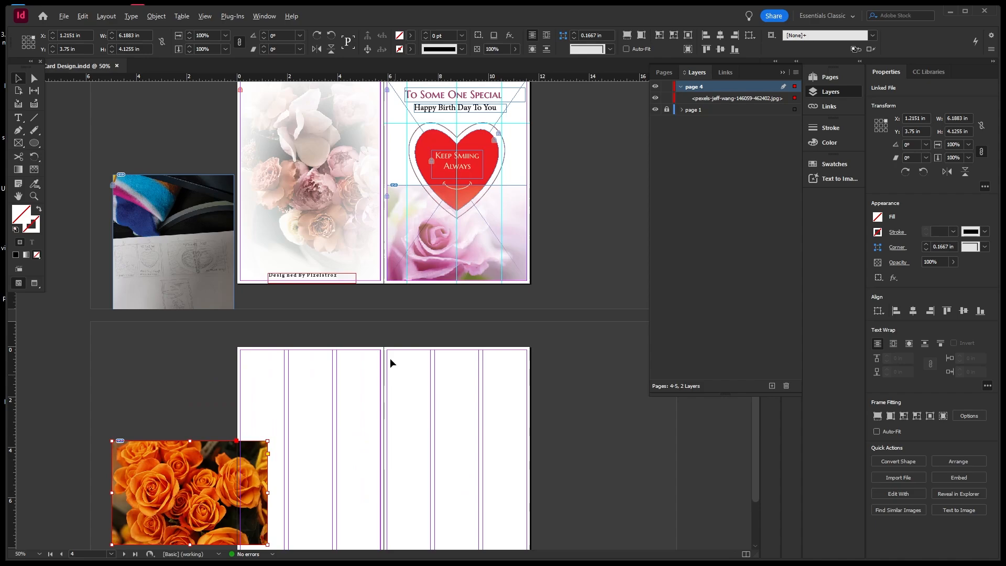
{"action": "key", "text": "ctrl+-"}
{"action": "left_click", "coordinate": [19, 142]}
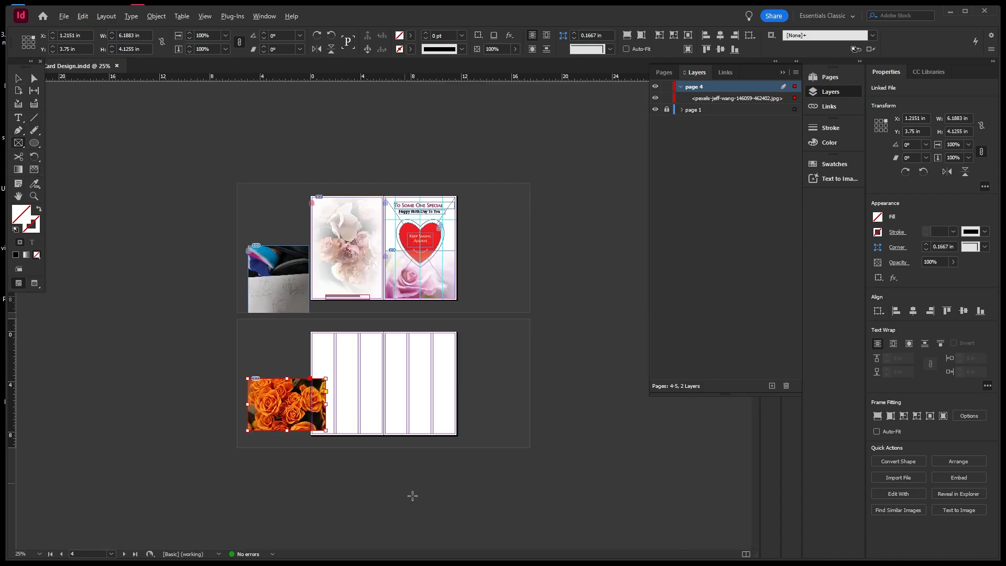
{"action": "key", "text": "ctrl+="}
{"action": "scroll", "coordinate": [444, 262], "scroll_direction": "down", "scroll_amount": 3}
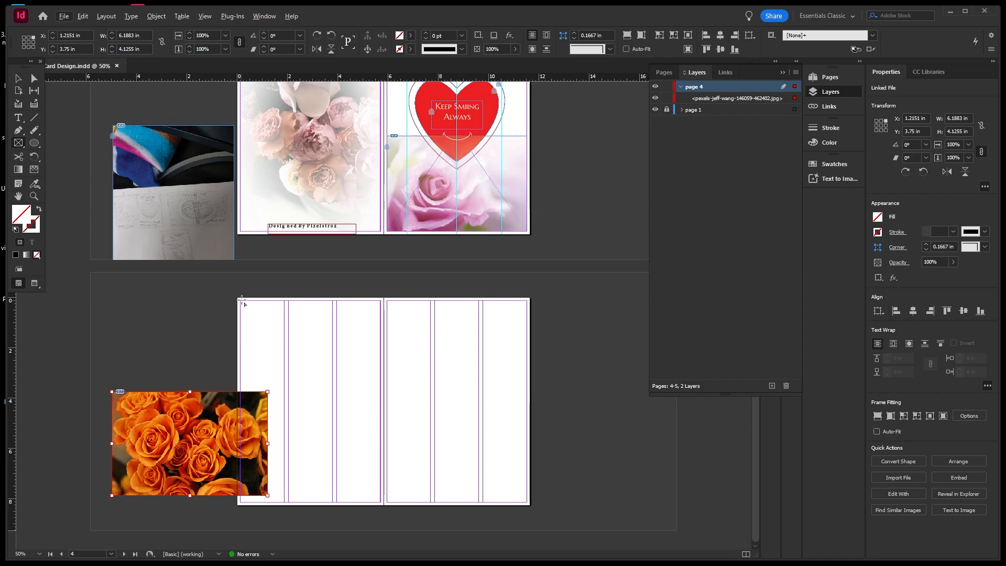
{"action": "left_click_drag", "start_coordinate": [240, 300], "coordinate": [528, 503]}
{"action": "left_click", "coordinate": [20, 80]}
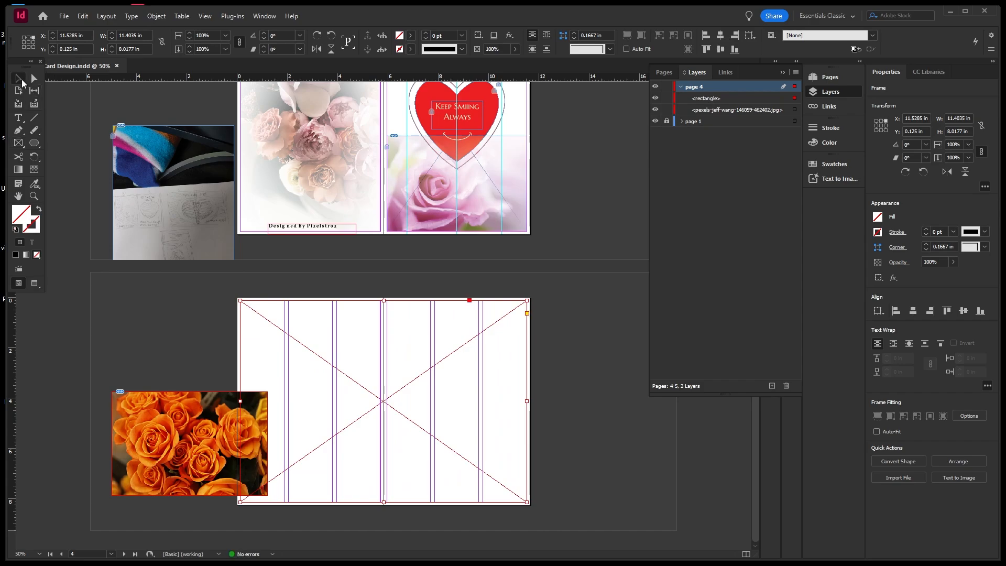
Cut the orange roses photo and paste it into the large frame on the inside spread
{"action": "left_click", "coordinate": [156, 403]}
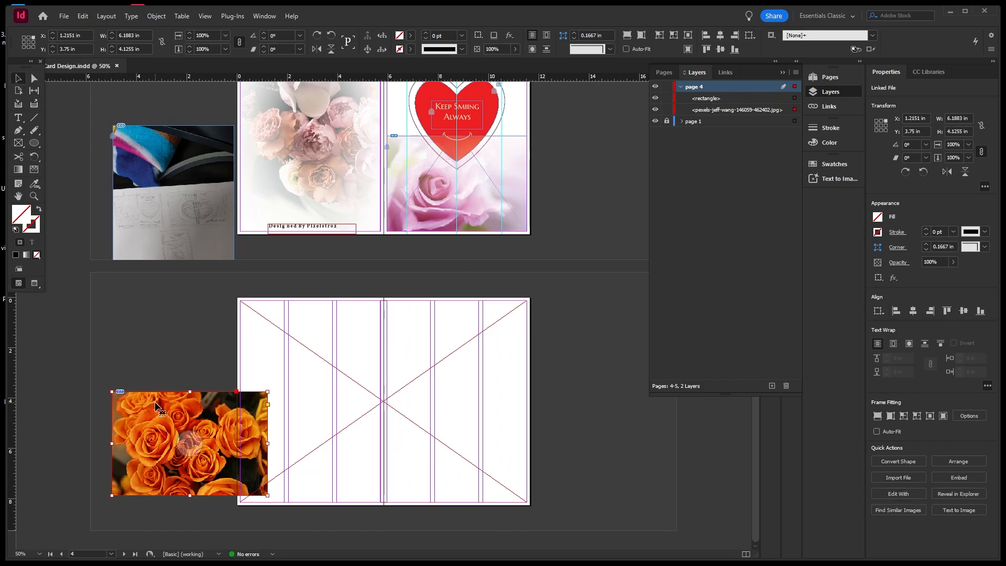
{"action": "key", "text": "Delete"}
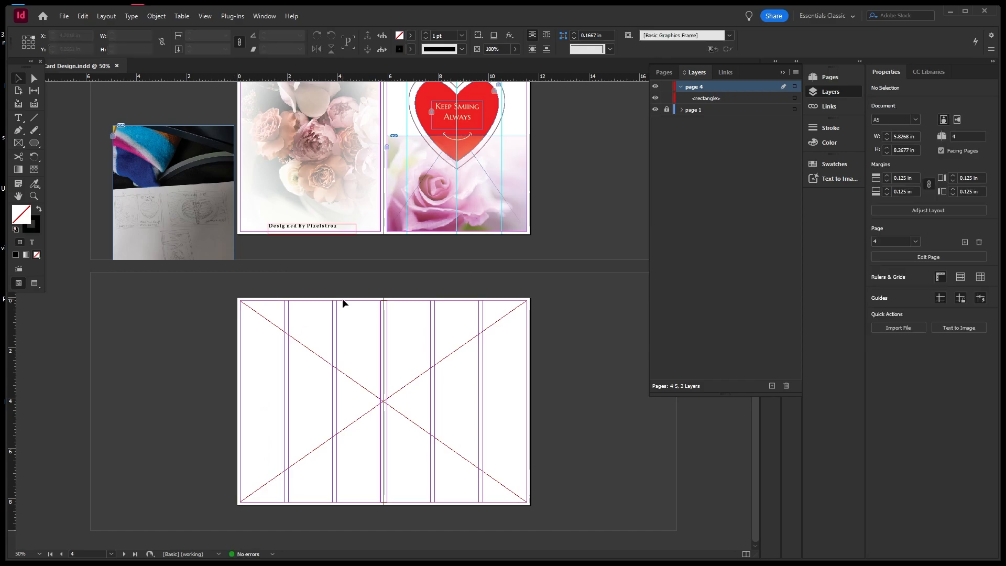
{"action": "left_click", "coordinate": [357, 317]}
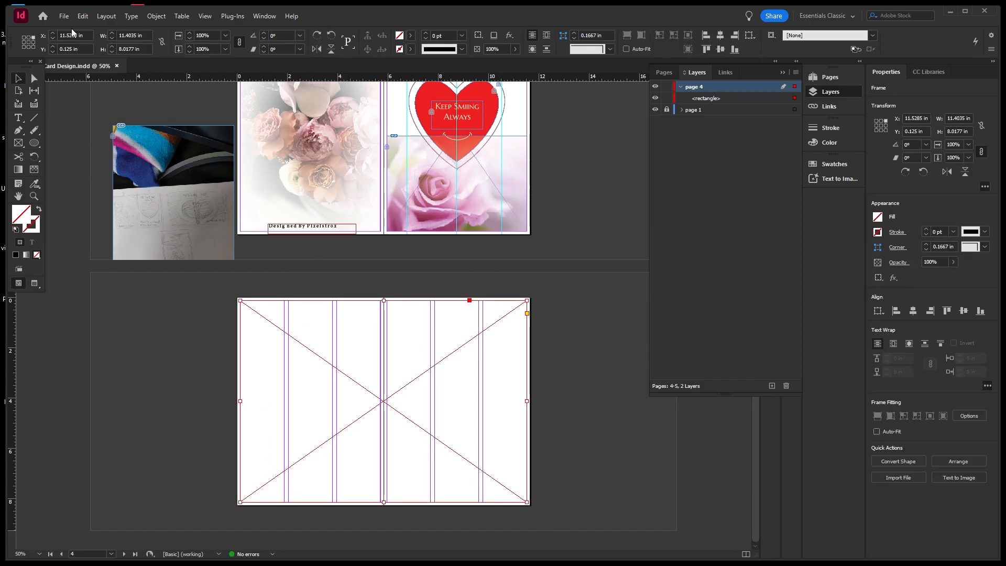
{"action": "left_click", "coordinate": [83, 16]}
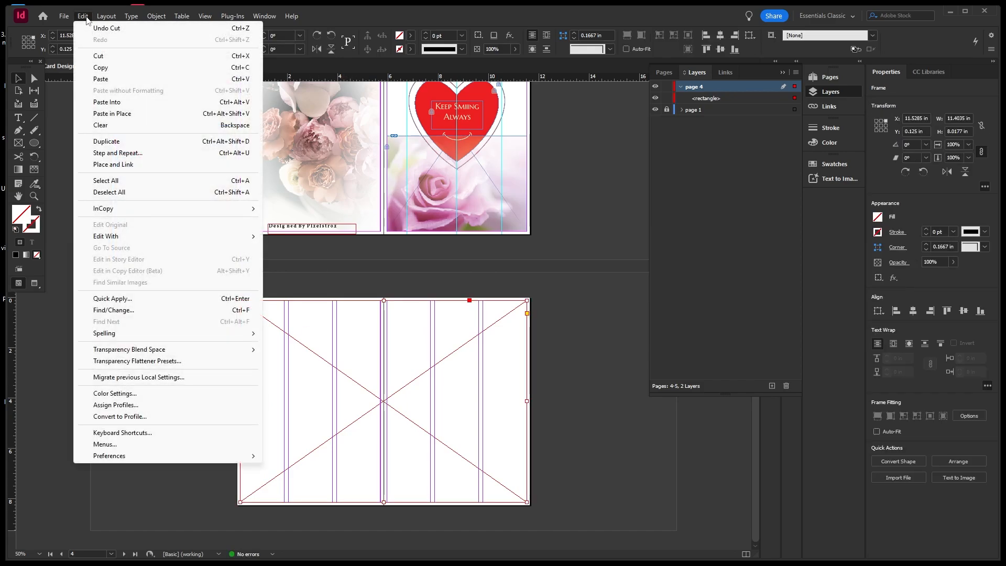
{"action": "left_click", "coordinate": [108, 103]}
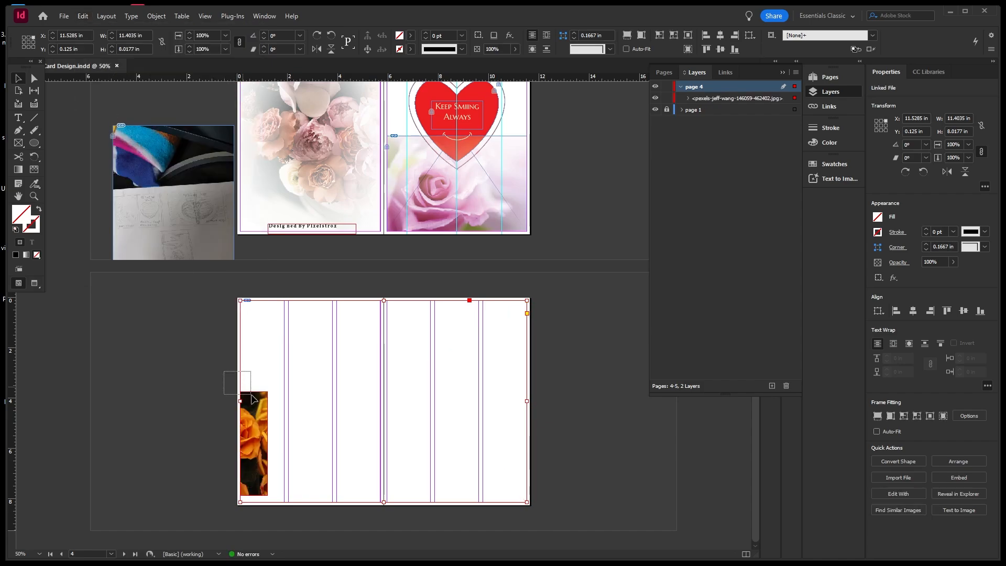
Try to fit the pasted roses photo to its frame with Content-Aware Fit
{"action": "right_click", "coordinate": [262, 412]}
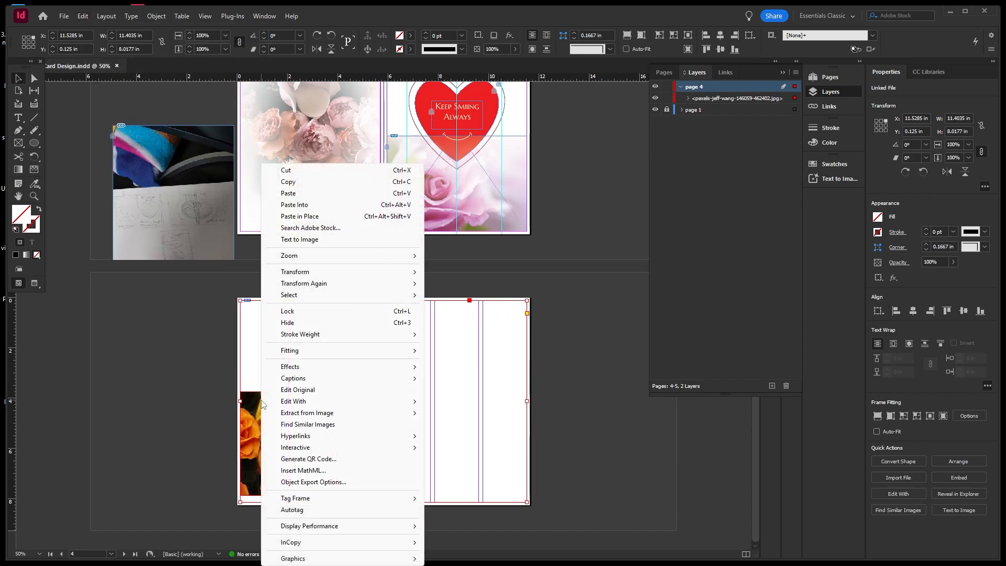
{"action": "mouse_move", "coordinate": [367, 351]}
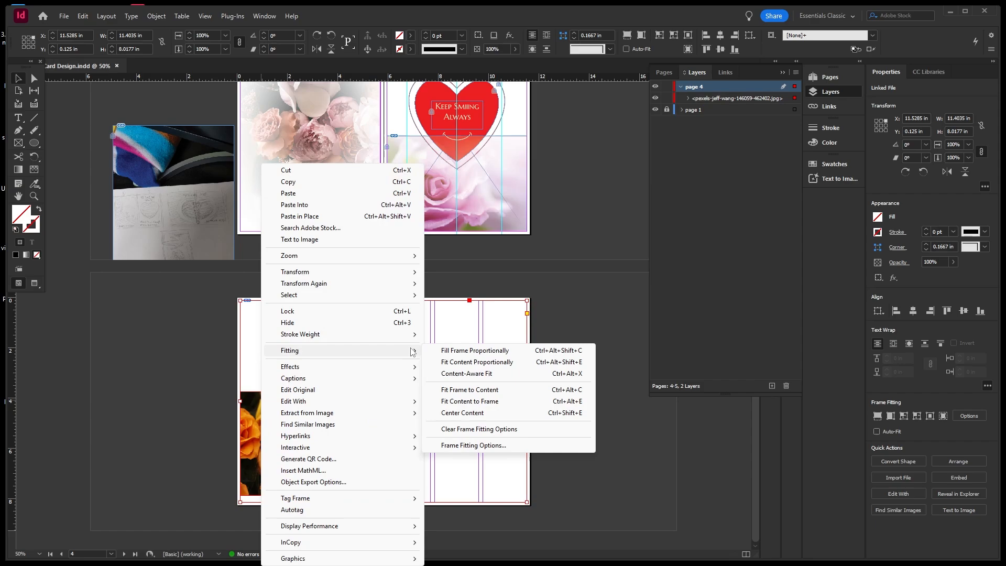
{"action": "left_click", "coordinate": [452, 376]}
{"action": "left_click", "coordinate": [215, 378]}
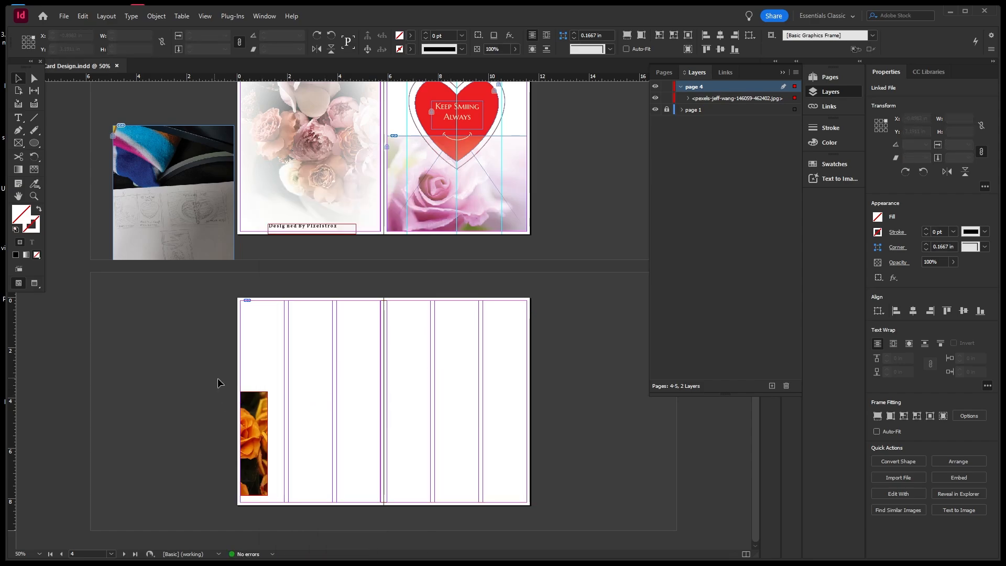
Fill the inside spread's frame proportionally with the roses photo, then deselect it
{"action": "left_click_drag", "start_coordinate": [233, 377], "coordinate": [263, 406]}
{"action": "right_click", "coordinate": [263, 406]}
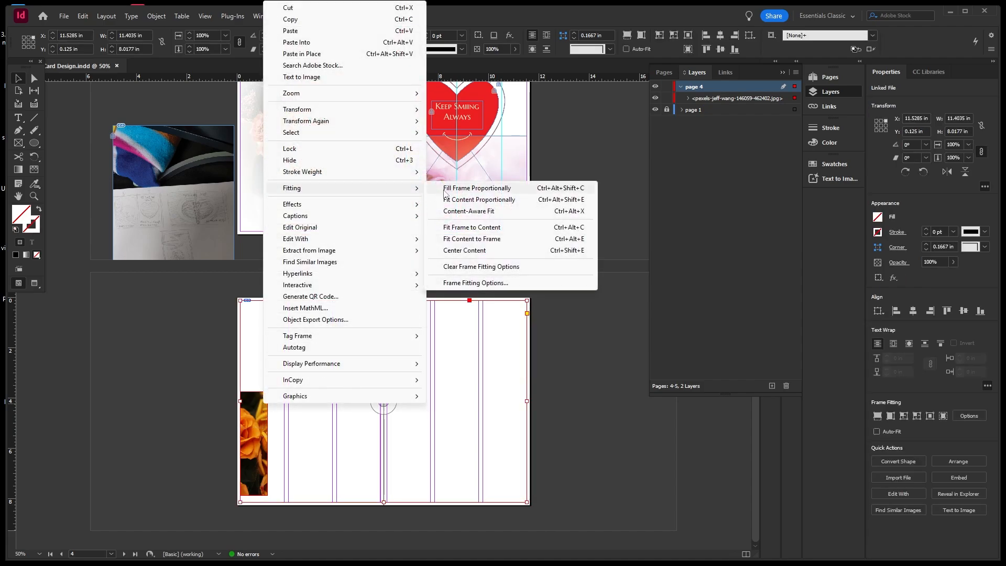
{"action": "left_click", "coordinate": [443, 189]}
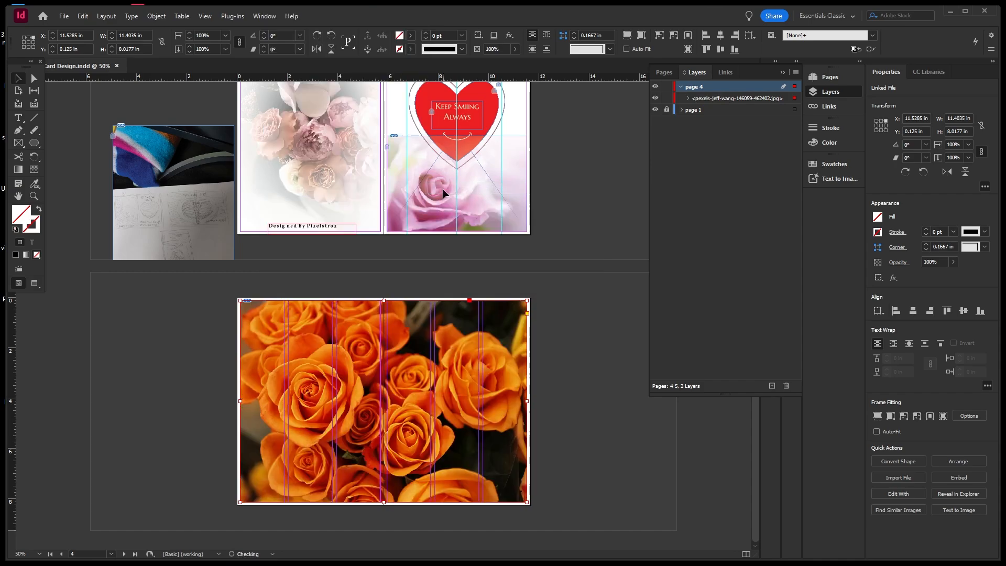
{"action": "left_click", "coordinate": [595, 244]}
Apply a radial Gradient Feather to the inside spread's orange roses photo, with the gradient midpoint at 69%
{"action": "scroll", "coordinate": [384, 367], "scroll_direction": "down", "scroll_amount": 2}
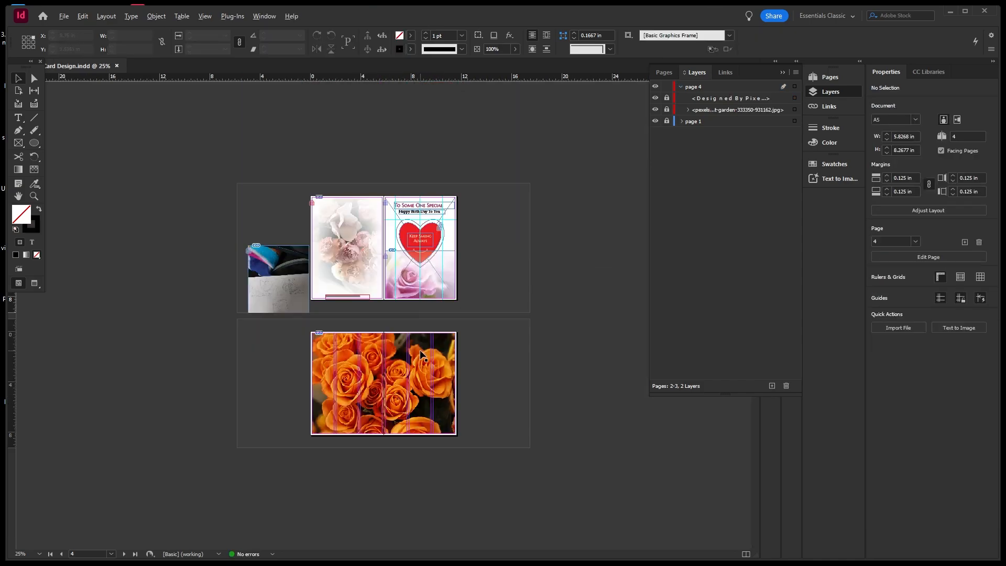
{"action": "key", "text": "ctrl+equal"}
{"action": "key", "text": "ctrl+minus"}
{"action": "key", "text": "ctrl+equal"}
{"action": "key", "text": "ctrl+minus"}
{"action": "left_click", "coordinate": [403, 353]}
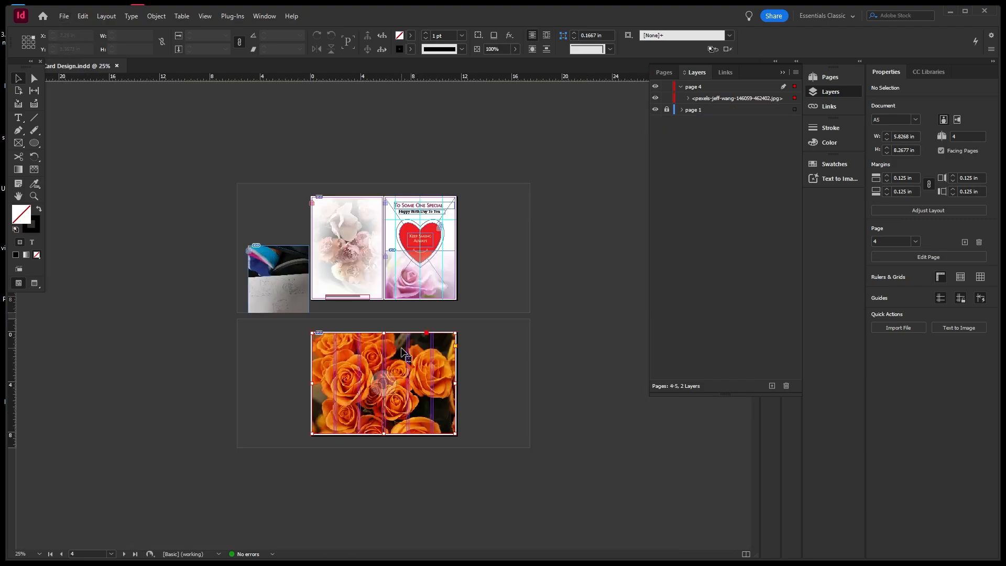
{"action": "right_click", "coordinate": [349, 349]}
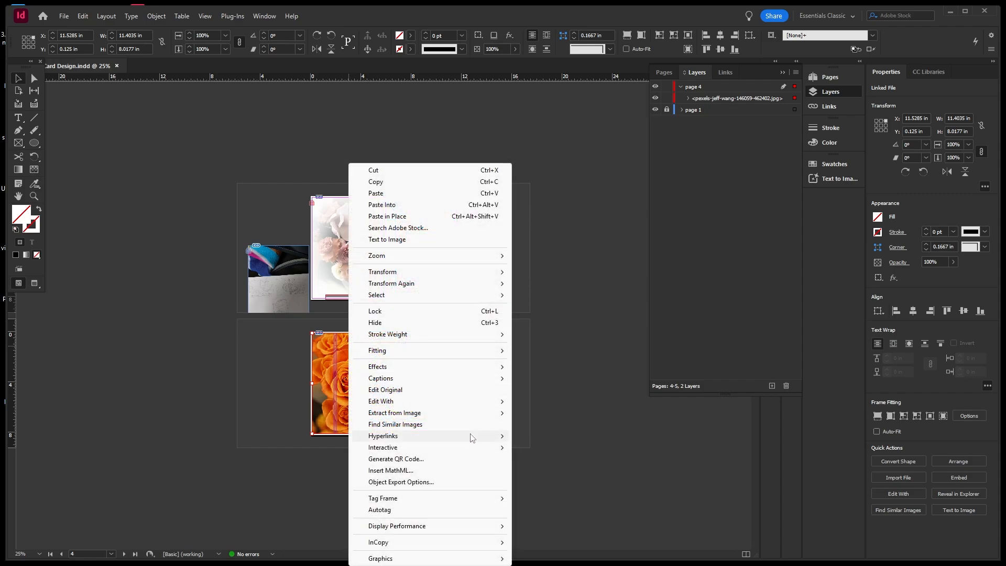
{"action": "mouse_move", "coordinate": [483, 368]}
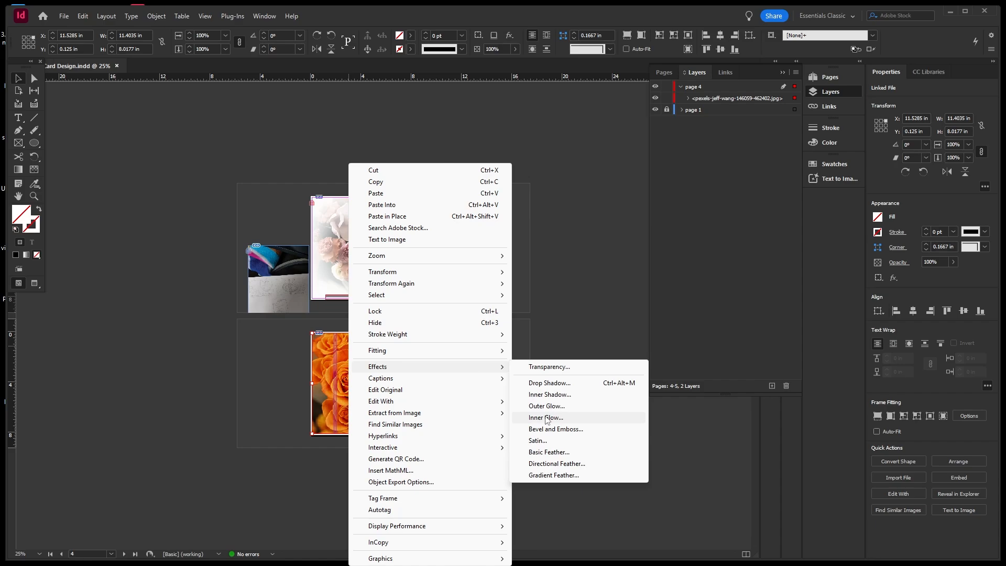
{"action": "left_click", "coordinate": [563, 475]}
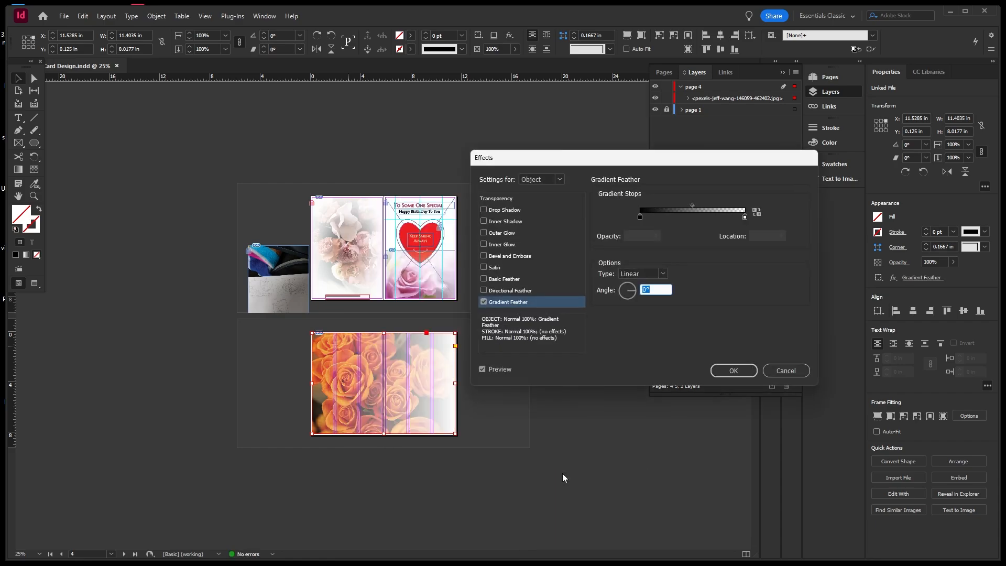
{"action": "left_click", "coordinate": [663, 274]}
{"action": "left_click", "coordinate": [647, 297]}
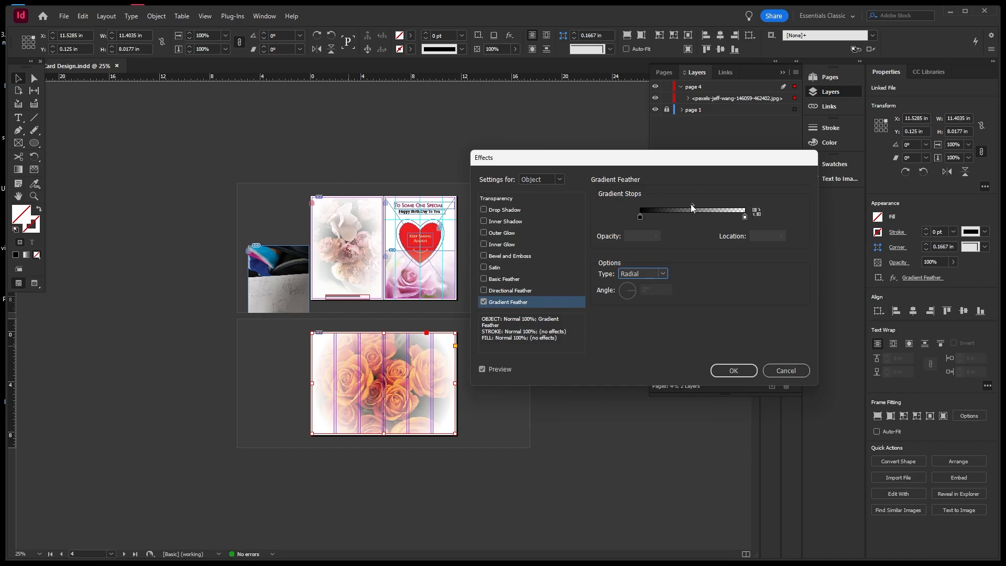
{"action": "left_click_drag", "start_coordinate": [692, 205], "coordinate": [713, 206]}
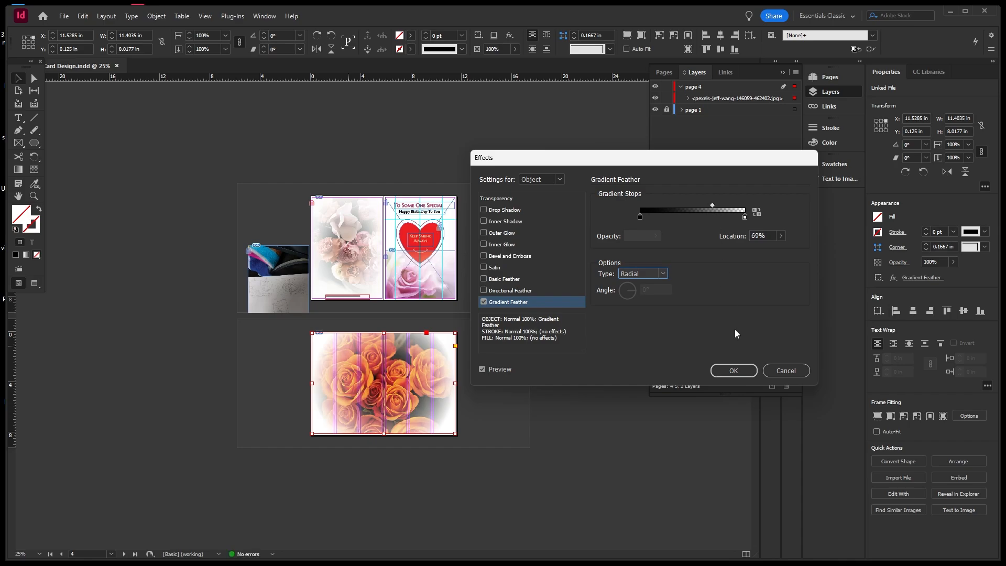
{"action": "left_click", "coordinate": [733, 370]}
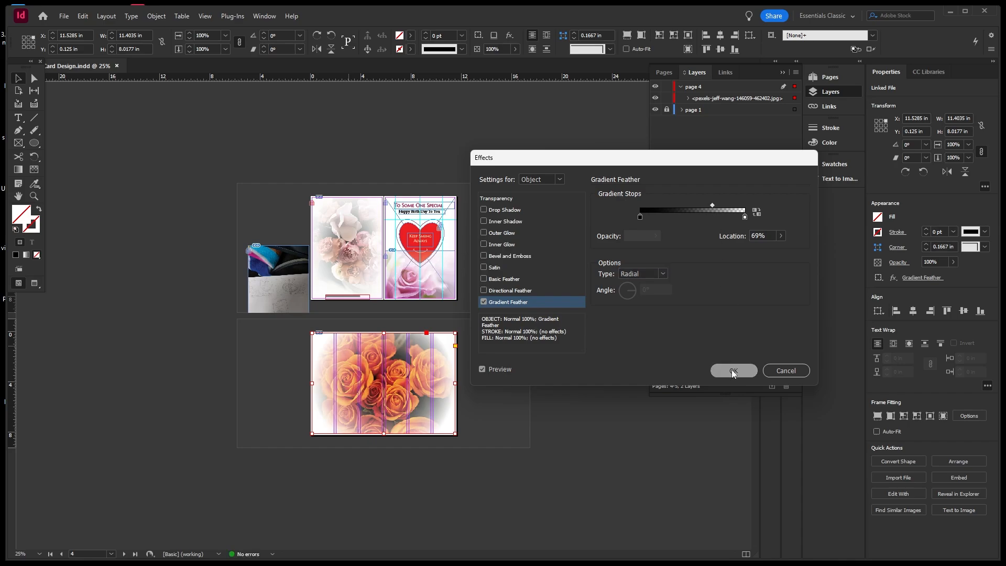
Lock the feathered roses photo, then hide it and show it again
{"action": "left_click", "coordinate": [668, 98]}
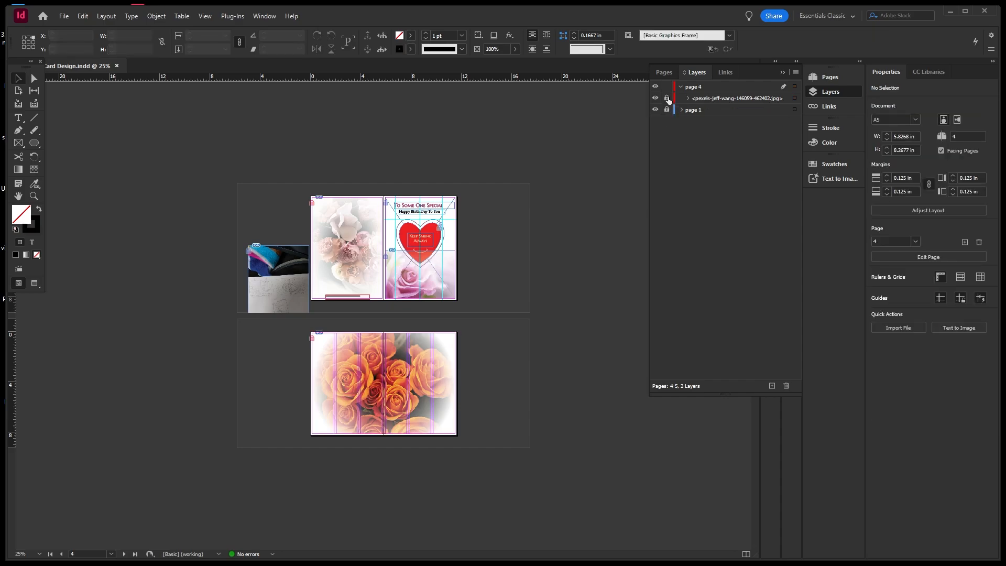
{"action": "left_click", "coordinate": [655, 98]}
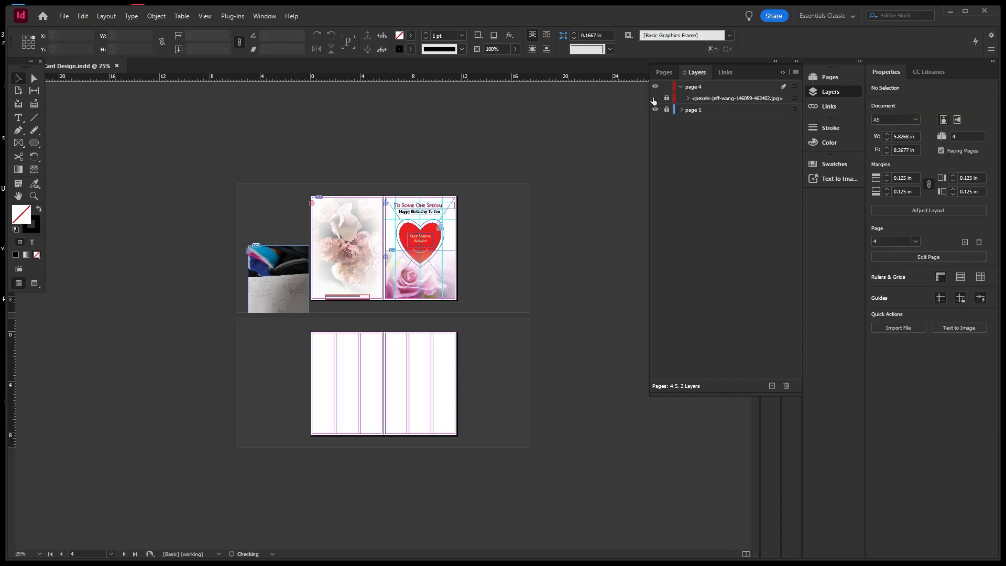
{"action": "left_click", "coordinate": [655, 98]}
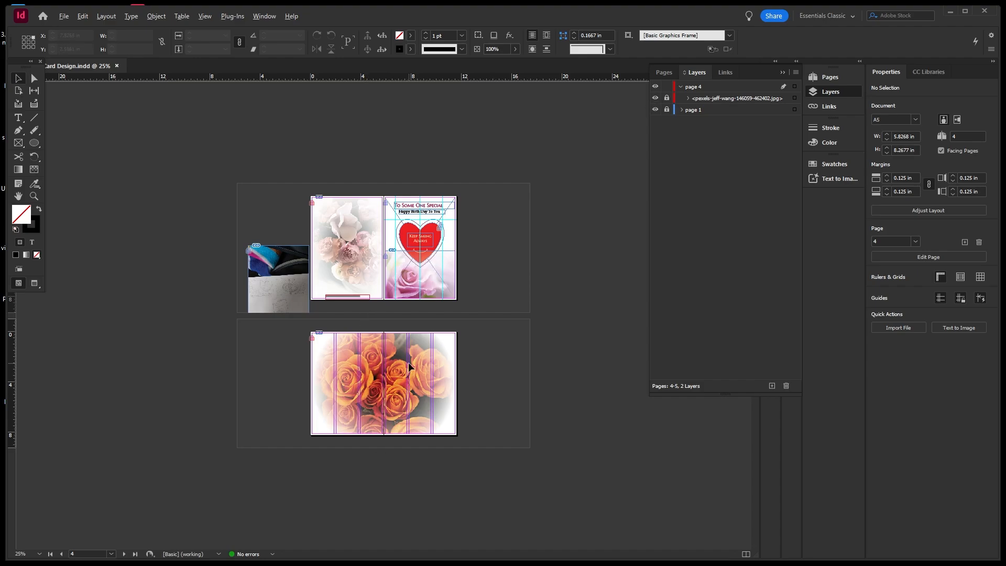
{"action": "key", "text": "ctrl+equal"}
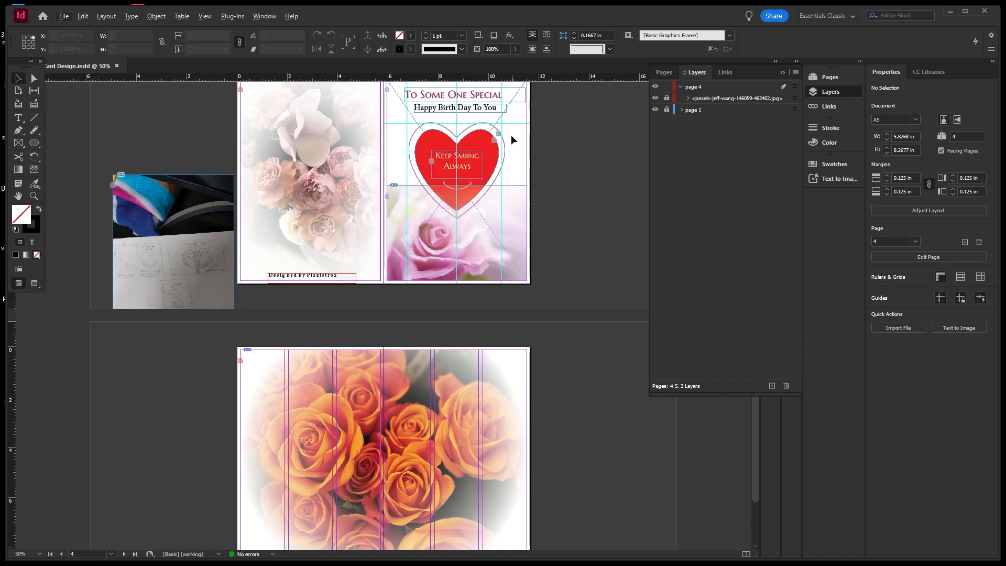
Unlock the page 1 layer and the roses photo, then expand page 1 to list the front cover's objects
{"action": "left_click", "coordinate": [667, 109]}
{"action": "left_click", "coordinate": [667, 98]}
{"action": "left_click", "coordinate": [656, 109]}
{"action": "left_click", "coordinate": [656, 109]}
{"action": "left_click", "coordinate": [688, 99]}
{"action": "left_click", "coordinate": [479, 147]}
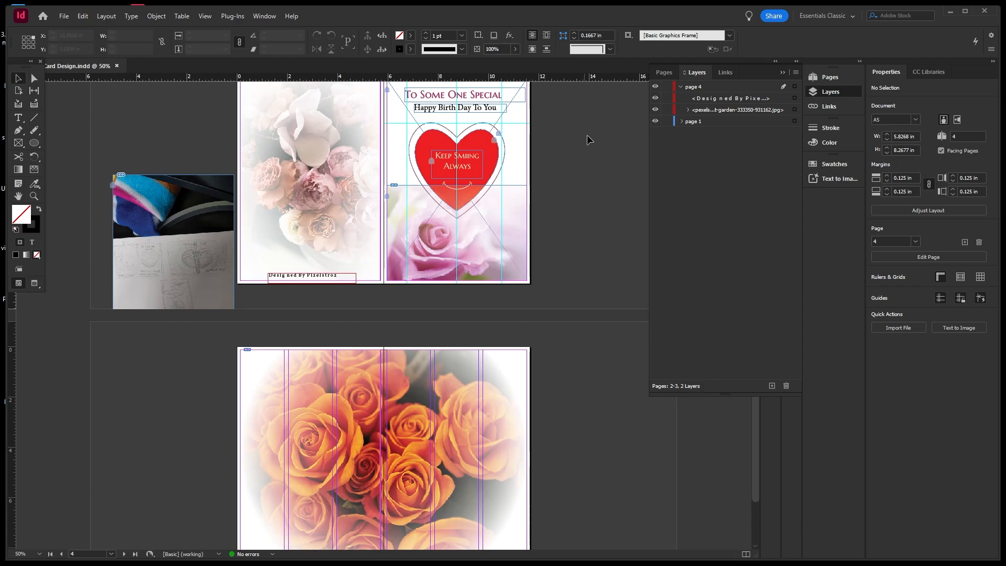
{"action": "left_click", "coordinate": [656, 121]}
{"action": "left_click", "coordinate": [656, 121]}
{"action": "left_click", "coordinate": [688, 110]}
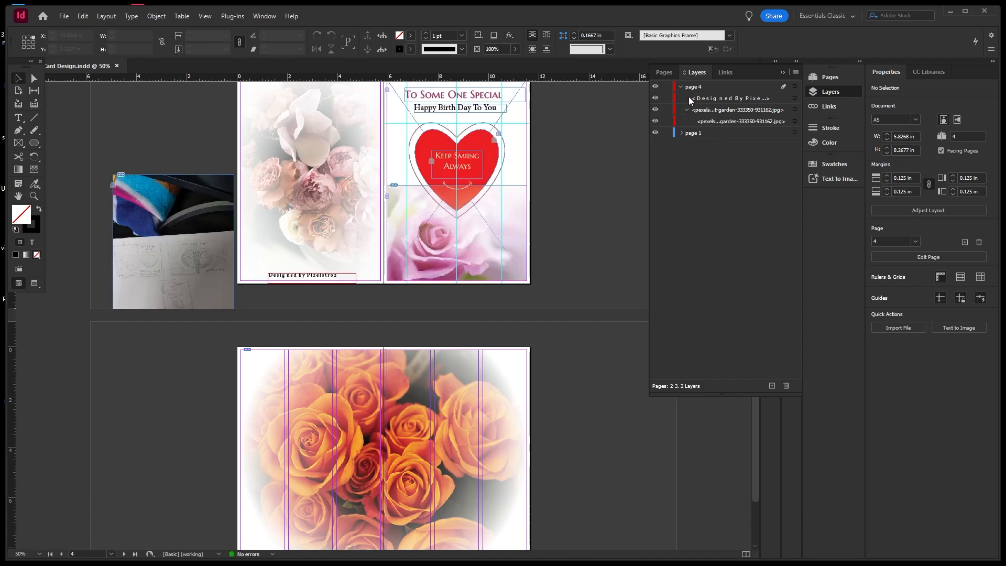
{"action": "left_click", "coordinate": [682, 133]}
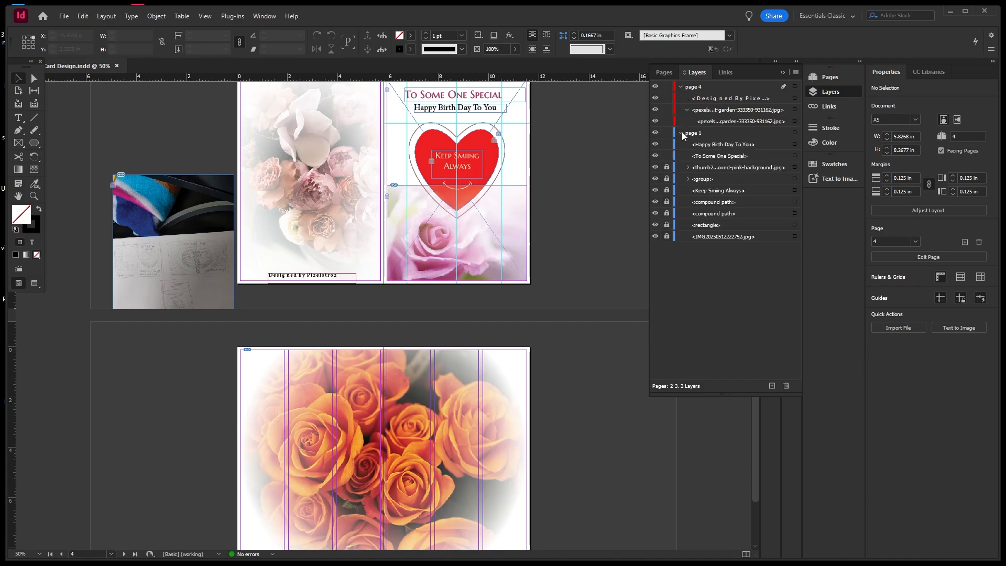
Identify the front cover's heart and heart outline by toggling the compound paths' visibility, then unlock and copy both together
{"action": "left_click", "coordinate": [657, 202]}
{"action": "left_click", "coordinate": [657, 201]}
{"action": "left_click", "coordinate": [657, 213]}
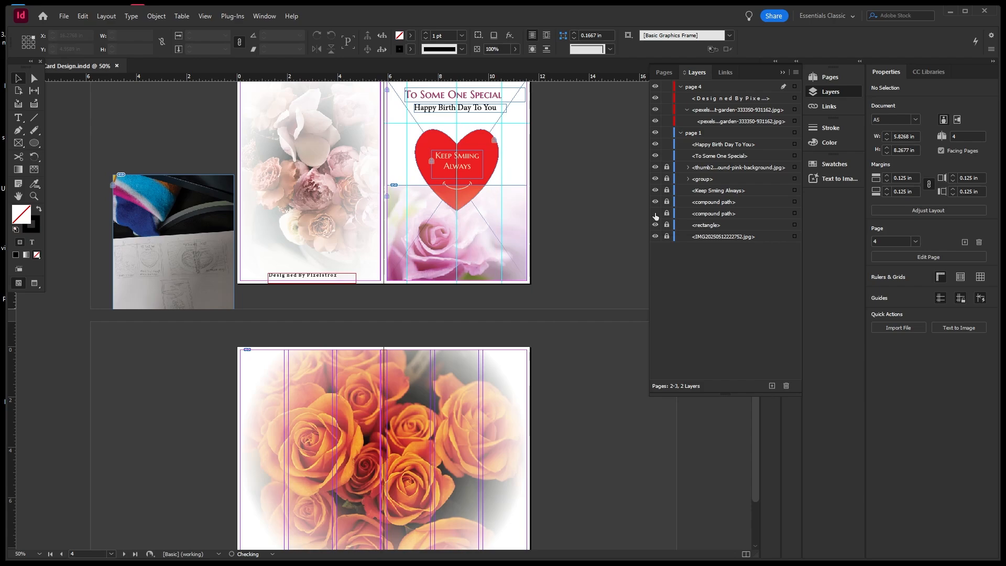
{"action": "left_click", "coordinate": [657, 213]}
{"action": "left_click", "coordinate": [666, 215]}
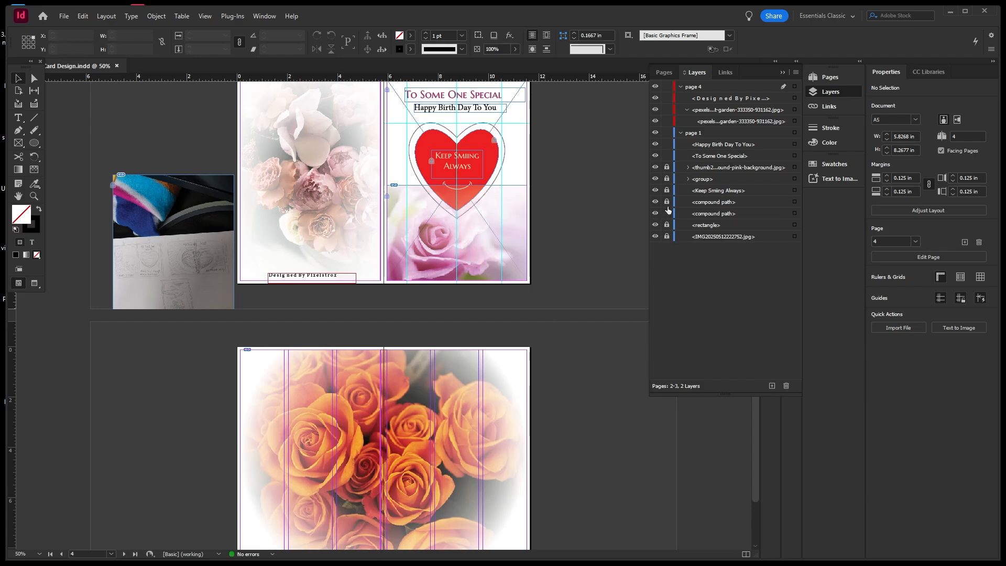
{"action": "left_click", "coordinate": [668, 202], "text": "alt"}
{"action": "left_click", "coordinate": [667, 202]}
{"action": "left_click", "coordinate": [668, 215]}
{"action": "left_click", "coordinate": [794, 213]}
{"action": "left_click", "coordinate": [796, 203], "text": "shift"}
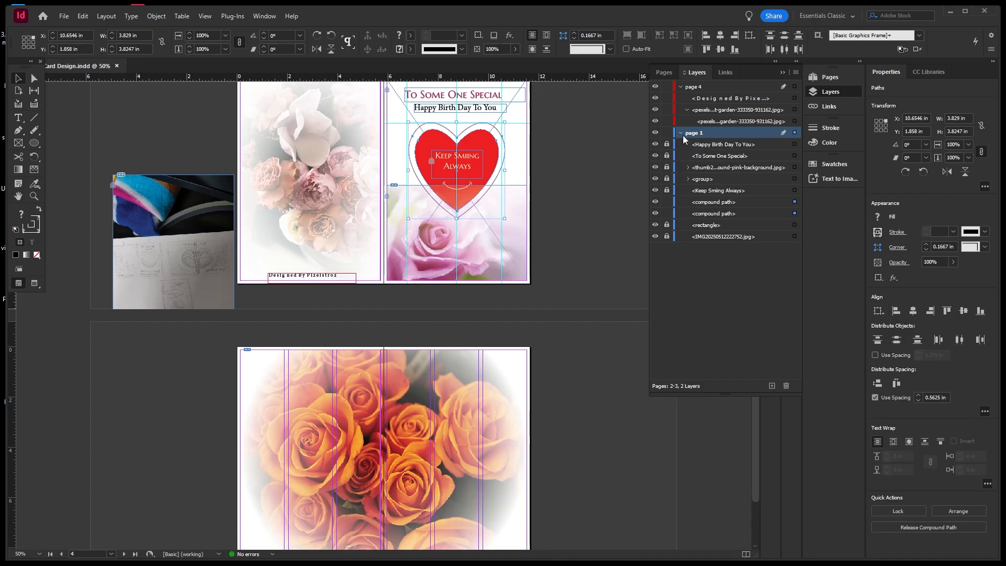
Lock the cover's two heart compound paths again, then collapse and lock the page 1 layer
{"action": "left_click", "coordinate": [667, 202]}
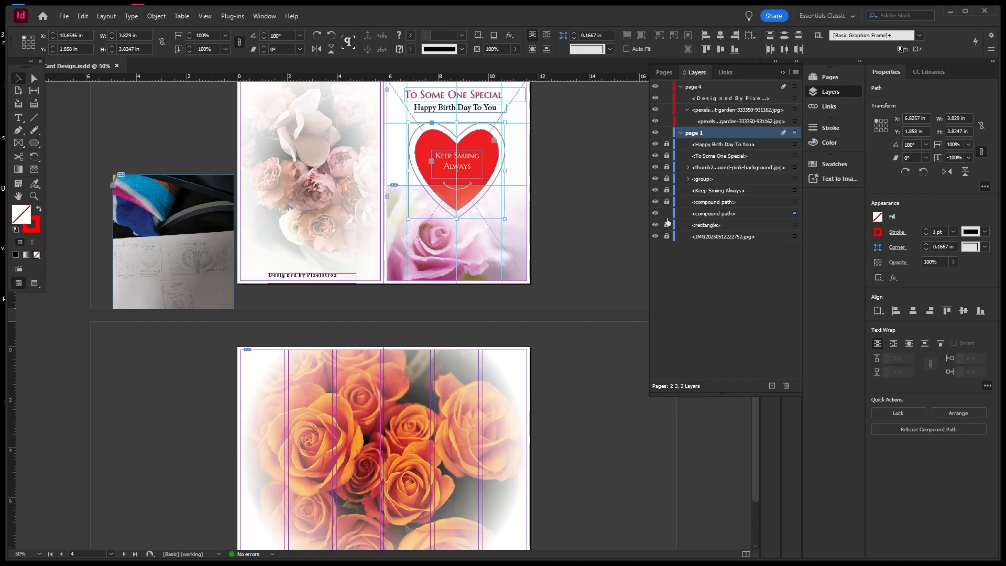
{"action": "left_click", "coordinate": [667, 214]}
{"action": "left_click", "coordinate": [681, 133]}
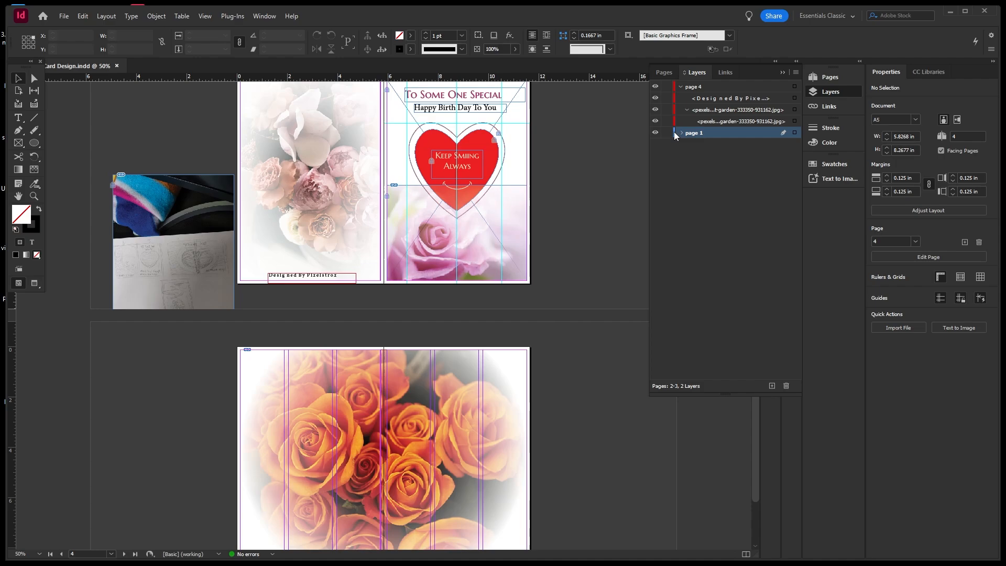
{"action": "left_click", "coordinate": [667, 133]}
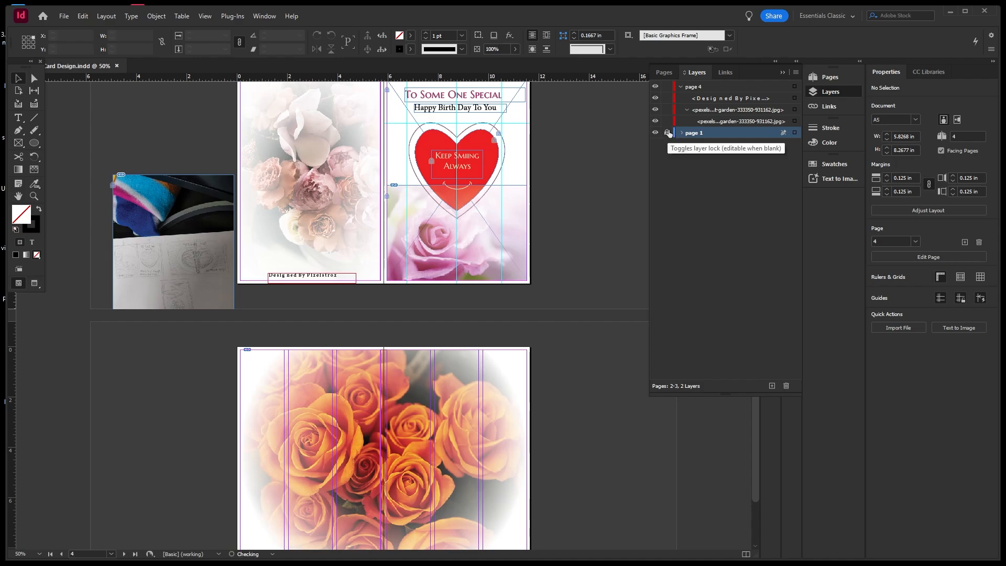
Paste the copied heart and outline in place on the inside spread, on the page 4 layer
{"action": "left_click", "coordinate": [710, 101]}
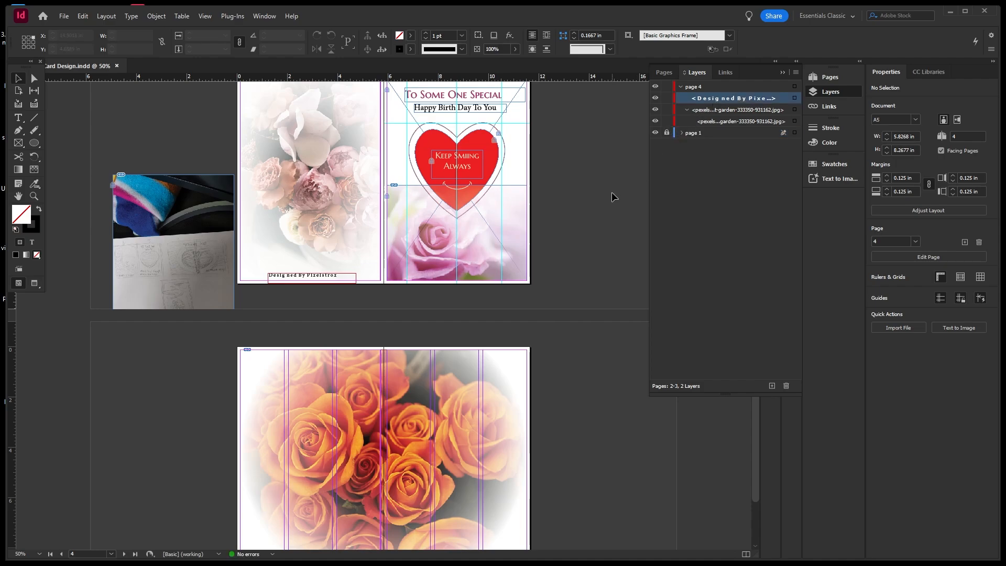
{"action": "scroll", "coordinate": [479, 346], "scroll_direction": "down", "scroll_amount": 2}
{"action": "left_click", "coordinate": [413, 347]}
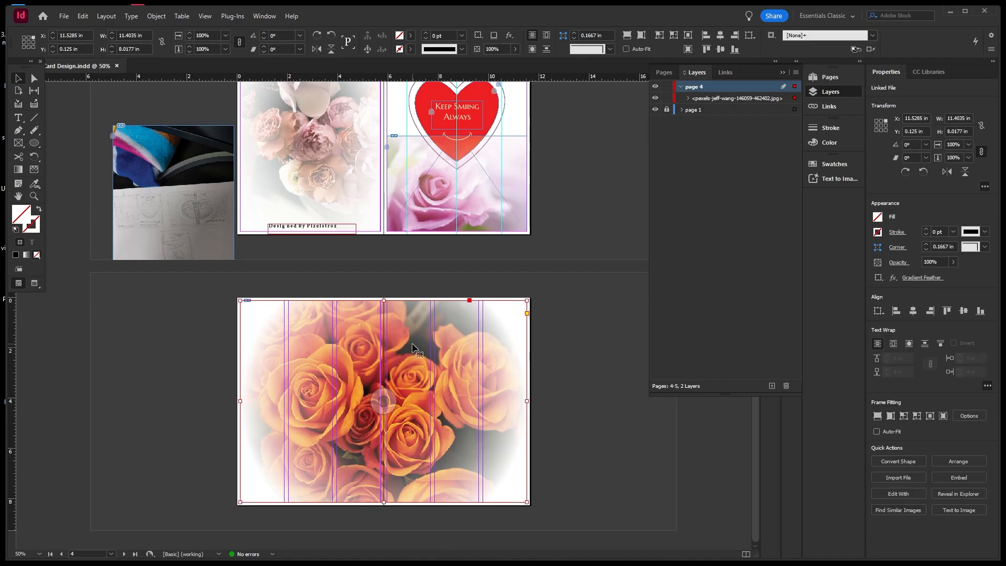
{"action": "key", "text": "ctrl+alt+shift+v"}
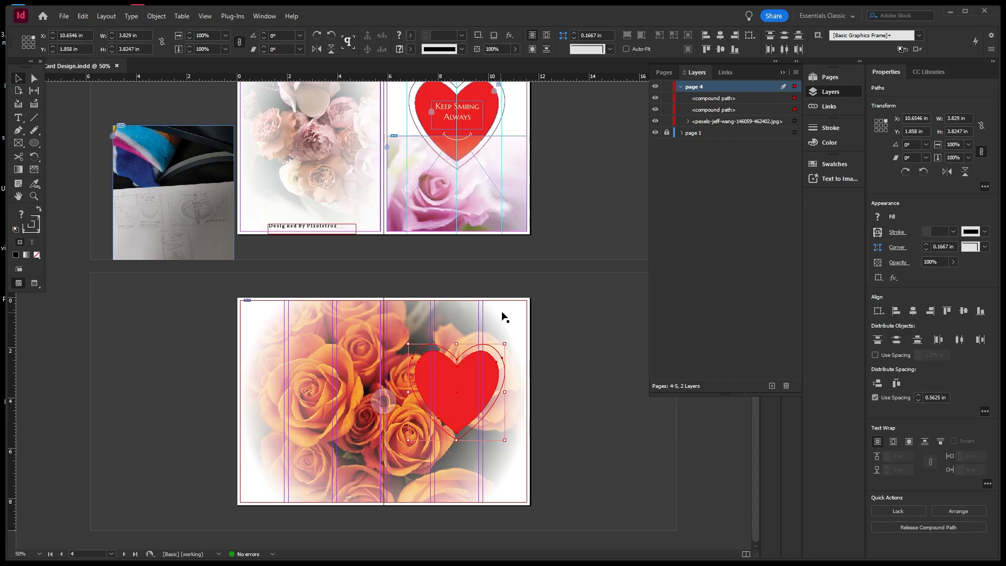
Move the pasted heart and outline together to the middle of the inside spread, centred on the fold
{"action": "key", "text": "ctrl+minus"}
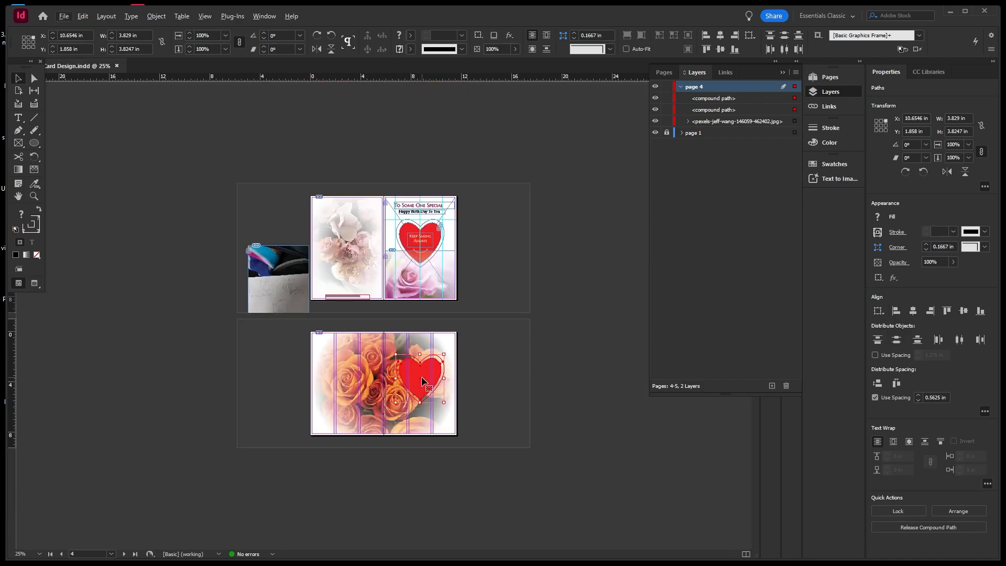
{"action": "left_click_drag", "start_coordinate": [419, 383], "coordinate": [383, 379]}
{"action": "key", "text": "ctrl+equal"}
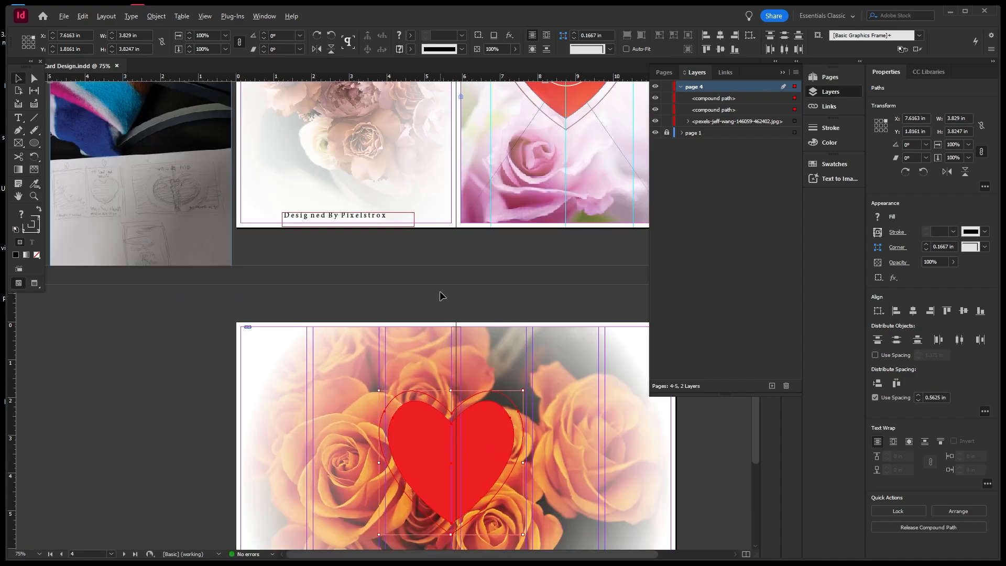
{"action": "key", "text": "ctrl+equal"}
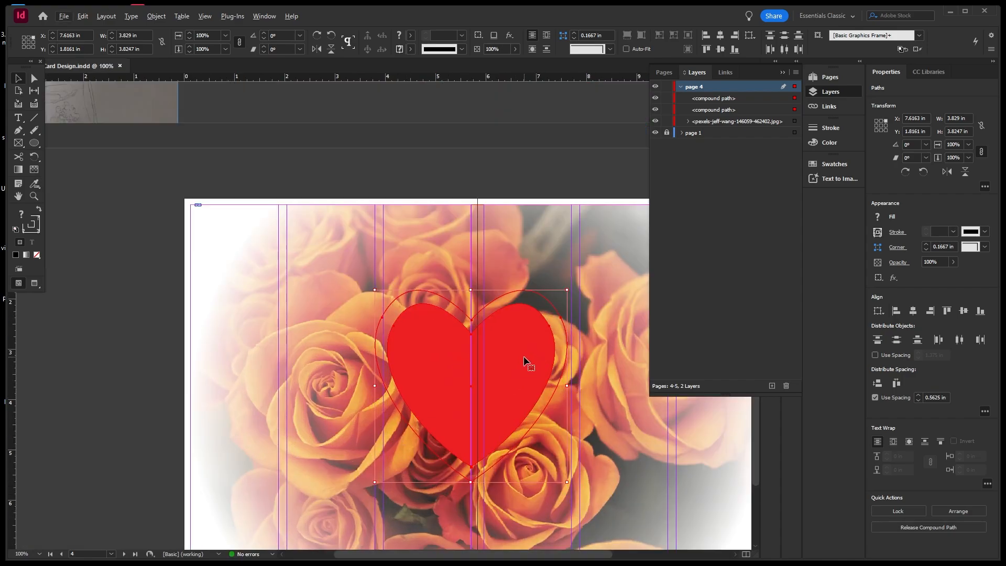
{"action": "left_click_drag", "start_coordinate": [524, 357], "coordinate": [529, 361]}
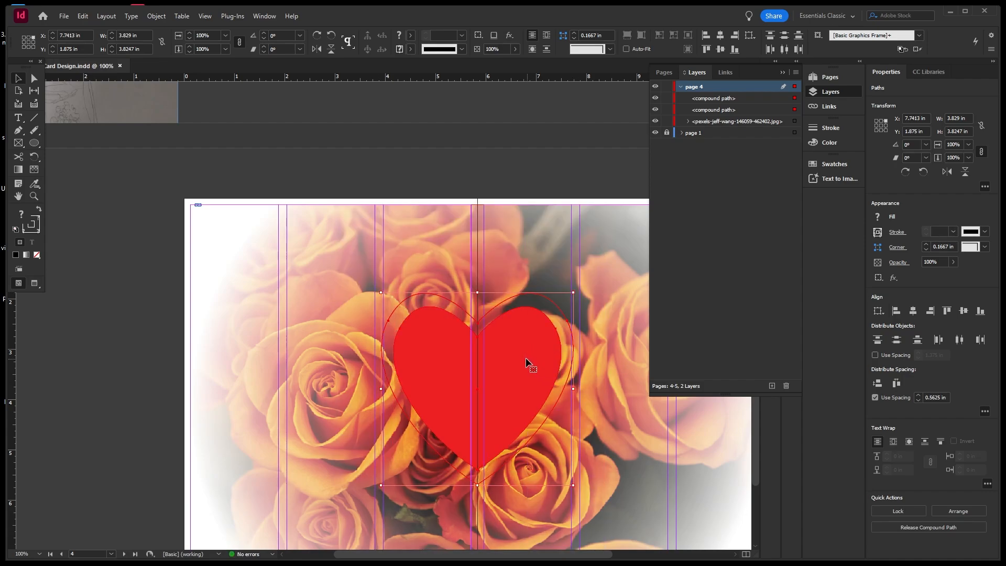
{"action": "key", "text": "ctrl+minus"}
{"action": "key", "text": "ctrl+minus"}
{"action": "key", "text": "ctrl+minus"}
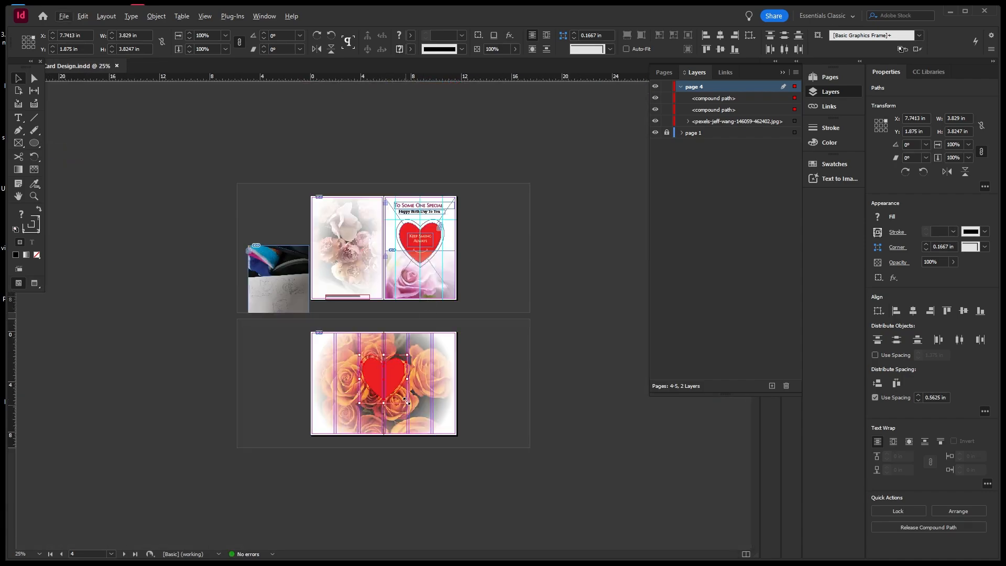
Enlarge the heart and outline together to about 6.60 by 6.59 in, re-centre them over the roses on the fold, and deselect
{"action": "left_click_drag", "start_coordinate": [407, 402], "coordinate": [424, 414]}
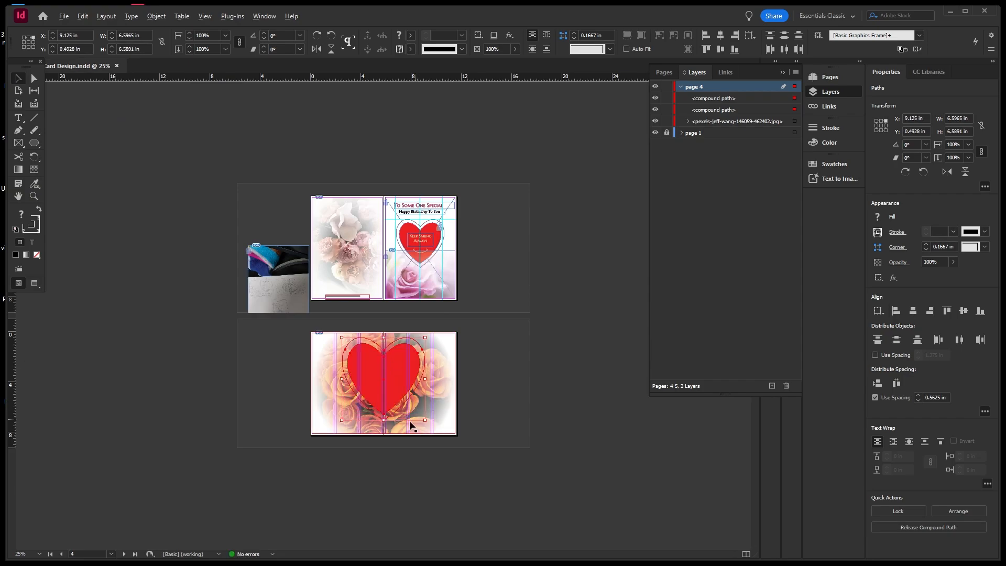
{"action": "key", "text": "ctrl+equal"}
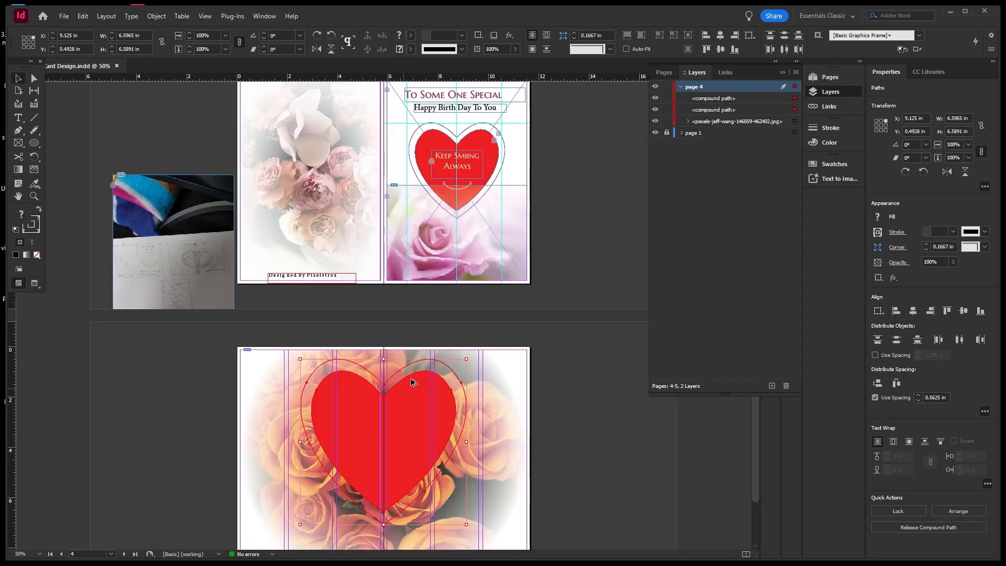
{"action": "left_click_drag", "start_coordinate": [412, 426], "coordinate": [415, 438]}
{"action": "key", "text": "ctrl+equal"}
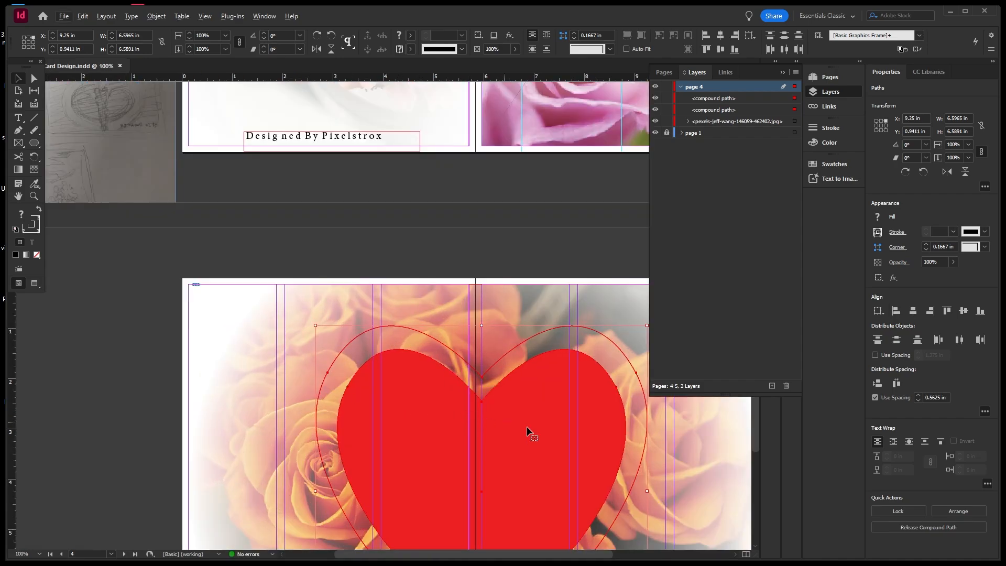
{"action": "left_click_drag", "start_coordinate": [541, 433], "coordinate": [536, 433]}
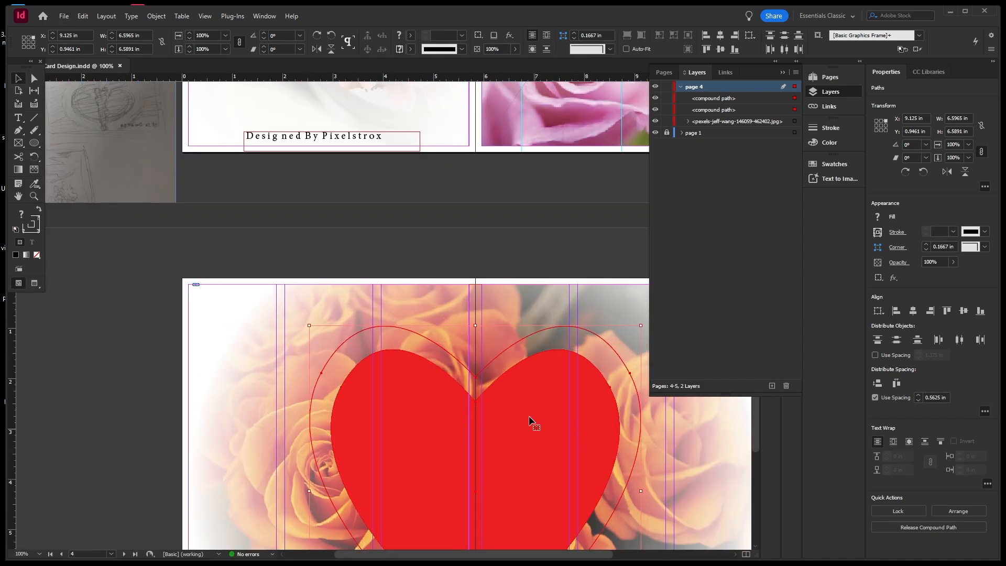
{"action": "key", "text": "ctrl+minus"}
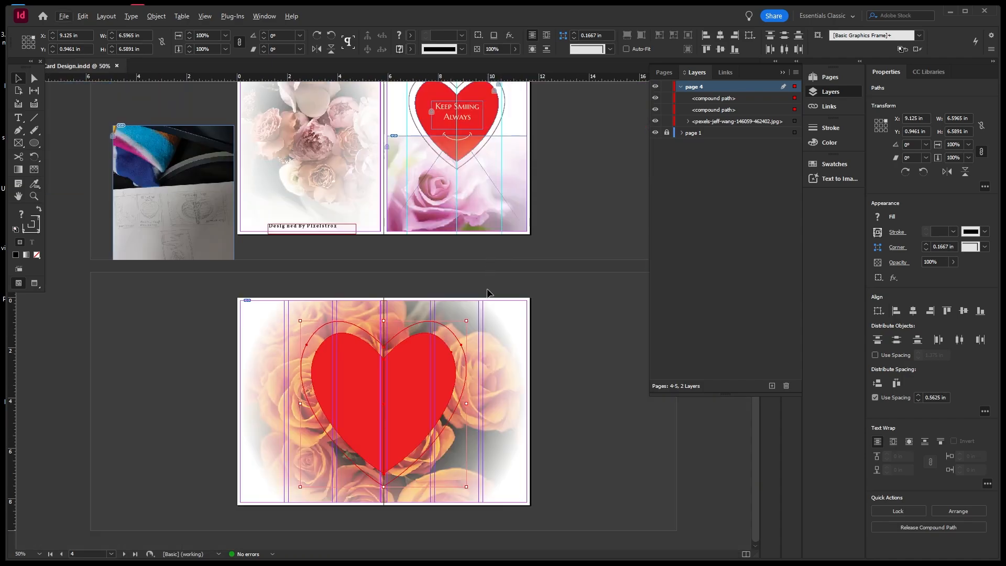
{"action": "left_click", "coordinate": [579, 326]}
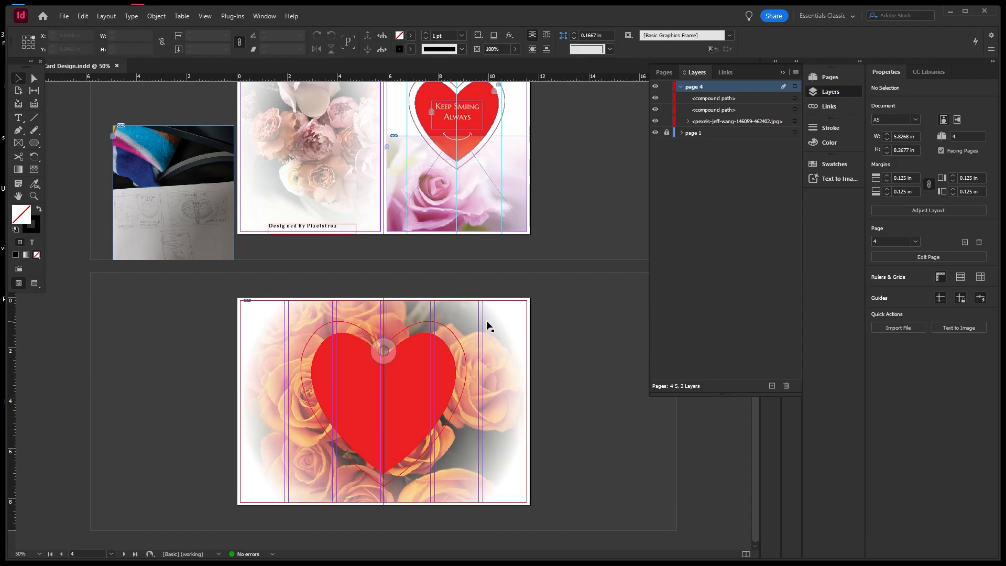
Lock the heart outline's compound path on the page 4 layer, hiding and reshowing the filled heart to tell the two paths apart
{"action": "left_click", "coordinate": [397, 367]}
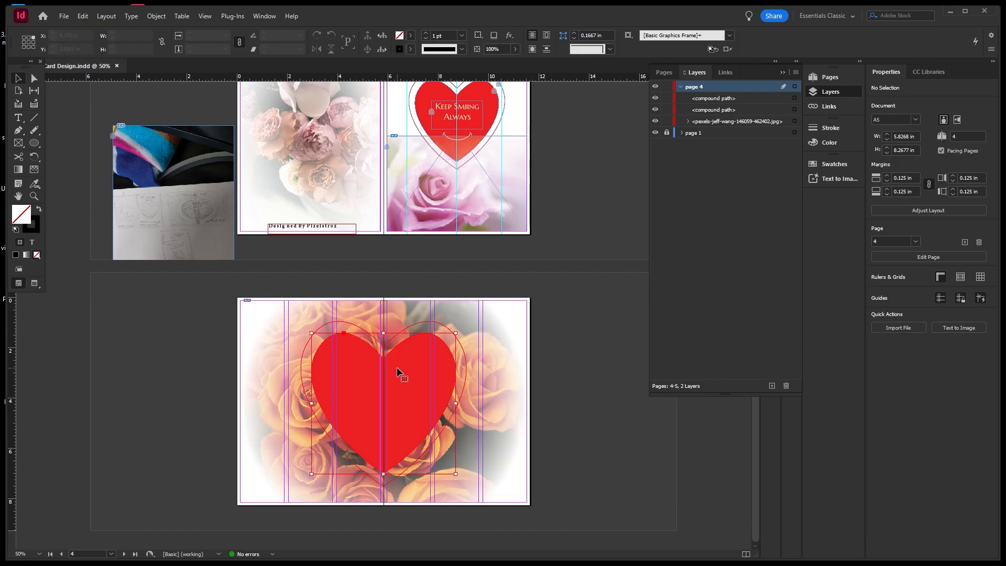
{"action": "left_click", "coordinate": [658, 110]}
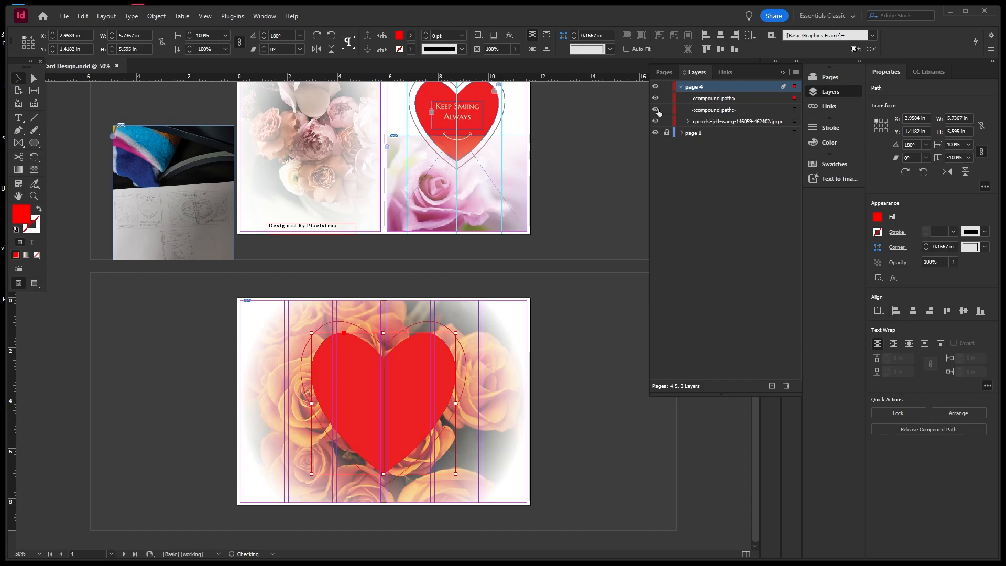
{"action": "left_click", "coordinate": [667, 110]}
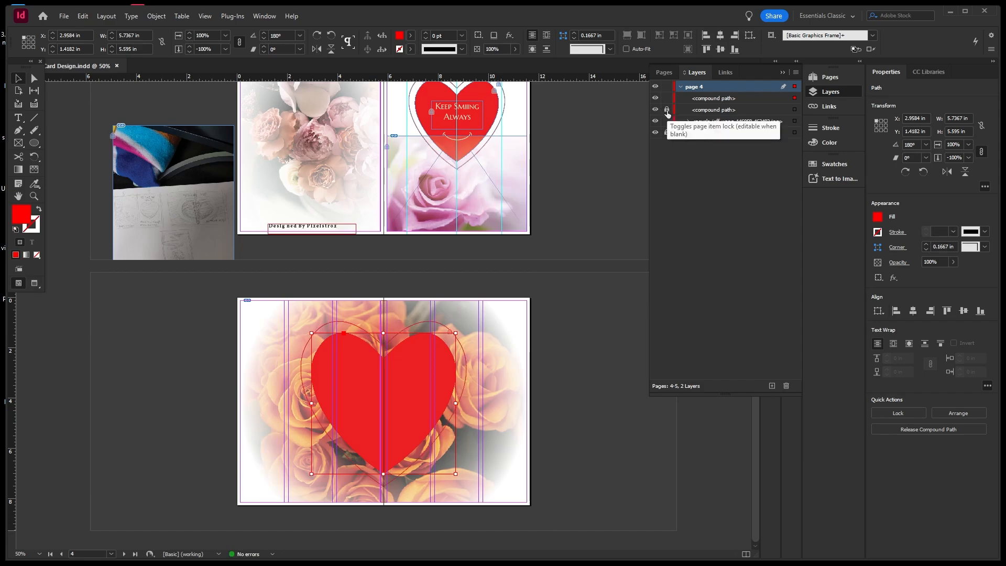
{"action": "left_click", "coordinate": [656, 99]}
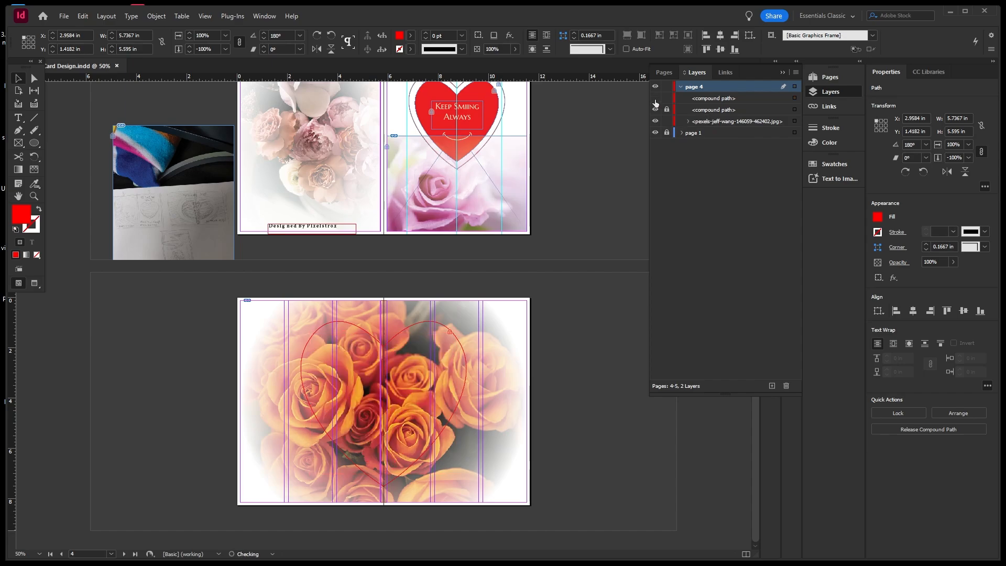
{"action": "left_click", "coordinate": [655, 99]}
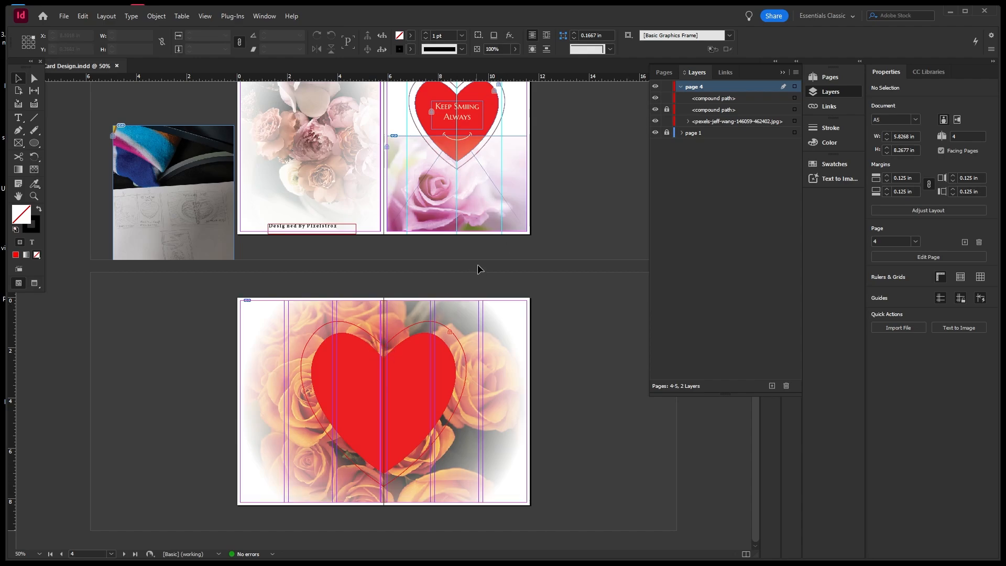
{"action": "scroll", "coordinate": [504, 243], "scroll_direction": "down", "scroll_amount": 1}
{"action": "scroll", "coordinate": [396, 367], "scroll_direction": "up", "scroll_amount": 1}
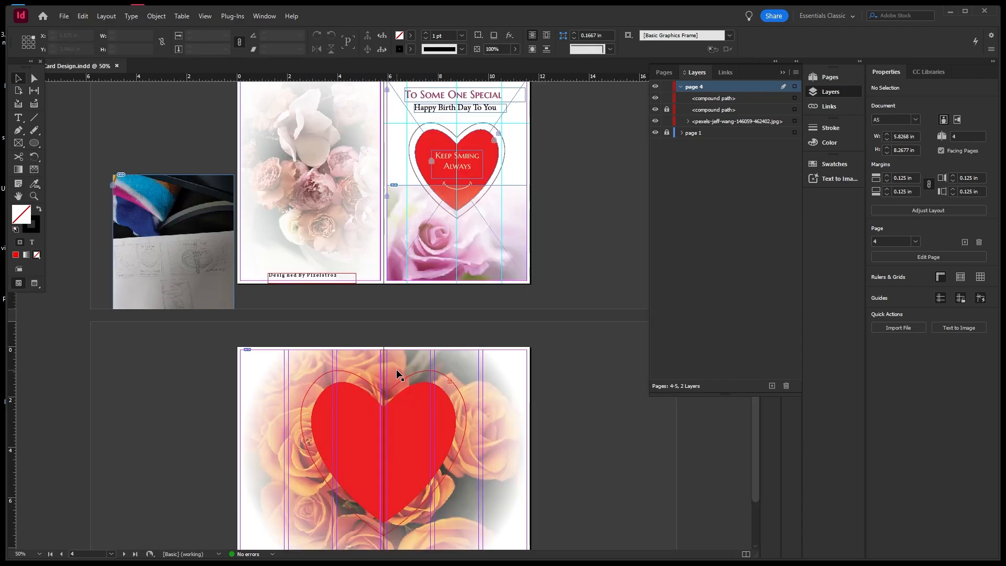
{"action": "scroll", "coordinate": [471, 272], "scroll_direction": "down", "scroll_amount": 1}
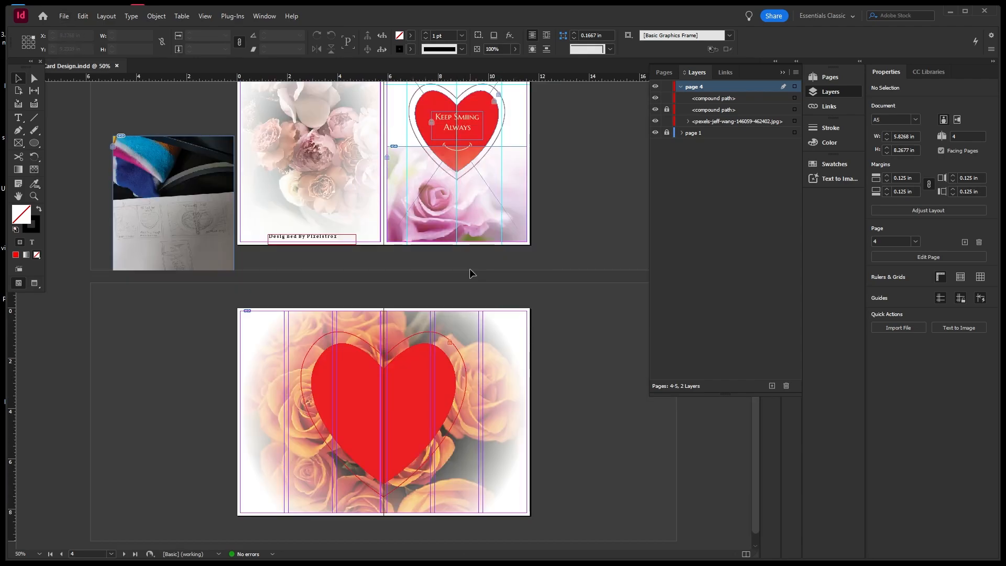
{"action": "left_click", "coordinate": [613, 160]}
Open birthday text.indd from the desktop and copy the two message paragraphs, from "Happy Birthday to the person" through "all that you do."
{"action": "left_click", "coordinate": [951, 11]}
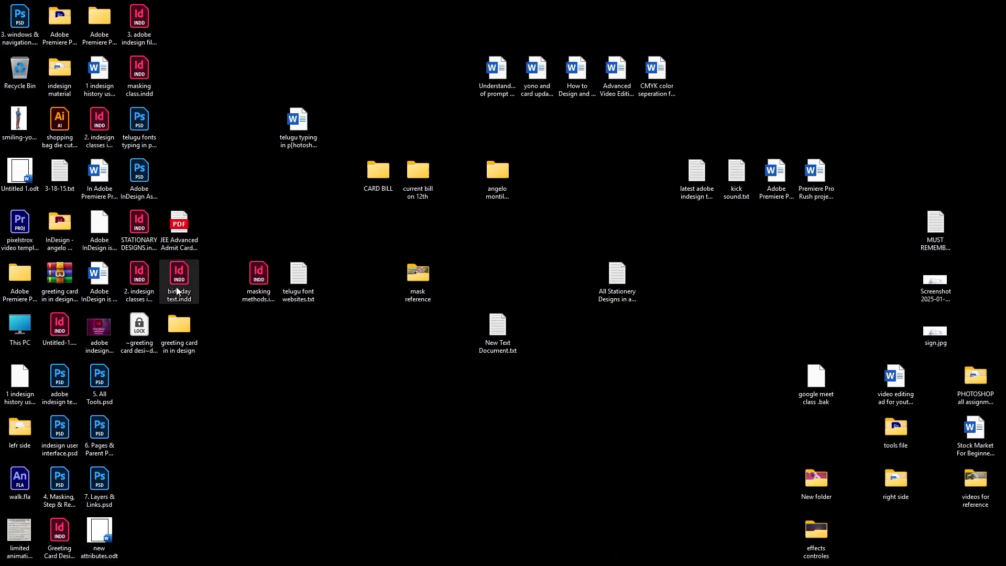
{"action": "double_click", "coordinate": [178, 286]}
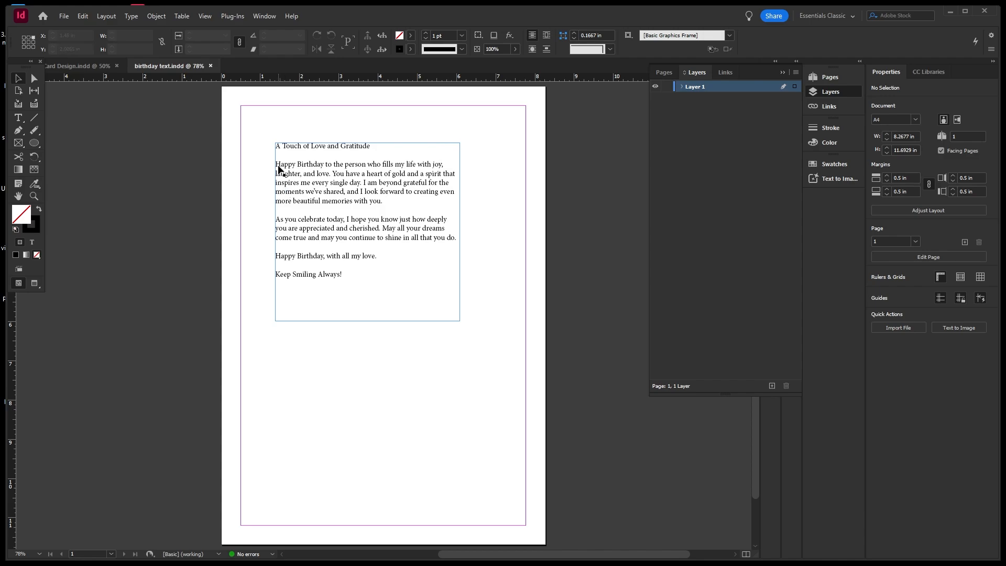
{"action": "double_click", "coordinate": [277, 165]}
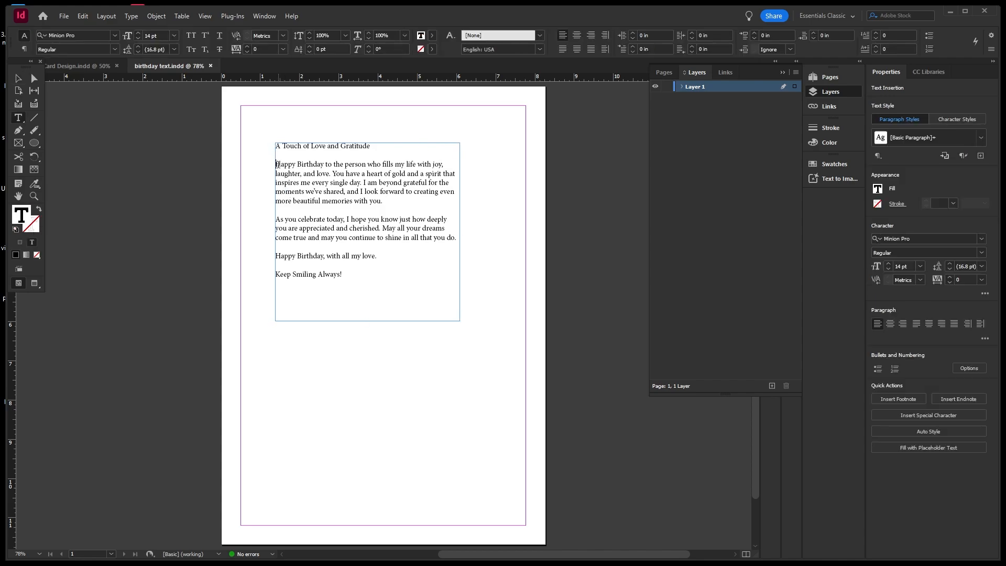
{"action": "left_click_drag", "start_coordinate": [277, 165], "coordinate": [478, 246]}
{"action": "key", "text": "ctrl+c"}
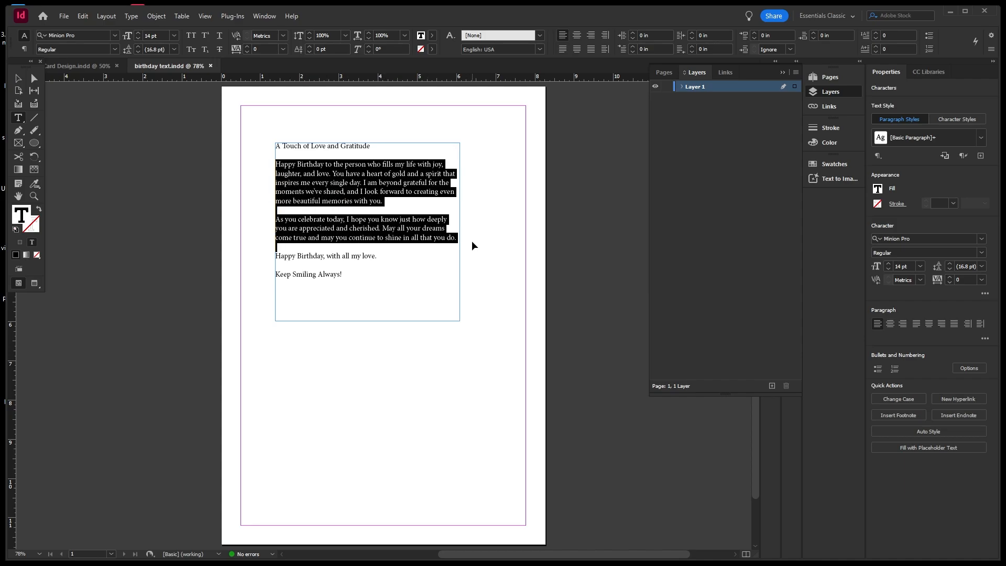
Back in the card document, create a text frame about 11.40 by 8.02 in across the inside spread and paste the copied message into it
{"action": "left_click", "coordinate": [87, 66]}
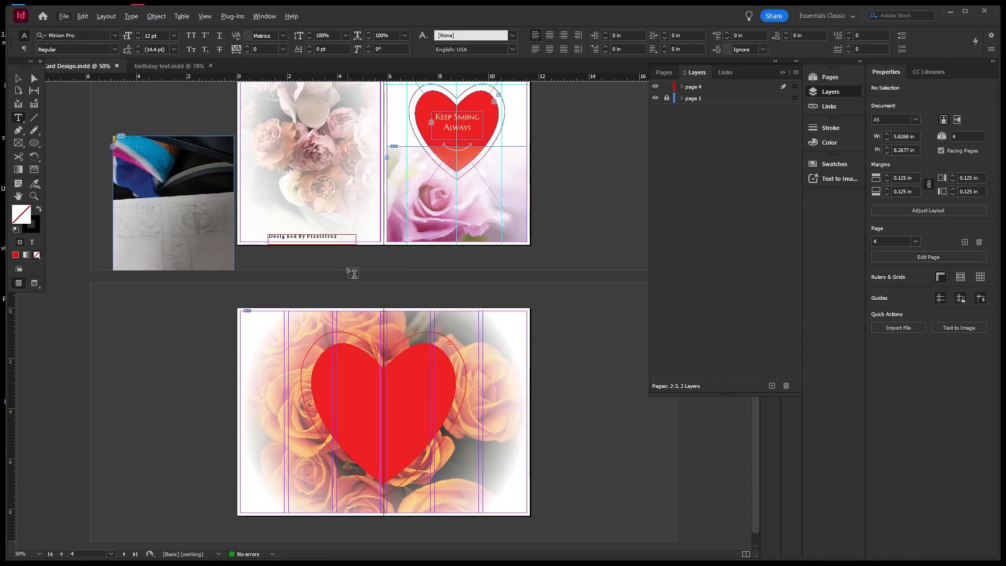
{"action": "scroll", "coordinate": [349, 229], "scroll_direction": "down", "scroll_amount": 1}
{"action": "scroll", "coordinate": [331, 371], "scroll_direction": "up", "scroll_amount": 1}
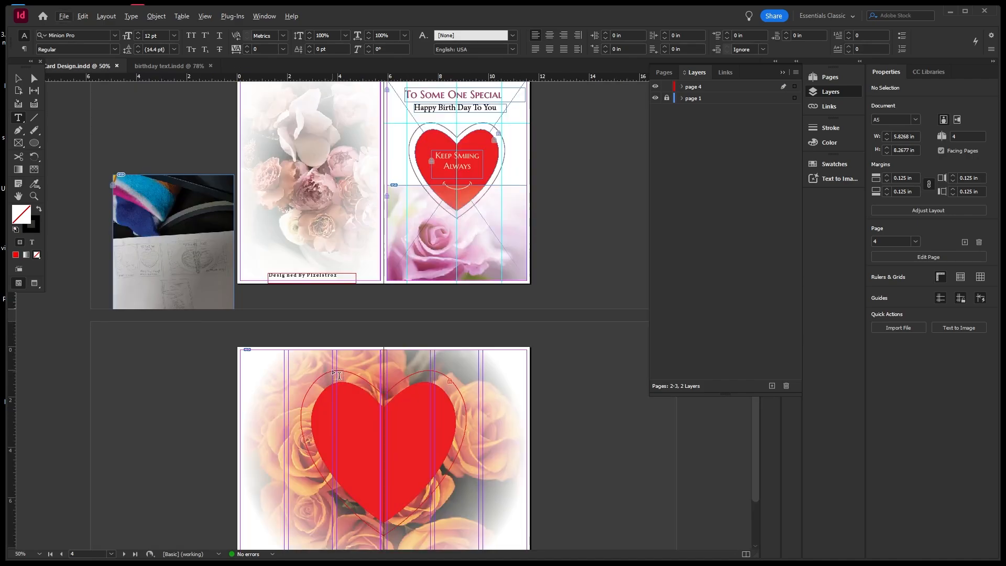
{"action": "scroll", "coordinate": [330, 358], "scroll_direction": "down", "scroll_amount": 1}
{"action": "scroll", "coordinate": [338, 315], "scroll_direction": "down", "scroll_amount": 1}
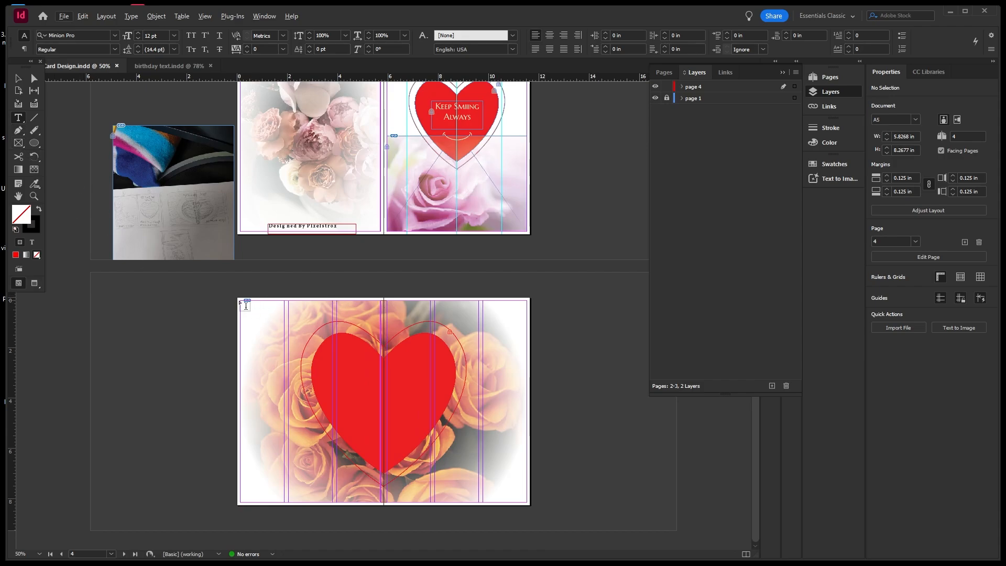
{"action": "left_click_drag", "start_coordinate": [244, 304], "coordinate": [437, 466]}
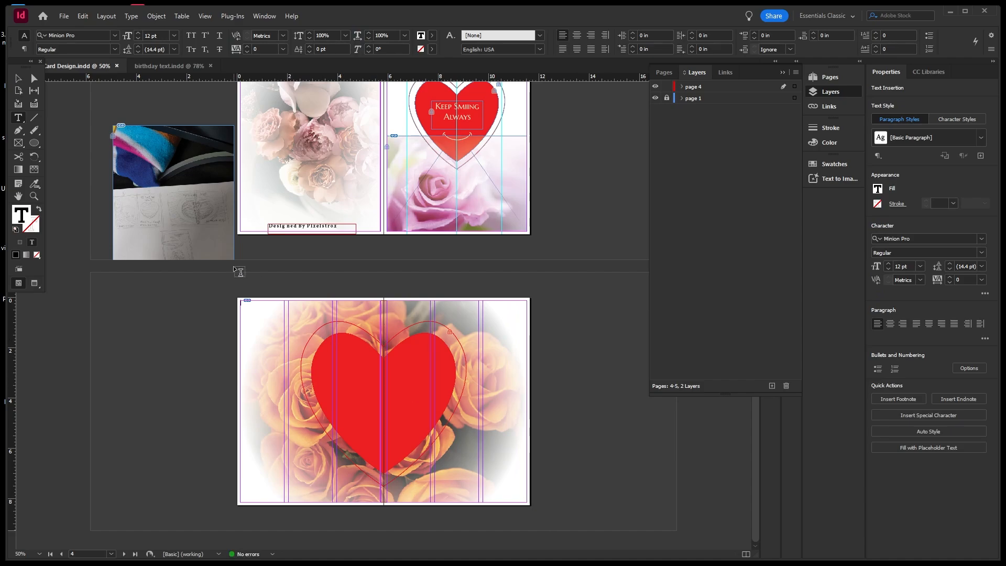
{"action": "left_click", "coordinate": [174, 36]}
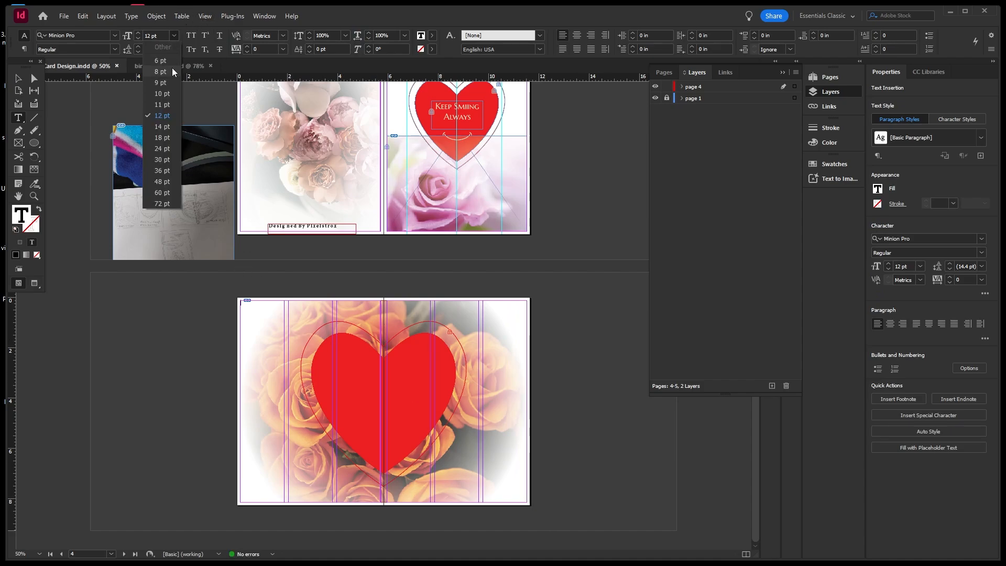
{"action": "left_click", "coordinate": [170, 152]}
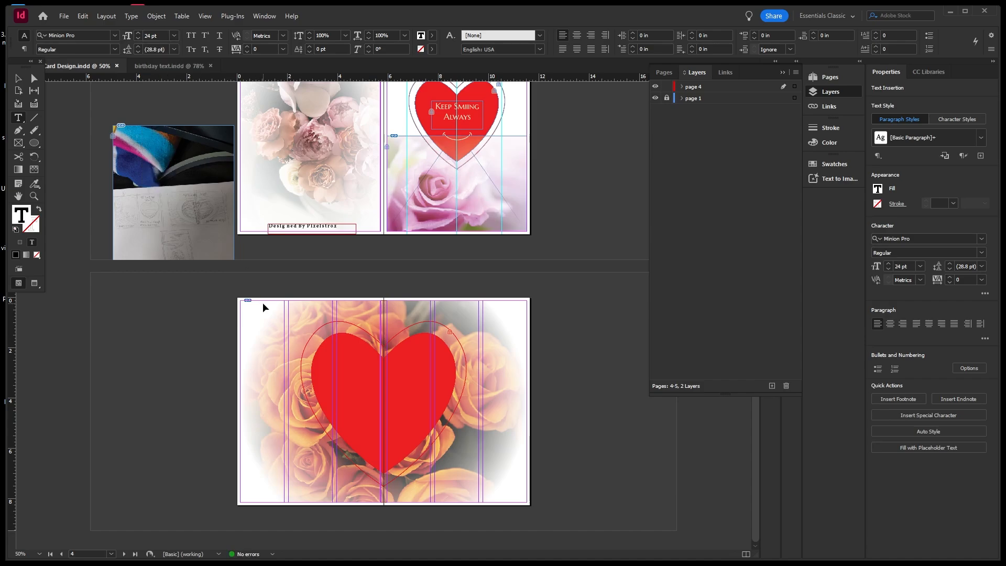
{"action": "key", "text": "ctrl+v"}
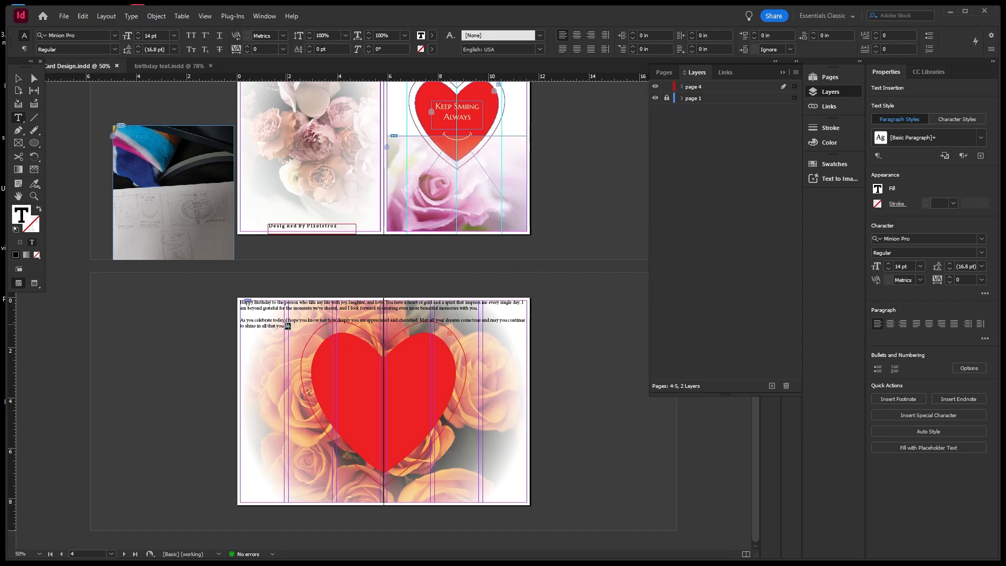
Enlarge the whole pasted message to 48 pt, trying 30 pt first, and justify all its lines across the frame
{"action": "left_click_drag", "start_coordinate": [290, 326], "coordinate": [228, 286]}
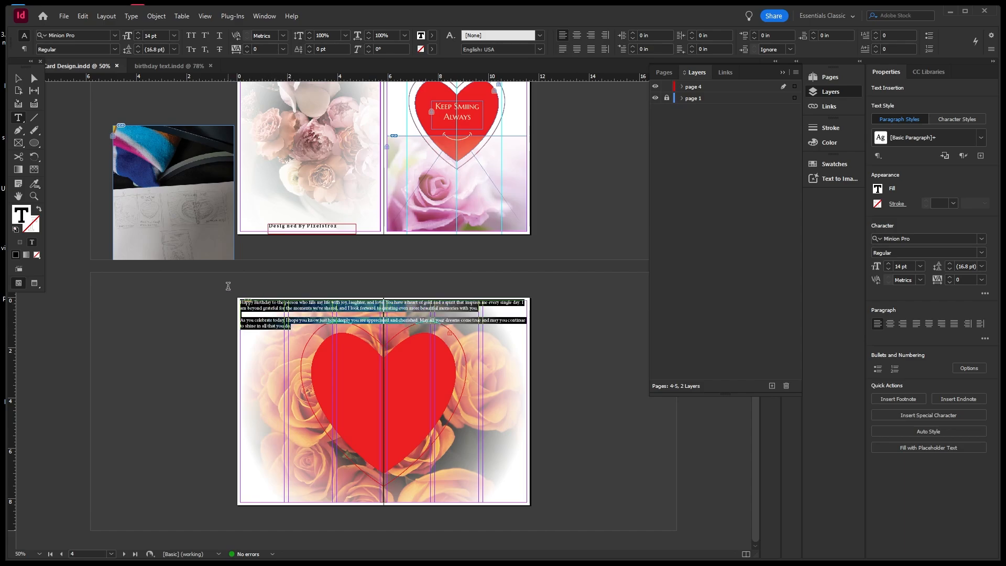
{"action": "left_click", "coordinate": [174, 37]}
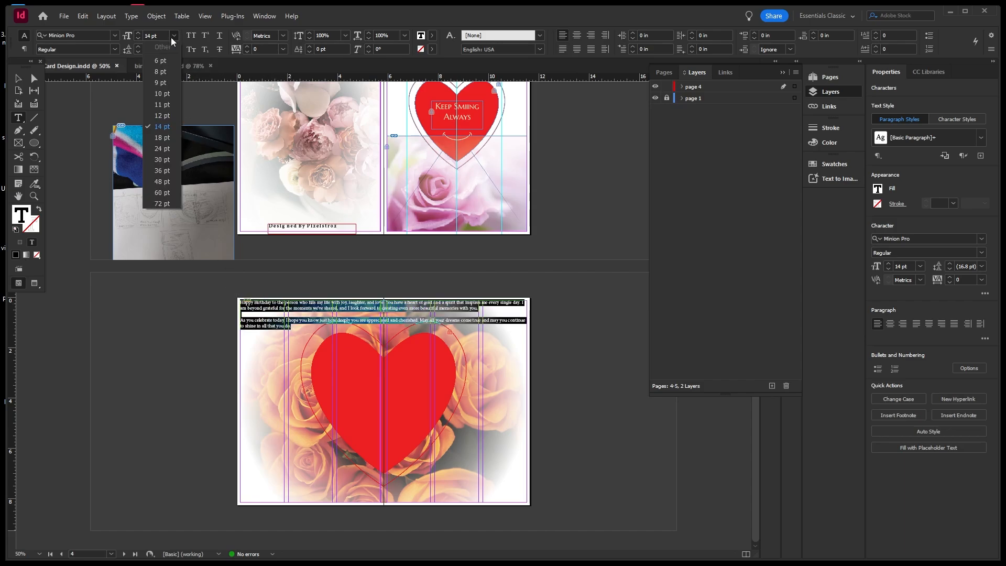
{"action": "left_click", "coordinate": [162, 159]}
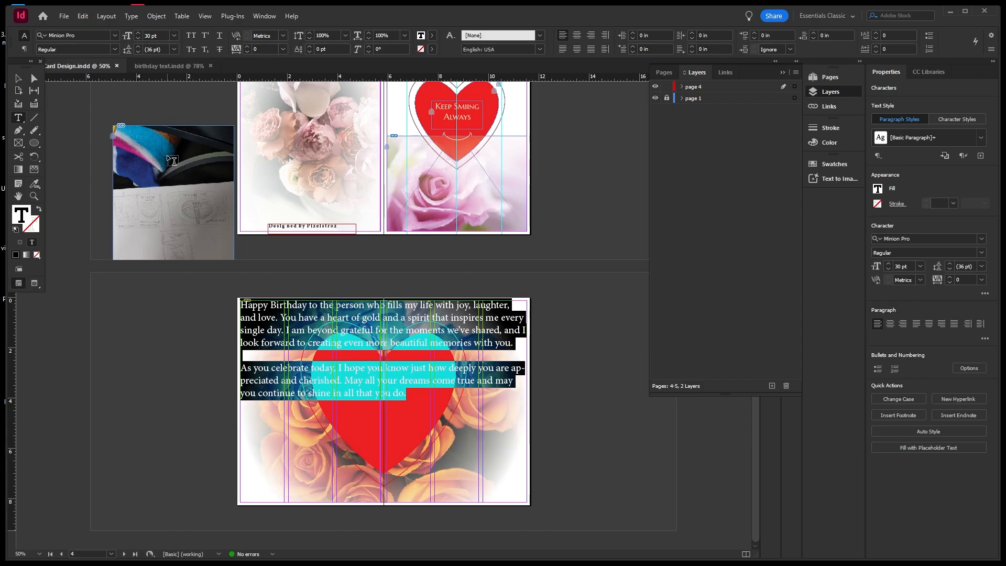
{"action": "left_click", "coordinate": [175, 36]}
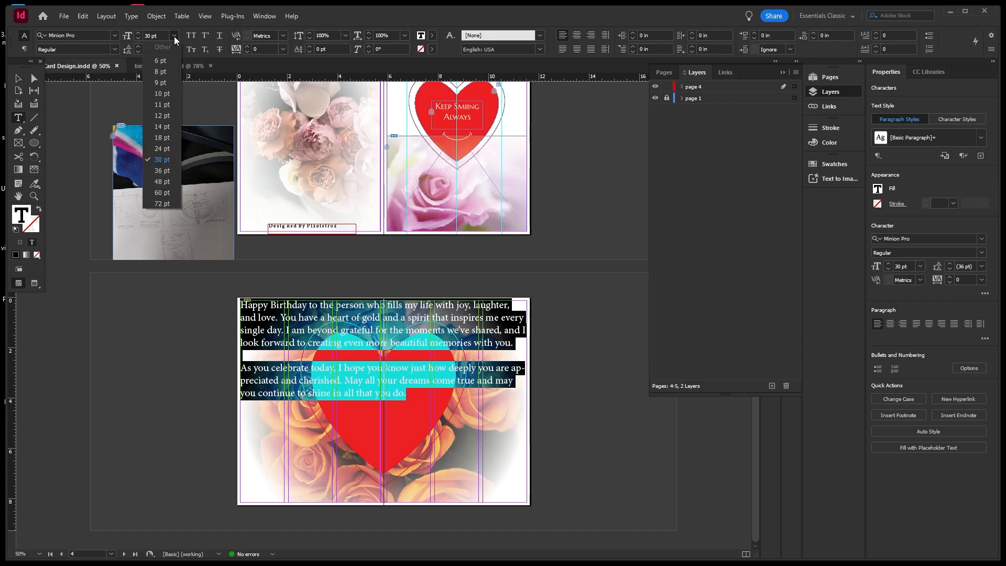
{"action": "left_click", "coordinate": [163, 182]}
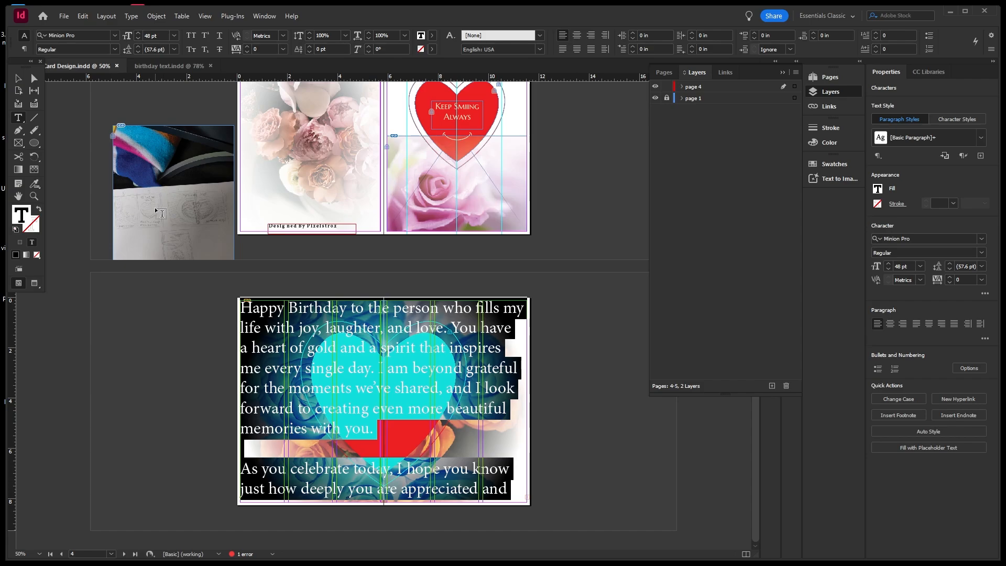
{"action": "left_click", "coordinate": [19, 78]}
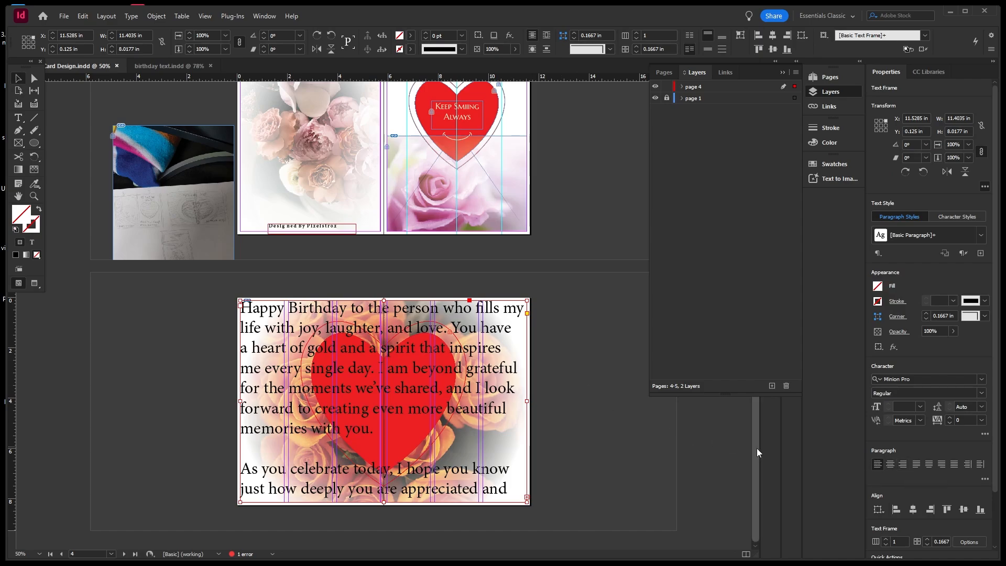
{"action": "left_click", "coordinate": [943, 465]}
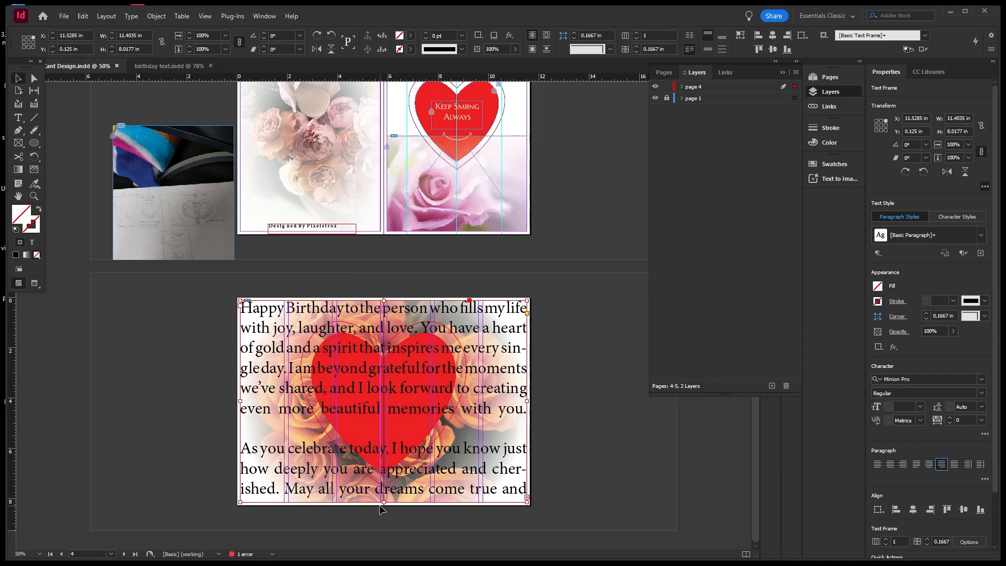
Reduce the message text visible in the frame to 40 pt, trying 36 pt first, and reselect the text frame
{"action": "double_click", "coordinate": [519, 492]}
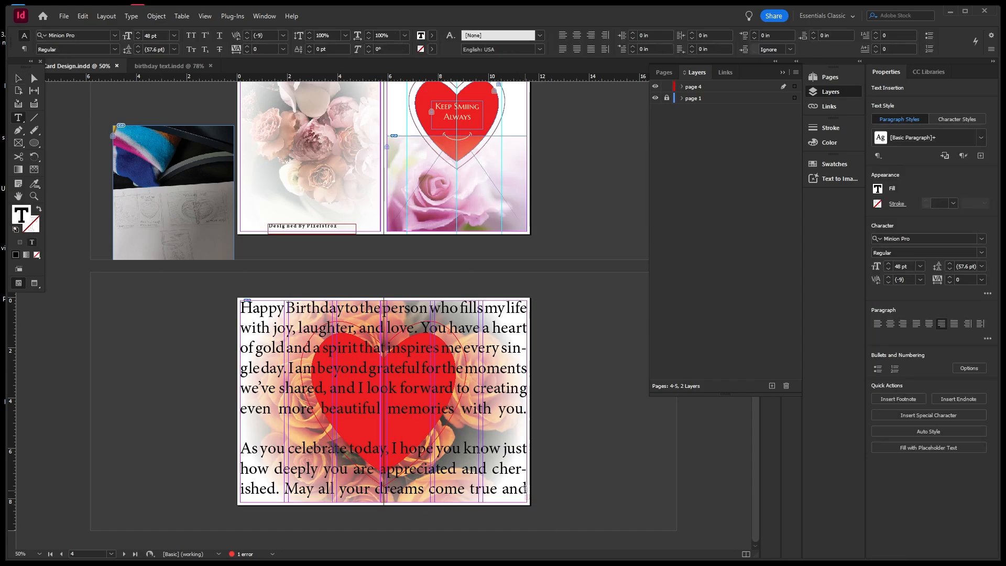
{"action": "left_click_drag", "start_coordinate": [518, 491], "coordinate": [372, 398]}
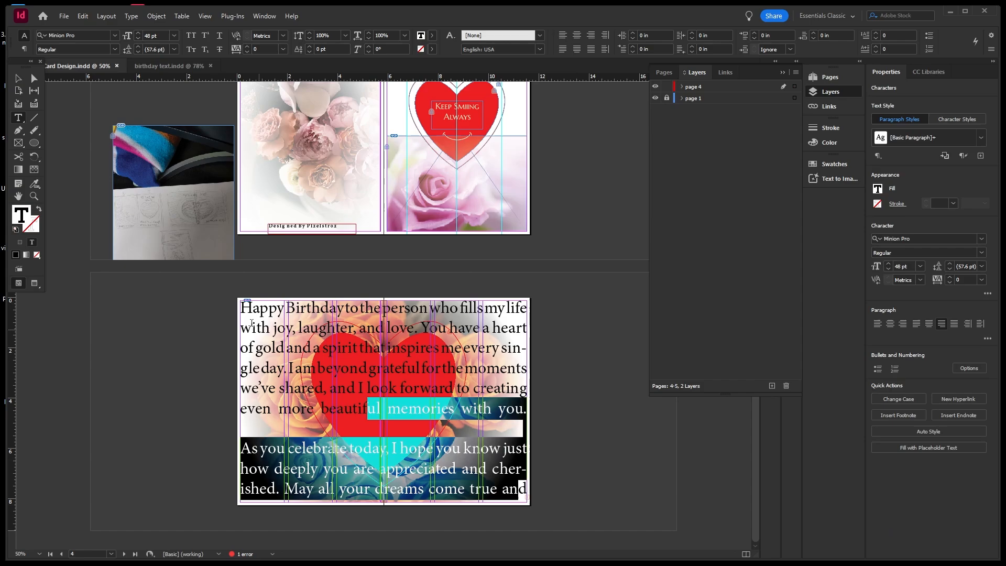
{"action": "left_click_drag", "start_coordinate": [242, 307], "coordinate": [547, 491]}
{"action": "left_click", "coordinate": [174, 35]}
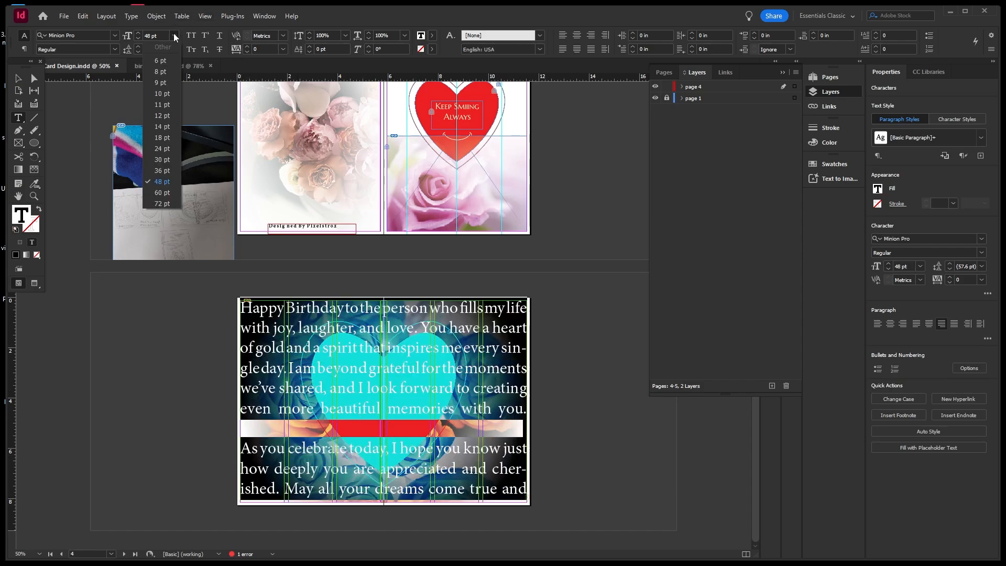
{"action": "left_click", "coordinate": [165, 171]}
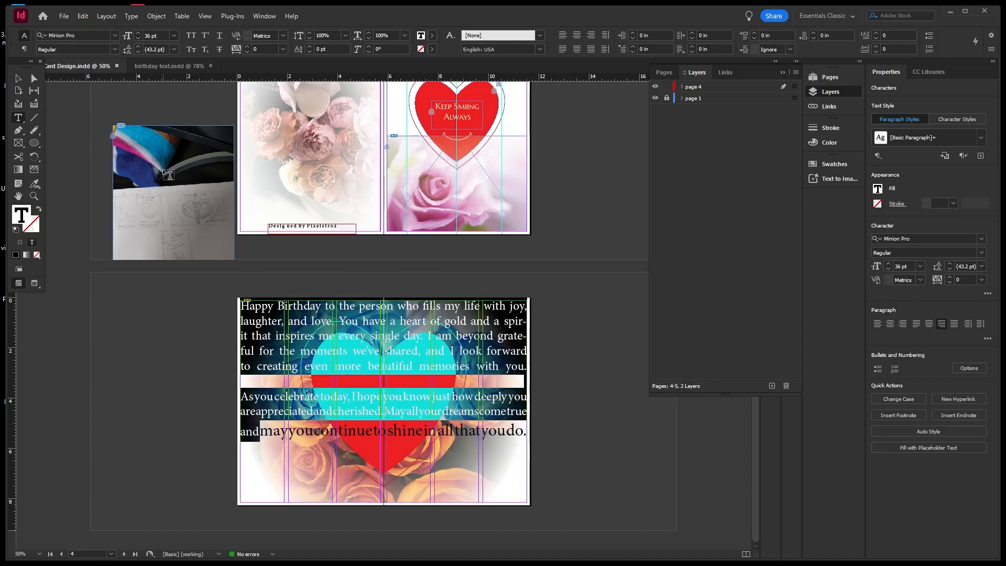
{"action": "double_click", "coordinate": [150, 34]}
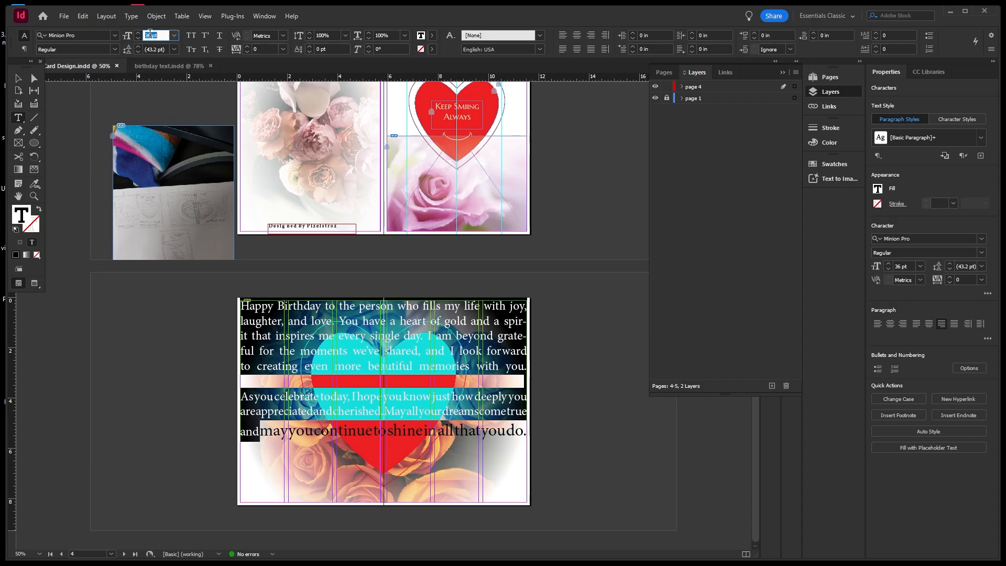
{"action": "type", "text": "40"}
{"action": "key", "text": "Return"}
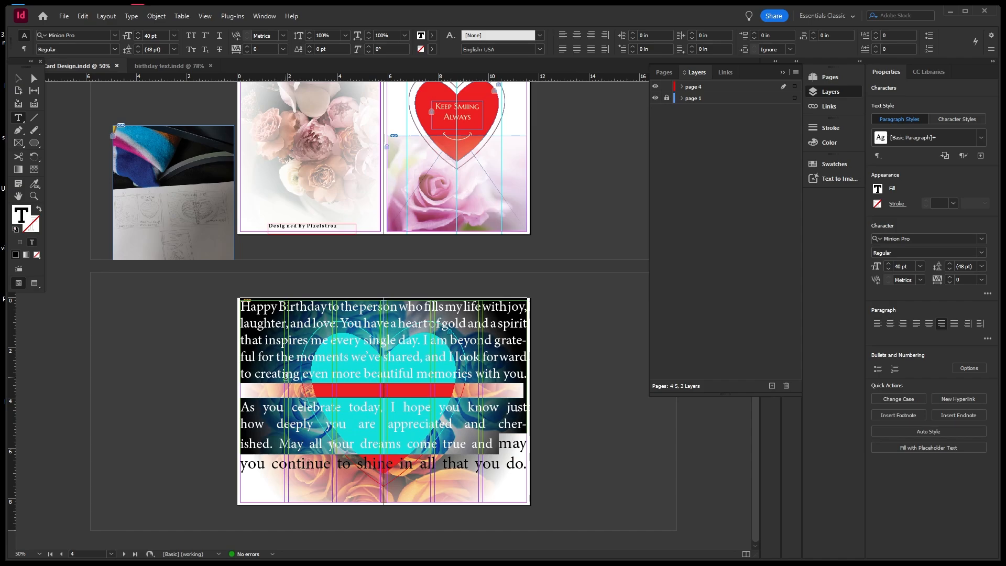
{"action": "left_click", "coordinate": [18, 79]}
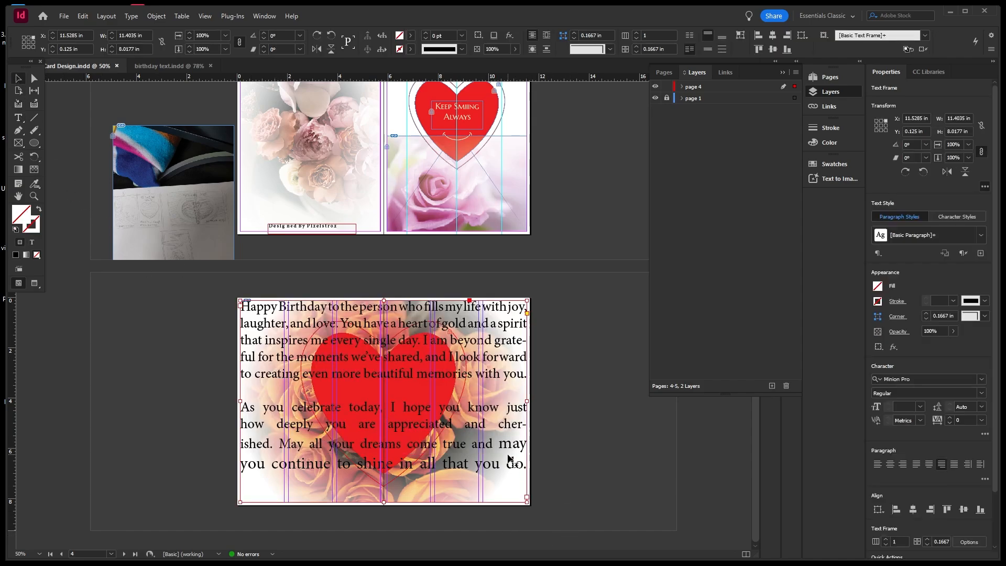
Set the whole birthday message on the inside spread to 45 pt, trying 48 pt first, and deselect the text frame
{"action": "left_click", "coordinate": [190, 62]}
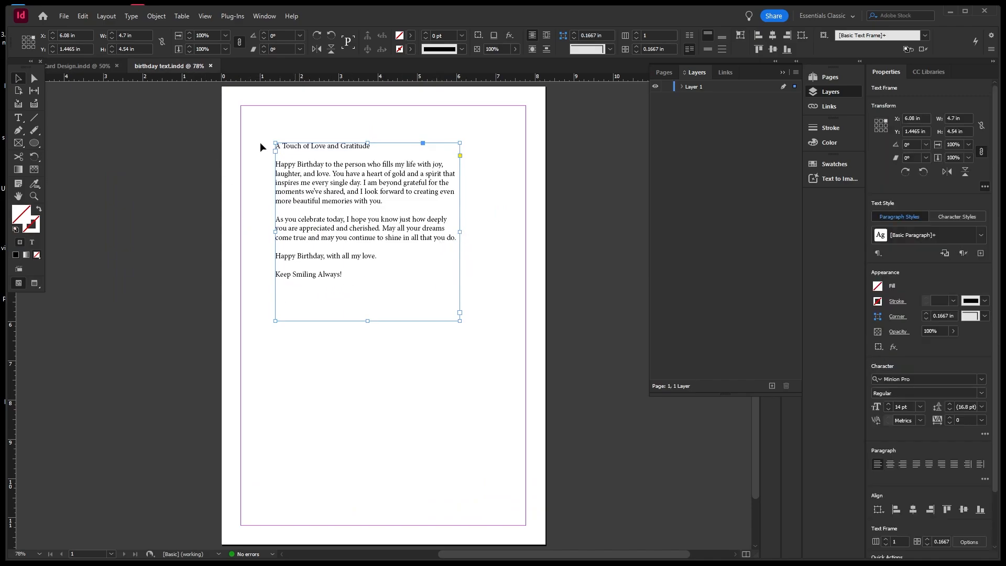
{"action": "left_click", "coordinate": [75, 68]}
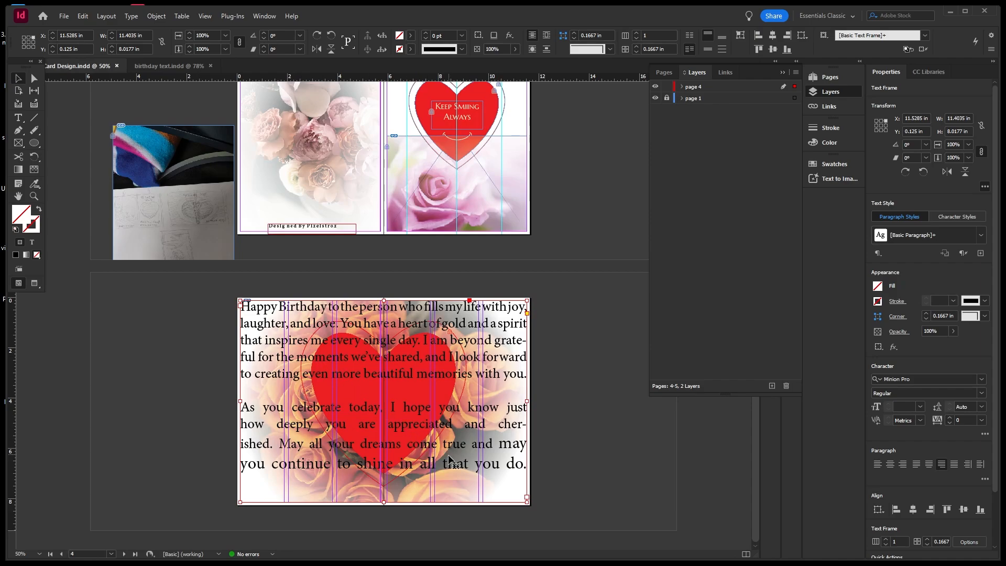
{"action": "double_click", "coordinate": [383, 409]}
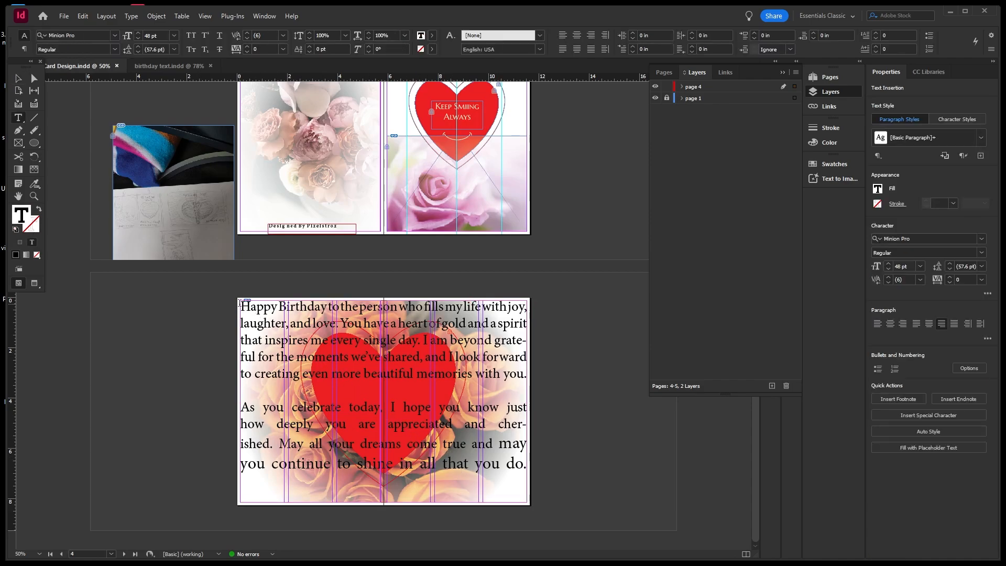
{"action": "key", "text": "ctrl+a"}
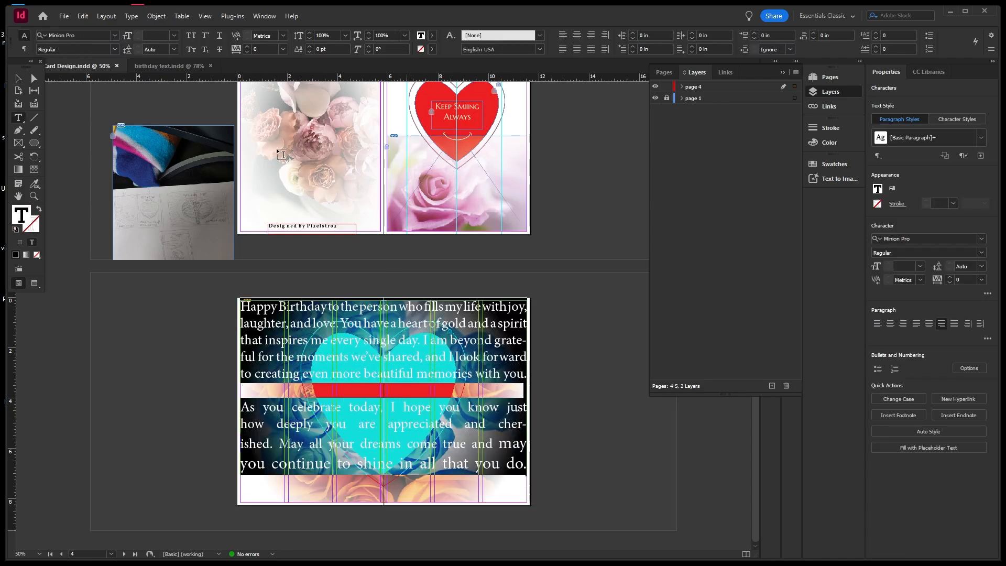
{"action": "left_click", "coordinate": [174, 35]}
{"action": "left_click", "coordinate": [161, 182]}
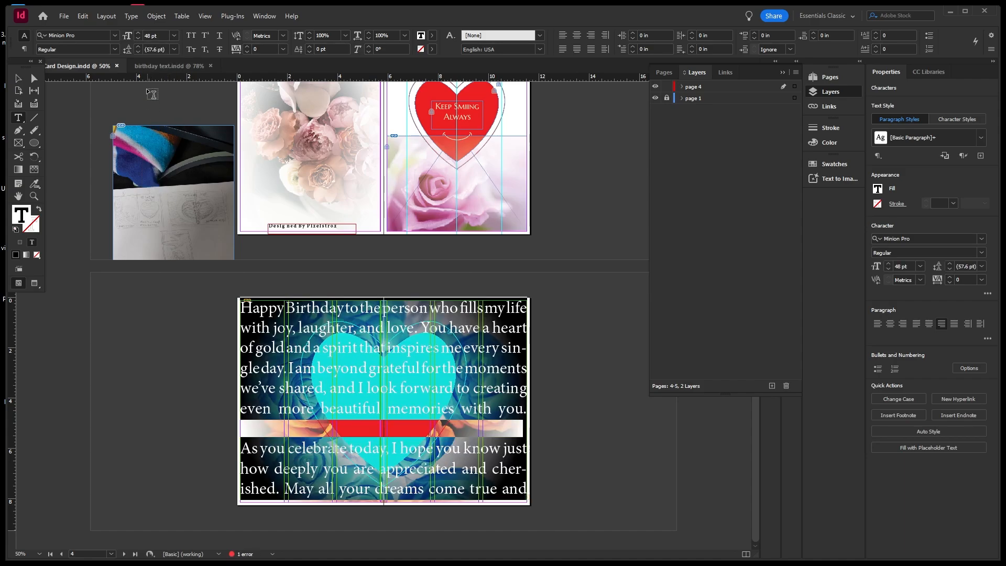
{"action": "left_click", "coordinate": [151, 35]}
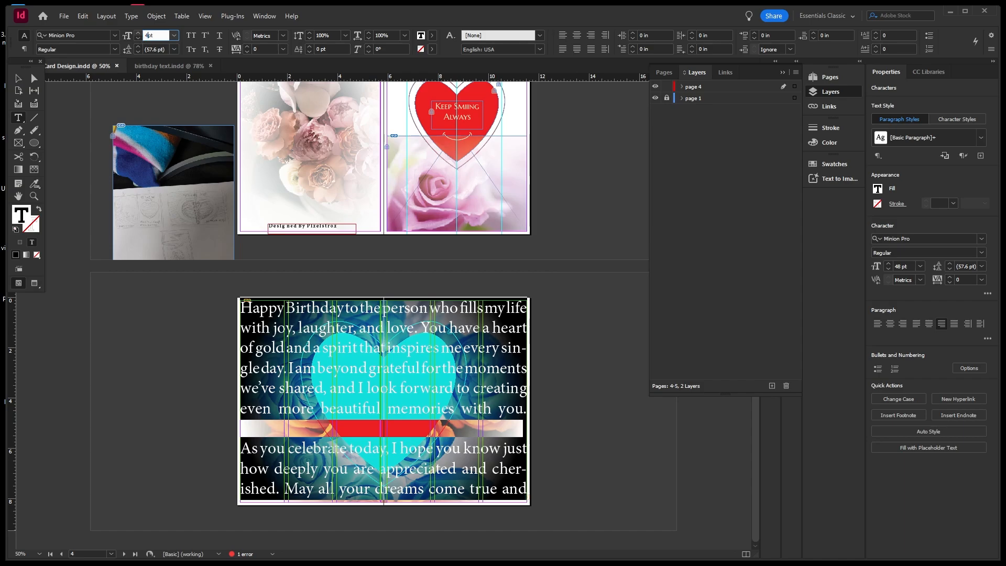
{"action": "type", "text": "45pt"}
{"action": "key", "text": "Return"}
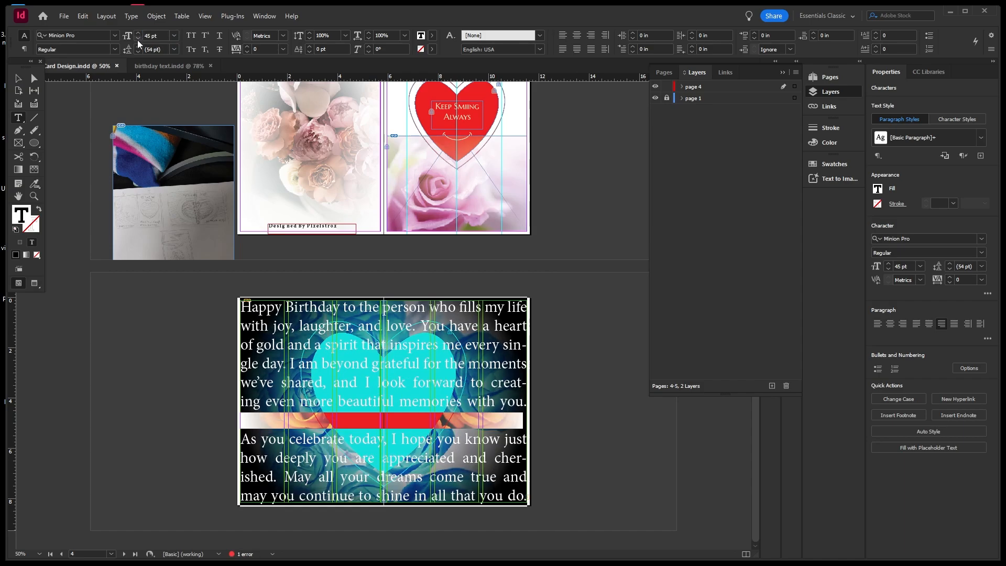
{"action": "left_click", "coordinate": [19, 78]}
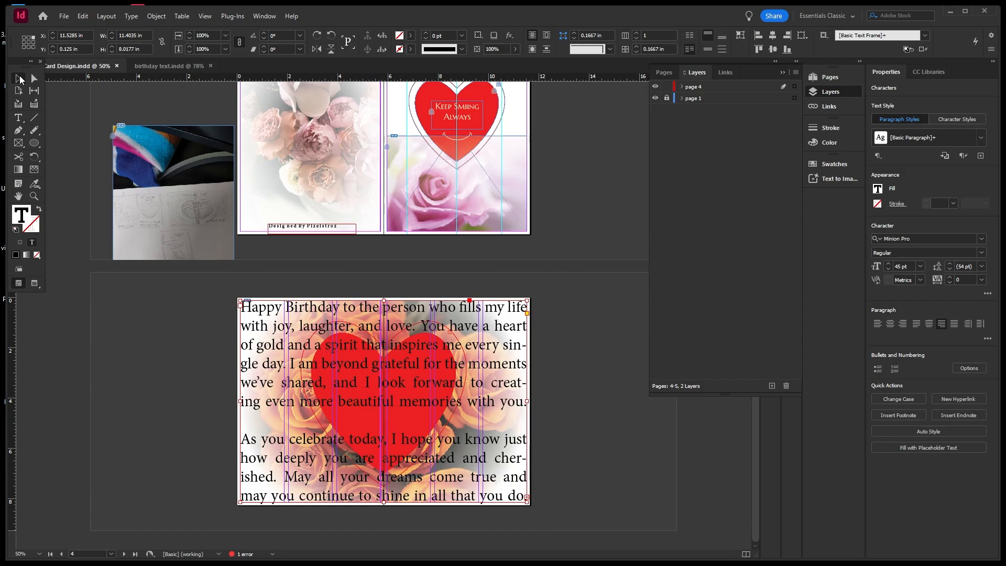
{"action": "left_click", "coordinate": [603, 237]}
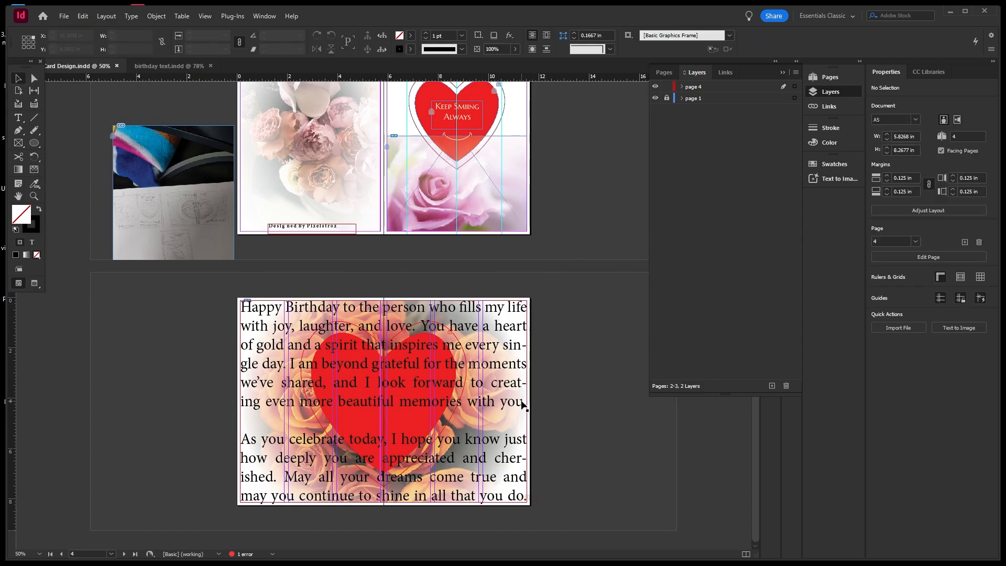
Expand the page 4 layer, hide the filled red heart and unlock the heart outline path beneath it
{"action": "left_click", "coordinate": [466, 329]}
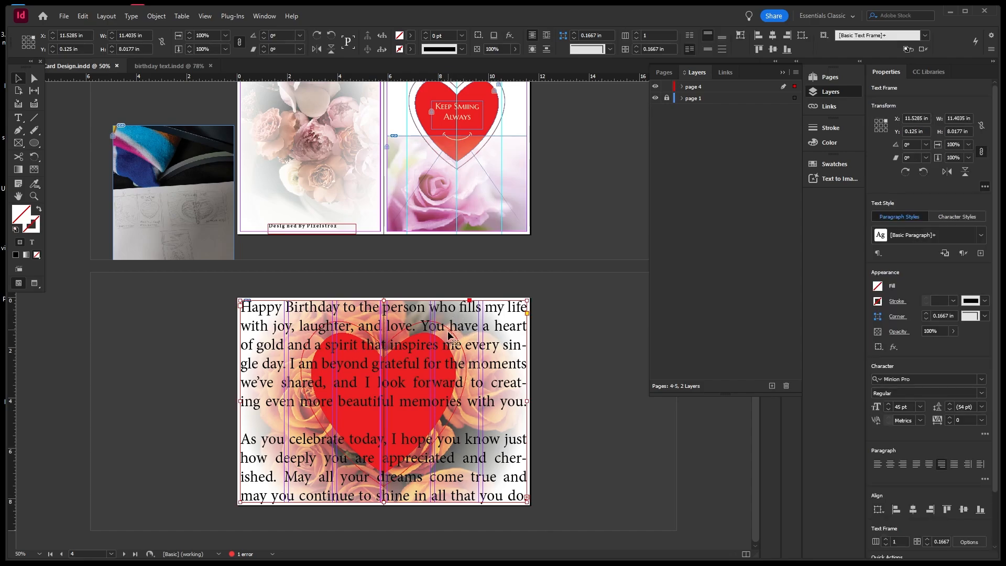
{"action": "left_click", "coordinate": [682, 87]}
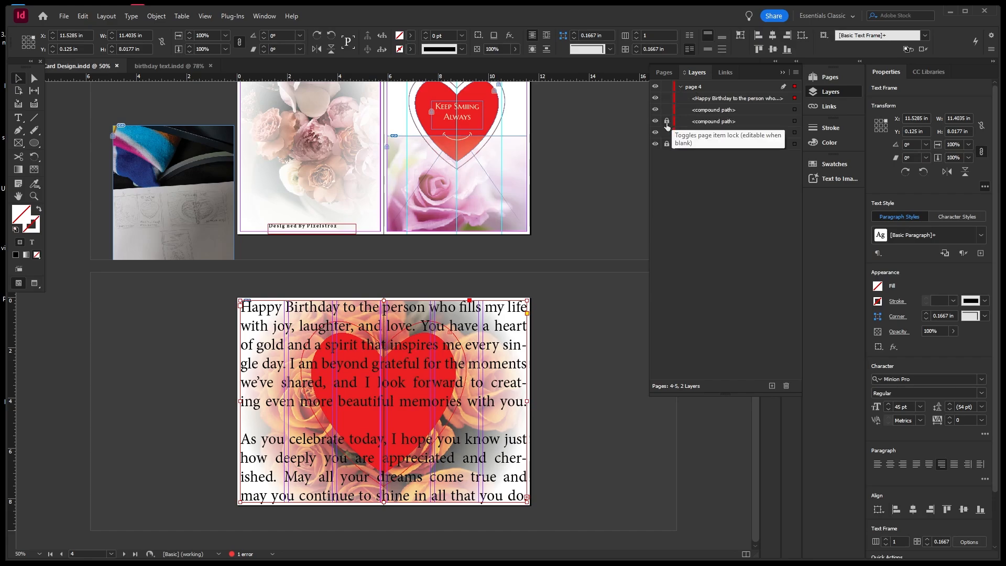
{"action": "left_click", "coordinate": [655, 109]}
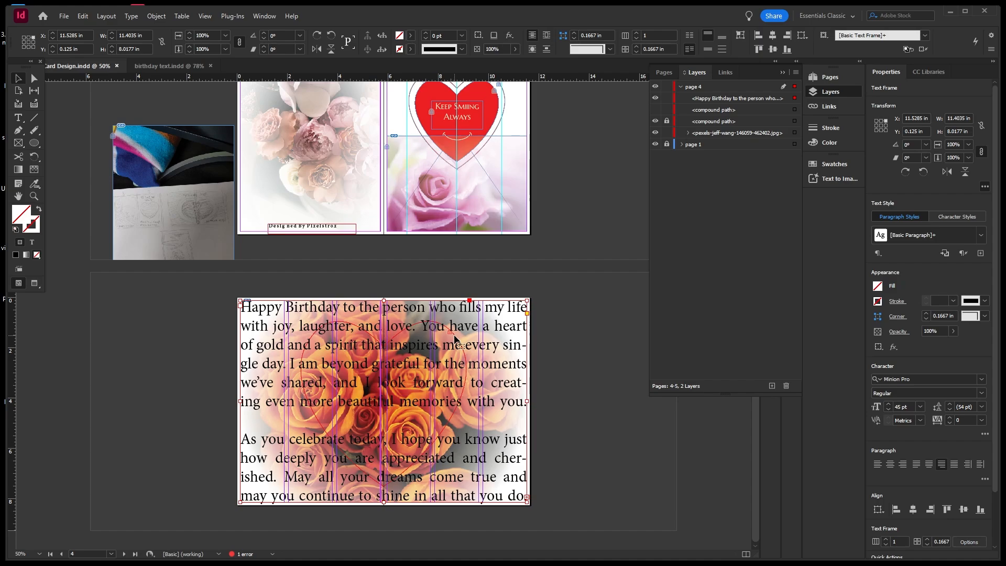
{"action": "left_click", "coordinate": [657, 122]}
{"action": "left_click", "coordinate": [658, 122]}
{"action": "left_click", "coordinate": [667, 121]}
Try wrapping text around the bounding box for the message frame, heart outline and roses image, and turn the wrap off again
{"action": "left_click", "coordinate": [546, 37]}
{"action": "scroll", "coordinate": [952, 388], "scroll_direction": "down", "scroll_amount": 2}
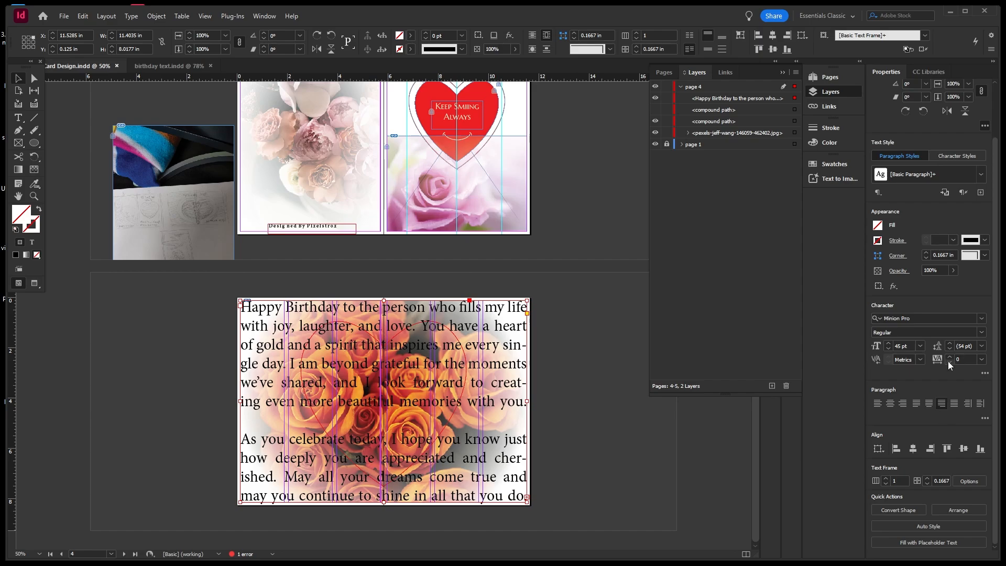
{"action": "scroll", "coordinate": [948, 361], "scroll_direction": "up", "scroll_amount": 2}
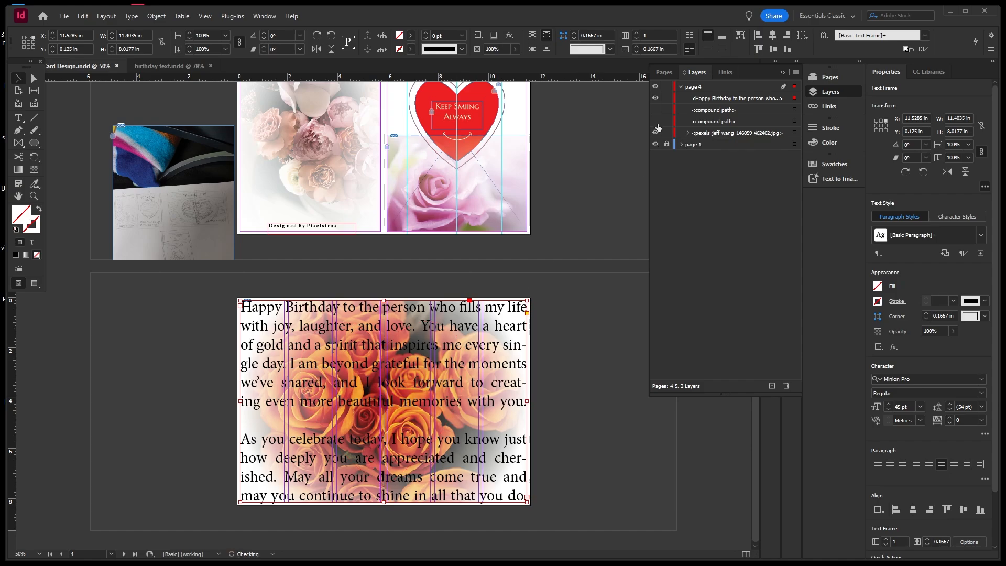
{"action": "left_click", "coordinate": [445, 342], "text": "shift"}
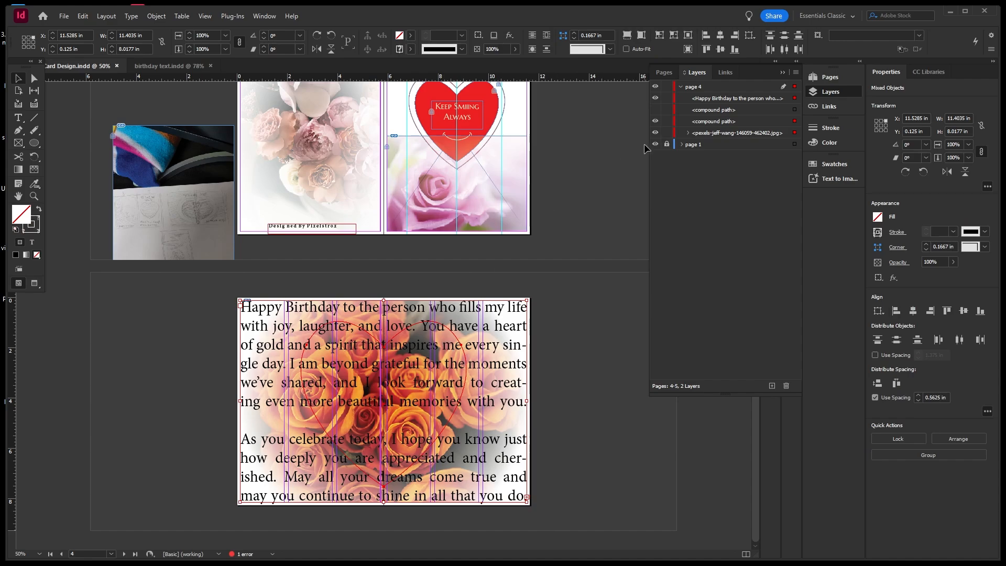
{"action": "left_click", "coordinate": [548, 36]}
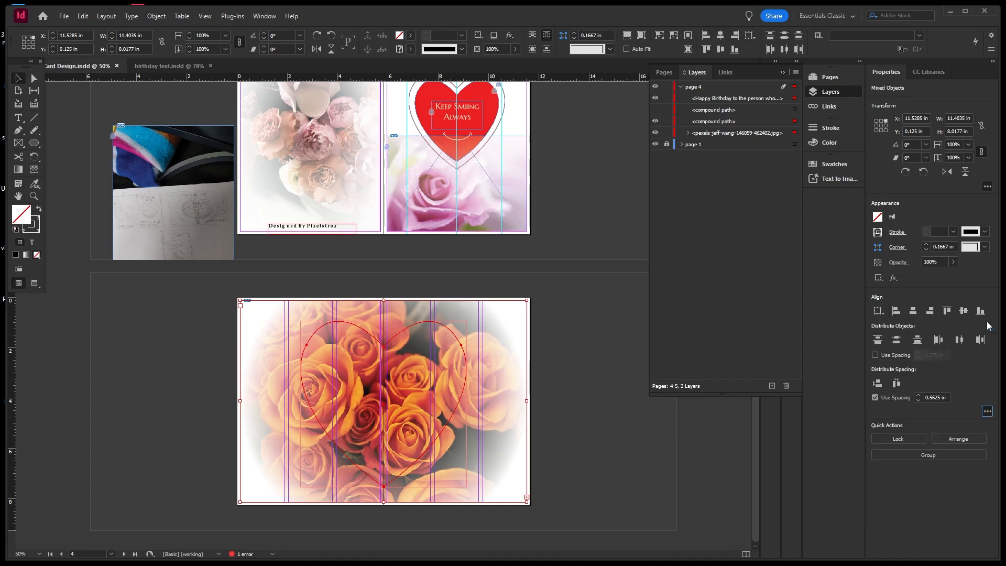
{"action": "left_click", "coordinate": [988, 187]}
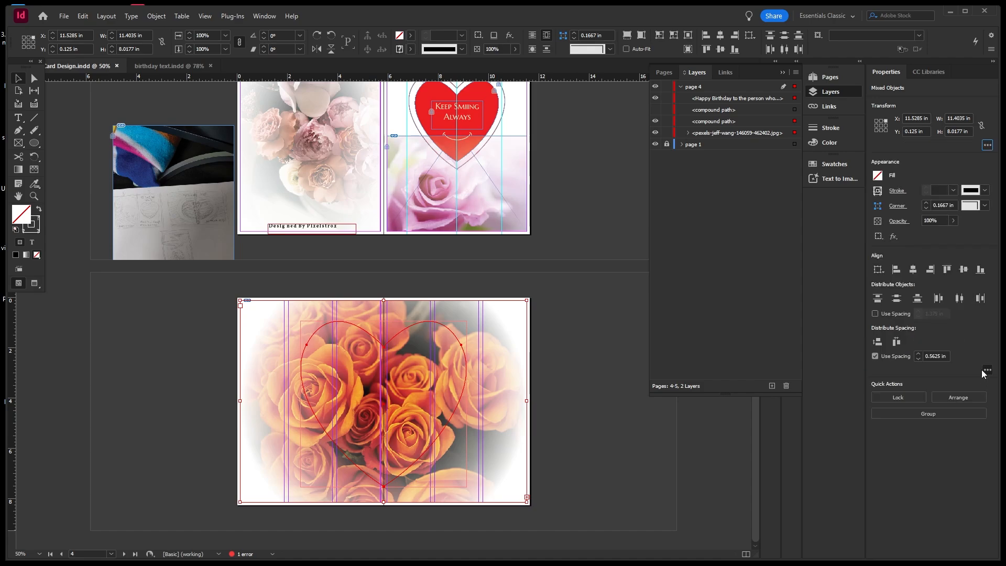
{"action": "left_click", "coordinate": [535, 39]}
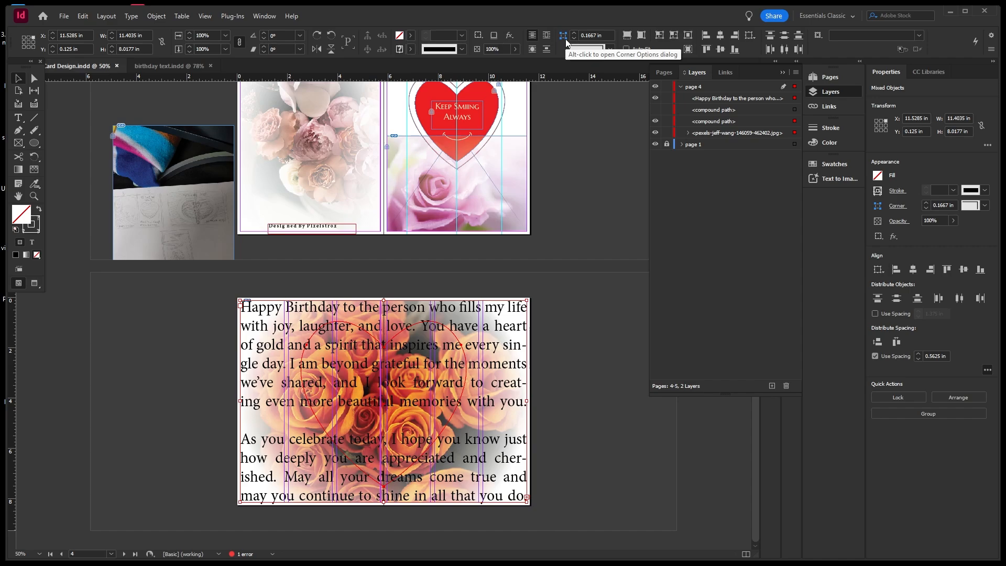
{"action": "left_click", "coordinate": [453, 334]}
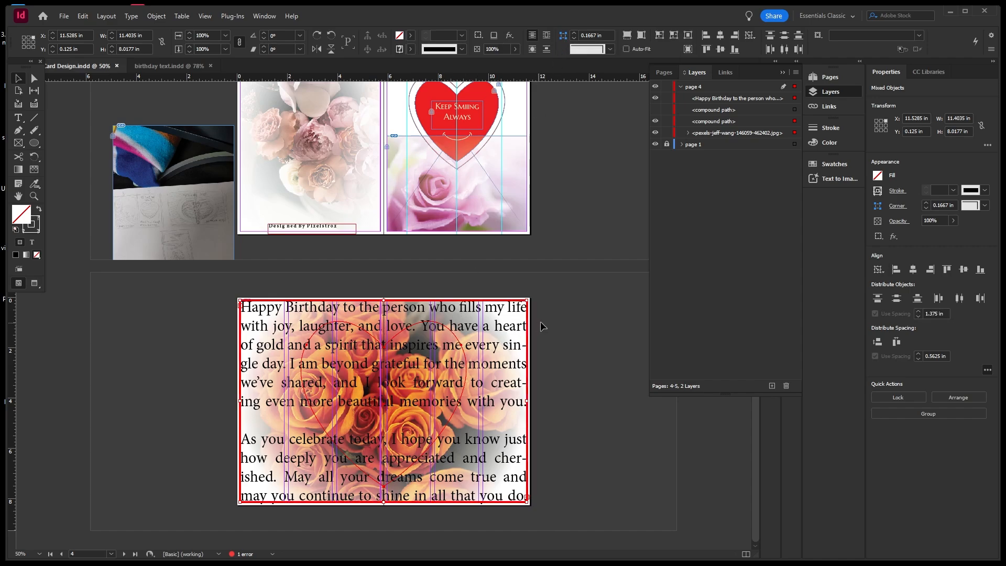
{"action": "left_click", "coordinate": [564, 311]}
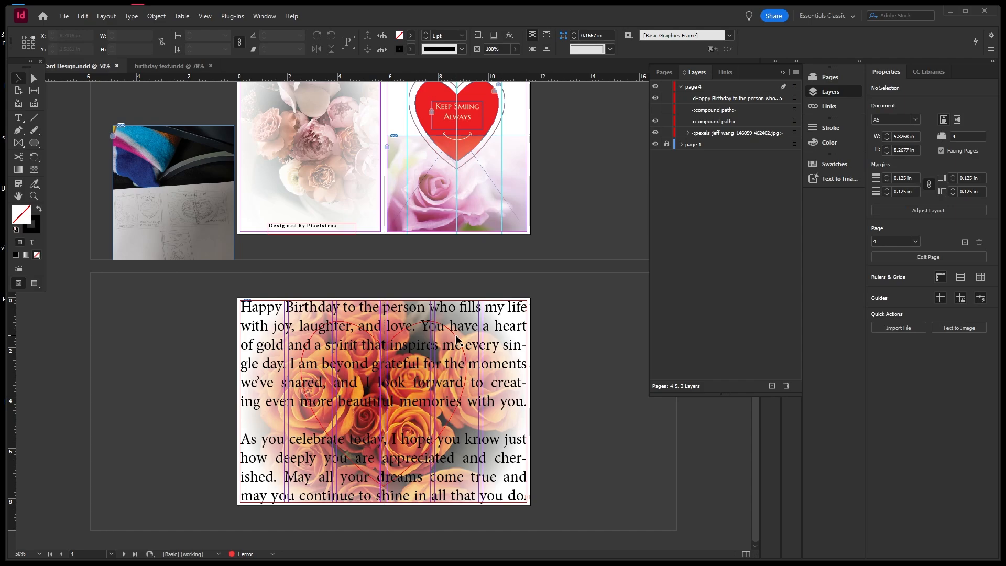
{"action": "left_click", "coordinate": [456, 342]}
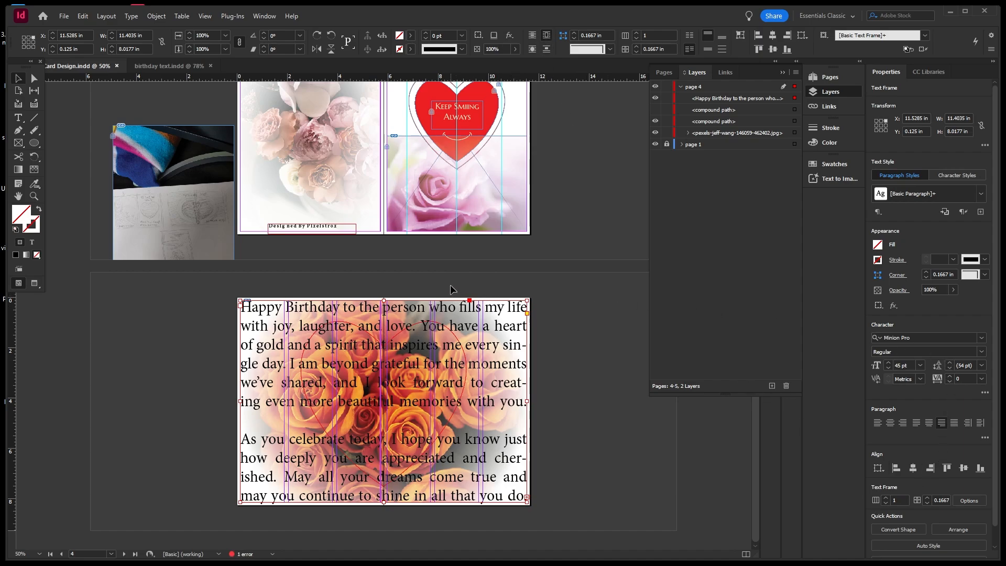
{"action": "left_click_drag", "start_coordinate": [449, 335], "coordinate": [451, 347]}
{"action": "left_click", "coordinate": [546, 333]}
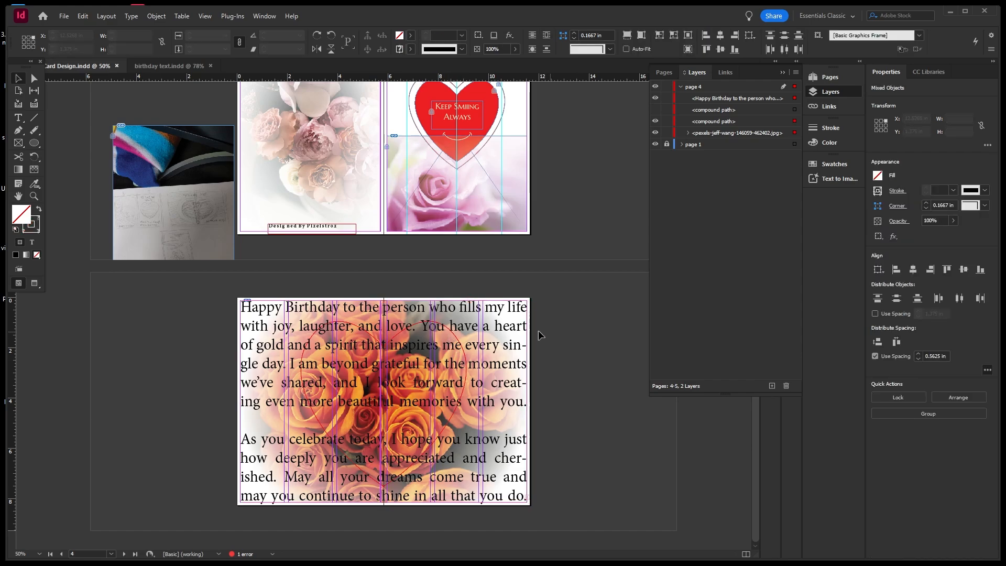
{"action": "left_click", "coordinate": [469, 329]}
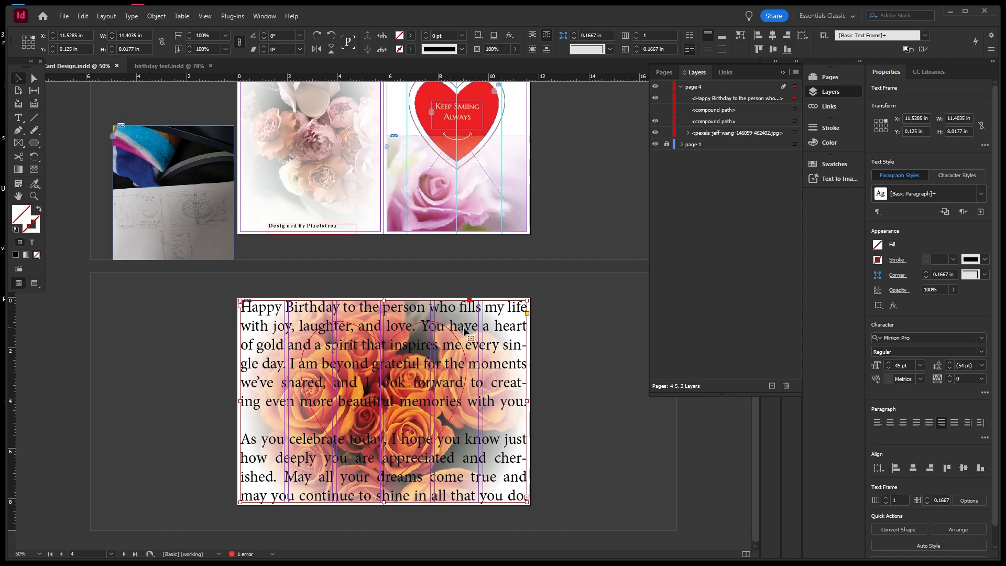
{"action": "scroll", "coordinate": [968, 448], "scroll_direction": "down", "scroll_amount": 1}
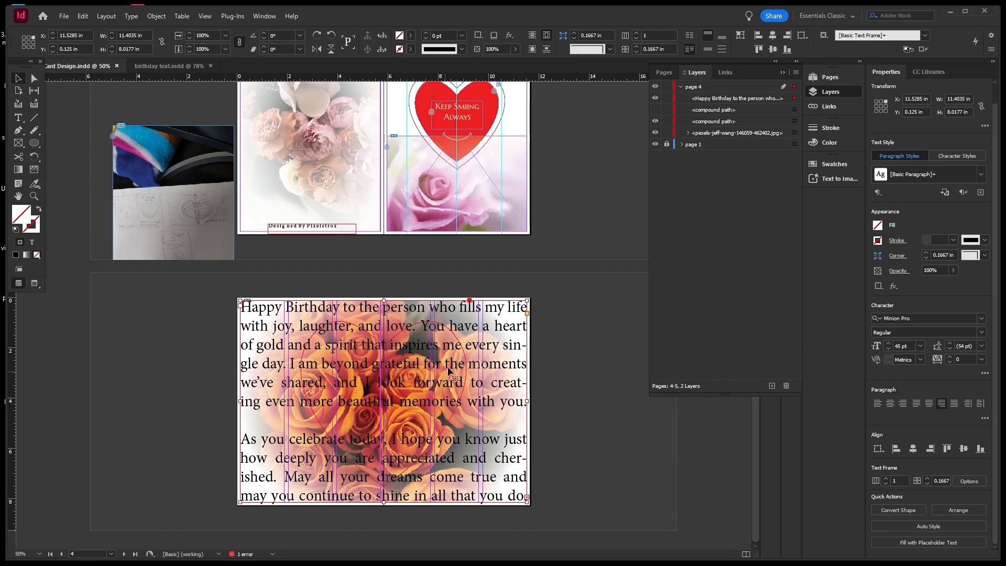
{"action": "left_click", "coordinate": [561, 328]}
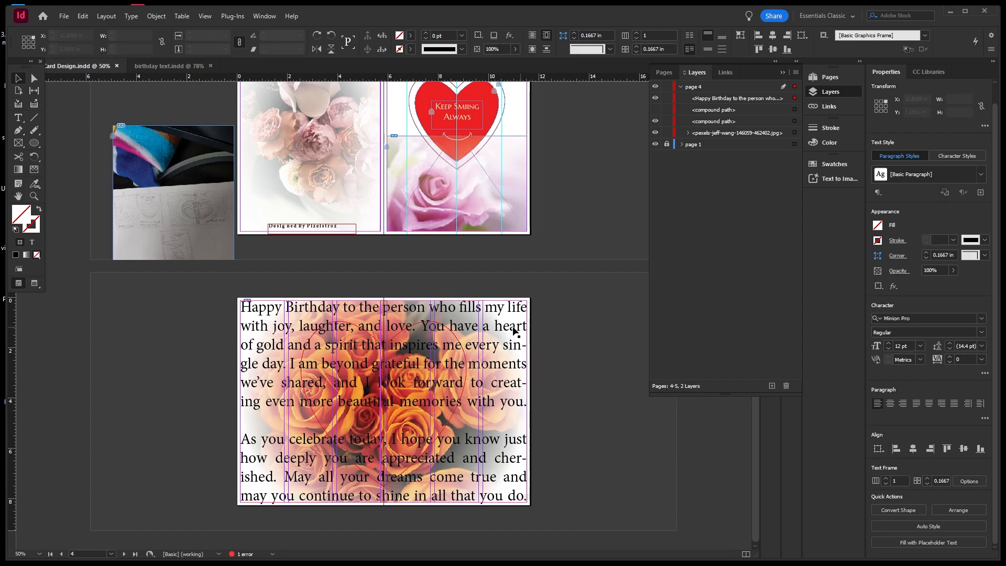
{"action": "left_click", "coordinate": [444, 329]}
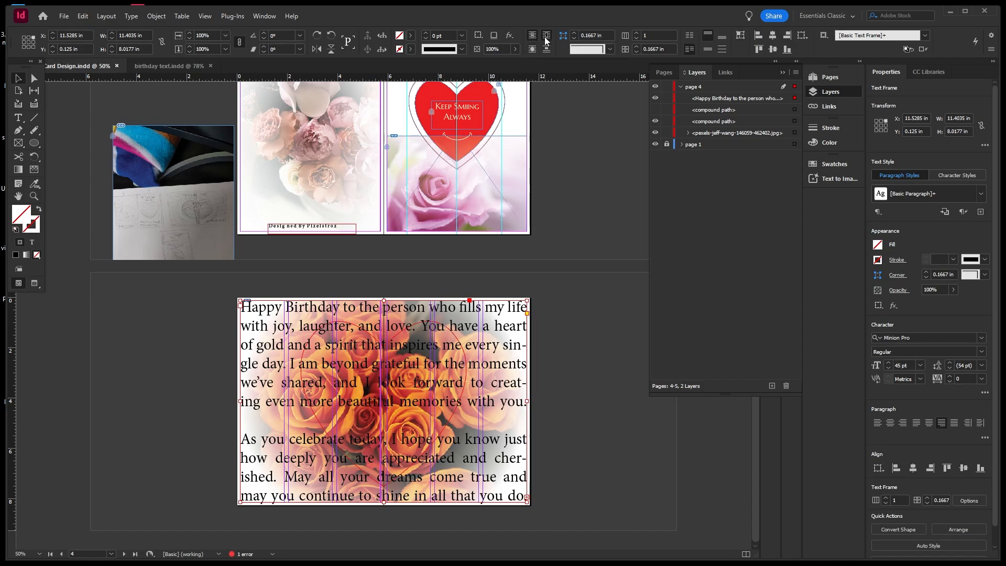
{"action": "left_click", "coordinate": [451, 277]}
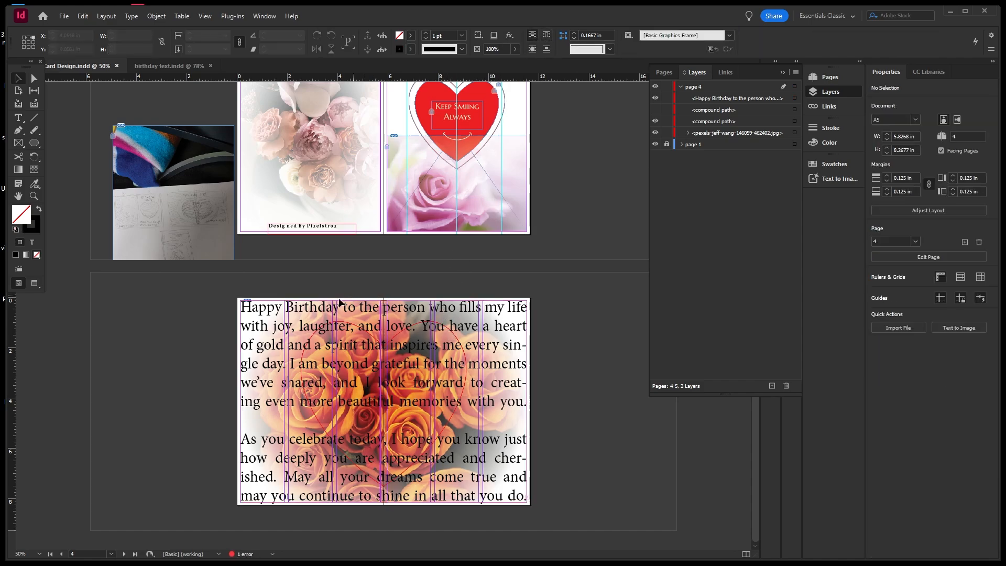
{"action": "left_click", "coordinate": [283, 307]}
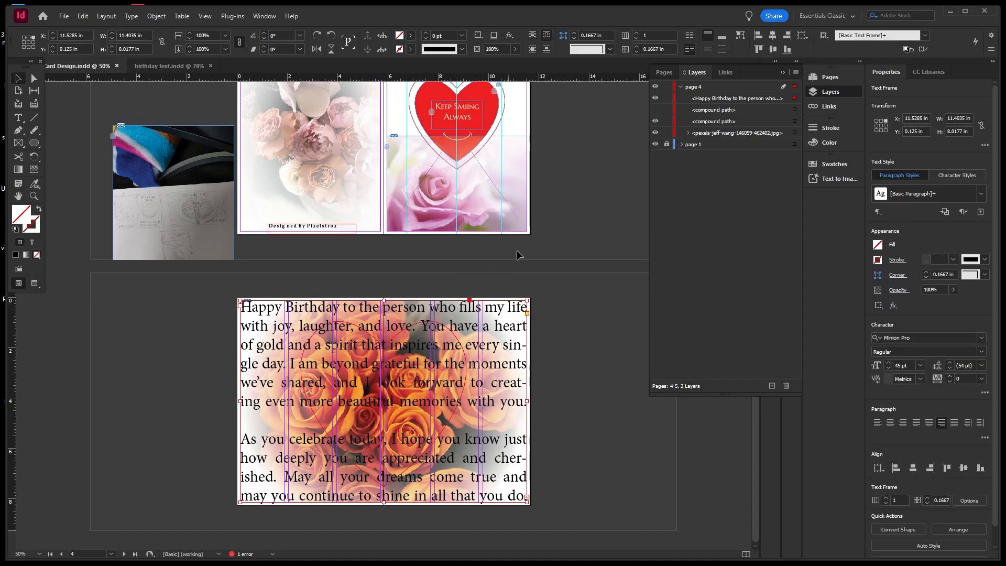
Create a small linked text frame at the message frame's upper-left corner, select the message text and reselect the message frame
{"action": "double_click", "coordinate": [242, 306]}
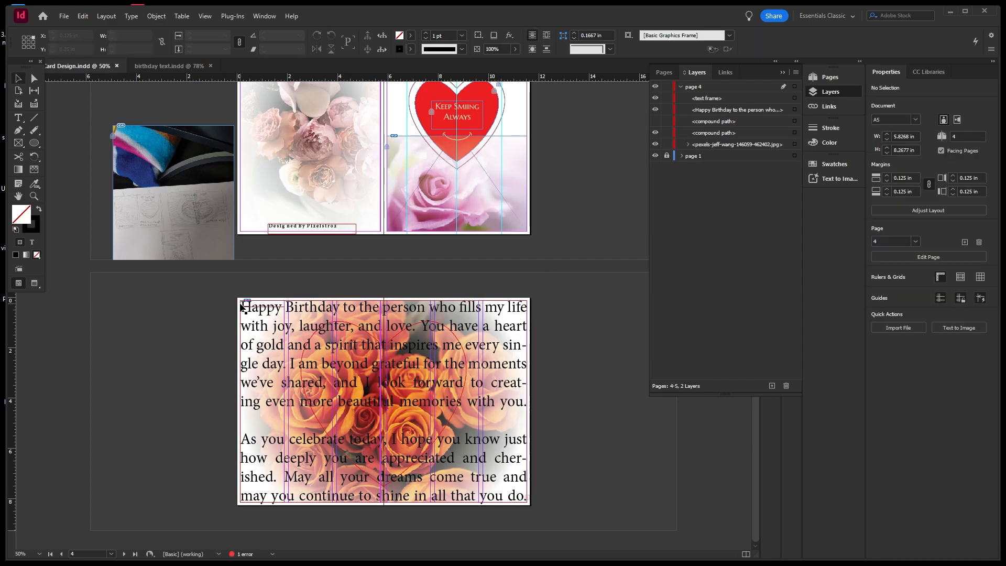
{"action": "left_click", "coordinate": [19, 119]}
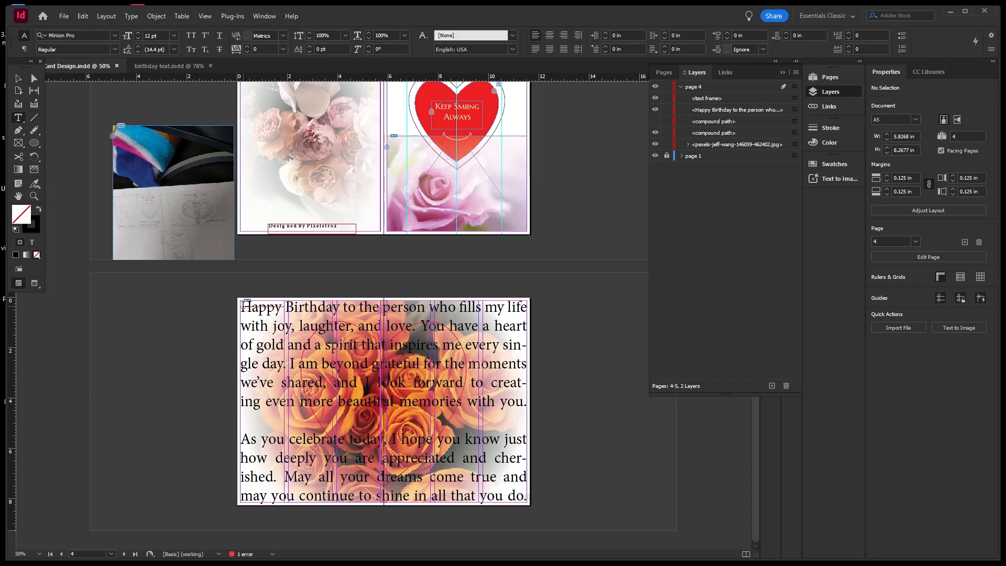
{"action": "left_click_drag", "start_coordinate": [241, 306], "coordinate": [546, 527]}
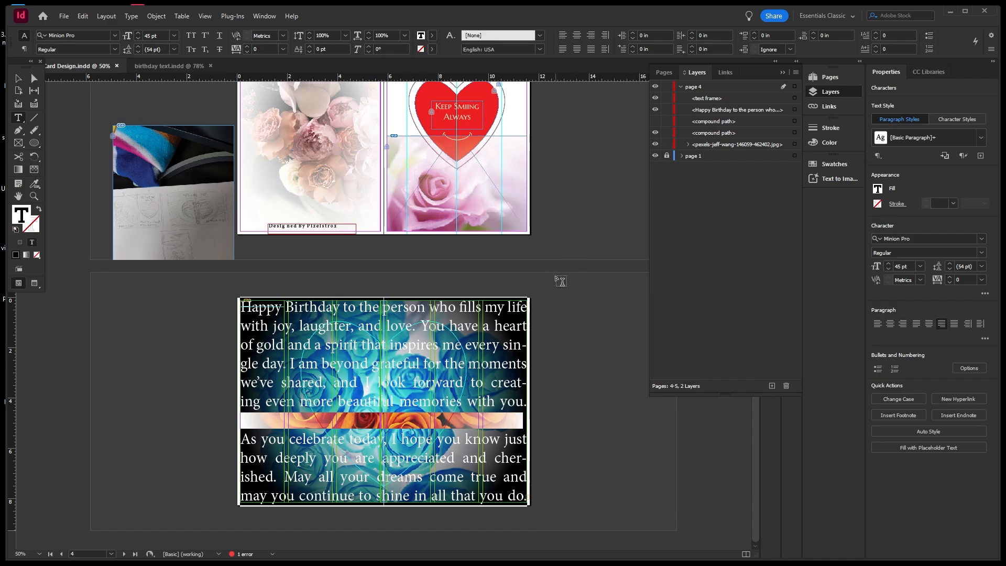
{"action": "left_click", "coordinate": [17, 78]}
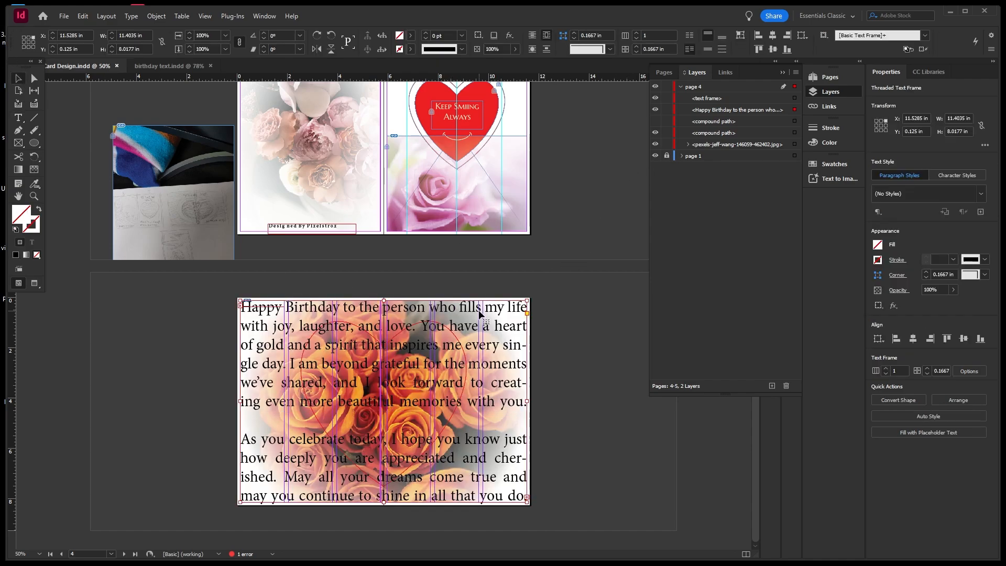
Try wrapping text around the object shape for the message frame, and for the message, heart outline and roses image together
{"action": "left_click", "coordinate": [533, 52]}
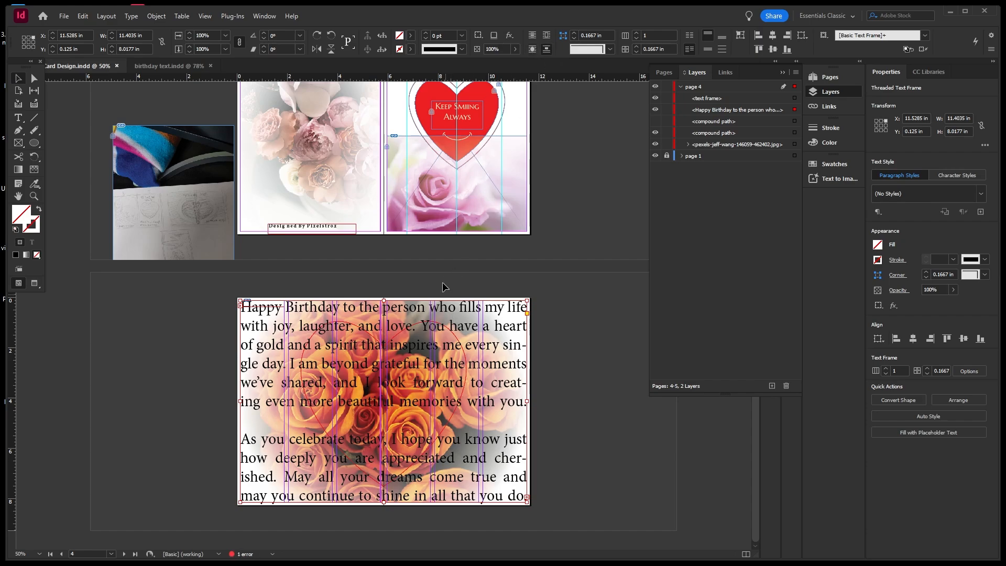
{"action": "left_click", "coordinate": [449, 346], "text": "shift"}
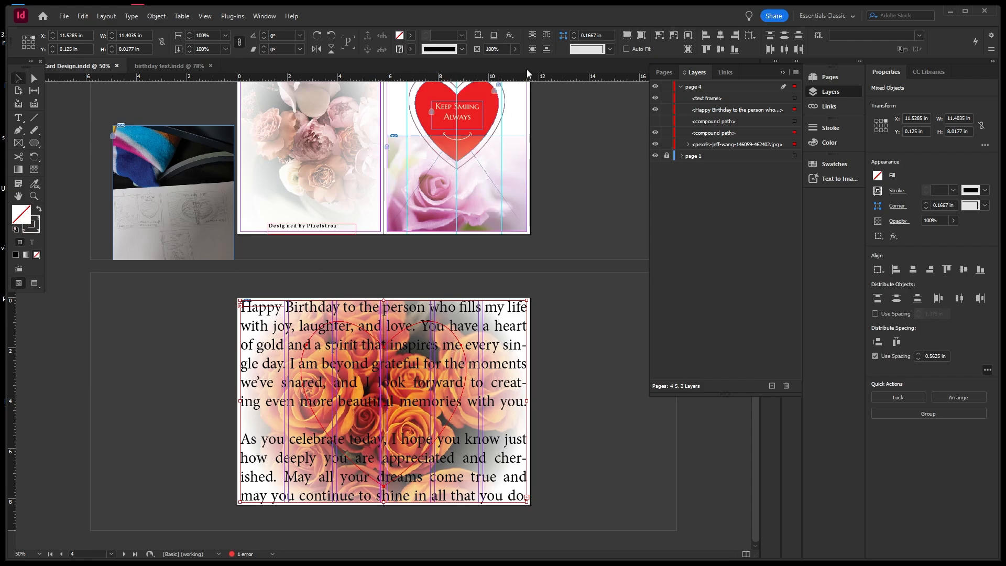
{"action": "left_click", "coordinate": [534, 49]}
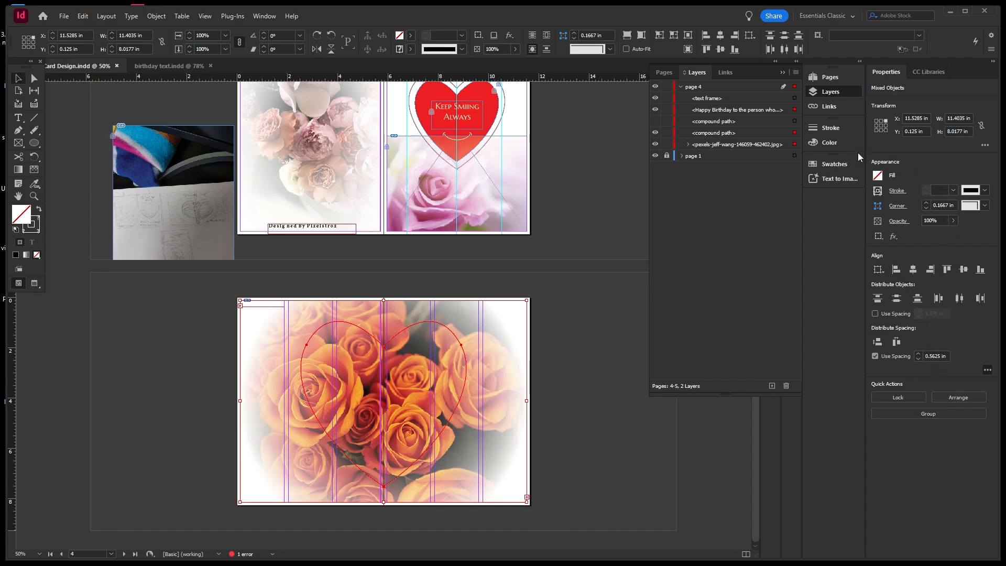
Try a 0.0625 in corner size and text wrap around the object shape for the selected message, outline and roses, and undo the changes
{"action": "left_click", "coordinate": [575, 34]}
{"action": "left_click", "coordinate": [575, 34]}
{"action": "left_click", "coordinate": [574, 34]}
{"action": "left_click", "coordinate": [575, 33]}
{"action": "left_click", "coordinate": [575, 34]}
{"action": "left_click", "coordinate": [575, 39]}
{"action": "left_click", "coordinate": [532, 35]}
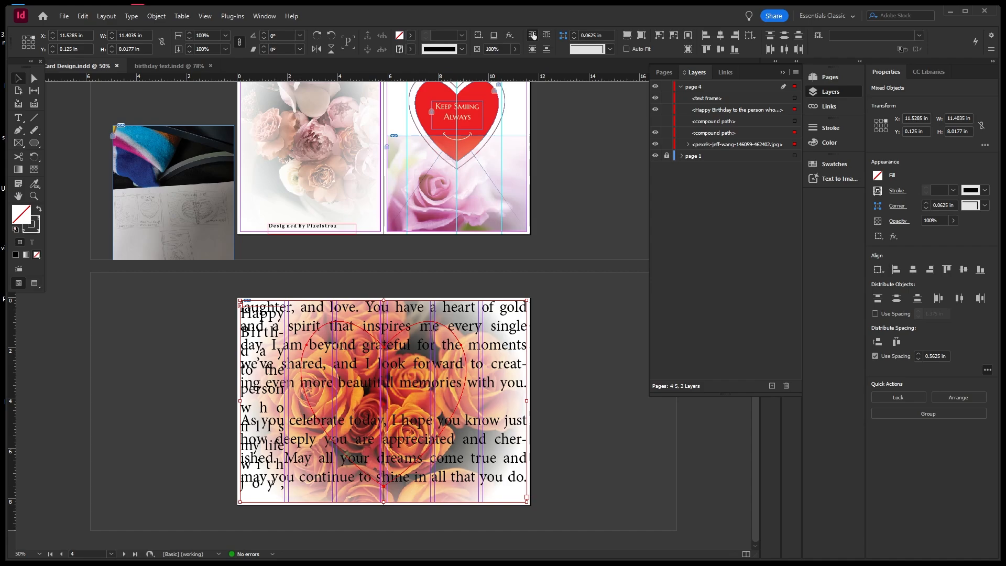
{"action": "left_click", "coordinate": [533, 49]}
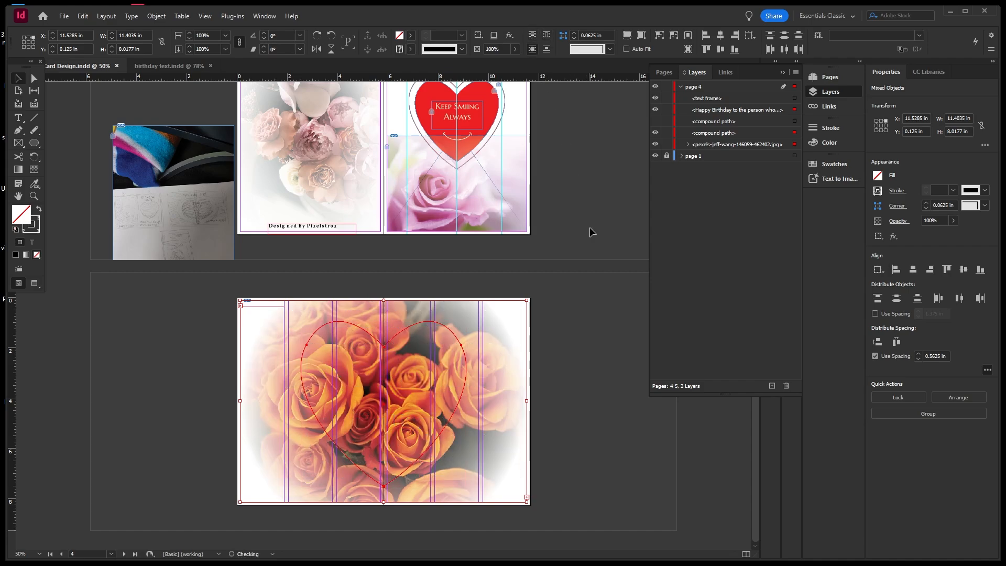
{"action": "key", "text": "ctrl+z"}
{"action": "key", "text": "ctrl+z"}
{"action": "key", "text": "ctrl+z"}
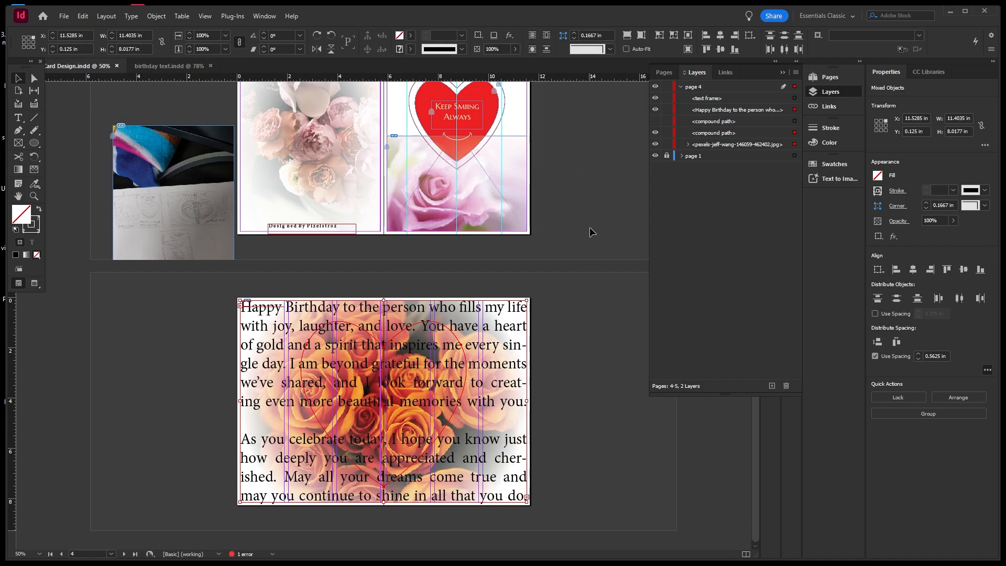
{"action": "left_click", "coordinate": [582, 210]}
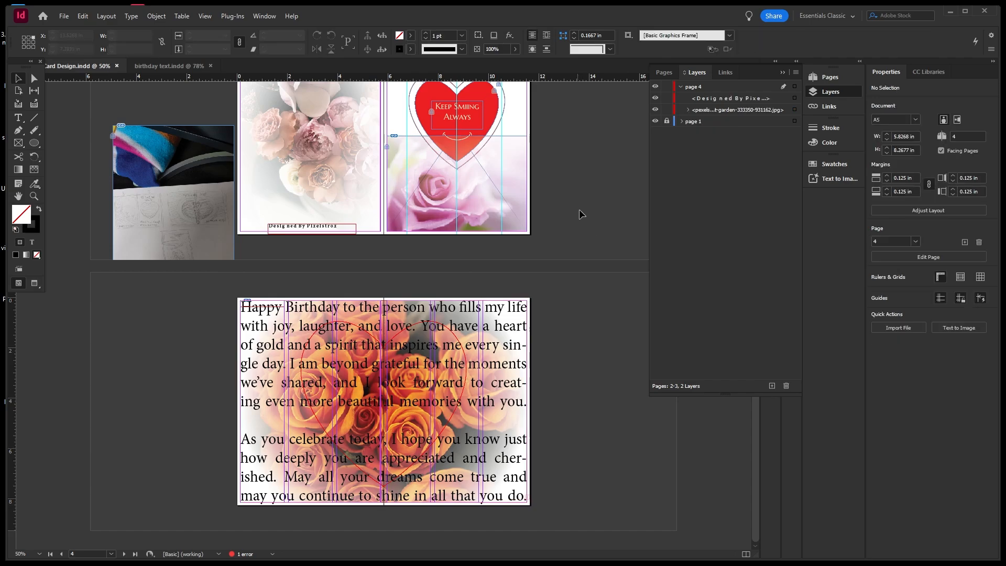
{"action": "left_click", "coordinate": [667, 122]}
{"action": "left_click", "coordinate": [666, 110]}
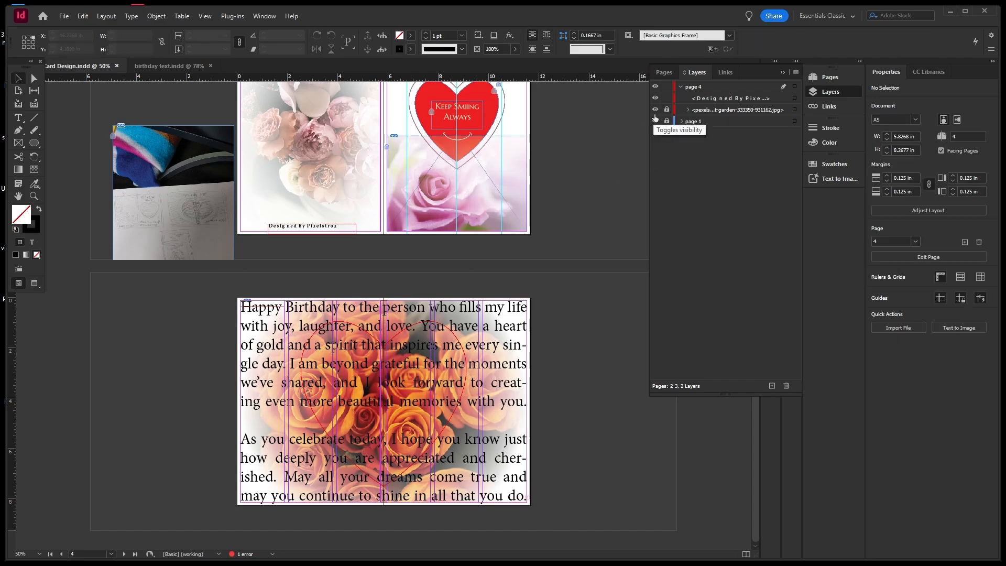
{"action": "left_click", "coordinate": [667, 110]}
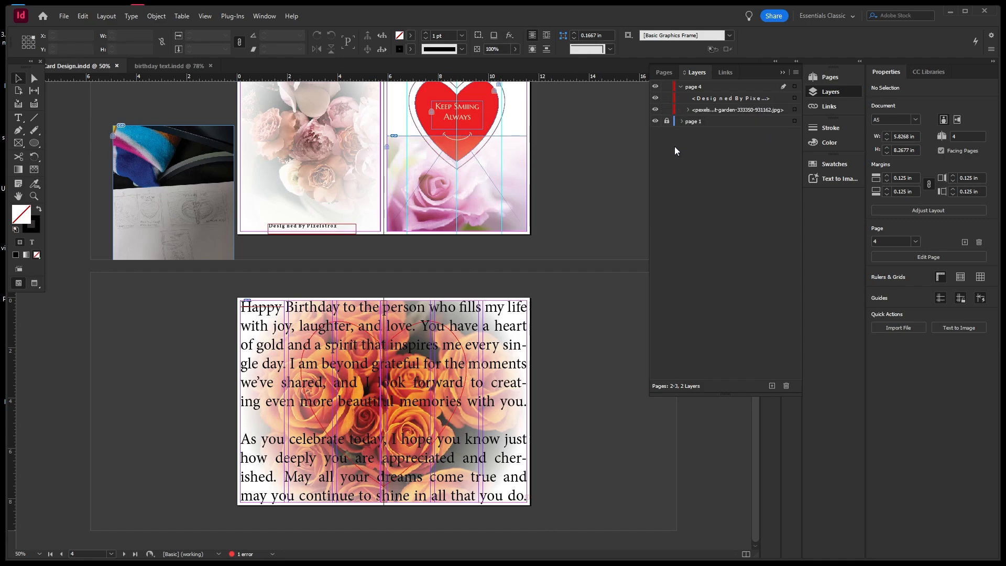
{"action": "left_click", "coordinate": [688, 110]}
{"action": "left_click", "coordinate": [688, 110]}
{"action": "left_click", "coordinate": [655, 99]}
{"action": "left_click", "coordinate": [655, 99]}
{"action": "left_click", "coordinate": [655, 87]}
{"action": "left_click", "coordinate": [655, 87]}
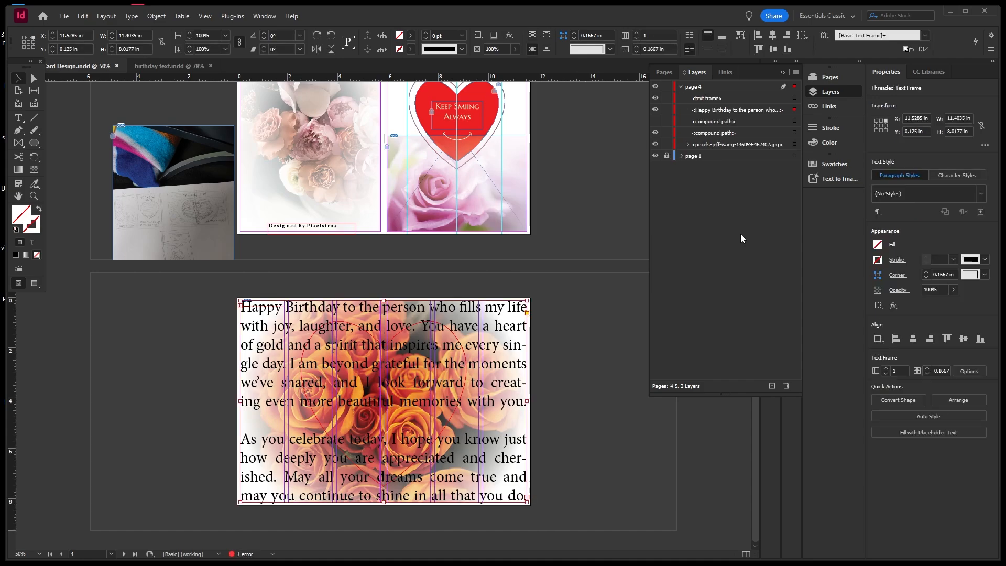
Show the filled red heart on the orange roses spread and hide the heart outline path
{"action": "left_click", "coordinate": [655, 122]}
{"action": "left_click", "coordinate": [656, 122]}
{"action": "left_click", "coordinate": [656, 122]}
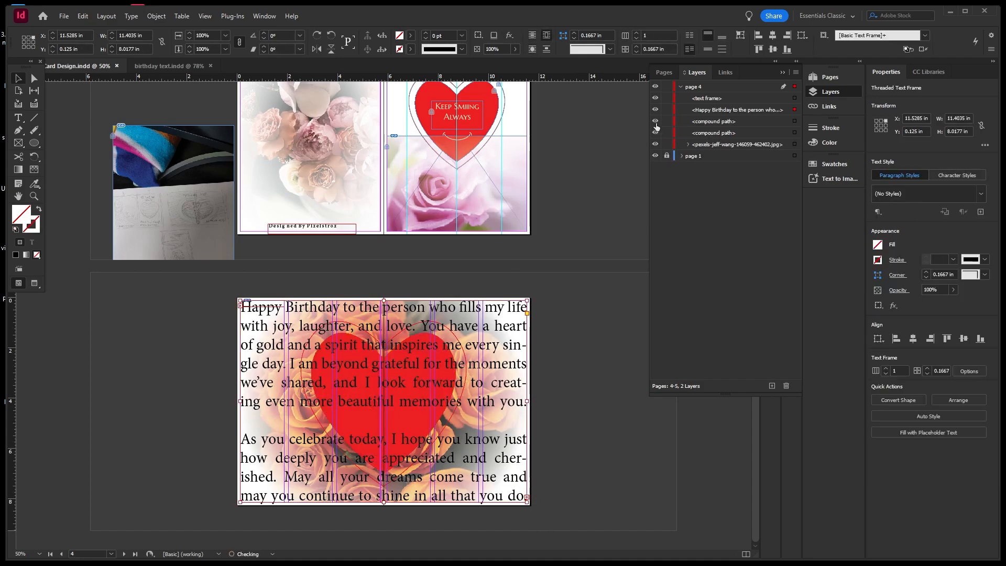
{"action": "left_click", "coordinate": [655, 133]}
Select all objects on the roses spread together and try wrapping text around their bounding box and object shape
{"action": "left_click_drag", "start_coordinate": [547, 286], "coordinate": [388, 430]}
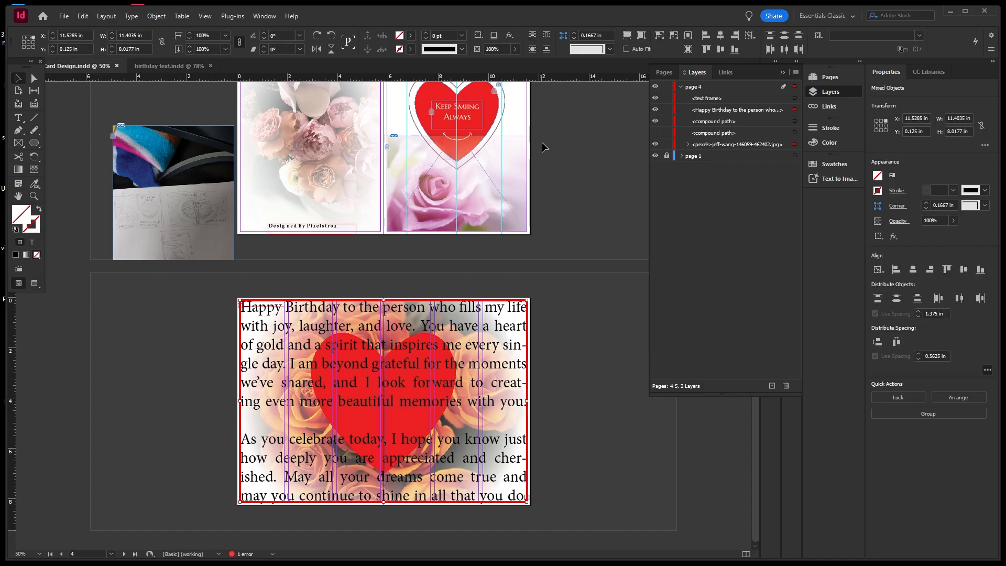
{"action": "left_click", "coordinate": [547, 35]}
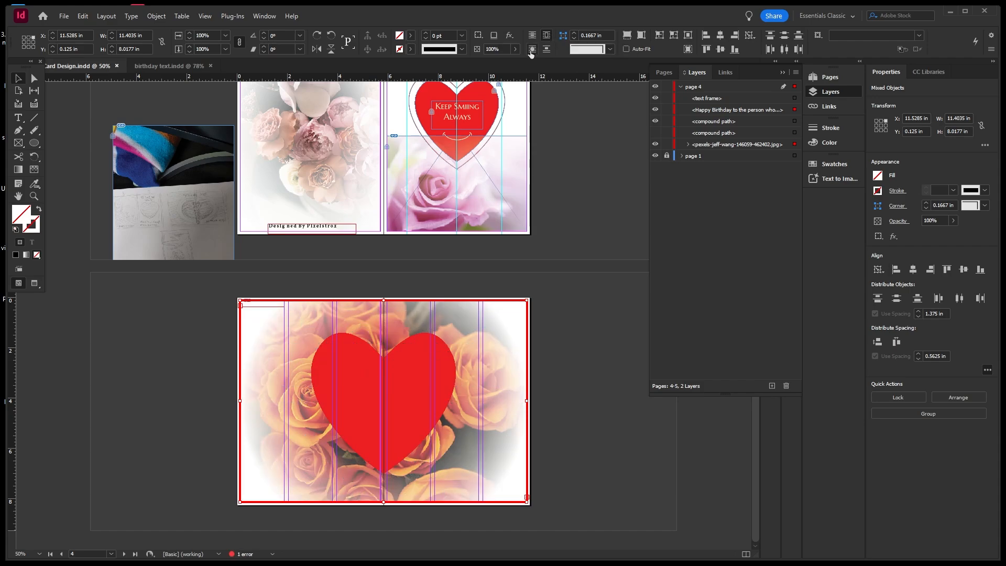
{"action": "left_click", "coordinate": [532, 49]}
{"action": "left_click", "coordinate": [575, 273]}
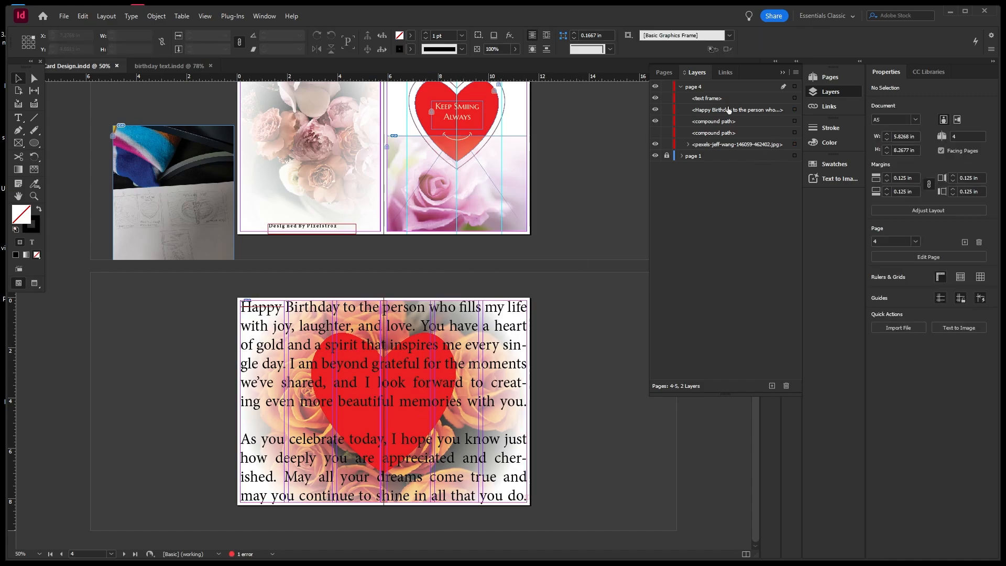
Cut the filled red heart from beneath the message and paste it in place above the message frame
{"action": "left_click", "coordinate": [655, 122]}
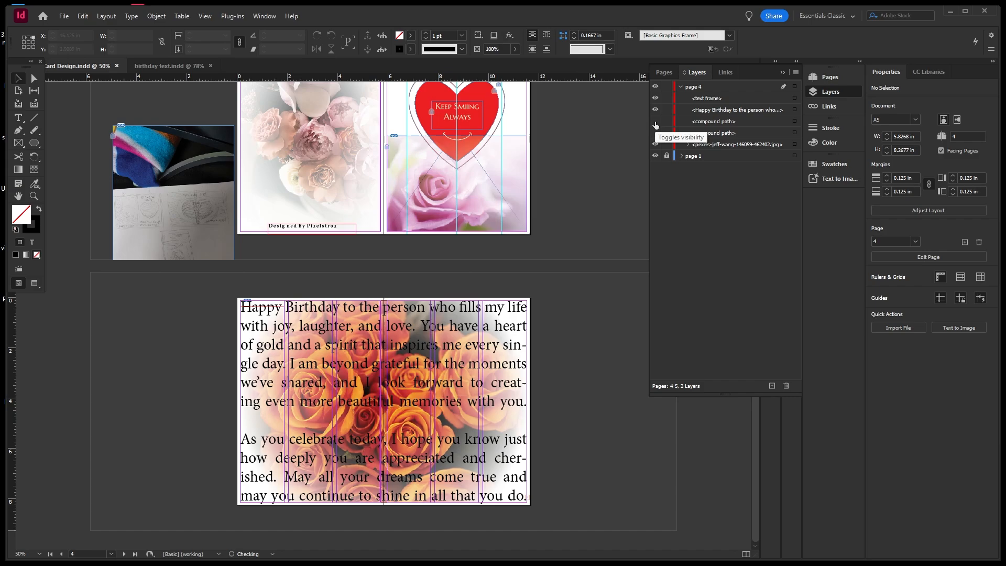
{"action": "left_click", "coordinate": [656, 122]}
{"action": "left_click", "coordinate": [795, 122]}
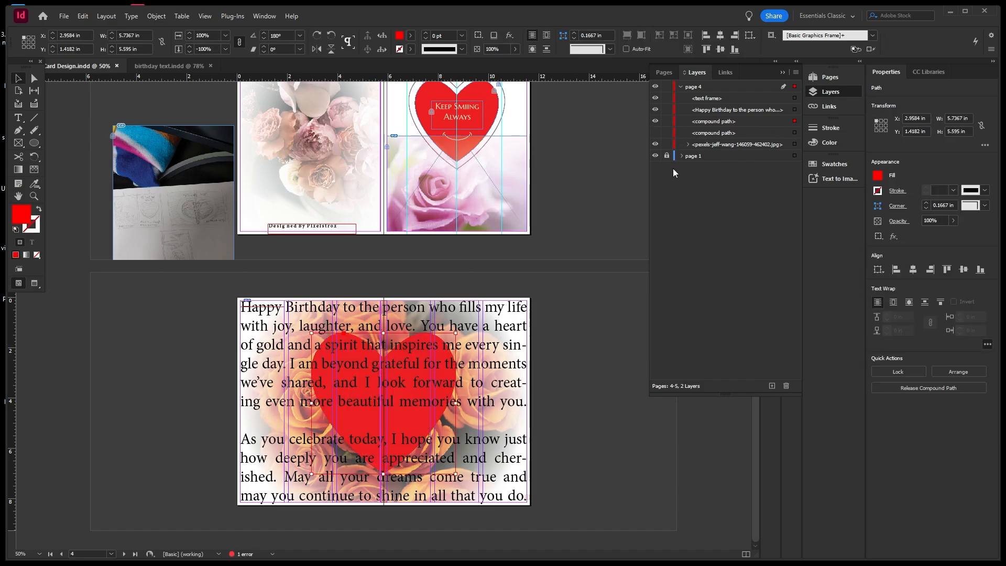
{"action": "key", "text": "Delete"}
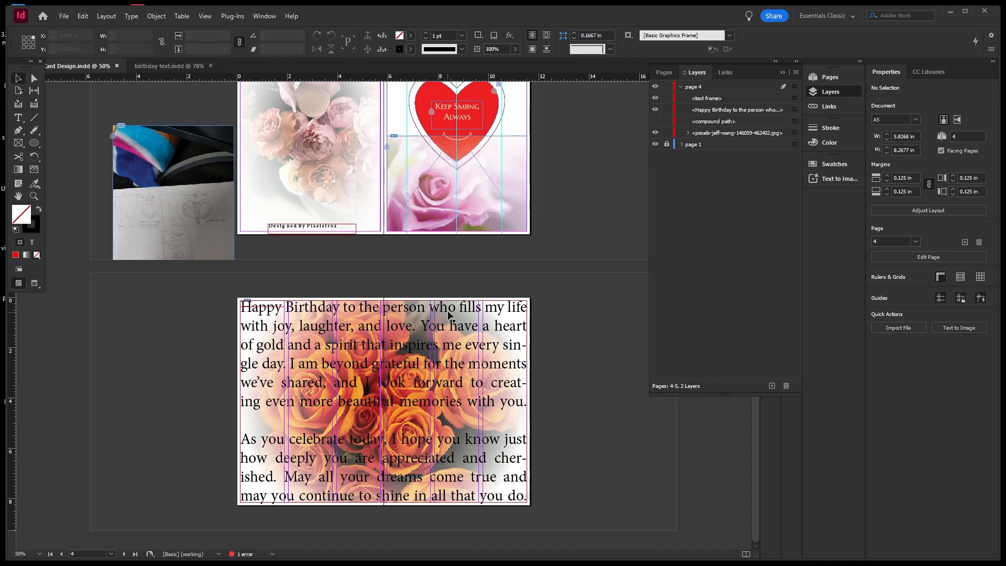
{"action": "left_click", "coordinate": [450, 315]}
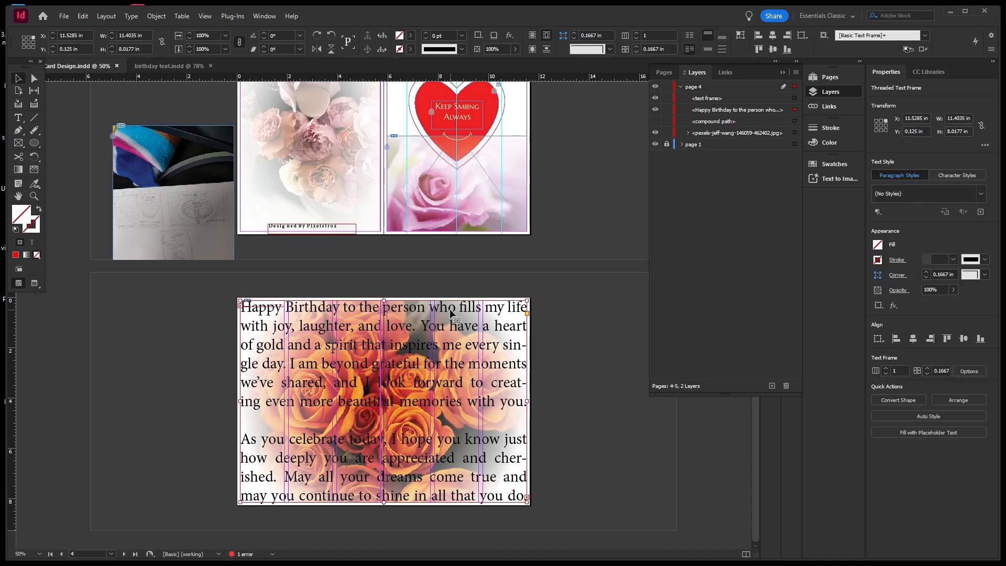
{"action": "left_click", "coordinate": [702, 111]}
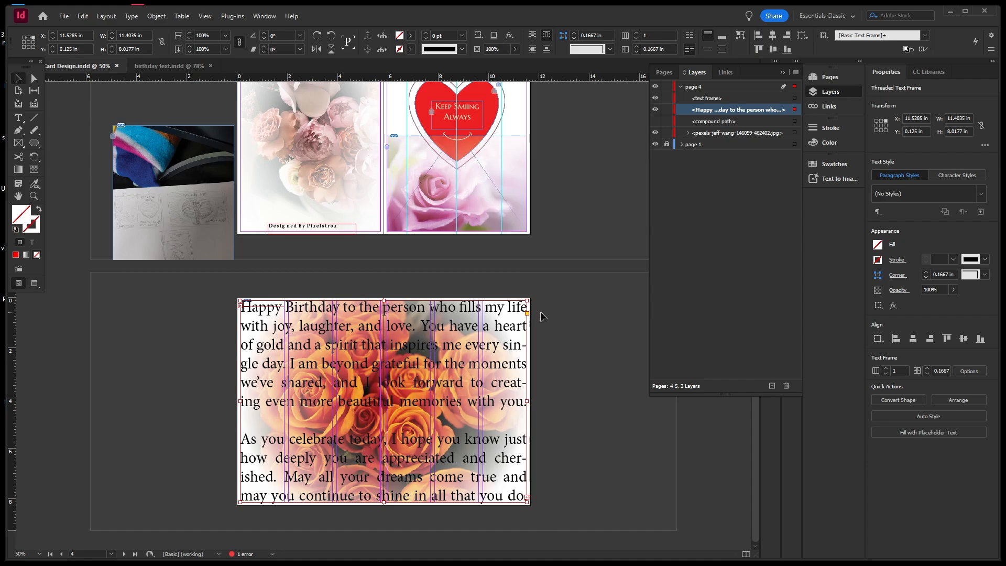
{"action": "key", "text": "ctrl+v"}
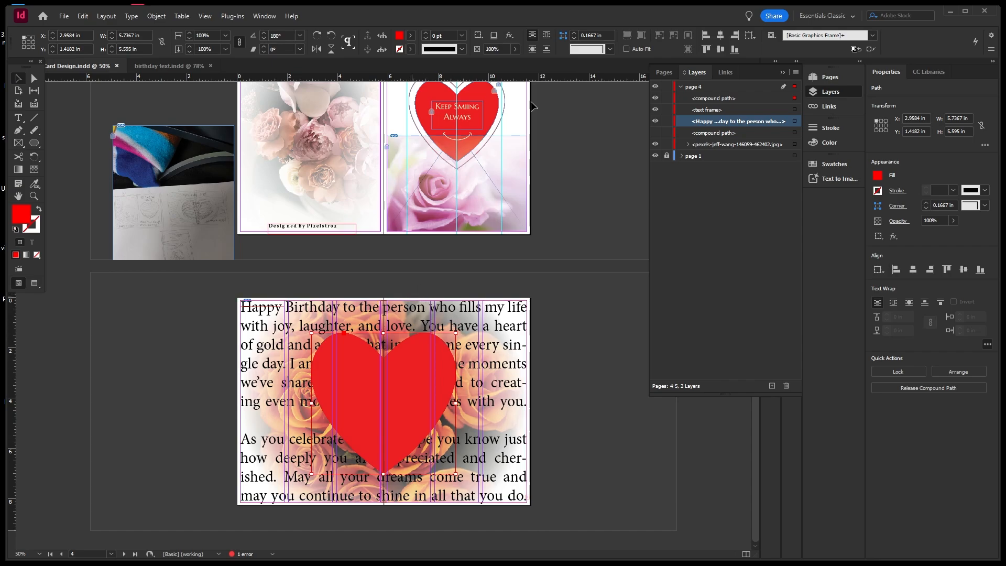
Wrap the message text around the filled red heart's object shape with a 0.375 in offset
{"action": "left_click", "coordinate": [547, 35]}
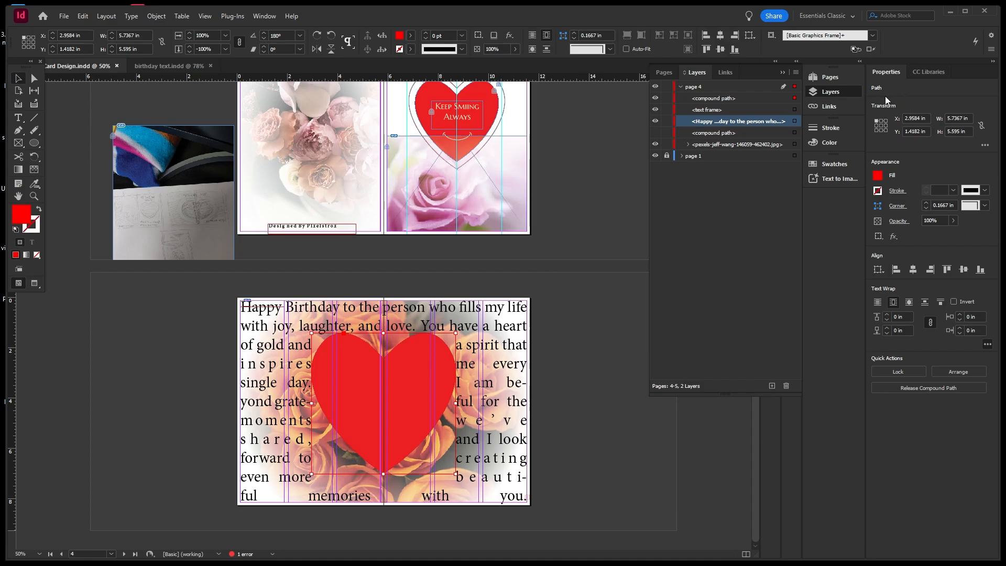
{"action": "left_click", "coordinate": [908, 303]}
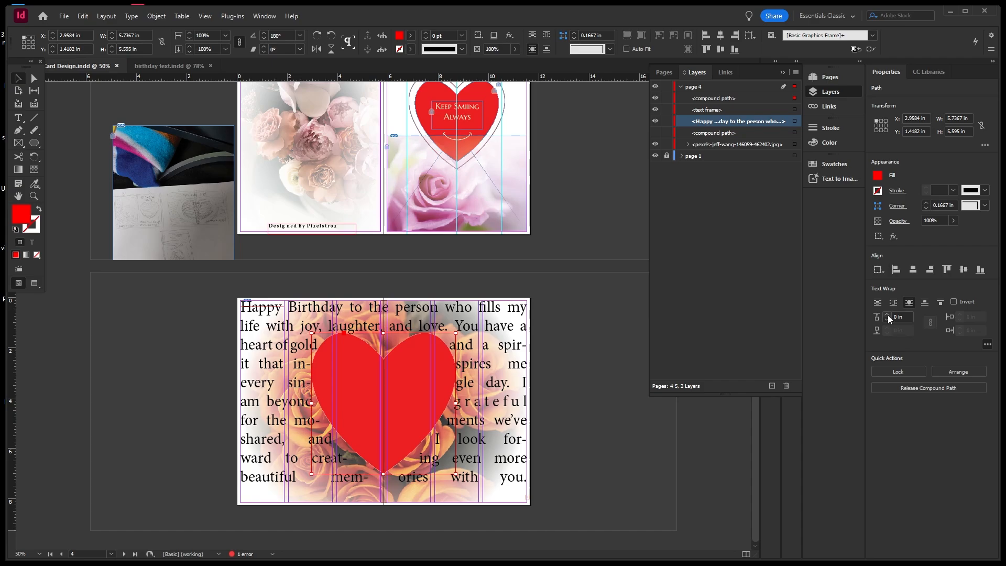
{"action": "left_click", "coordinate": [888, 316]}
{"action": "left_click", "coordinate": [888, 315]}
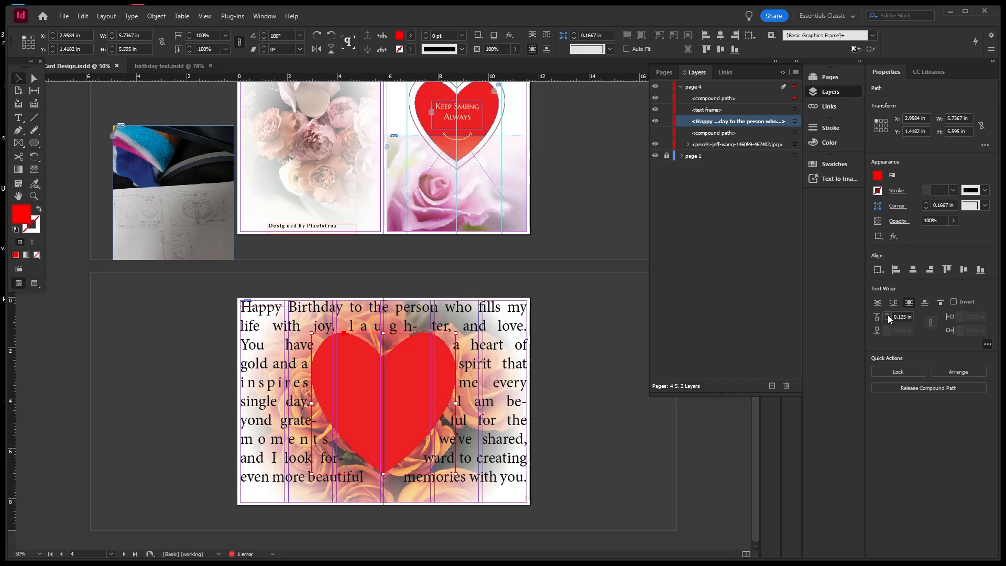
{"action": "left_click", "coordinate": [888, 316]}
{"action": "left_click", "coordinate": [888, 316]}
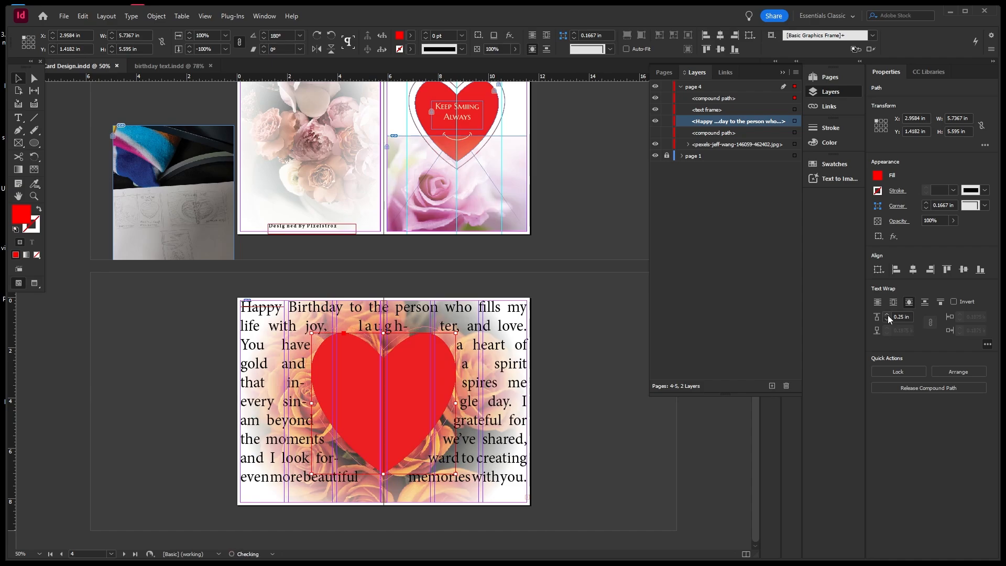
{"action": "left_click", "coordinate": [888, 315]}
{"action": "left_click", "coordinate": [888, 316]}
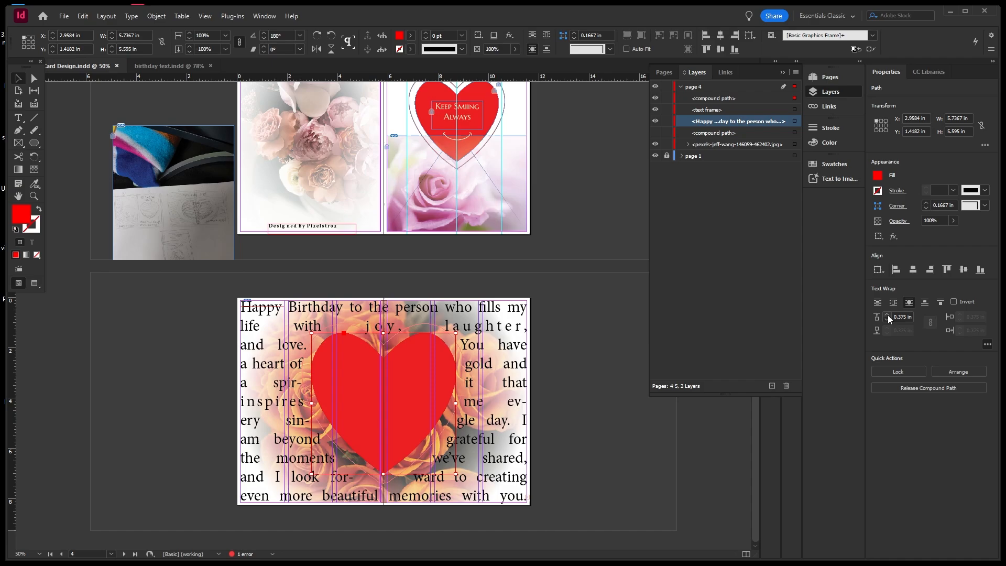
Show the heart outline path and check the wrapped message against it with the roses image temporarily hidden
{"action": "left_click", "coordinate": [655, 133]}
{"action": "left_click", "coordinate": [656, 121]}
{"action": "left_click", "coordinate": [656, 121]}
{"action": "left_click", "coordinate": [656, 135]}
{"action": "left_click", "coordinate": [655, 146]}
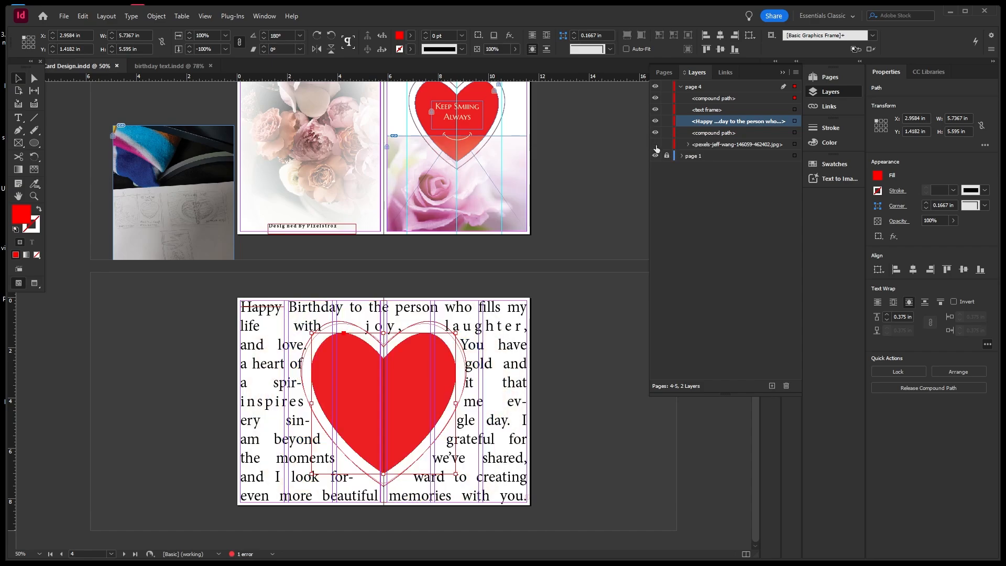
{"action": "left_click", "coordinate": [656, 146]}
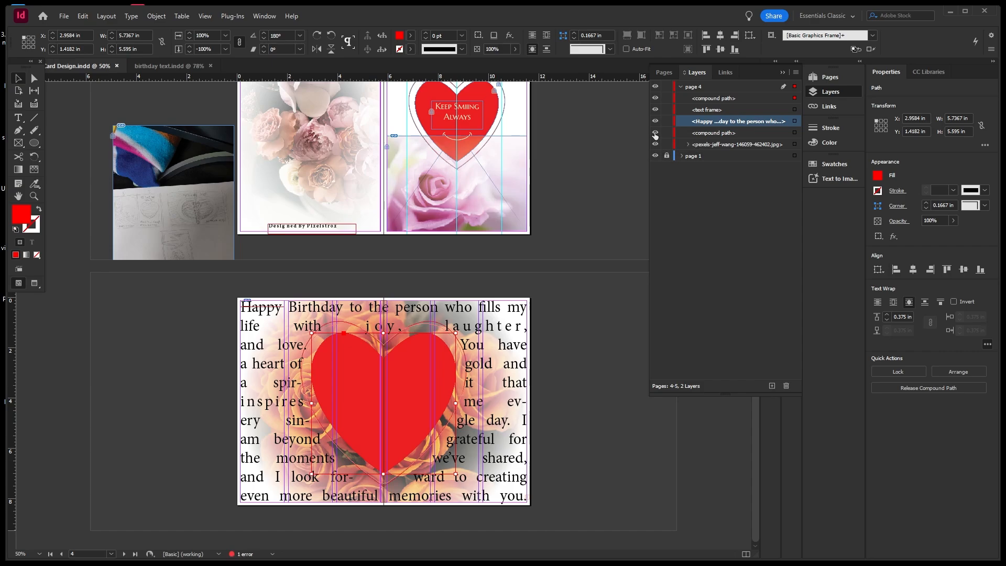
Compare the wrapped message with the filled red heart hidden and shown
{"action": "left_click", "coordinate": [656, 98]}
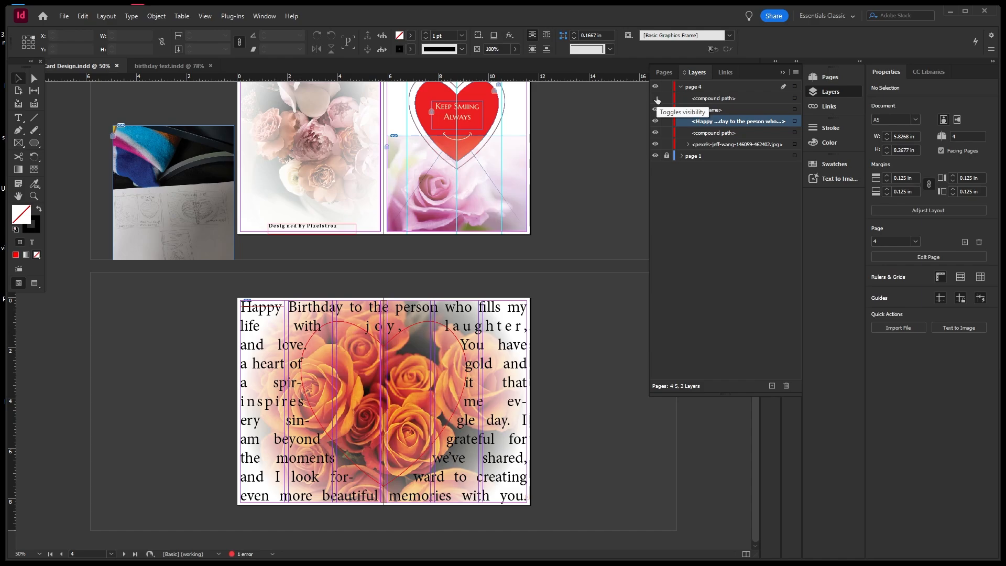
{"action": "left_click", "coordinate": [656, 98]}
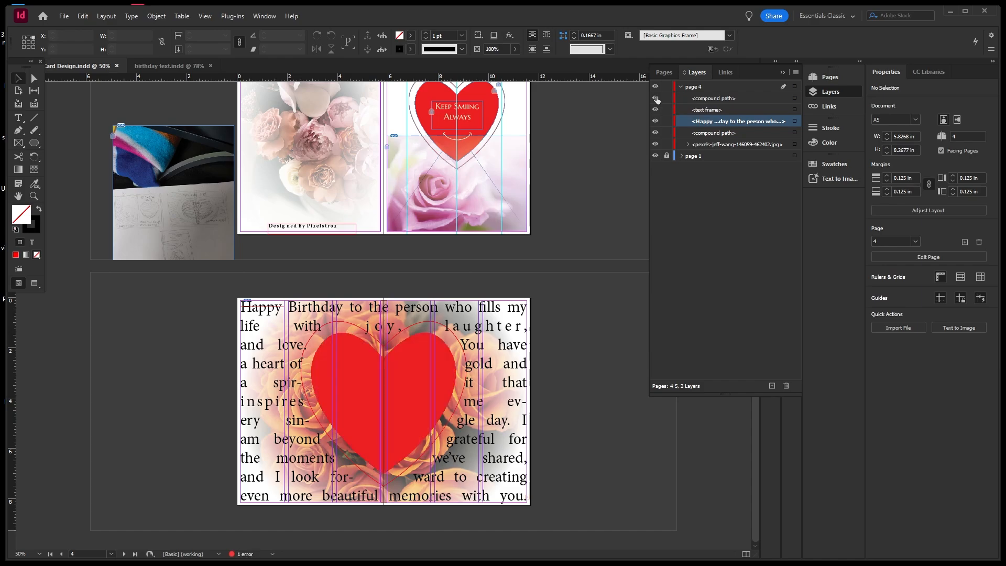
{"action": "left_click", "coordinate": [656, 98]}
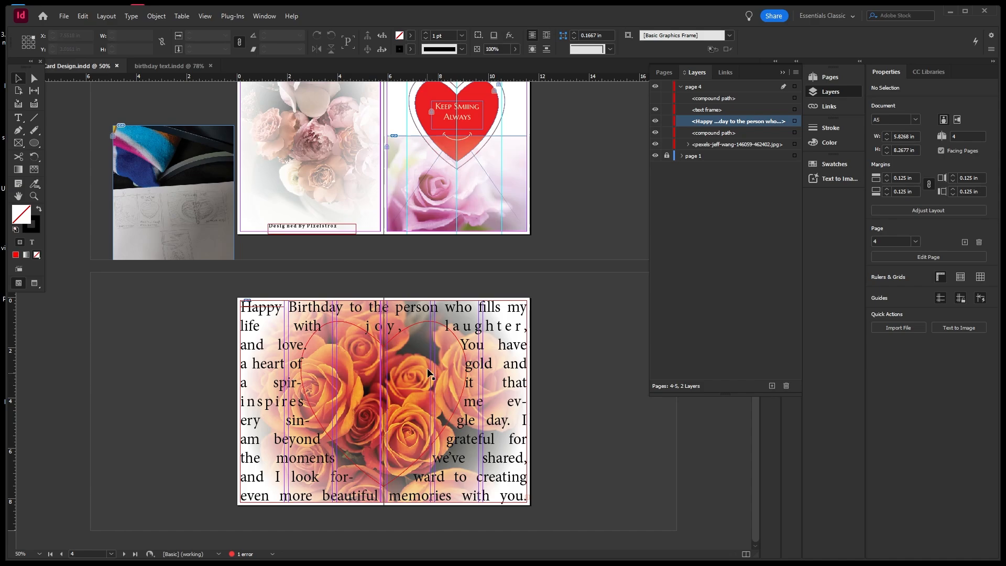
{"action": "left_click", "coordinate": [466, 326]}
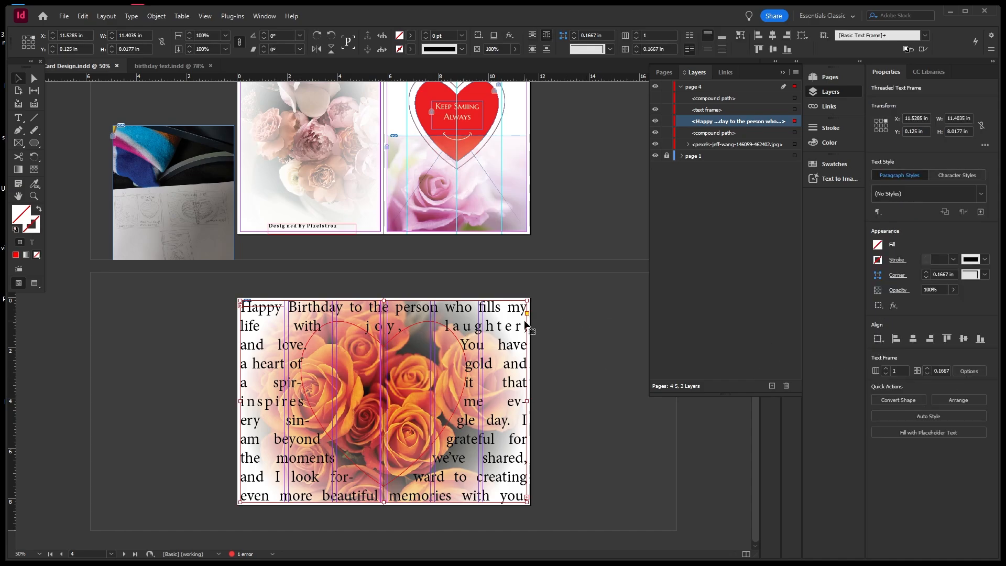
Show the filled red heart again and set its text wrap offset to 0.5 in
{"action": "left_click", "coordinate": [656, 99]}
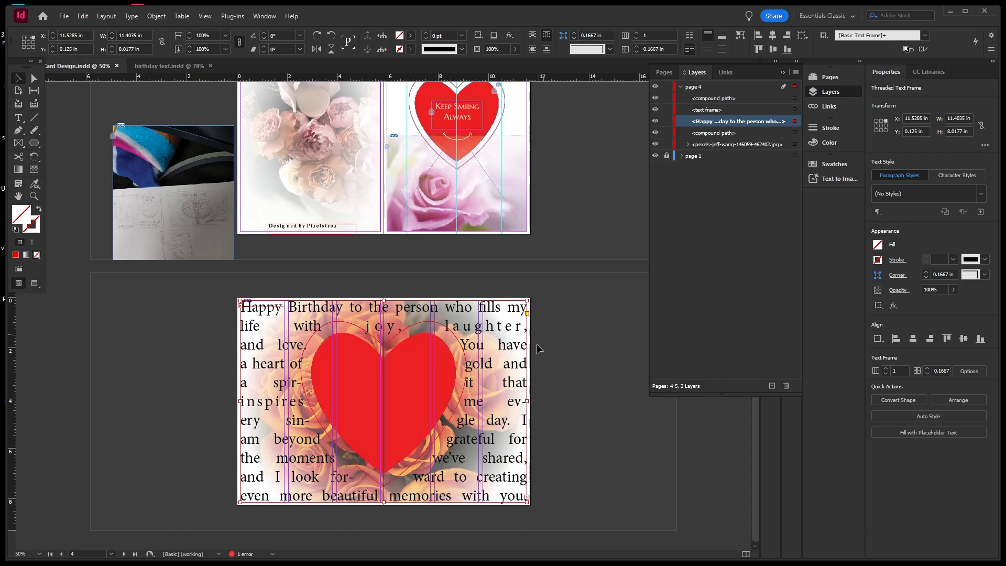
{"action": "left_click", "coordinate": [443, 360]}
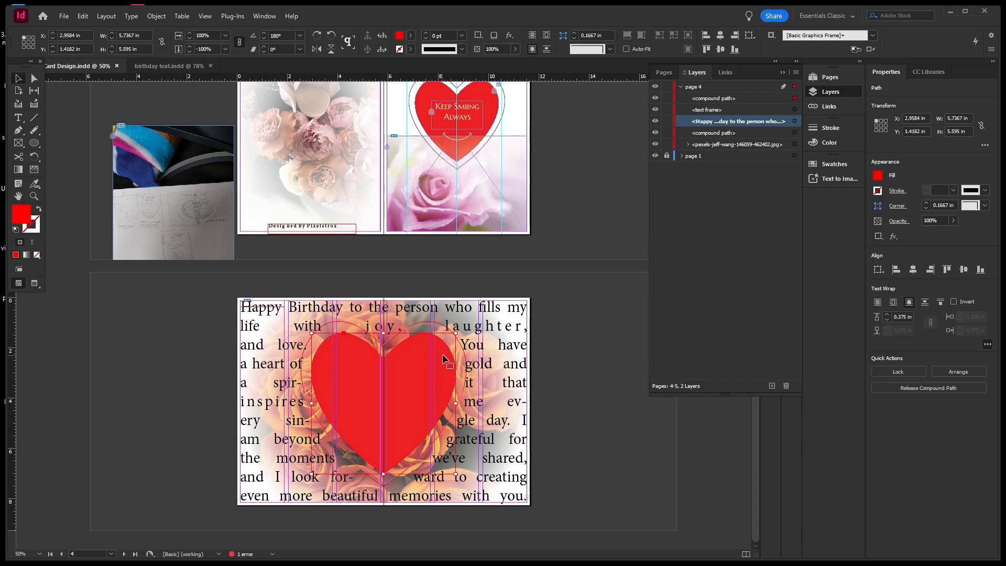
{"action": "left_click", "coordinate": [886, 315]}
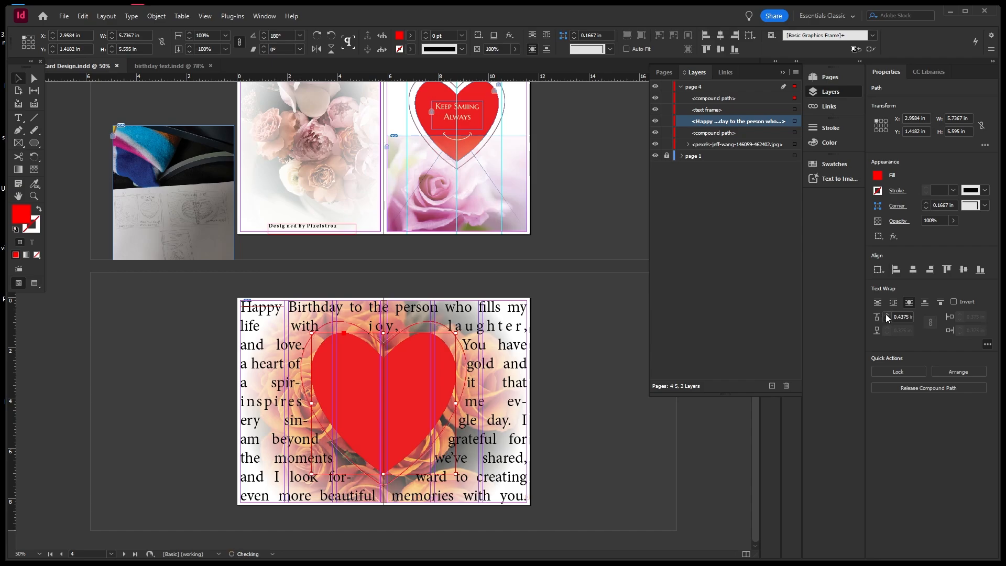
{"action": "left_click", "coordinate": [886, 314]}
{"action": "left_click", "coordinate": [887, 315]}
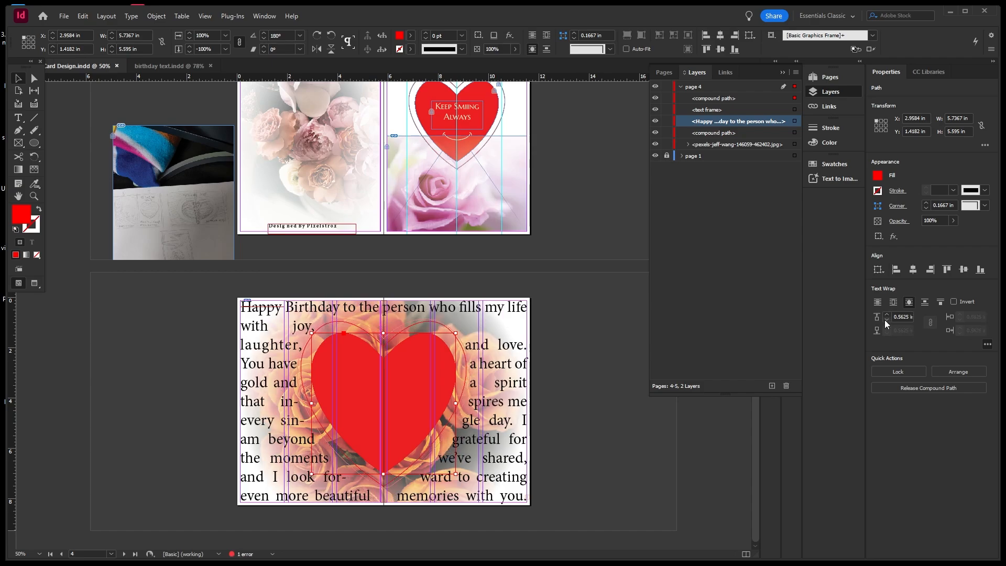
{"action": "left_click", "coordinate": [886, 319]}
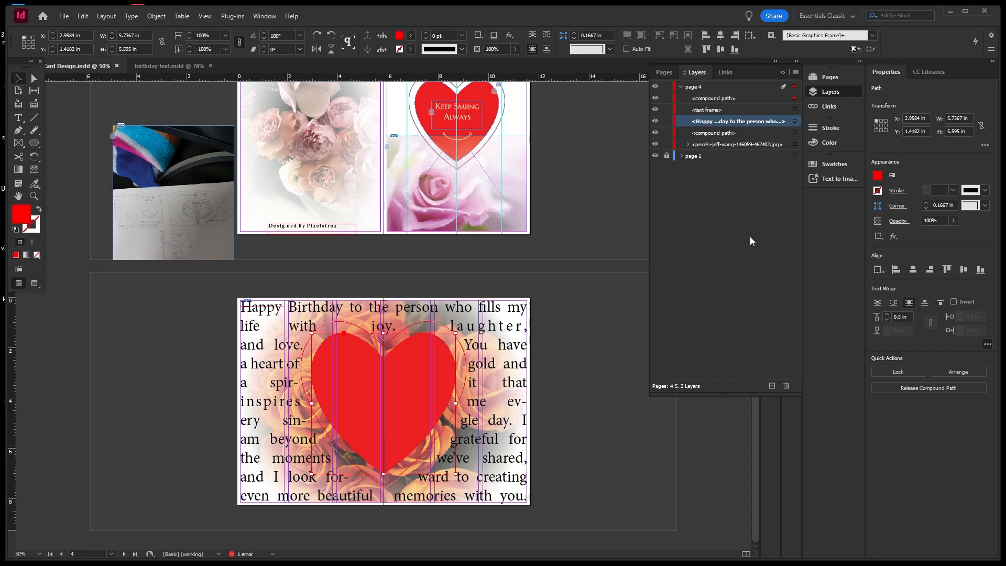
Hide the filled red heart and select the heart outline path around the central roses
{"action": "left_click", "coordinate": [656, 98]}
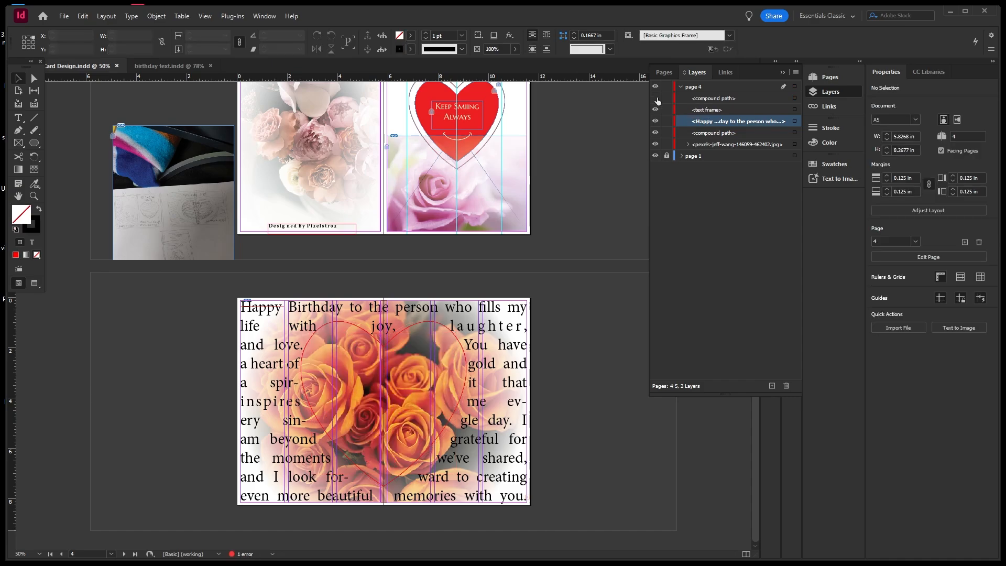
{"action": "left_click", "coordinate": [656, 134]}
{"action": "left_click", "coordinate": [657, 134]}
{"action": "left_click", "coordinate": [795, 133]}
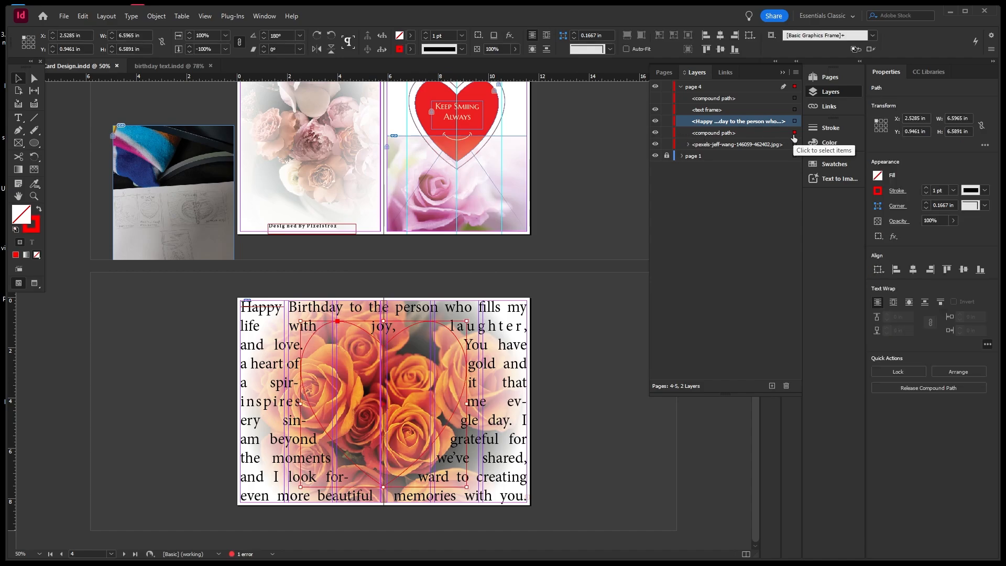
Thicken the stroke of the heart outline around the central roses to 10 pt
{"action": "left_click", "coordinate": [461, 36]}
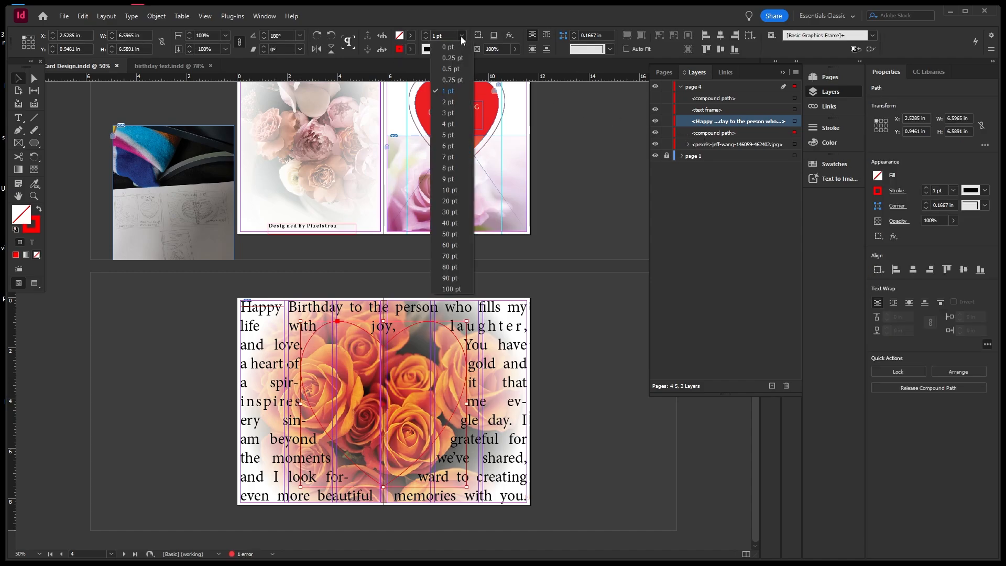
{"action": "left_click", "coordinate": [449, 136]}
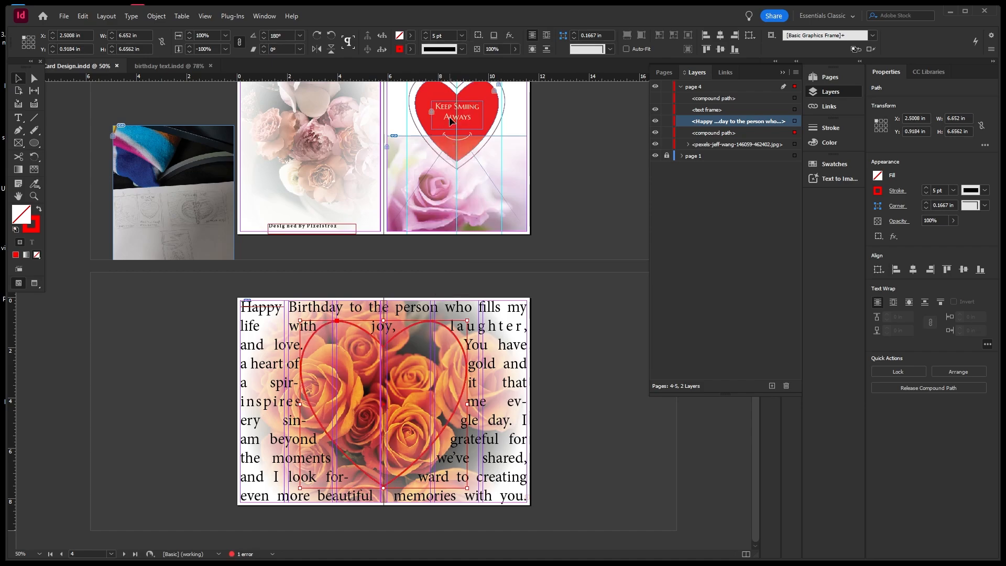
{"action": "left_click", "coordinate": [462, 36]}
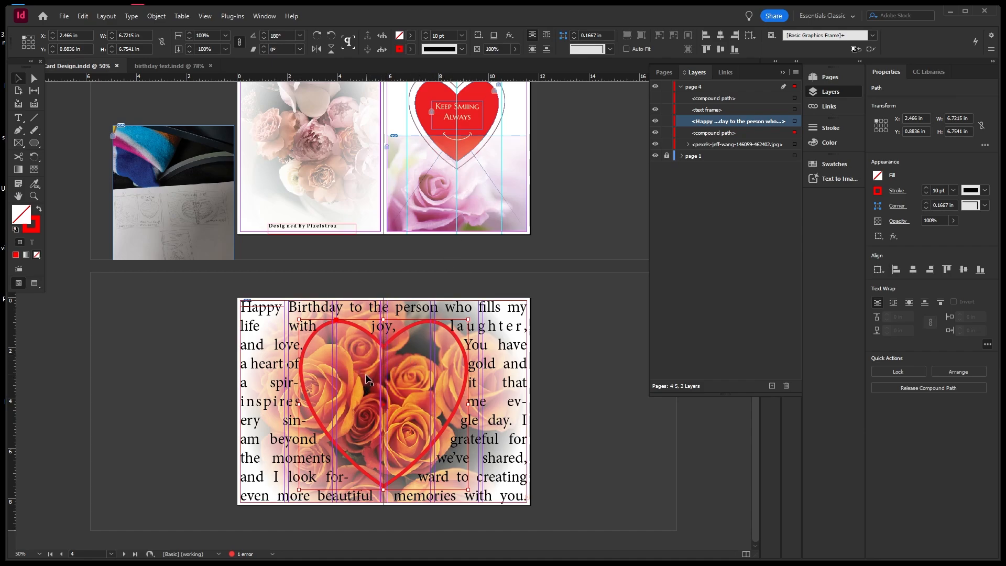
{"action": "left_click", "coordinate": [591, 195]}
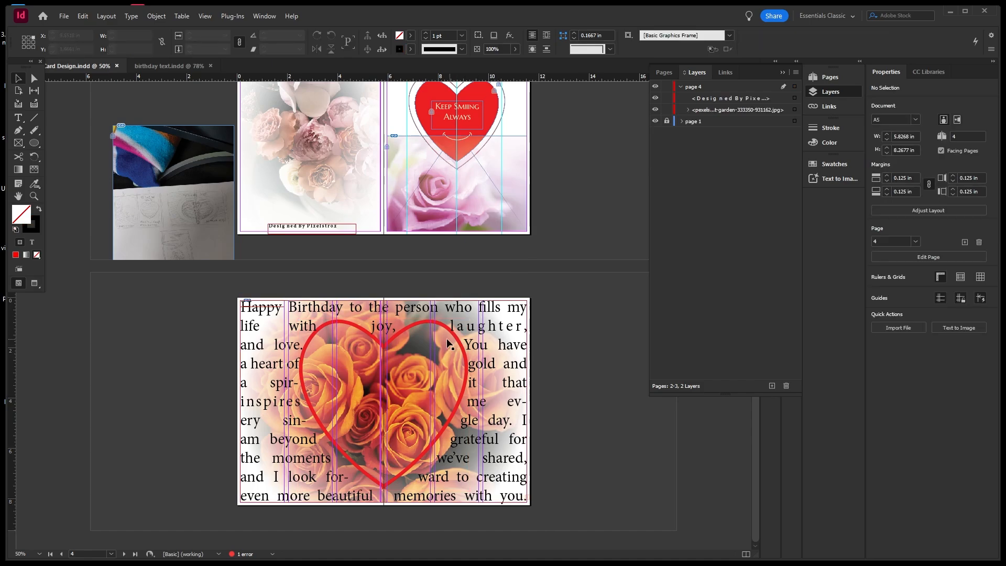
Identify the inside spread's stacked objects by toggling the visibility of the filled heart, message, text frame, roses image and heart outline
{"action": "left_click", "coordinate": [430, 326]}
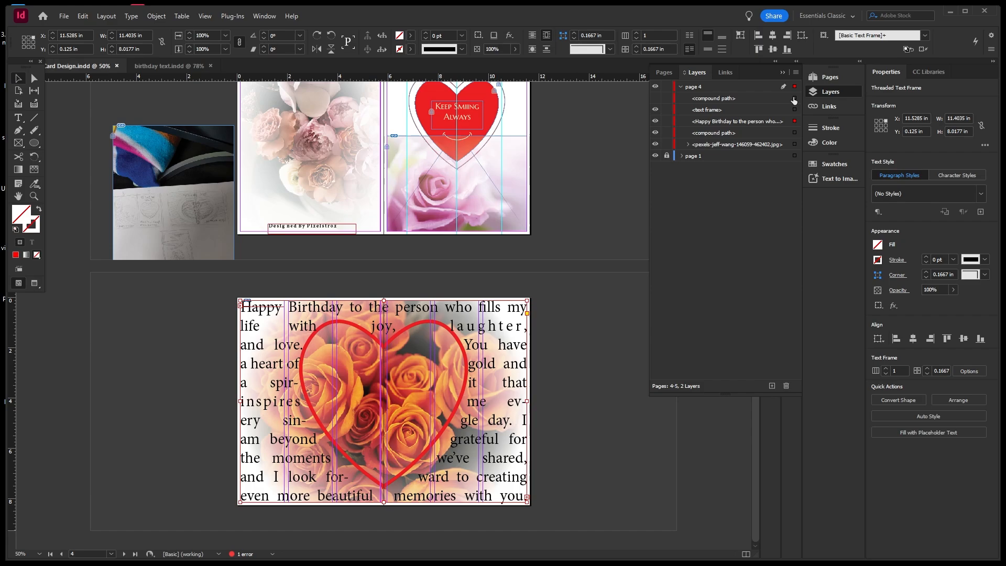
{"action": "left_click", "coordinate": [765, 97]}
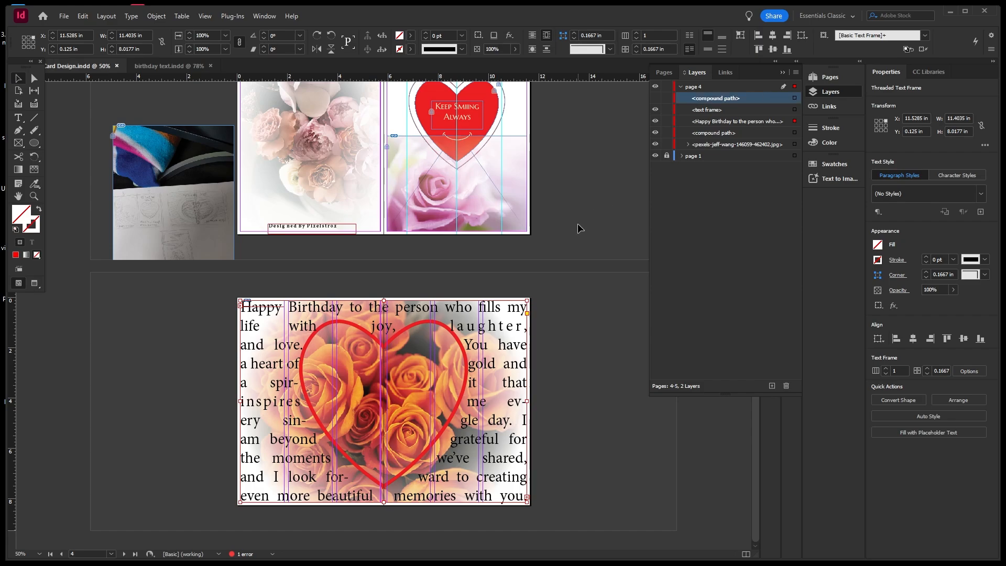
{"action": "left_click", "coordinate": [186, 404]}
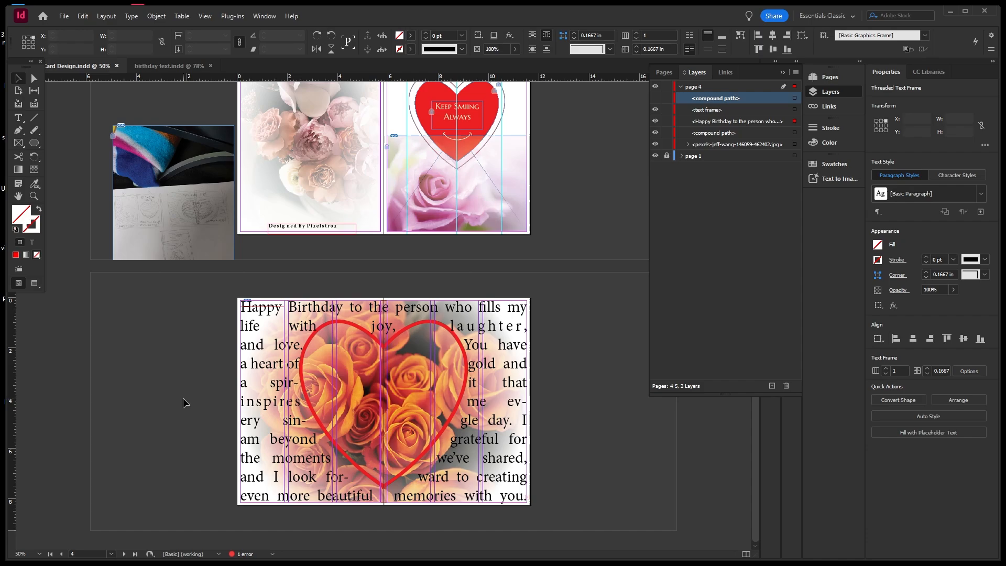
{"action": "left_click", "coordinate": [311, 338]}
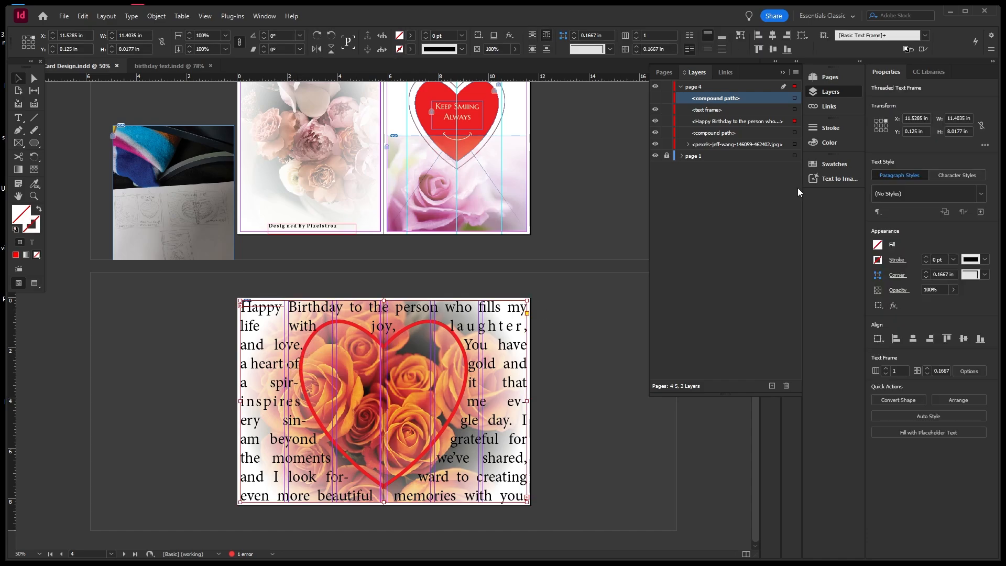
{"action": "left_click", "coordinate": [655, 99]}
{"action": "left_click", "coordinate": [655, 99]}
{"action": "left_click", "coordinate": [656, 121]}
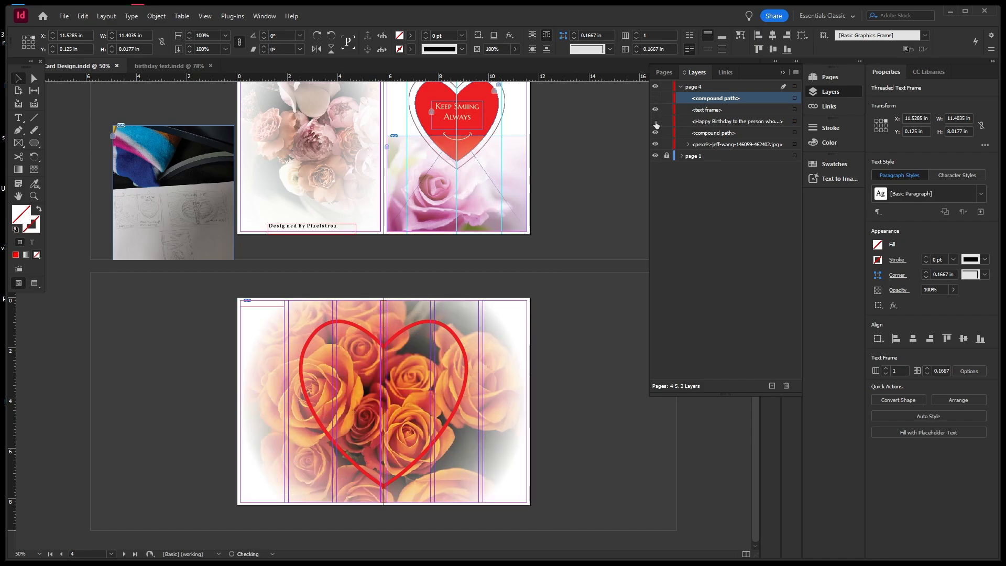
{"action": "left_click", "coordinate": [655, 121]}
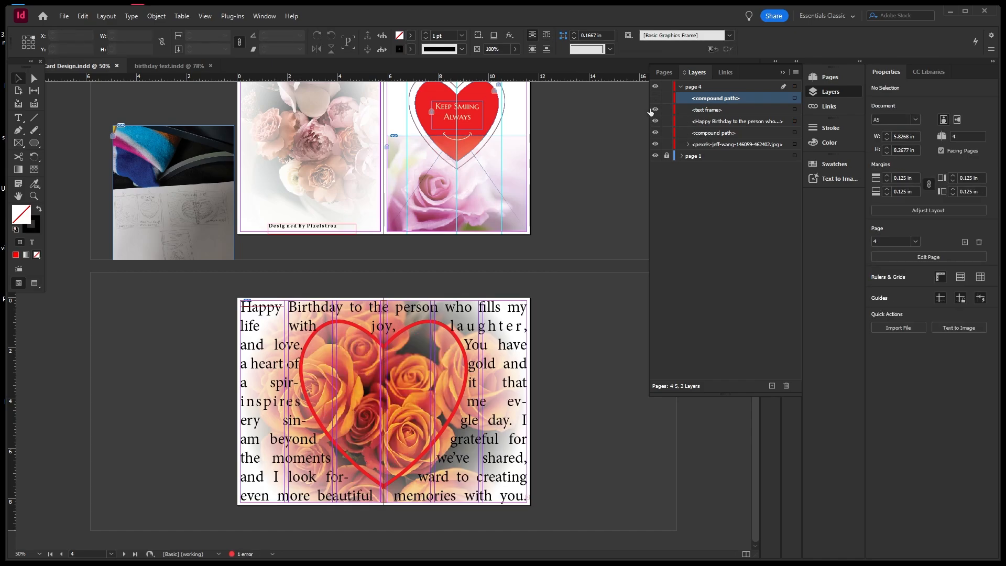
{"action": "left_click", "coordinate": [656, 110]}
{"action": "left_click", "coordinate": [655, 144]}
{"action": "left_click", "coordinate": [655, 144]}
{"action": "left_click", "coordinate": [655, 134]}
{"action": "left_click", "coordinate": [656, 133]}
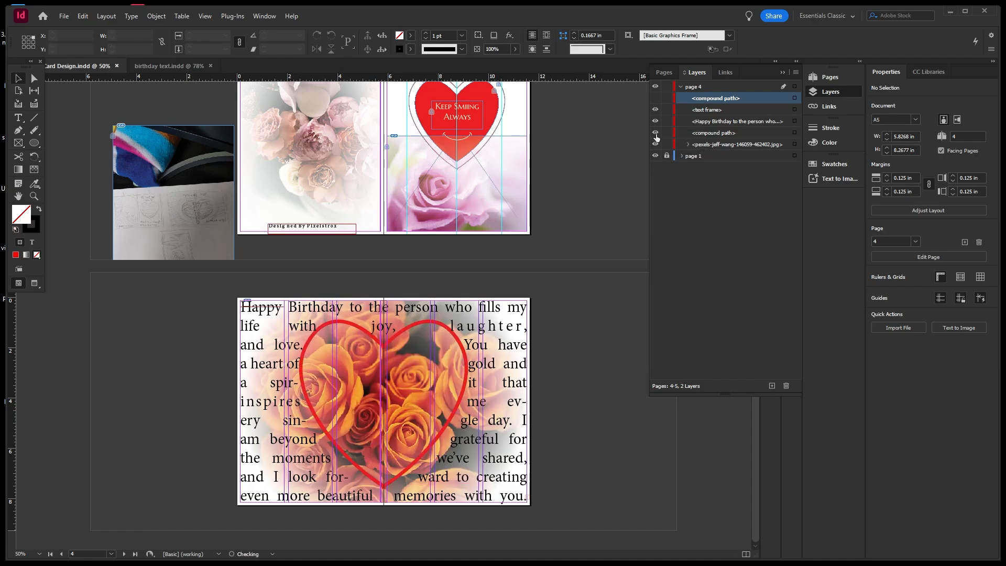
Select the heart outline path and change its stroke colour to [Paper]
{"action": "left_click", "coordinate": [794, 132]}
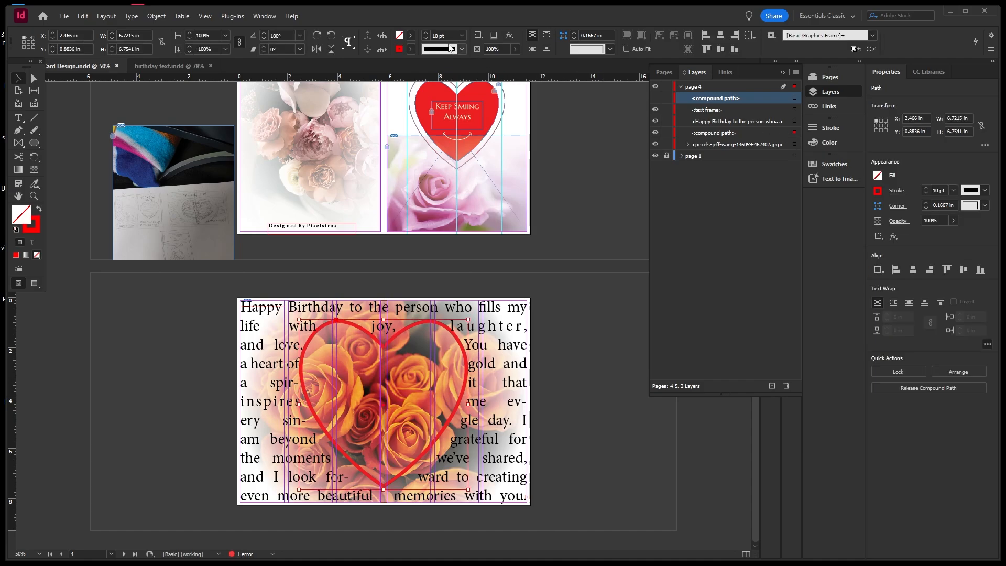
{"action": "left_click", "coordinate": [411, 50]}
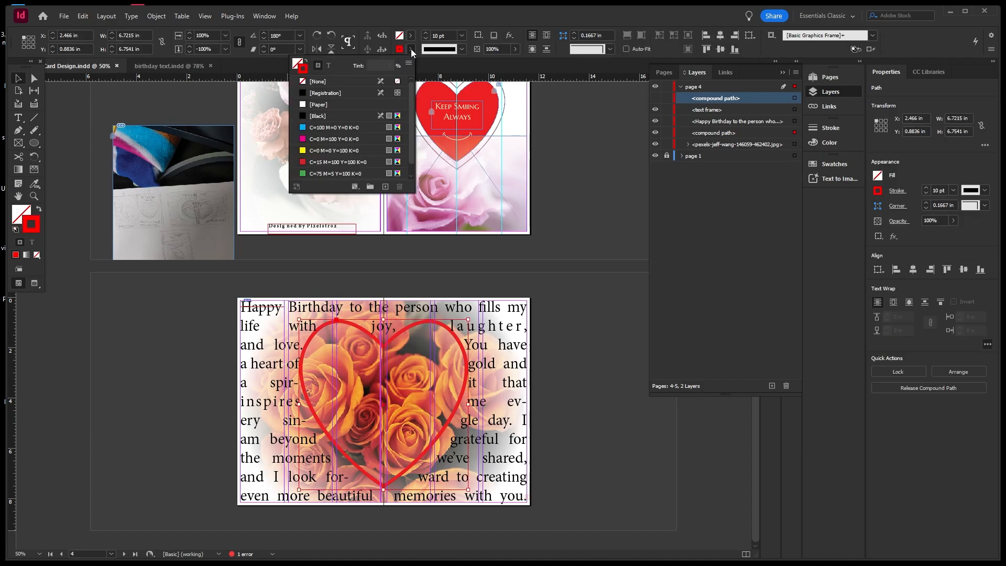
{"action": "left_click", "coordinate": [303, 105]}
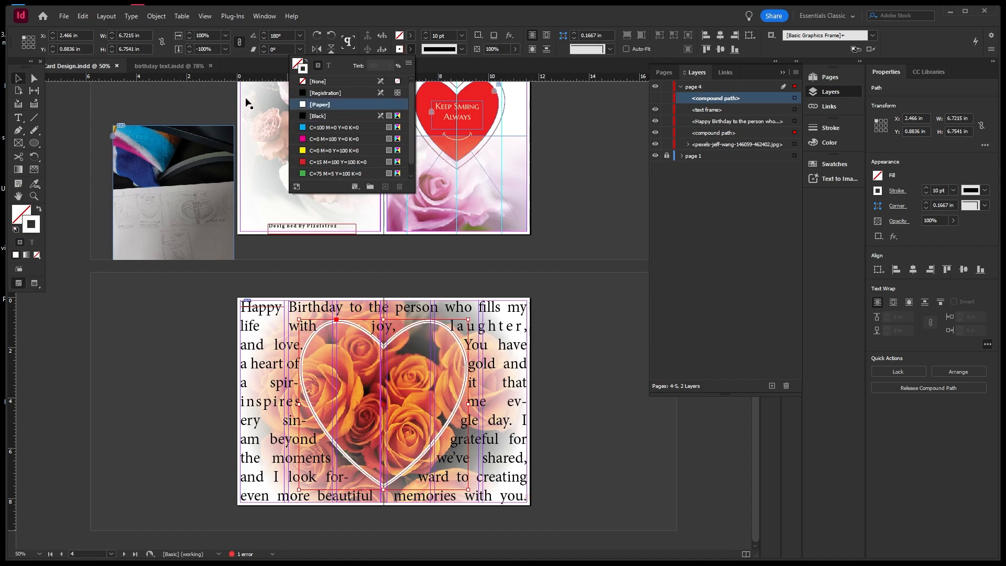
{"action": "left_click", "coordinate": [13, 81]}
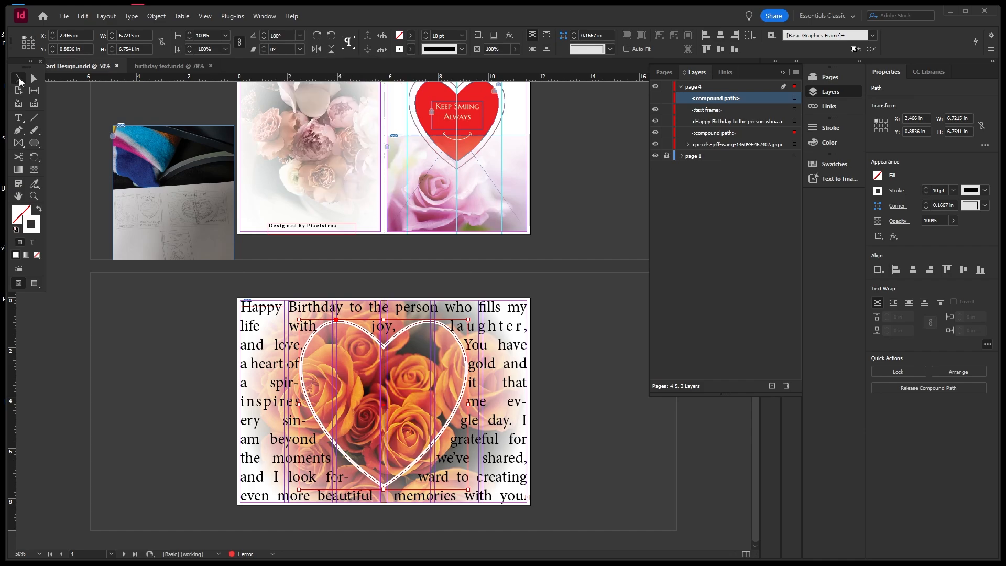
{"action": "left_click", "coordinate": [124, 101]}
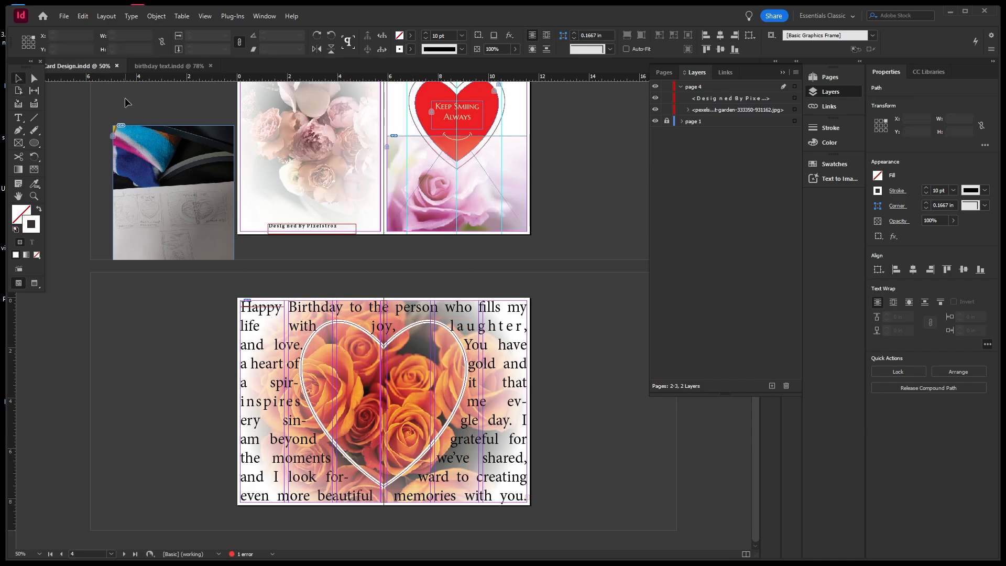
{"action": "left_click", "coordinate": [602, 291]}
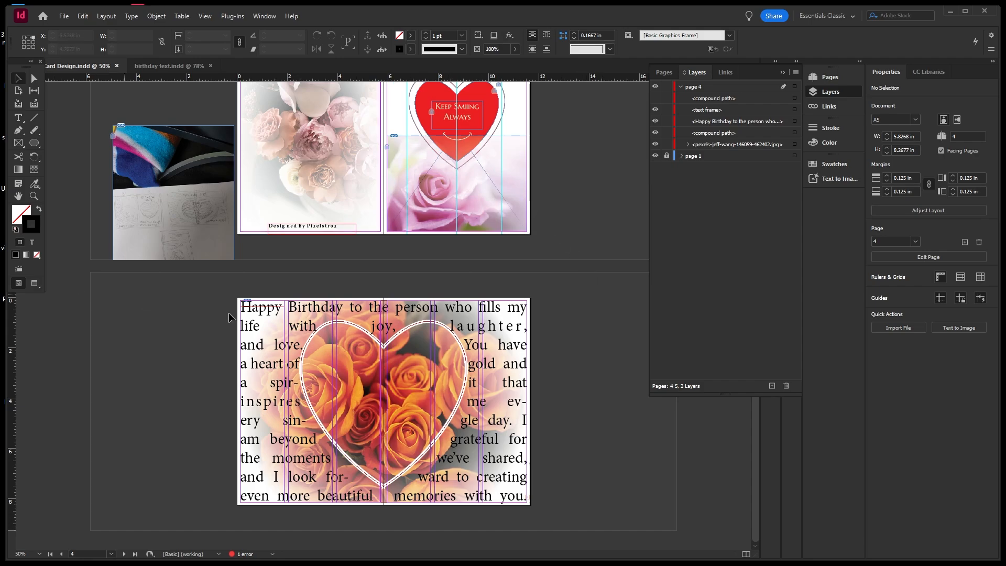
Try to sample a stroke colour for the heart outline from the orange roses image with the Color Theme tool
{"action": "left_click", "coordinate": [794, 144]}
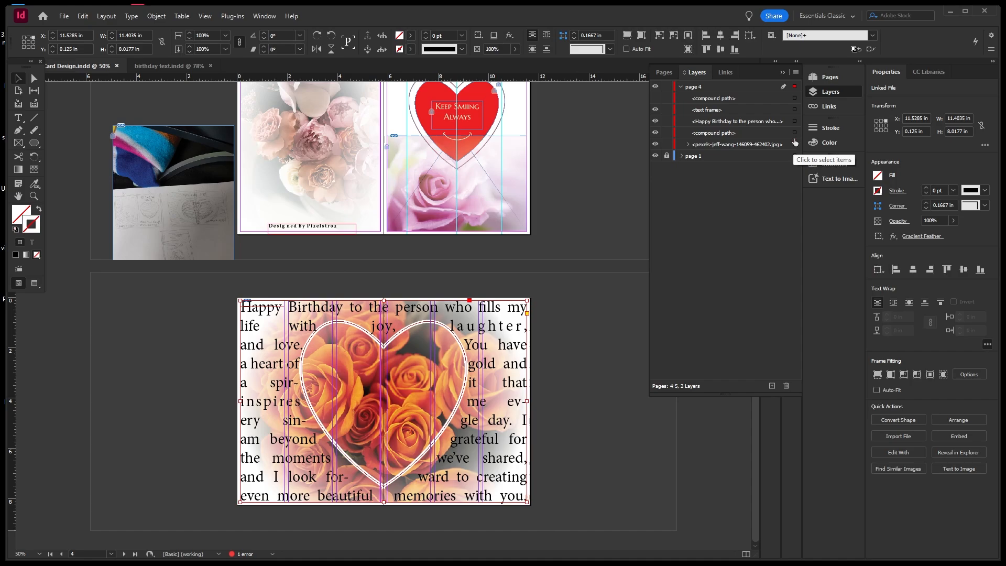
{"action": "left_click", "coordinate": [794, 132]}
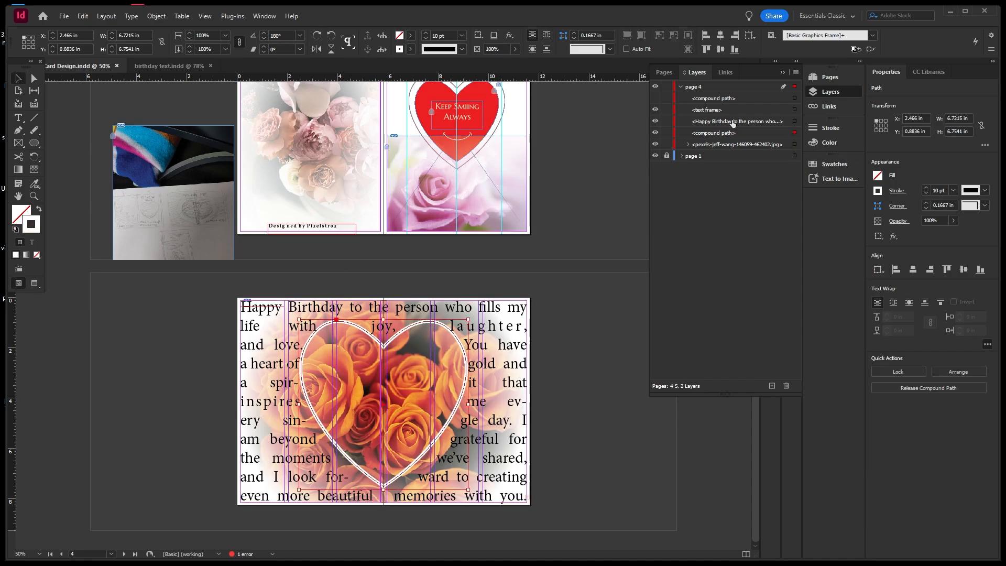
{"action": "left_click", "coordinate": [35, 184]}
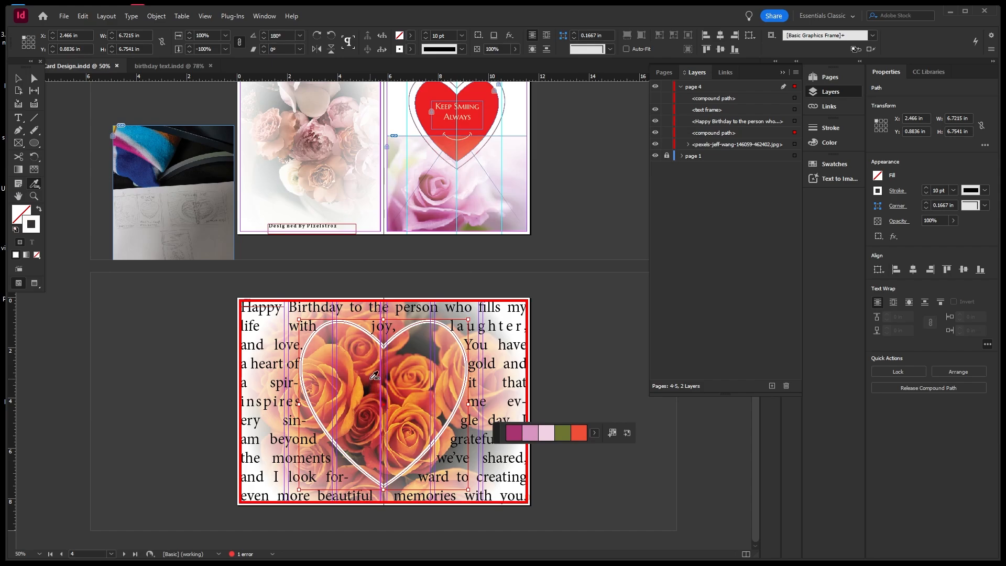
{"action": "left_click", "coordinate": [358, 388]}
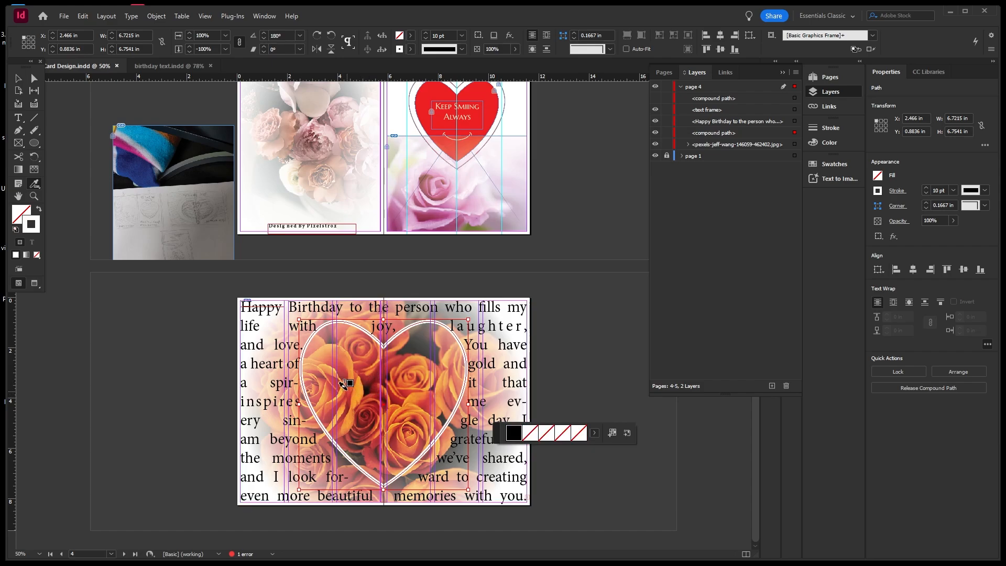
{"action": "key", "text": "ctrl+shift+a"}
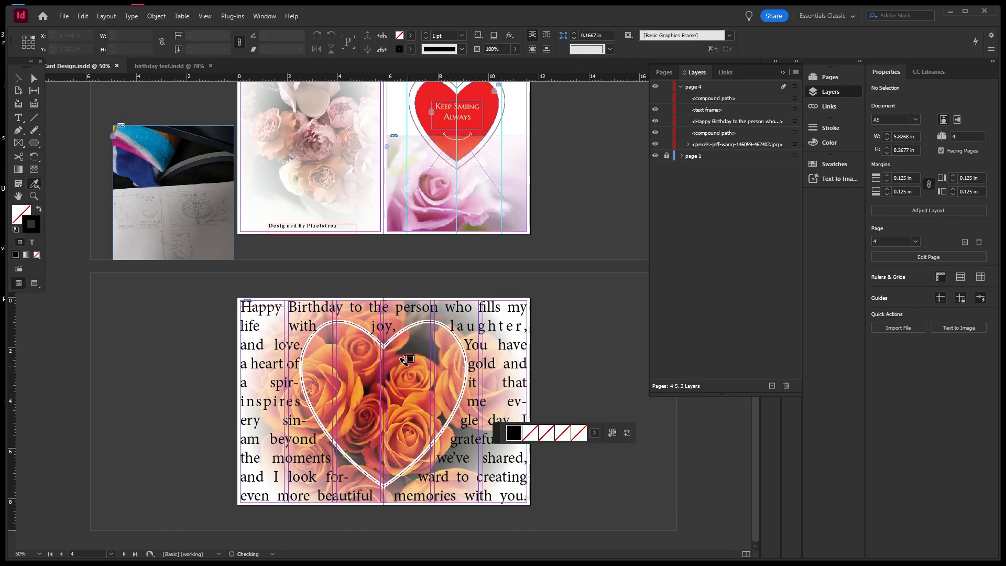
{"action": "left_click", "coordinate": [433, 211]}
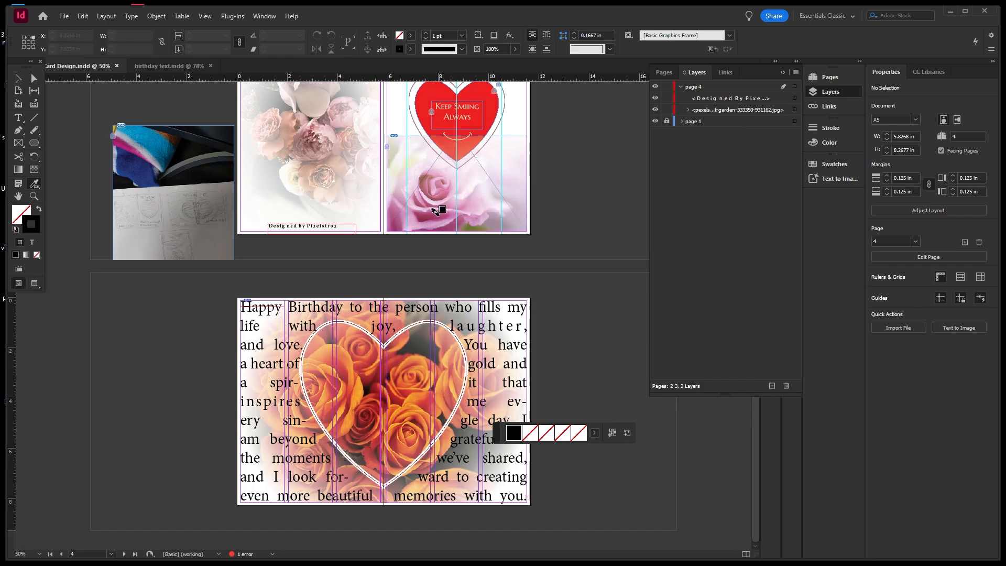
{"action": "key", "text": "v"}
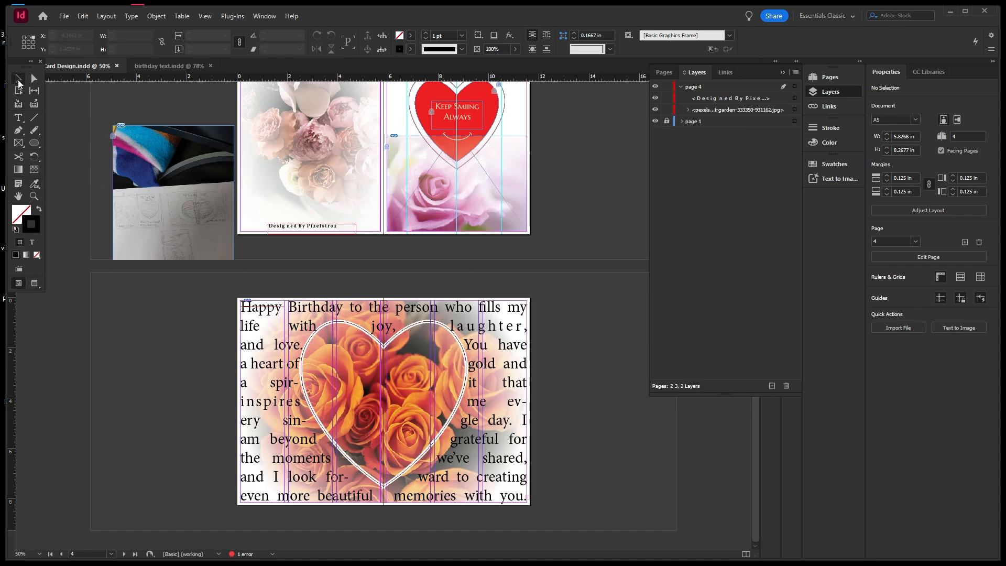
Recolour the heart outline's stroke to a light peach, hex faccb9, using the HSB colour space
{"action": "left_click", "coordinate": [358, 396]}
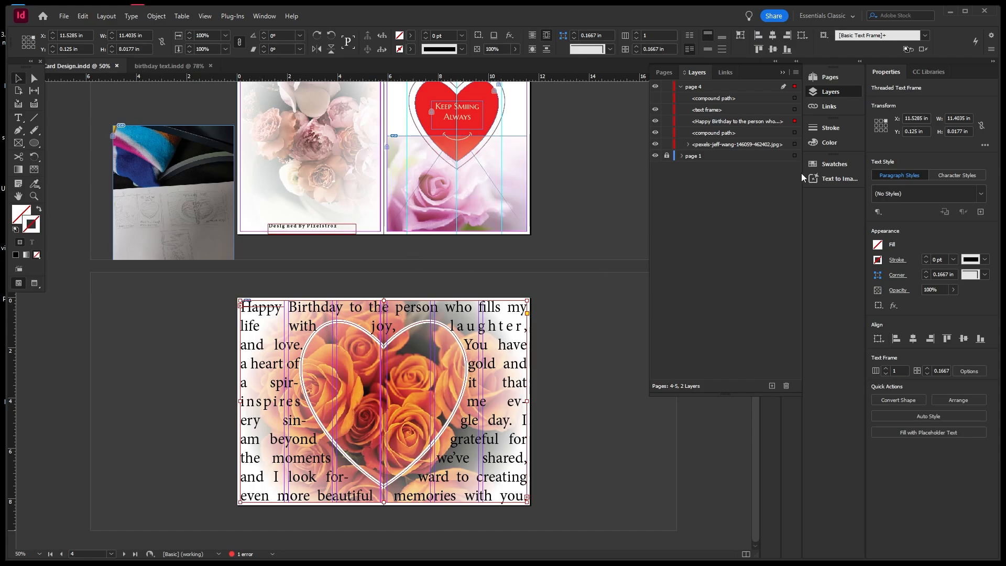
{"action": "left_click", "coordinate": [794, 132]}
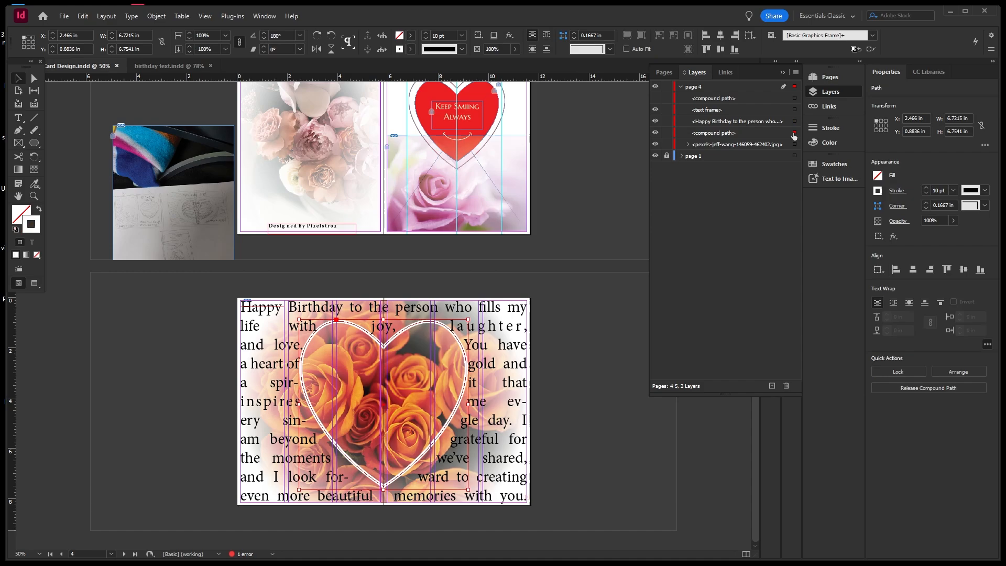
{"action": "double_click", "coordinate": [35, 232]}
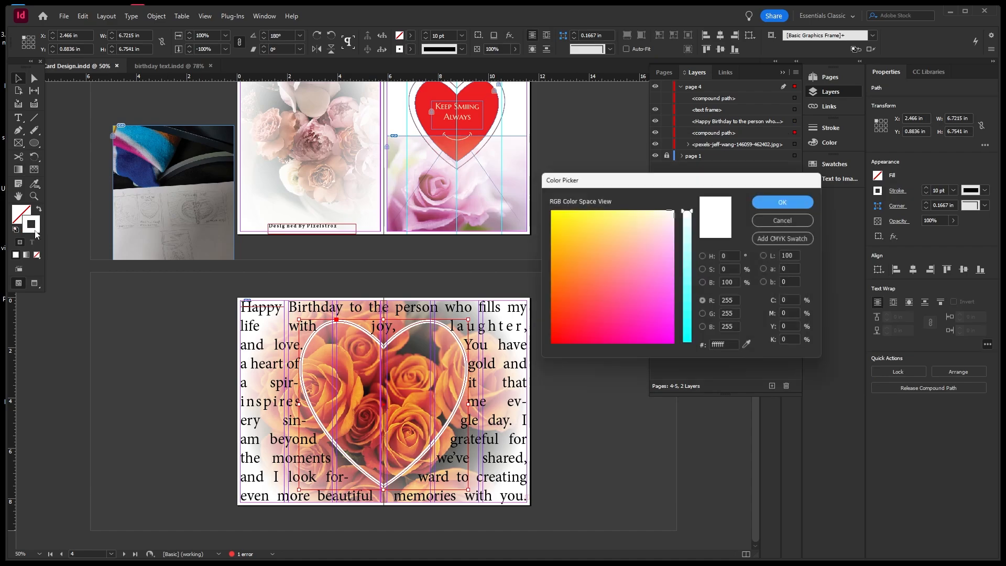
{"action": "left_click", "coordinate": [705, 257]}
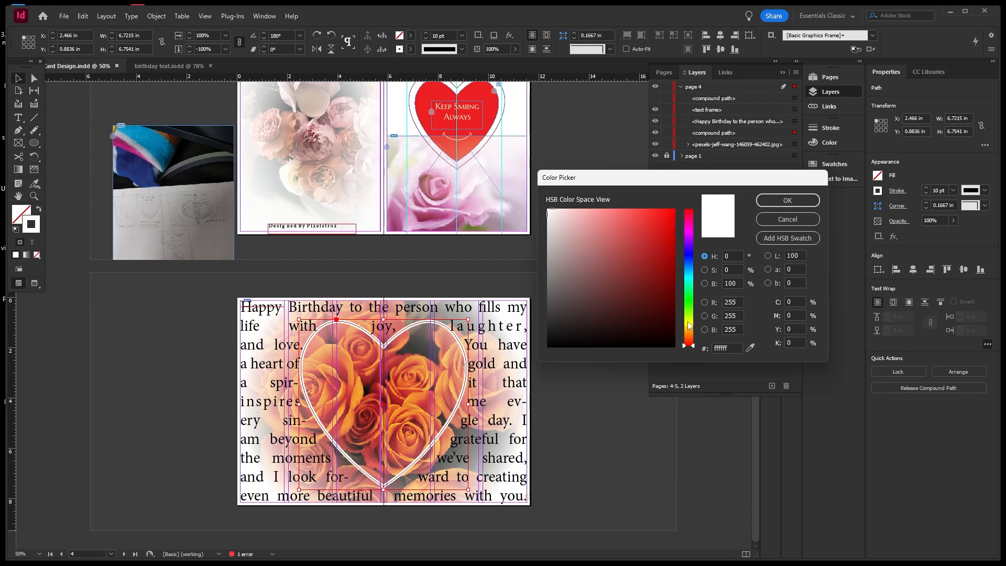
{"action": "left_click_drag", "start_coordinate": [691, 331], "coordinate": [693, 344]}
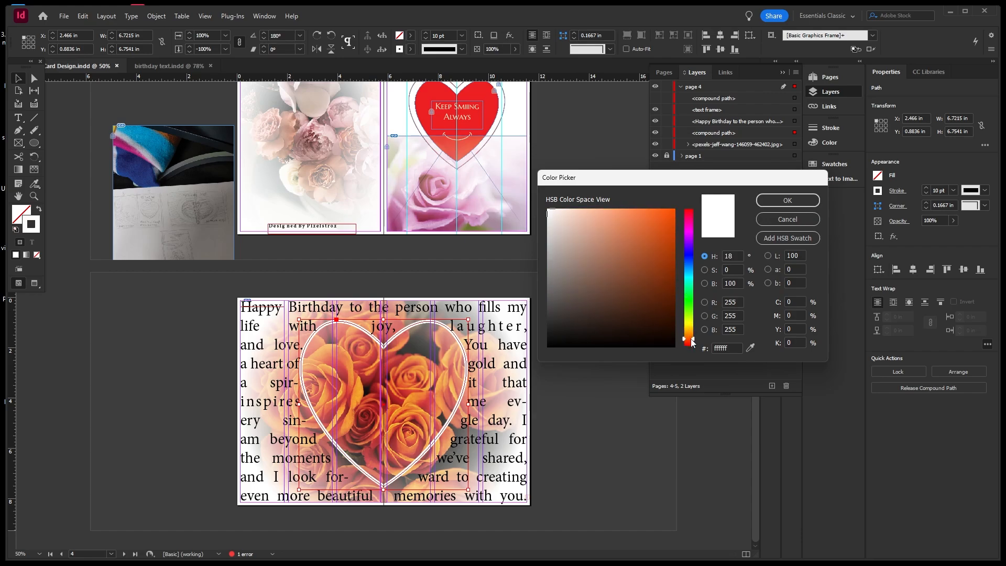
{"action": "left_click_drag", "start_coordinate": [571, 215], "coordinate": [580, 211]}
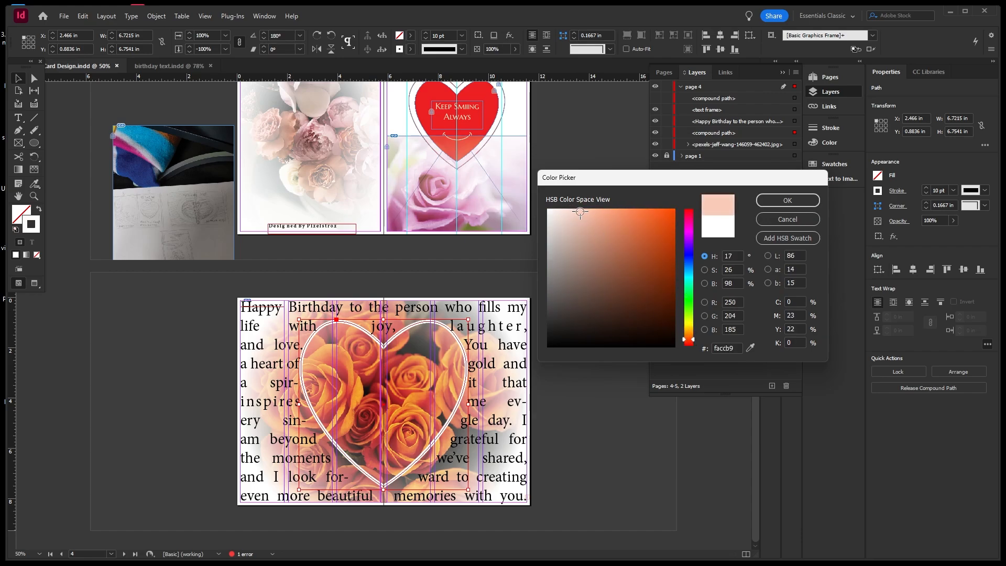
{"action": "left_click", "coordinate": [786, 201]}
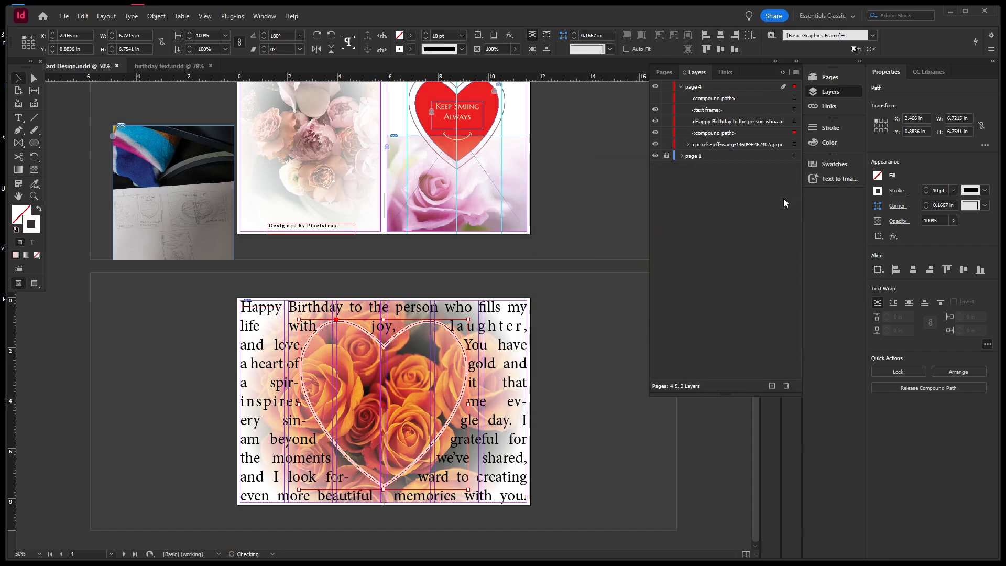
{"action": "left_click", "coordinate": [155, 377]}
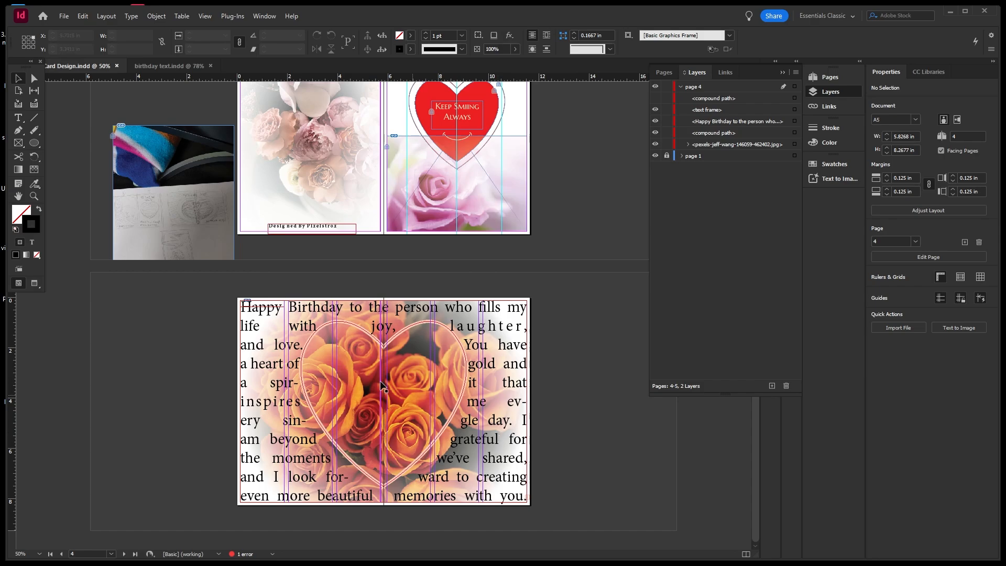
Recolour the inside heart outline's stroke to white, hex ffffff, and deselect the path
{"action": "left_click", "coordinate": [794, 132]}
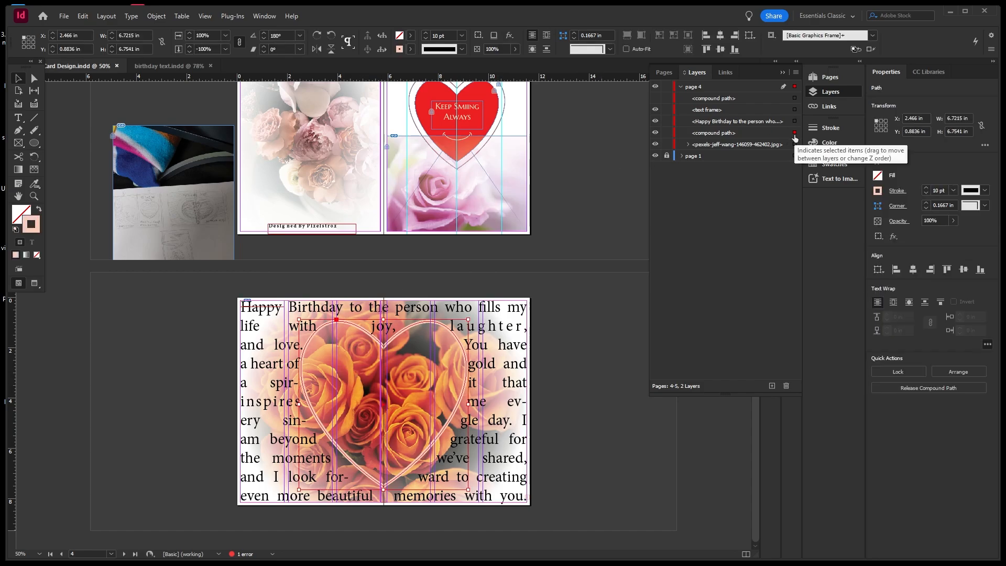
{"action": "double_click", "coordinate": [36, 229]}
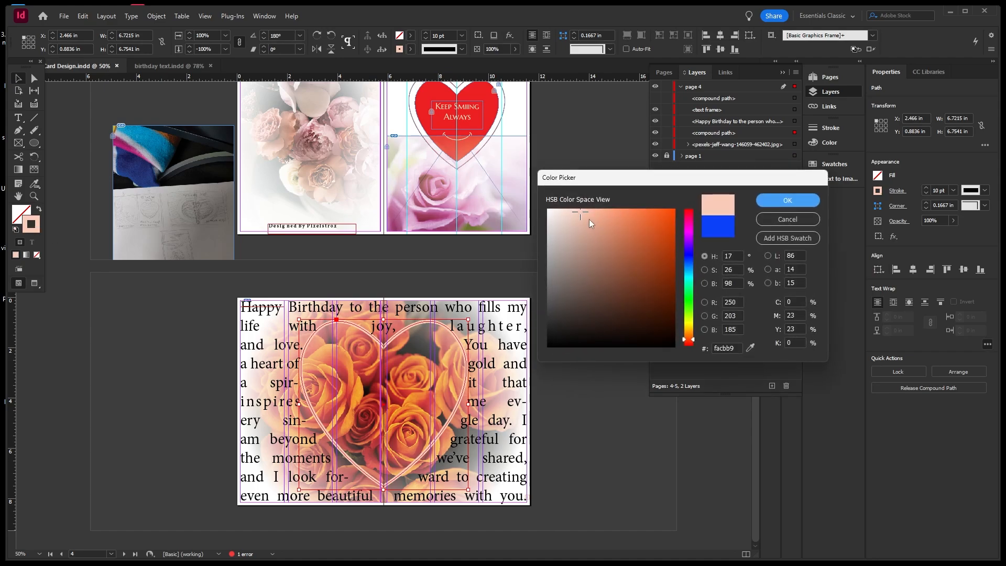
{"action": "left_click_drag", "start_coordinate": [589, 219], "coordinate": [627, 217]}
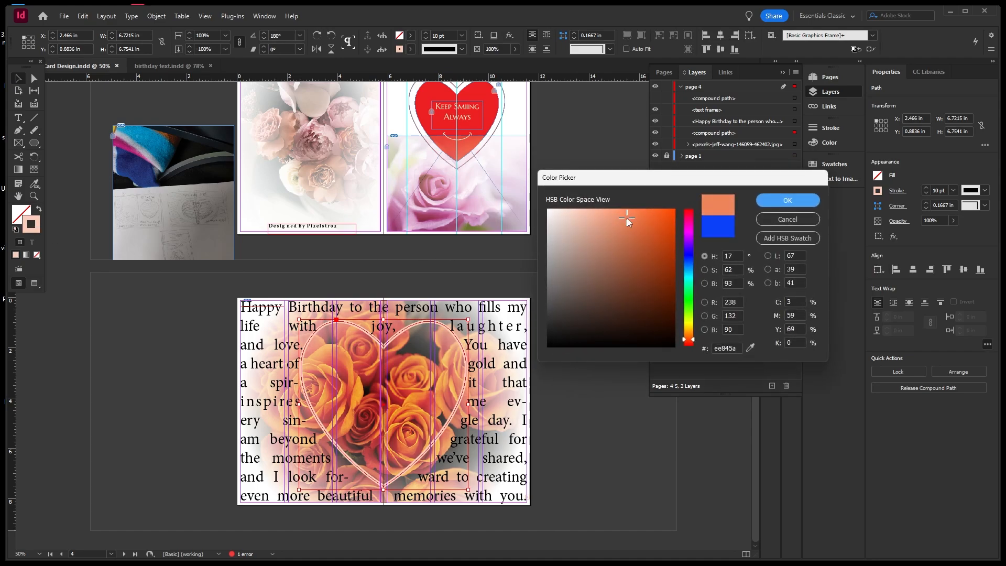
{"action": "left_click", "coordinate": [549, 210]}
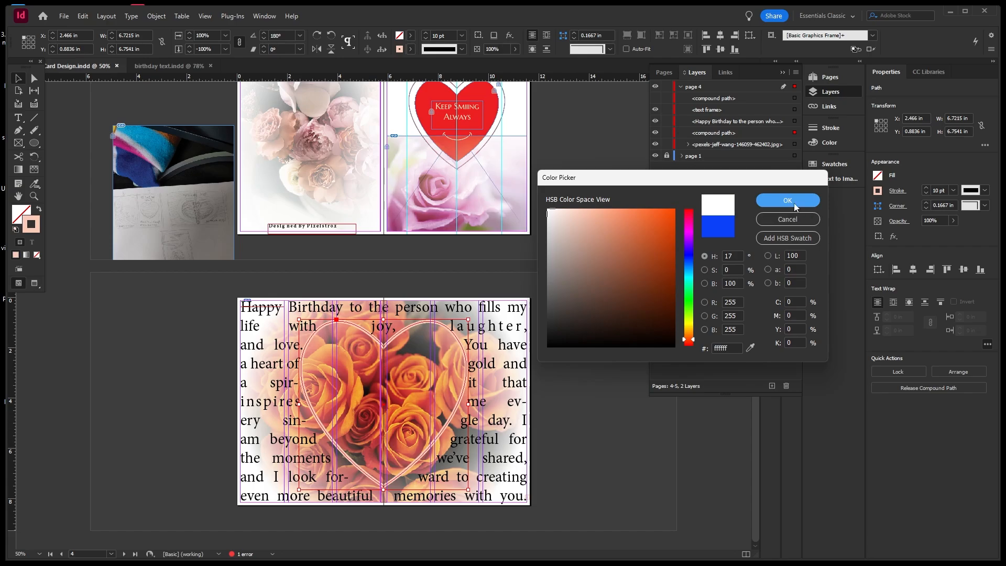
{"action": "left_click", "coordinate": [776, 203]}
{"action": "left_click", "coordinate": [592, 210]}
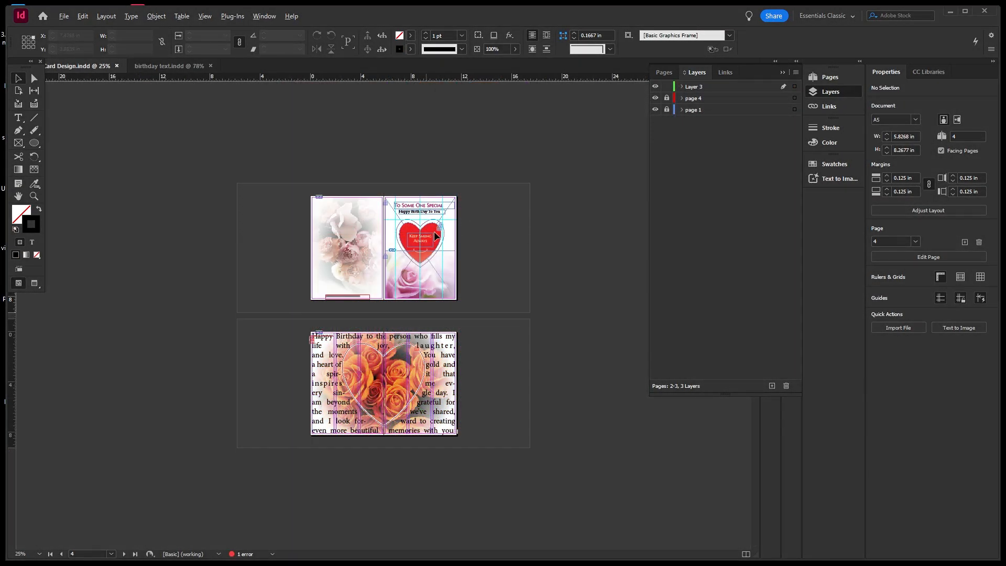
Review the card's cover spread and inside spread up close and as a whole
{"action": "key", "text": "ctrl+="}
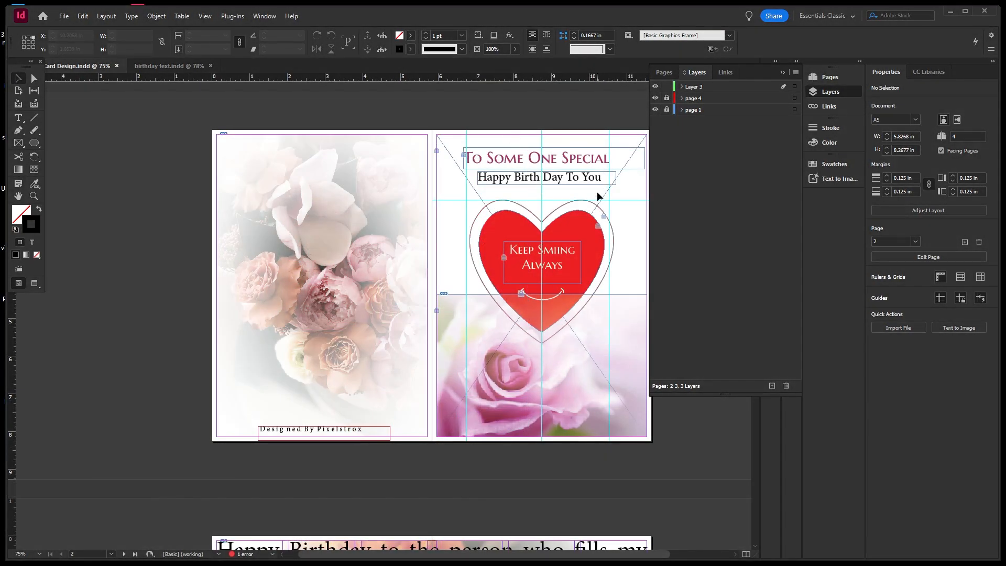
{"action": "scroll", "coordinate": [591, 276], "scroll_direction": "up", "scroll_amount": 1}
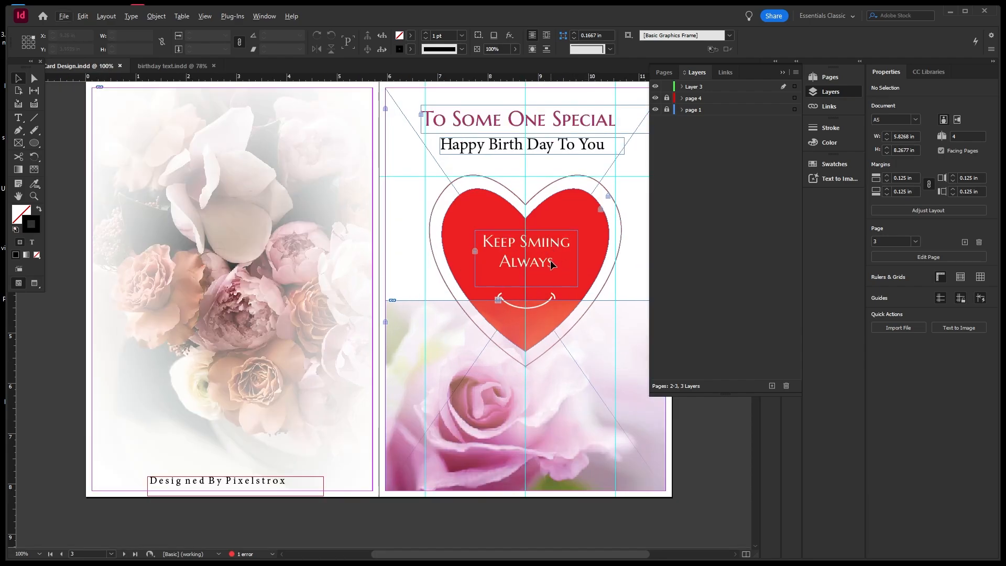
{"action": "scroll", "coordinate": [503, 184], "scroll_direction": "down", "scroll_amount": 1}
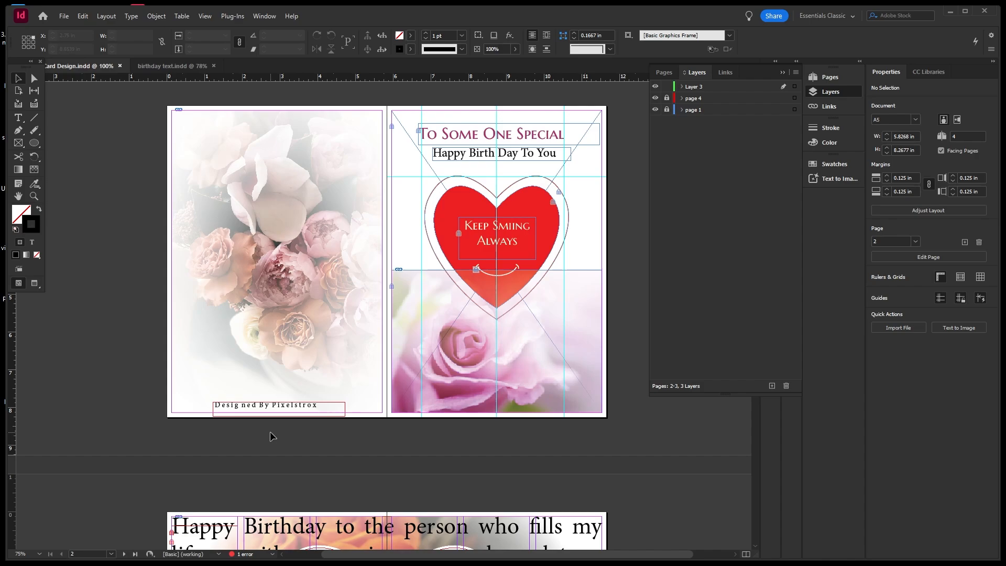
{"action": "scroll", "coordinate": [270, 433], "scroll_direction": "up", "scroll_amount": 1}
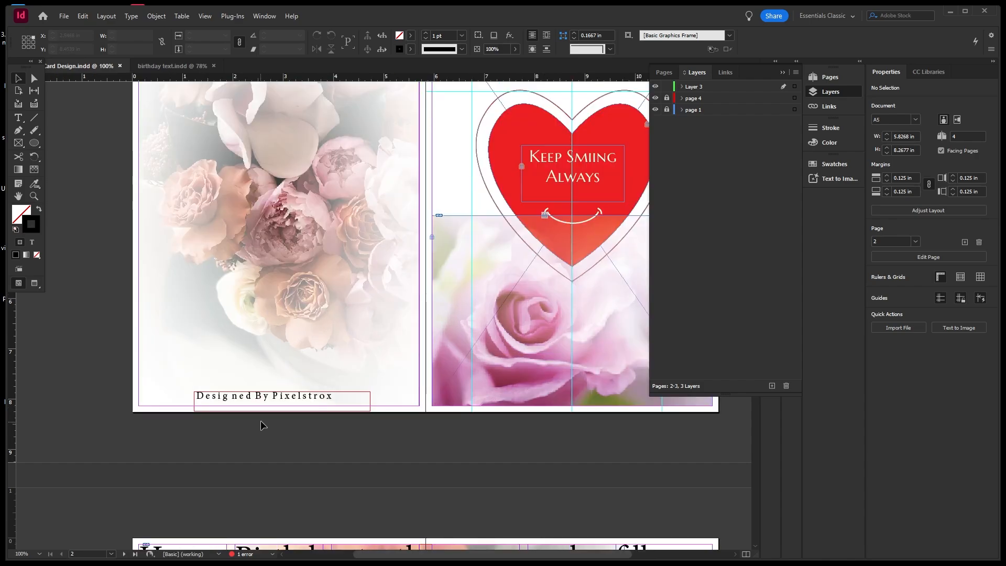
{"action": "scroll", "coordinate": [364, 224], "scroll_direction": "down", "scroll_amount": 1}
{"action": "scroll", "coordinate": [367, 224], "scroll_direction": "down", "scroll_amount": 2}
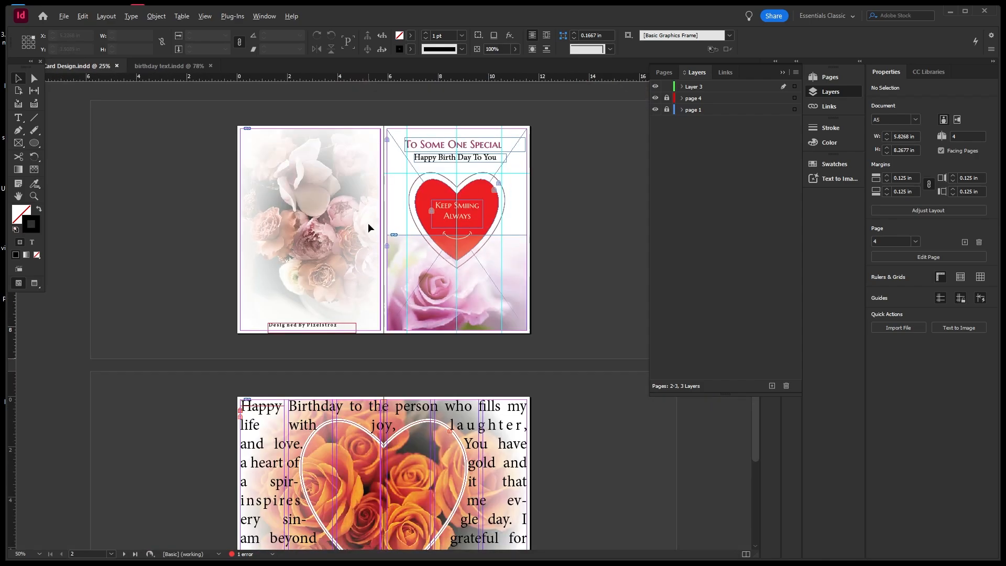
{"action": "scroll", "coordinate": [406, 377], "scroll_direction": "up", "scroll_amount": 2}
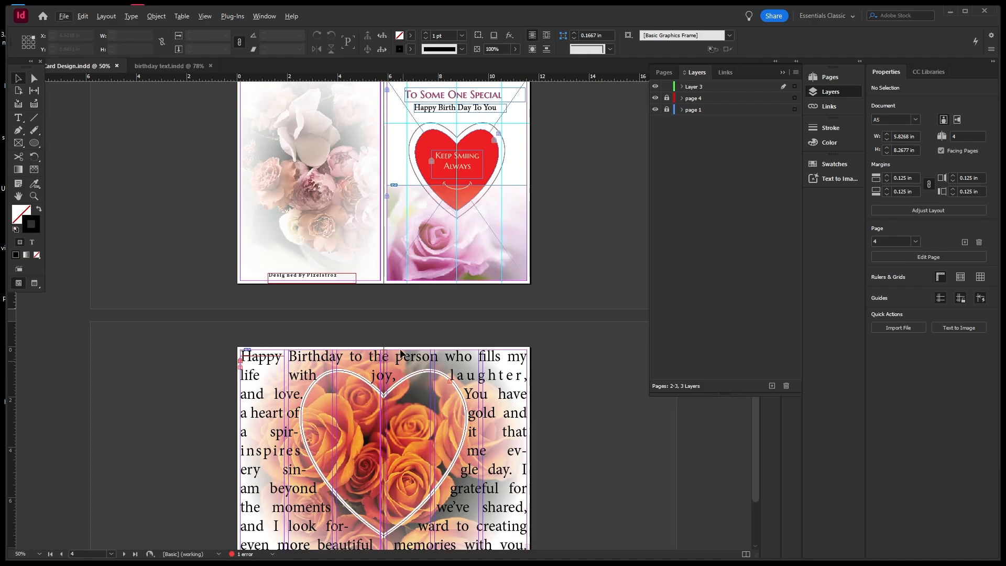
{"action": "scroll", "coordinate": [391, 320], "scroll_direction": "down", "scroll_amount": 1}
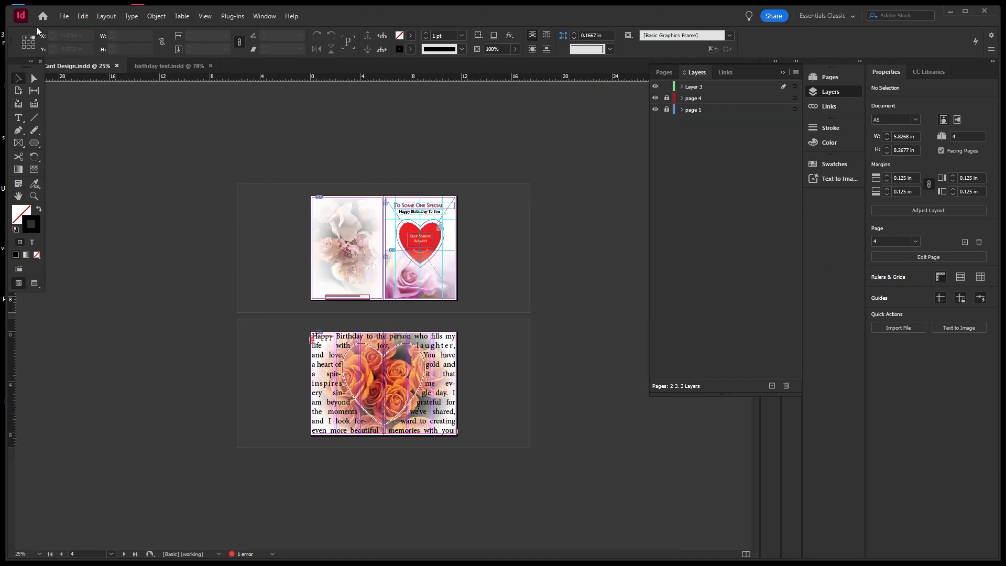
Set up a JPEG export of the card to the Desktop as Greeting Card Design.jpg
{"action": "left_click", "coordinate": [60, 18]}
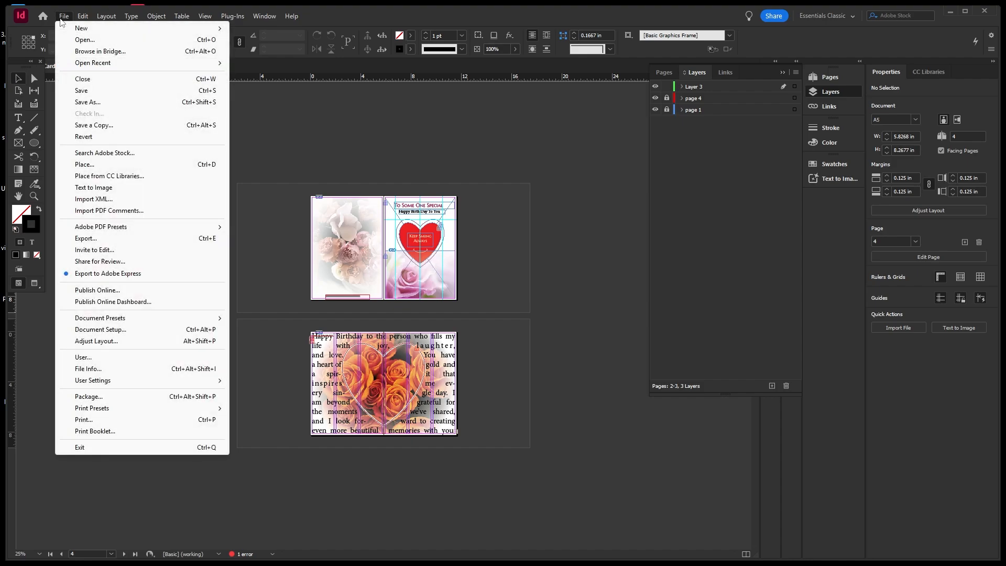
{"action": "left_click", "coordinate": [85, 239]}
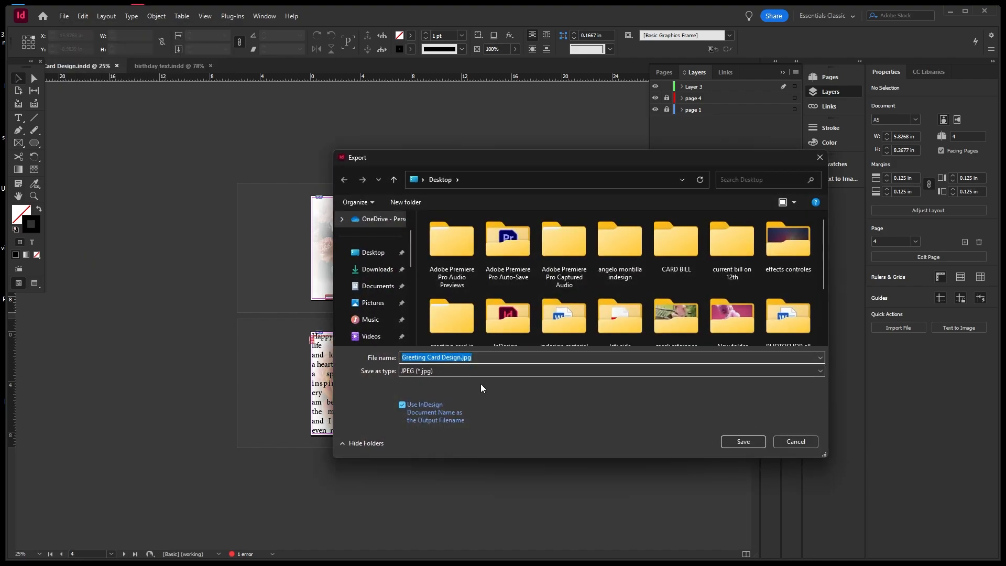
{"action": "left_click", "coordinate": [395, 251]}
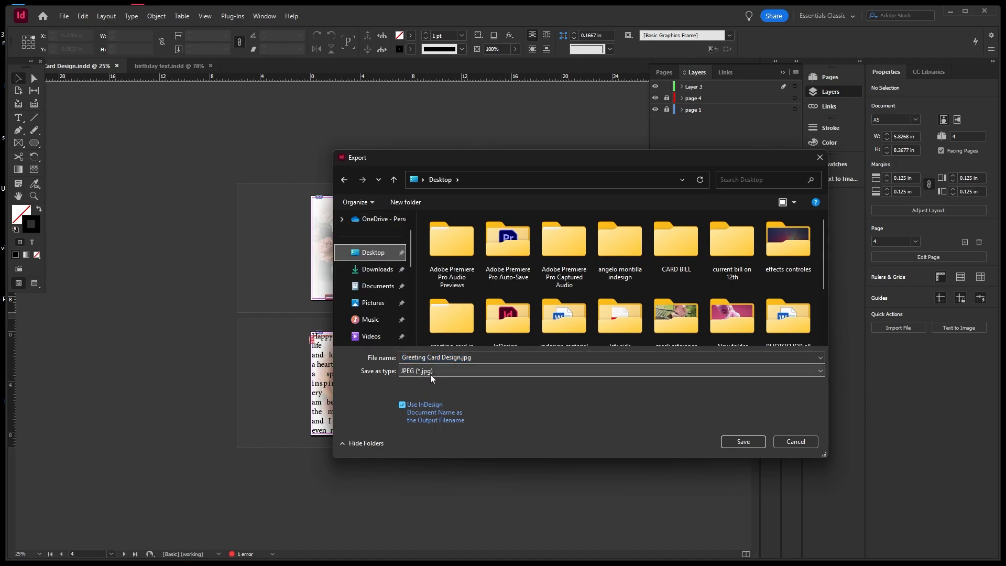
{"action": "left_click", "coordinate": [744, 441]}
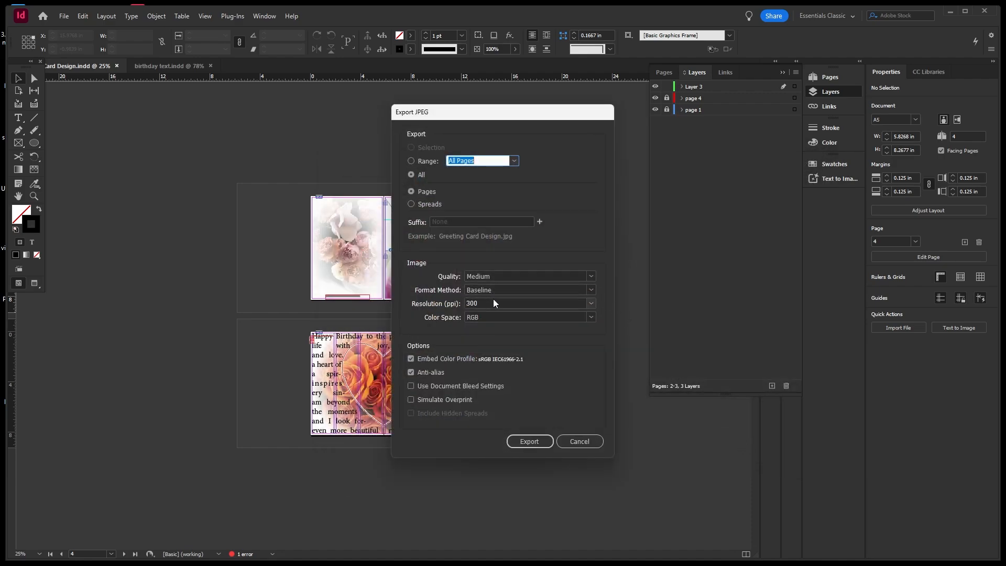
Export the JPEG images as spreads at Maximum quality
{"action": "left_click", "coordinate": [592, 277]}
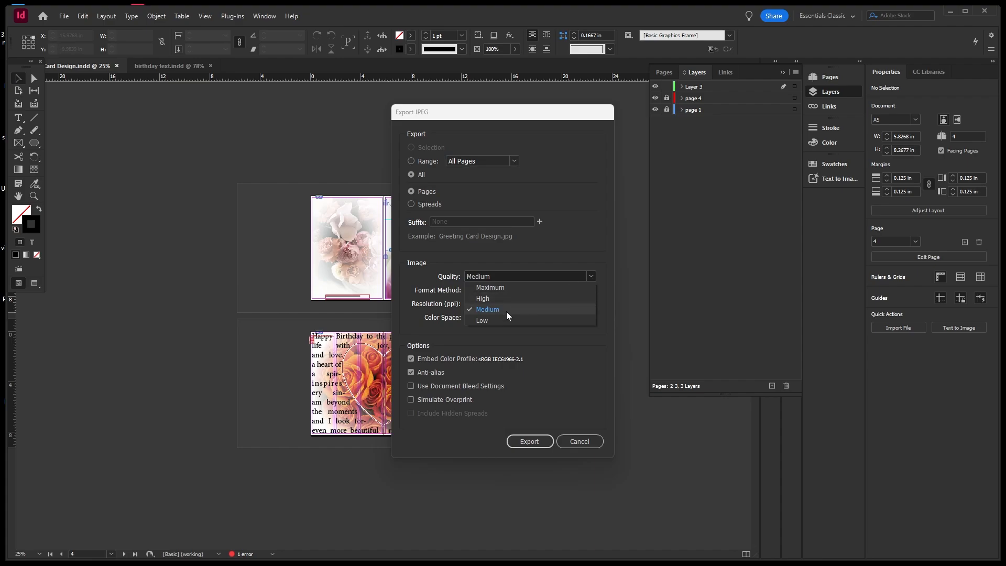
{"action": "left_click", "coordinate": [499, 289]}
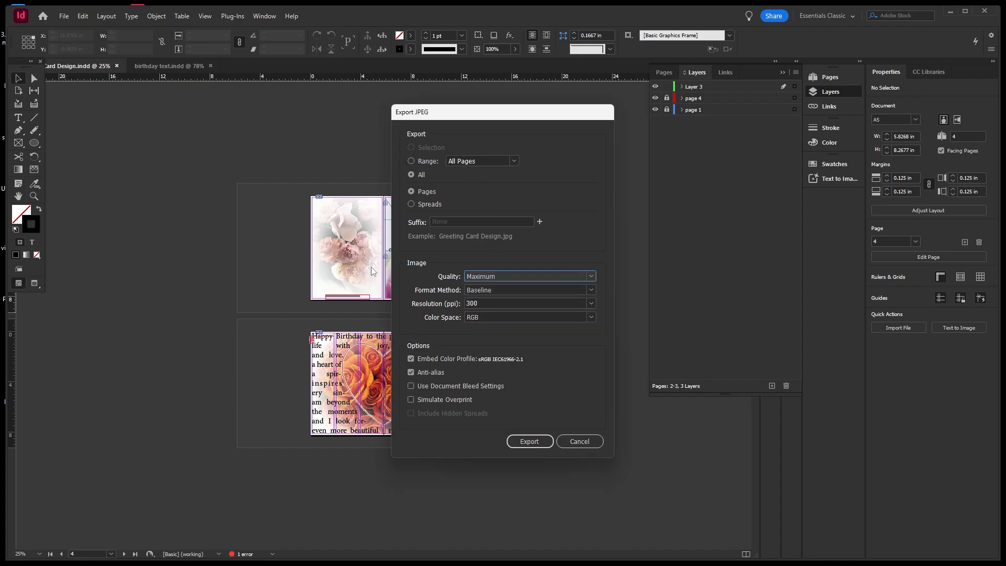
{"action": "left_click", "coordinate": [411, 205]}
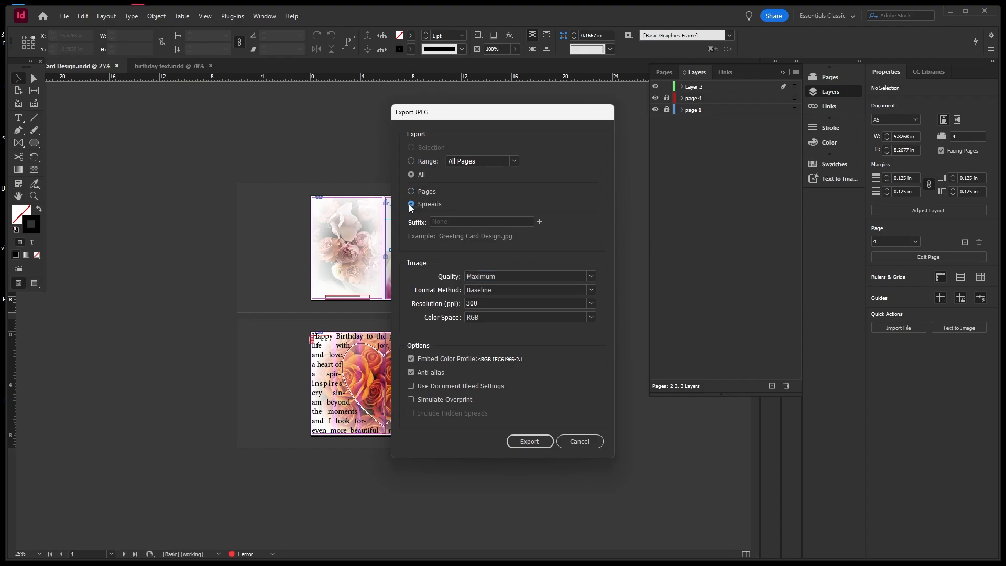
{"action": "left_click", "coordinate": [528, 442]}
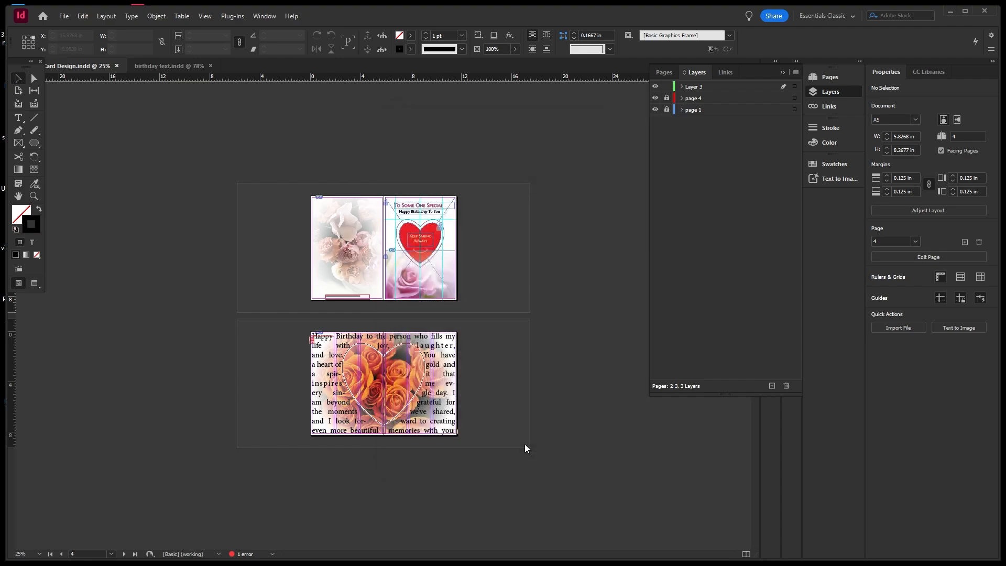
Set up an export to the Desktop as Greeting Card Design.pdf in Adobe PDF (Print) format
{"action": "left_click", "coordinate": [63, 18]}
{"action": "left_click", "coordinate": [108, 238]}
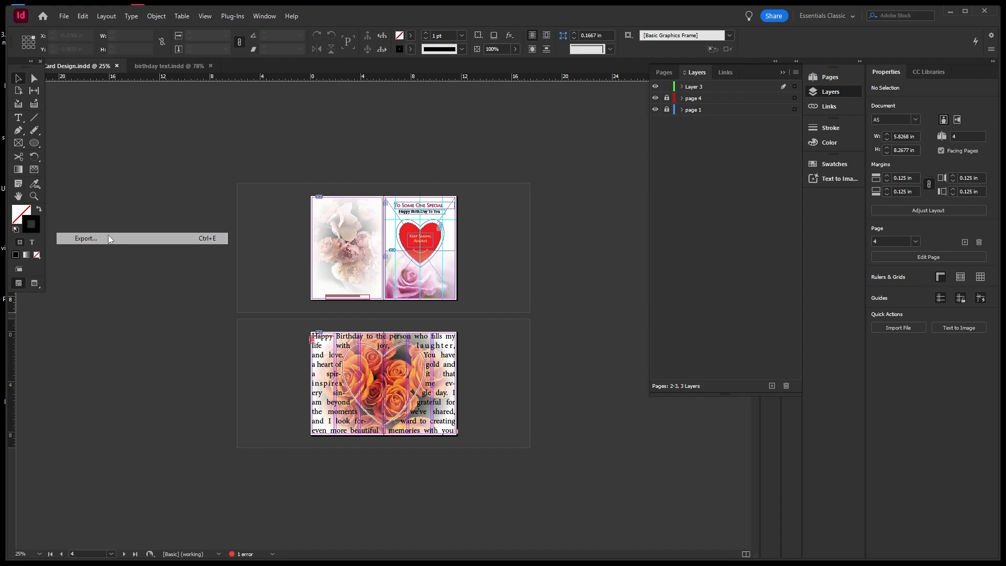
{"action": "left_click", "coordinate": [440, 373]}
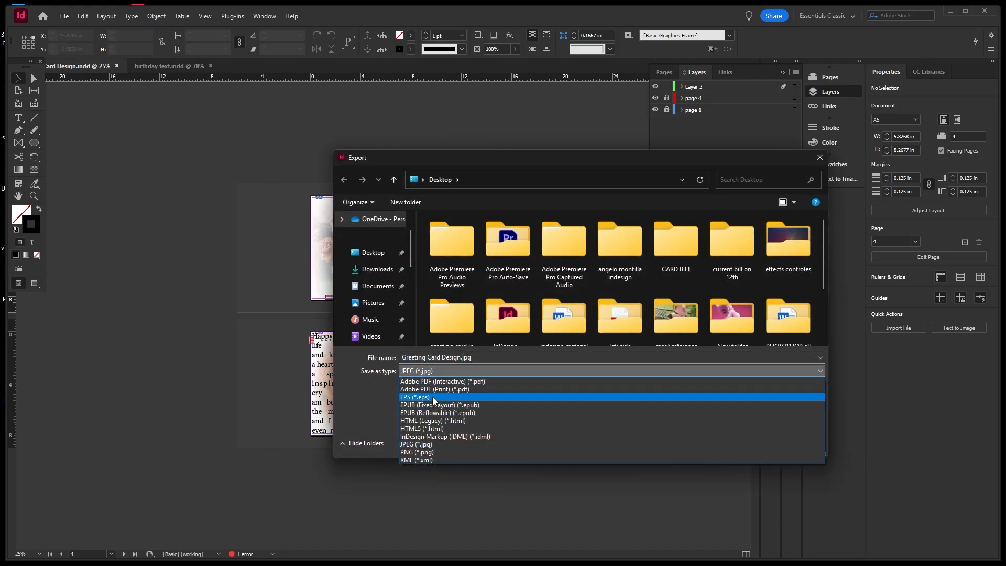
{"action": "left_click", "coordinate": [436, 390]}
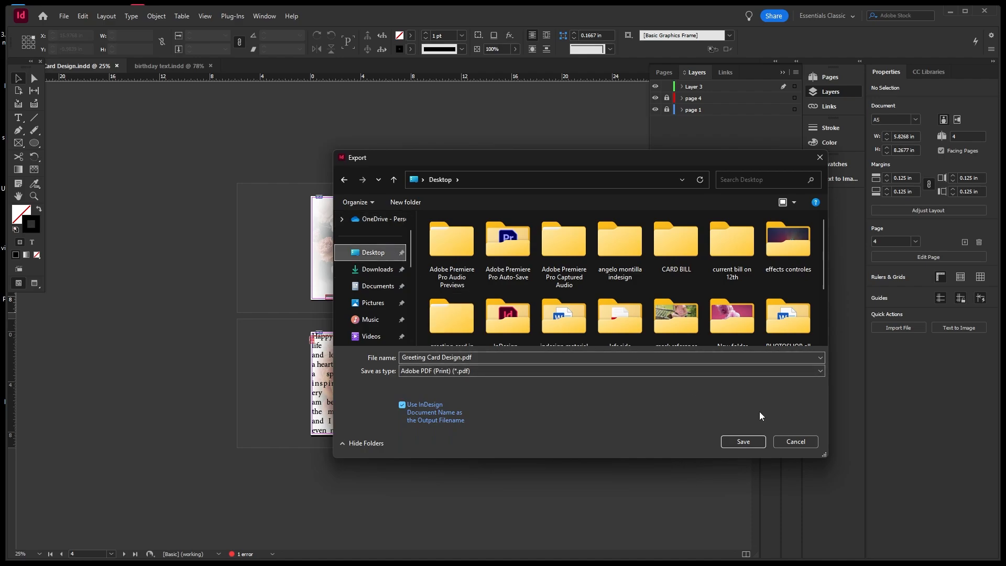
{"action": "left_click", "coordinate": [744, 442]}
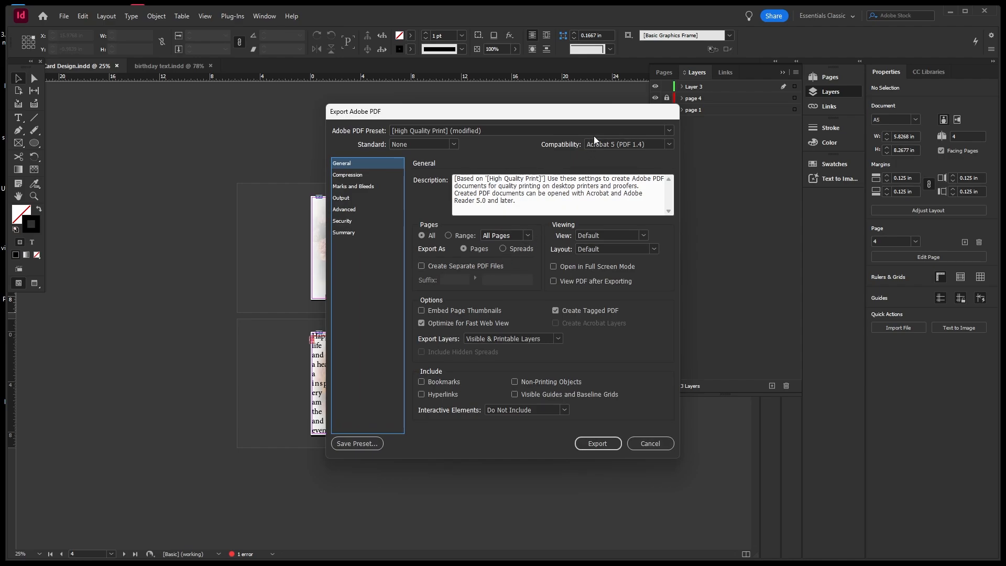
Set the PDF to export as spreads, check its Marks and Bleeds settings, and export it
{"action": "left_click", "coordinate": [503, 249]}
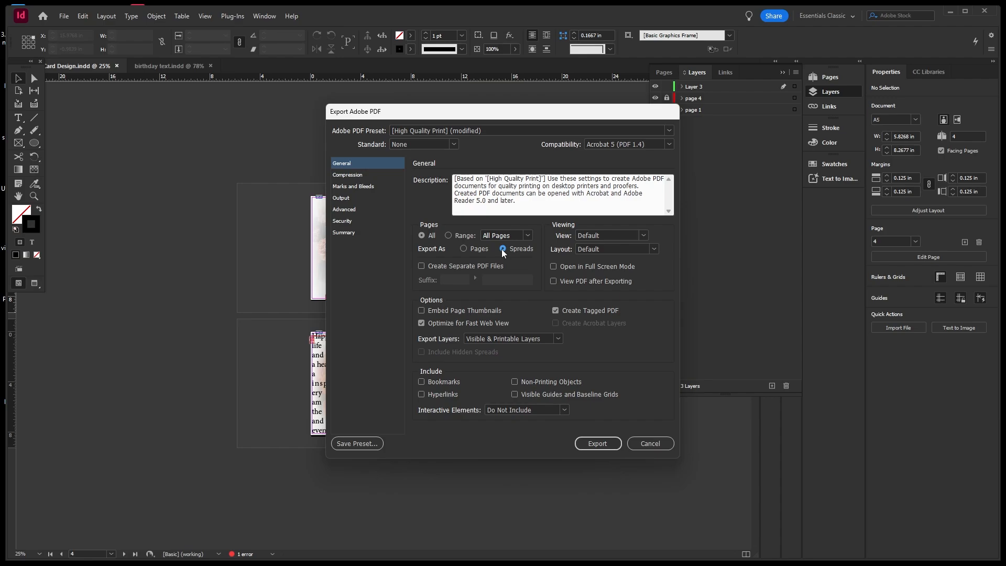
{"action": "left_click", "coordinate": [365, 187]}
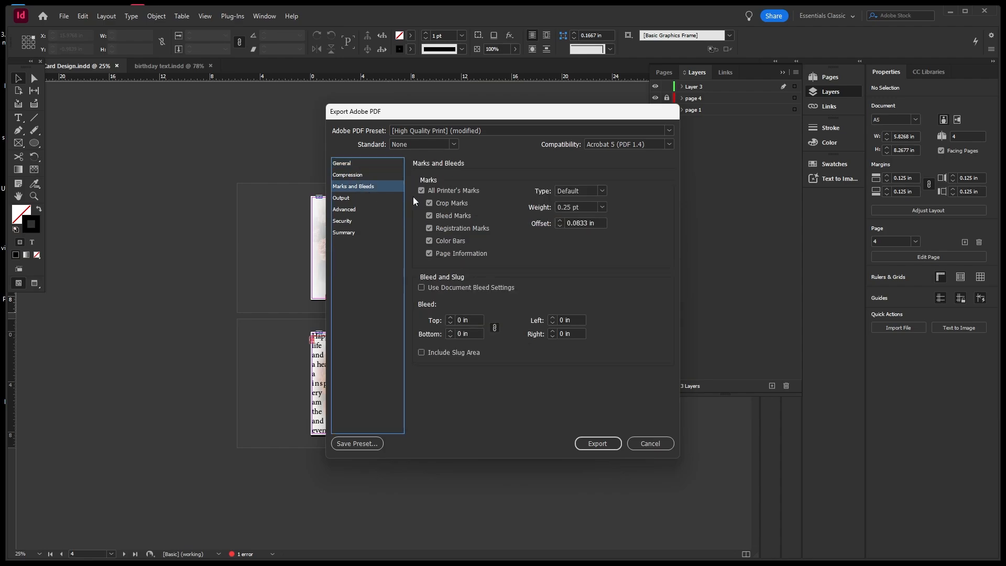
{"action": "left_click", "coordinate": [595, 444]}
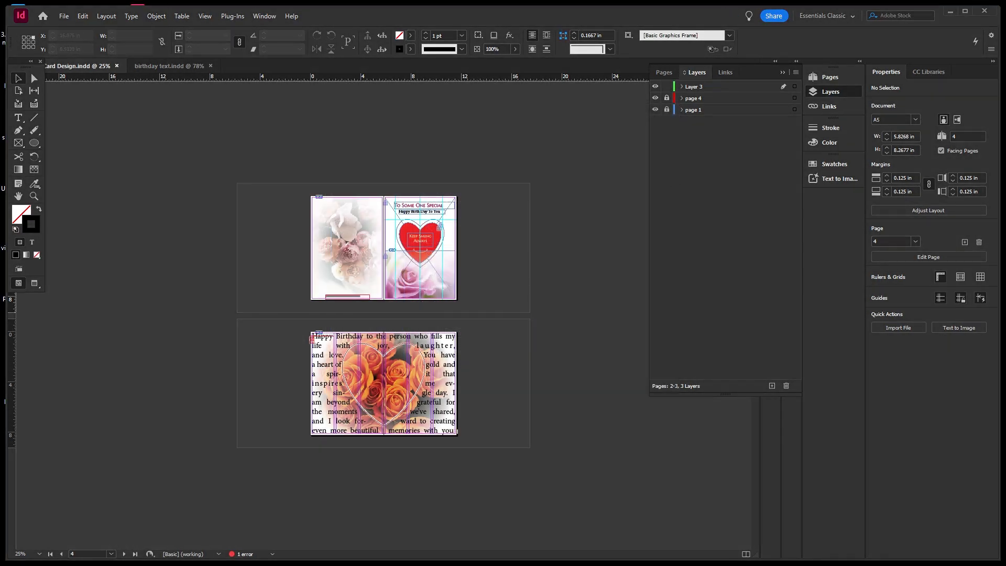
Switch to the Windows desktop and refresh it
{"action": "left_click", "coordinate": [948, 14]}
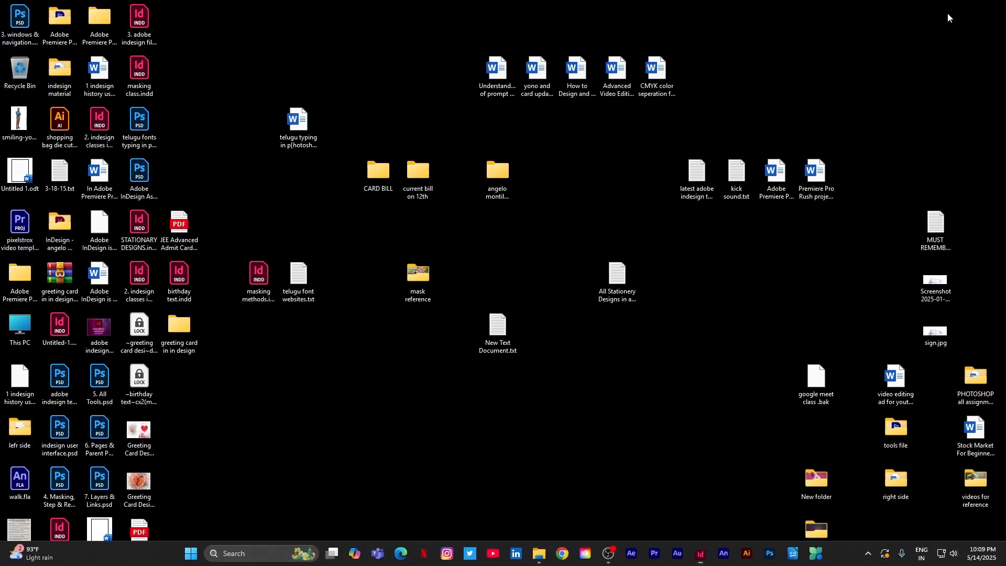
{"action": "right_click", "coordinate": [404, 86]}
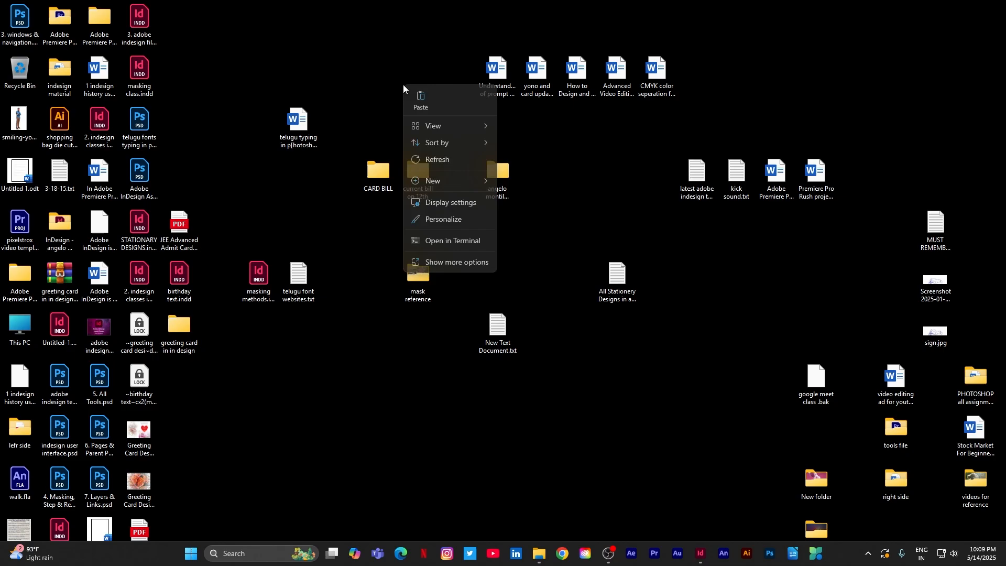
{"action": "left_click", "coordinate": [425, 161]}
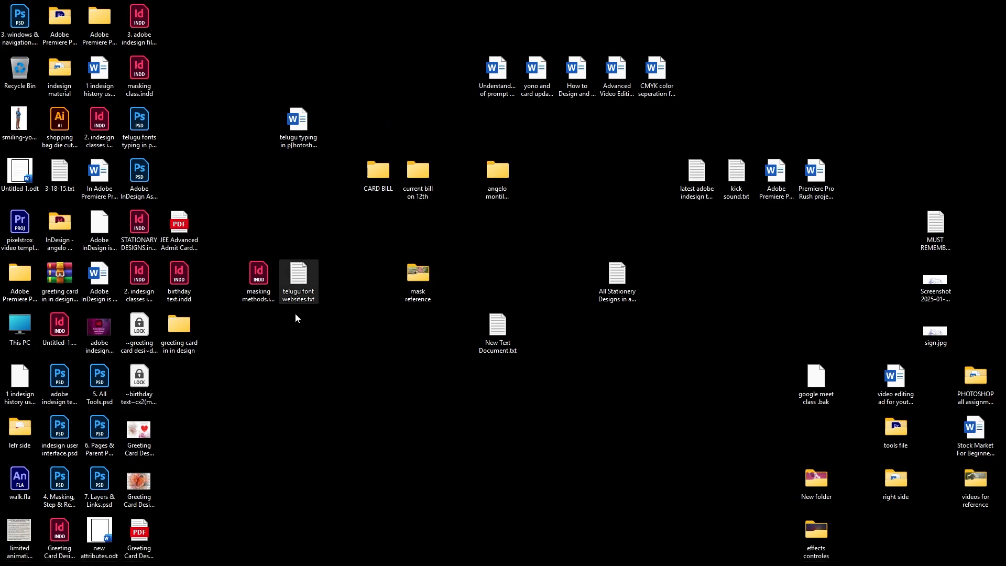
Open the exported Greeting Card Design.jpg in the image viewer, inspect both spread images, and close the viewer
{"action": "left_click", "coordinate": [137, 433]}
{"action": "double_click", "coordinate": [137, 433]}
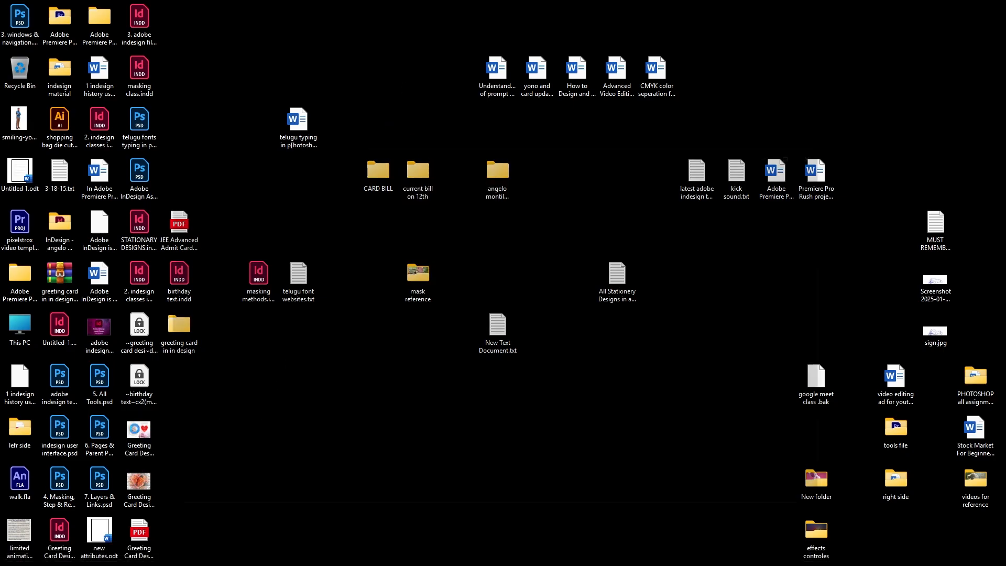
{"action": "left_click", "coordinate": [835, 135]}
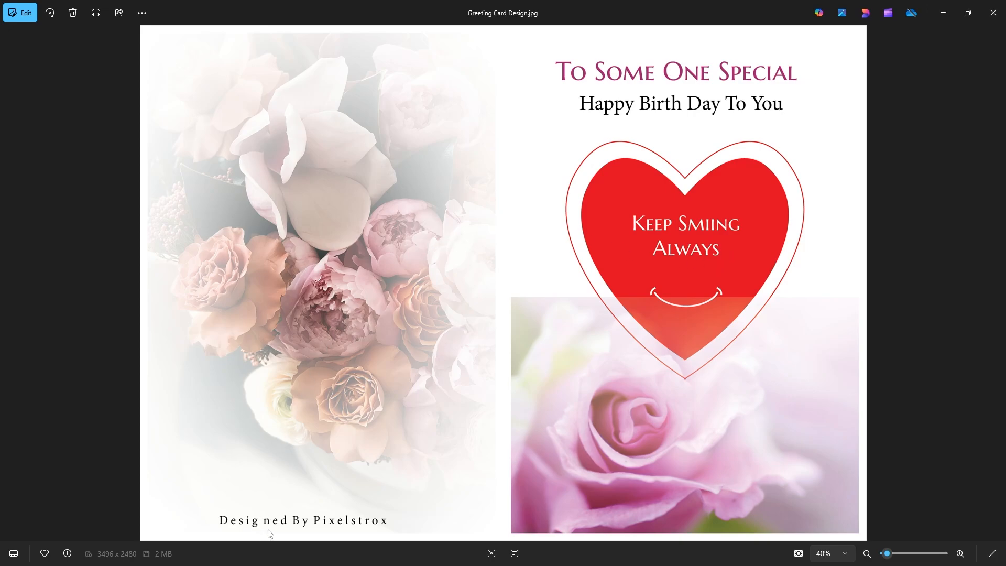
{"action": "left_click", "coordinate": [997, 285]}
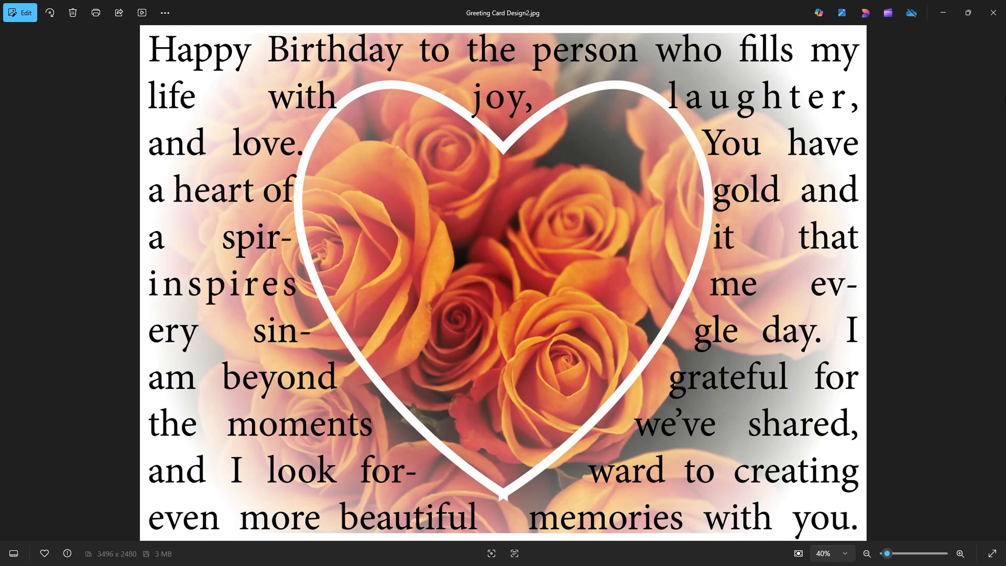
{"action": "left_click", "coordinate": [994, 12]}
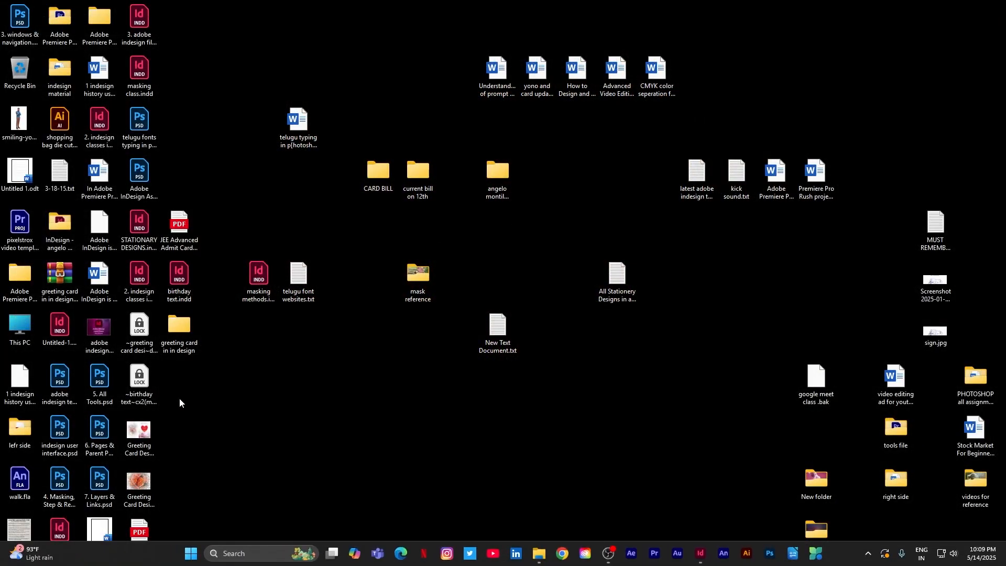
Move Greeting Card Design.pdf on the desktop beside the "greeting card in in design" folder
{"action": "left_click_drag", "start_coordinate": [147, 533], "coordinate": [237, 336]}
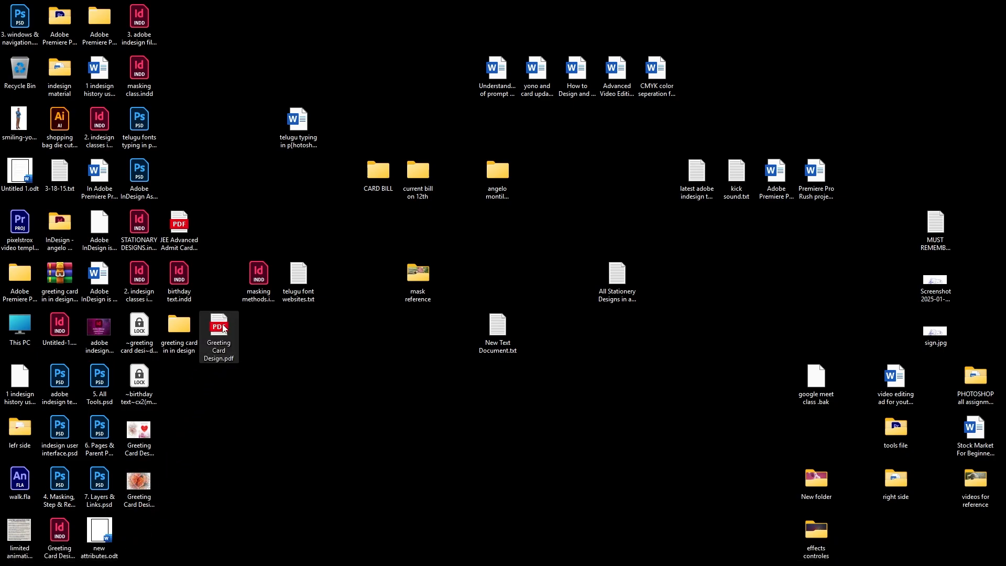
Open the exported Greeting Card Design.pdf from the desktop, inspect both spreads with their printer's marks, and close it
{"action": "double_click", "coordinate": [223, 329]}
{"action": "left_click", "coordinate": [579, 71]}
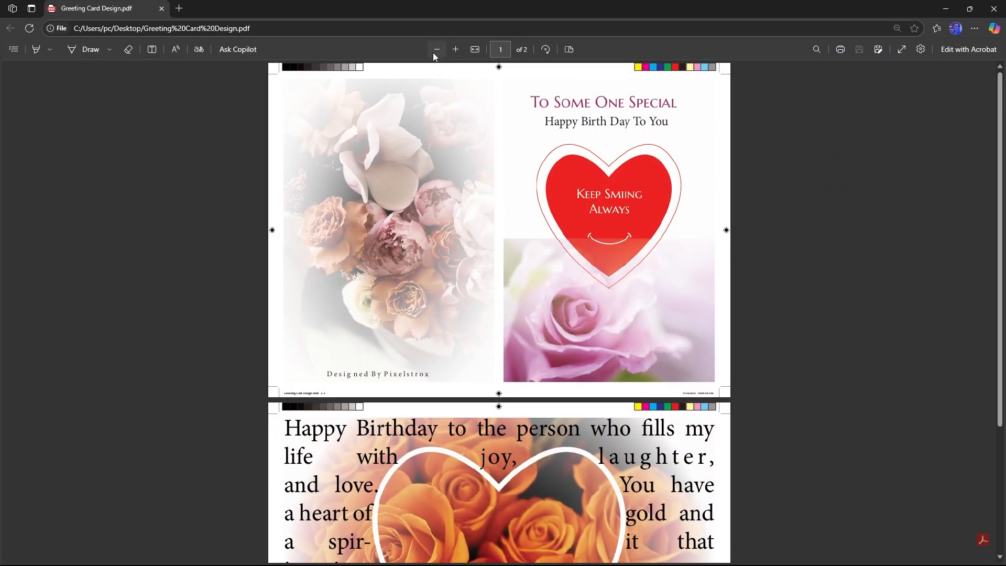
{"action": "left_click", "coordinate": [433, 53]}
{"action": "left_click", "coordinate": [433, 53]}
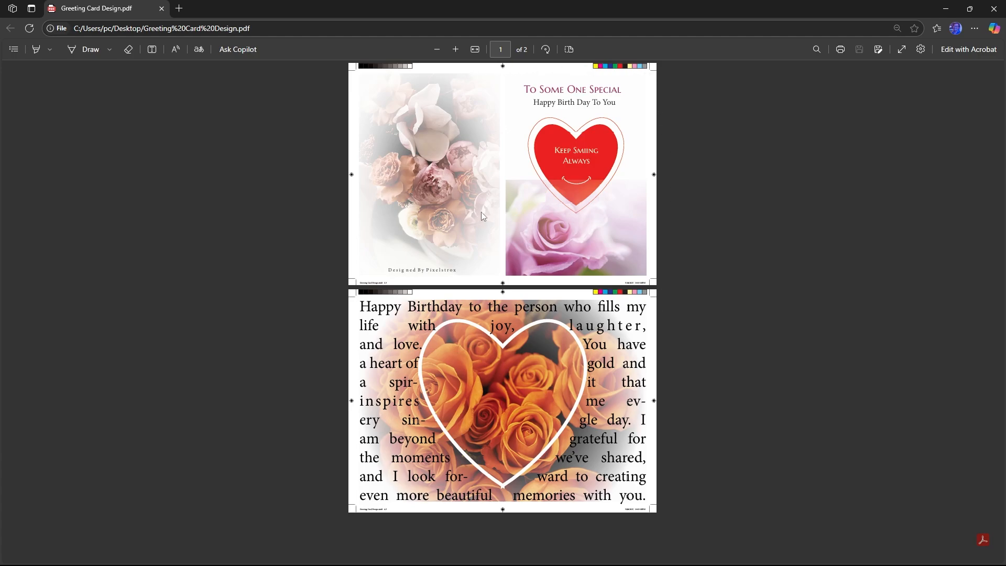
{"action": "left_click", "coordinate": [161, 9]}
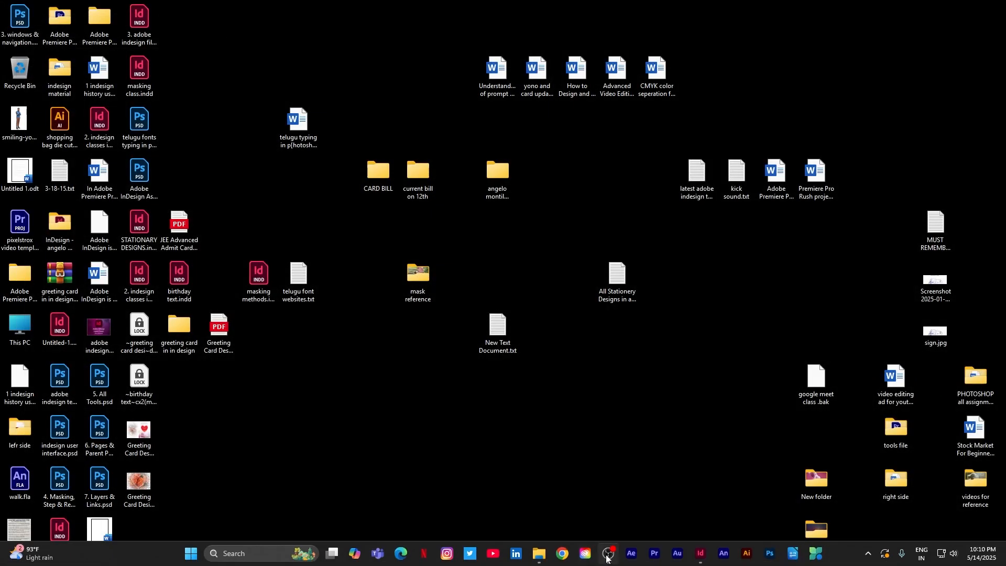
Switch back to InDesign and review both spreads of the greeting card along with the document's pages and layers
{"action": "left_click", "coordinate": [701, 555]}
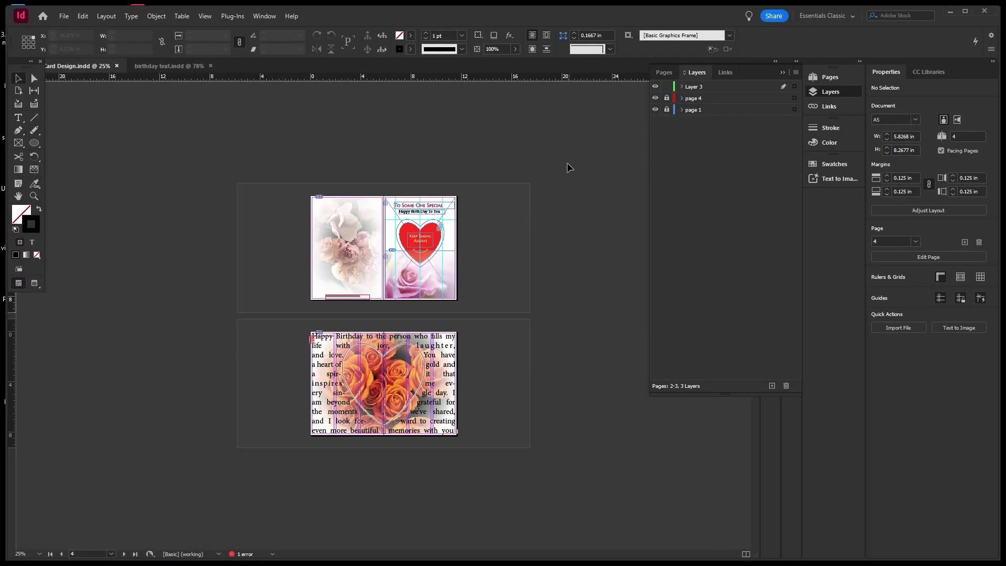
{"action": "key", "text": "ctrl+equal"}
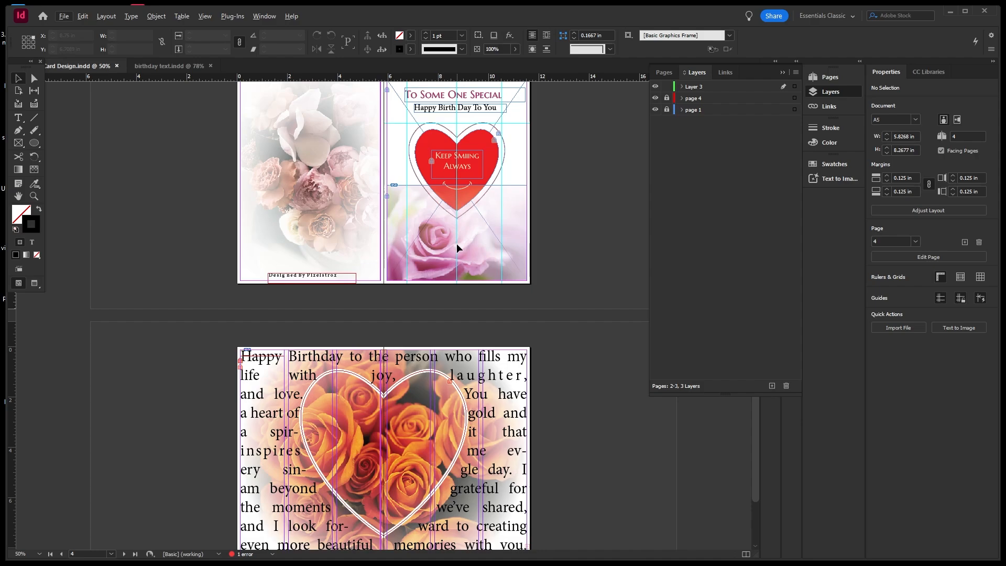
{"action": "key", "text": "alt+h"}
{"action": "left_click", "coordinate": [571, 216]}
{"action": "key", "text": "h"}
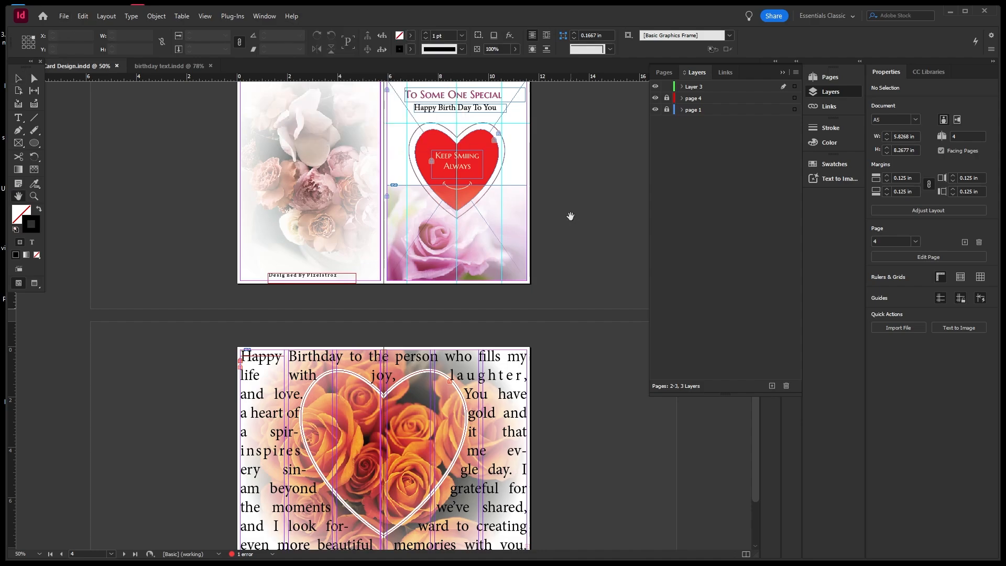
{"action": "left_click_drag", "start_coordinate": [571, 216], "coordinate": [579, 240]}
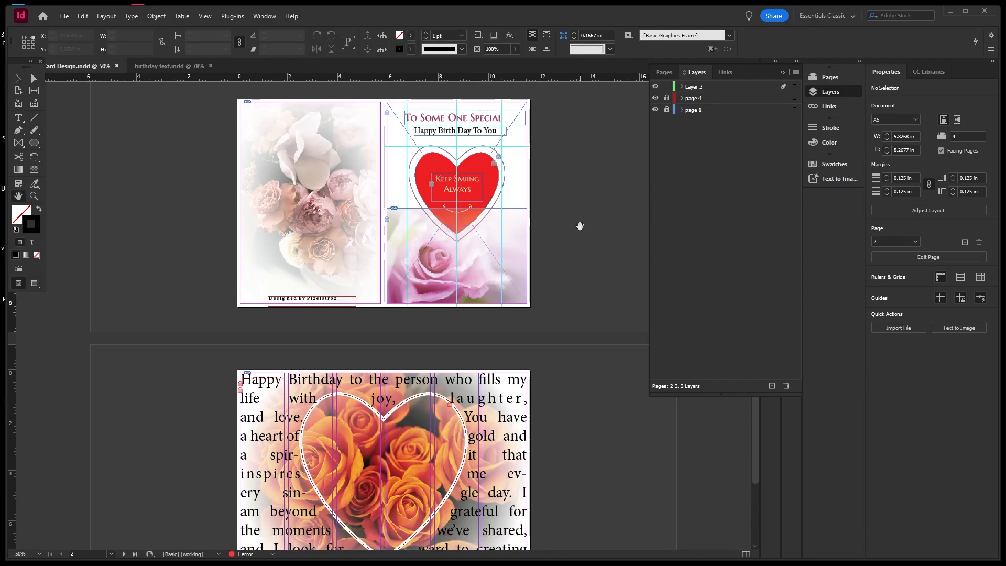
{"action": "key", "text": "alt"}
{"action": "left_click_drag", "start_coordinate": [571, 196], "coordinate": [576, 191]}
{"action": "scroll", "coordinate": [576, 191], "scroll_direction": "down", "scroll_amount": 2}
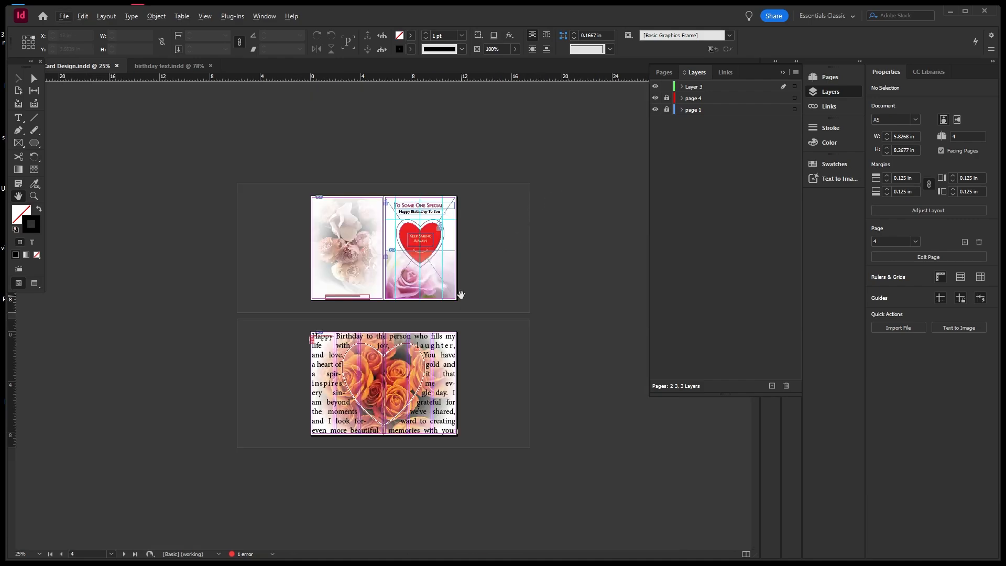
{"action": "left_click", "coordinate": [665, 73]}
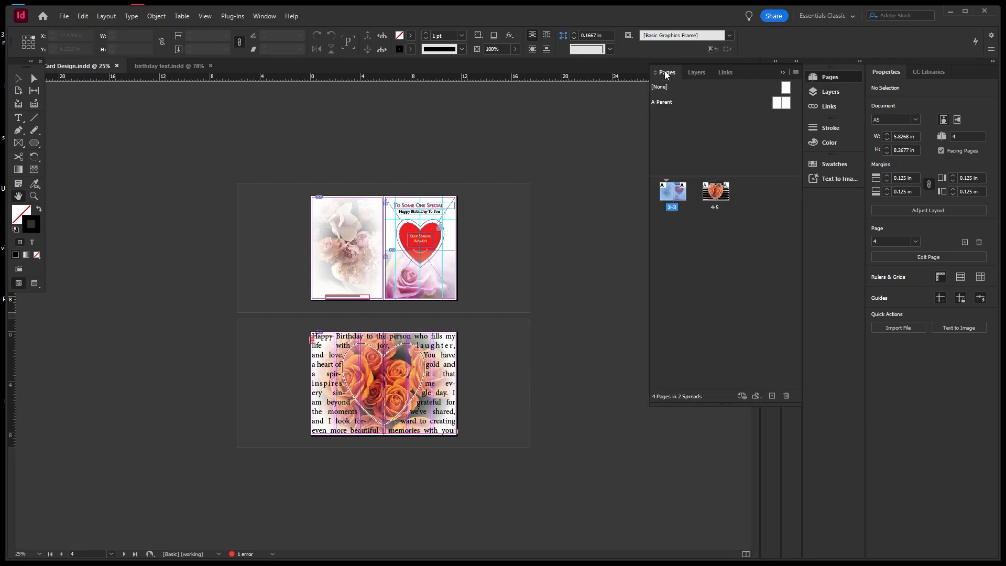
{"action": "left_click", "coordinate": [696, 72]}
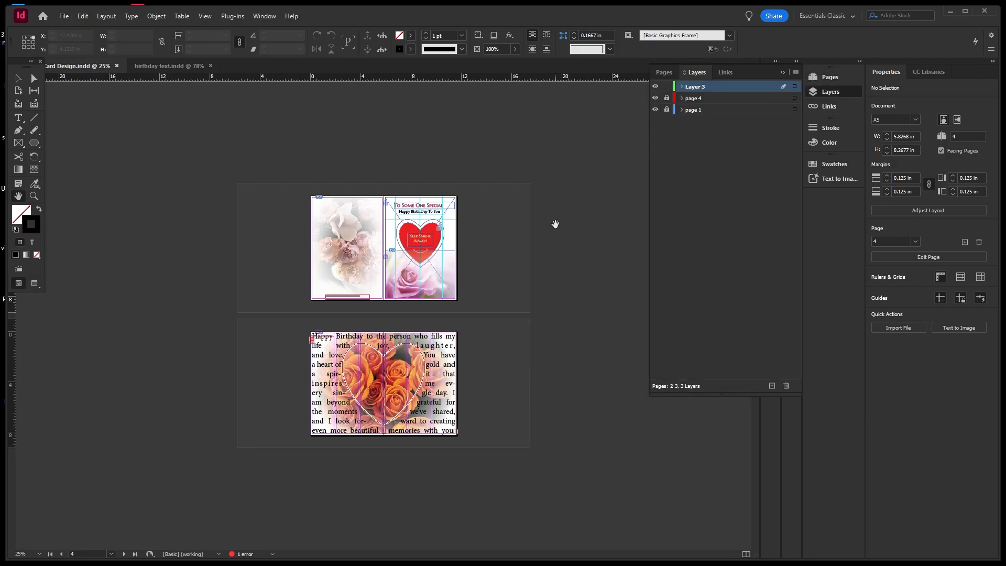